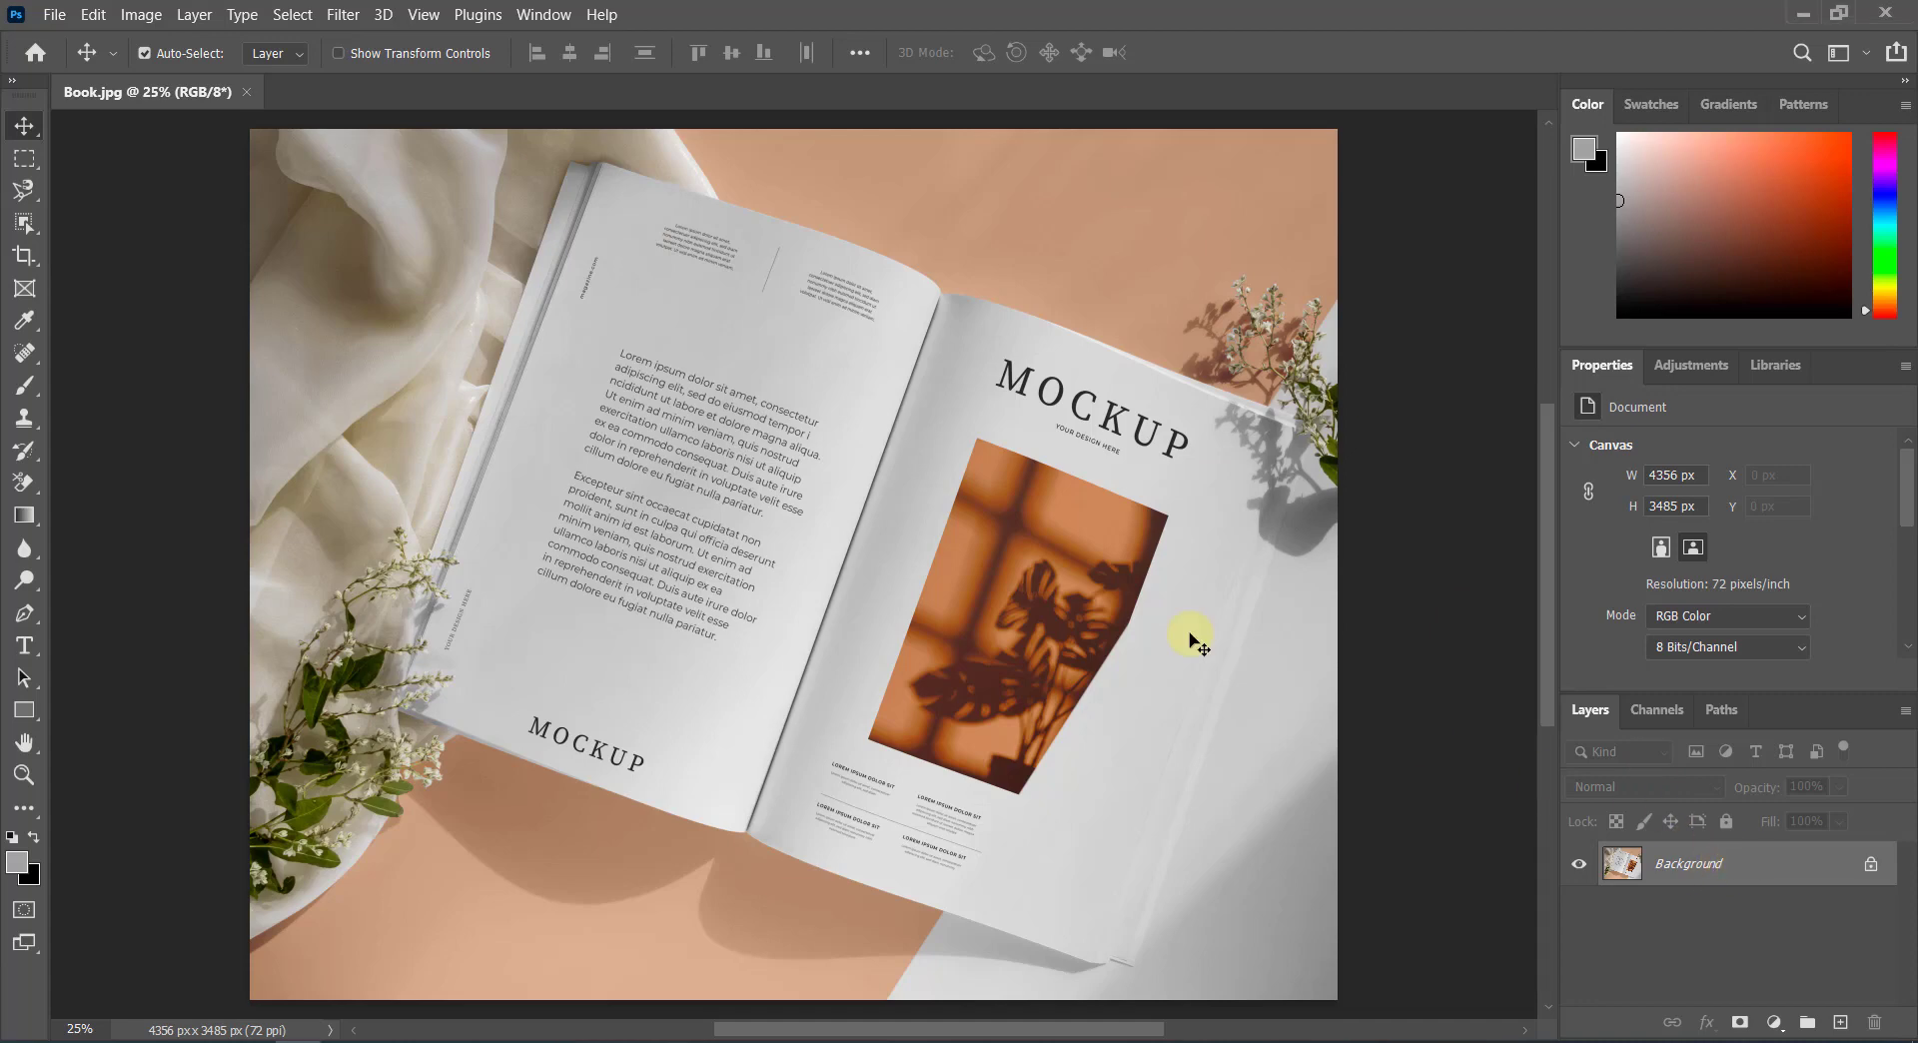
# Step: Duplicate the Background layer of Book.jpg as a new layer named 'Text remove'
pyautogui.click(187, 16)
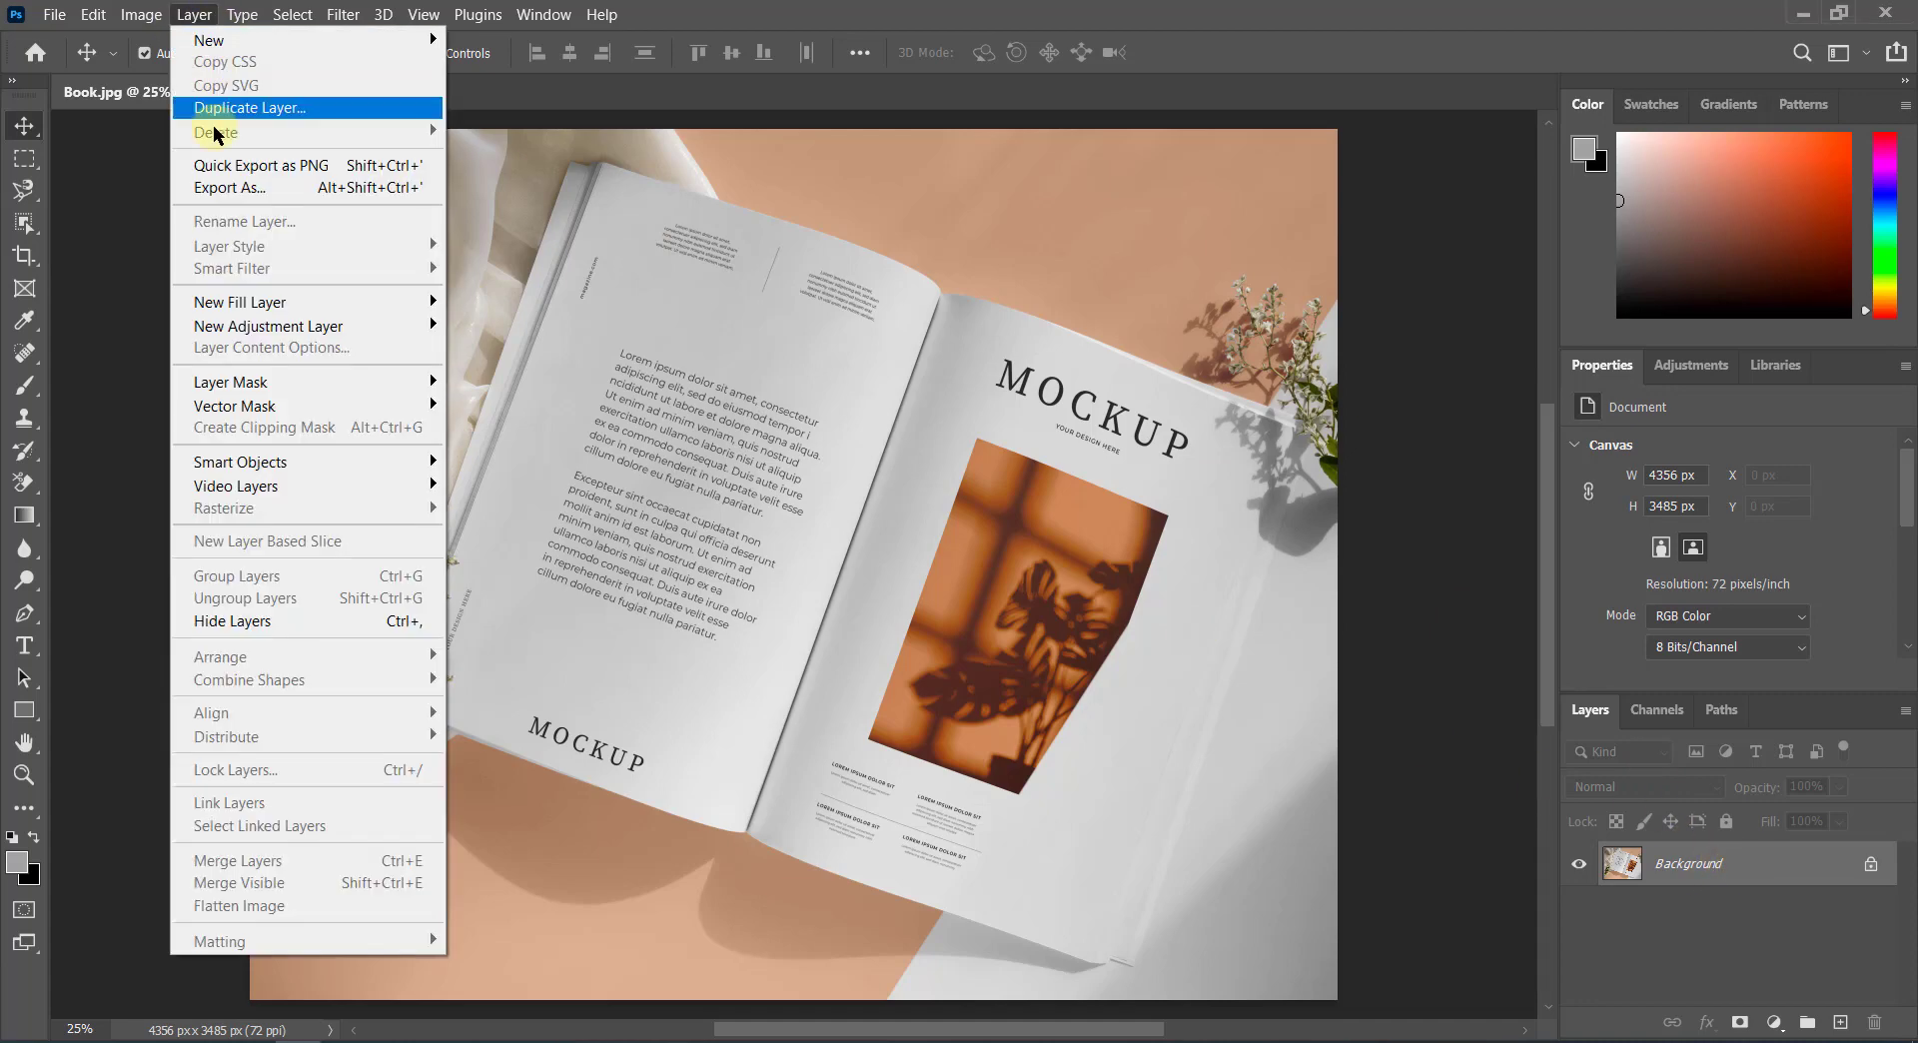
pyautogui.click(228, 112)
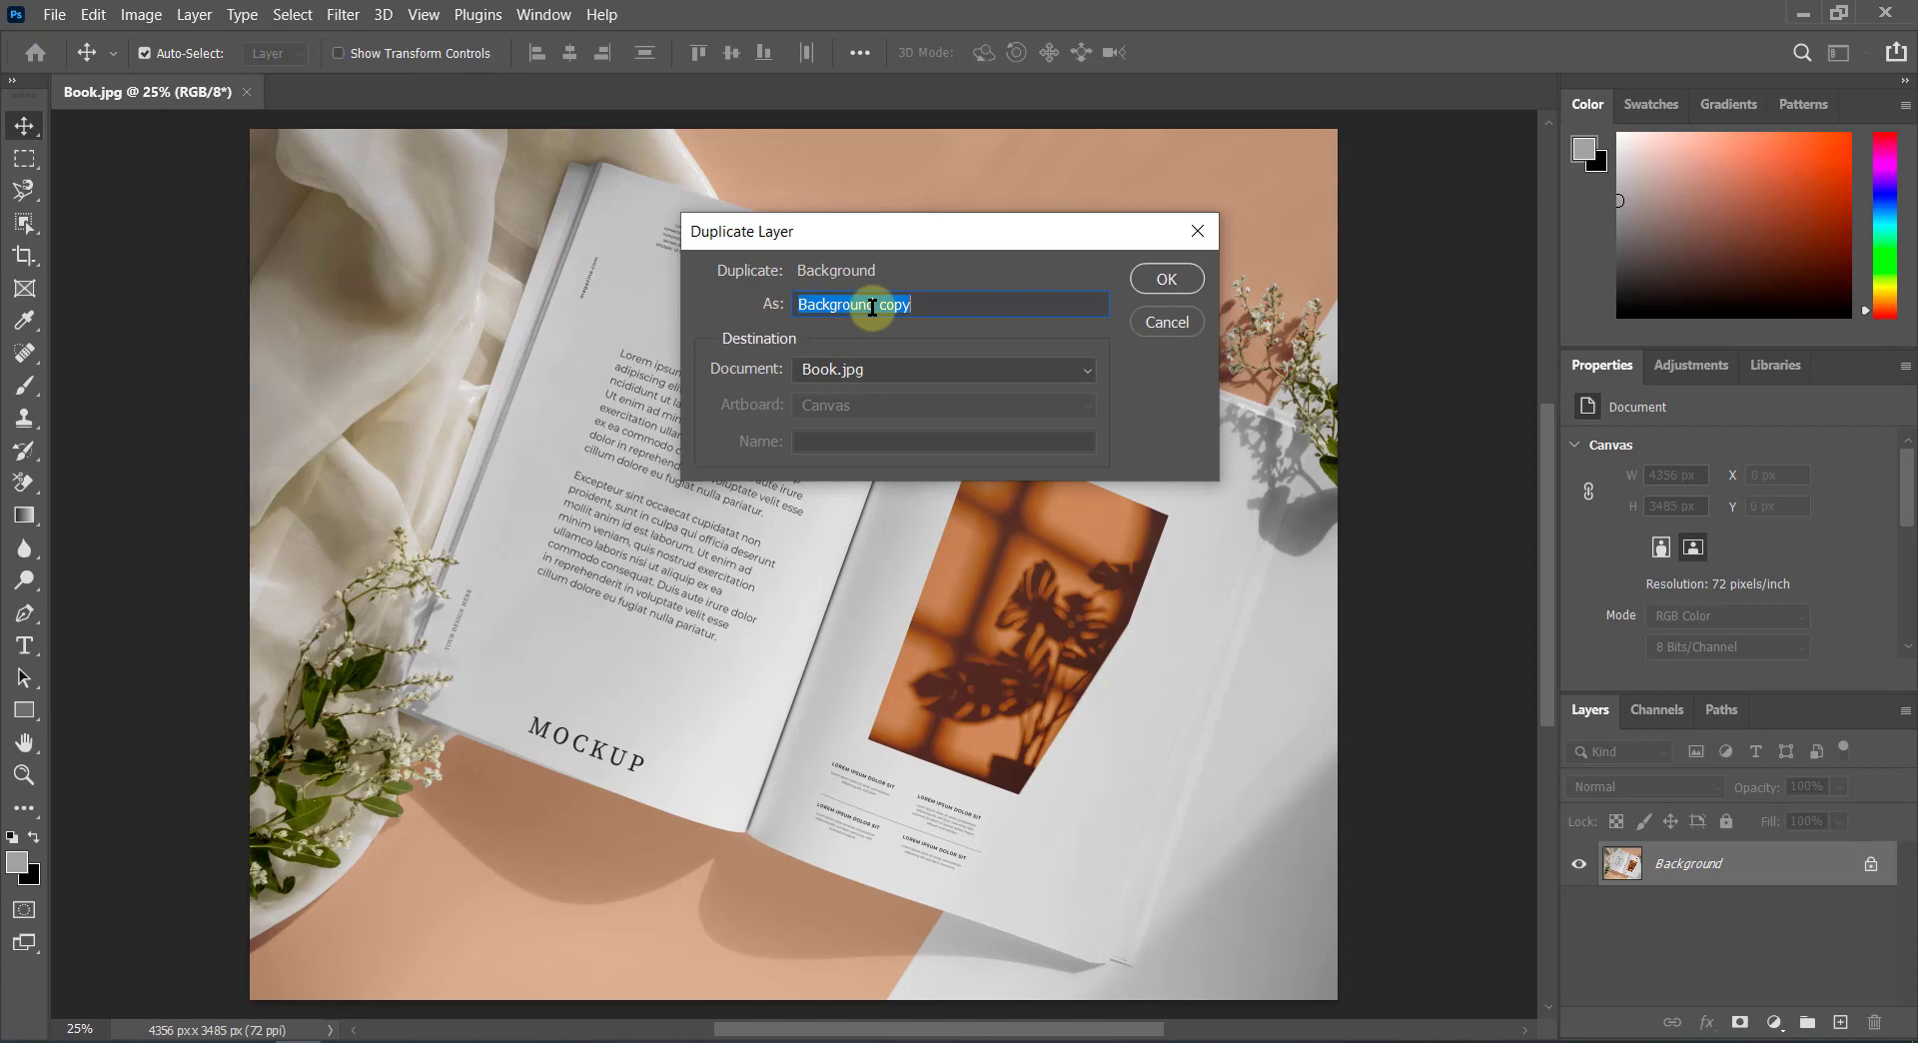
pyautogui.write('Text remove')
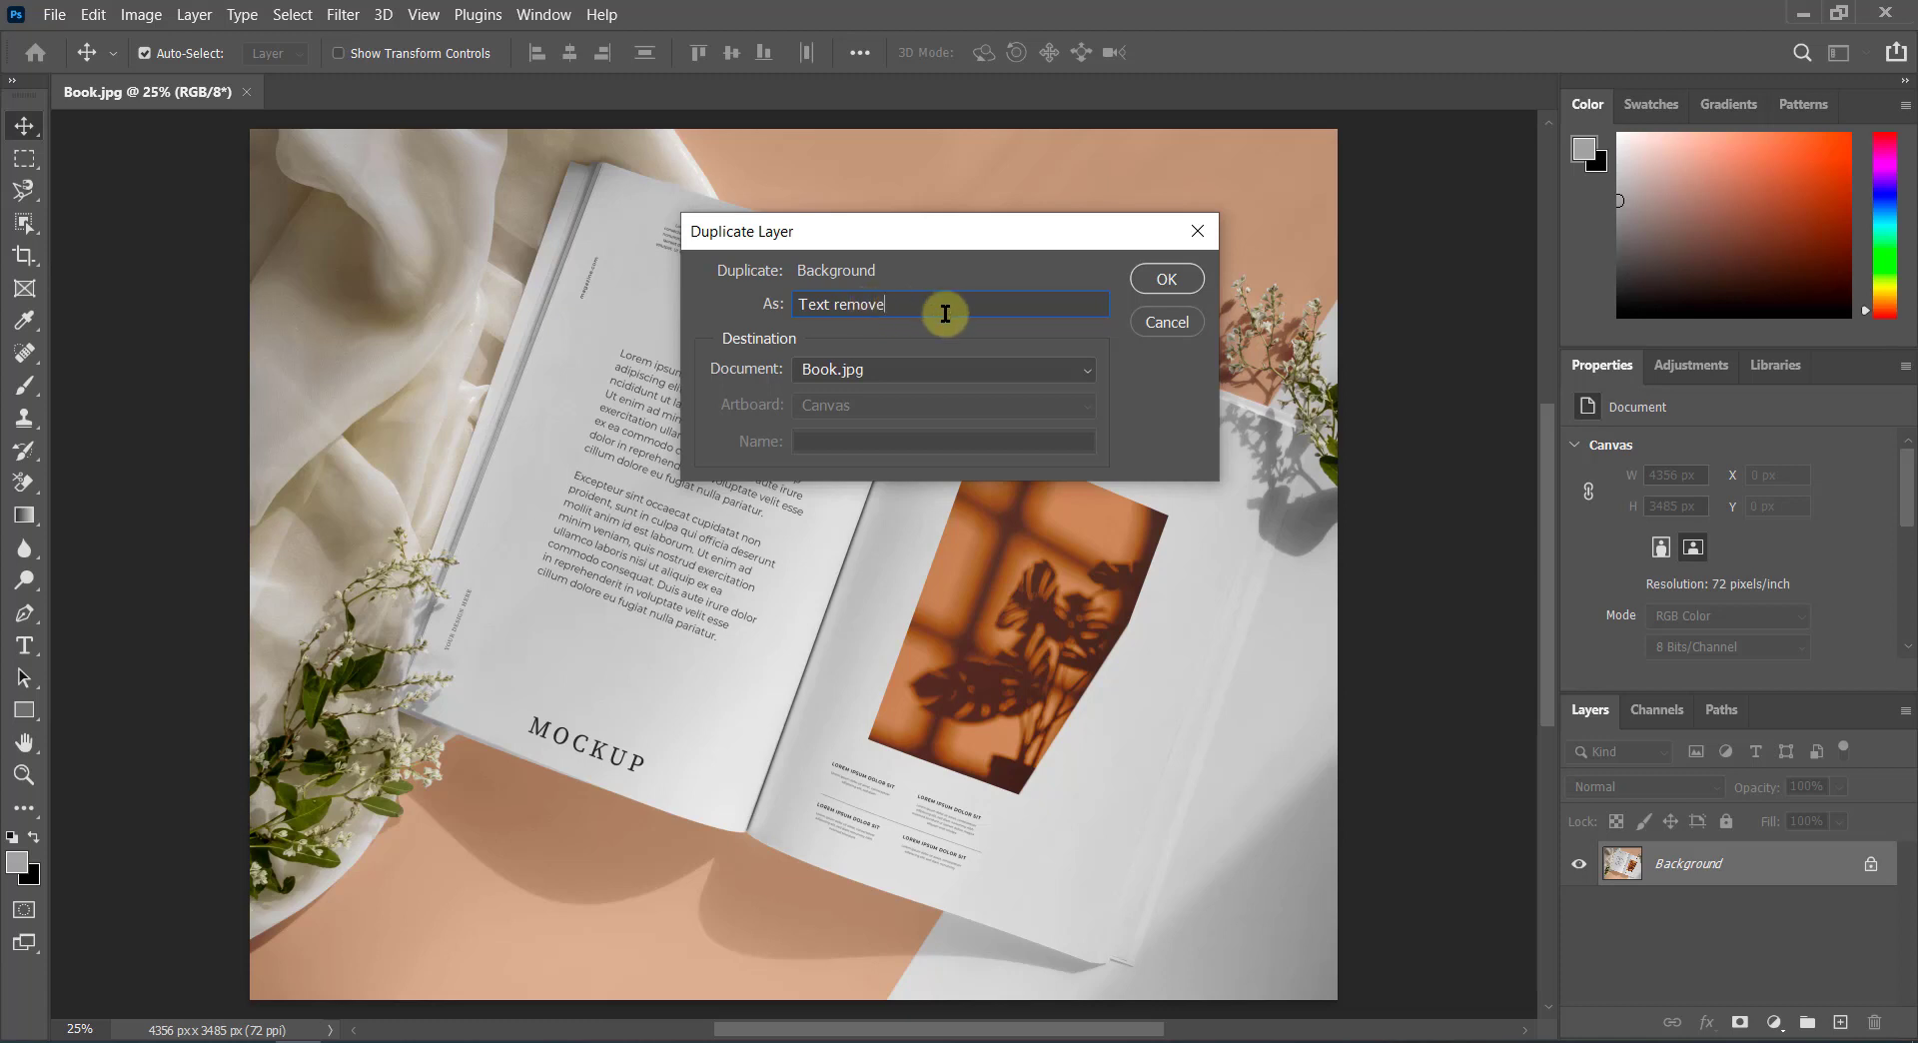
pyautogui.click(1168, 279)
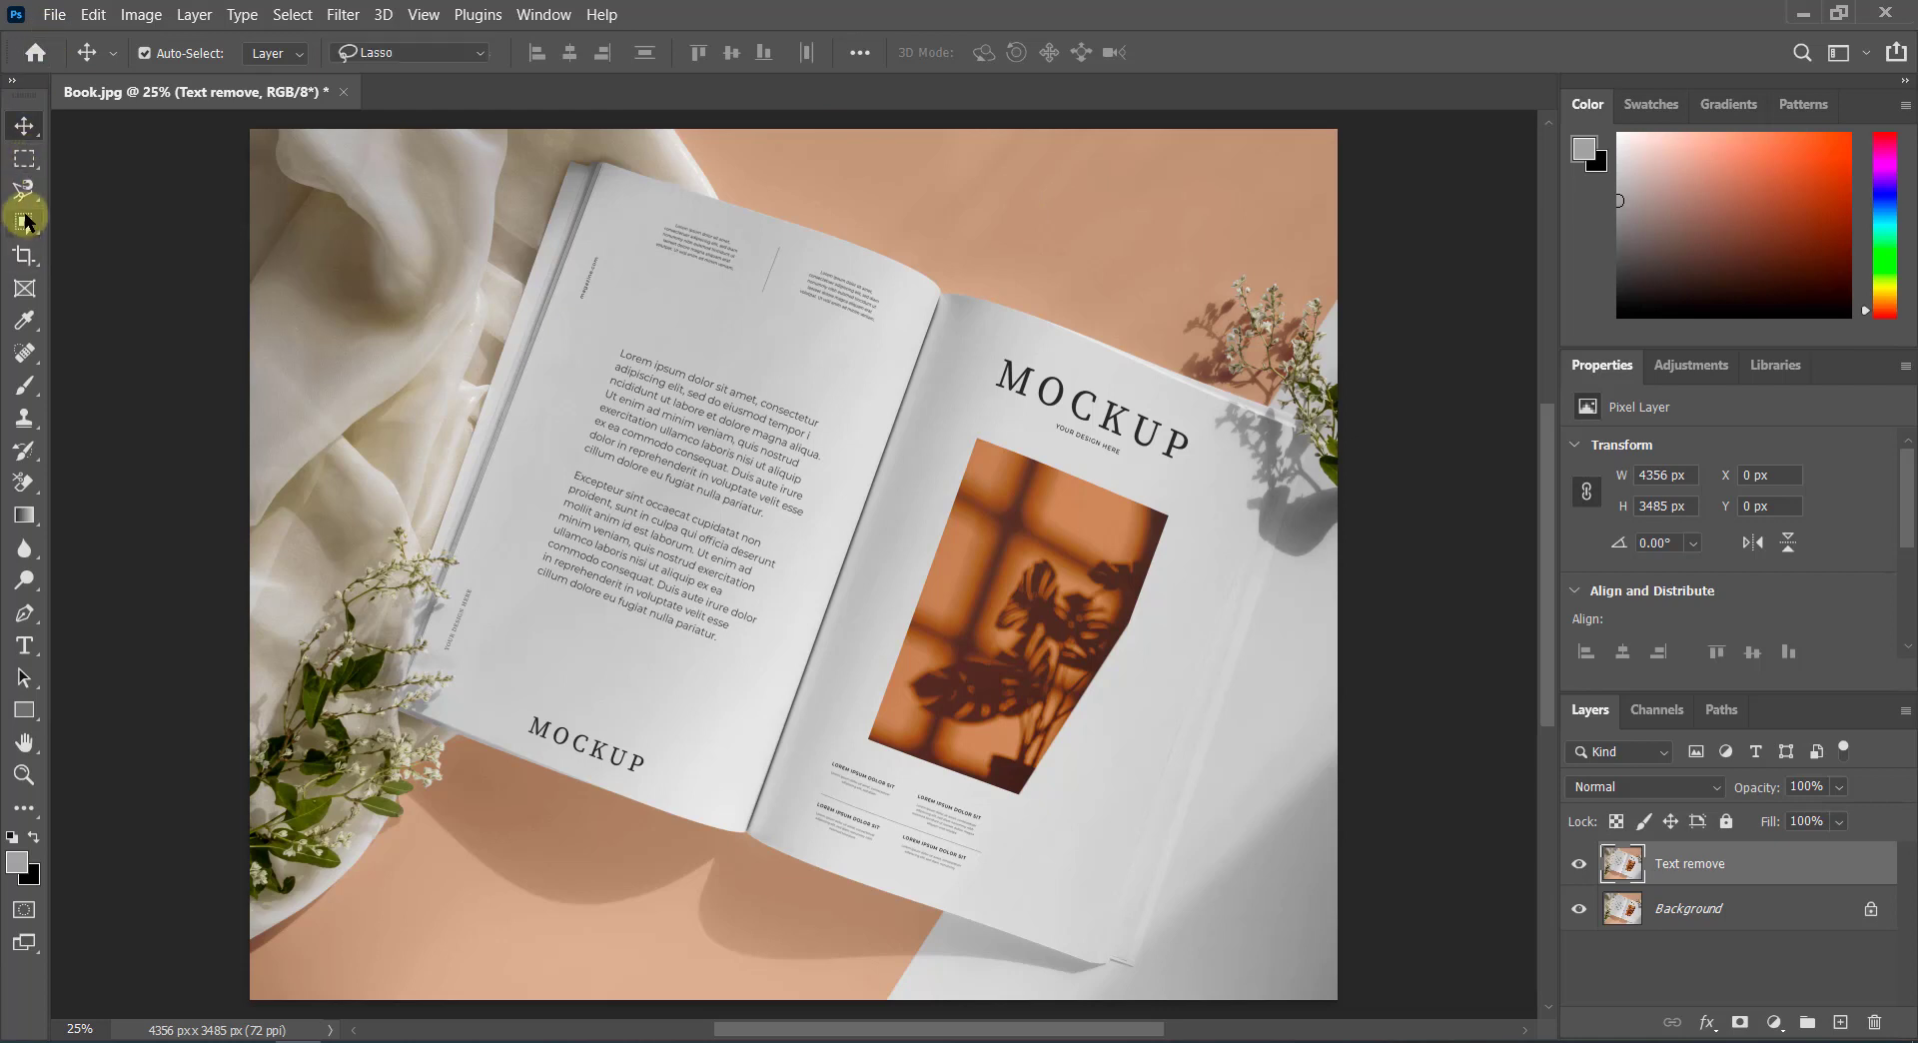
# Step: Outline both left-page paragraphs with the Object Selection Tool in Lasso mode
pyautogui.click(25, 221)
pyautogui.click(86, 212)
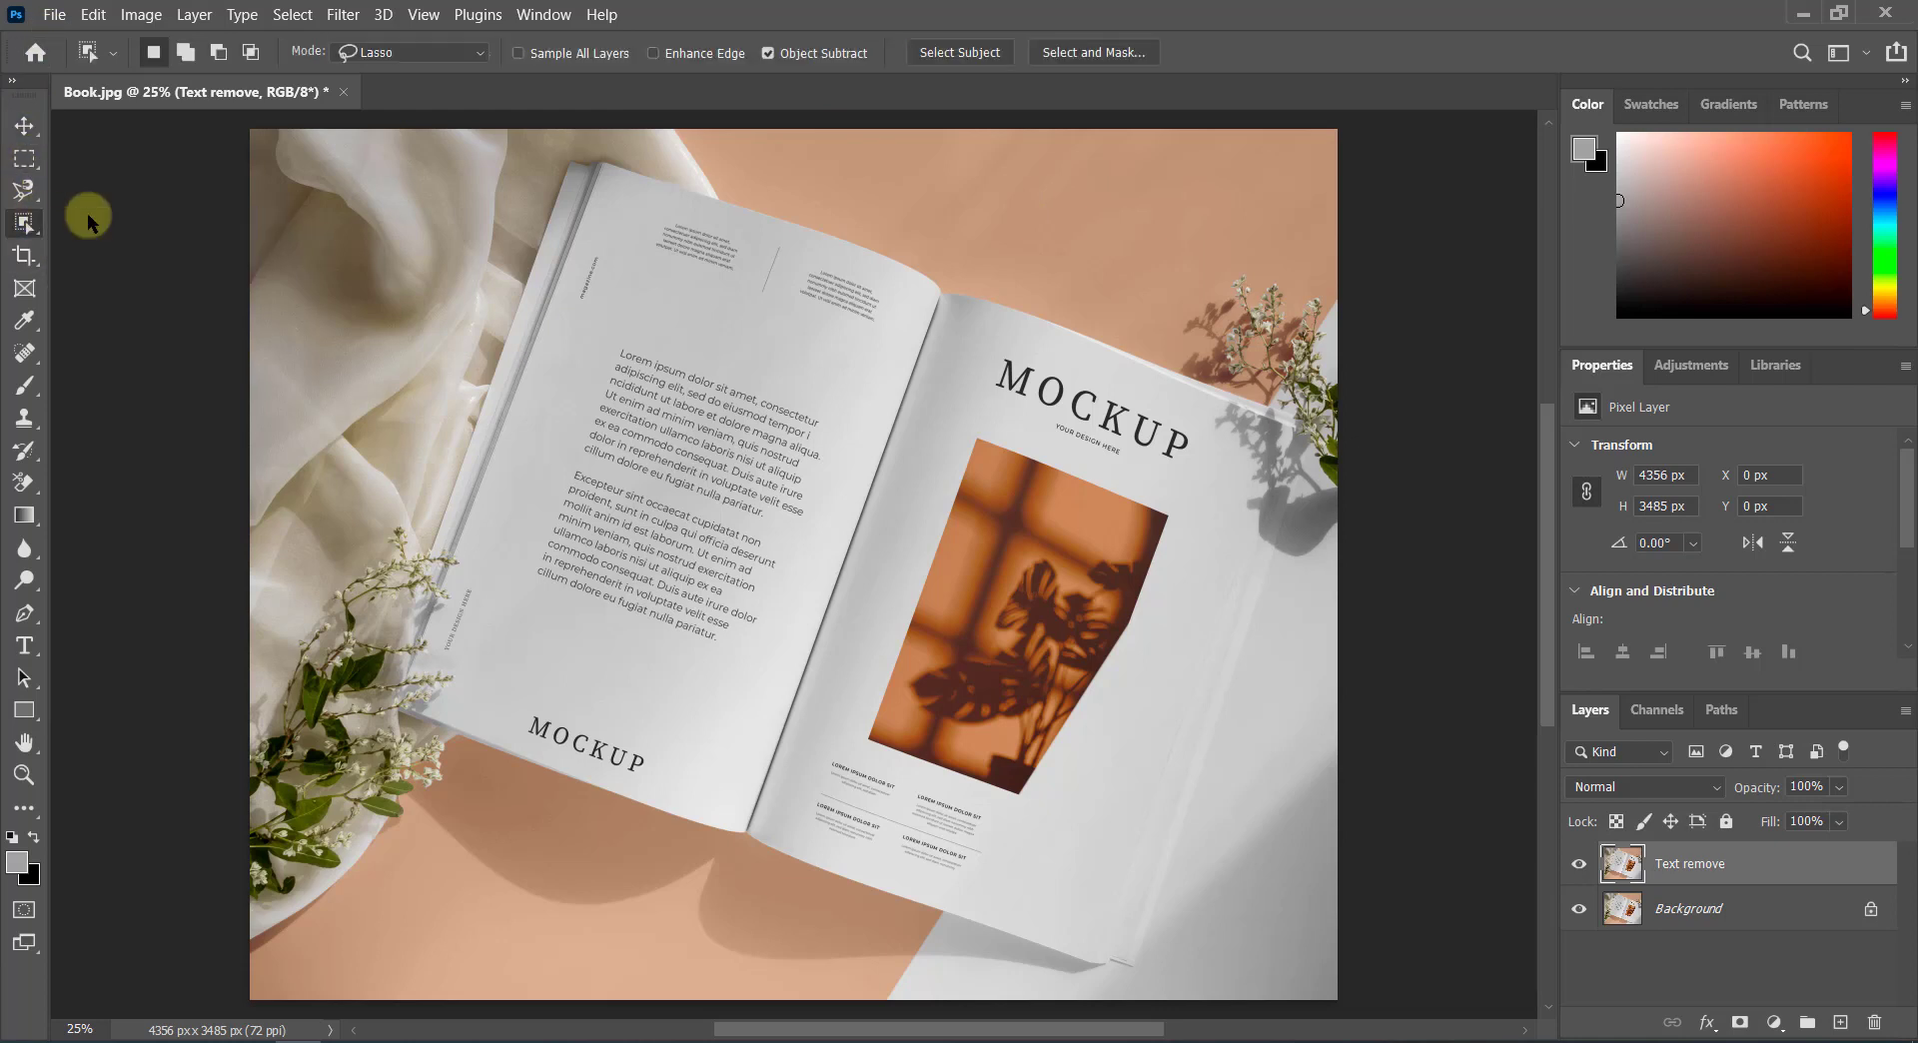
pyautogui.click(397, 50)
pyautogui.click(395, 84)
pyautogui.moveTo(647, 383); pyautogui.dragTo(771, 649)
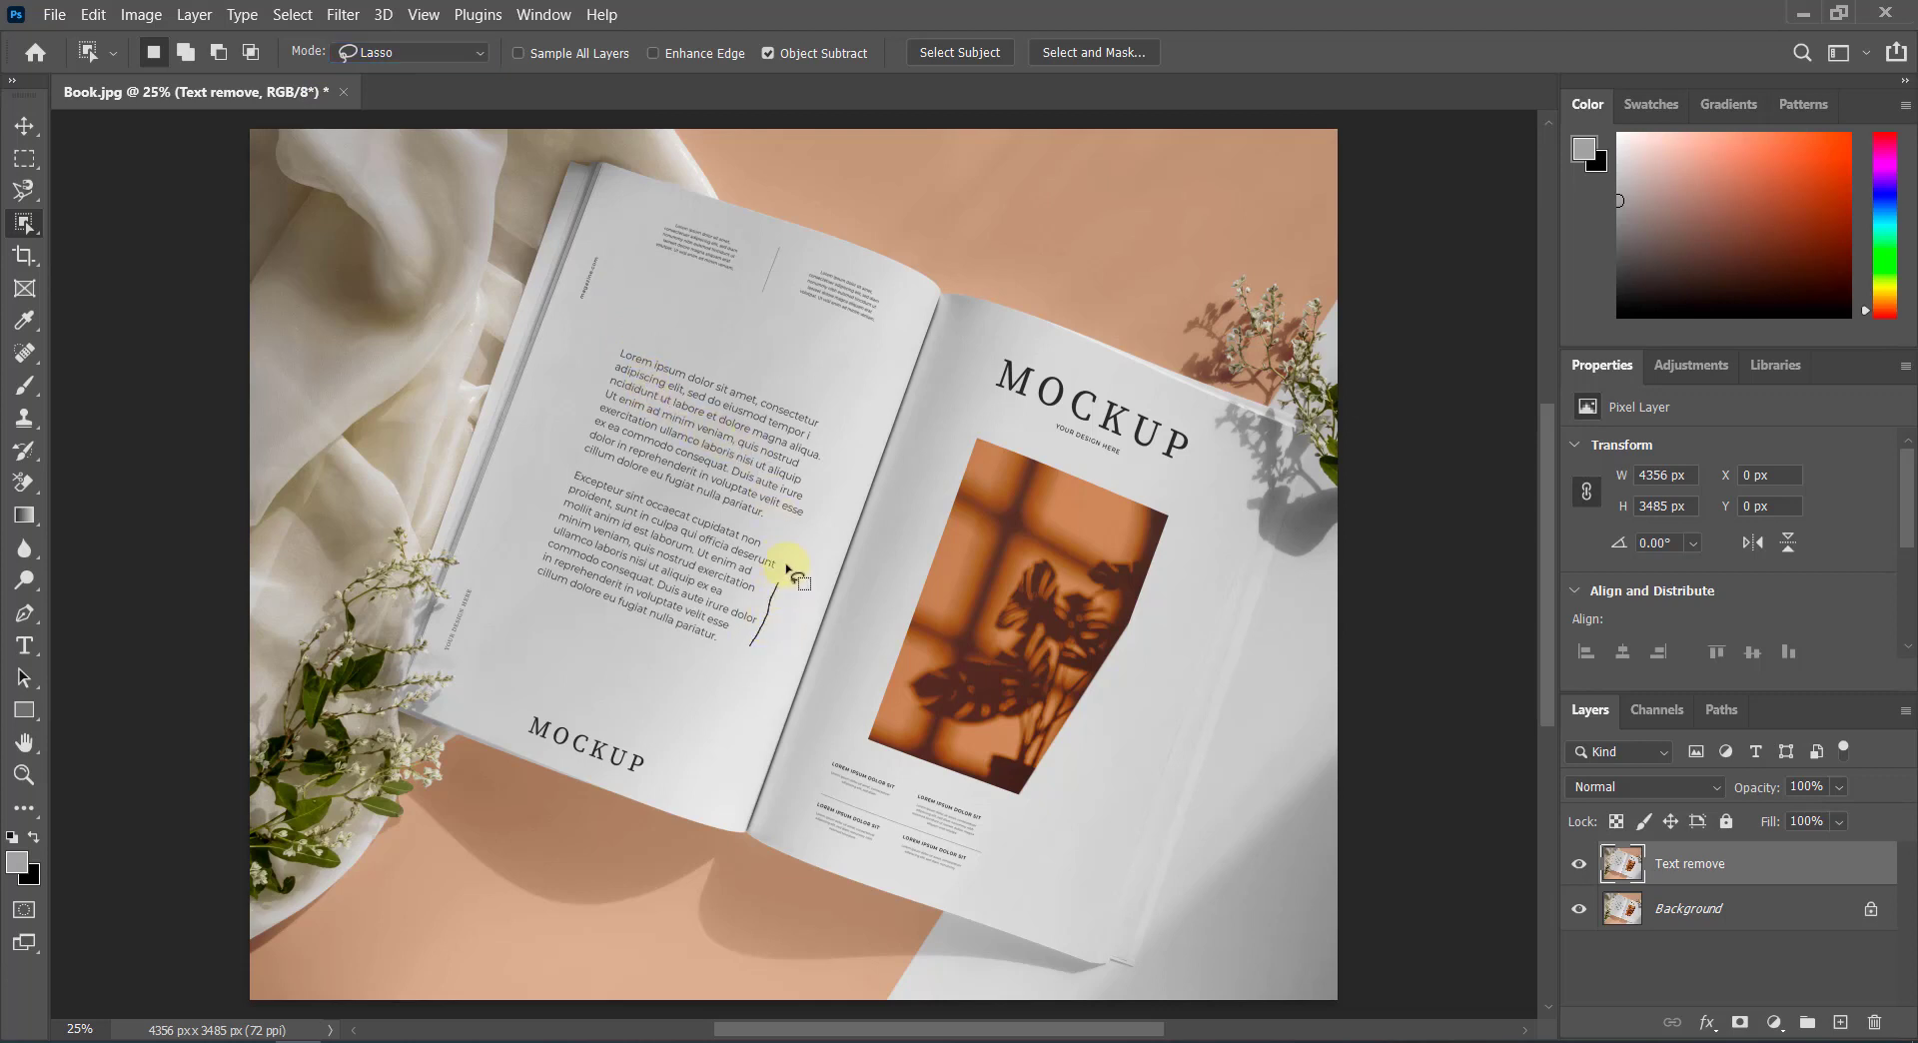
pyautogui.moveTo(835, 422)
pyautogui.mouseDown()
pyautogui.moveTo(620, 333)
pyautogui.moveTo(520, 548)
pyautogui.moveTo(569, 612)
pyautogui.moveTo(705, 644)
pyautogui.mouseUp()
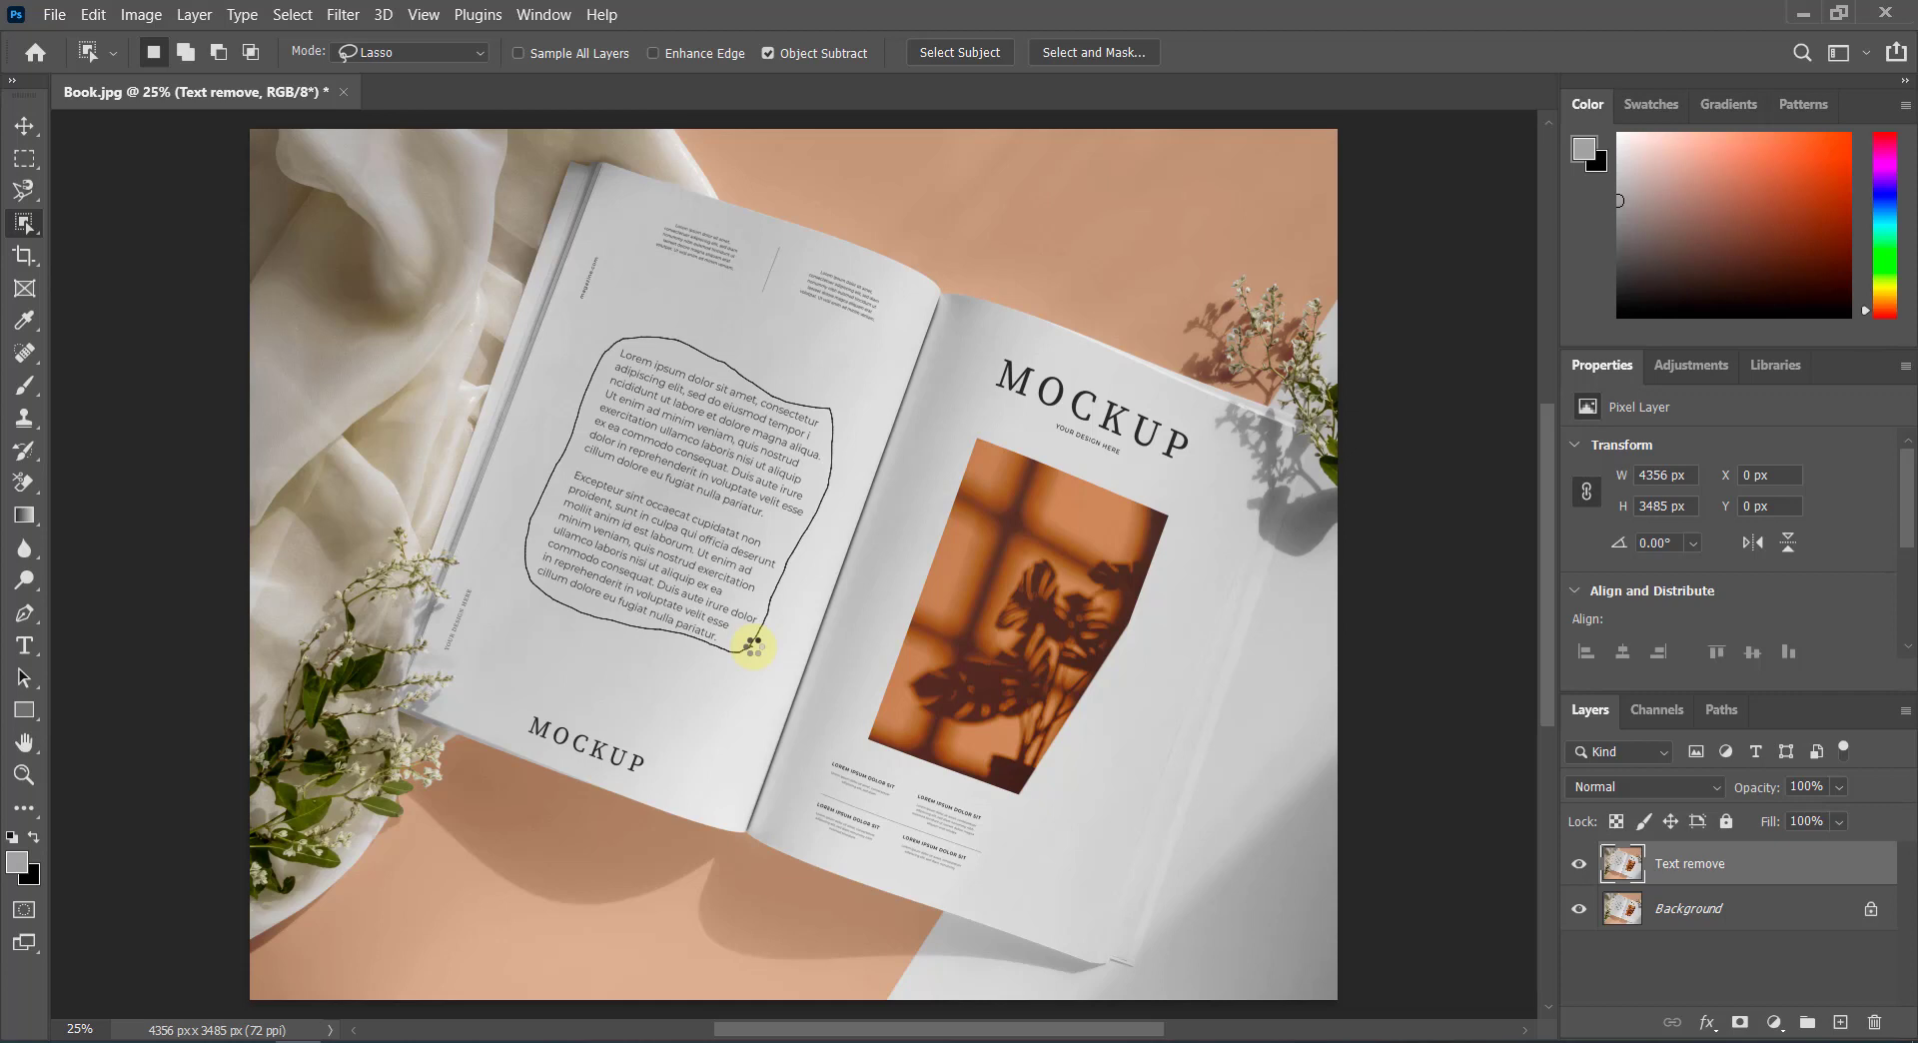
pyautogui.moveTo(751, 645); pyautogui.dragTo(750, 642)
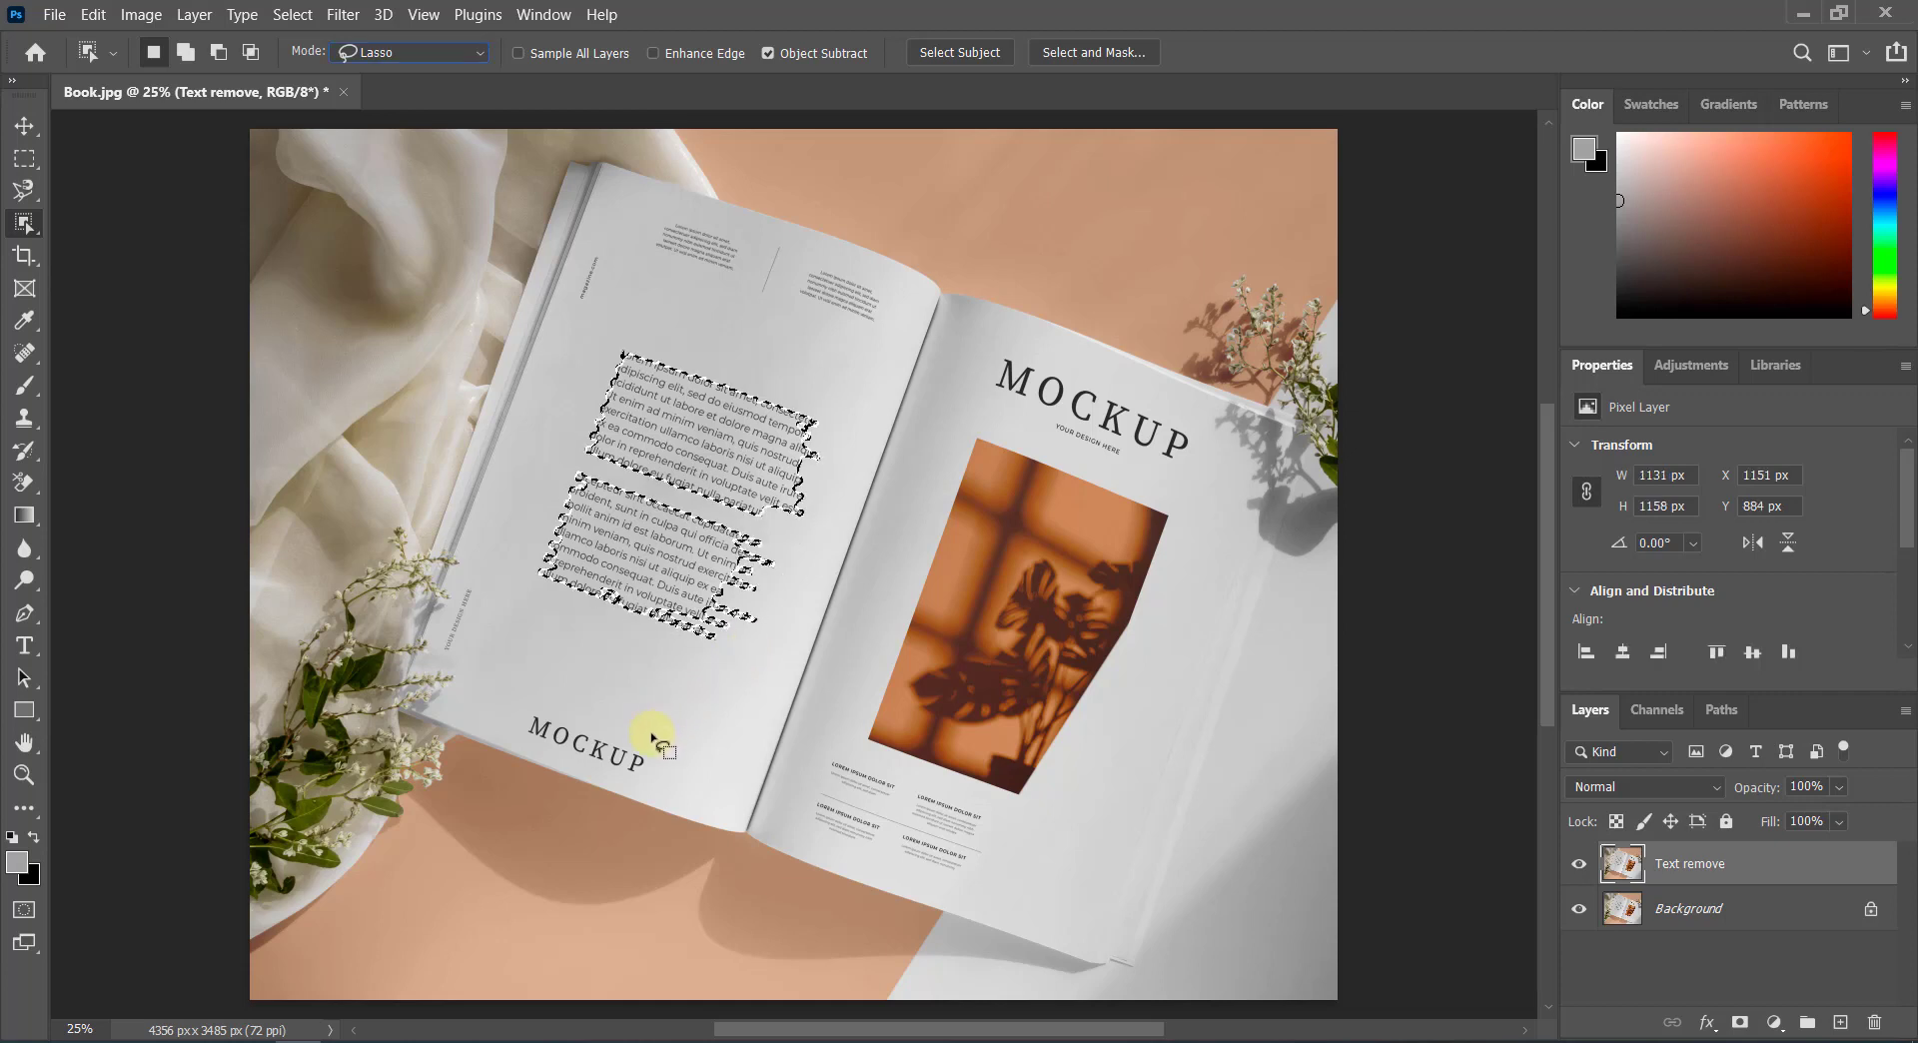
# Step: Add the MOCKUP word, both header captions and the spine text to the selection
pyautogui.moveTo(652, 739)
pyautogui.mouseDown()
pyautogui.moveTo(510, 707)
pyautogui.moveTo(658, 766)
pyautogui.moveTo(651, 749)
pyautogui.mouseUp()
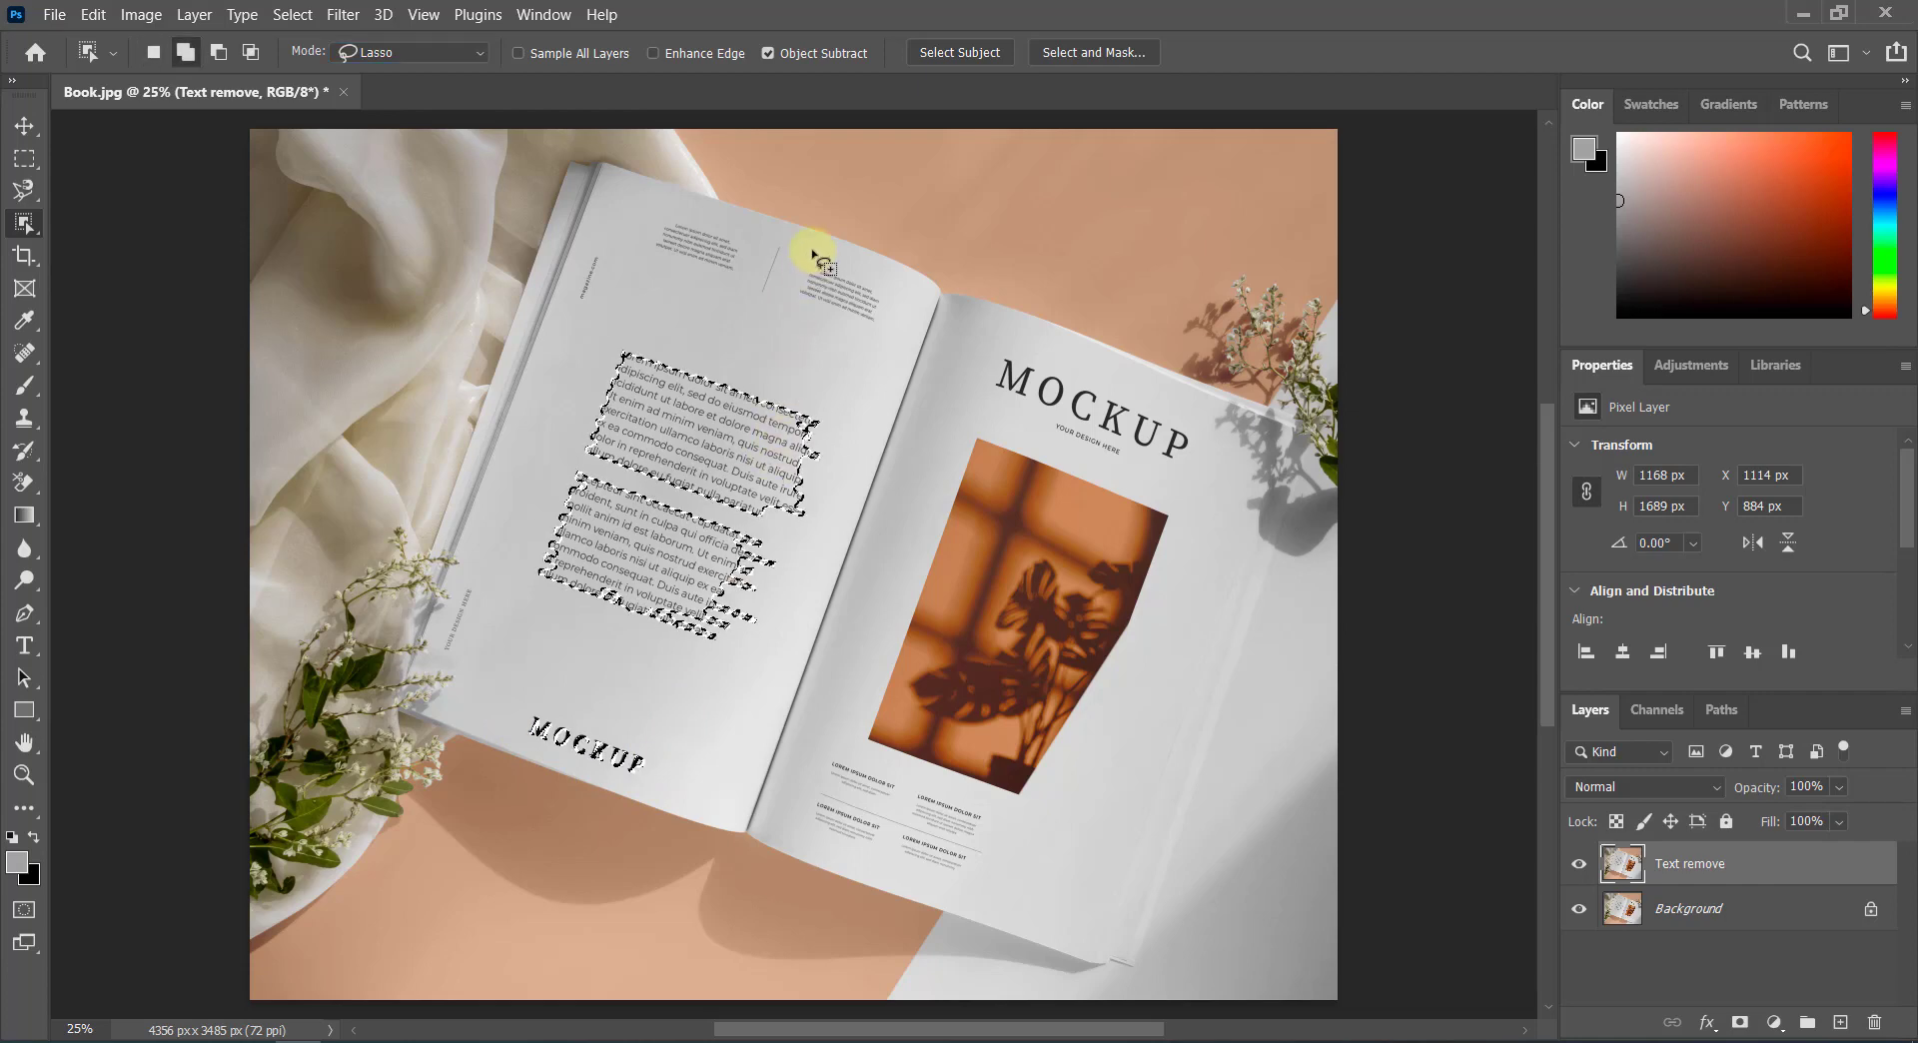
pyautogui.moveTo(811, 250)
pyautogui.mouseDown()
pyautogui.moveTo(887, 331)
pyautogui.moveTo(811, 258)
pyautogui.moveTo(799, 285)
pyautogui.moveTo(783, 245)
pyautogui.moveTo(739, 283)
pyautogui.moveTo(777, 322)
pyautogui.moveTo(747, 238)
pyautogui.moveTo(632, 213)
pyautogui.moveTo(736, 282)
pyautogui.moveTo(732, 324)
pyautogui.mouseUp()
pyautogui.moveTo(579, 306)
pyautogui.mouseDown()
pyautogui.moveTo(598, 248)
pyautogui.moveTo(589, 317)
pyautogui.mouseUp()
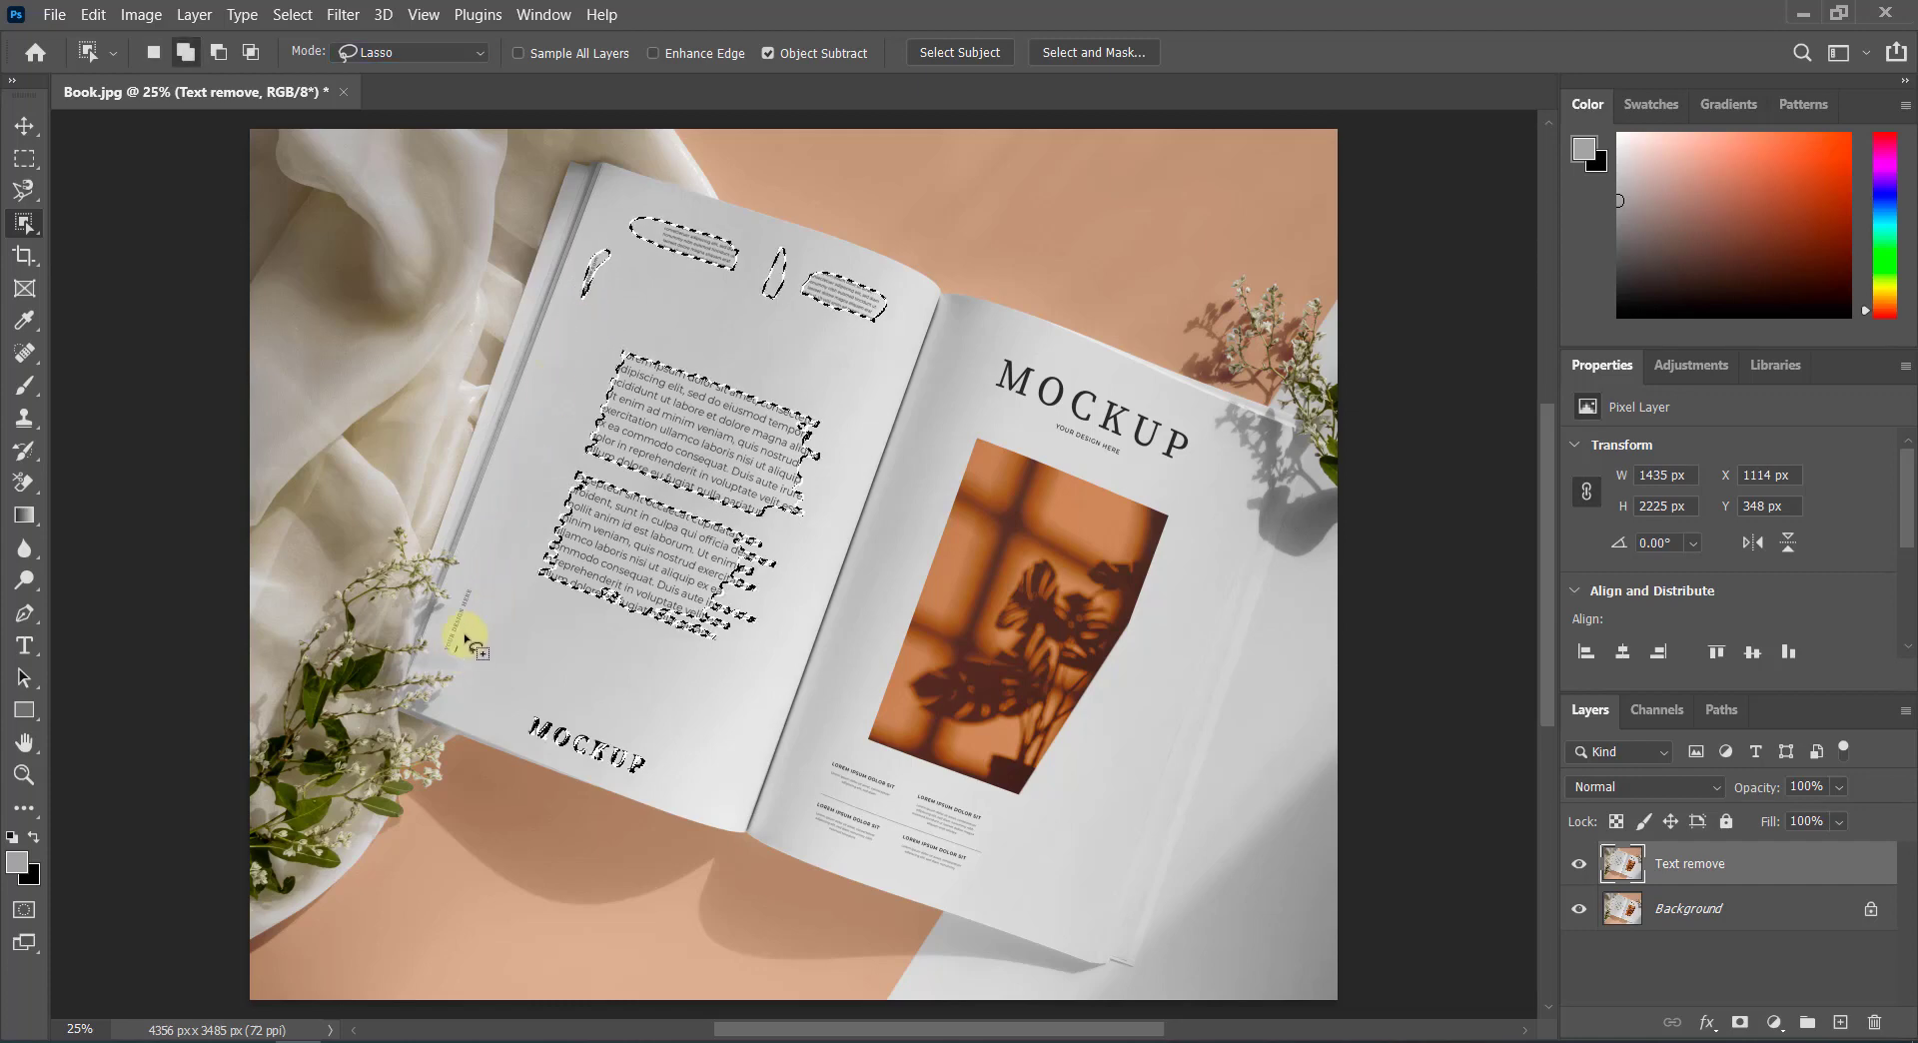
pyautogui.moveTo(466, 638)
pyautogui.mouseDown()
pyautogui.moveTo(478, 602)
pyautogui.moveTo(452, 661)
pyautogui.moveTo(470, 663)
pyautogui.mouseUp()
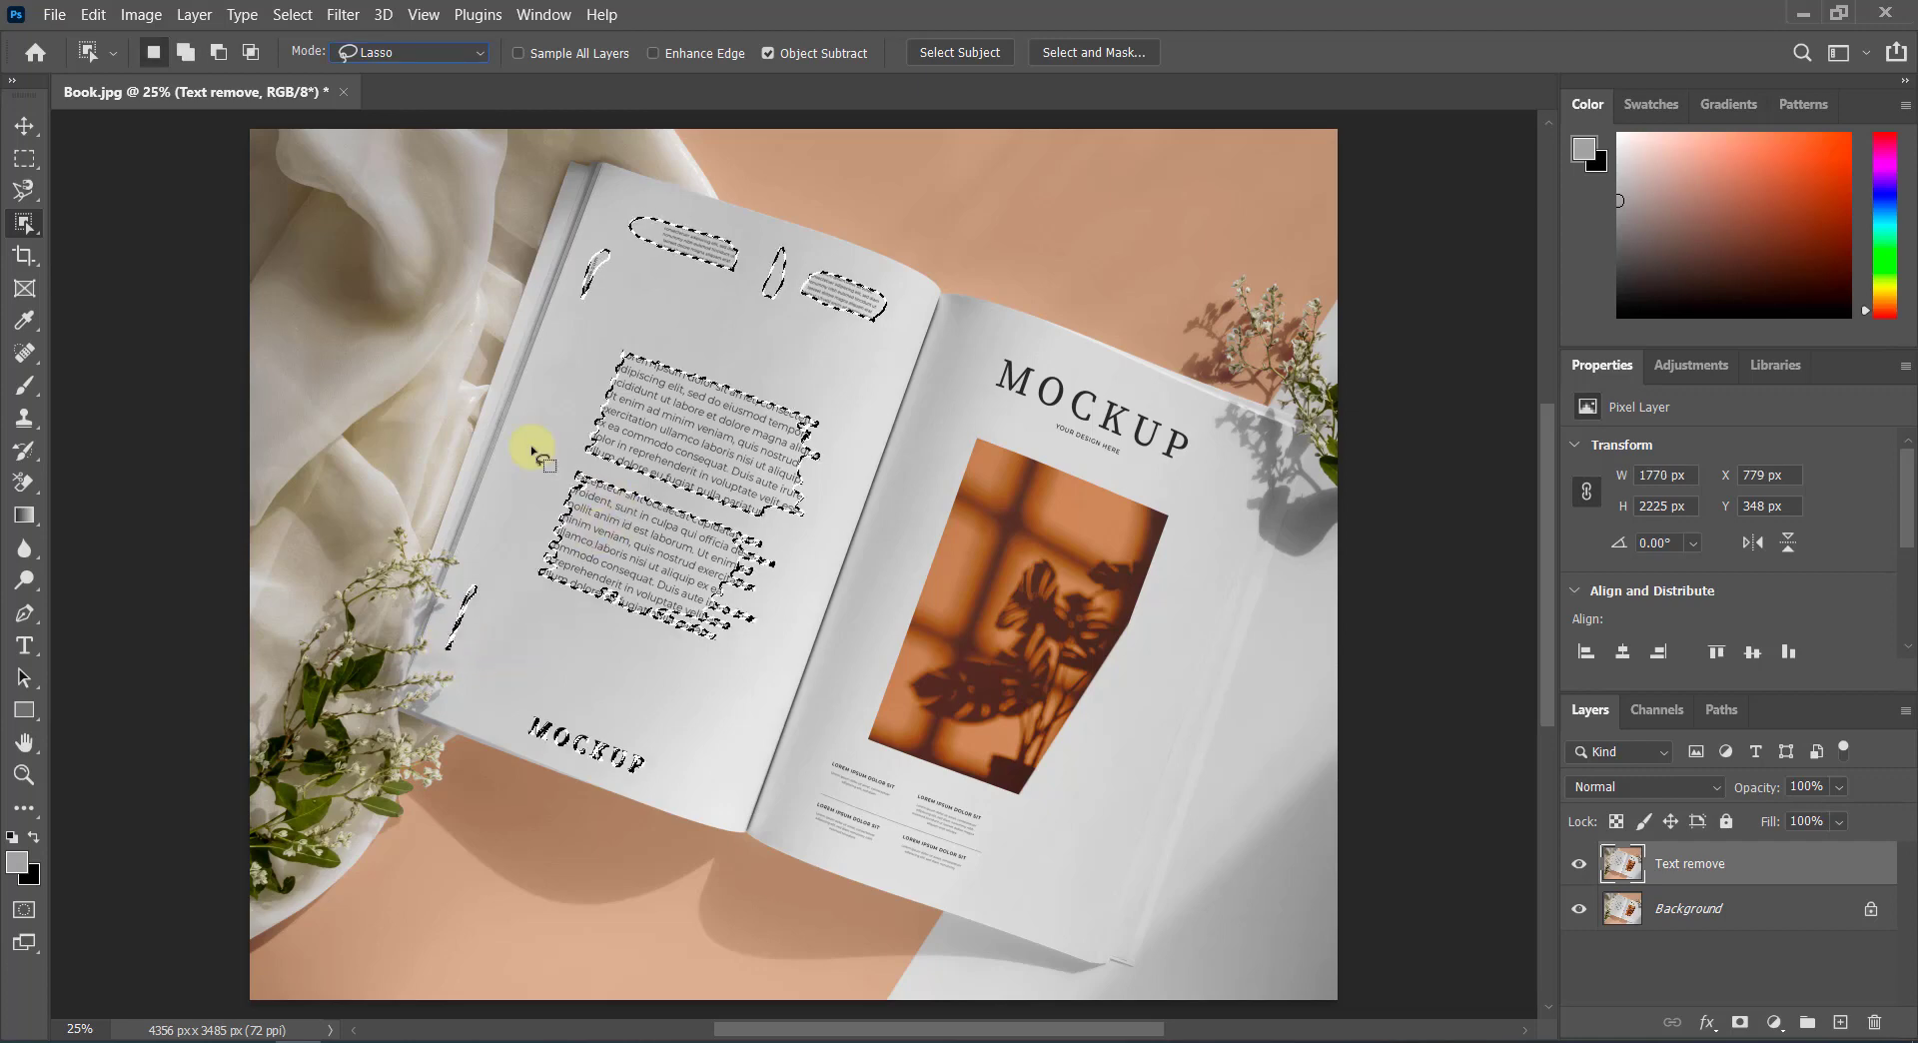
# Step: Expand the text selection by 30 pixels
pyautogui.click(292, 15)
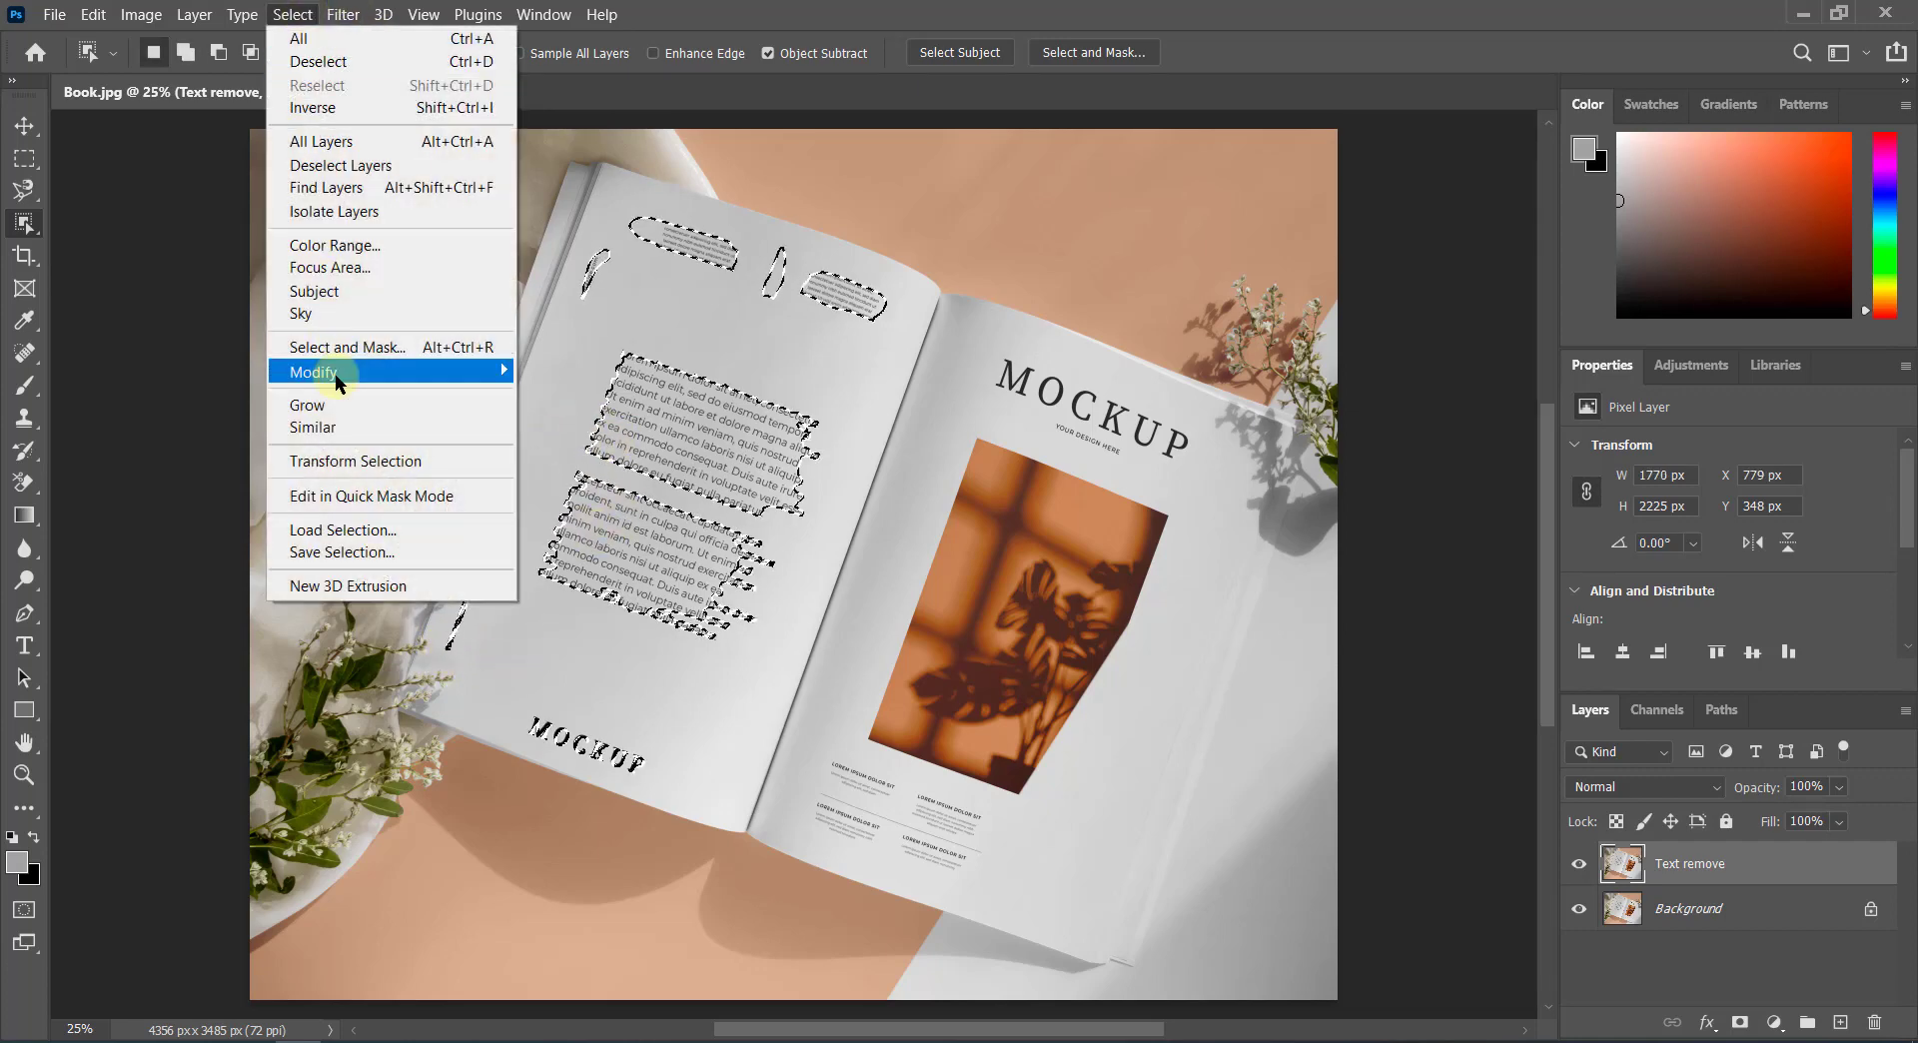
pyautogui.moveTo(390, 372)
pyautogui.click(565, 420)
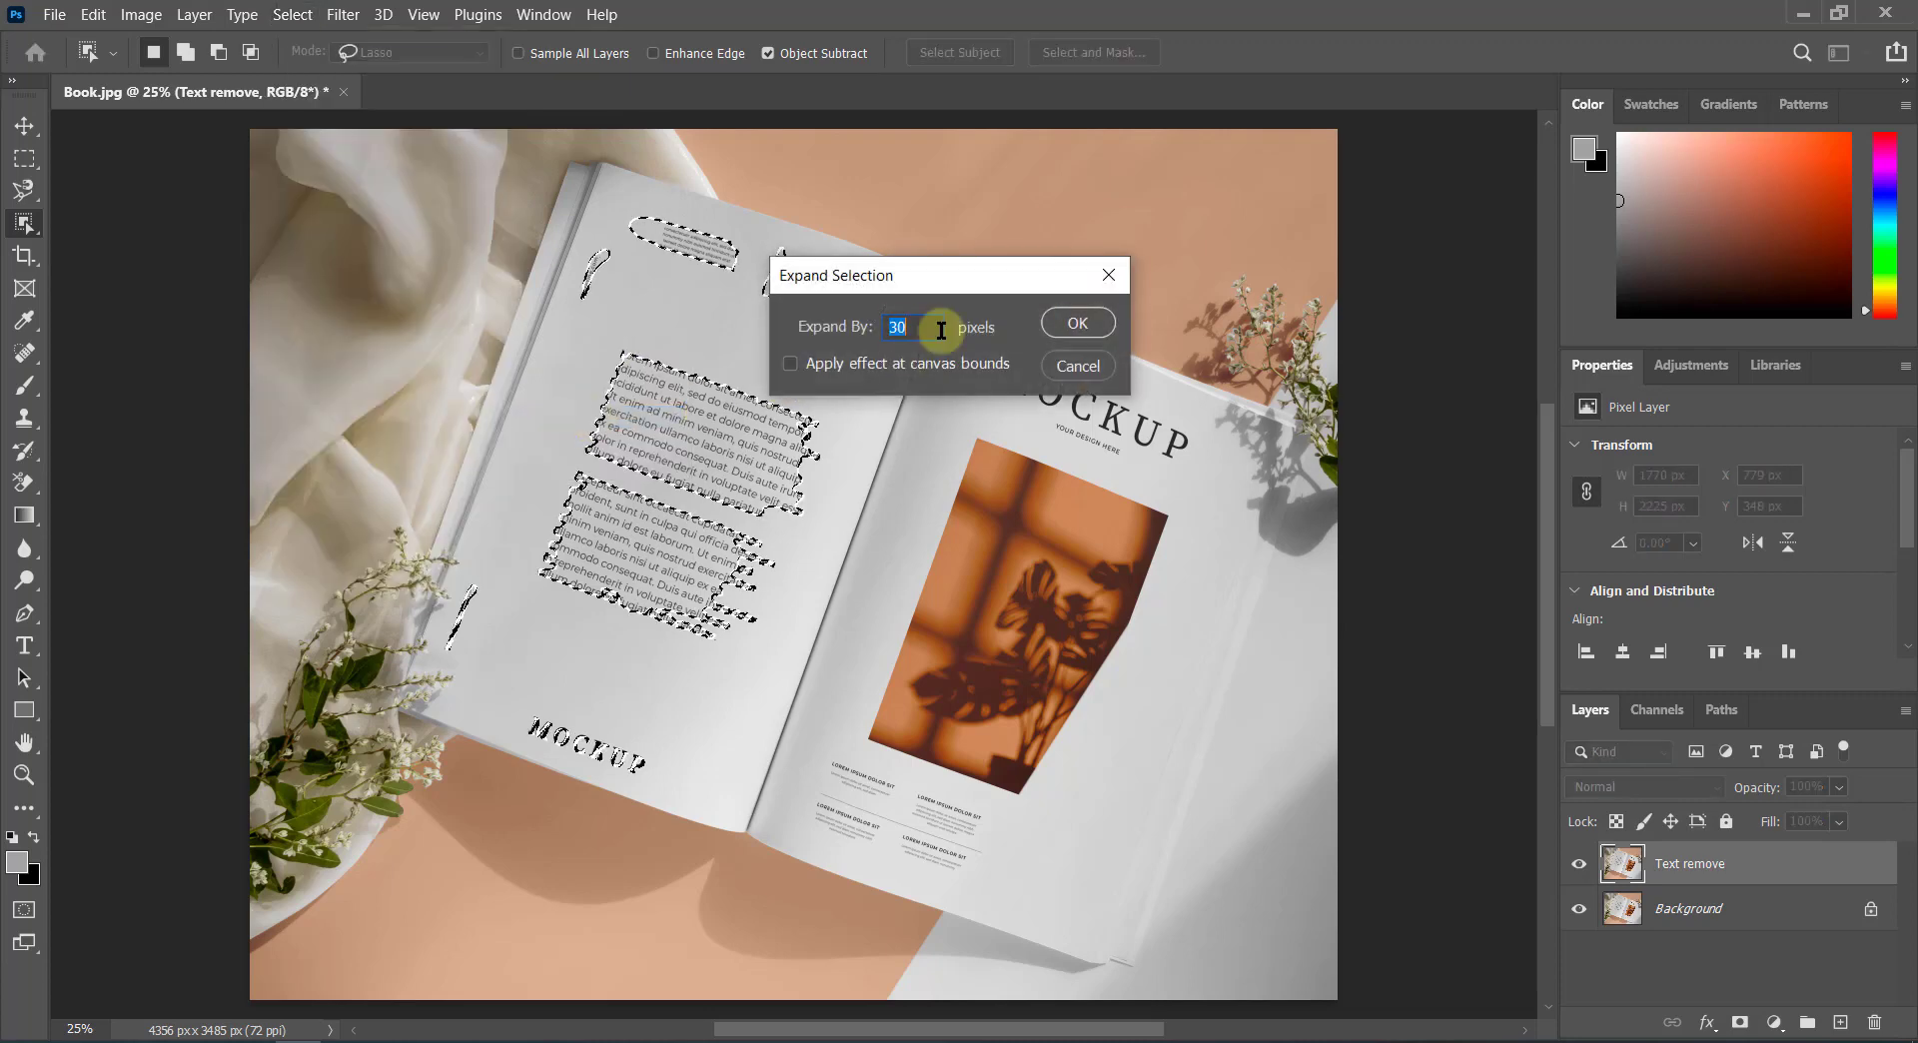
pyautogui.click(892, 327)
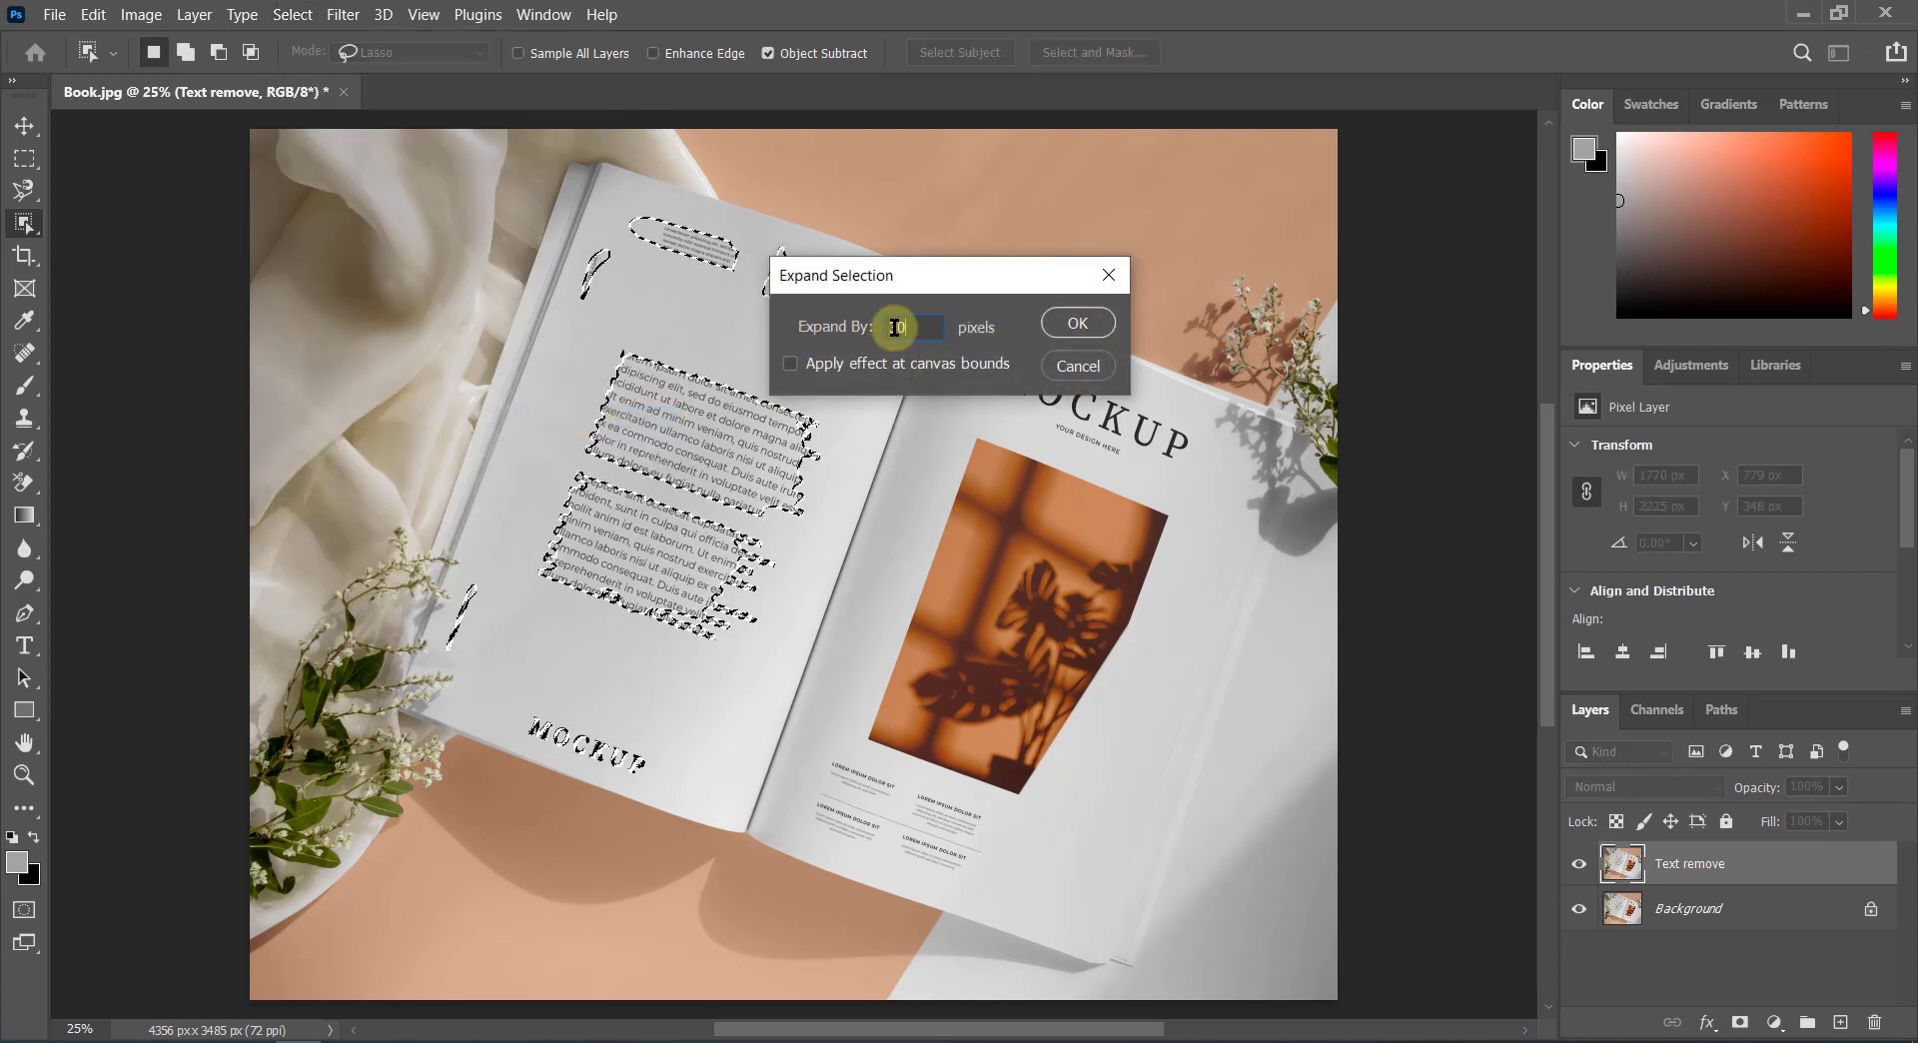
pyautogui.write('30')
pyautogui.click(1072, 325)
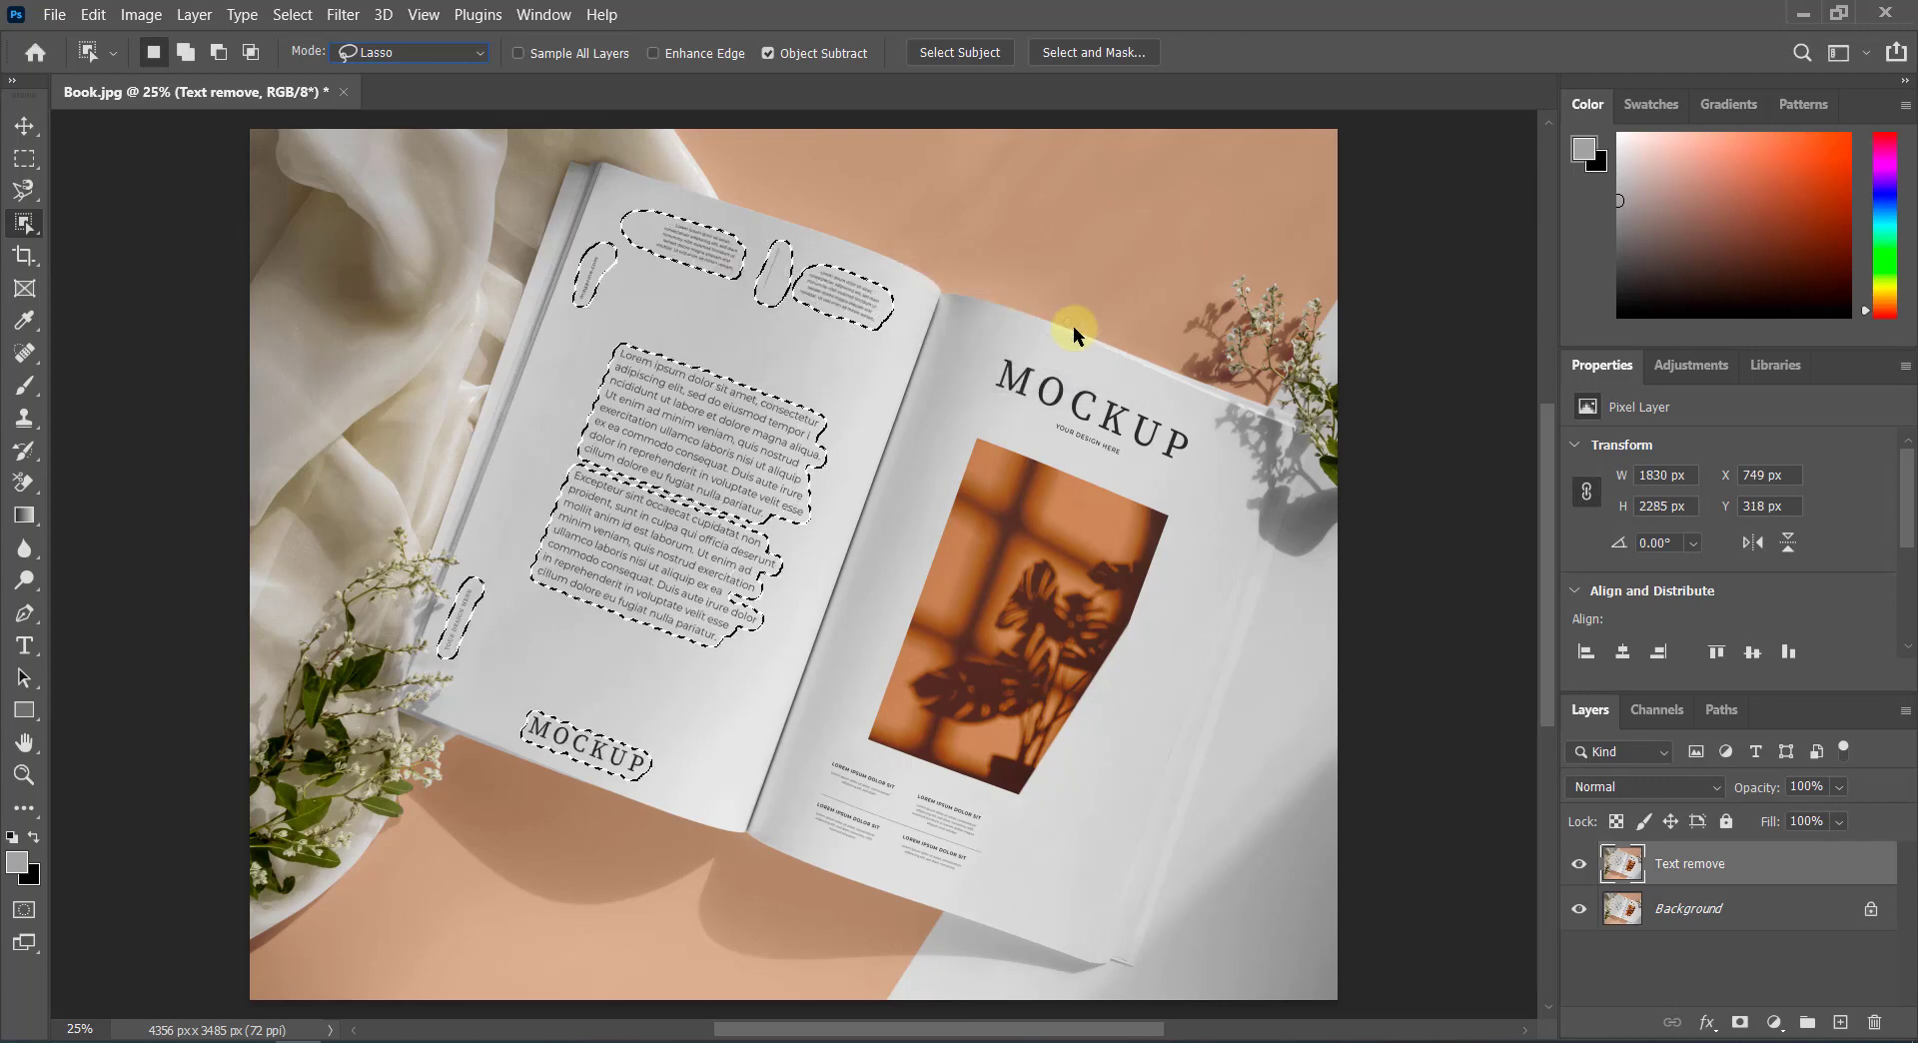
# Step: Content-Aware Fill the selection to erase the text, then deselect
pyautogui.click(92, 14)
pyautogui.click(145, 429)
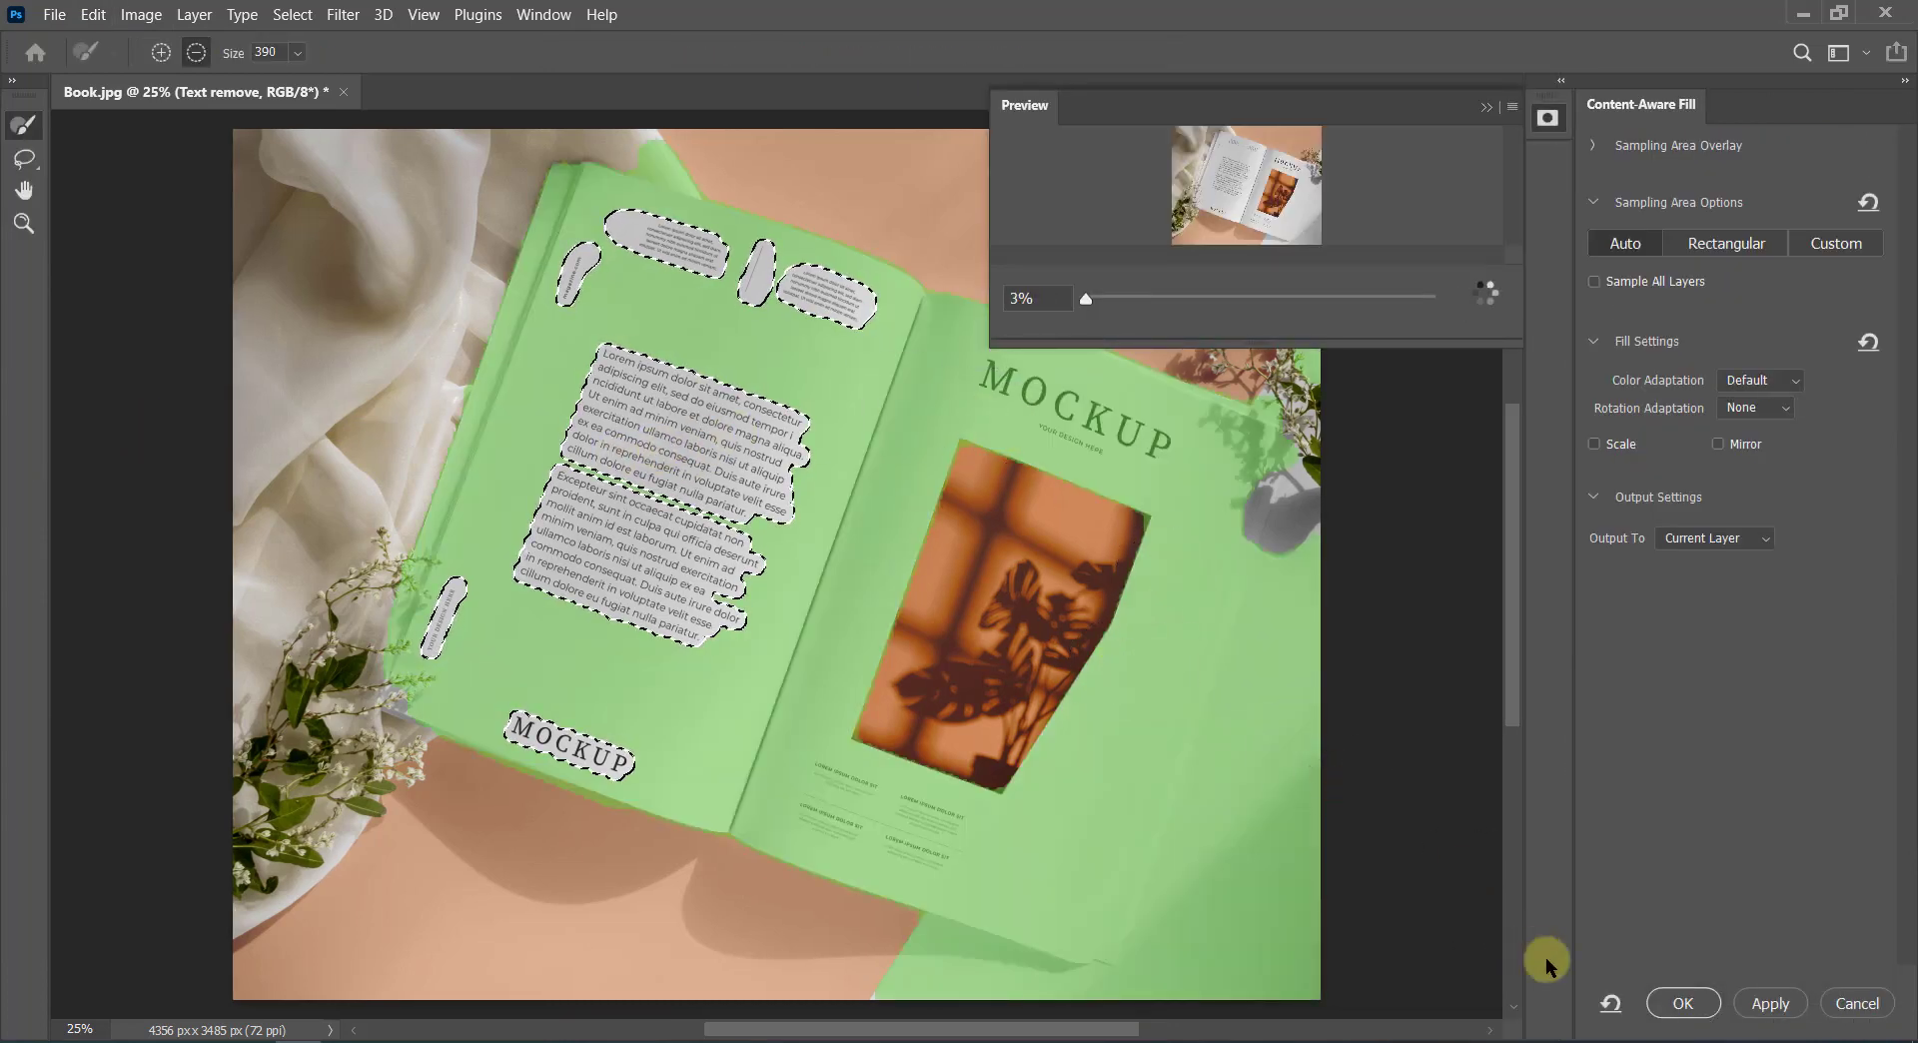
pyautogui.click(1688, 1003)
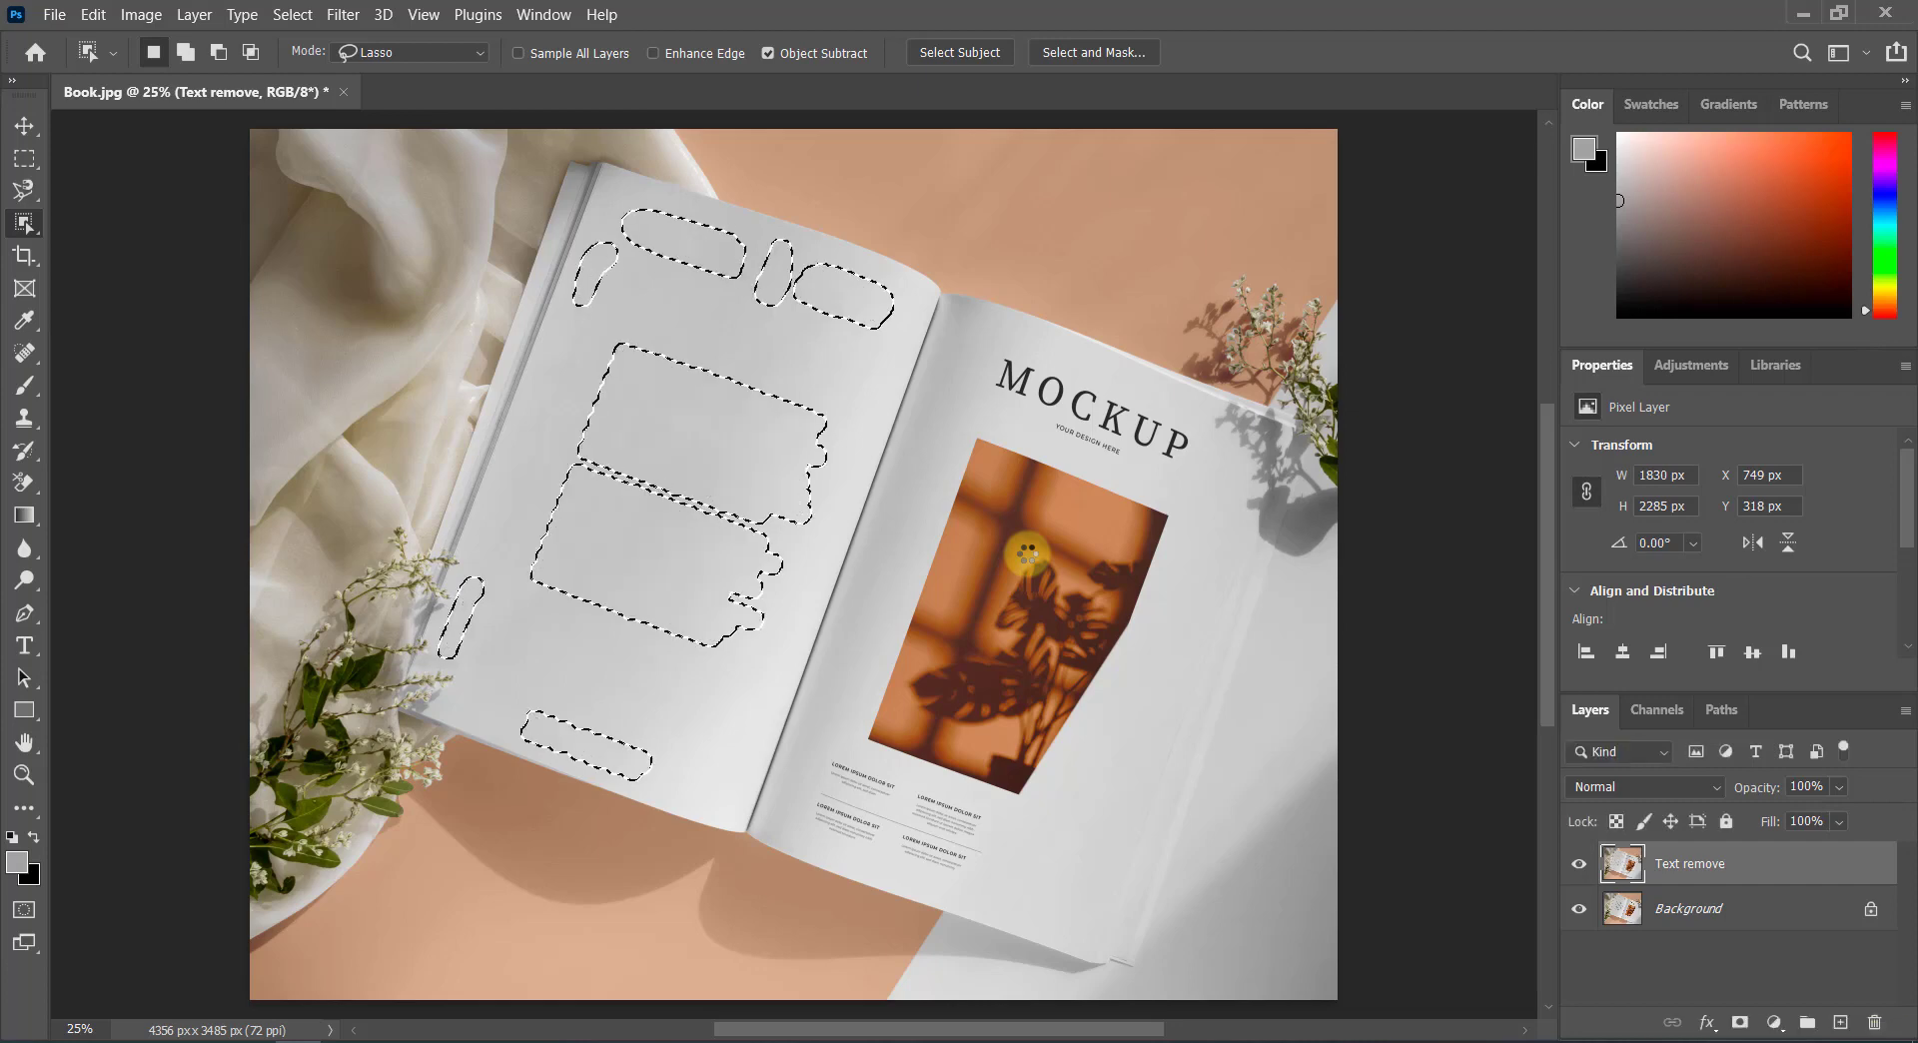
pyautogui.click(293, 14)
pyautogui.click(325, 61)
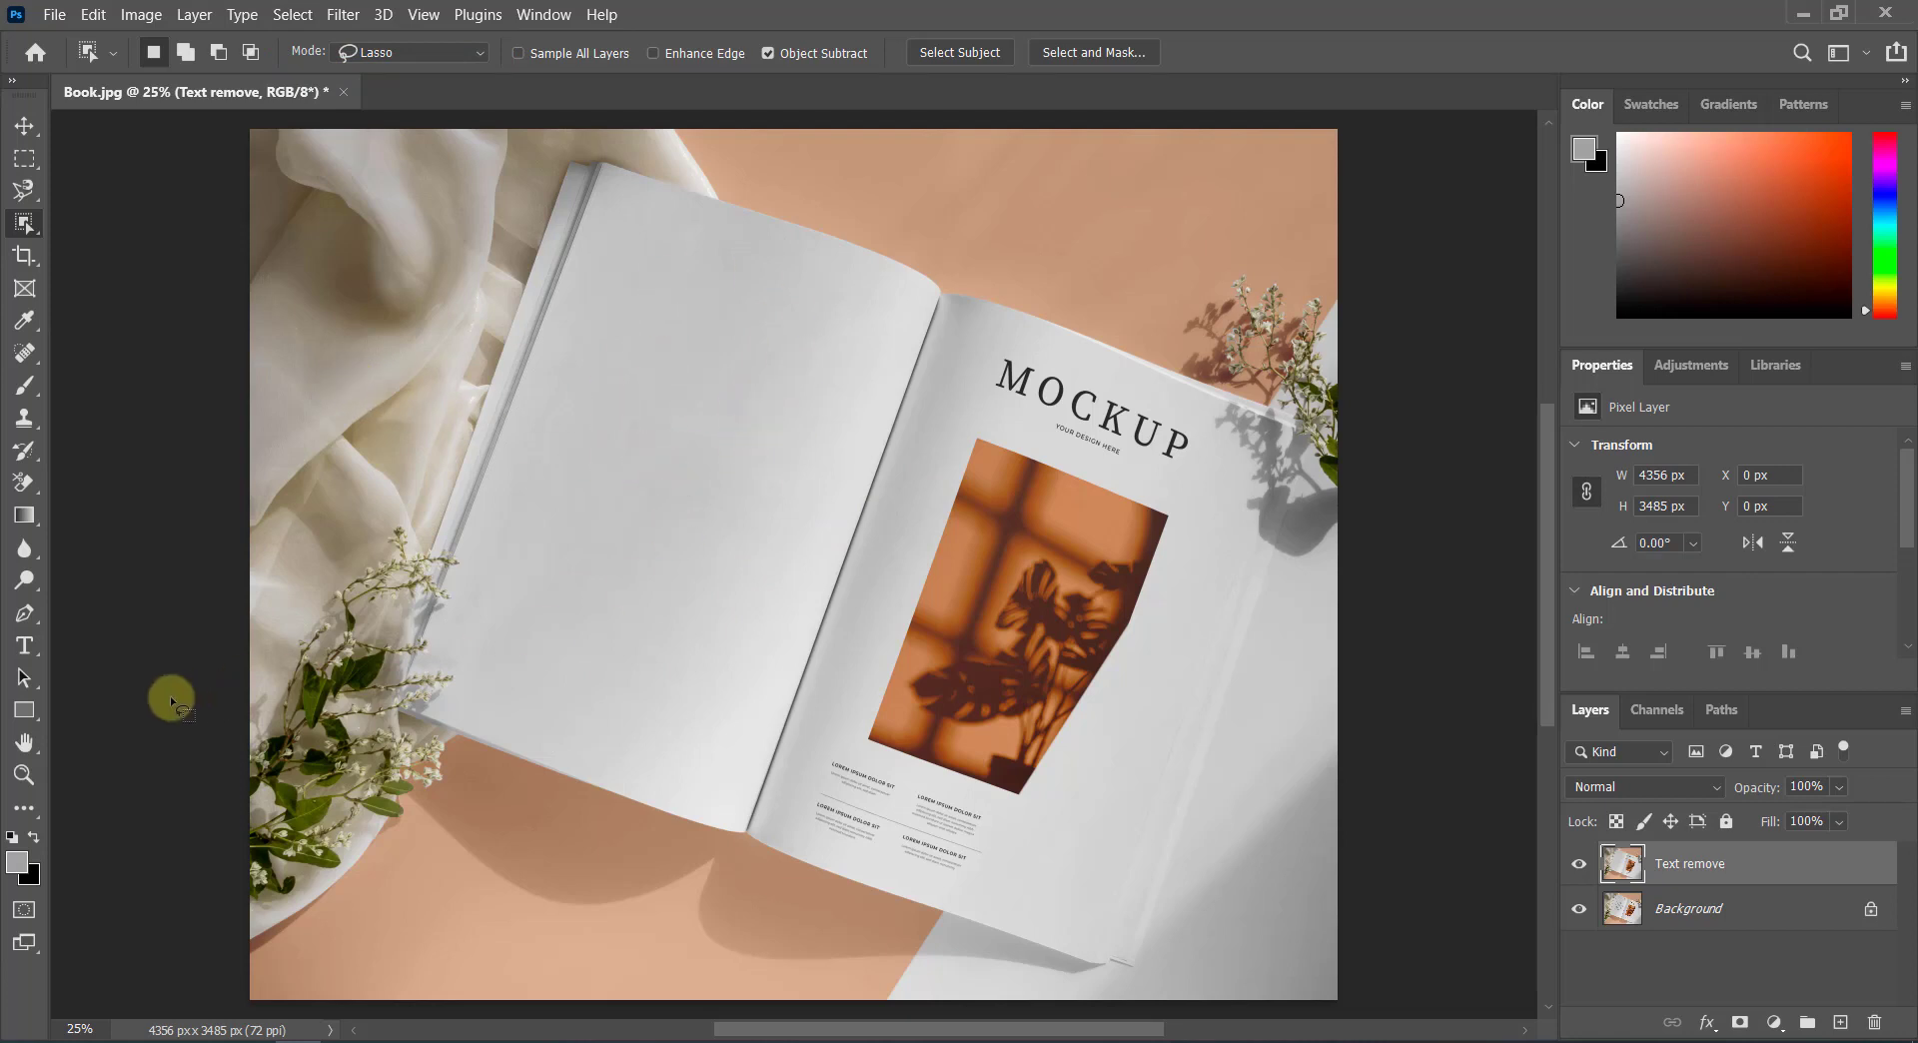
# Step: Create a 490 × 630 px rectangle on the left page with the Rectangle Tool
pyautogui.click(30, 709)
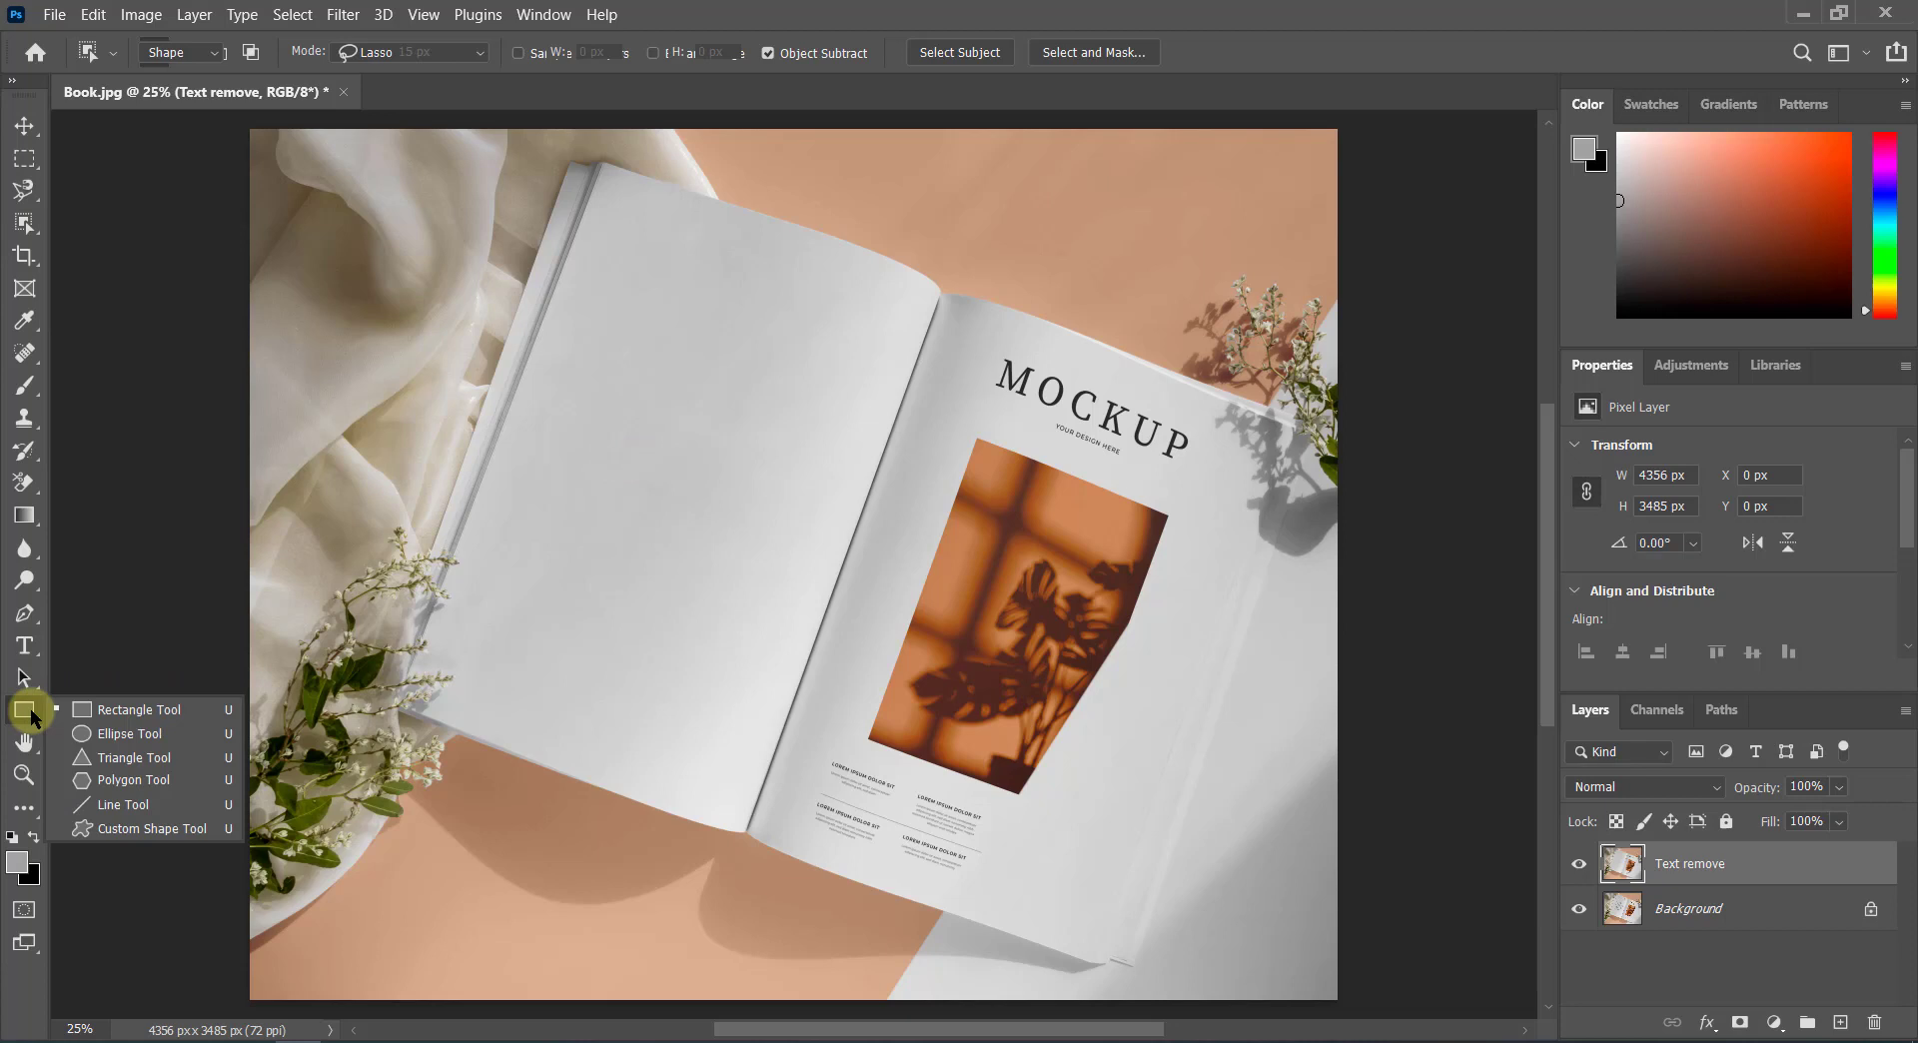
pyautogui.click(104, 699)
pyautogui.click(672, 548)
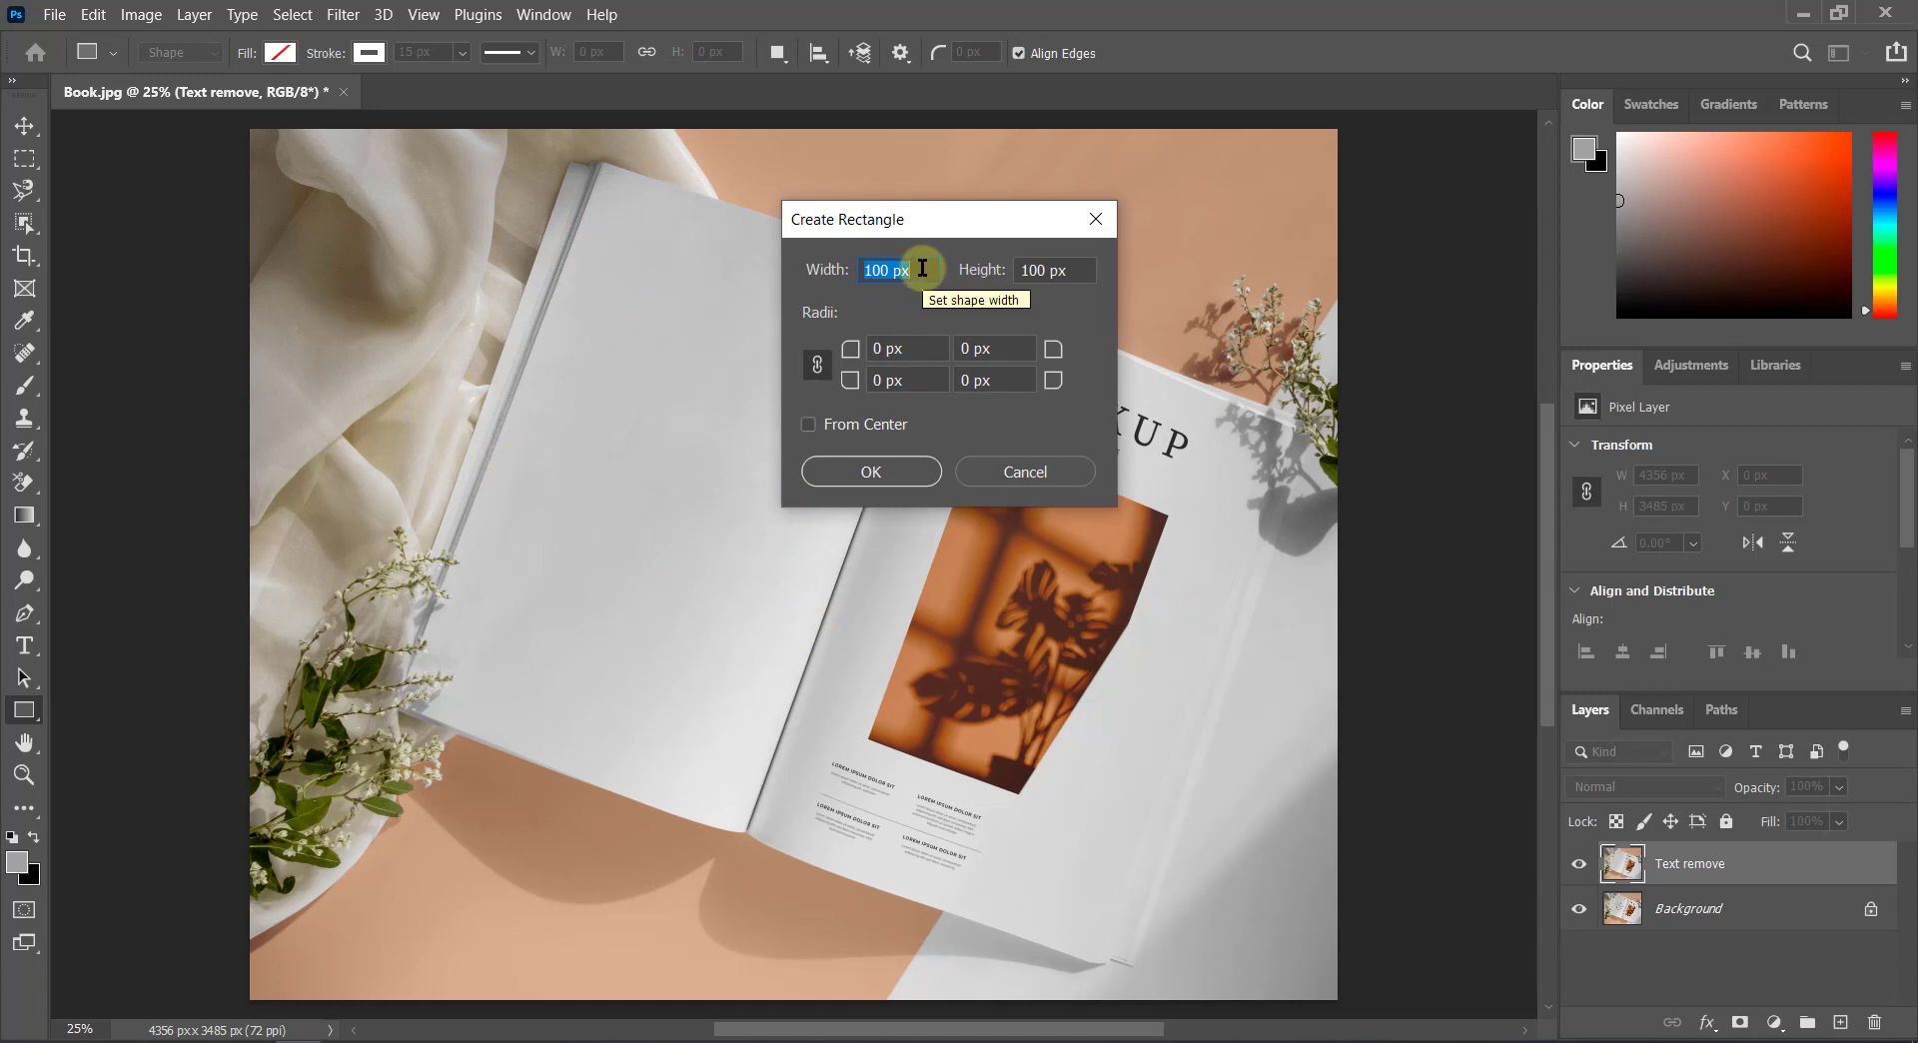
pyautogui.write('490')
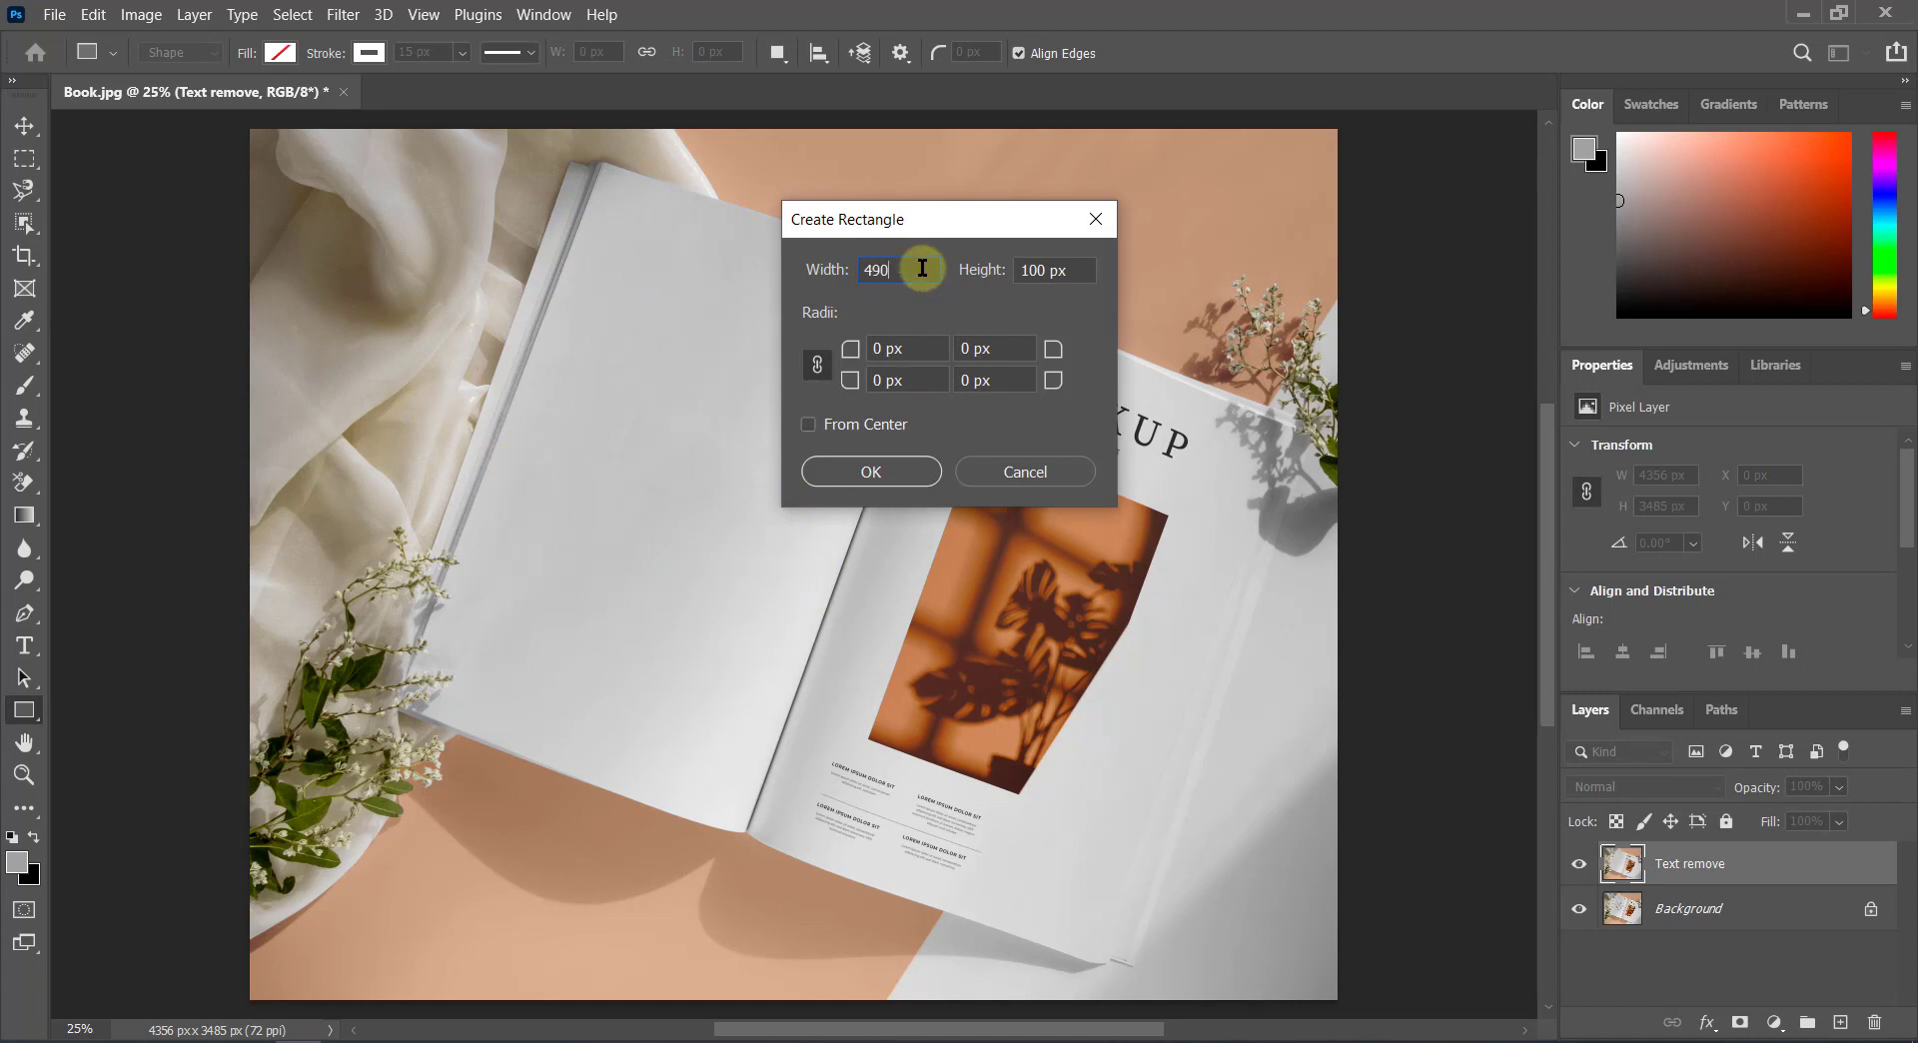
pyautogui.click(1045, 260)
pyautogui.write('630')
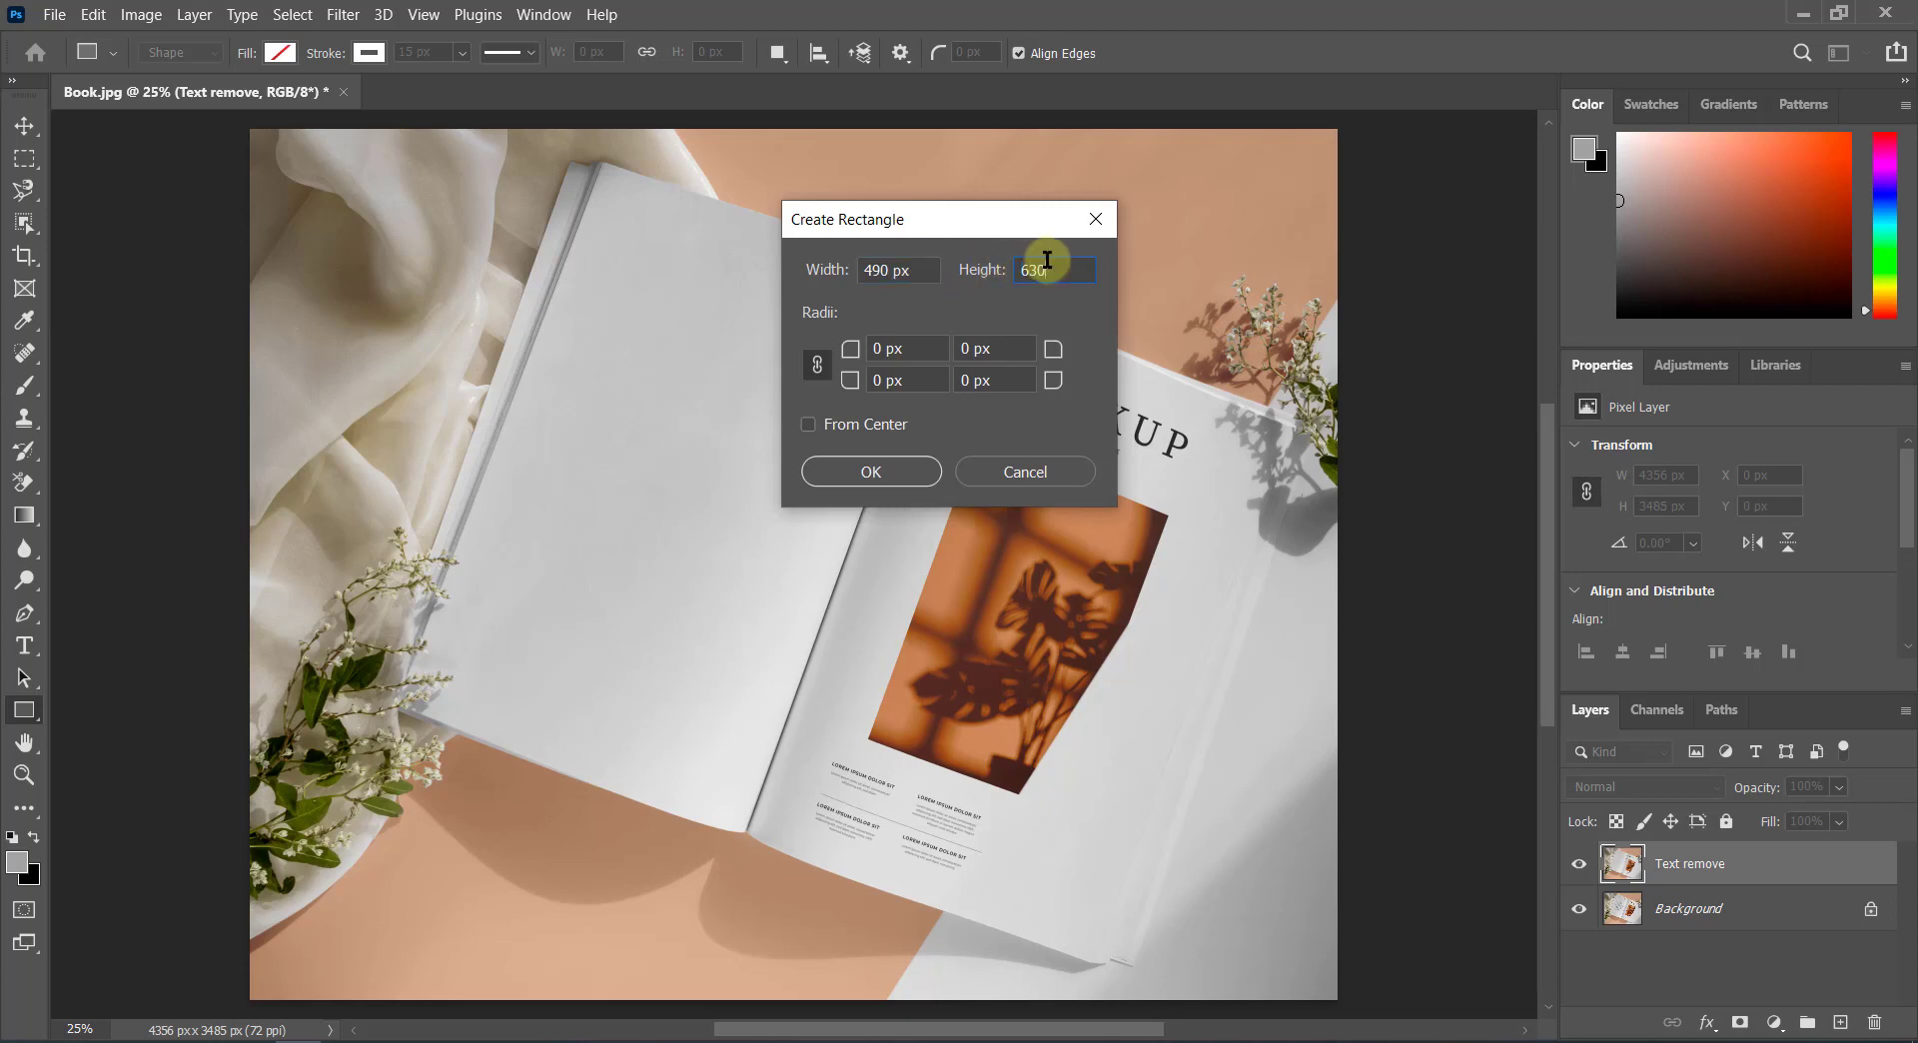
pyautogui.click(875, 473)
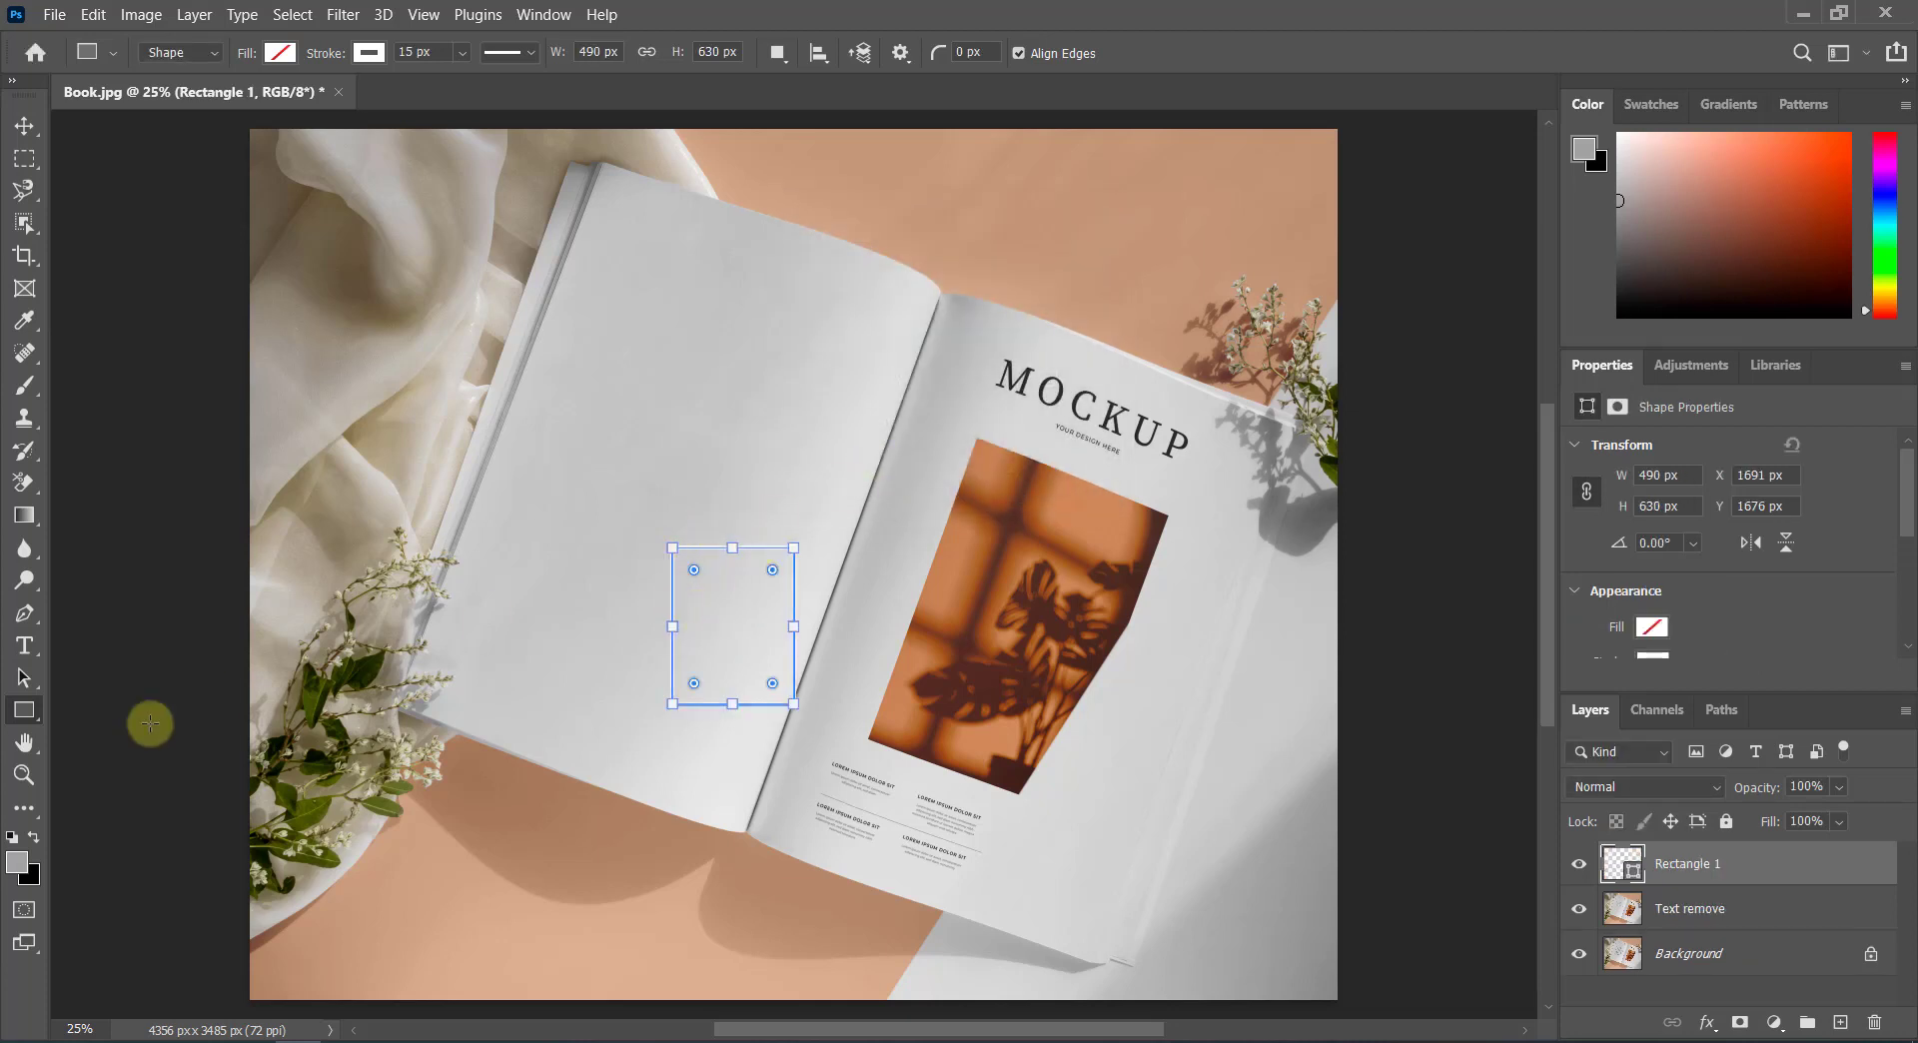
# Step: Give the rectangle no stroke and a red fill, and select the Rectangle 1 layer
pyautogui.click(368, 62)
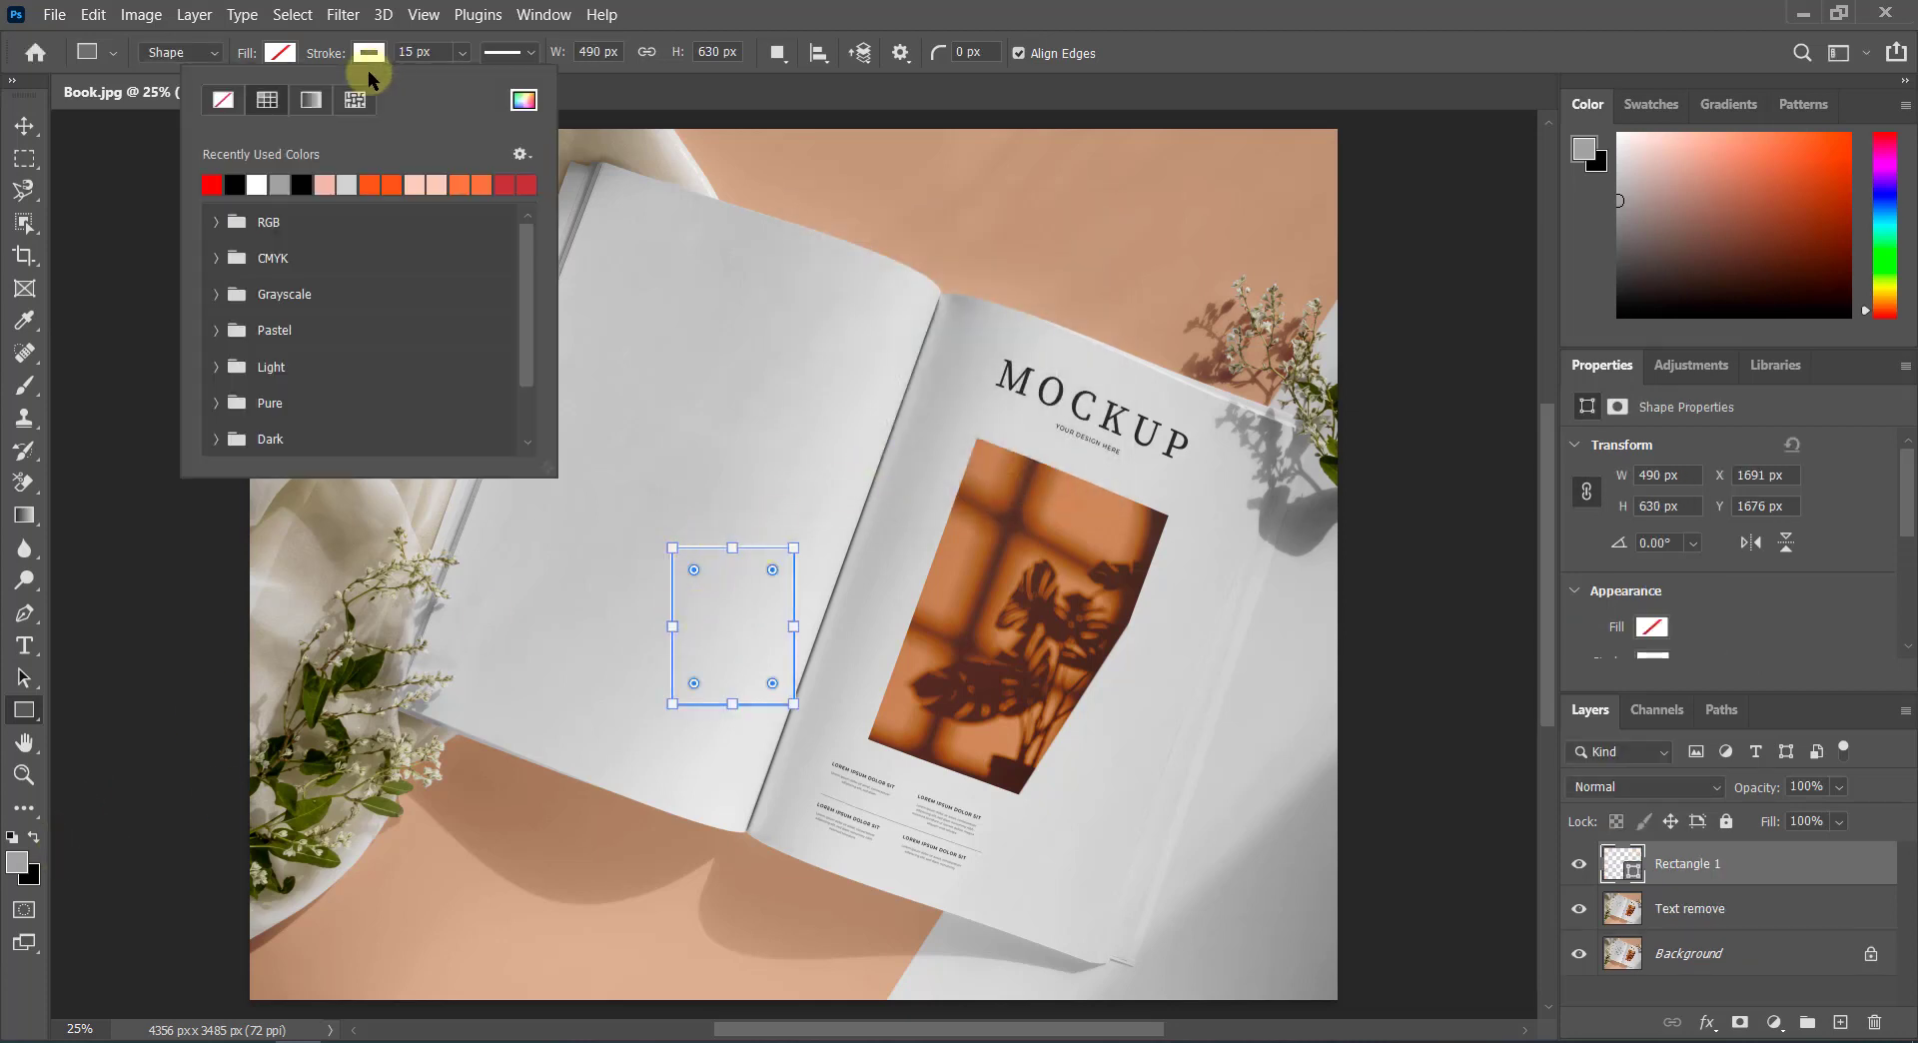
pyautogui.click(223, 100)
pyautogui.click(284, 53)
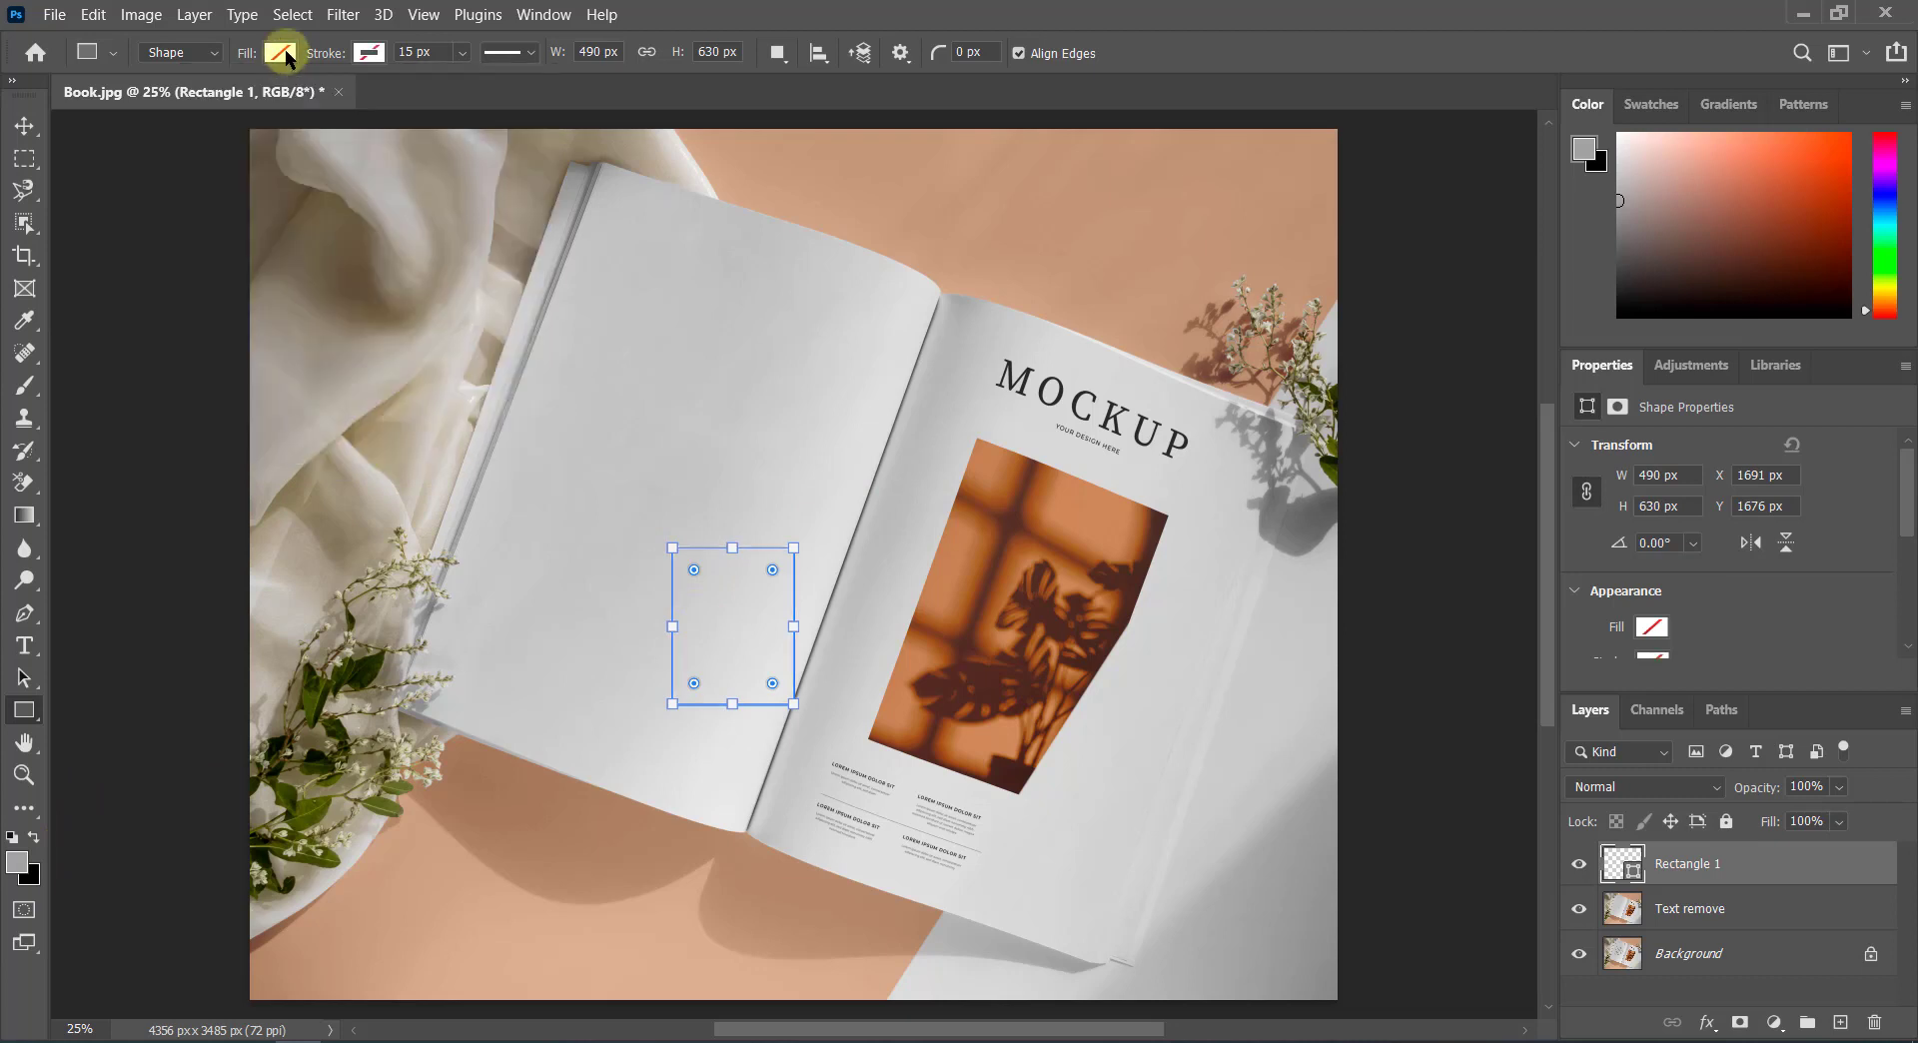
pyautogui.click(136, 179)
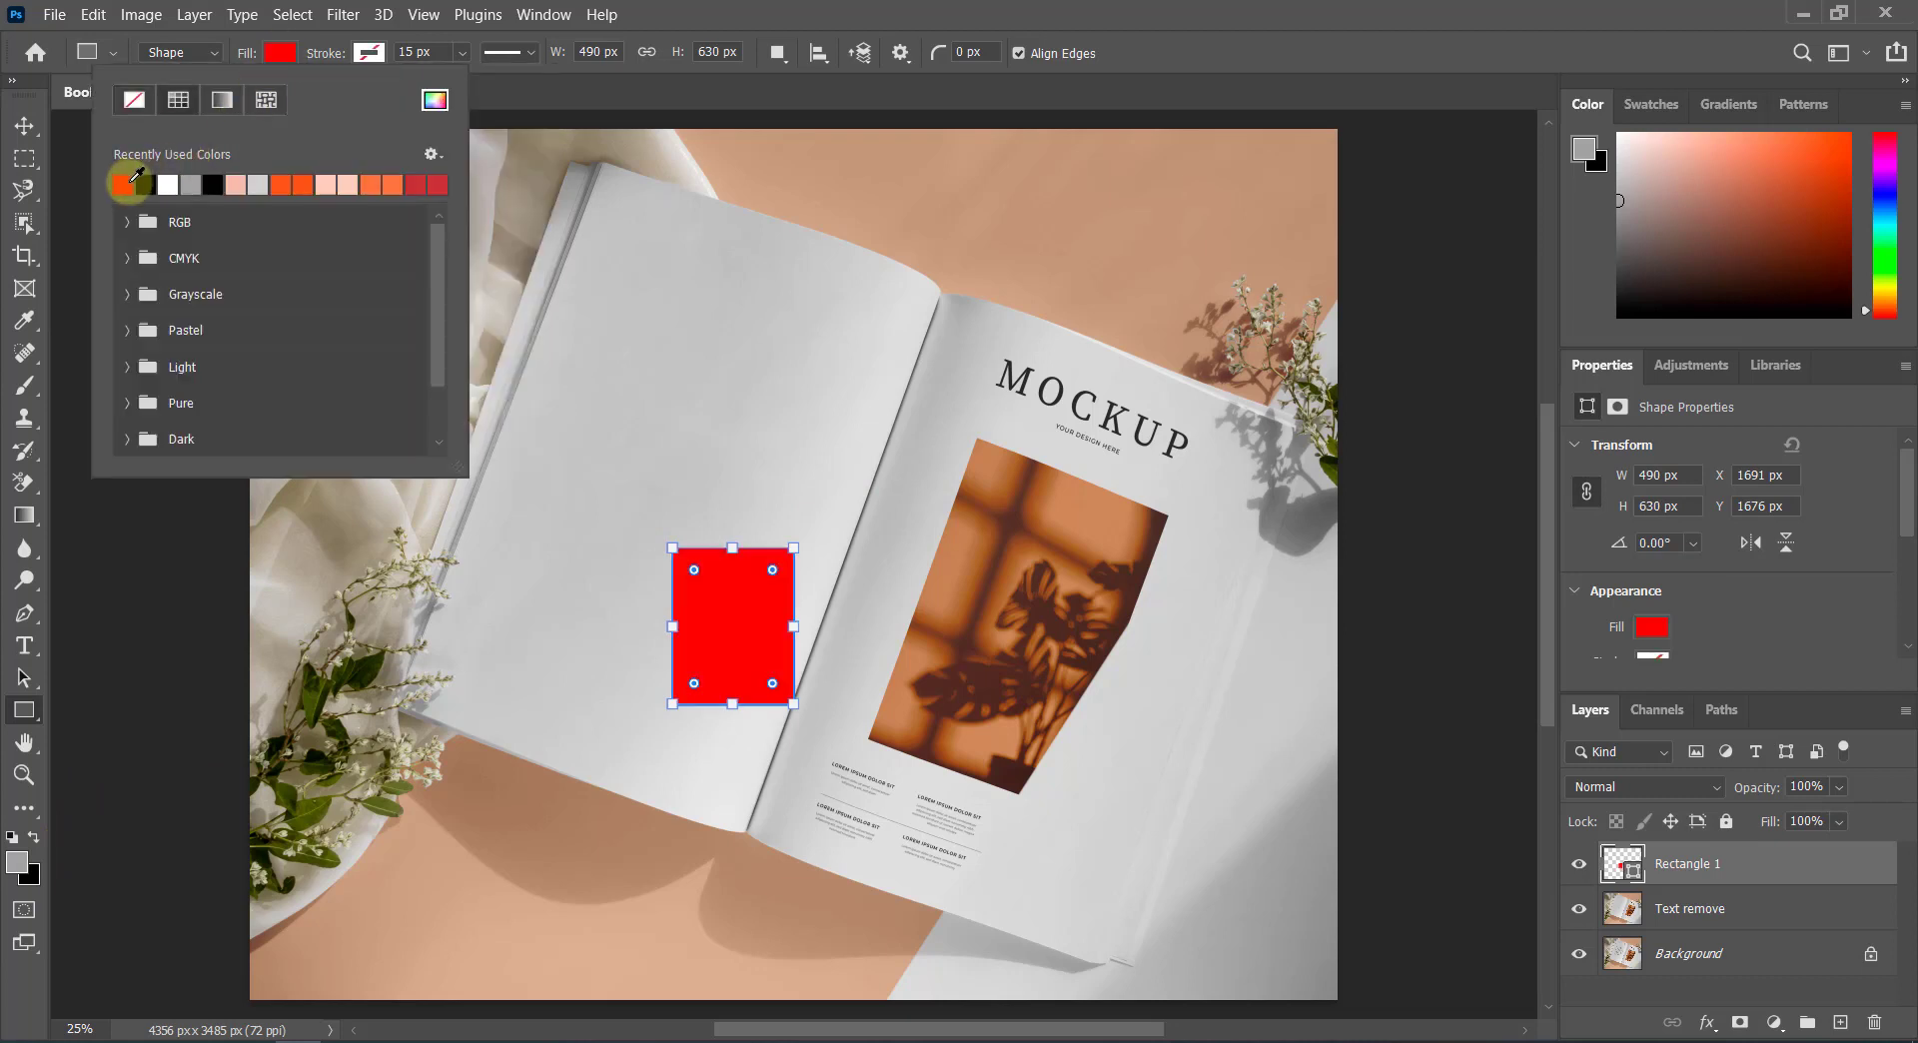
pyautogui.click(635, 88)
pyautogui.click(1755, 866)
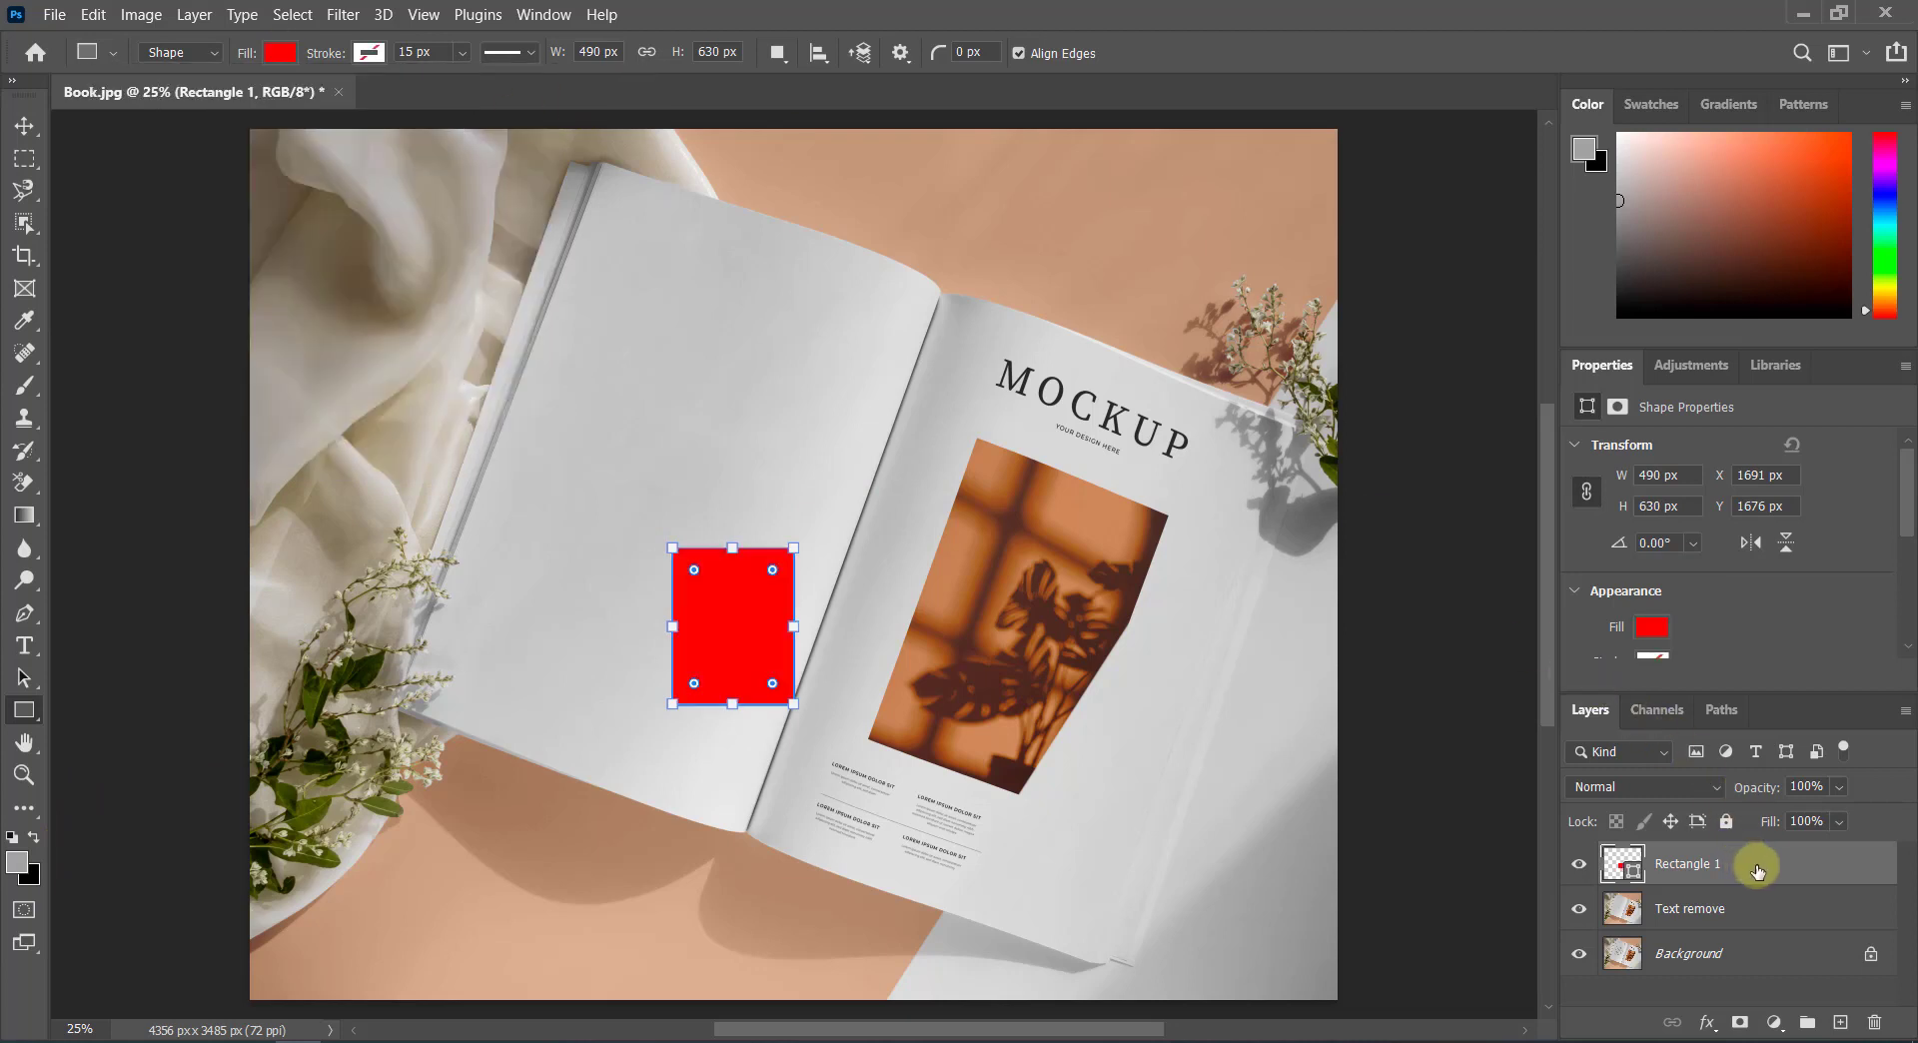
# Step: Convert Rectangle 1 to a smart object, then scale and move it over the left page
pyautogui.rightClick(1781, 859)
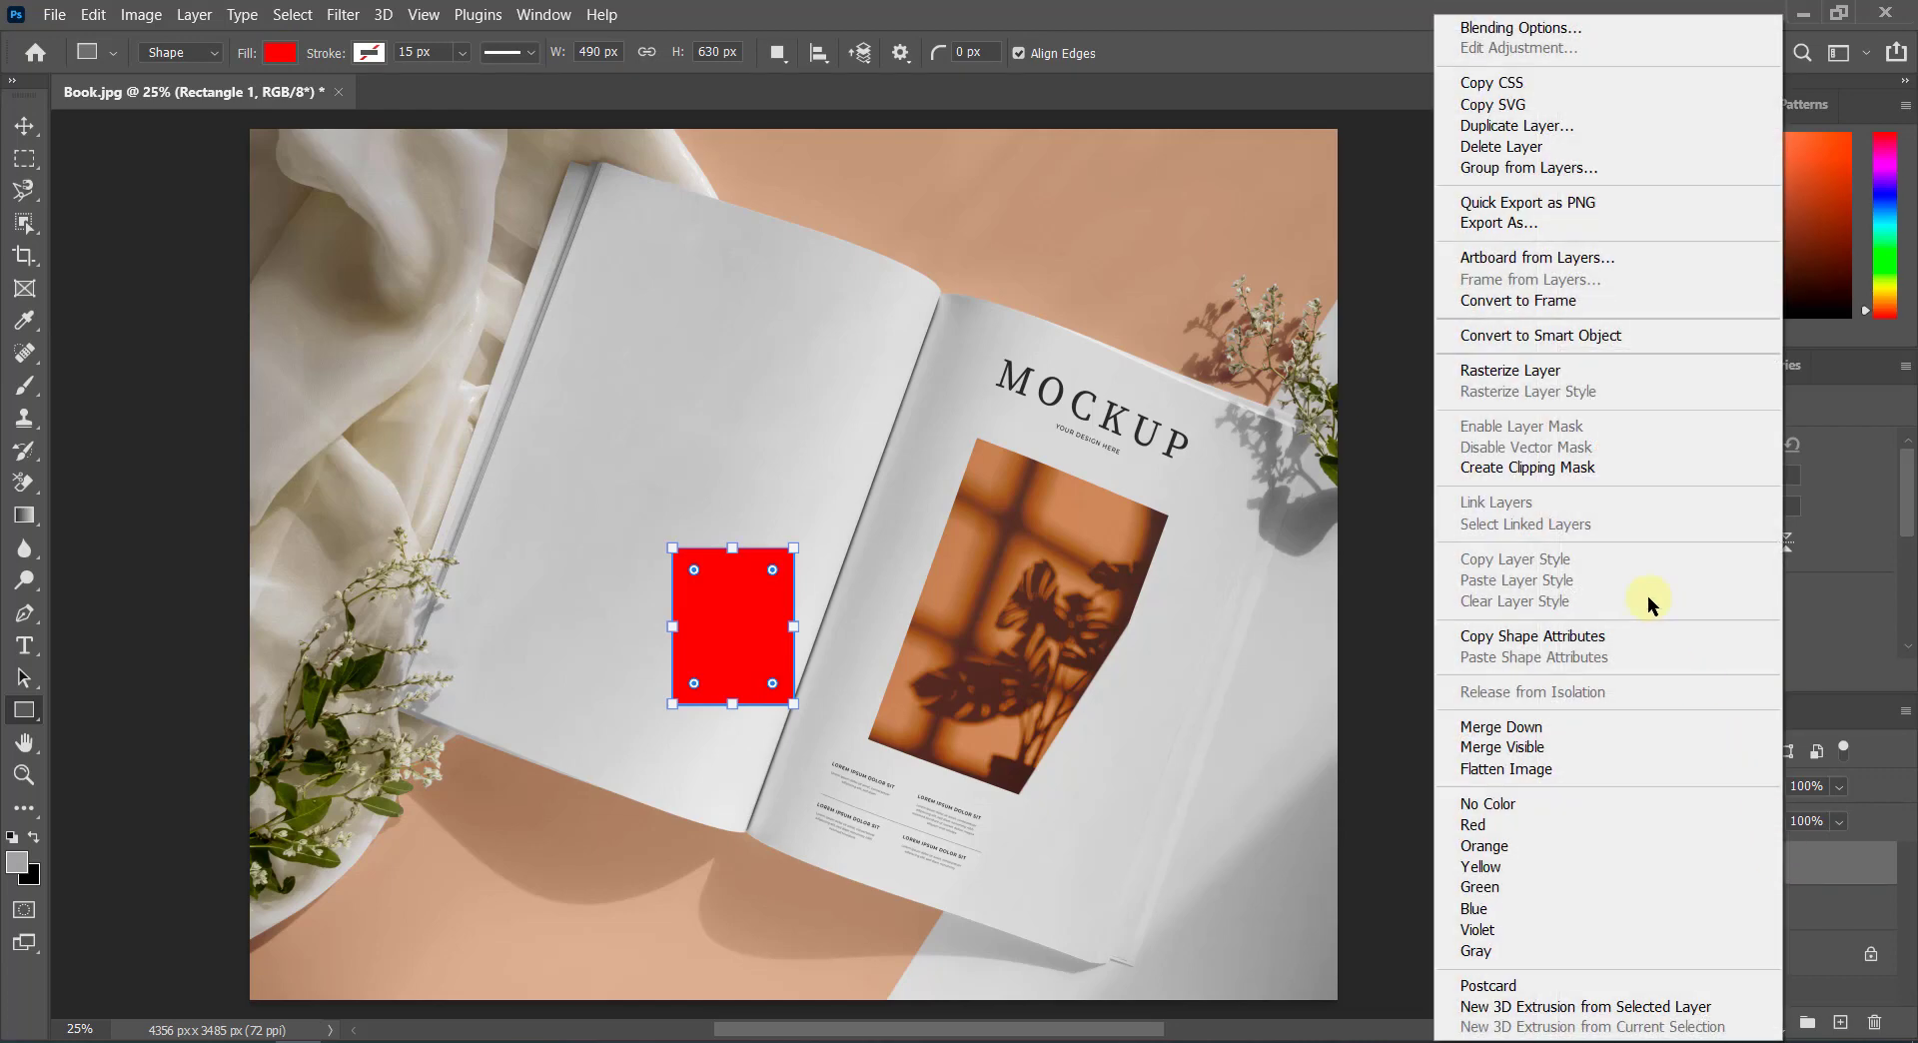
pyautogui.click(1554, 336)
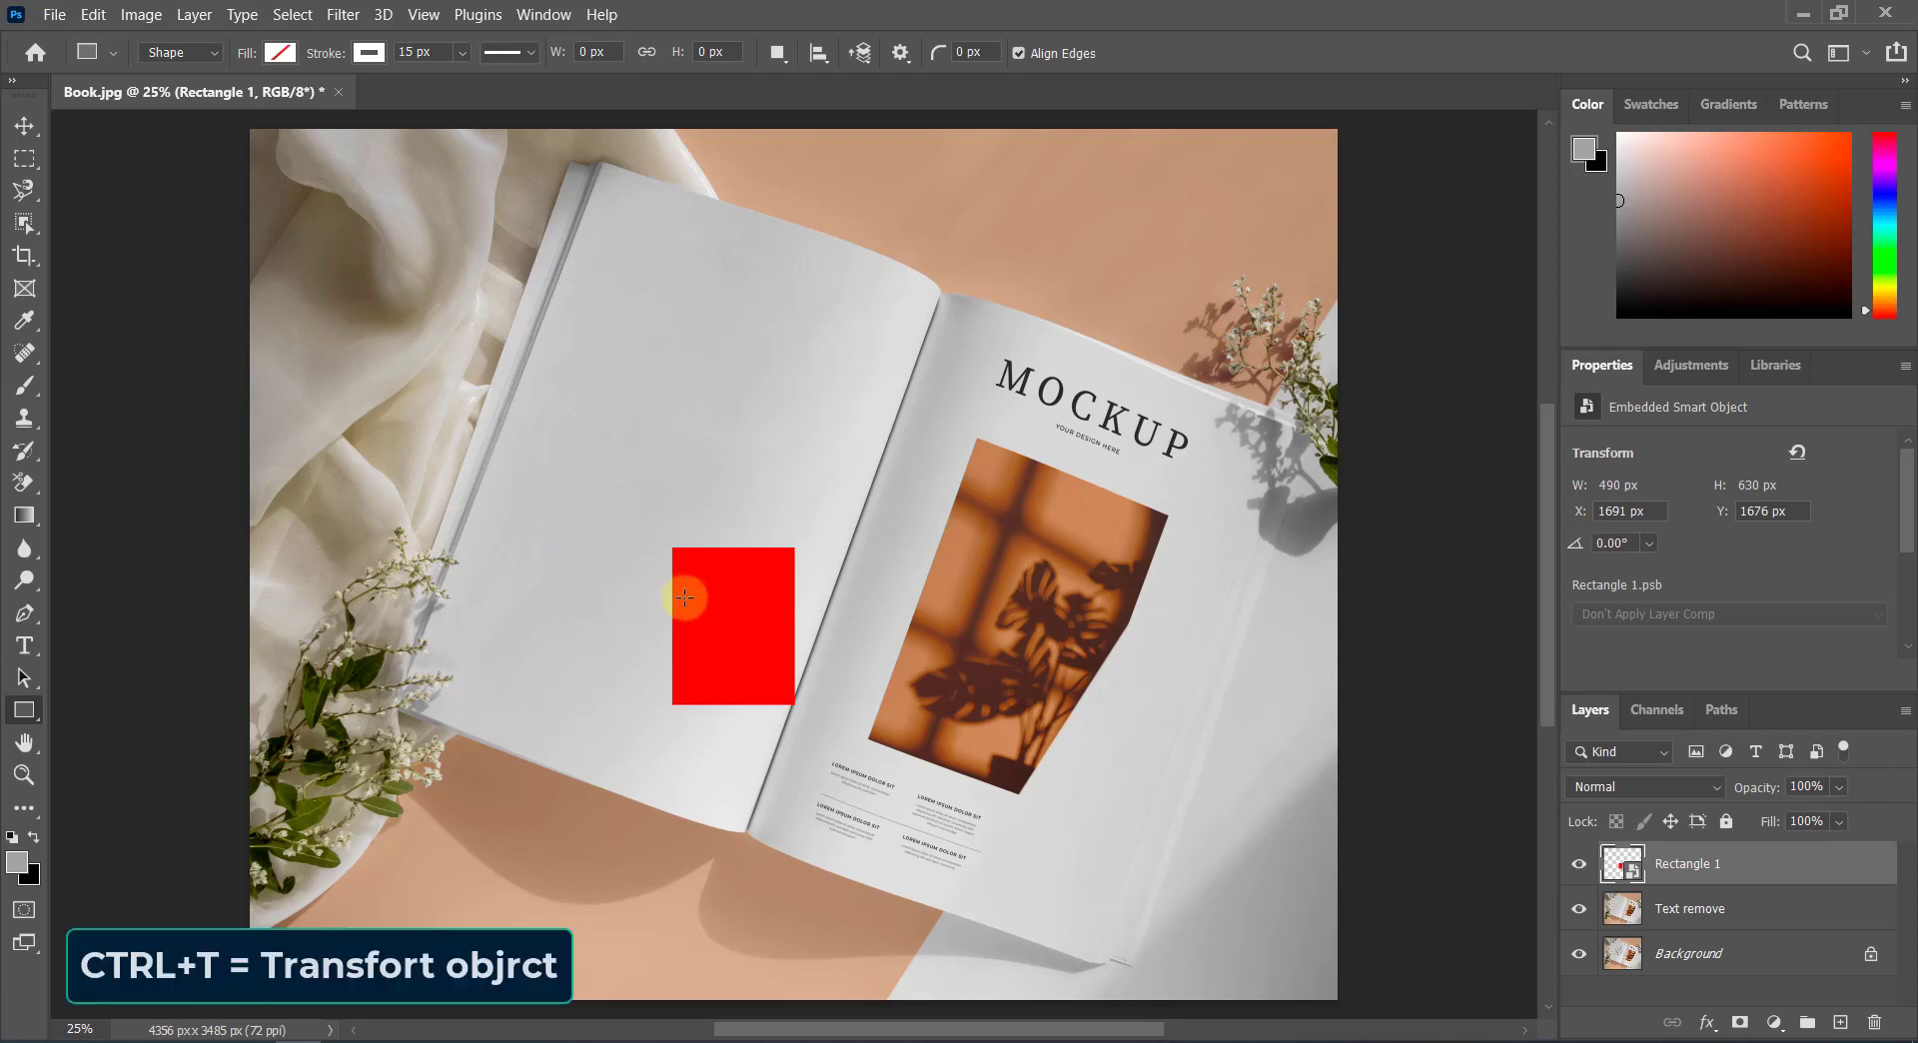
pyautogui.hotkey('ctrl', 't')
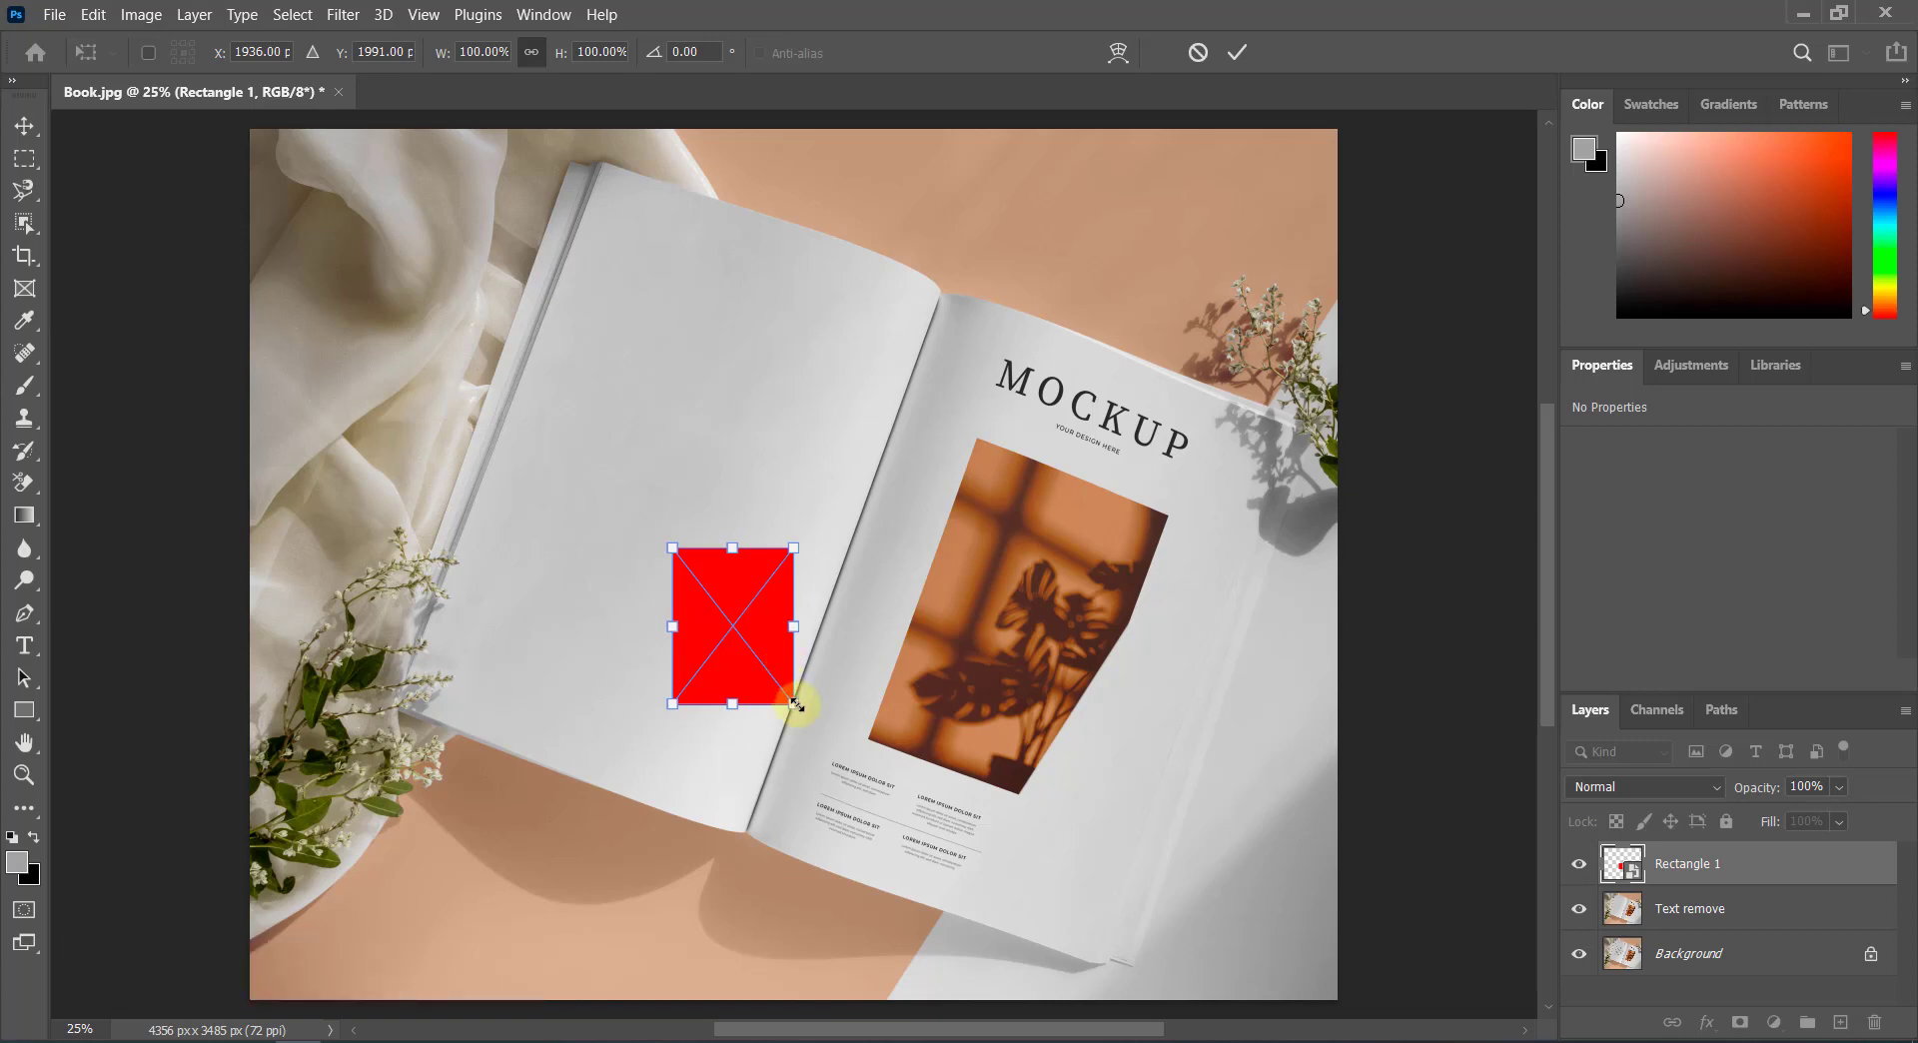
pyautogui.moveTo(804, 713); pyautogui.dragTo(888, 830)
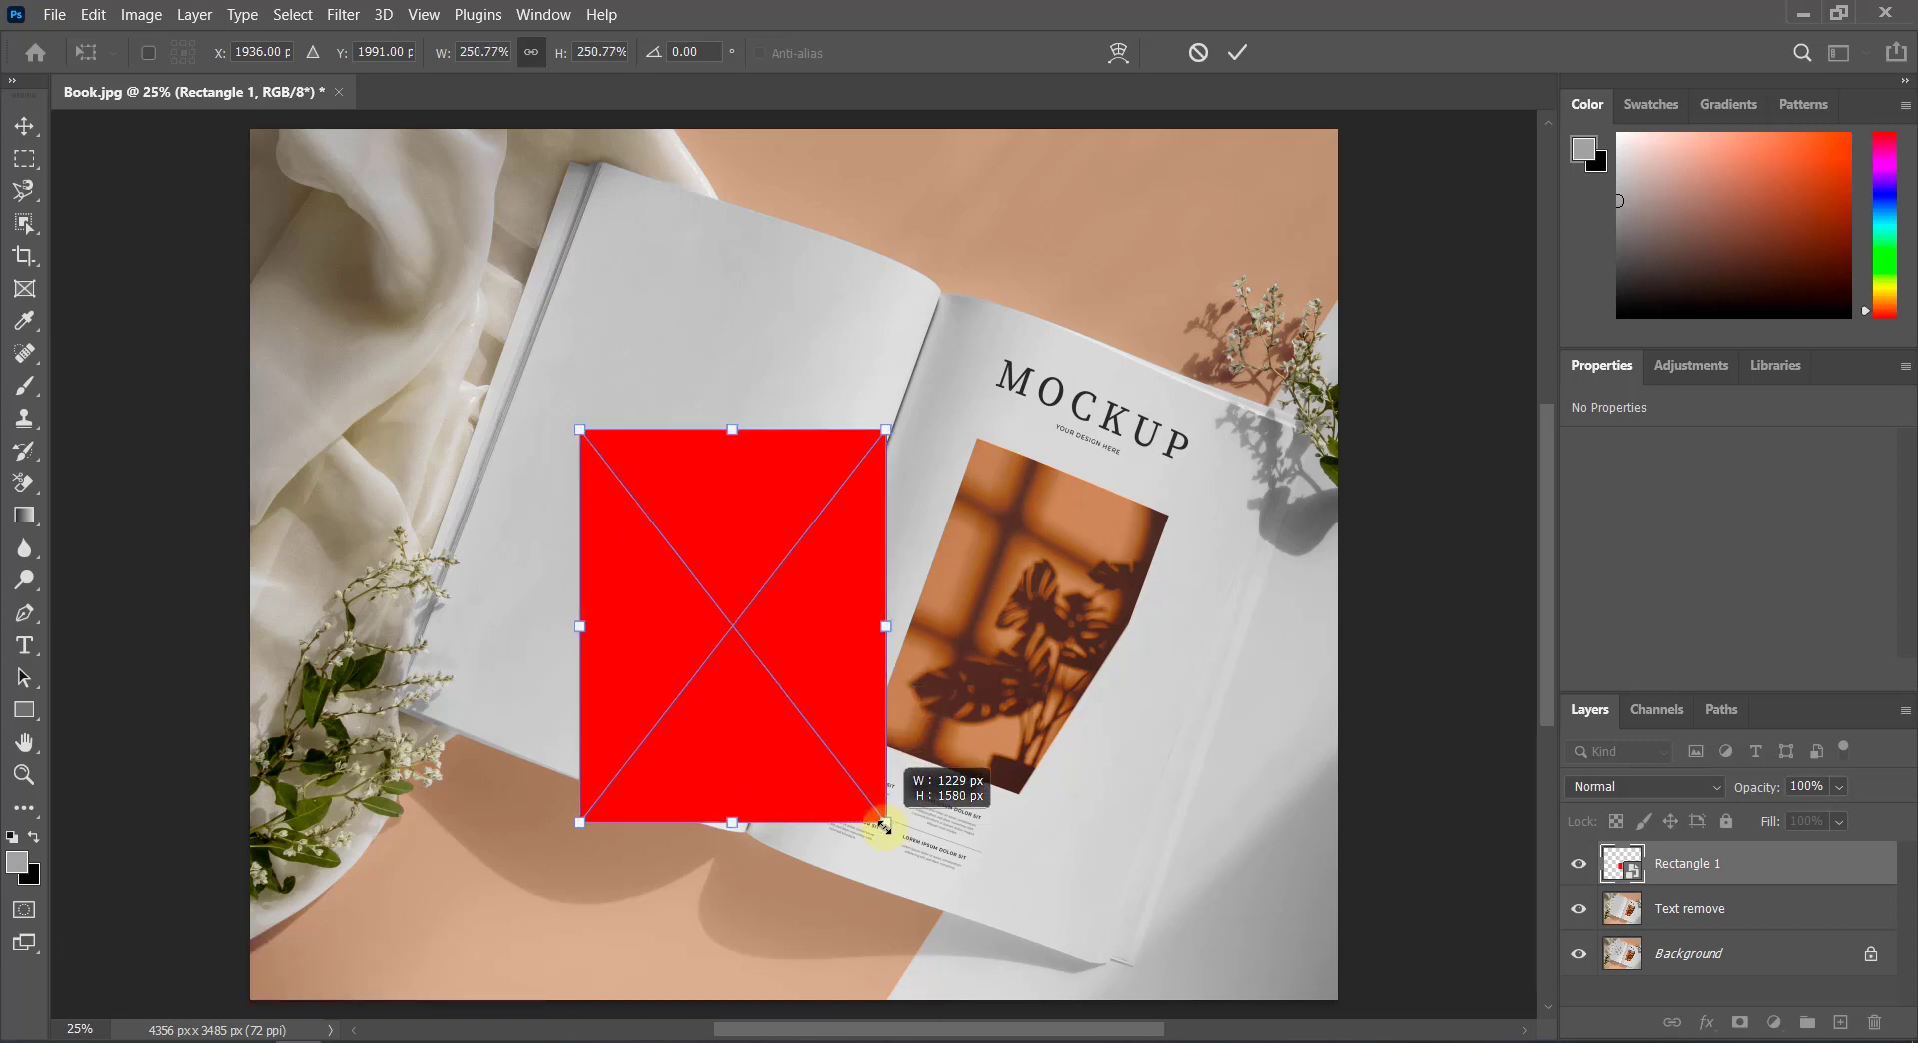
pyautogui.moveTo(821, 680); pyautogui.dragTo(765, 536)
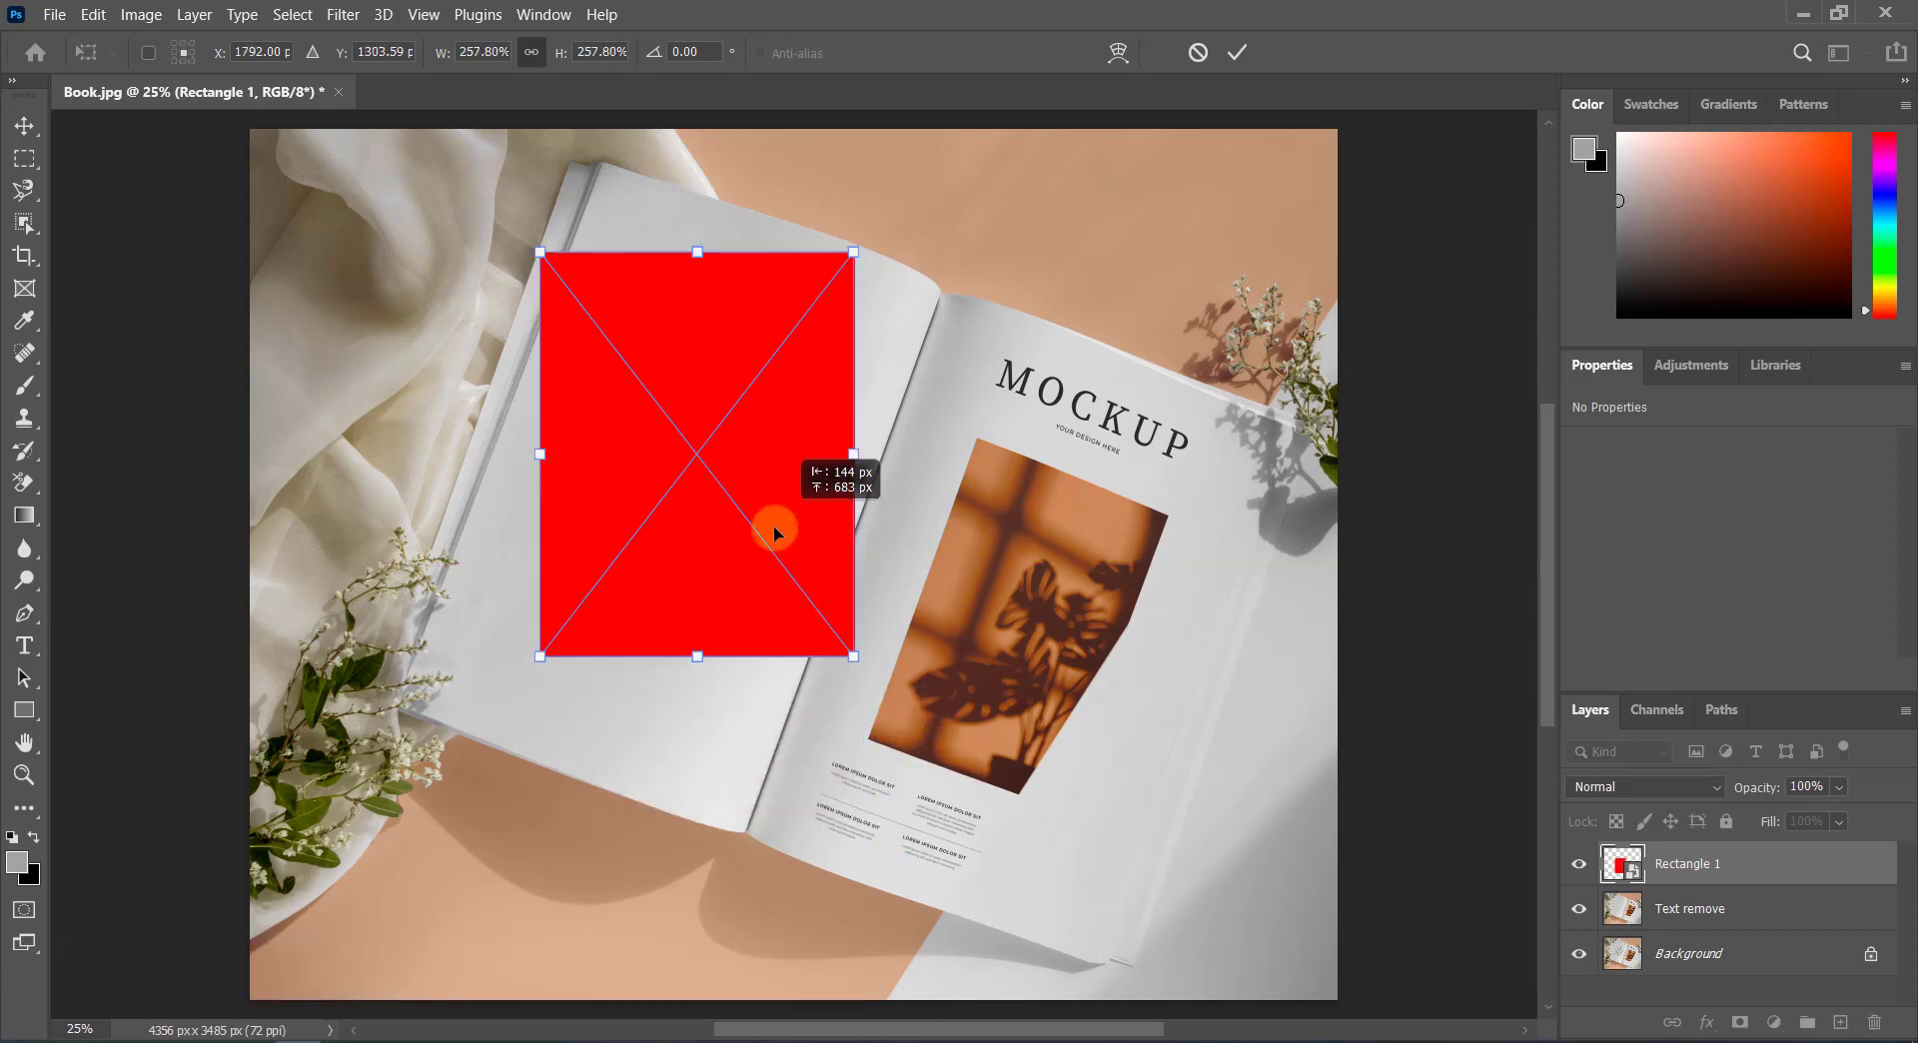
pyautogui.moveTo(837, 681); pyautogui.dragTo(869, 737)
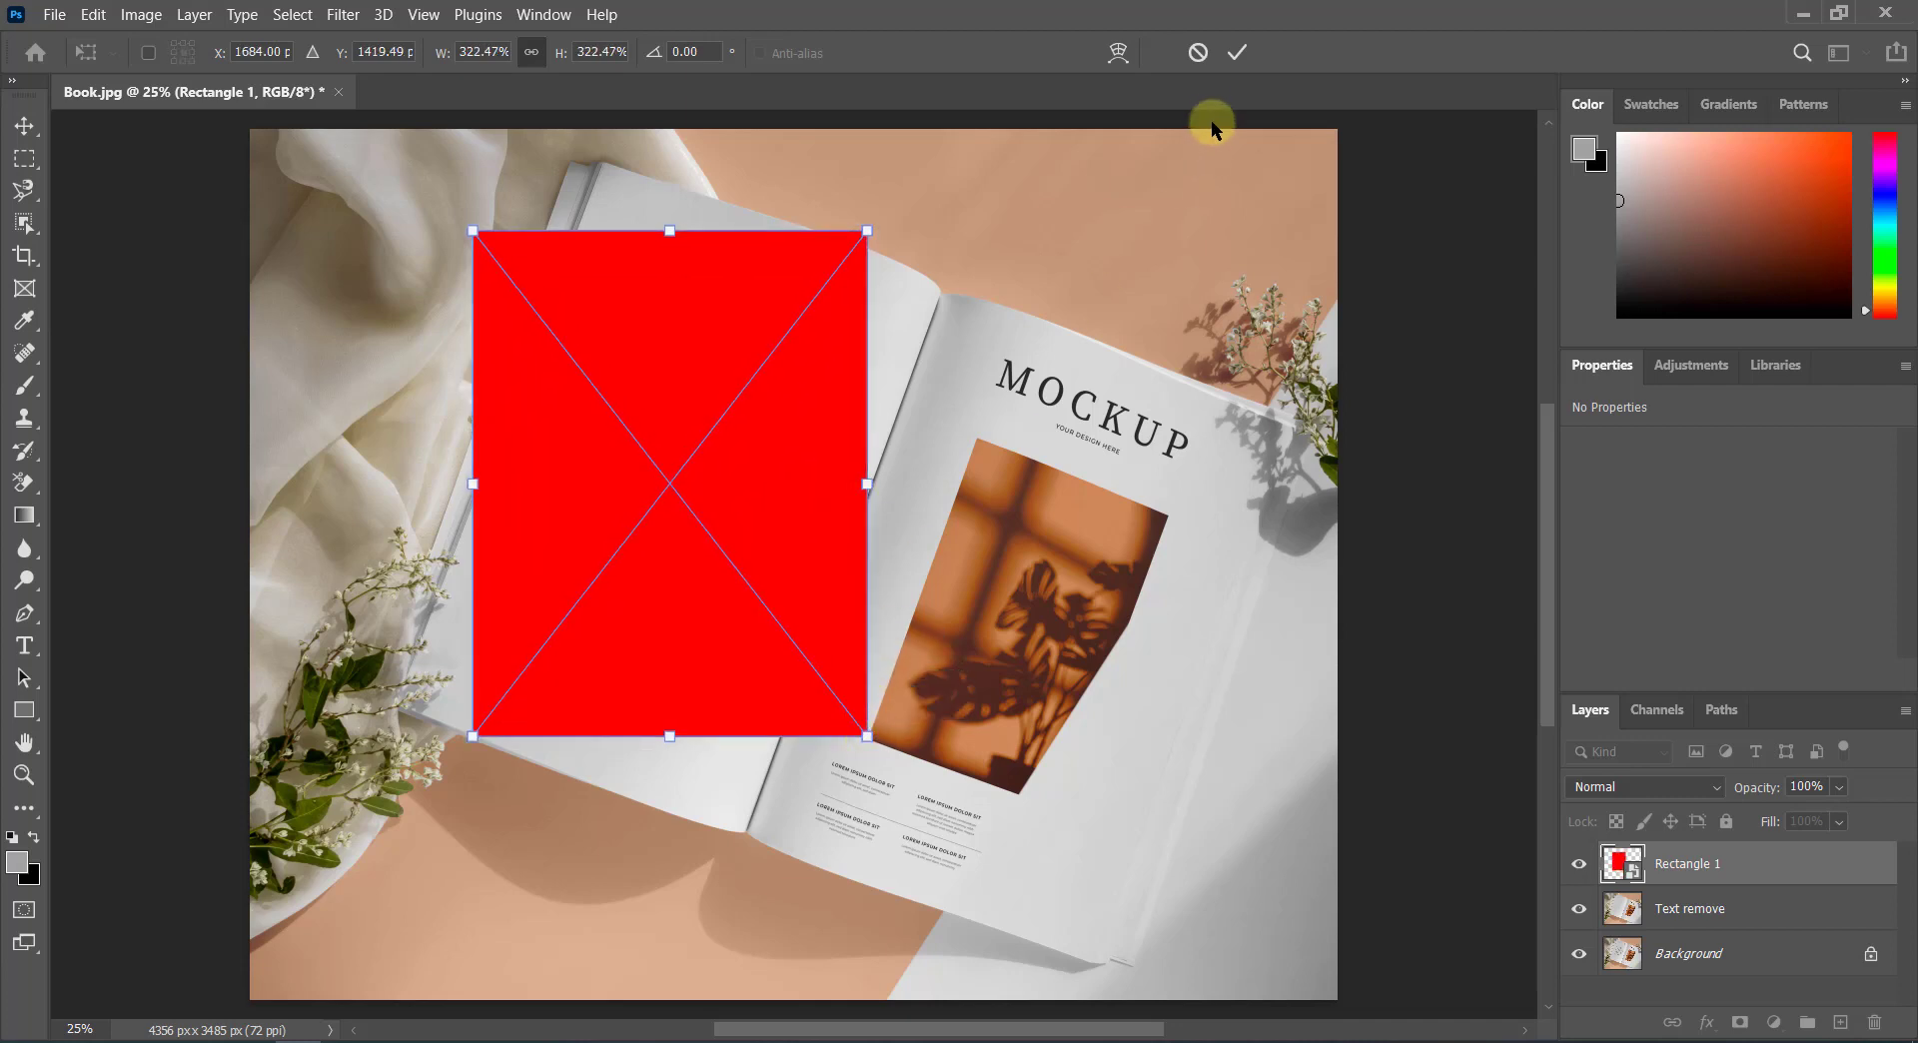
# Step: Switch the transform to Distort and lower Rectangle 1's opacity to 21%
pyautogui.rightClick(996, 426)
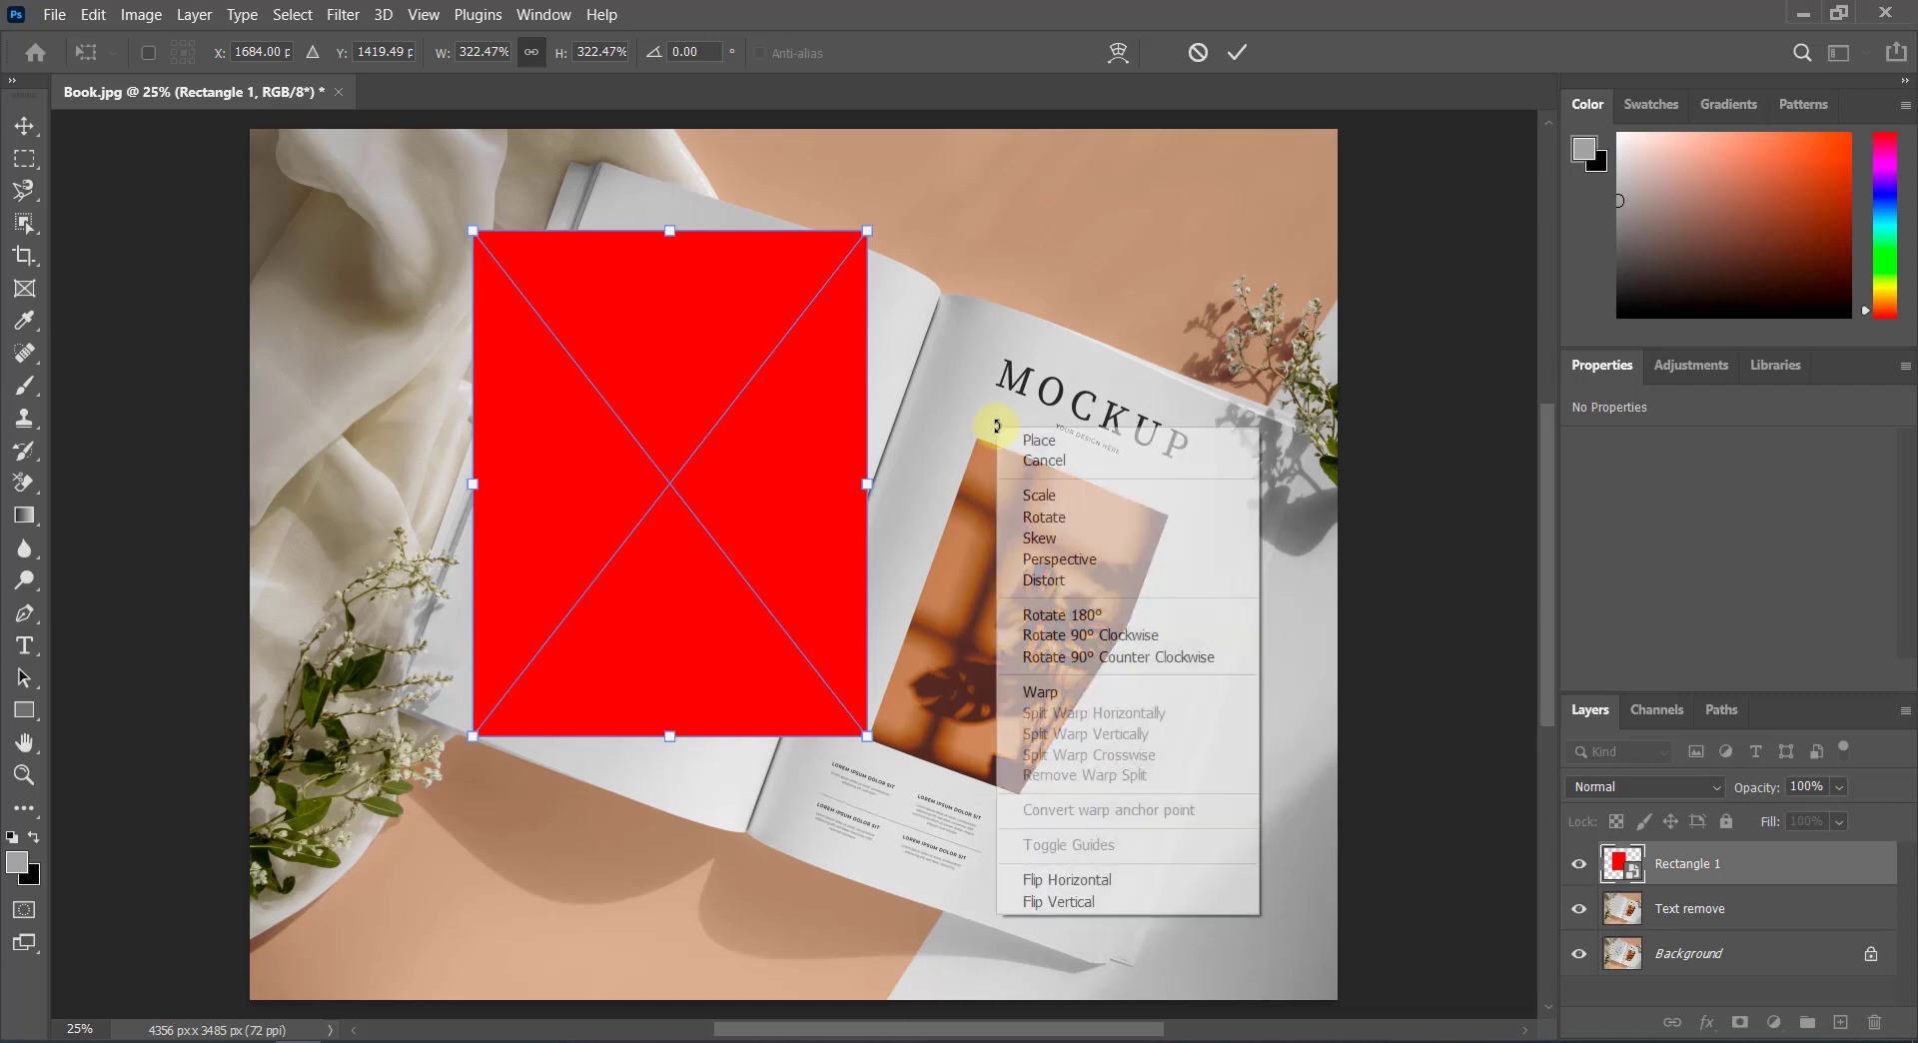
pyautogui.click(1053, 578)
pyautogui.scroll(1, 917, 240)
pyautogui.scroll(1, 911, 247)
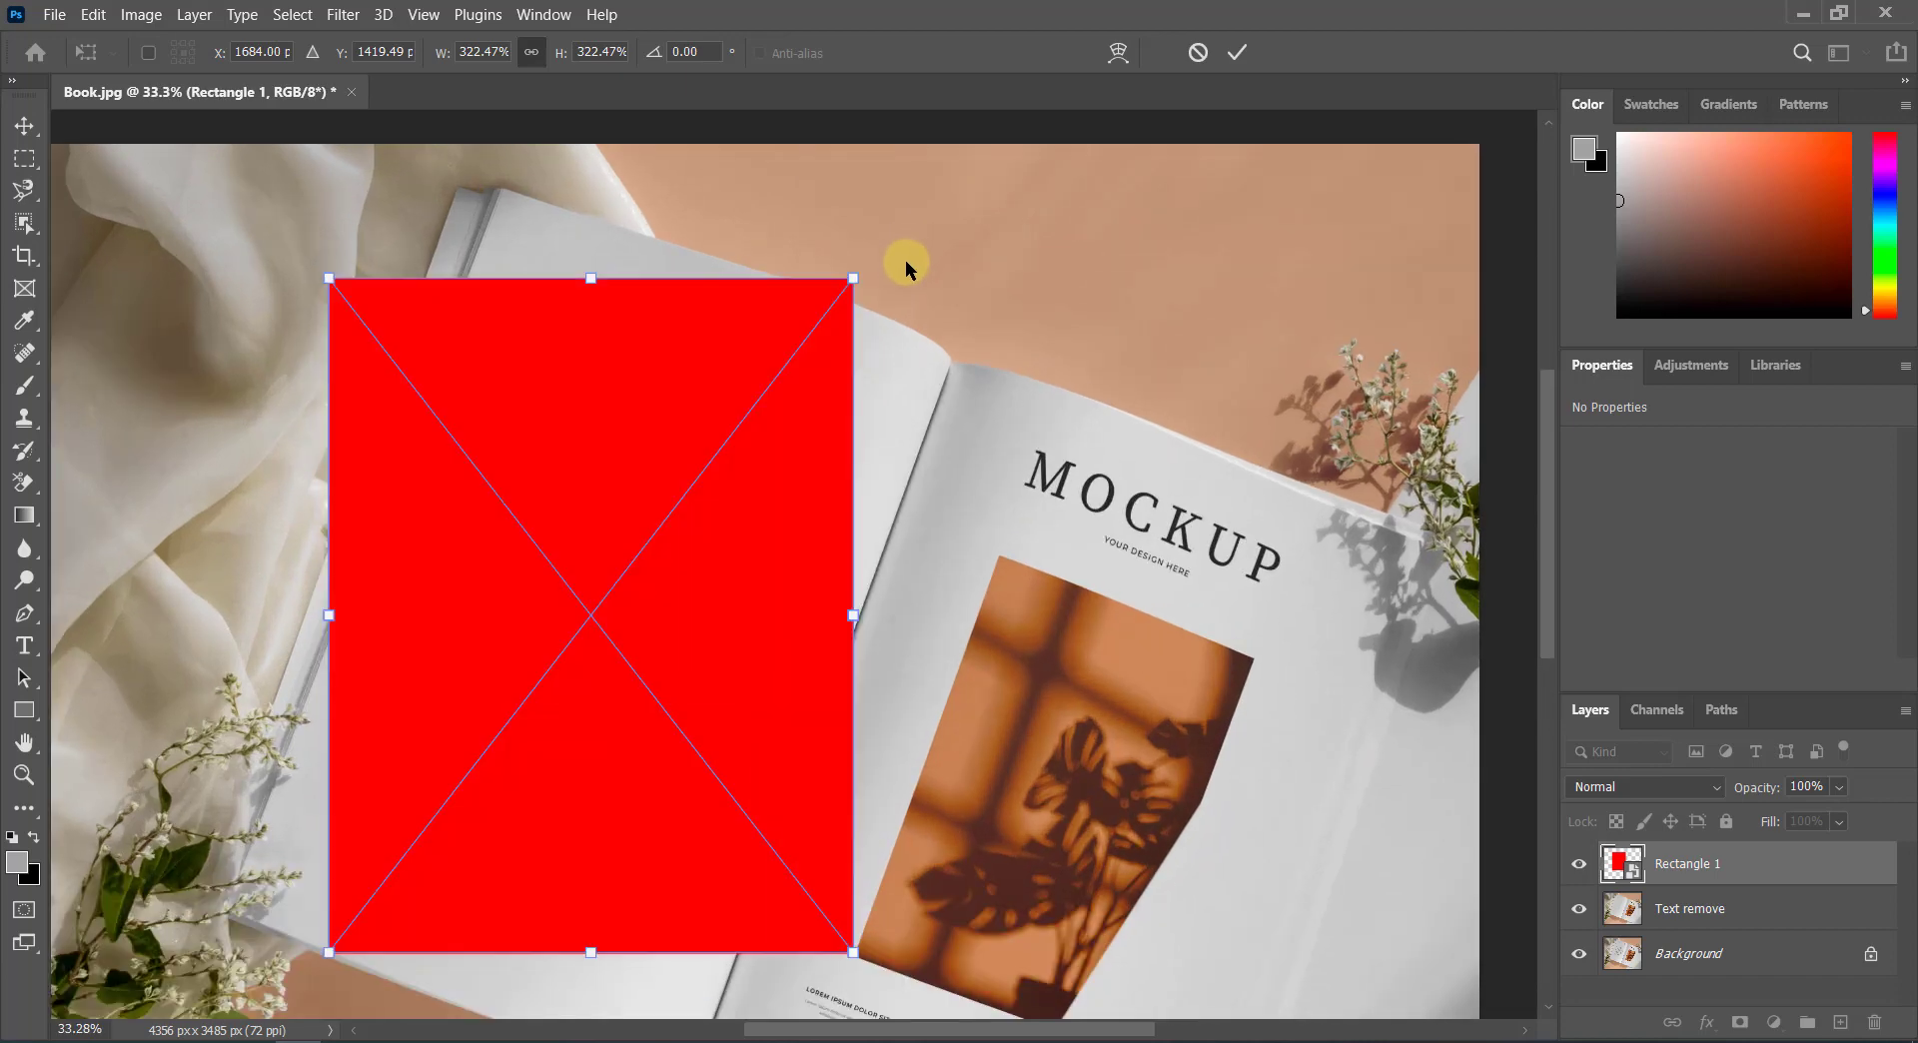
pyautogui.scroll(1, 899, 295)
pyautogui.click(1837, 787)
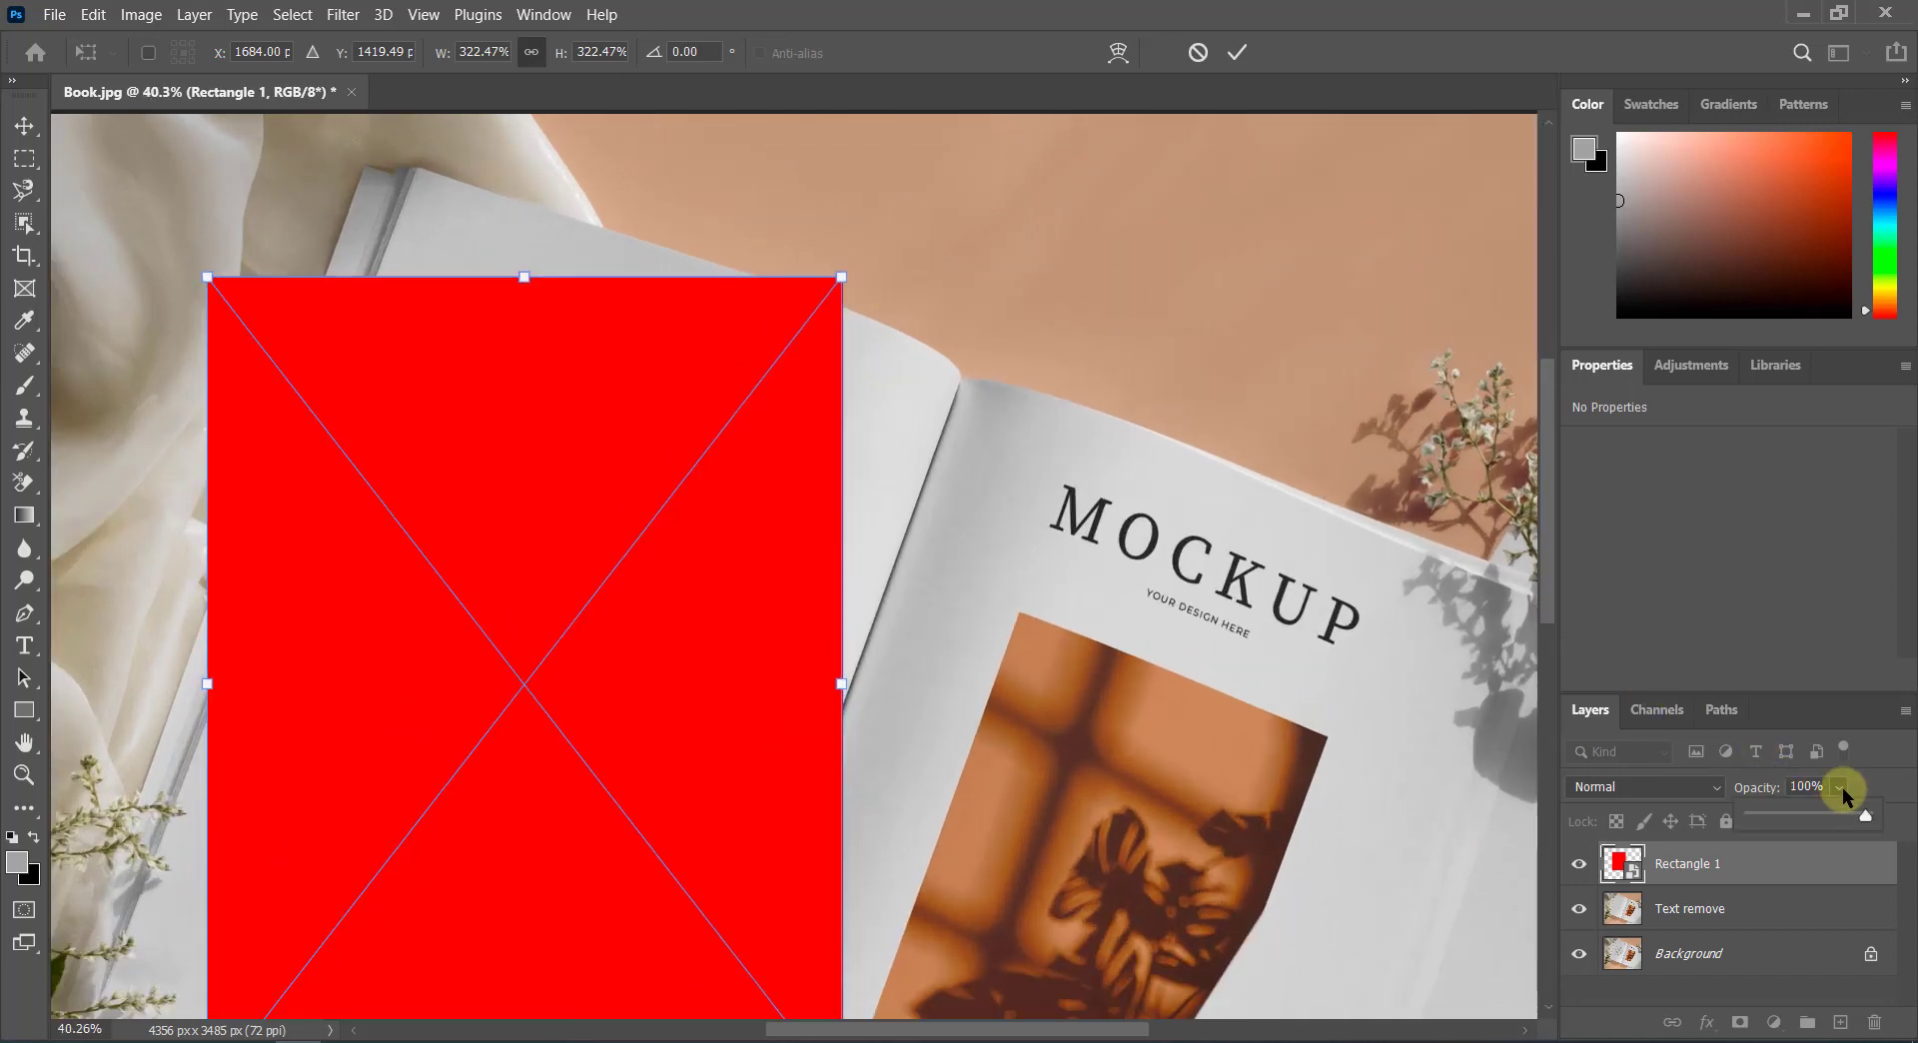
pyautogui.moveTo(1831, 814); pyautogui.dragTo(1750, 820)
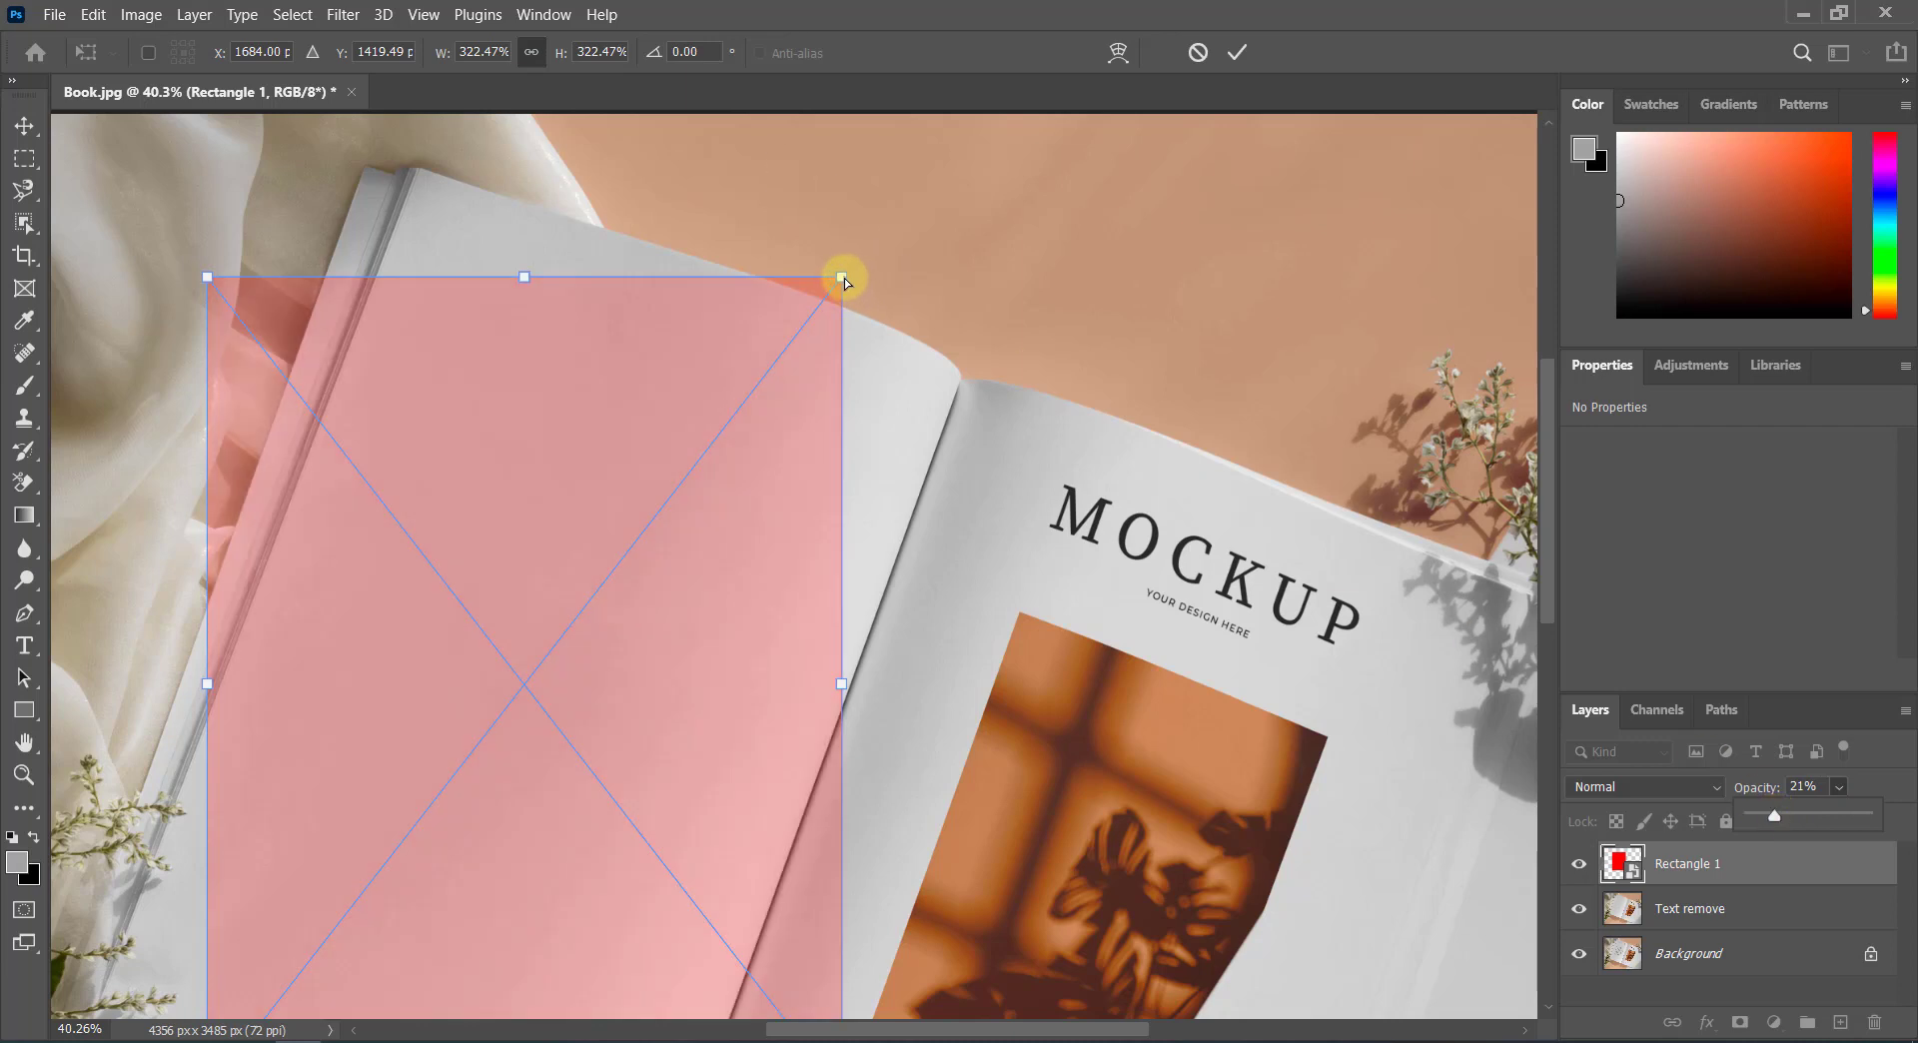
# Step: Drag the rectangle's four corners roughly onto the left page's corners
pyautogui.moveTo(842, 278); pyautogui.dragTo(967, 377)
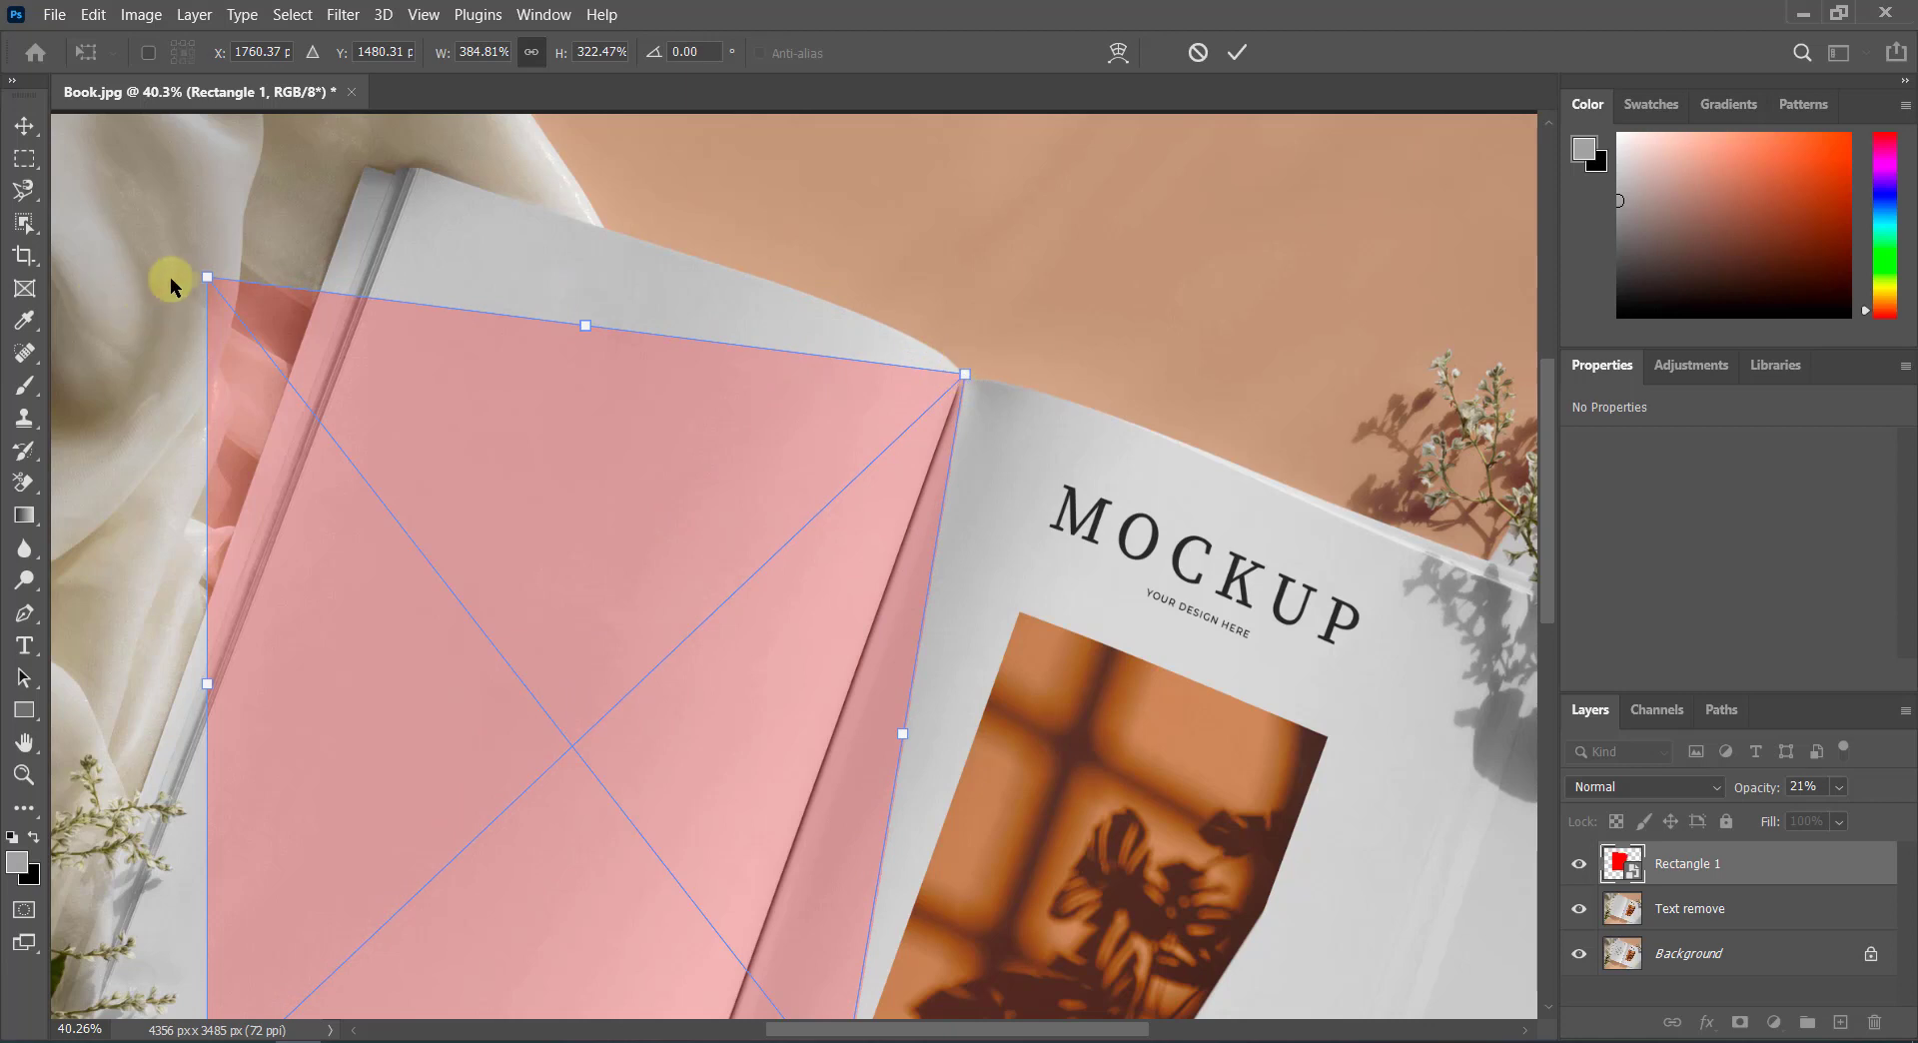
pyautogui.moveTo(201, 287); pyautogui.dragTo(417, 169)
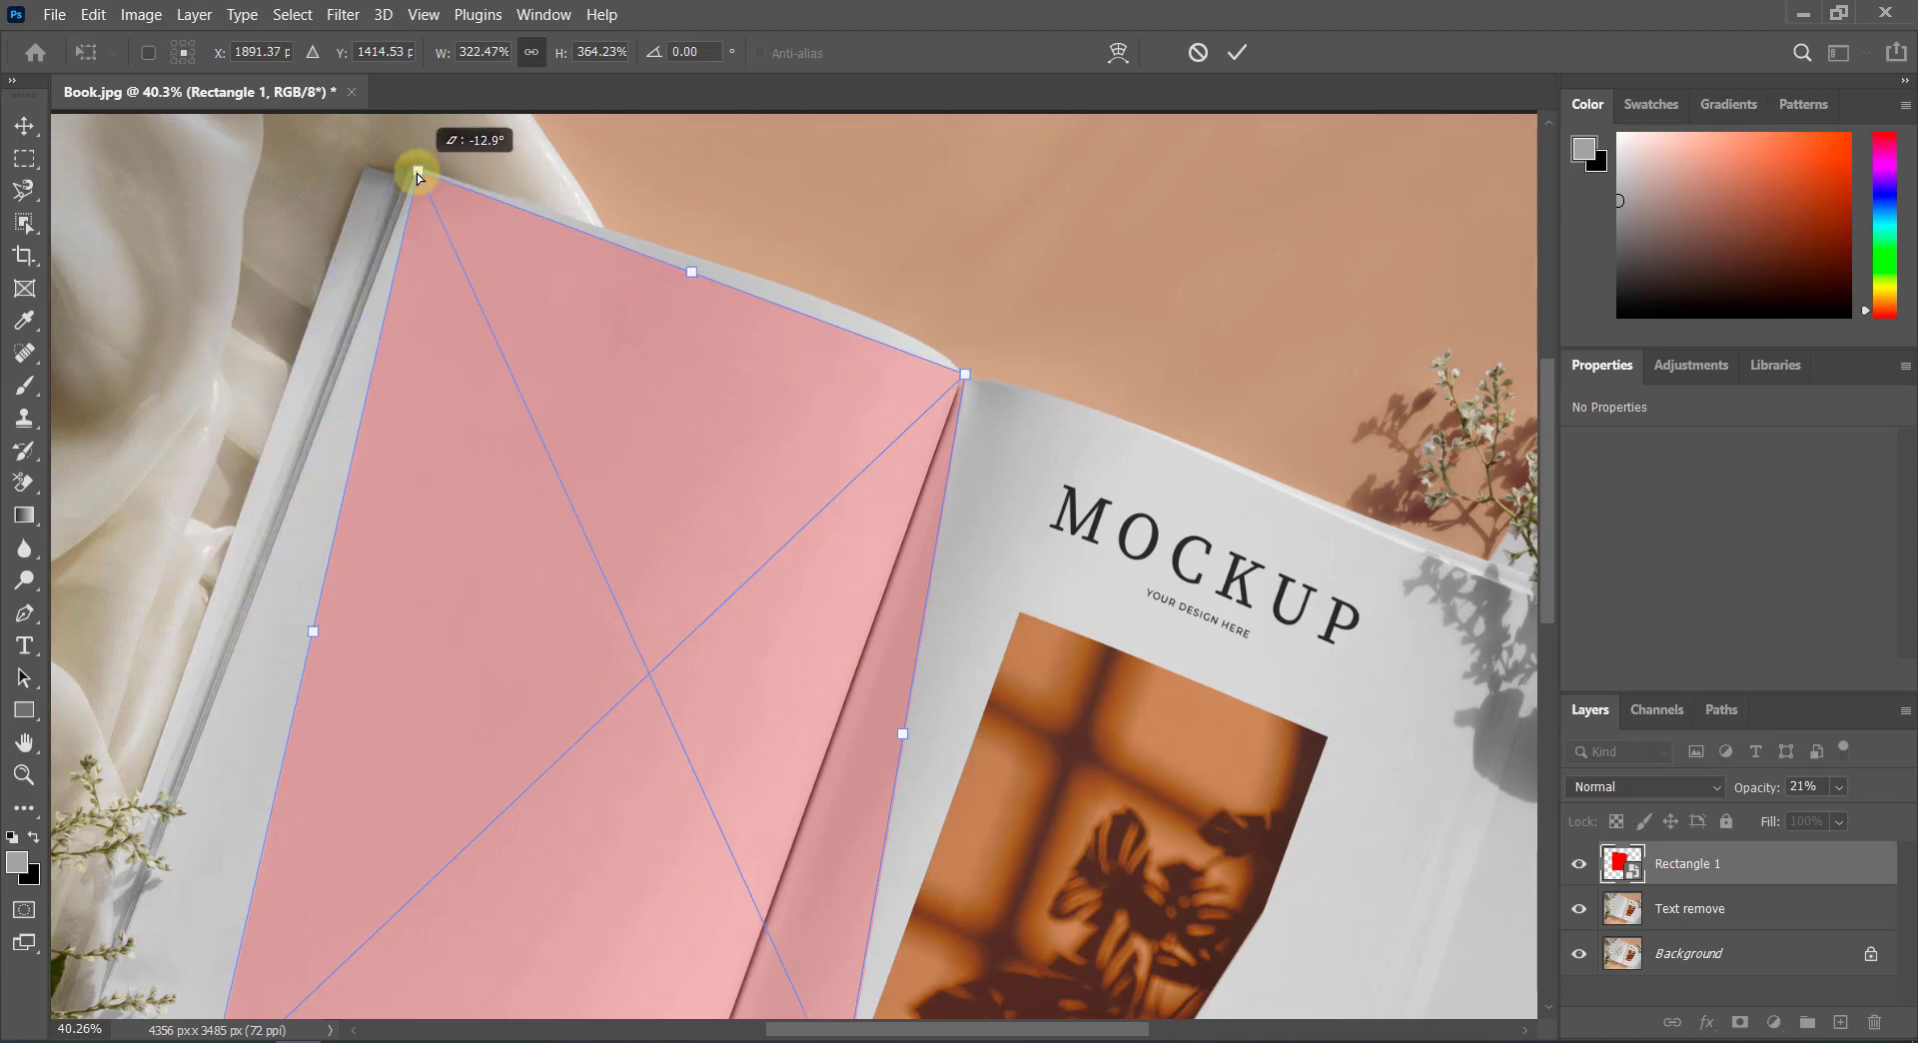
pyautogui.scroll(-3, 445, 386)
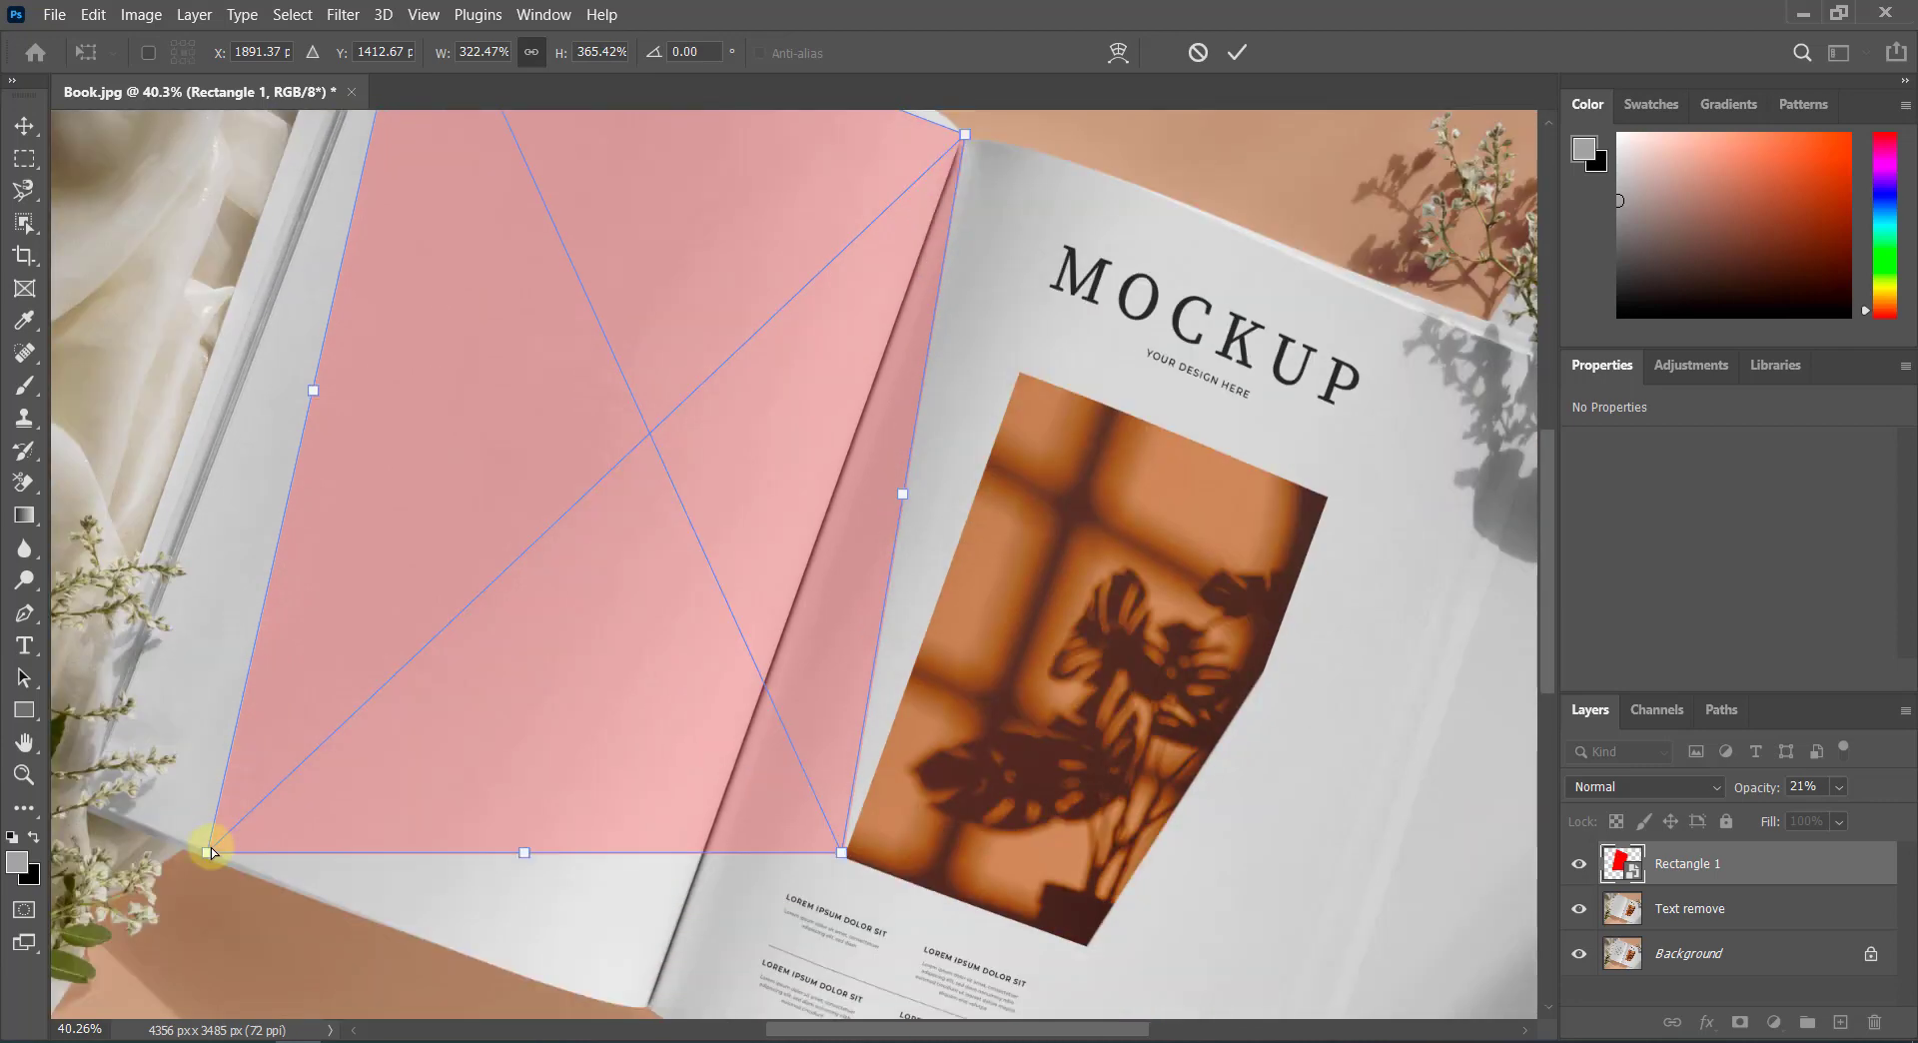
pyautogui.moveTo(205, 850); pyautogui.dragTo(86, 805)
pyautogui.scroll(-1, 511, 707)
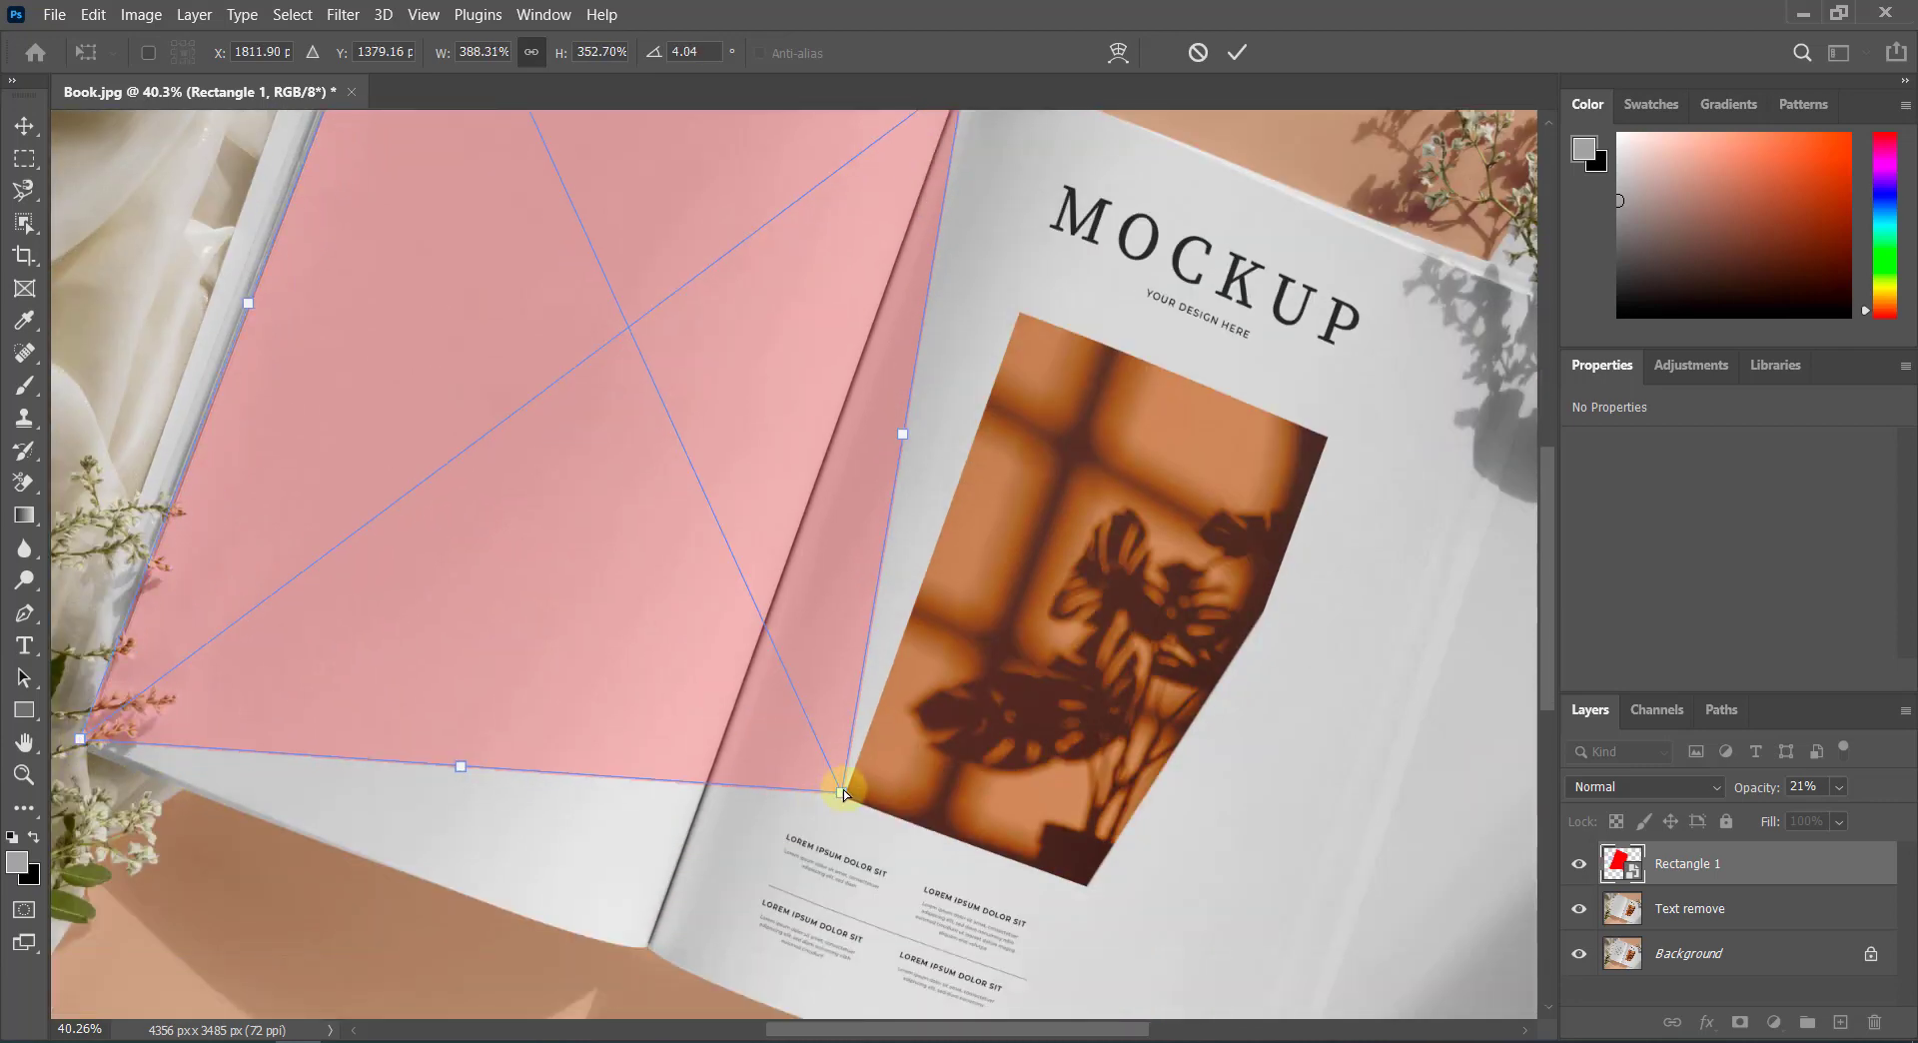
pyautogui.moveTo(841, 792); pyautogui.dragTo(647, 950)
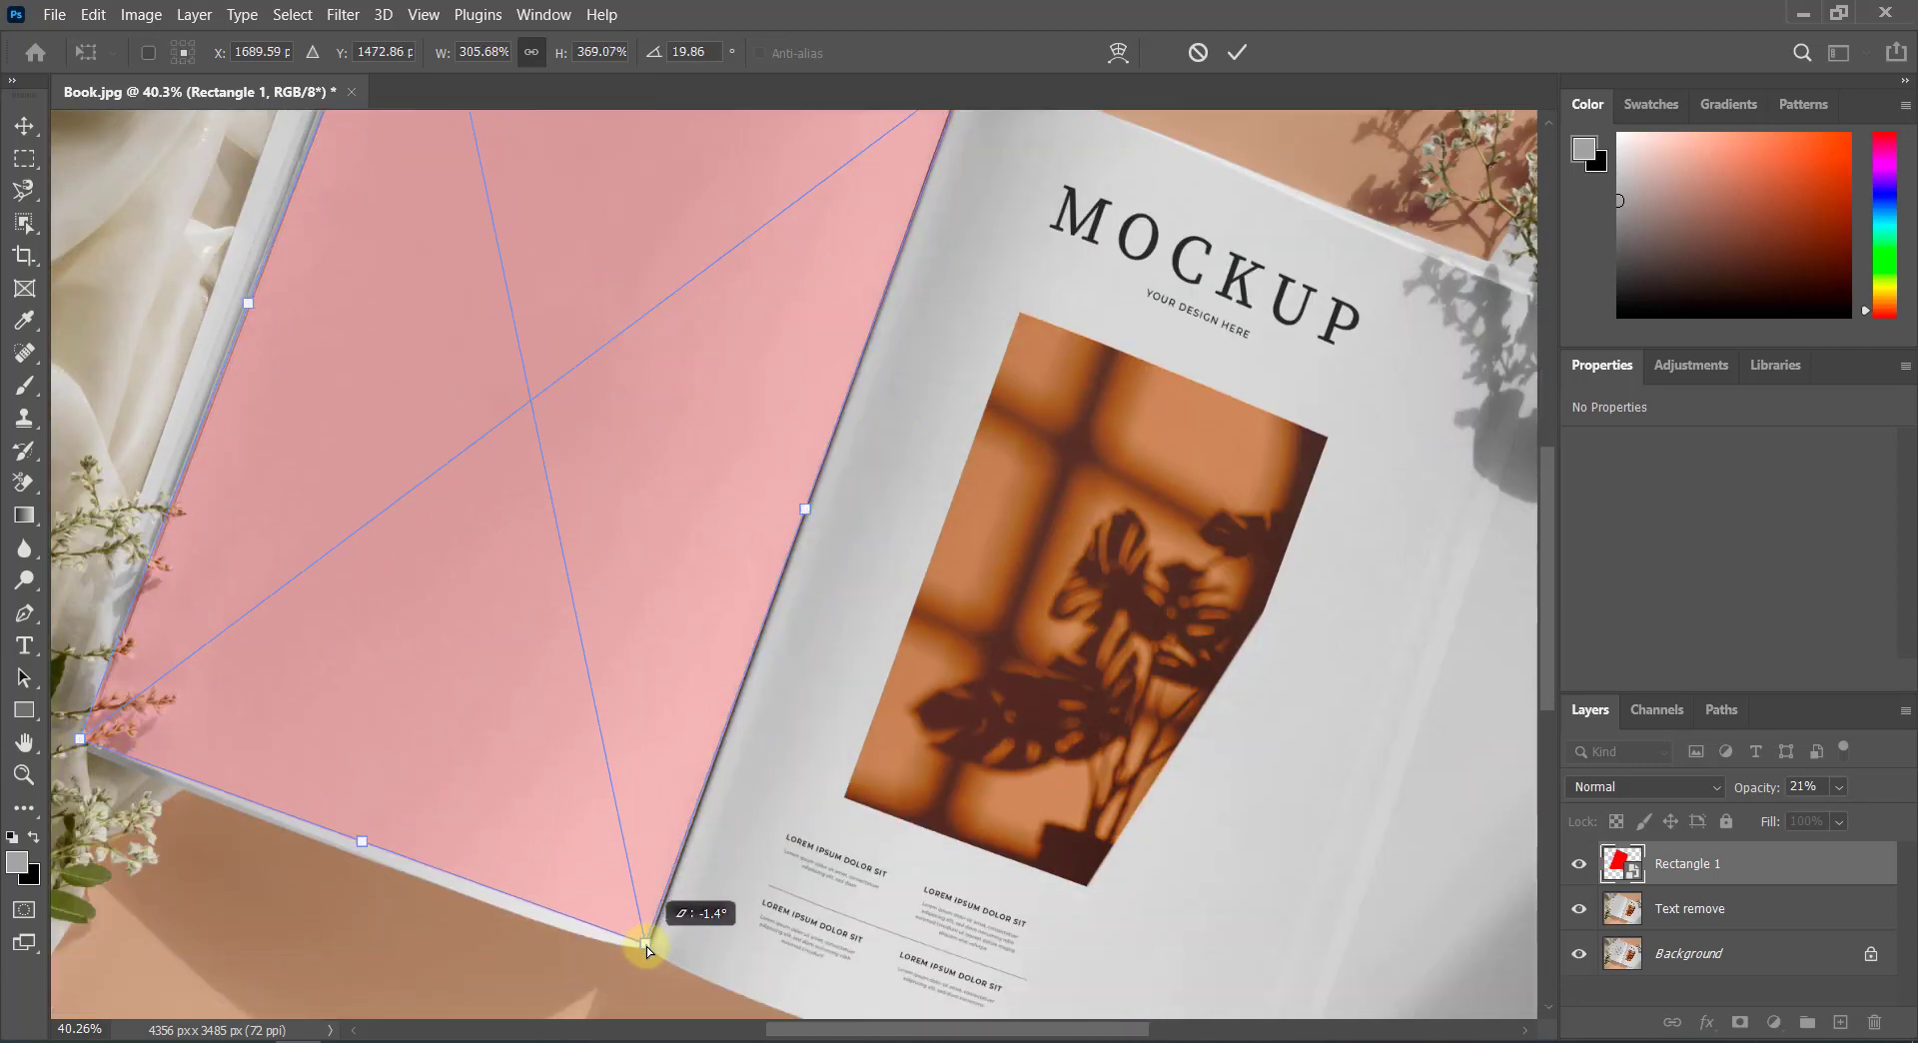
pyautogui.scroll(1, 805, 512)
pyautogui.scroll(3, 976, 245)
pyautogui.scroll(3, 946, 265)
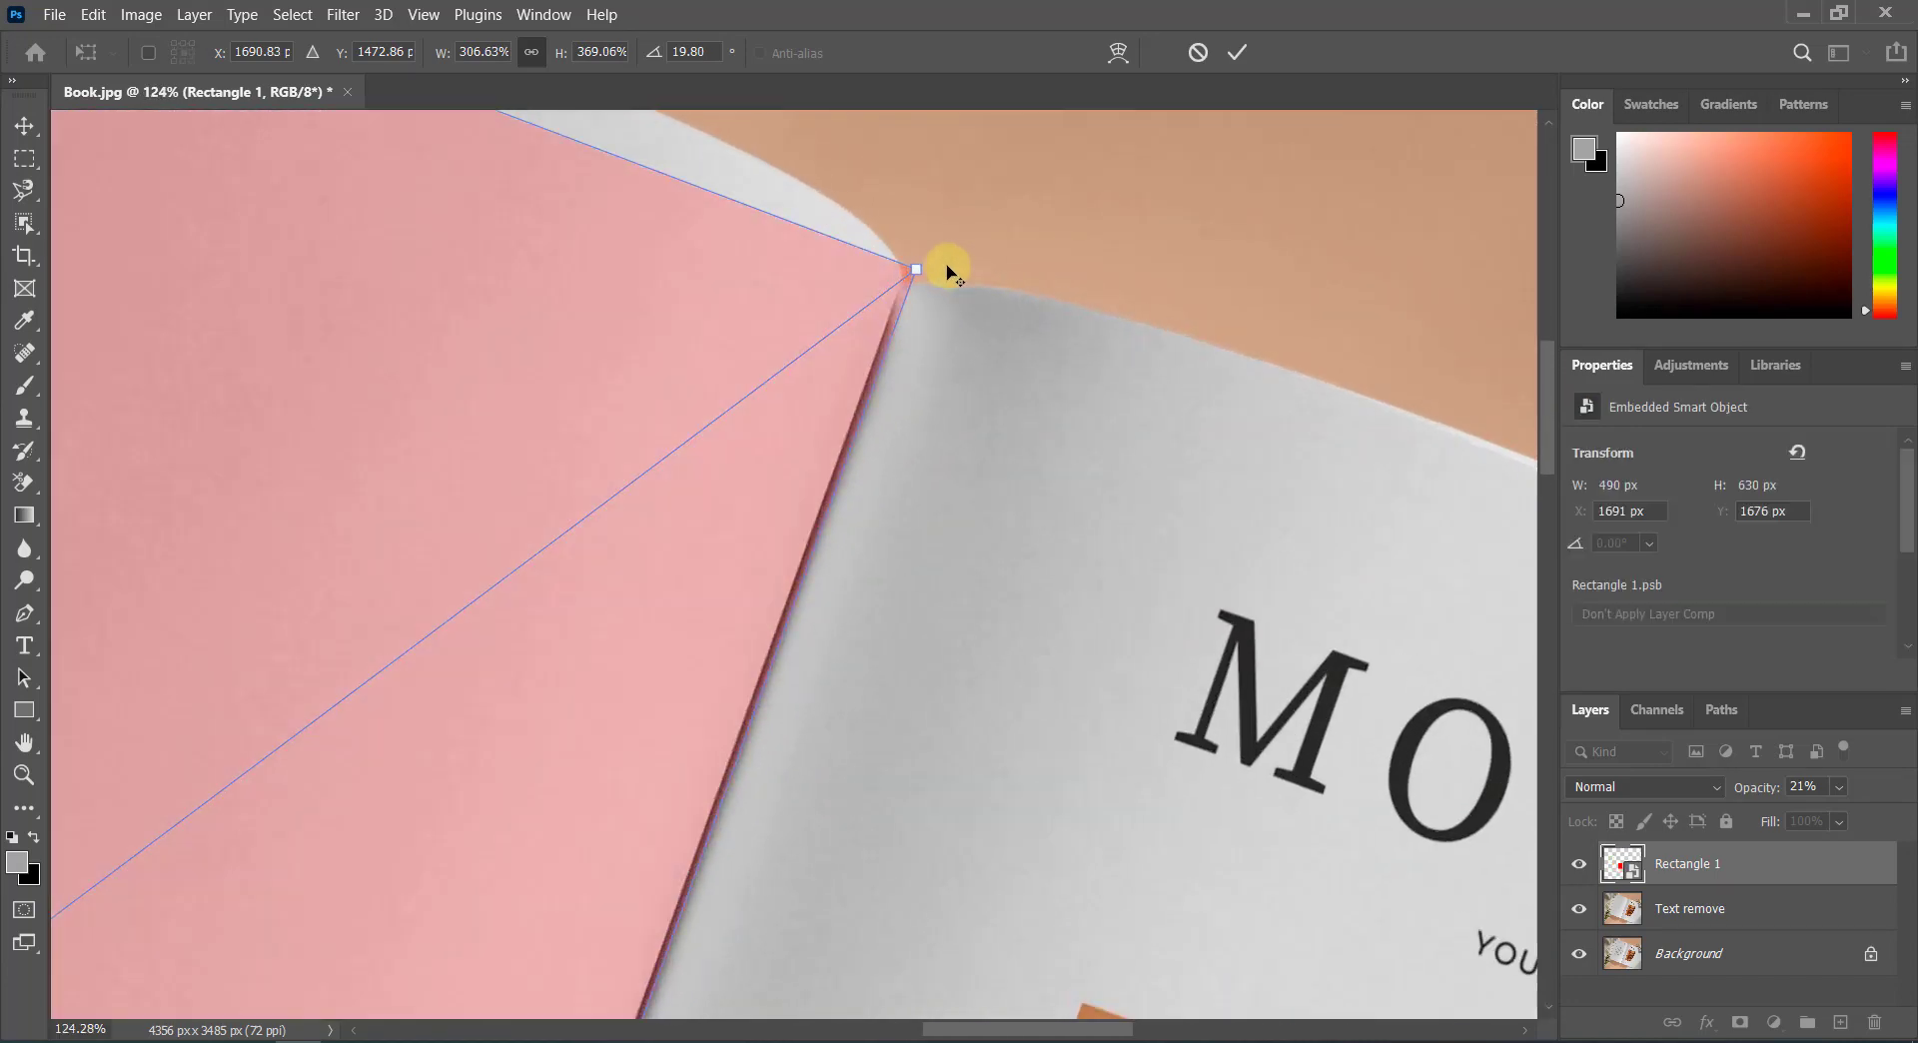
pyautogui.scroll(2, 867, 268)
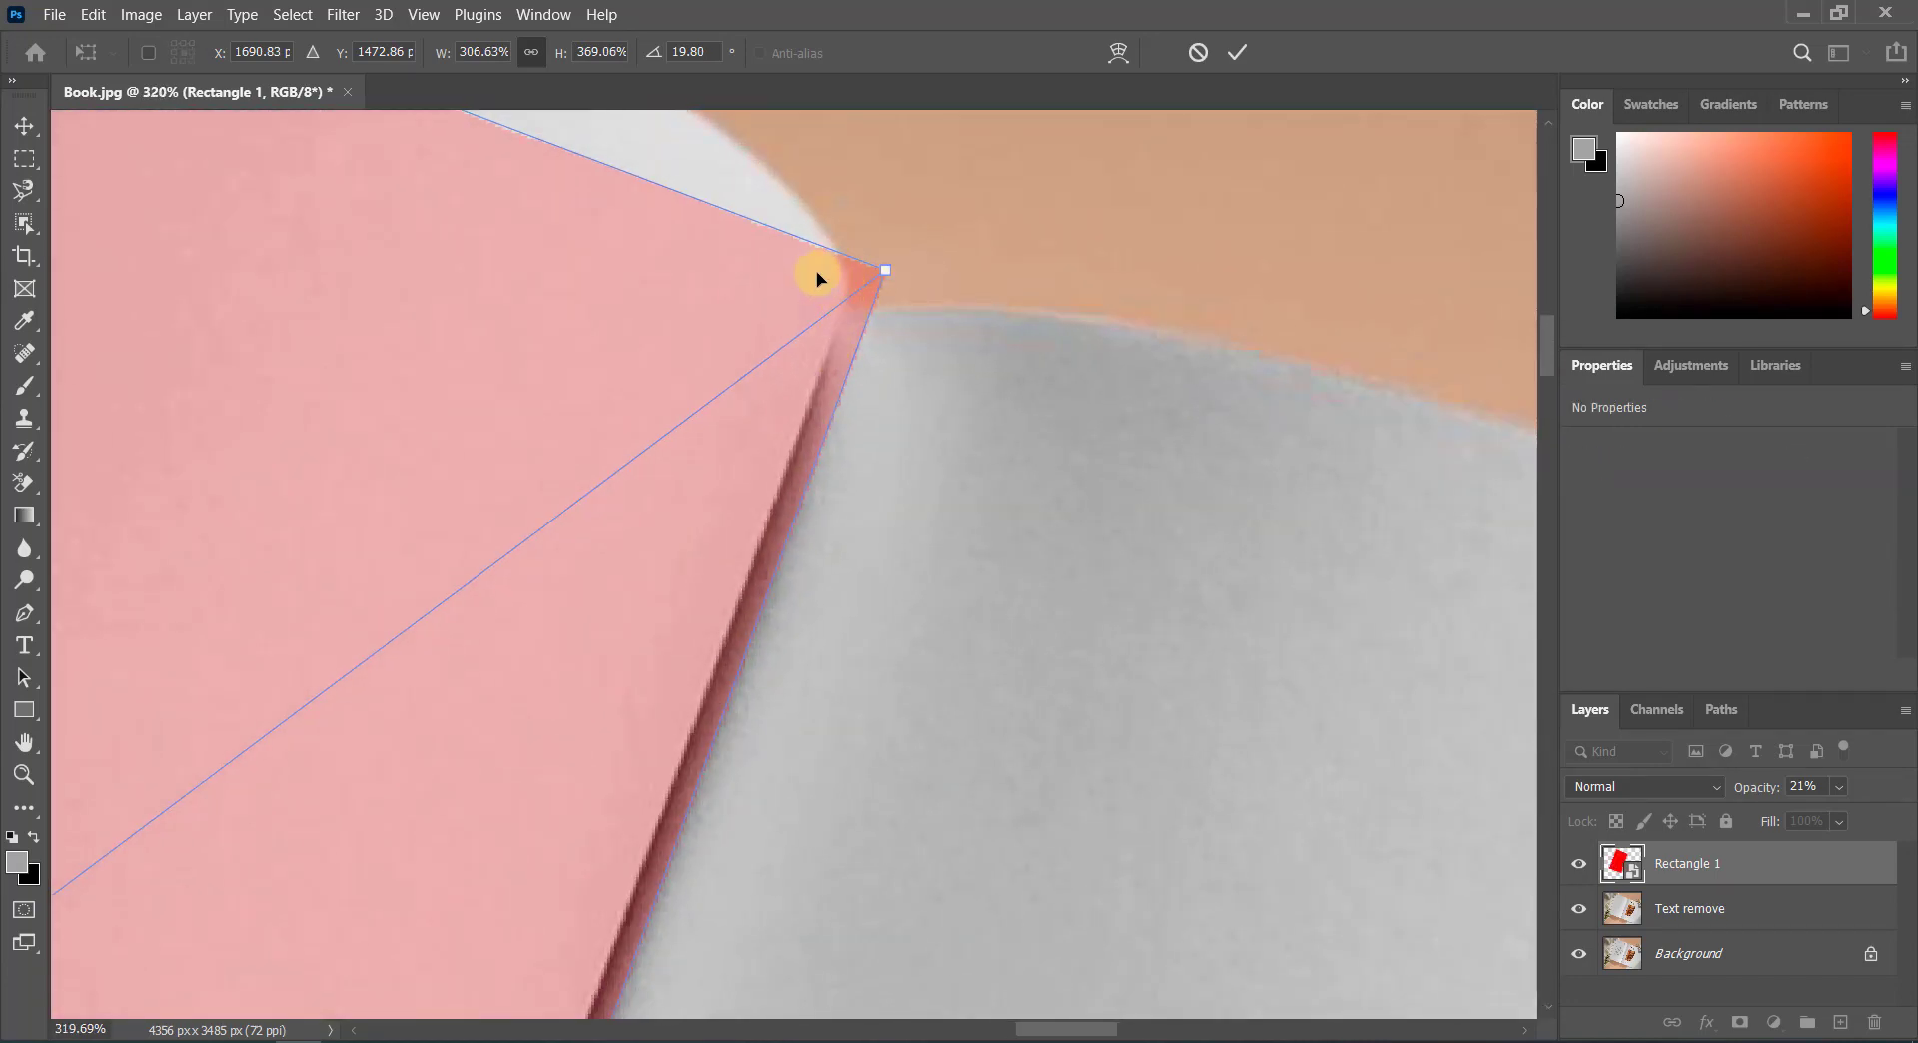
# Step: Fine-tune the corners at the spine's top and bottom ends
pyautogui.moveTo(885, 270)
pyautogui.mouseDown()
pyautogui.moveTo(839, 321)
pyautogui.moveTo(847, 304)
pyautogui.mouseUp()
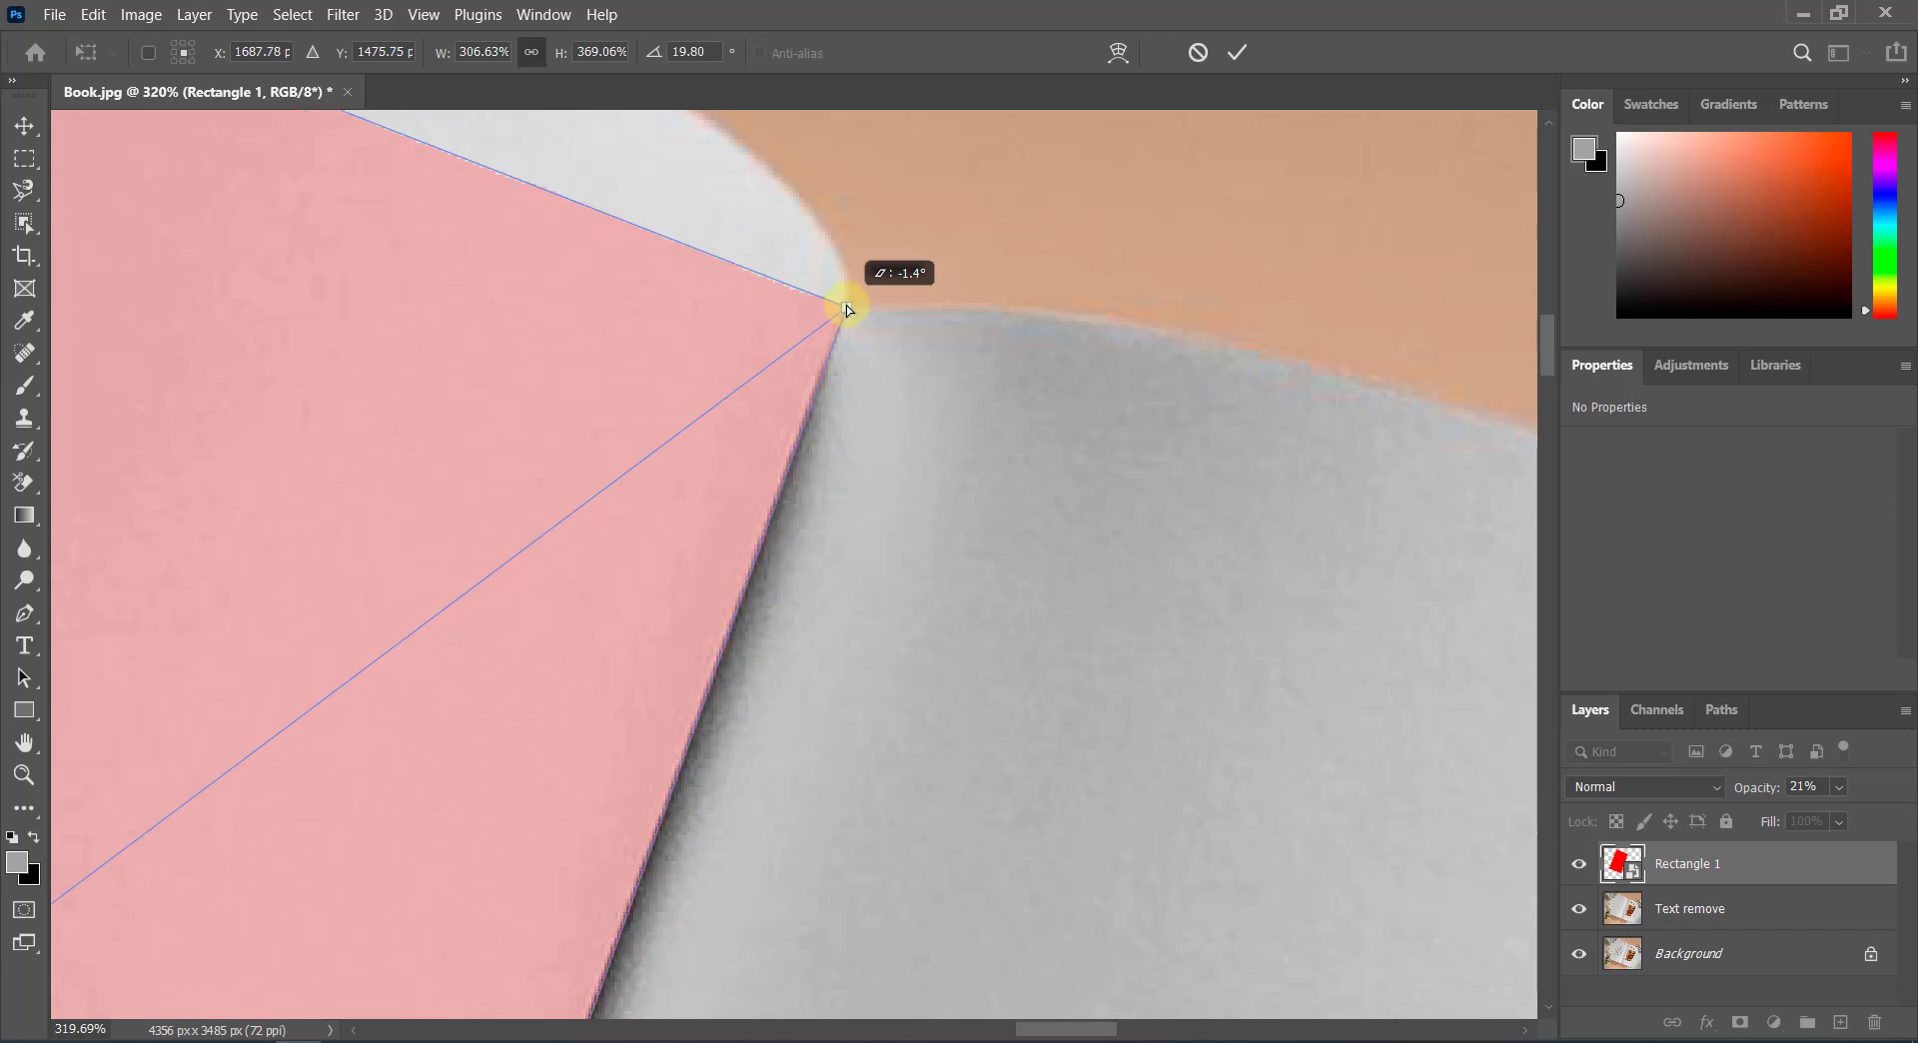
pyautogui.scroll(-2, 777, 388)
pyautogui.scroll(-8, 777, 388)
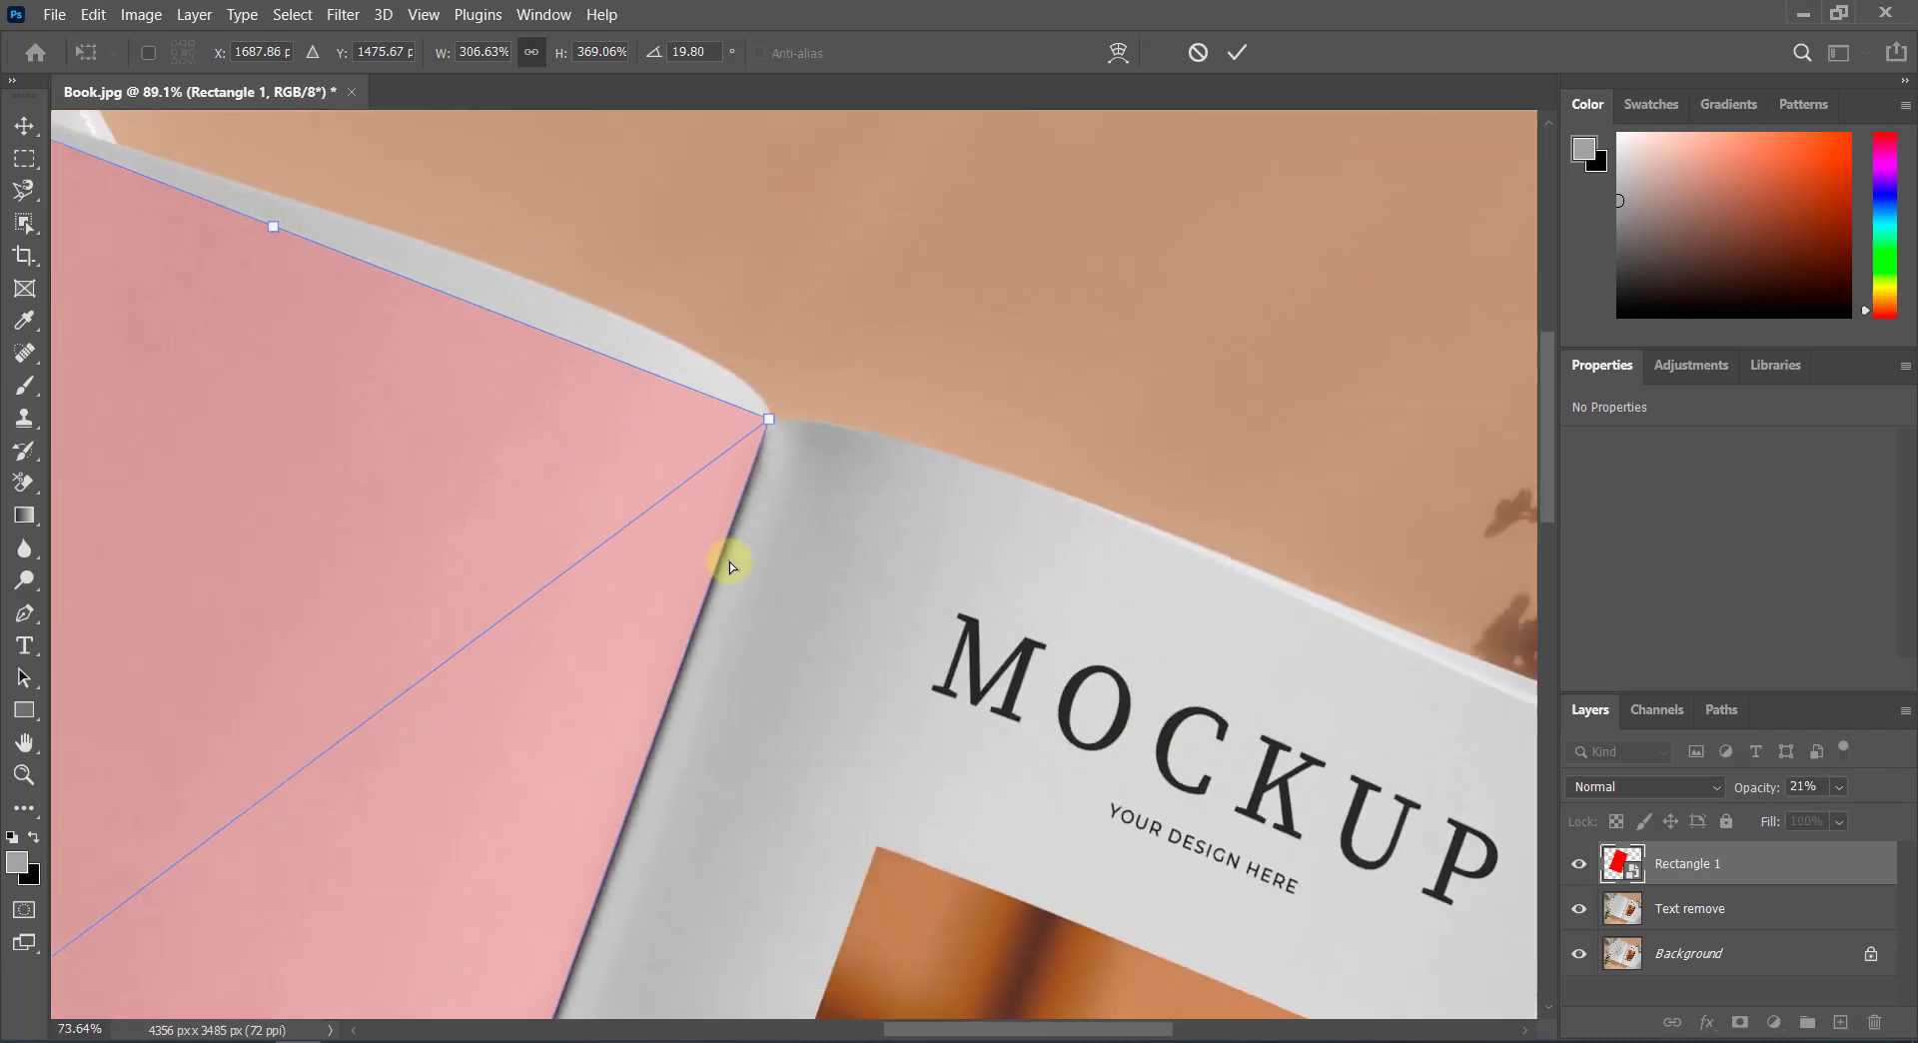
pyautogui.scroll(-2, 734, 542)
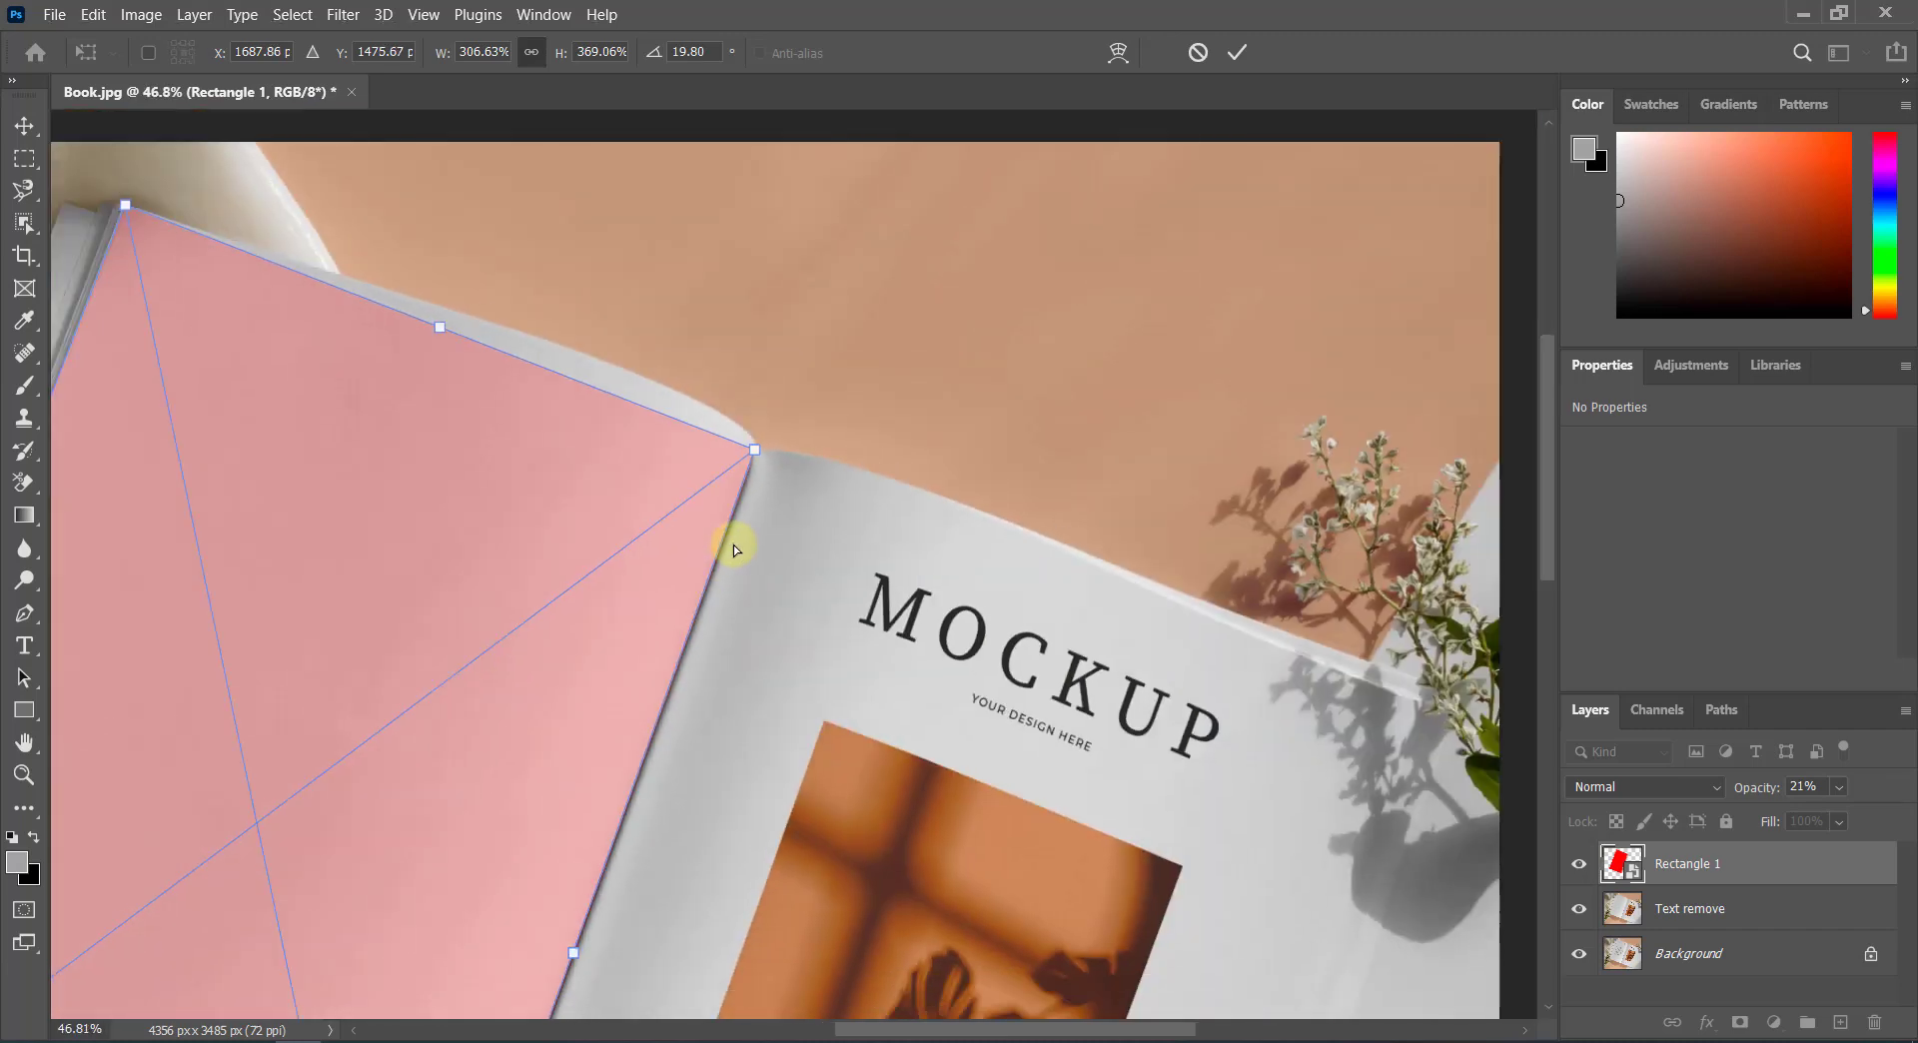
pyautogui.scroll(-2, 693, 627)
pyautogui.scroll(-5, 1538, 399)
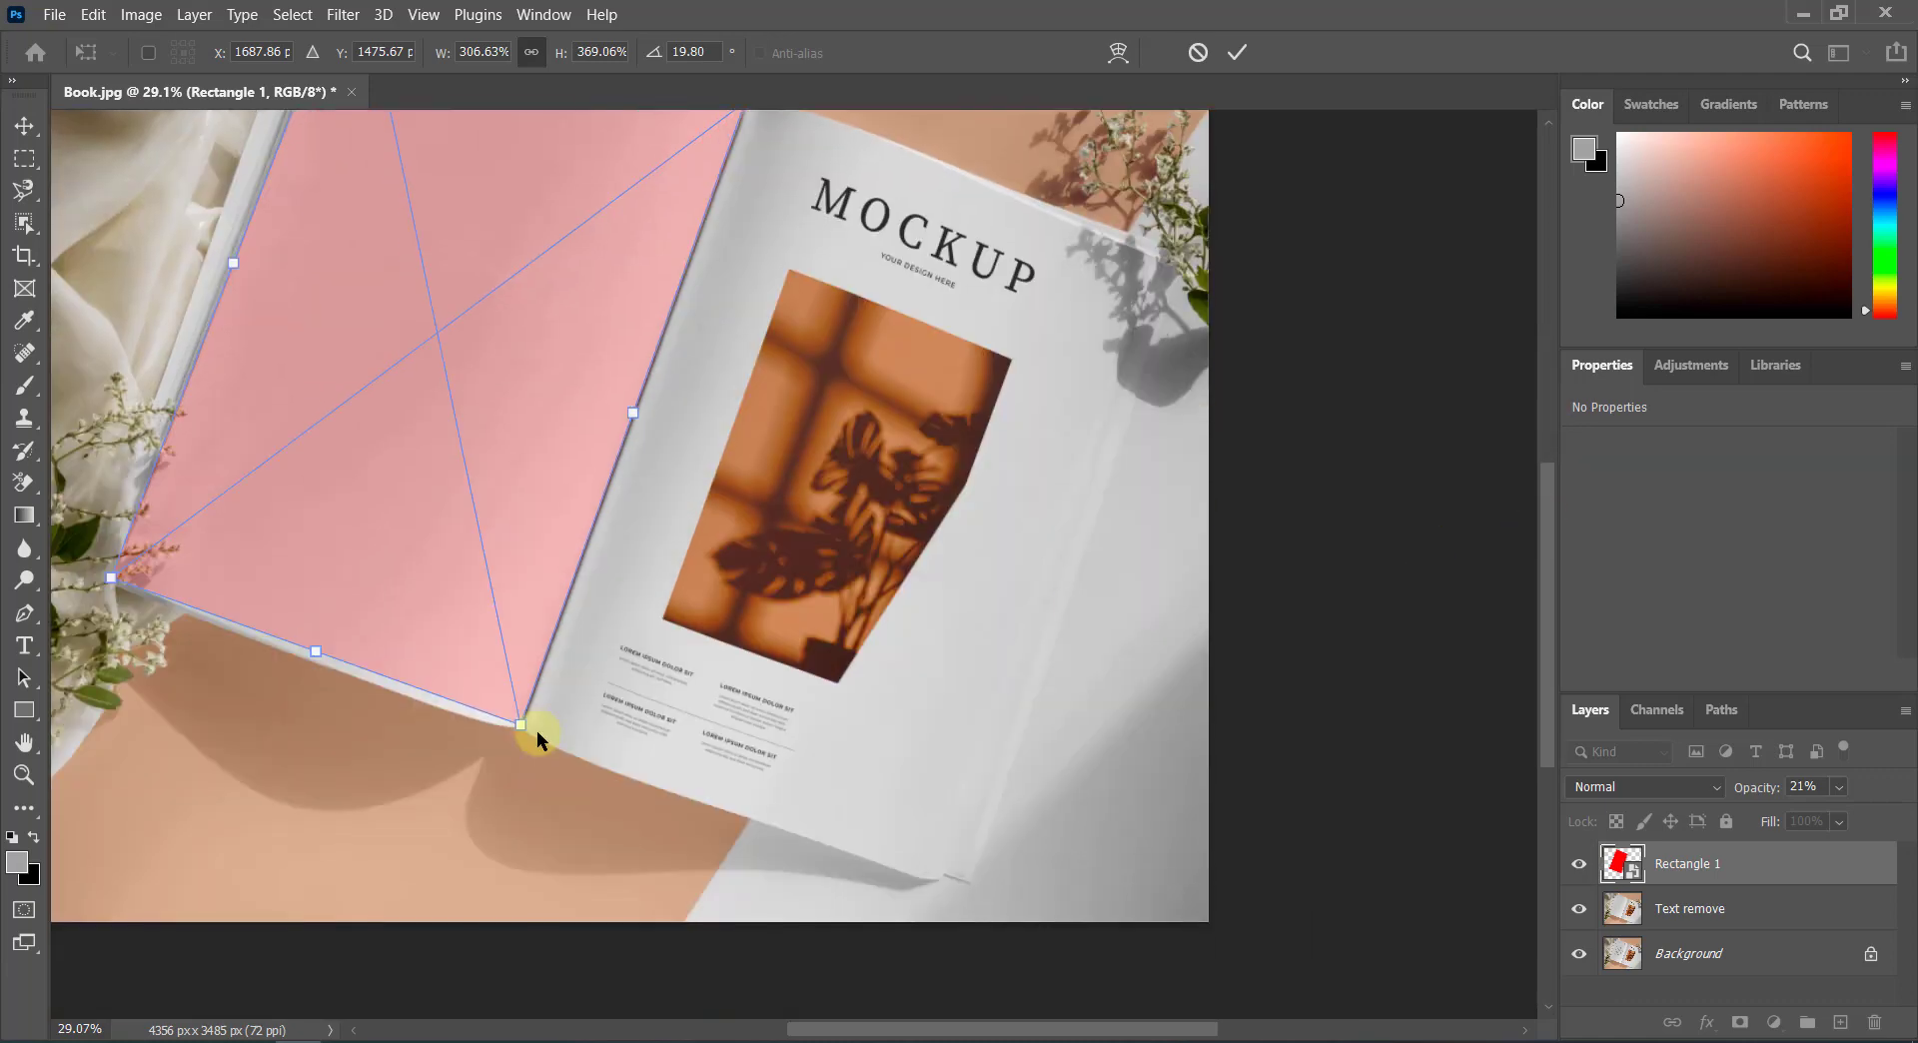
pyautogui.scroll(8, 535, 735)
pyautogui.scroll(8, 514, 741)
pyautogui.scroll(1, 512, 739)
pyautogui.moveTo(518, 715); pyautogui.dragTo(509, 738)
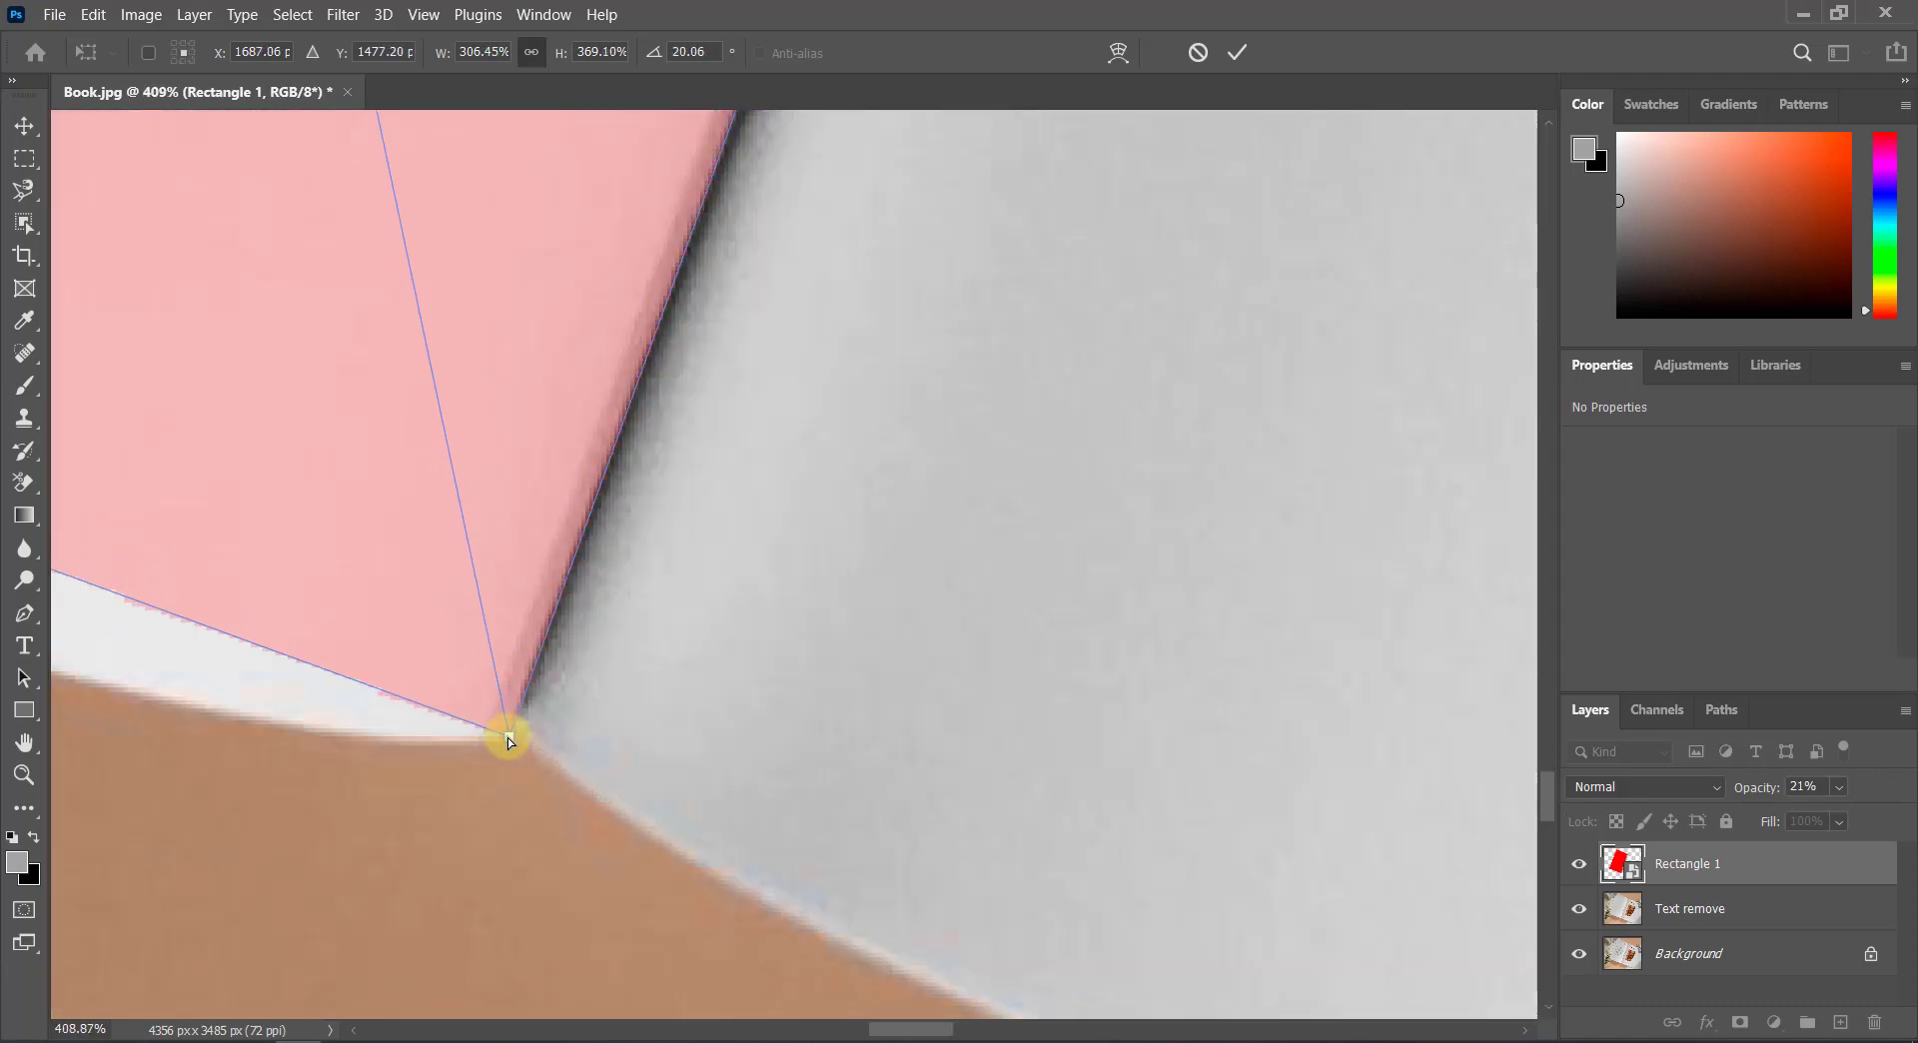
pyautogui.scroll(-3, 551, 697)
pyautogui.scroll(-6, 552, 697)
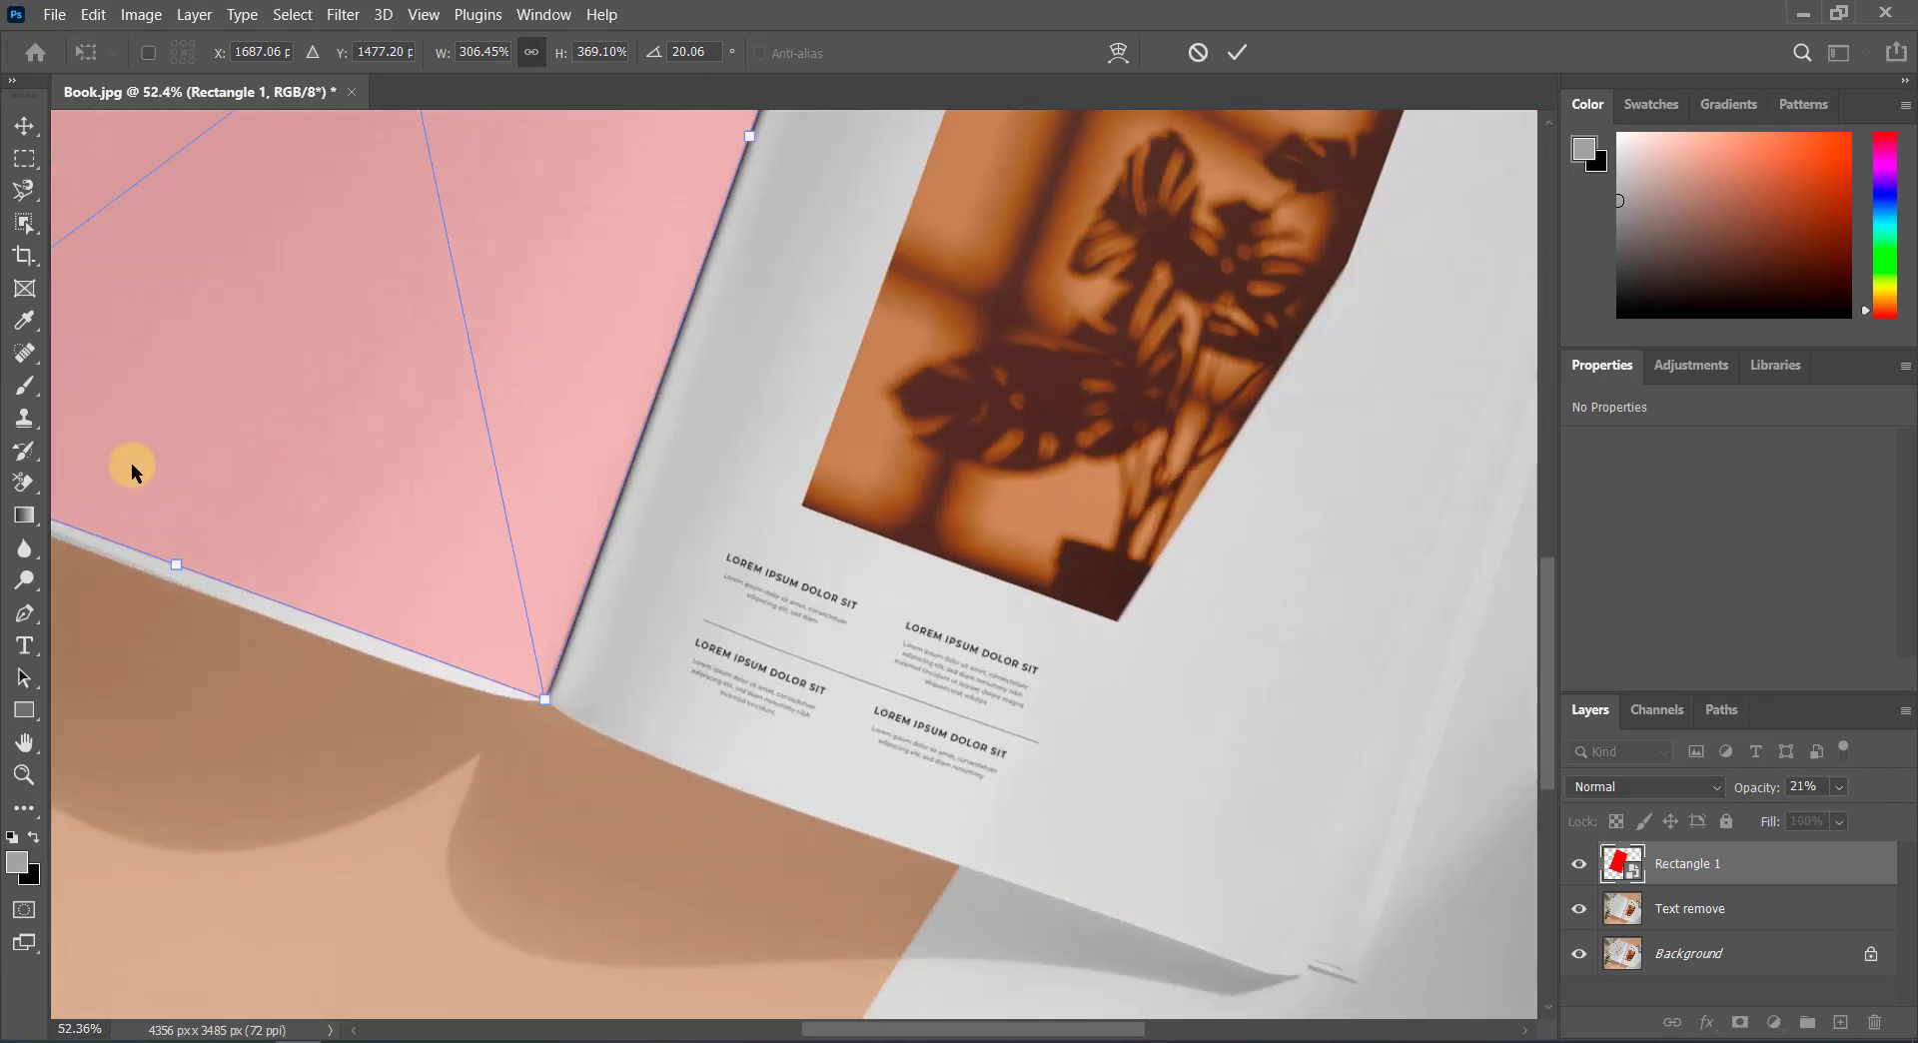
pyautogui.hscroll(-5, 150, 440)
pyautogui.scroll(3, 391, 611)
pyautogui.scroll(7, 392, 611)
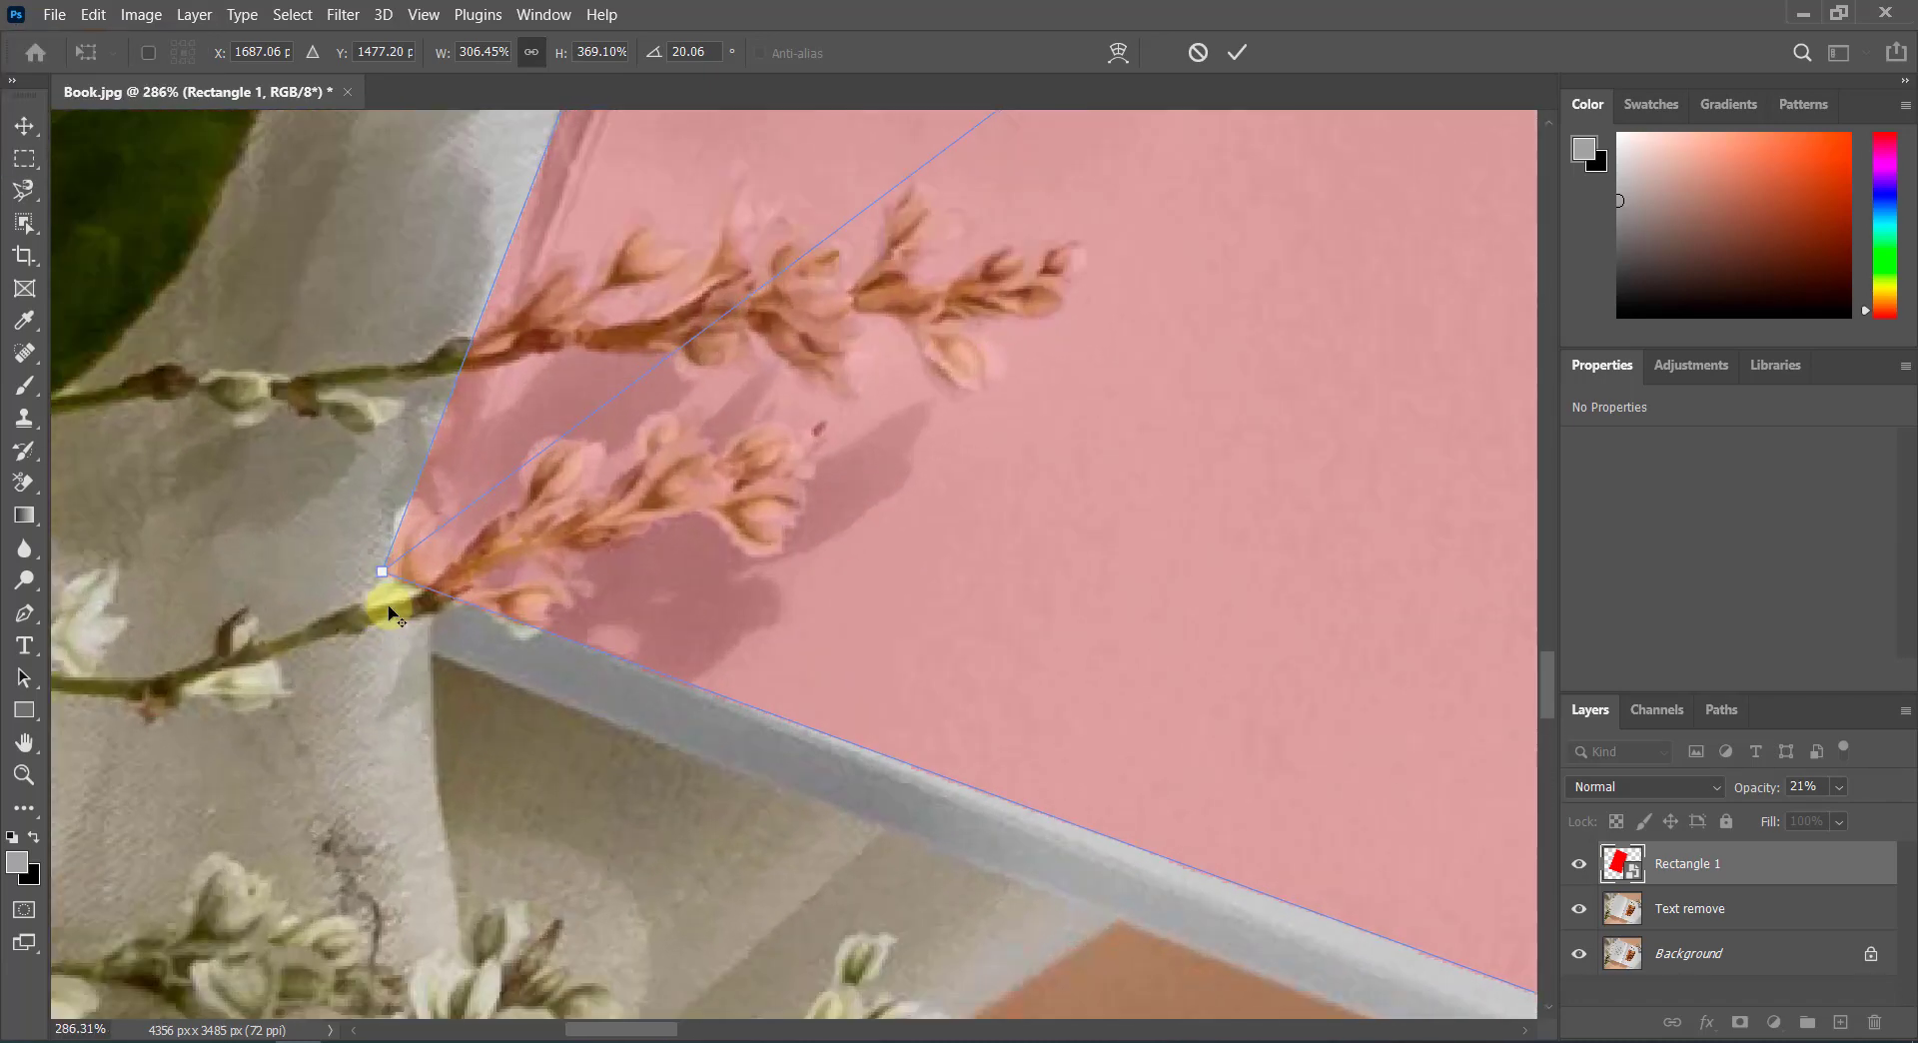
# Step: Fine-tune the bottom-left and top-left corners onto the page edges
pyautogui.moveTo(377, 566); pyautogui.dragTo(421, 582)
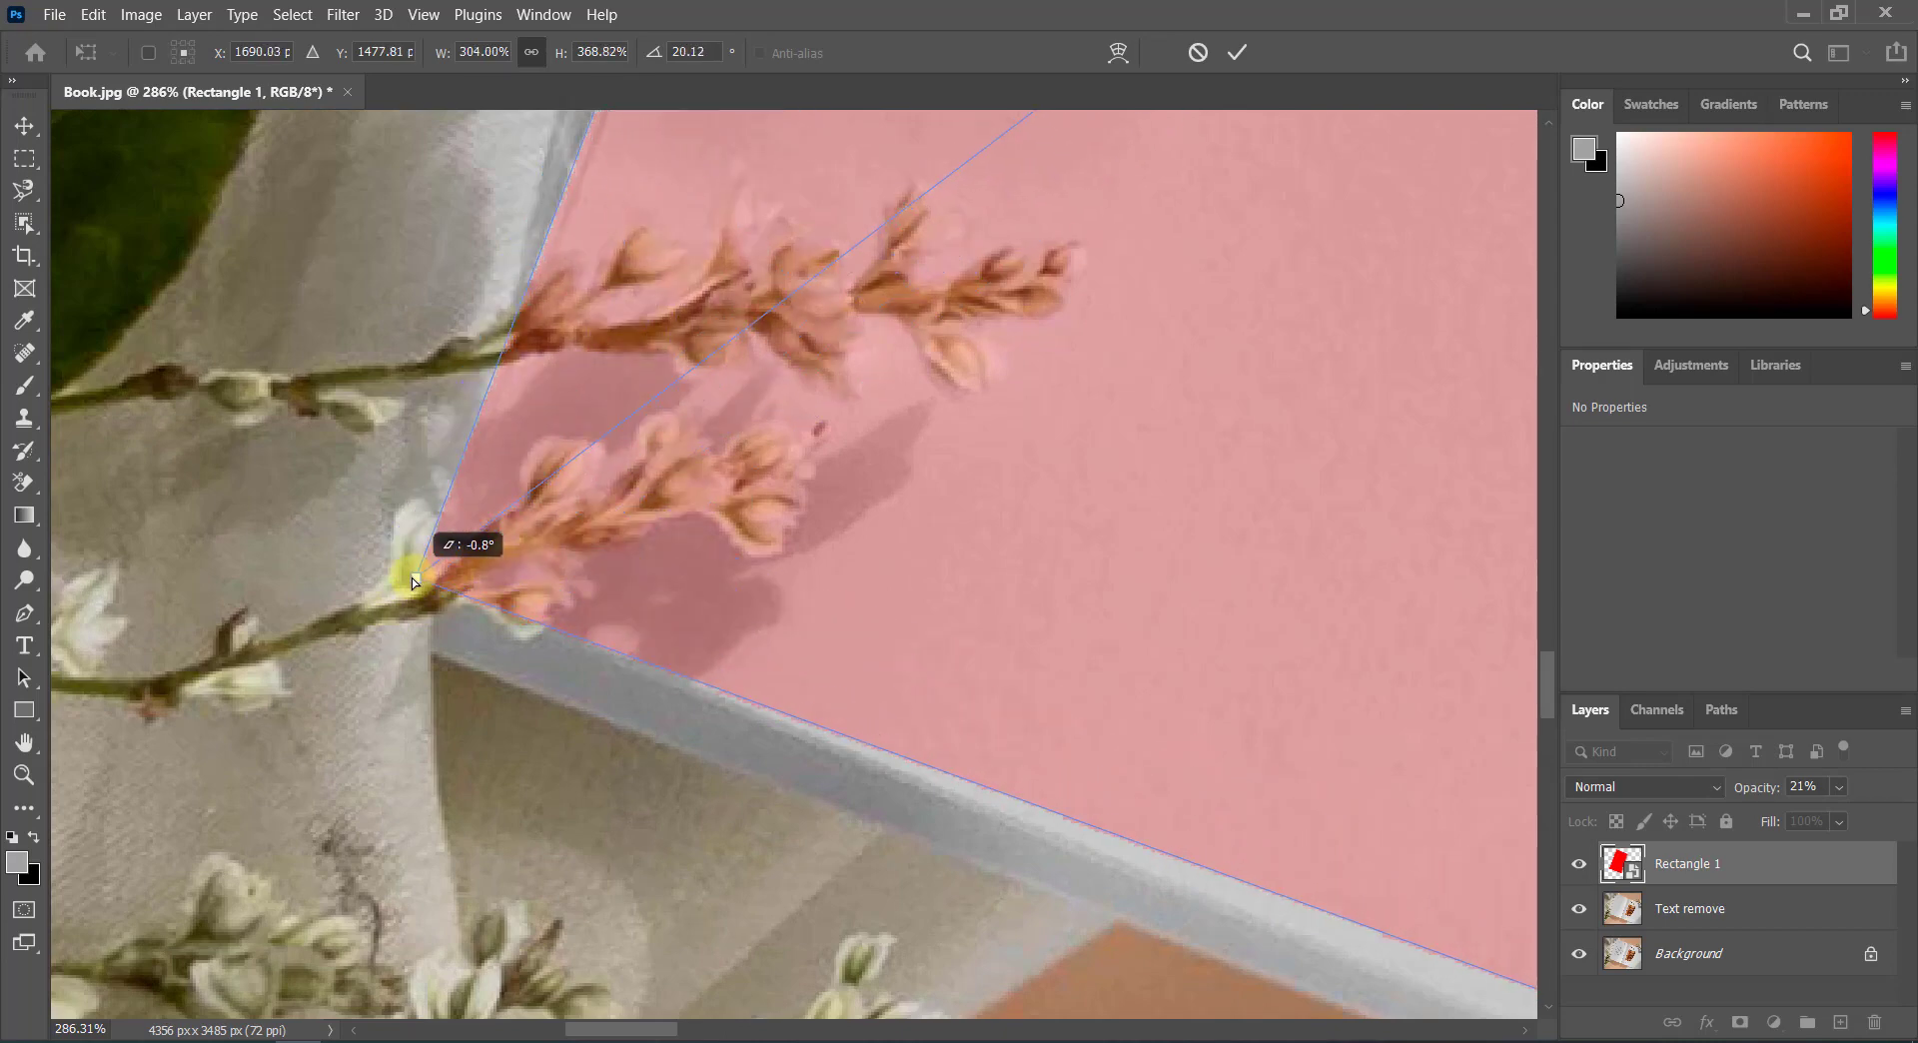
pyautogui.moveTo(421, 582); pyautogui.dragTo(415, 587)
pyautogui.scroll(-6, 415, 587)
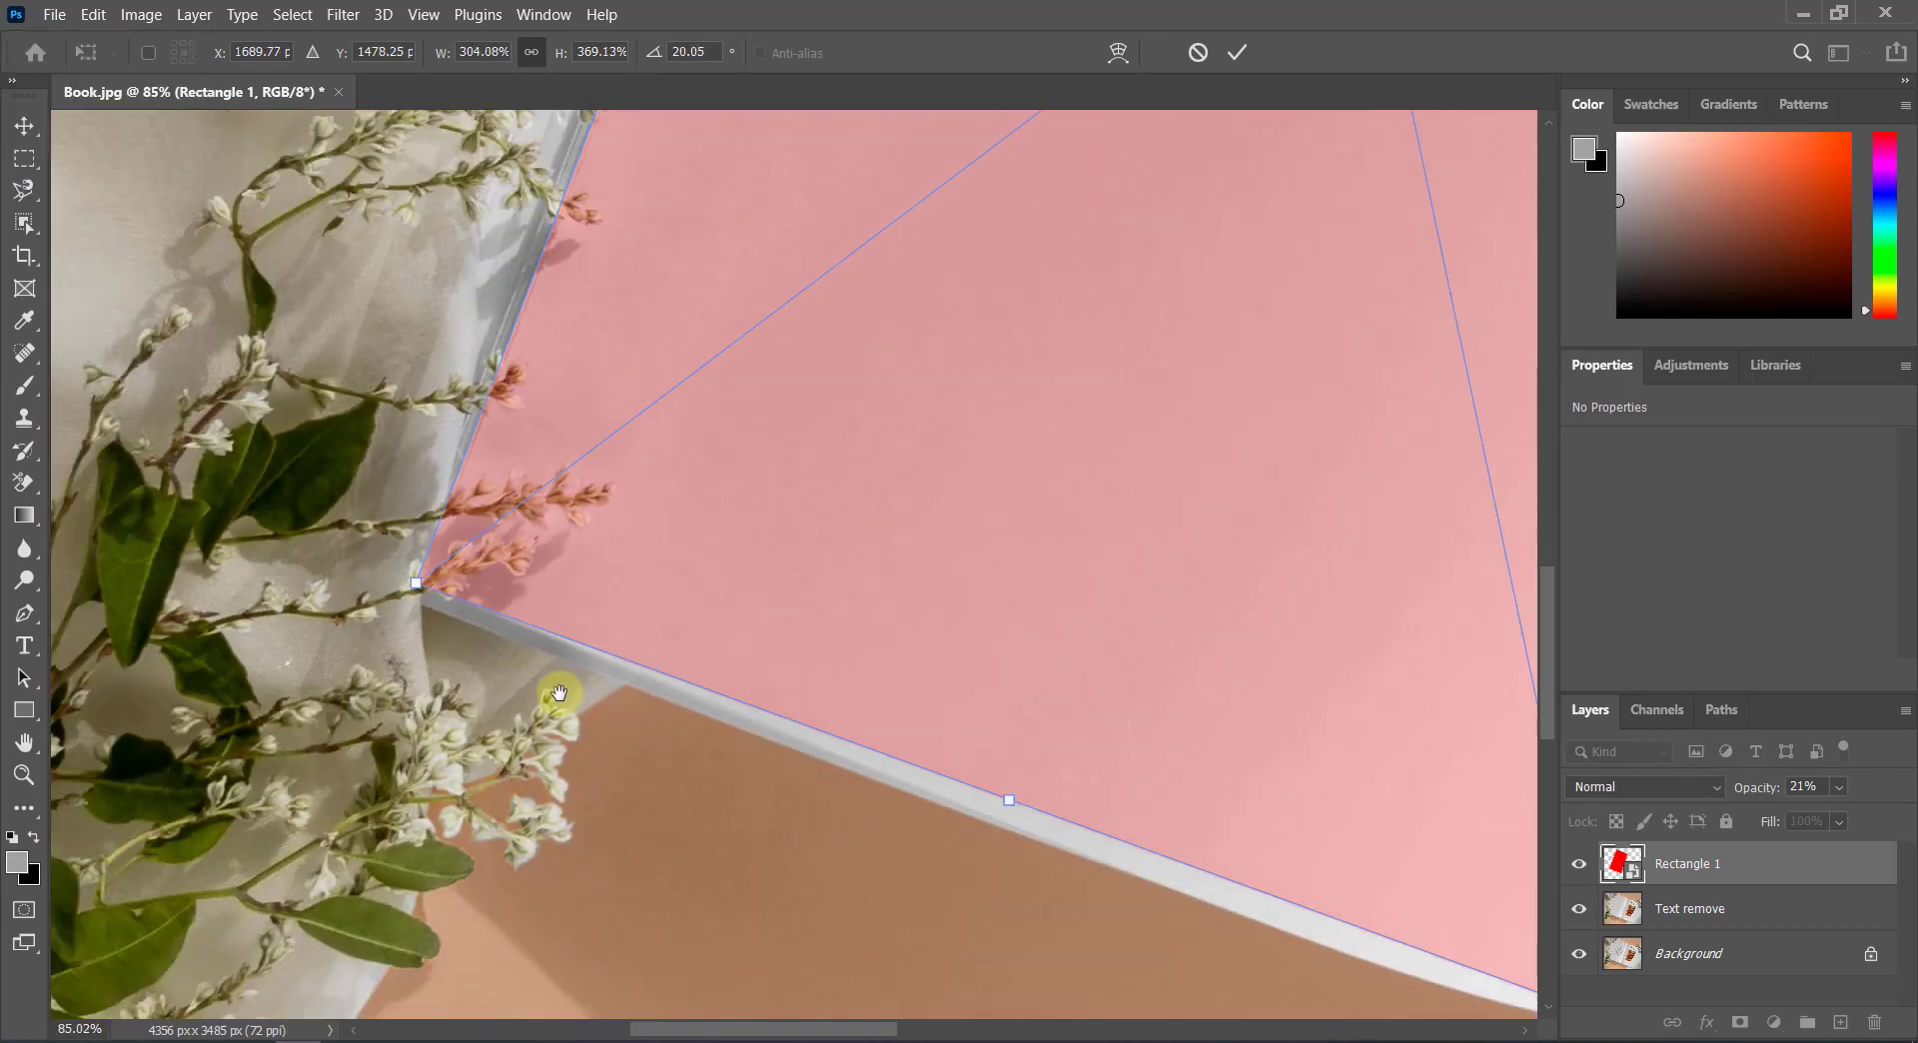
pyautogui.moveTo(625, 424); pyautogui.dragTo(586, 747)
pyautogui.scroll(3, 586, 747)
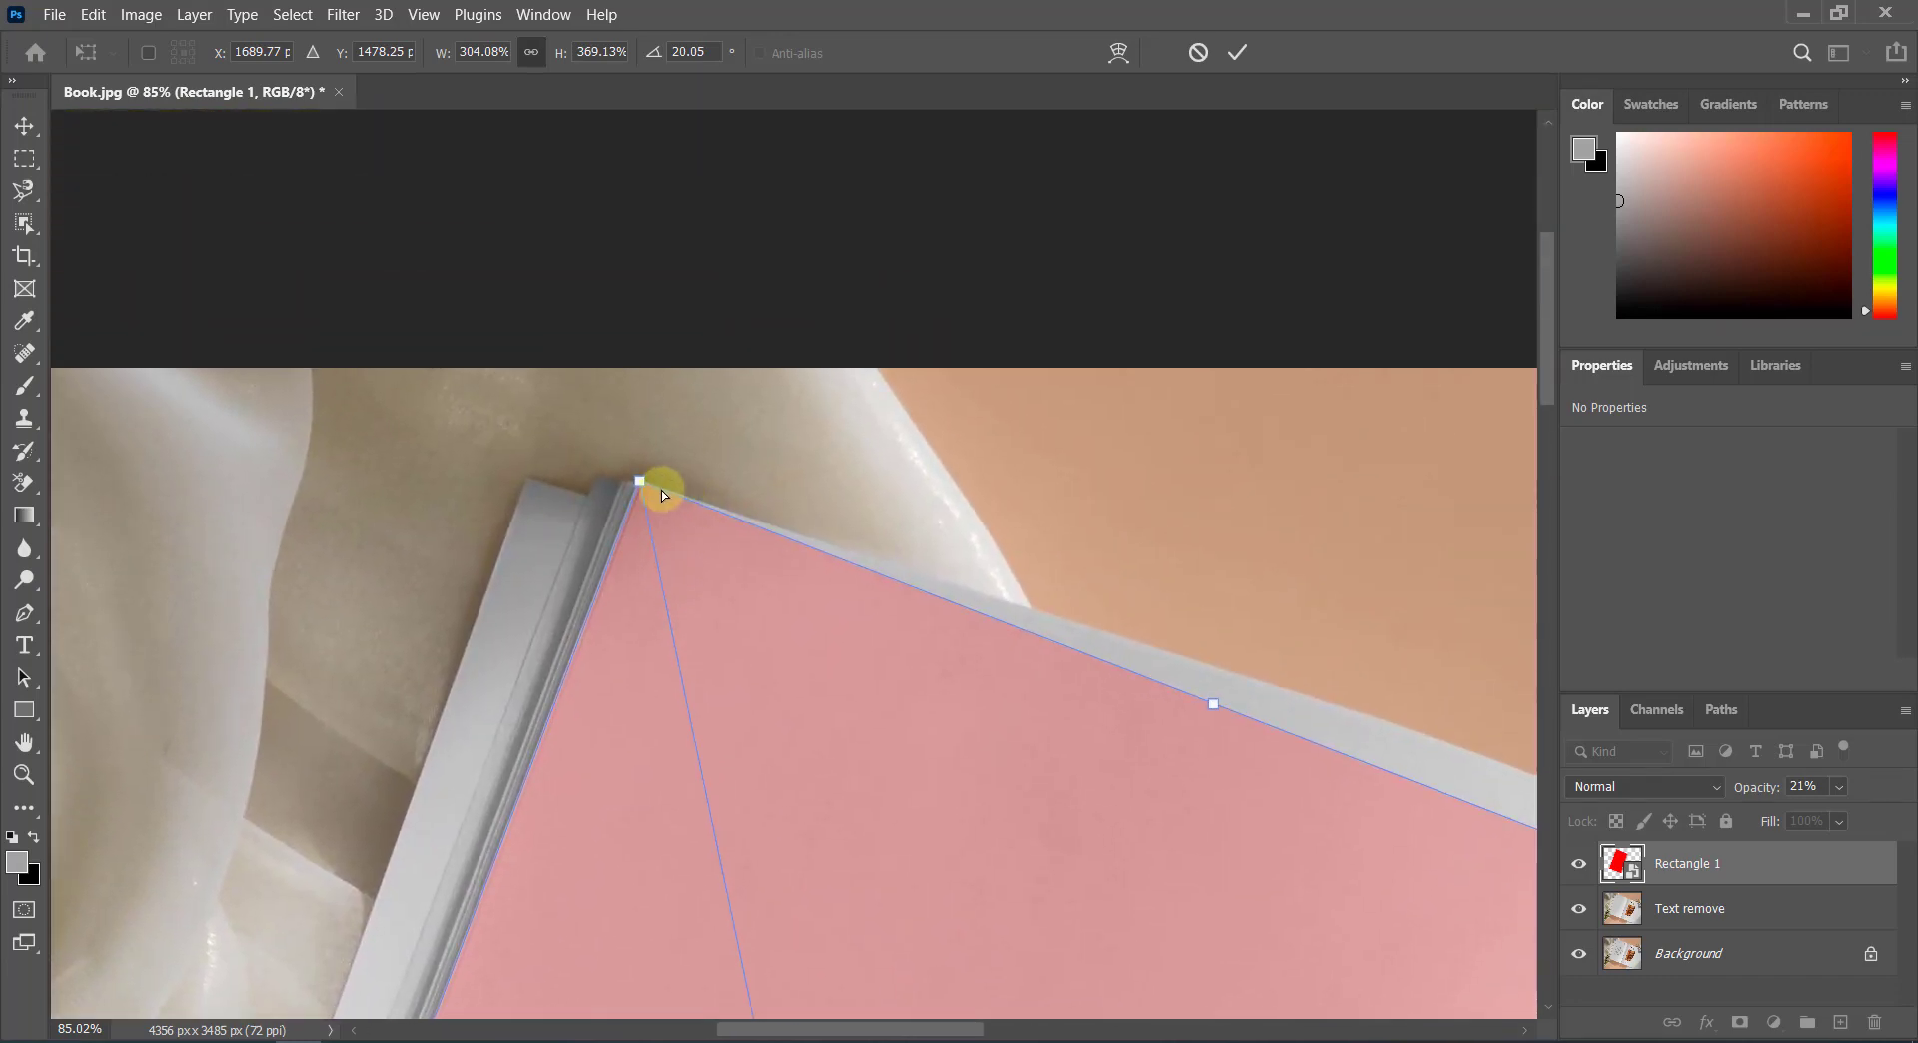
pyautogui.scroll(2, 649, 484)
pyautogui.moveTo(629, 475)
pyautogui.mouseDown()
pyautogui.moveTo(645, 532)
pyautogui.moveTo(639, 477)
pyautogui.mouseUp()
pyautogui.scroll(-3, 548, 503)
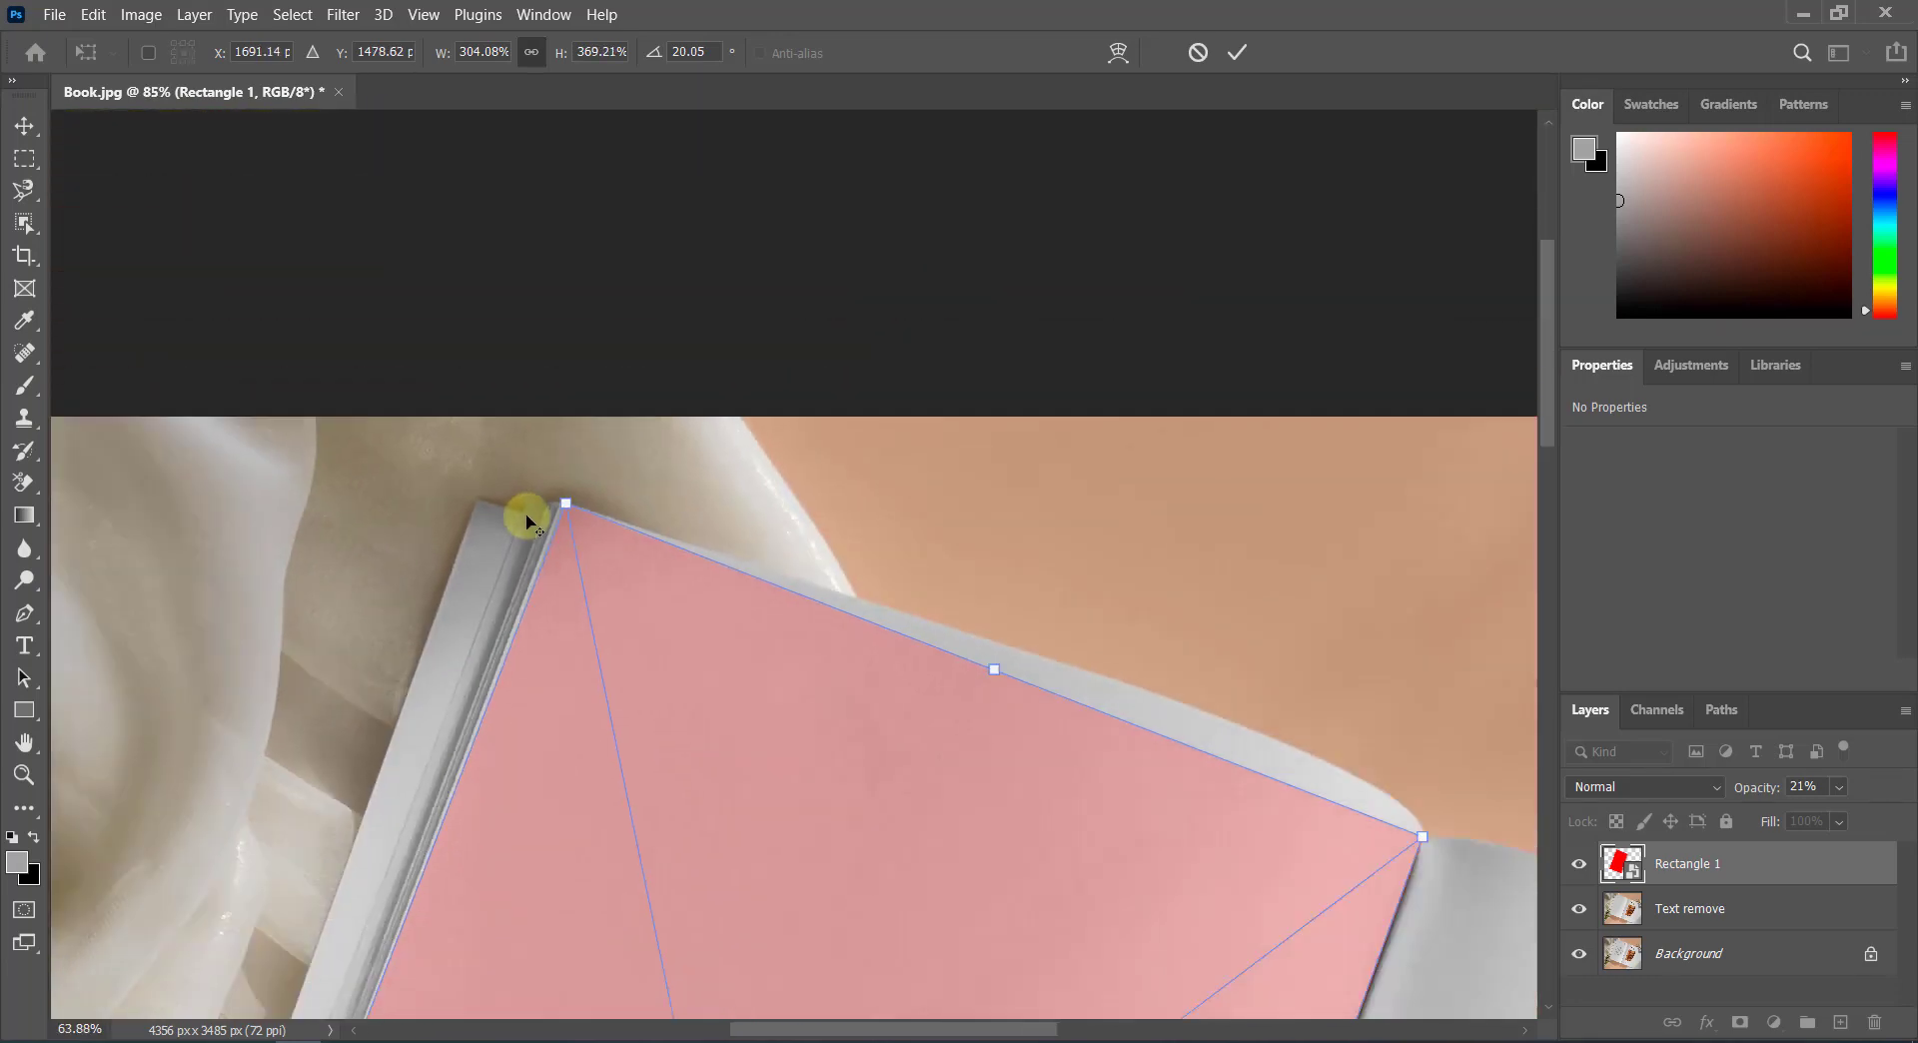
pyautogui.scroll(-2, 526, 513)
# Step: Switch the transform to Warp and curve the top edge to follow the page bend
pyautogui.rightClick(699, 650)
pyautogui.click(751, 429)
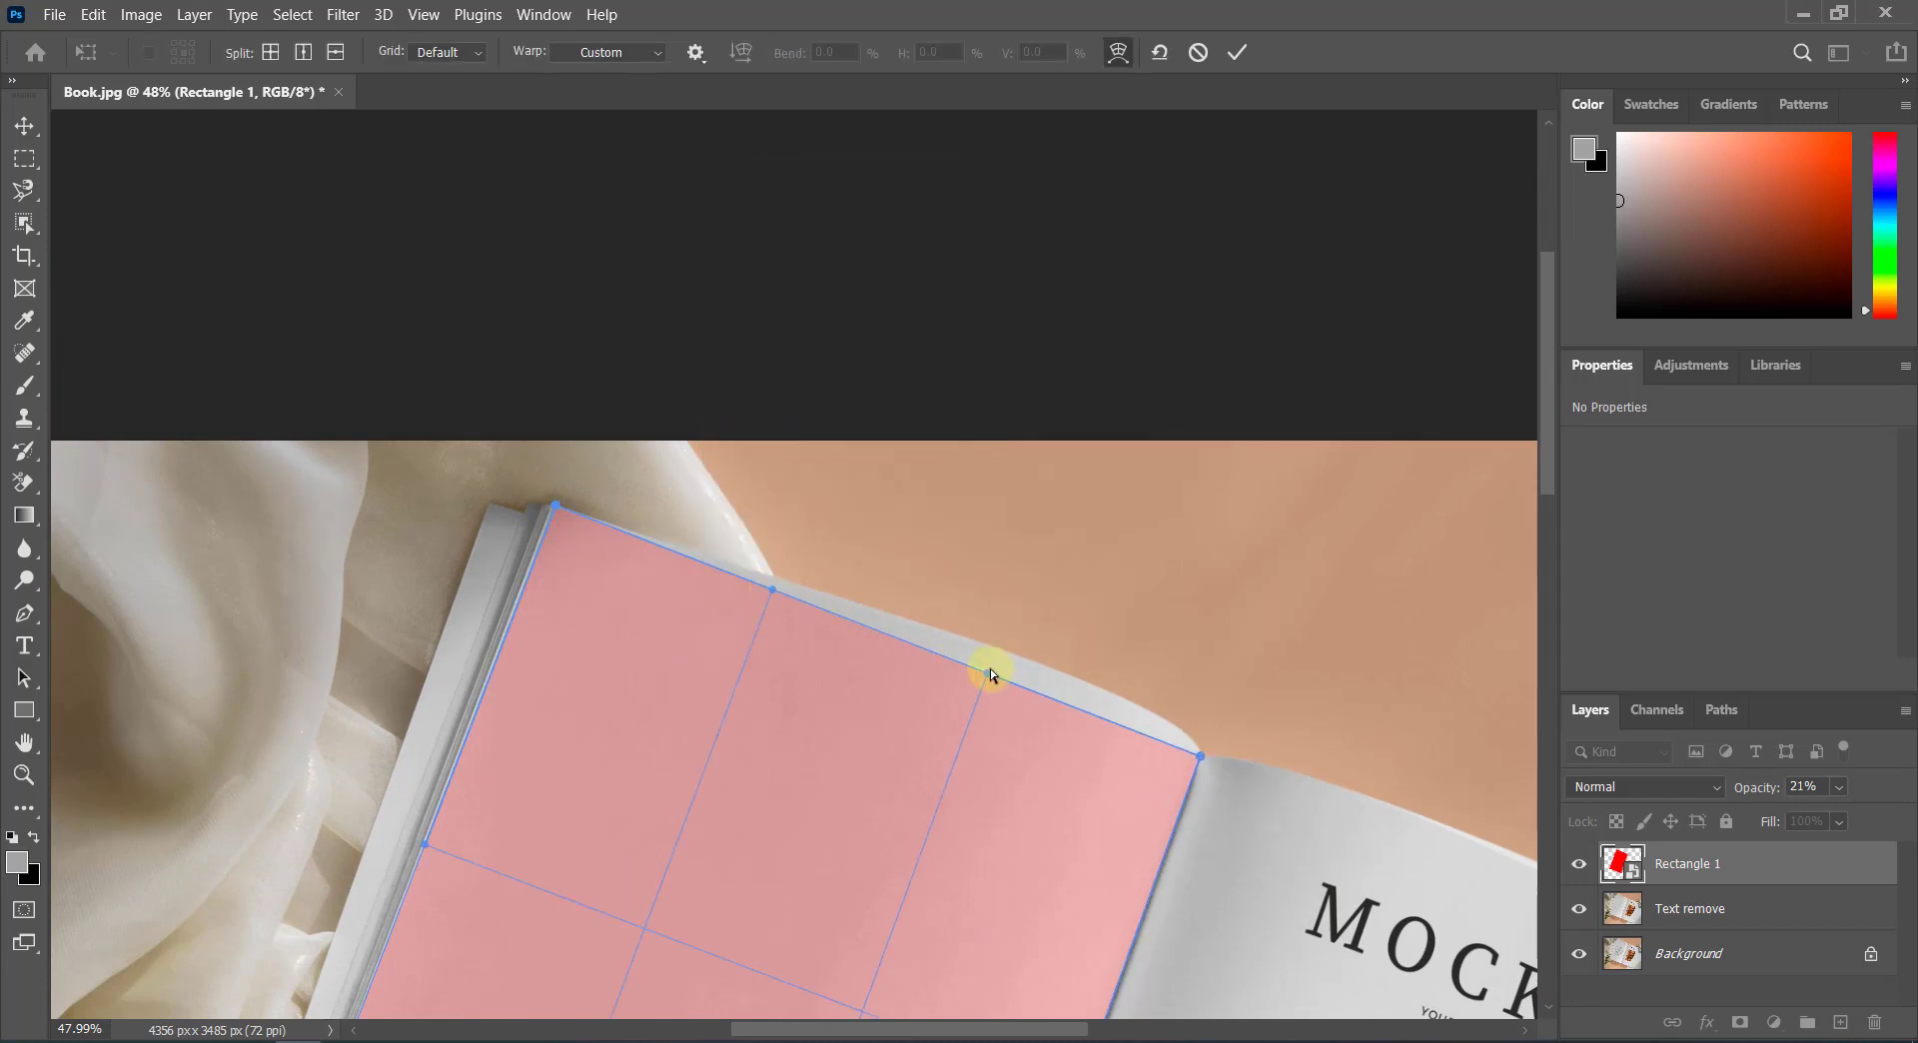
pyautogui.moveTo(983, 663)
pyautogui.mouseDown()
pyautogui.moveTo(1189, 693)
pyautogui.moveTo(1152, 671)
pyautogui.moveTo(1179, 676)
pyautogui.mouseUp()
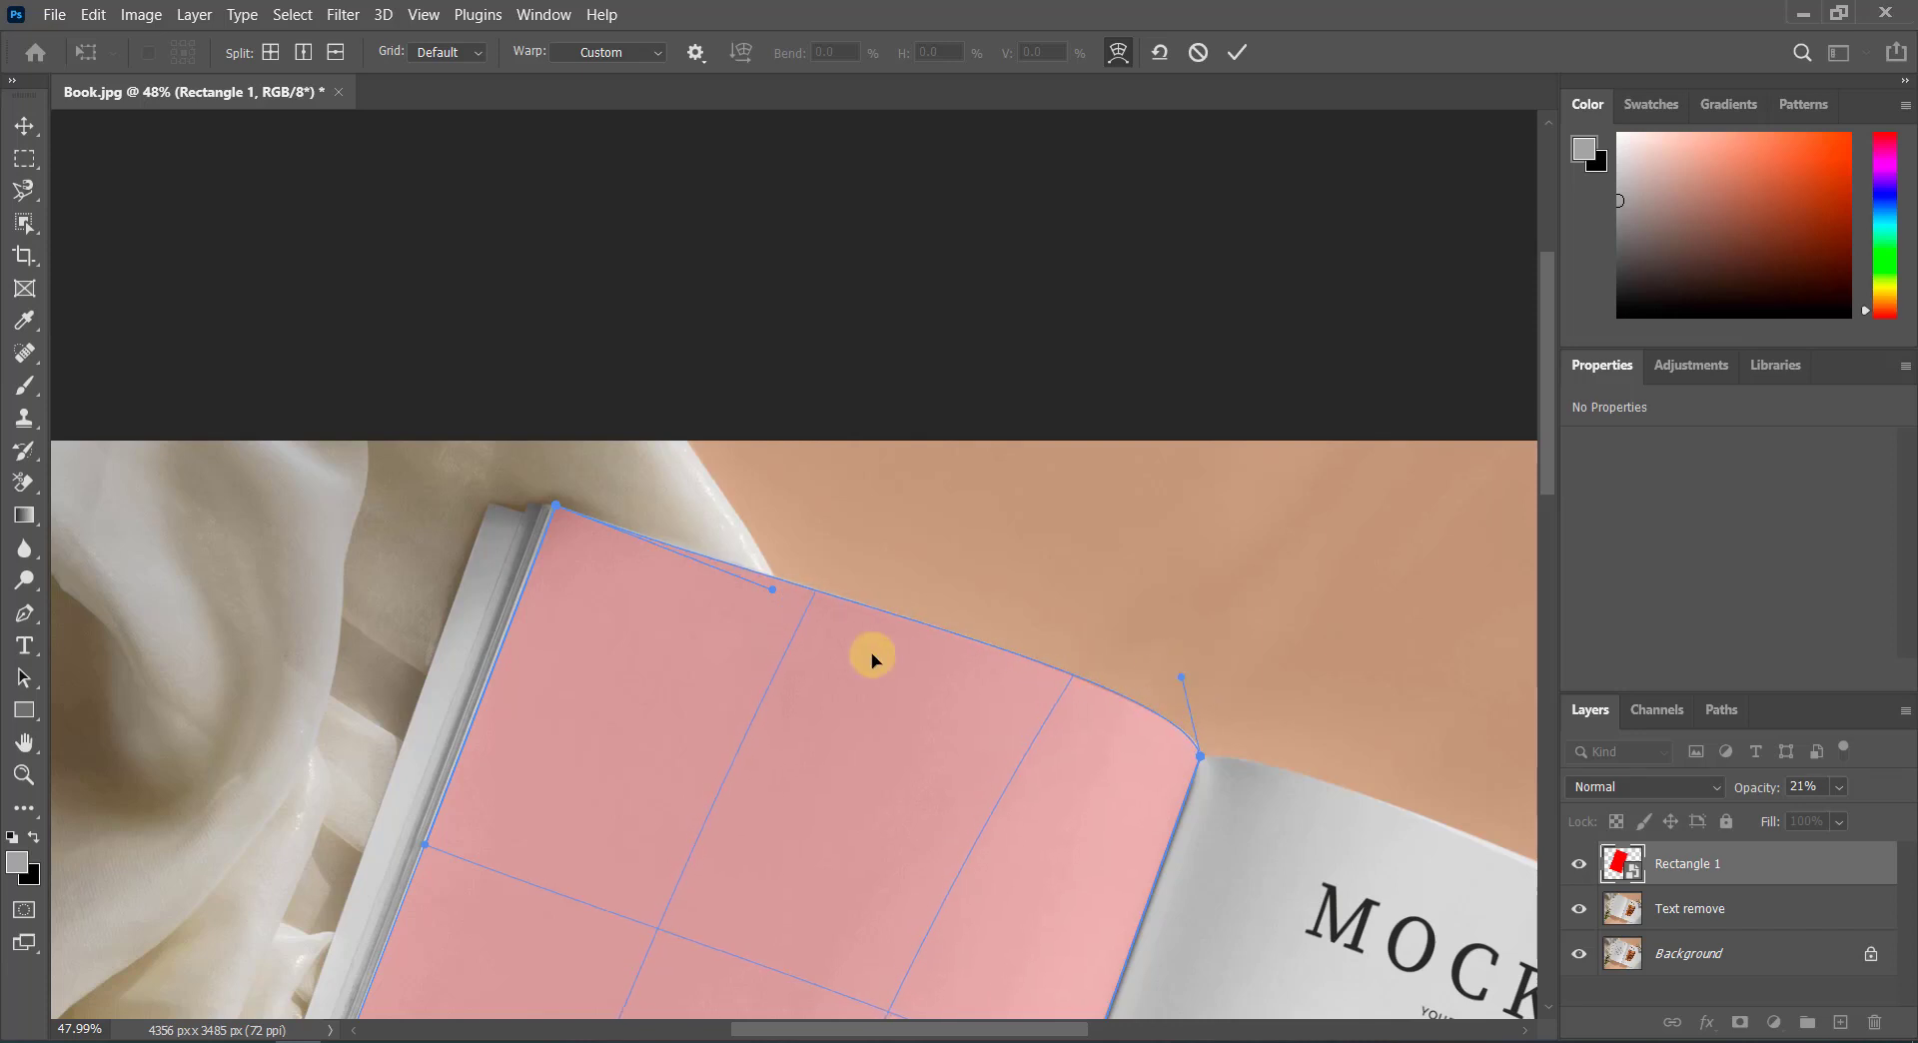
pyautogui.scroll(-3, 864, 651)
pyautogui.scroll(-2, 847, 643)
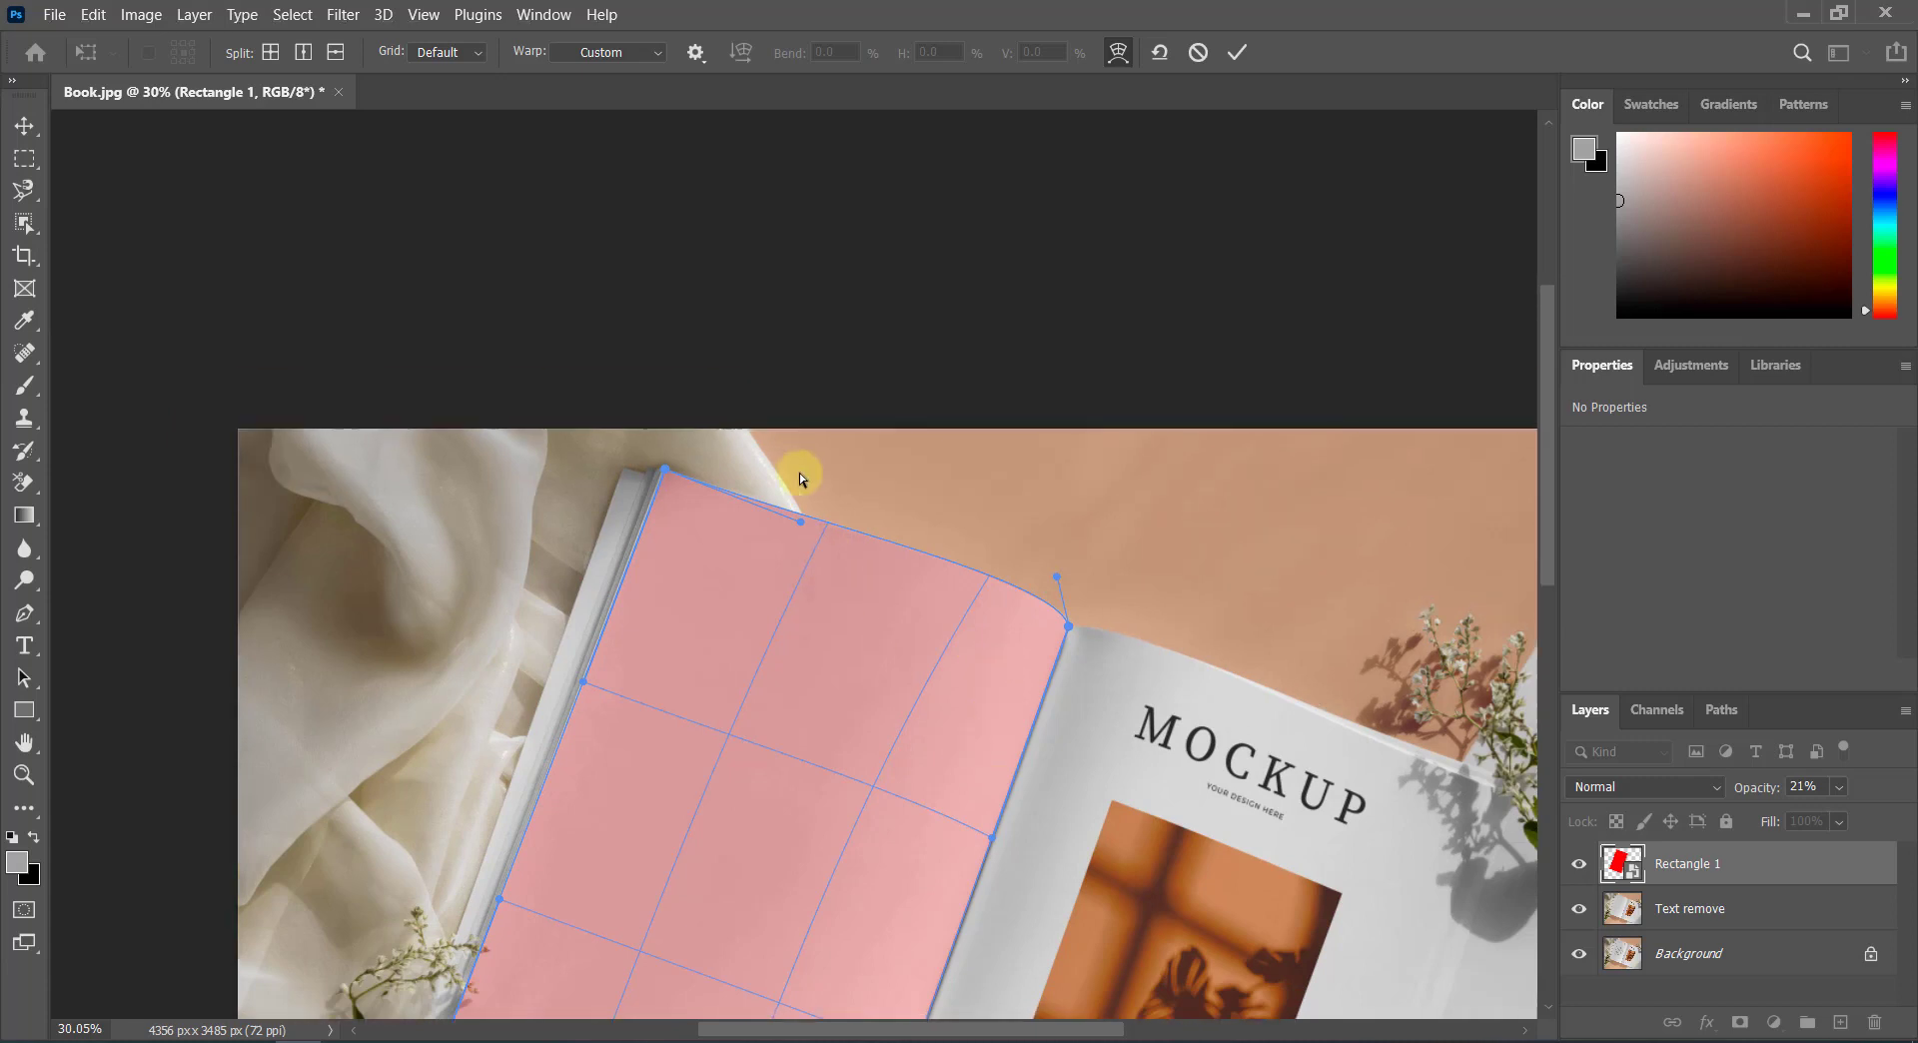
pyautogui.scroll(7, 798, 471)
pyautogui.scroll(3, 757, 500)
pyautogui.moveTo(848, 597)
pyautogui.mouseDown()
pyautogui.moveTo(822, 569)
pyautogui.moveTo(822, 599)
pyautogui.moveTo(813, 585)
pyautogui.mouseUp()
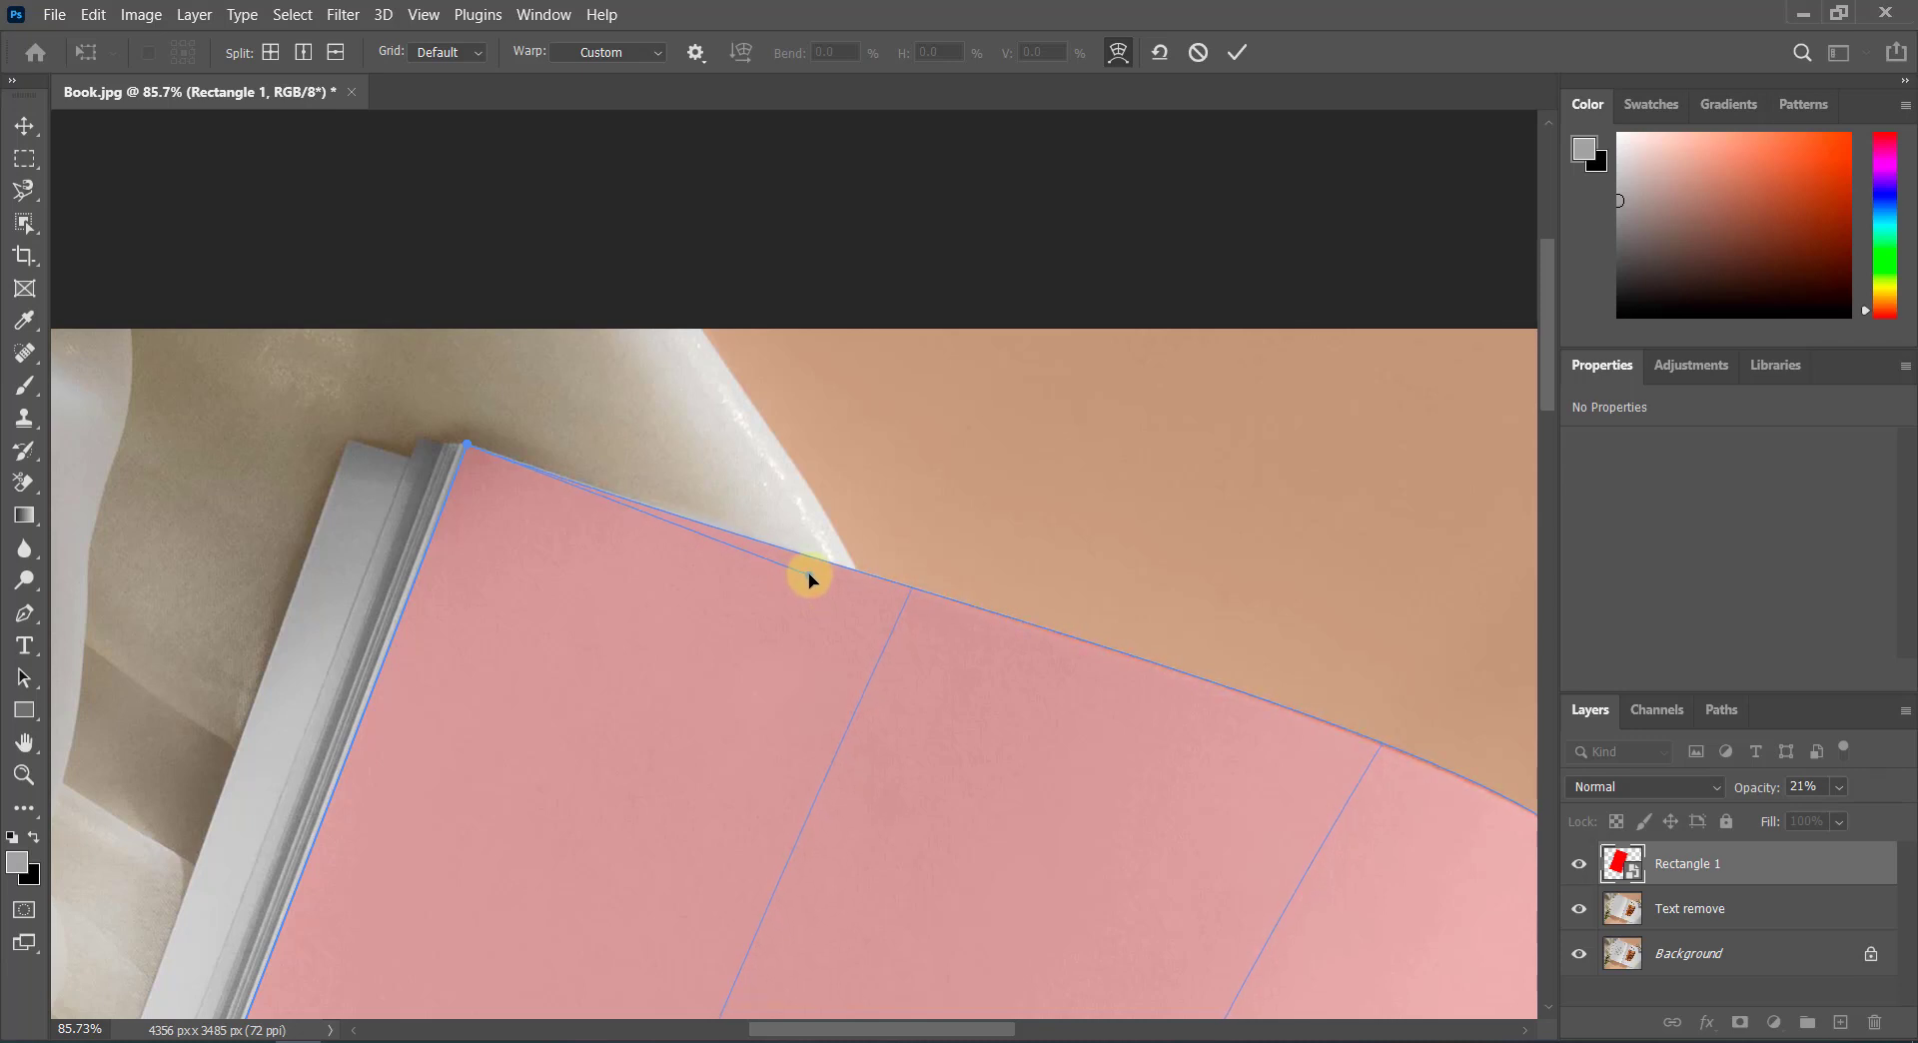
pyautogui.scroll(-3, 809, 579)
pyautogui.scroll(1, 1324, 733)
pyautogui.scroll(1, 1331, 770)
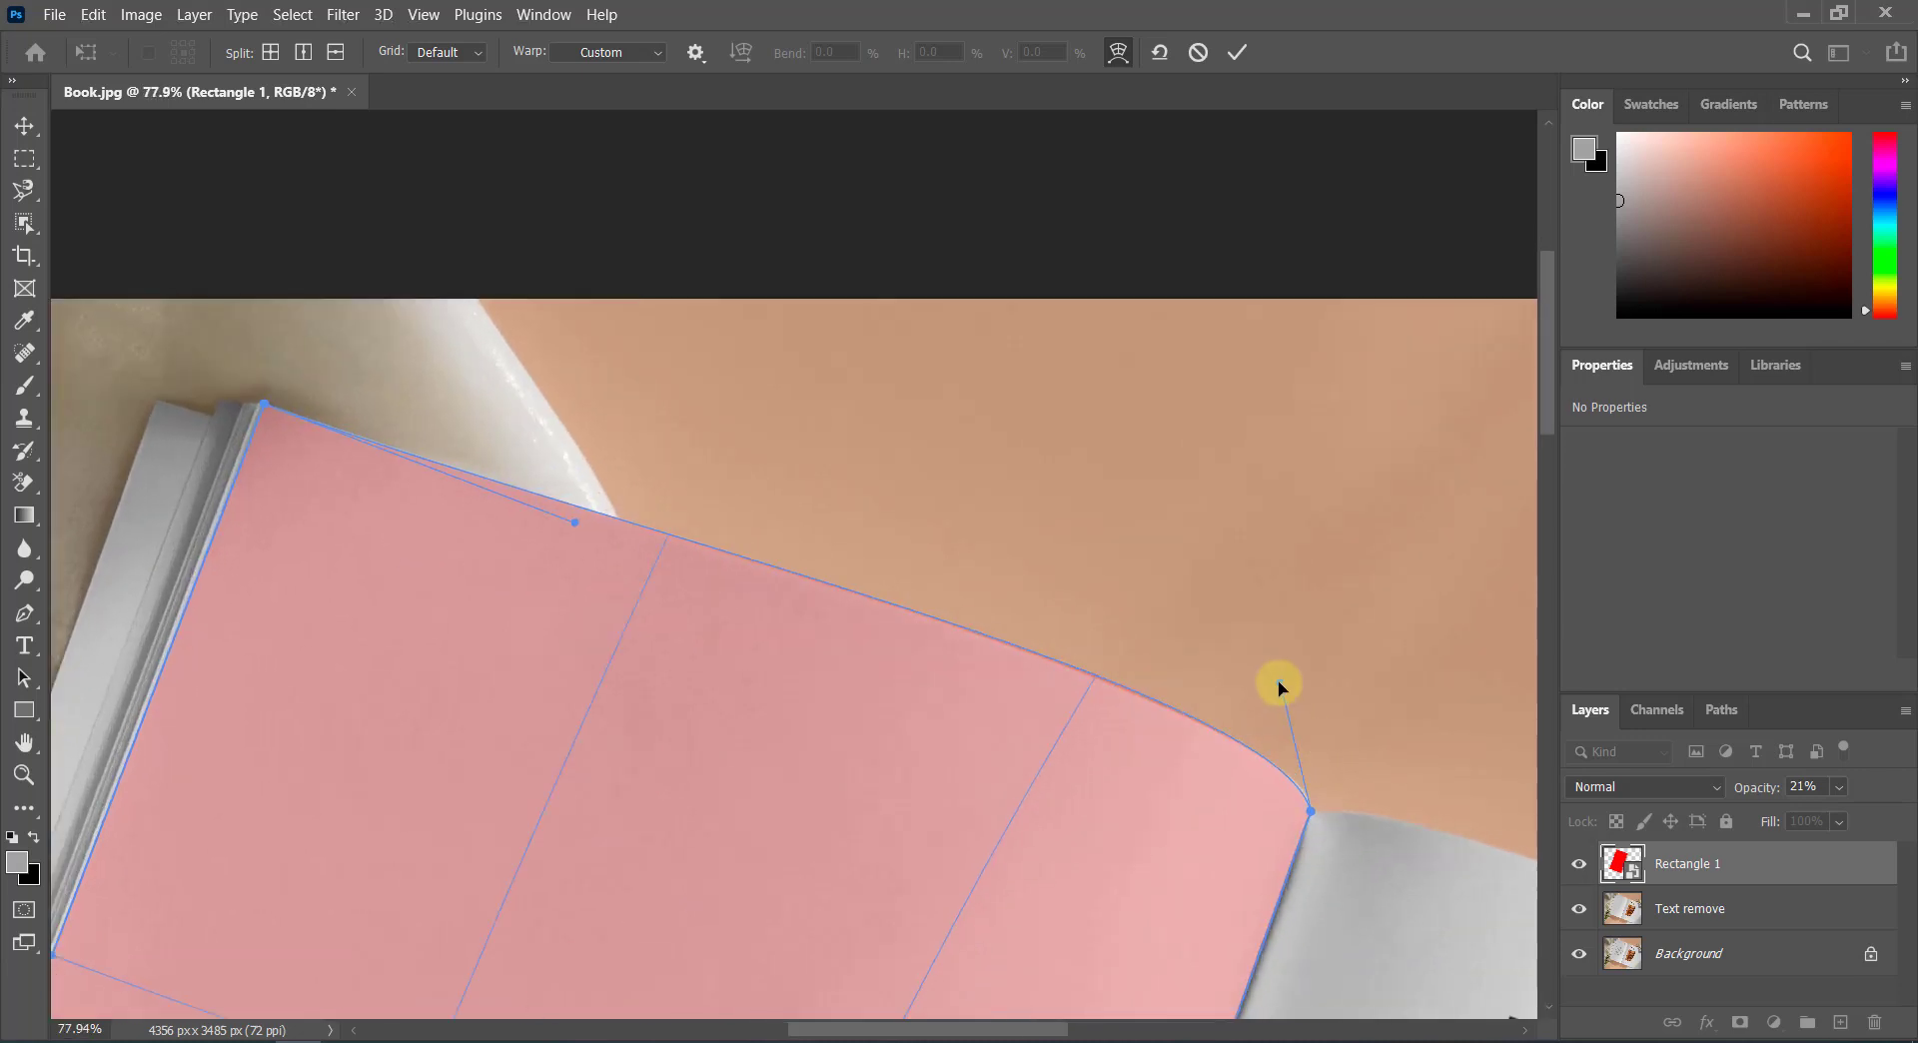
# Step: Curve the top-right corner and the bottom edge along the page's lower curve
pyautogui.moveTo(1278, 689); pyautogui.dragTo(1305, 704)
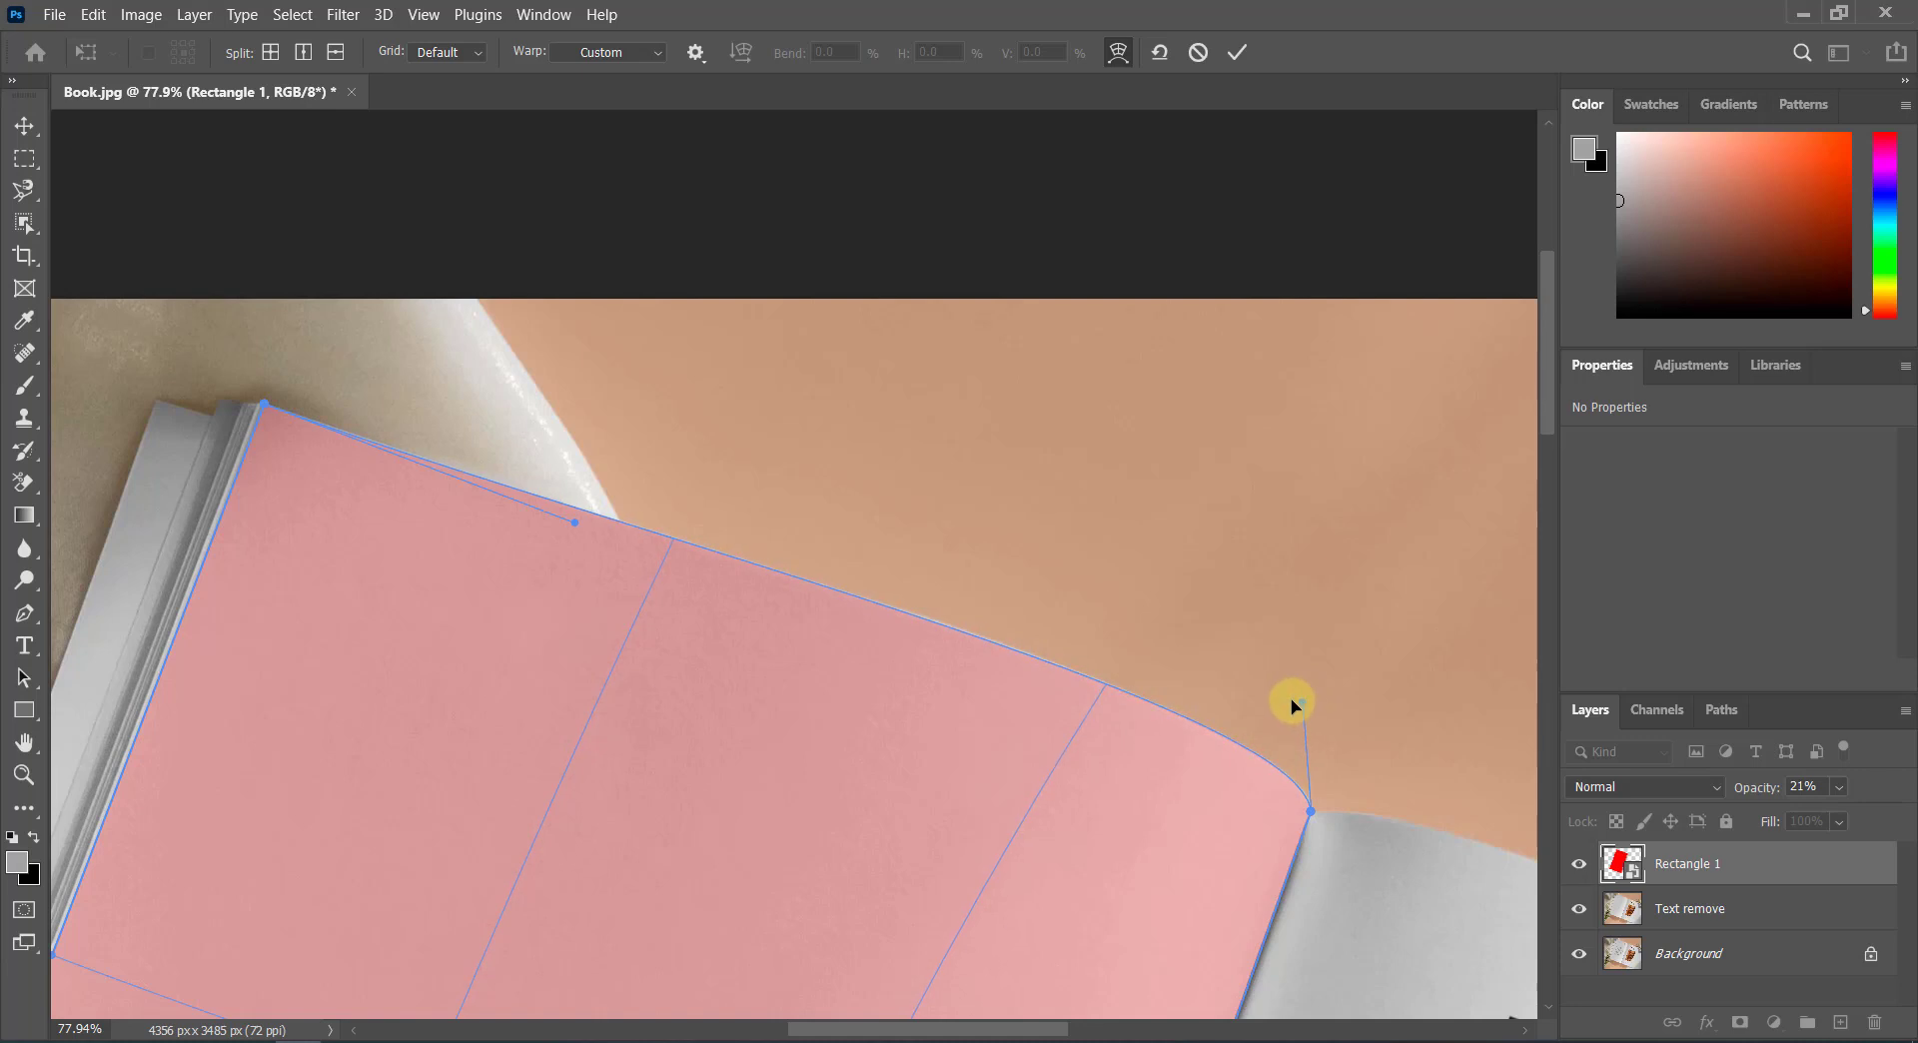
pyautogui.scroll(-3, 975, 625)
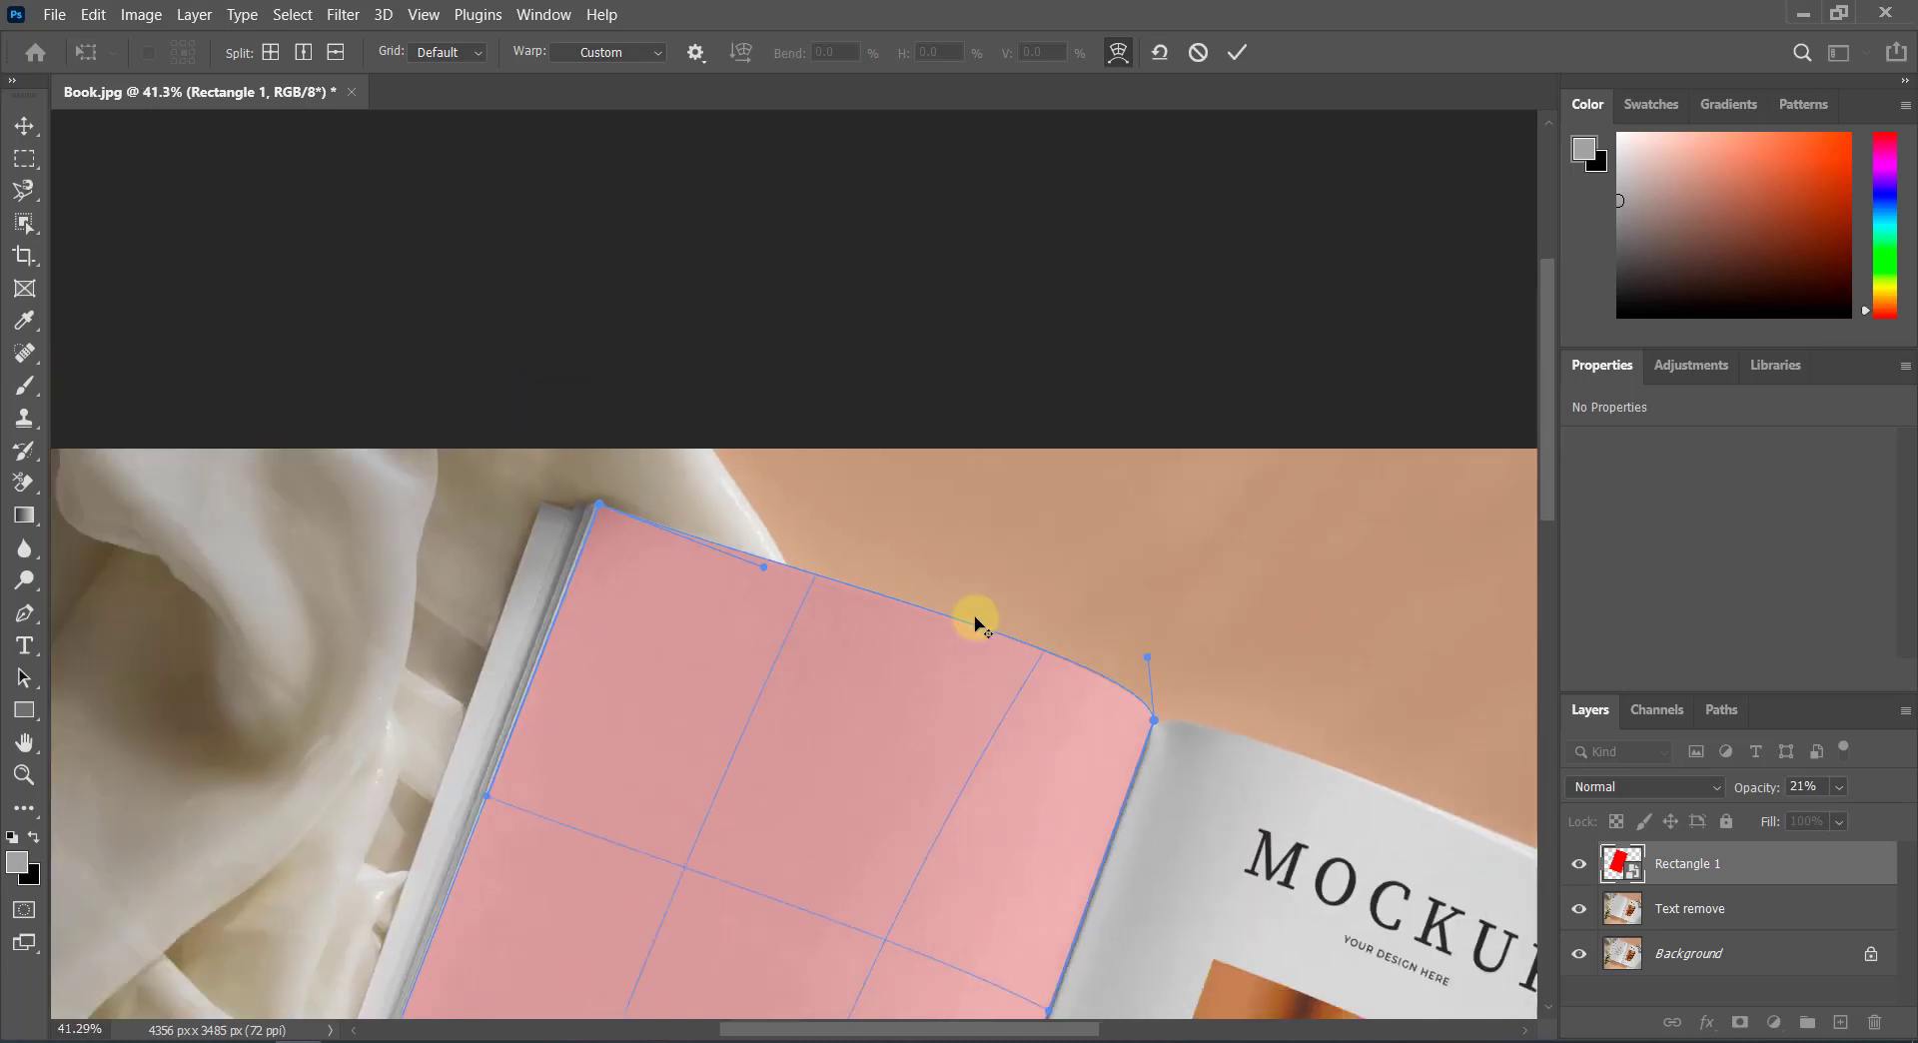
pyautogui.scroll(-3, 975, 624)
pyautogui.scroll(-3, 903, 774)
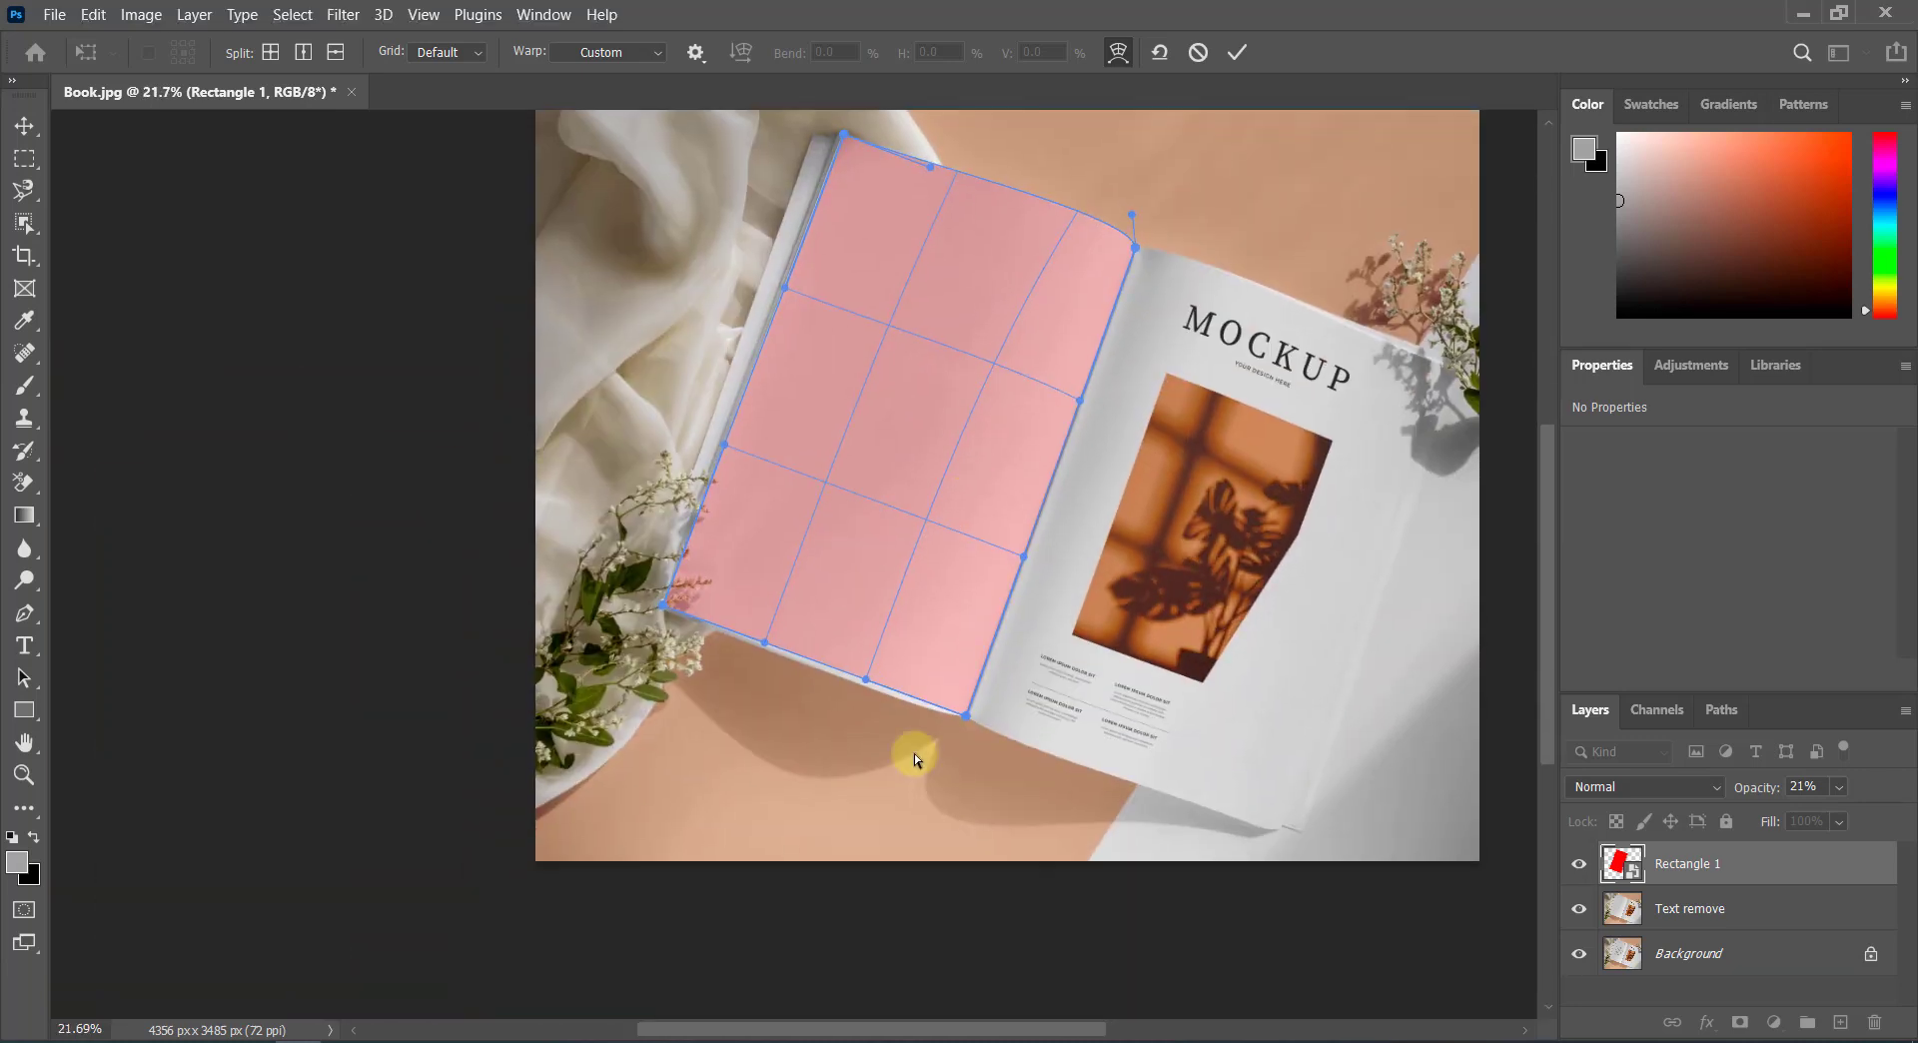
pyautogui.scroll(4, 914, 756)
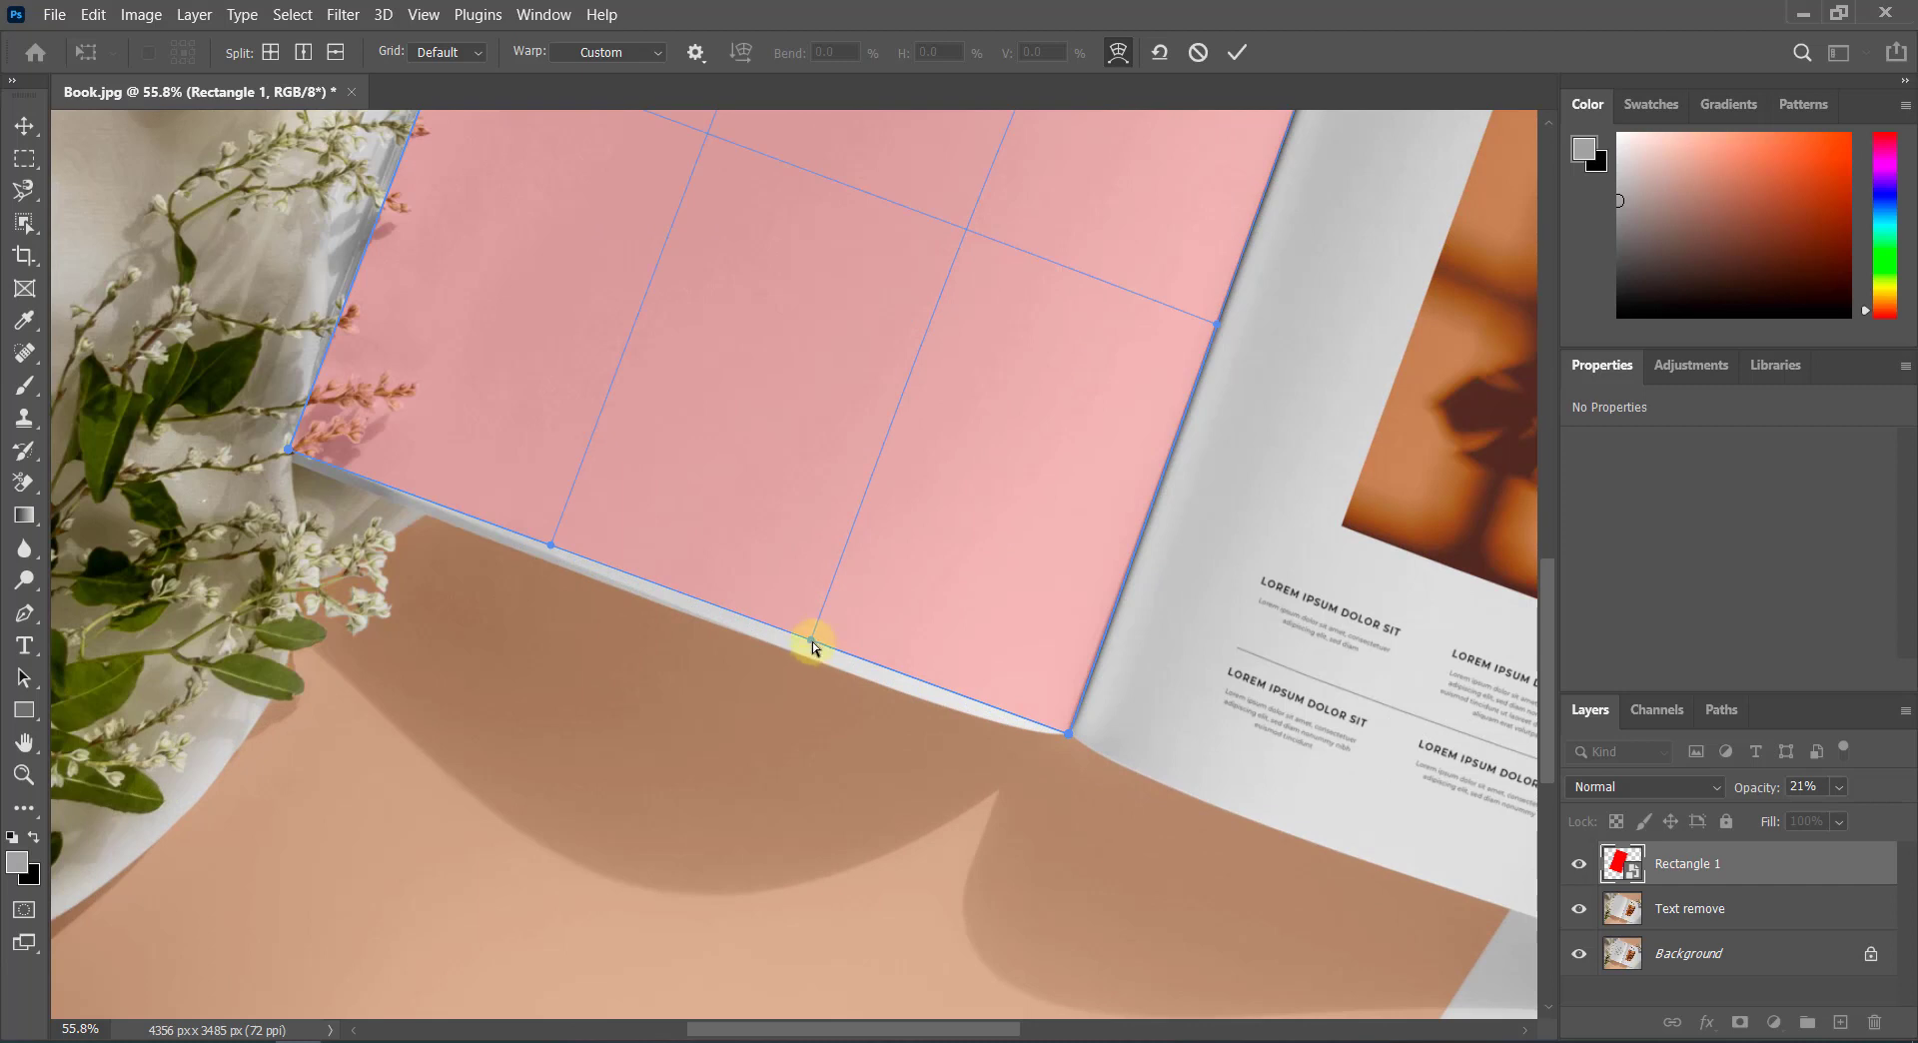
pyautogui.moveTo(812, 644); pyautogui.dragTo(970, 739)
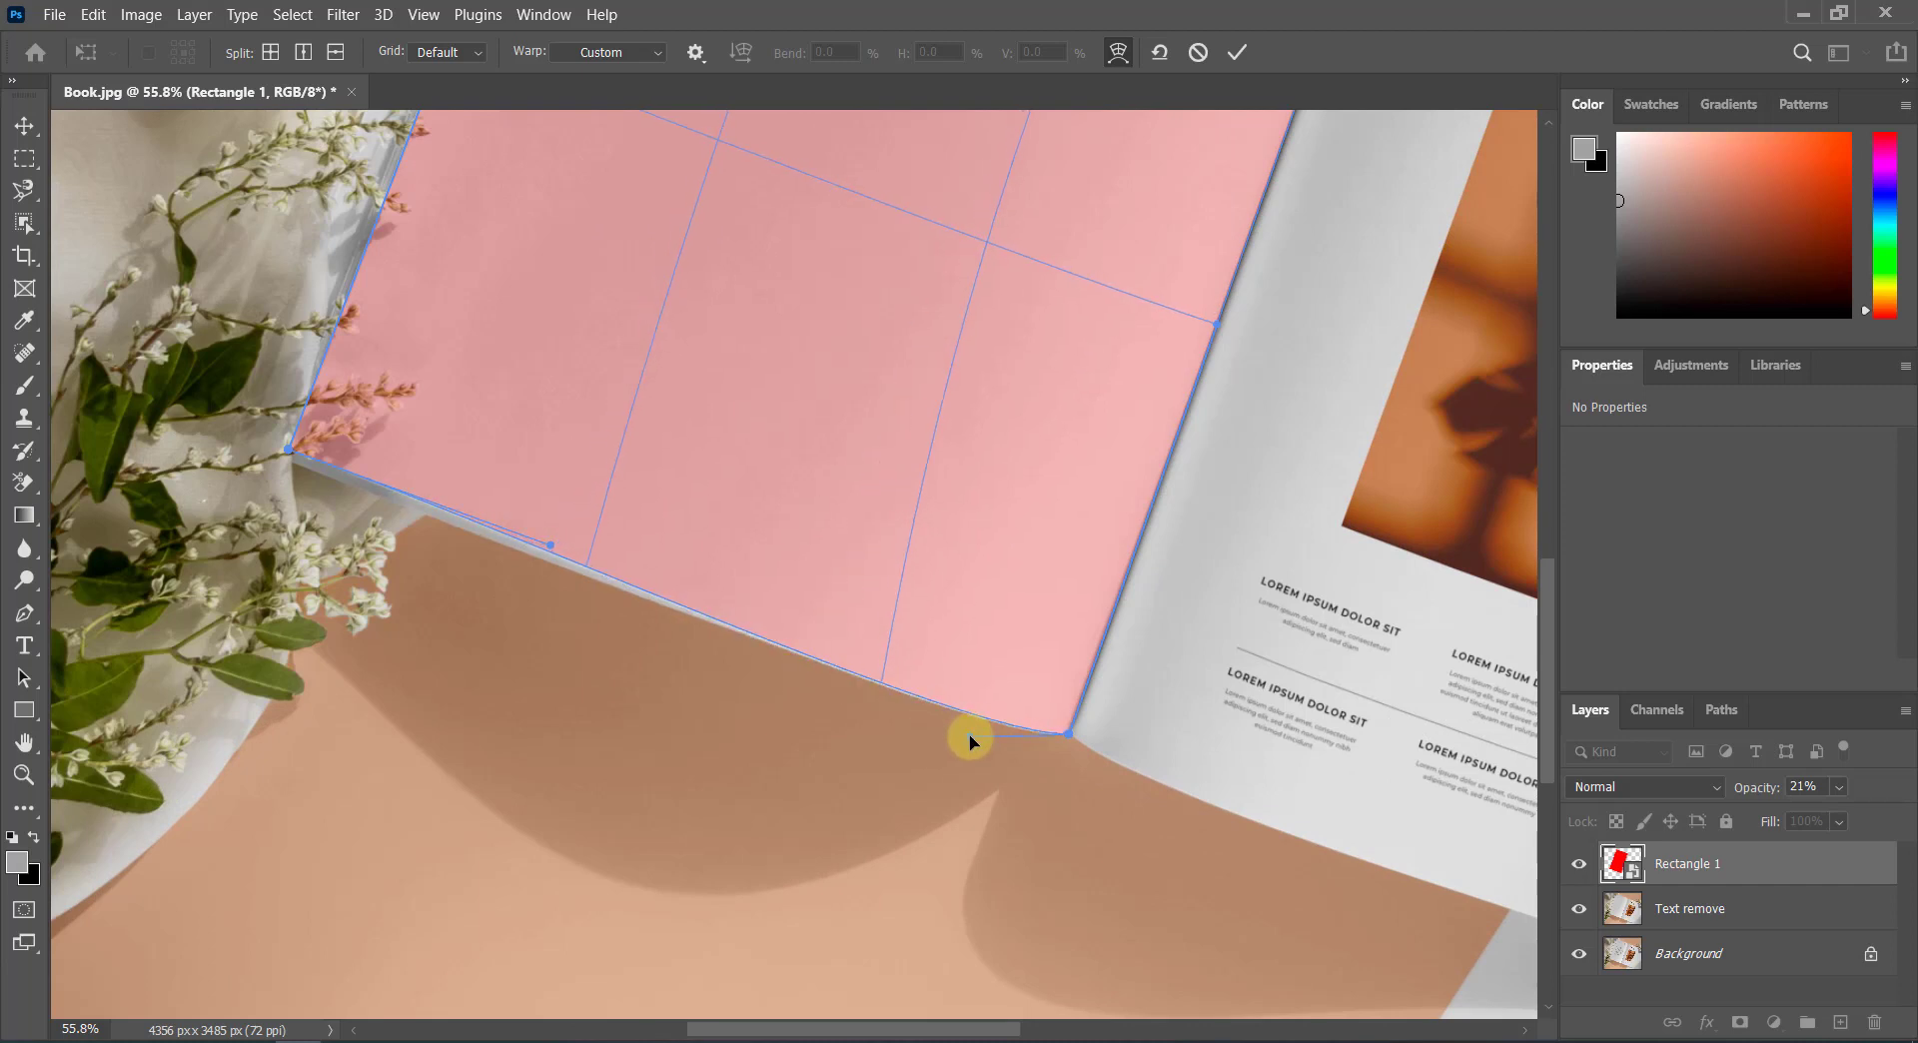
pyautogui.moveTo(551, 548)
pyautogui.mouseDown()
pyautogui.moveTo(535, 523)
pyautogui.moveTo(529, 545)
pyautogui.mouseUp()
pyautogui.moveTo(962, 736); pyautogui.dragTo(979, 744)
# Step: Lower Rectangle 1's opacity to 12% and zoom in on the page's left edge
pyautogui.click(1838, 787)
pyautogui.click(1792, 817)
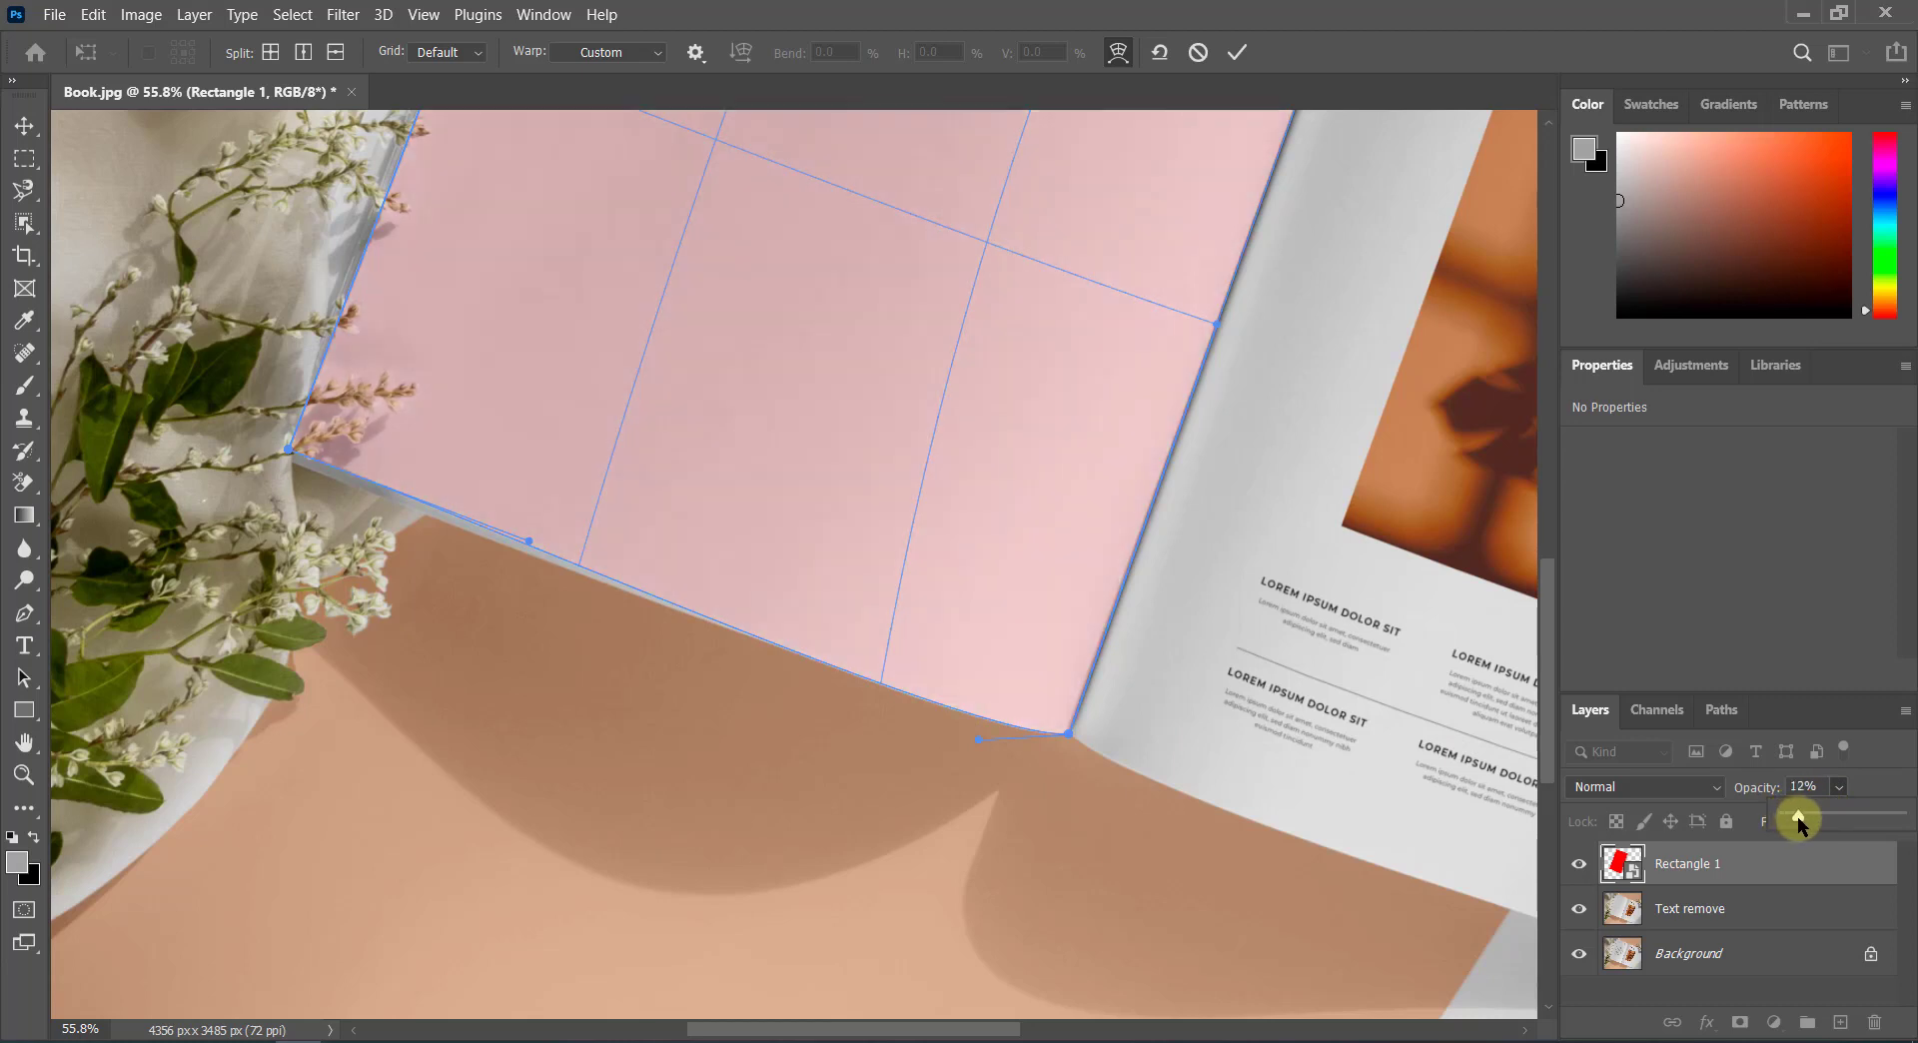
pyautogui.scroll(-2, 805, 733)
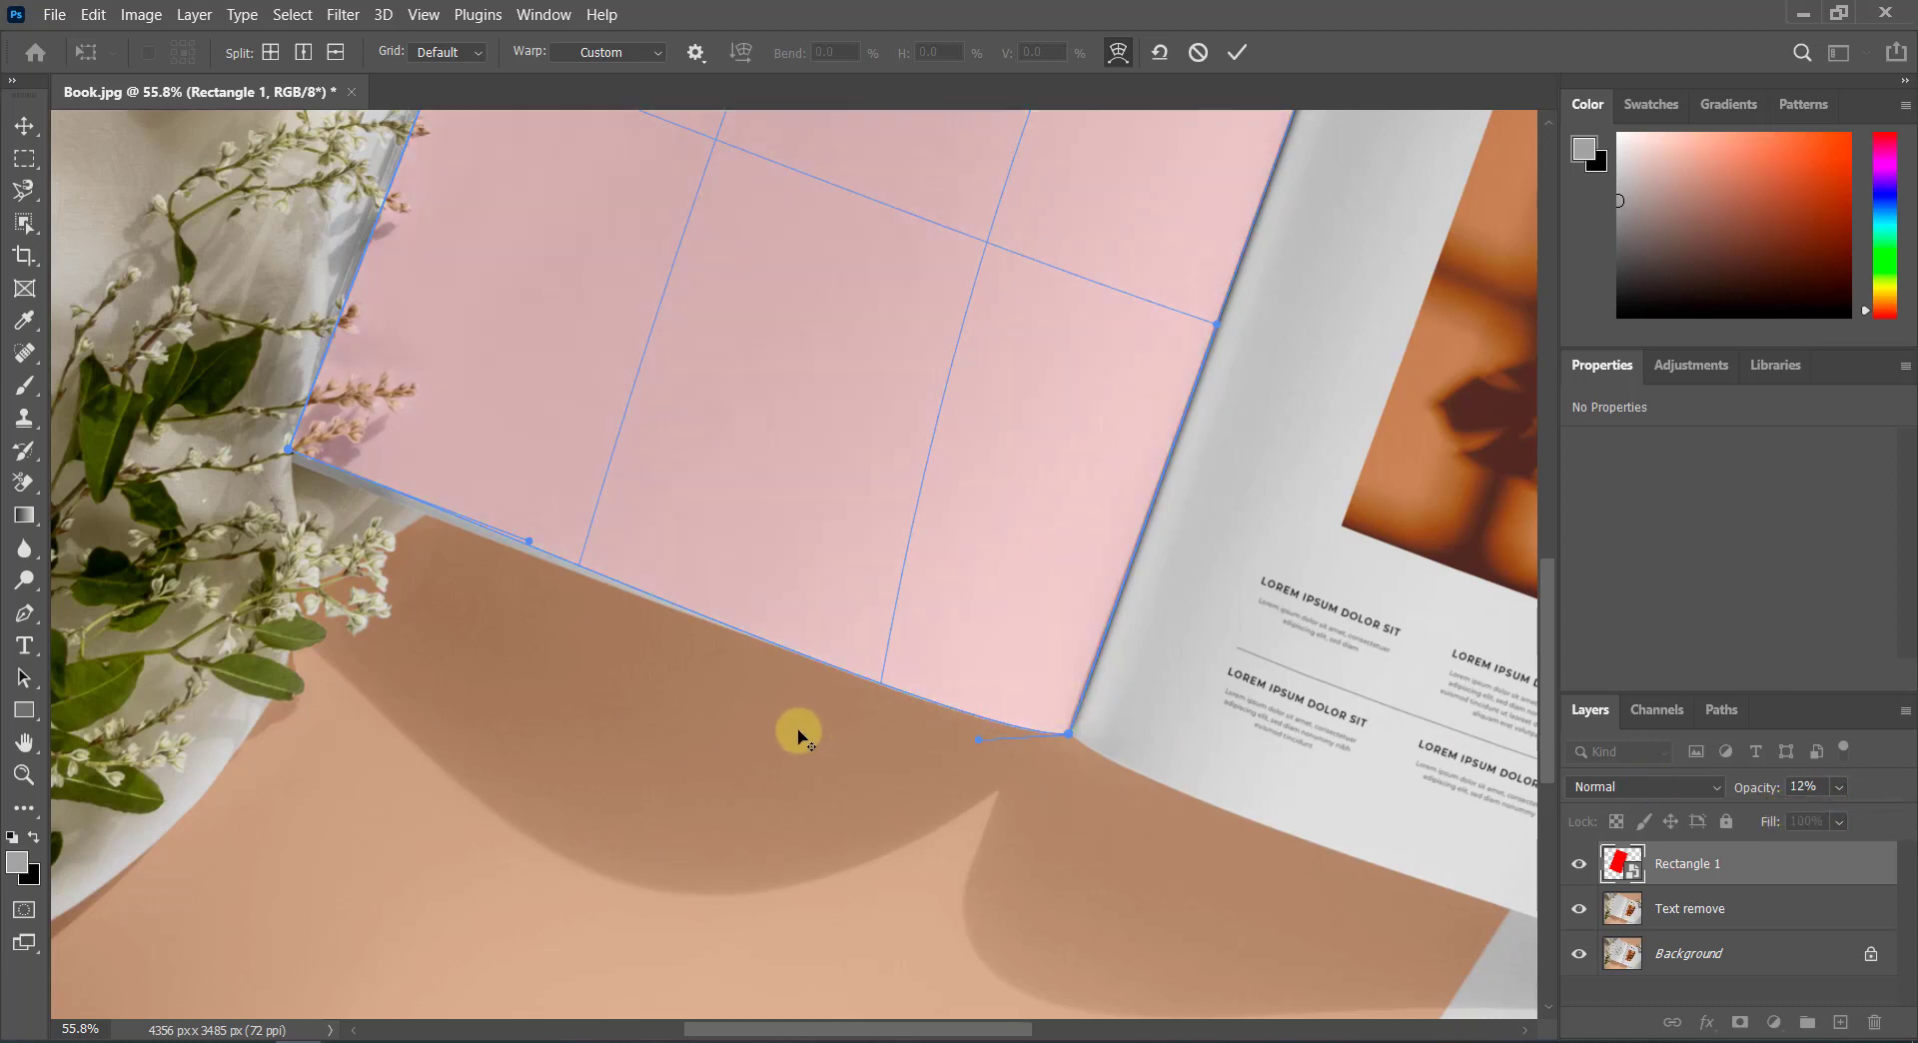
pyautogui.scroll(-2, 806, 733)
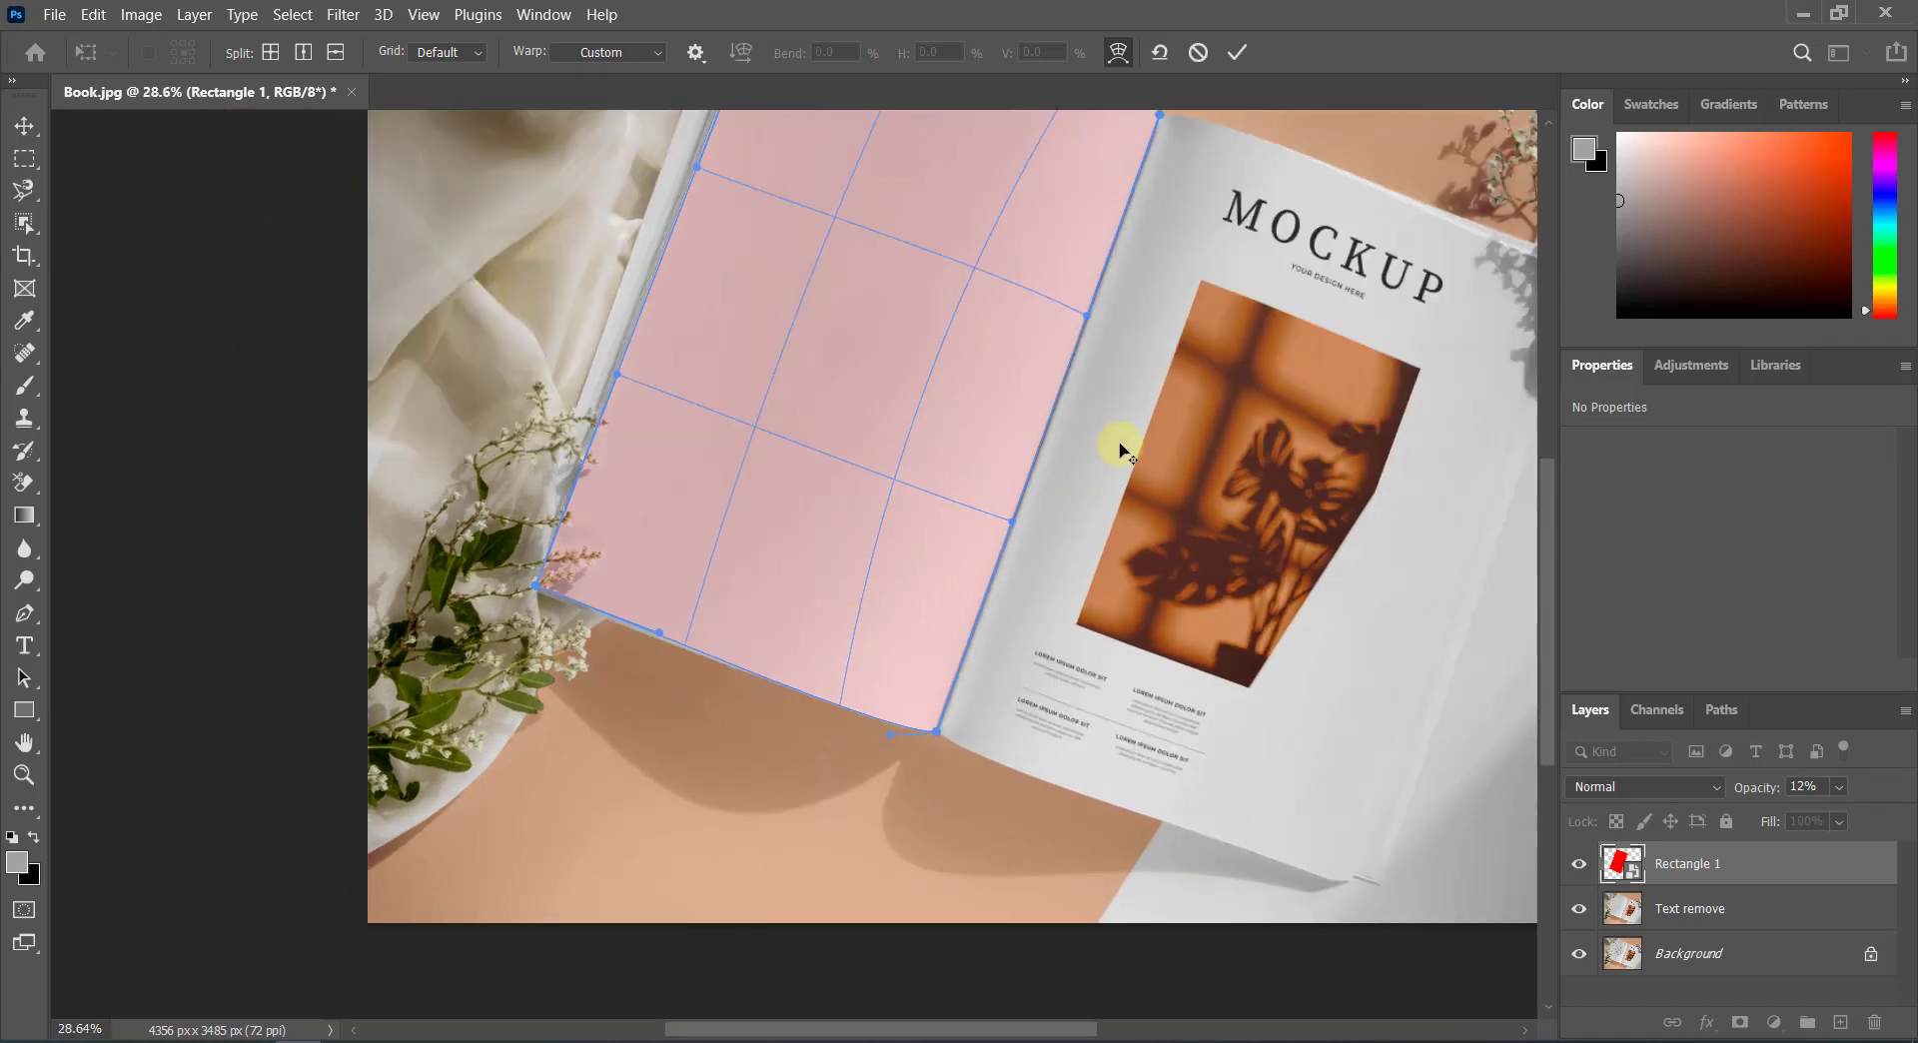
pyautogui.scroll(3, 1121, 449)
pyautogui.scroll(4, 1061, 440)
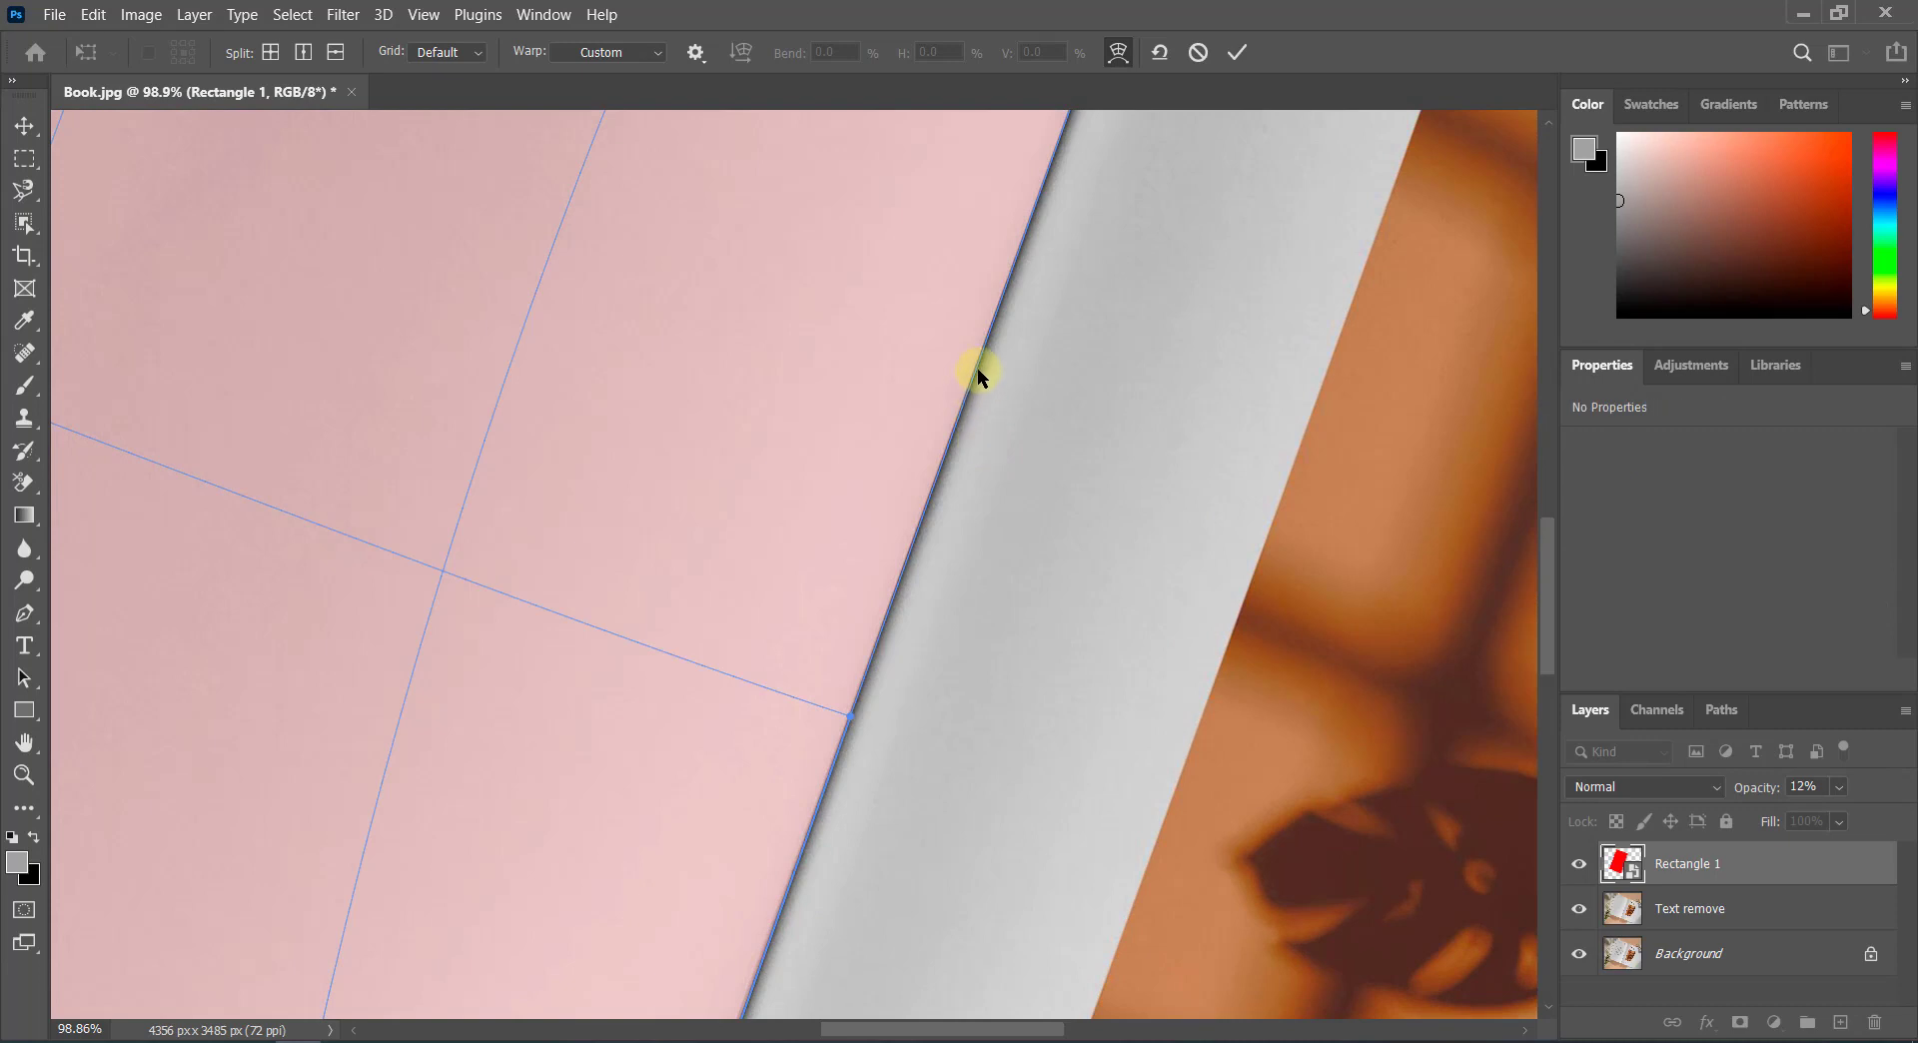
pyautogui.scroll(-2, 957, 493)
pyautogui.scroll(-2, 957, 495)
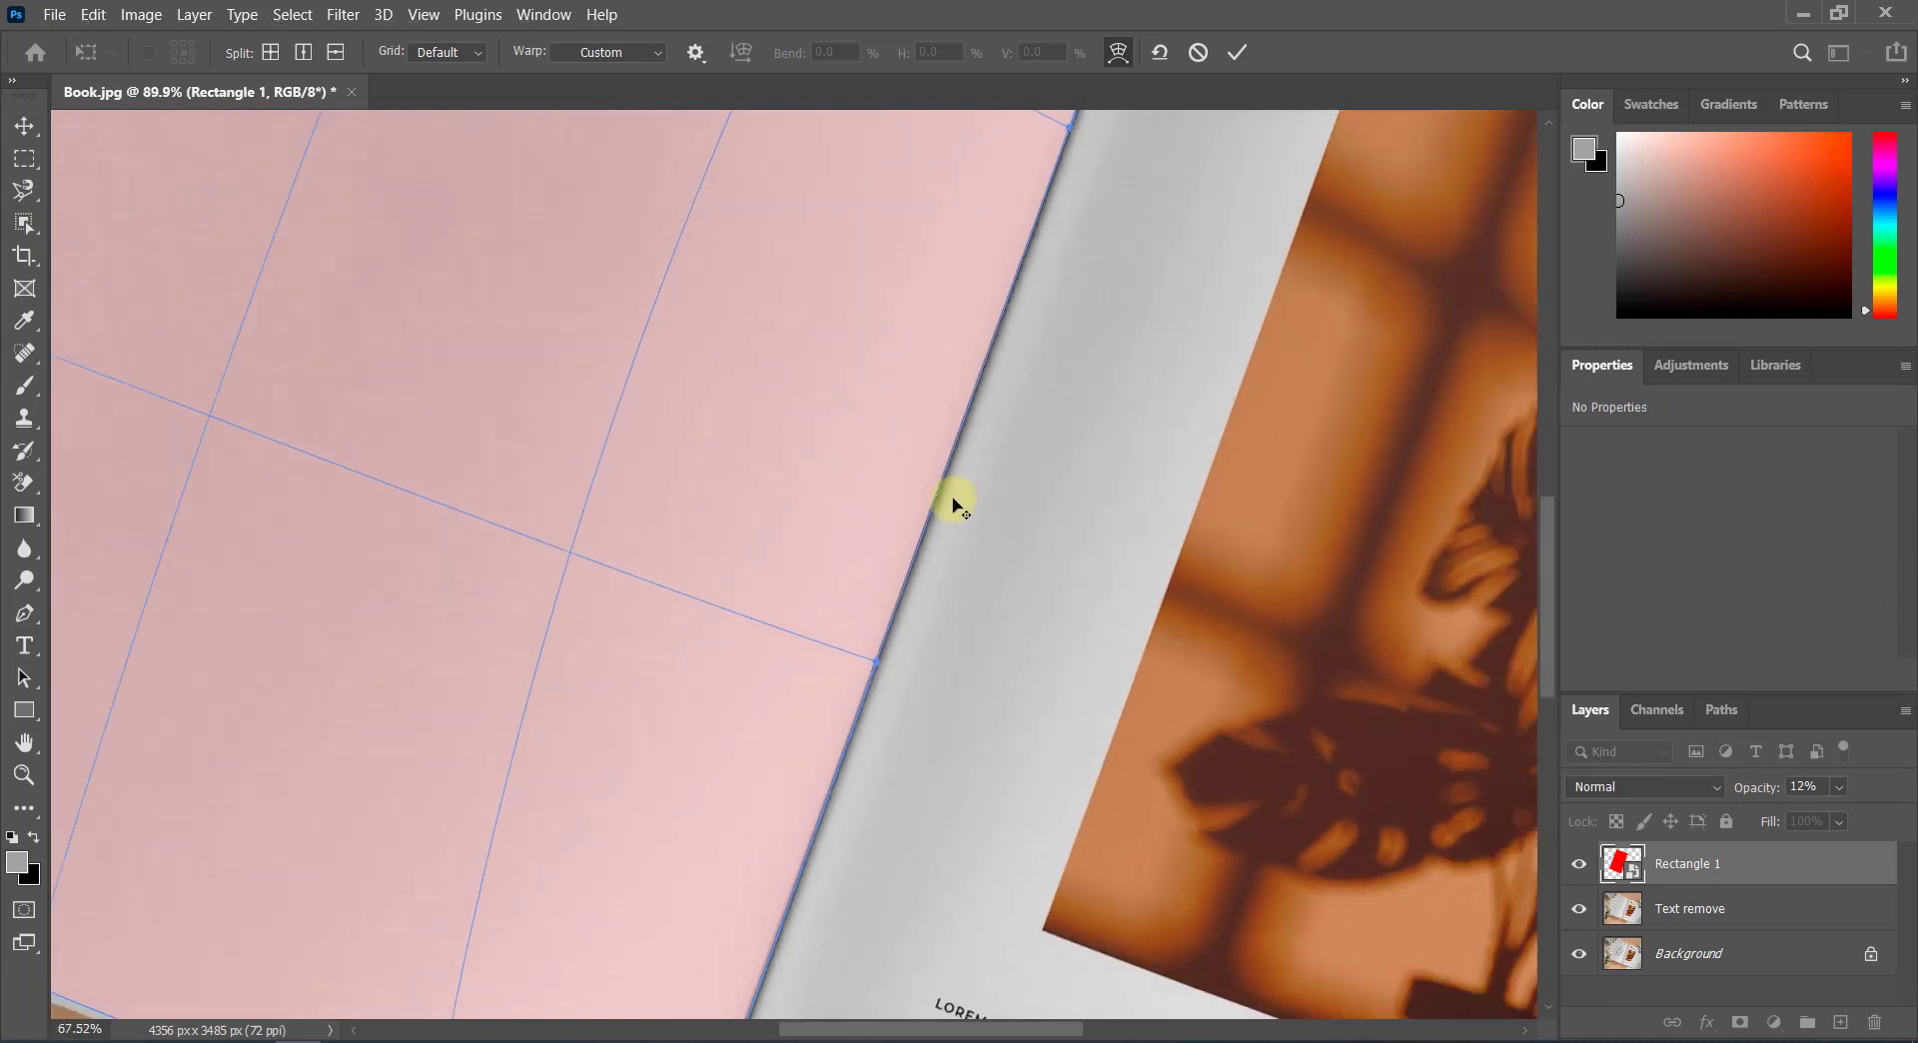
pyautogui.scroll(2, 387, 243)
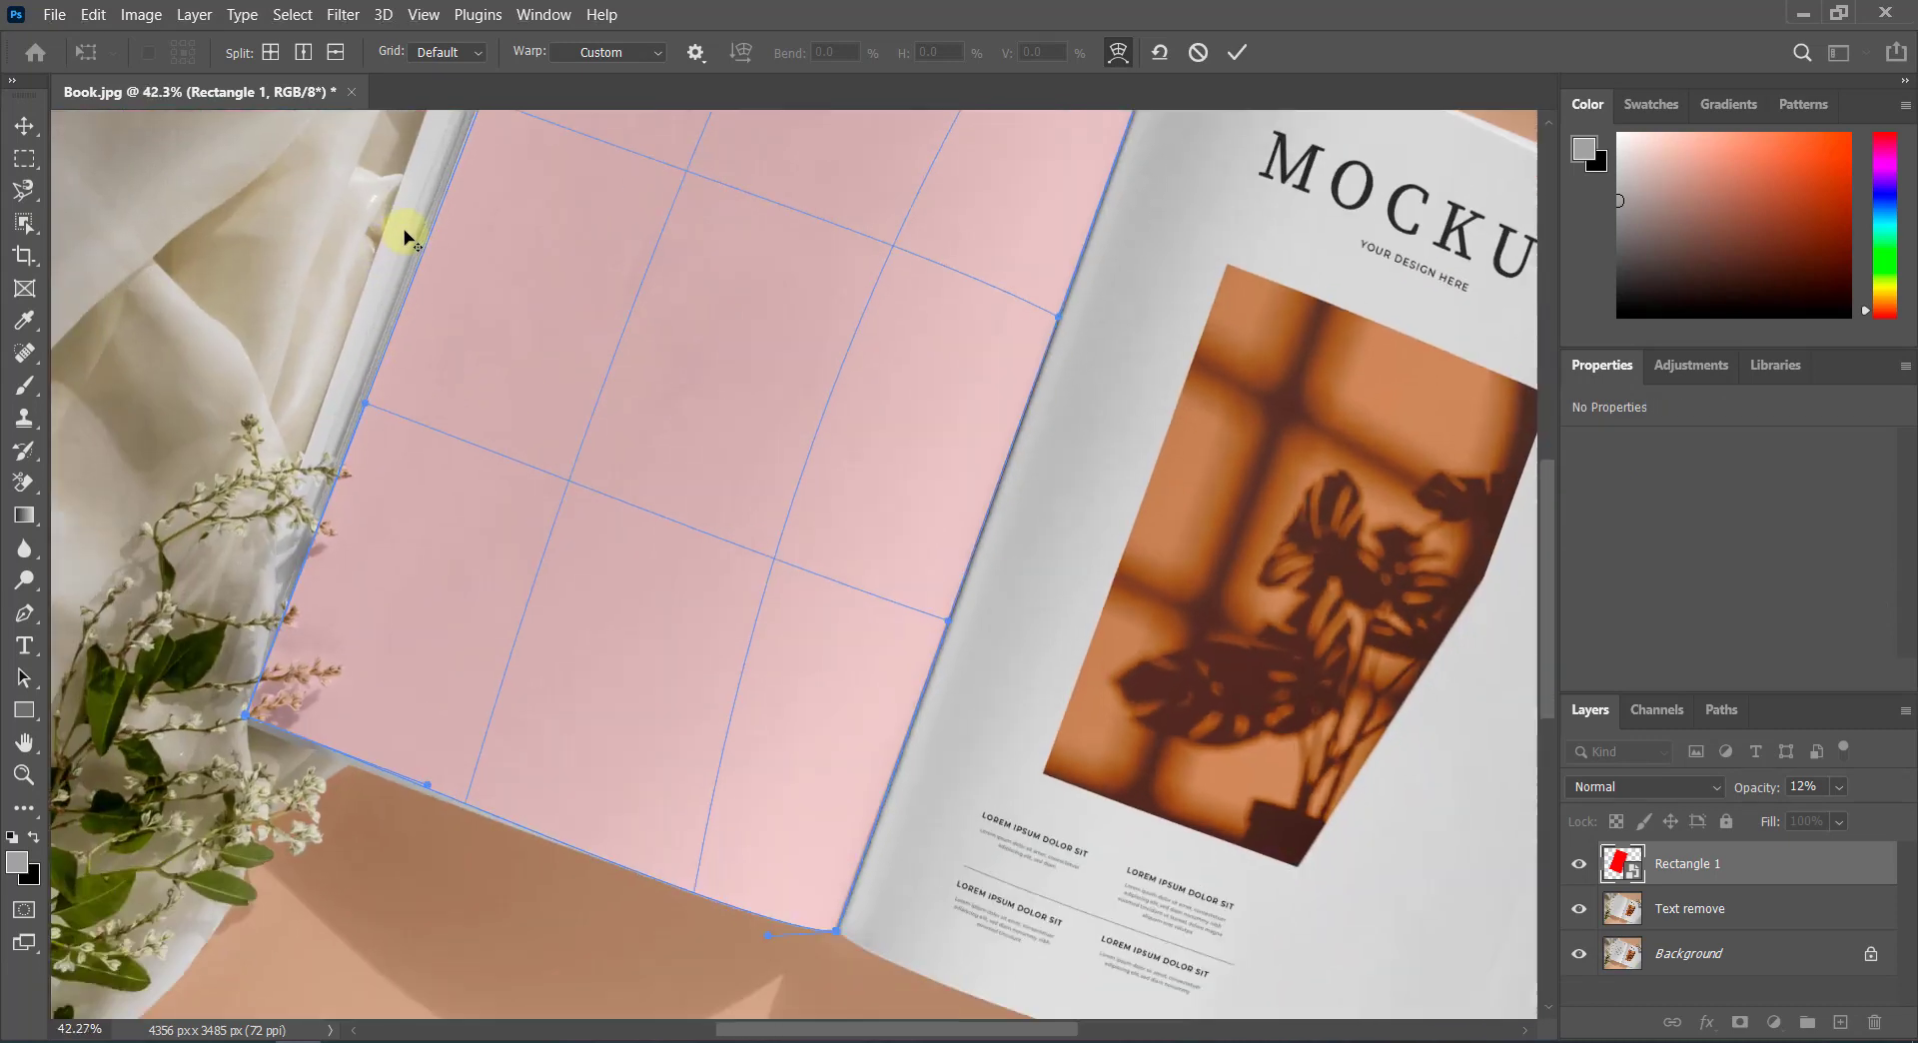
pyautogui.scroll(2, 398, 236)
pyautogui.scroll(2, 450, 235)
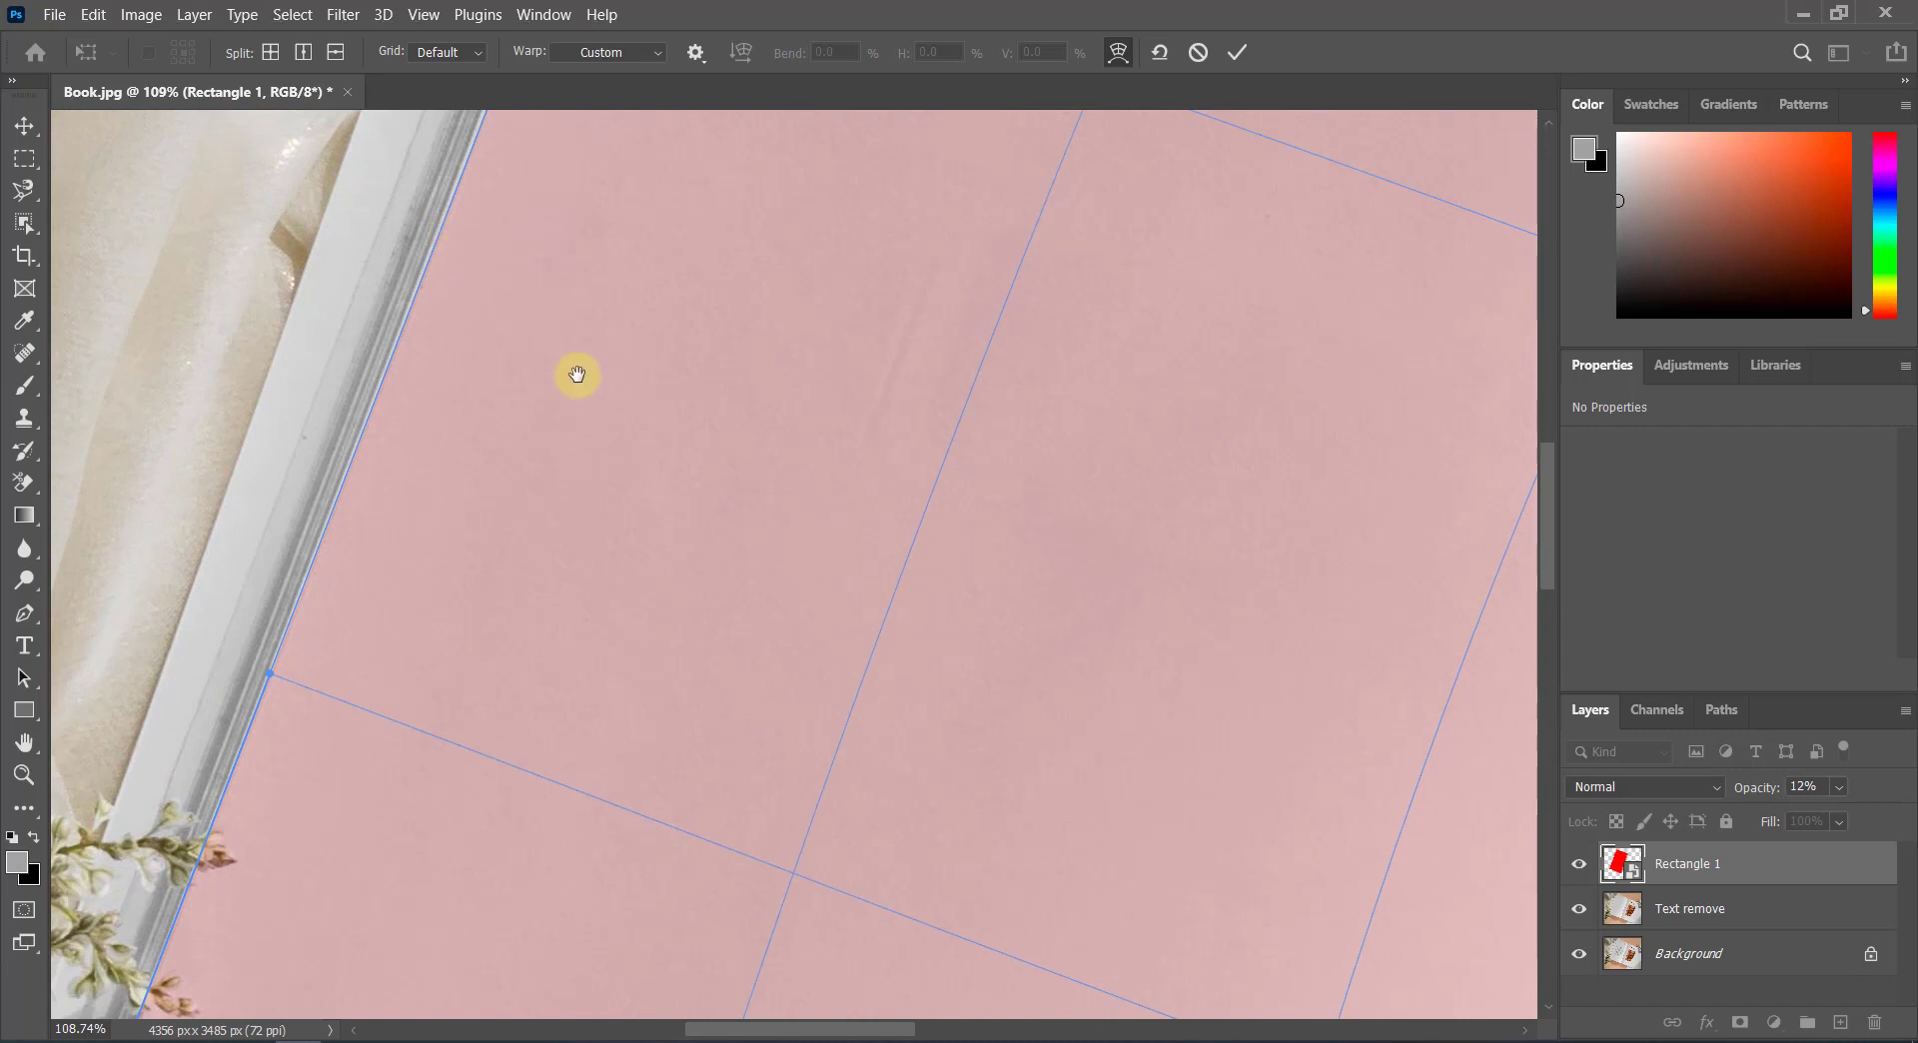
pyautogui.hscroll(-4, 577, 388)
pyautogui.scroll(-4, 599, 550)
pyautogui.scroll(3, 621, 705)
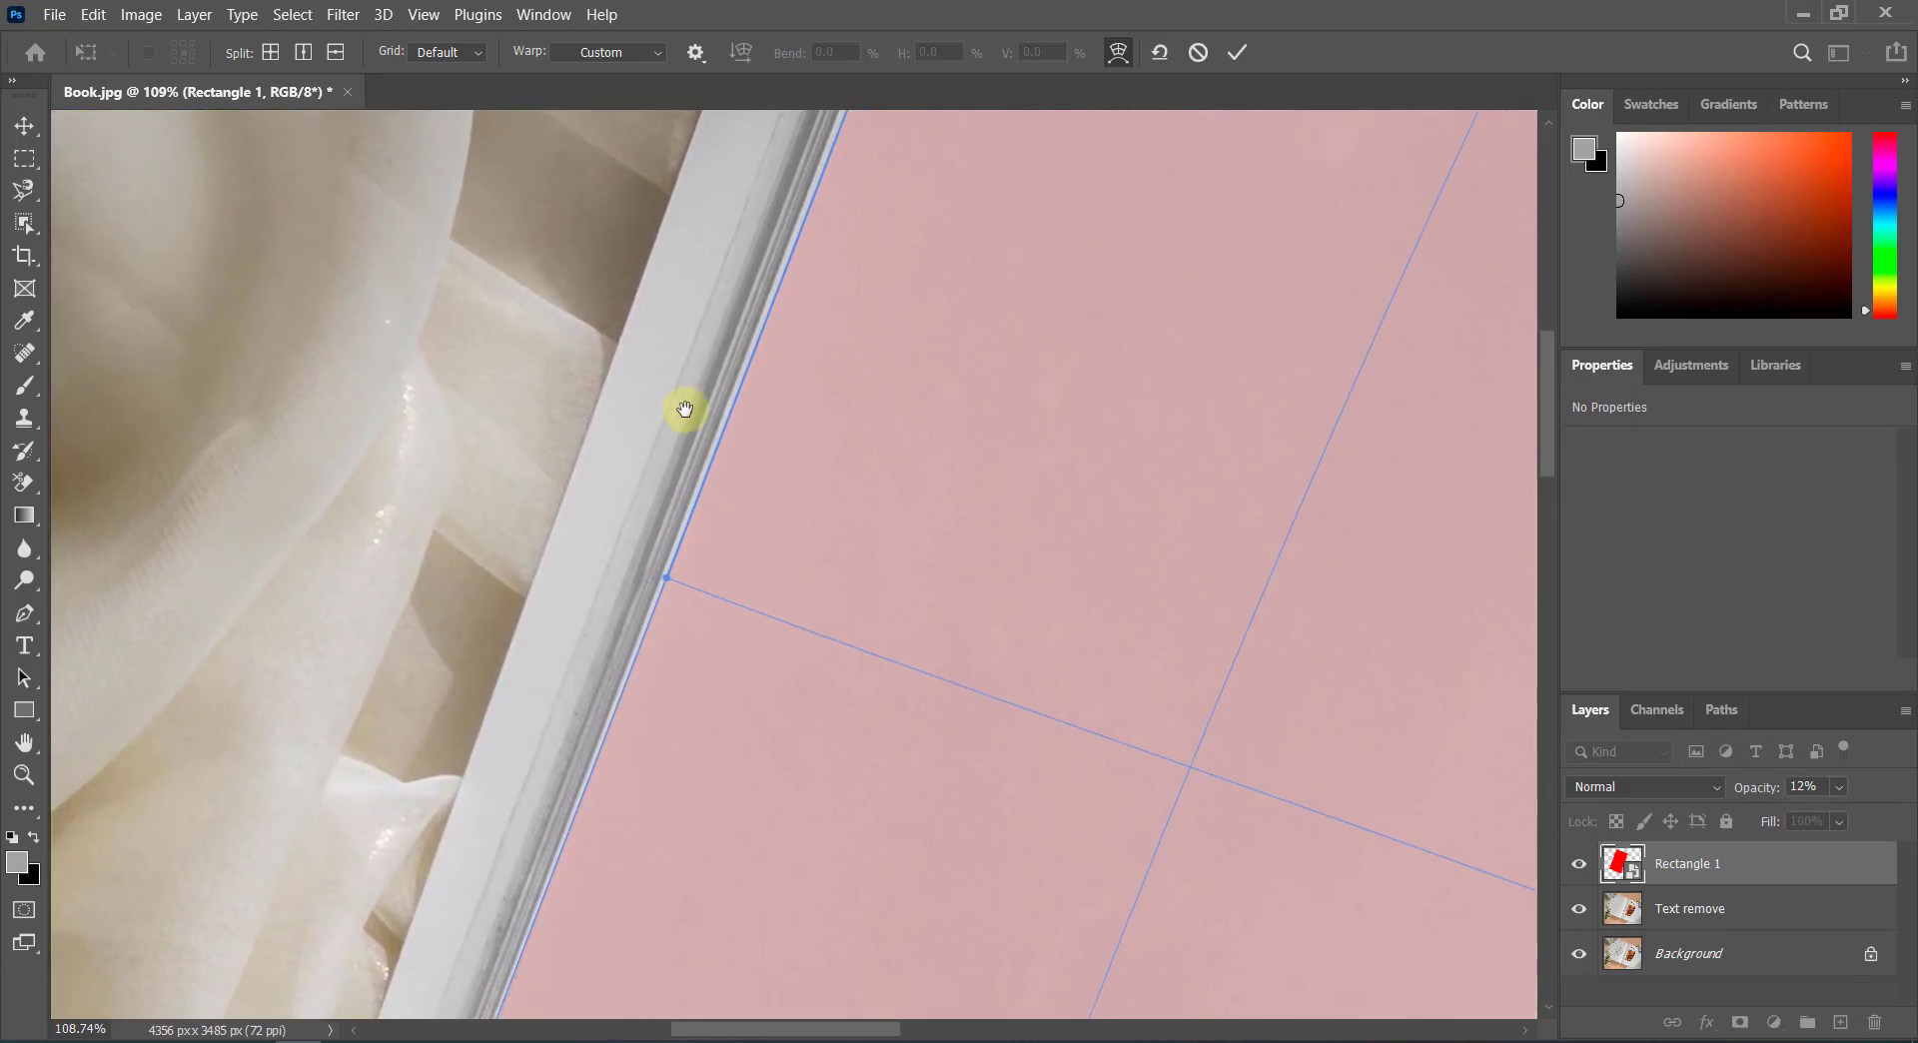
pyautogui.scroll(1, 589, 539)
pyautogui.scroll(3, 544, 677)
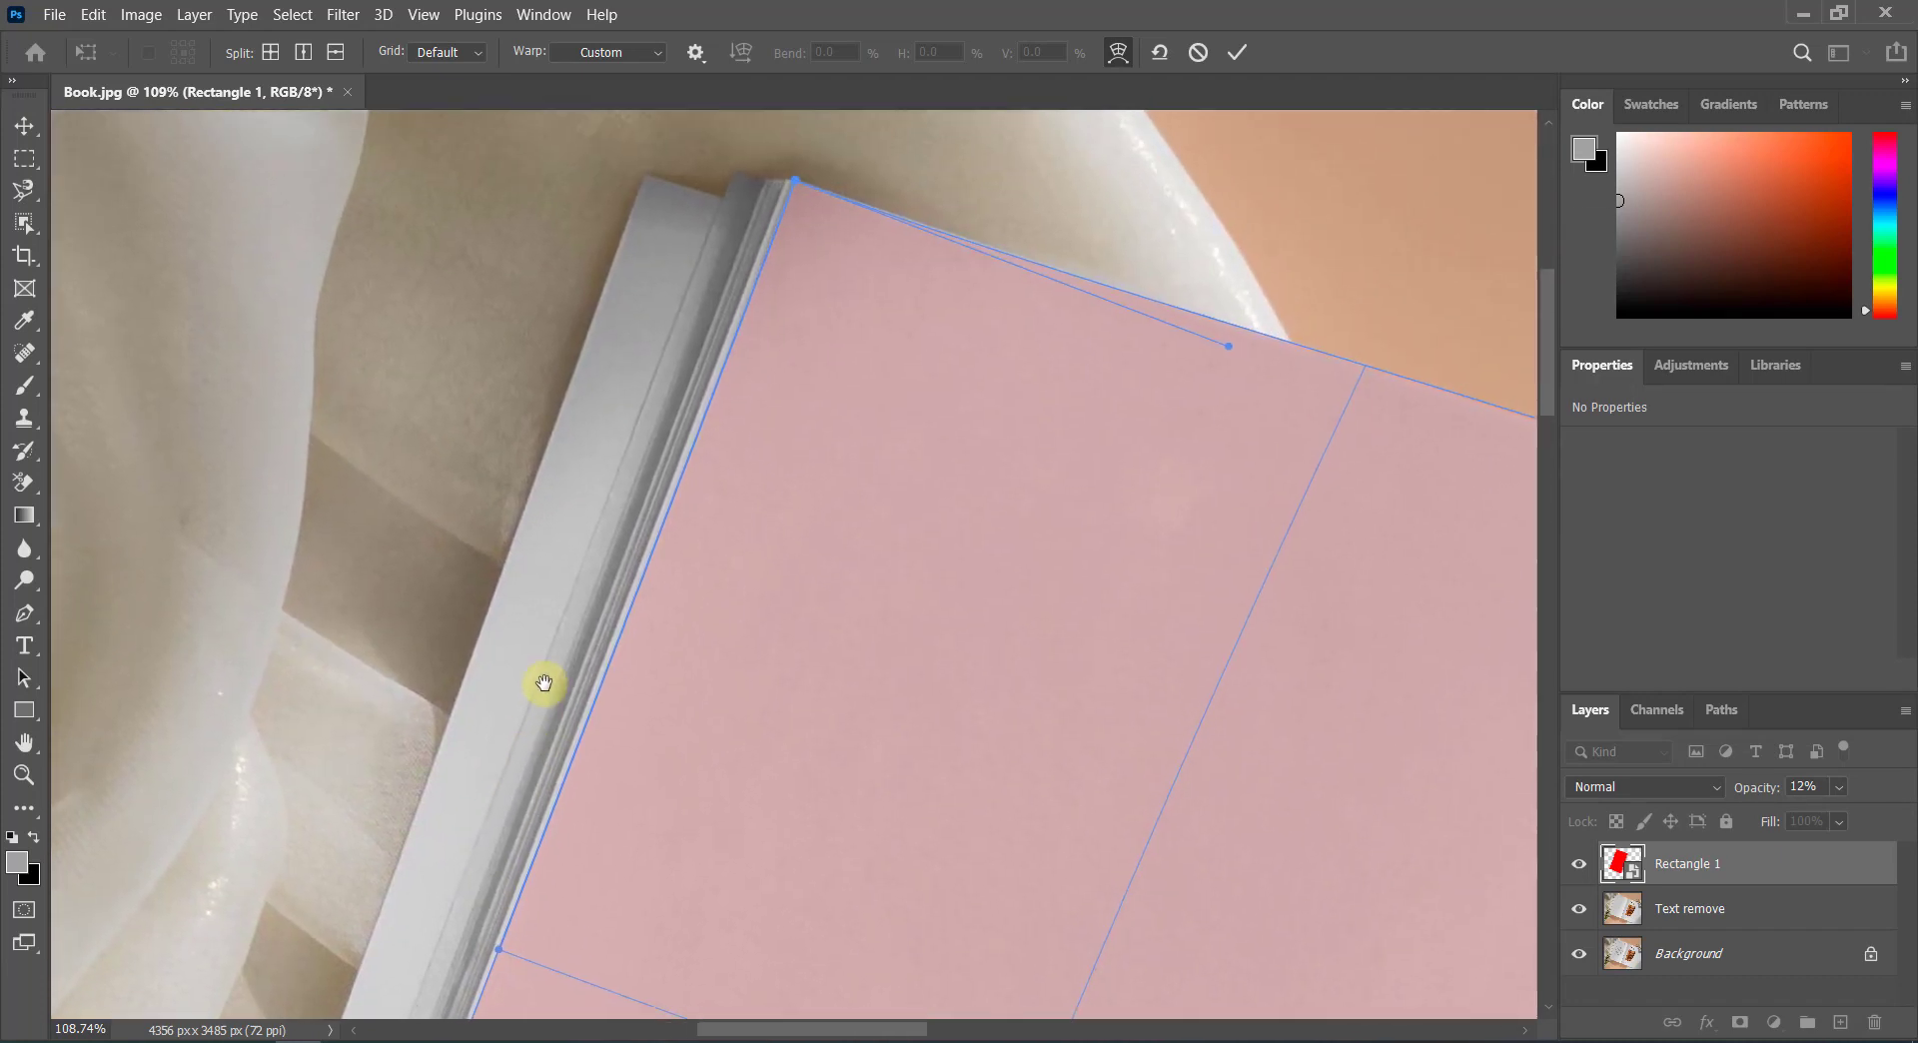
pyautogui.scroll(3, 600, 649)
pyautogui.scroll(-3, 668, 622)
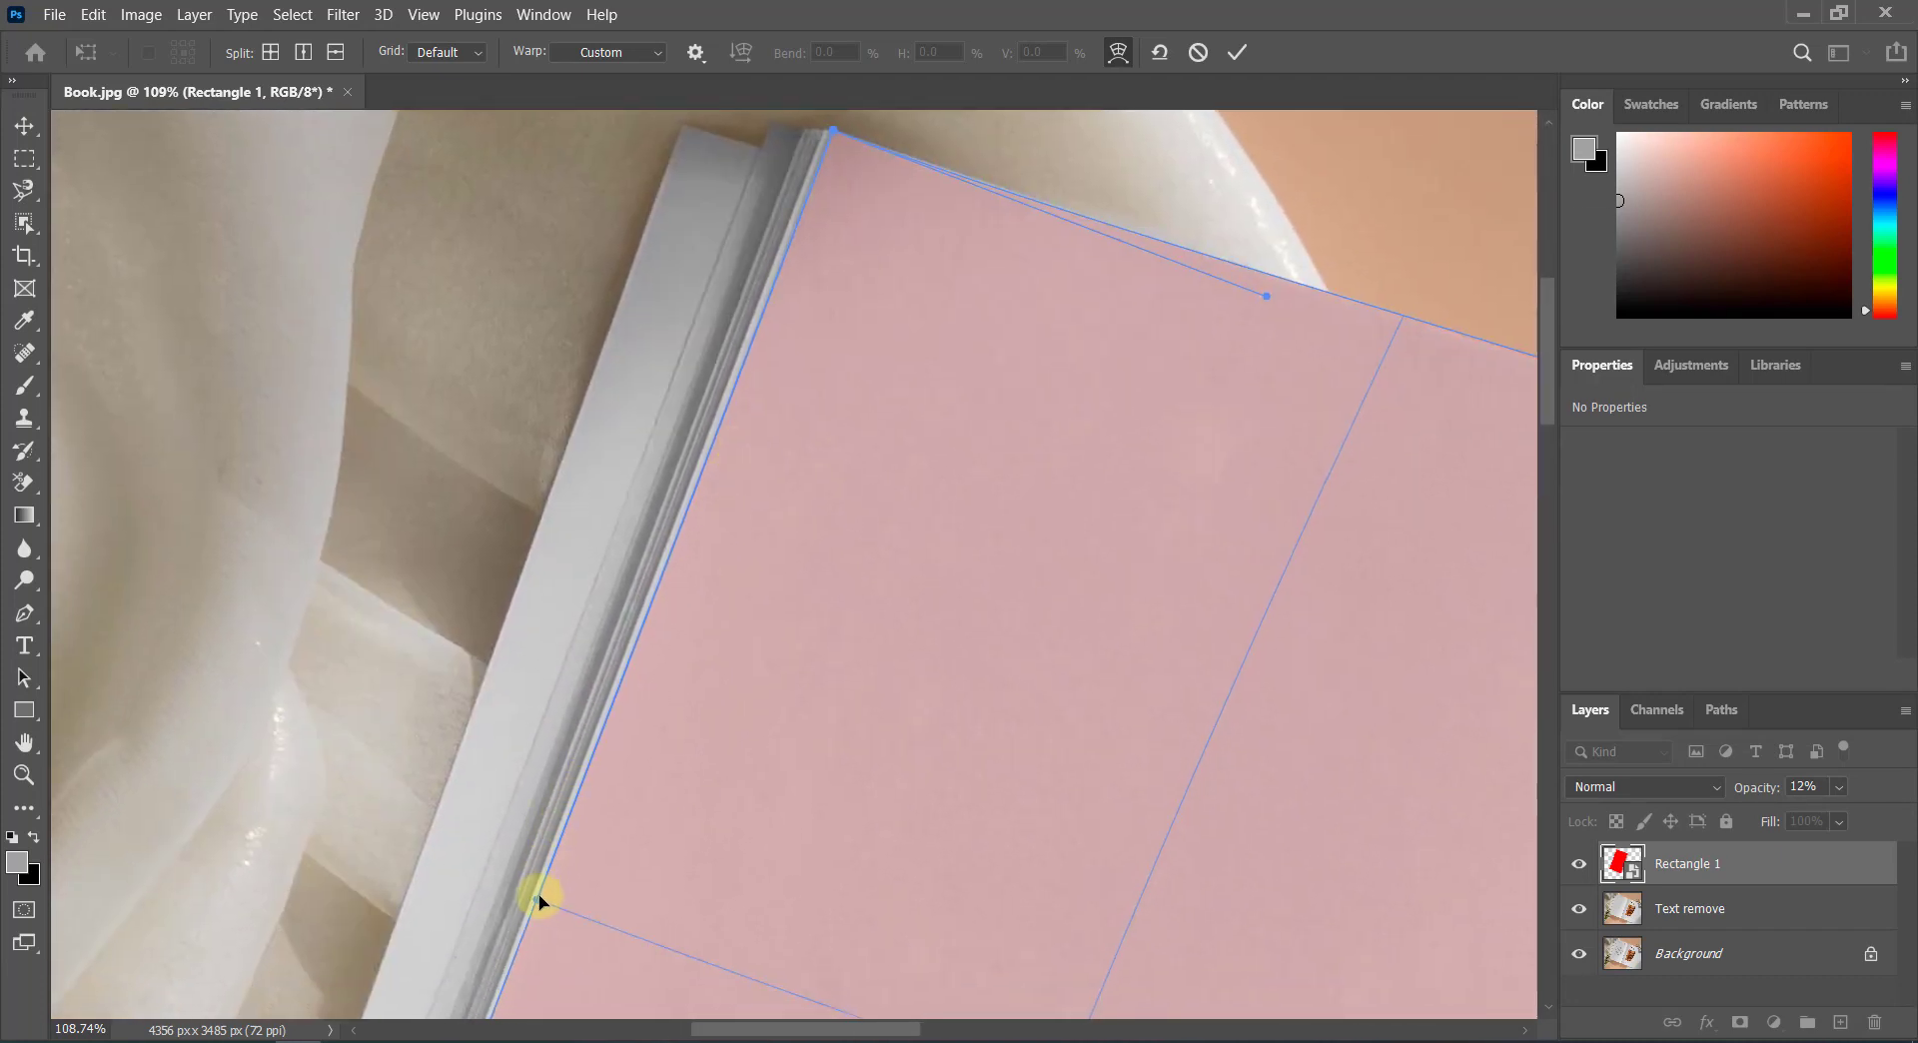
# Step: Align the warp's bottom-left and top-left corners exactly with the page edge
pyautogui.moveTo(535, 899); pyautogui.dragTo(526, 897)
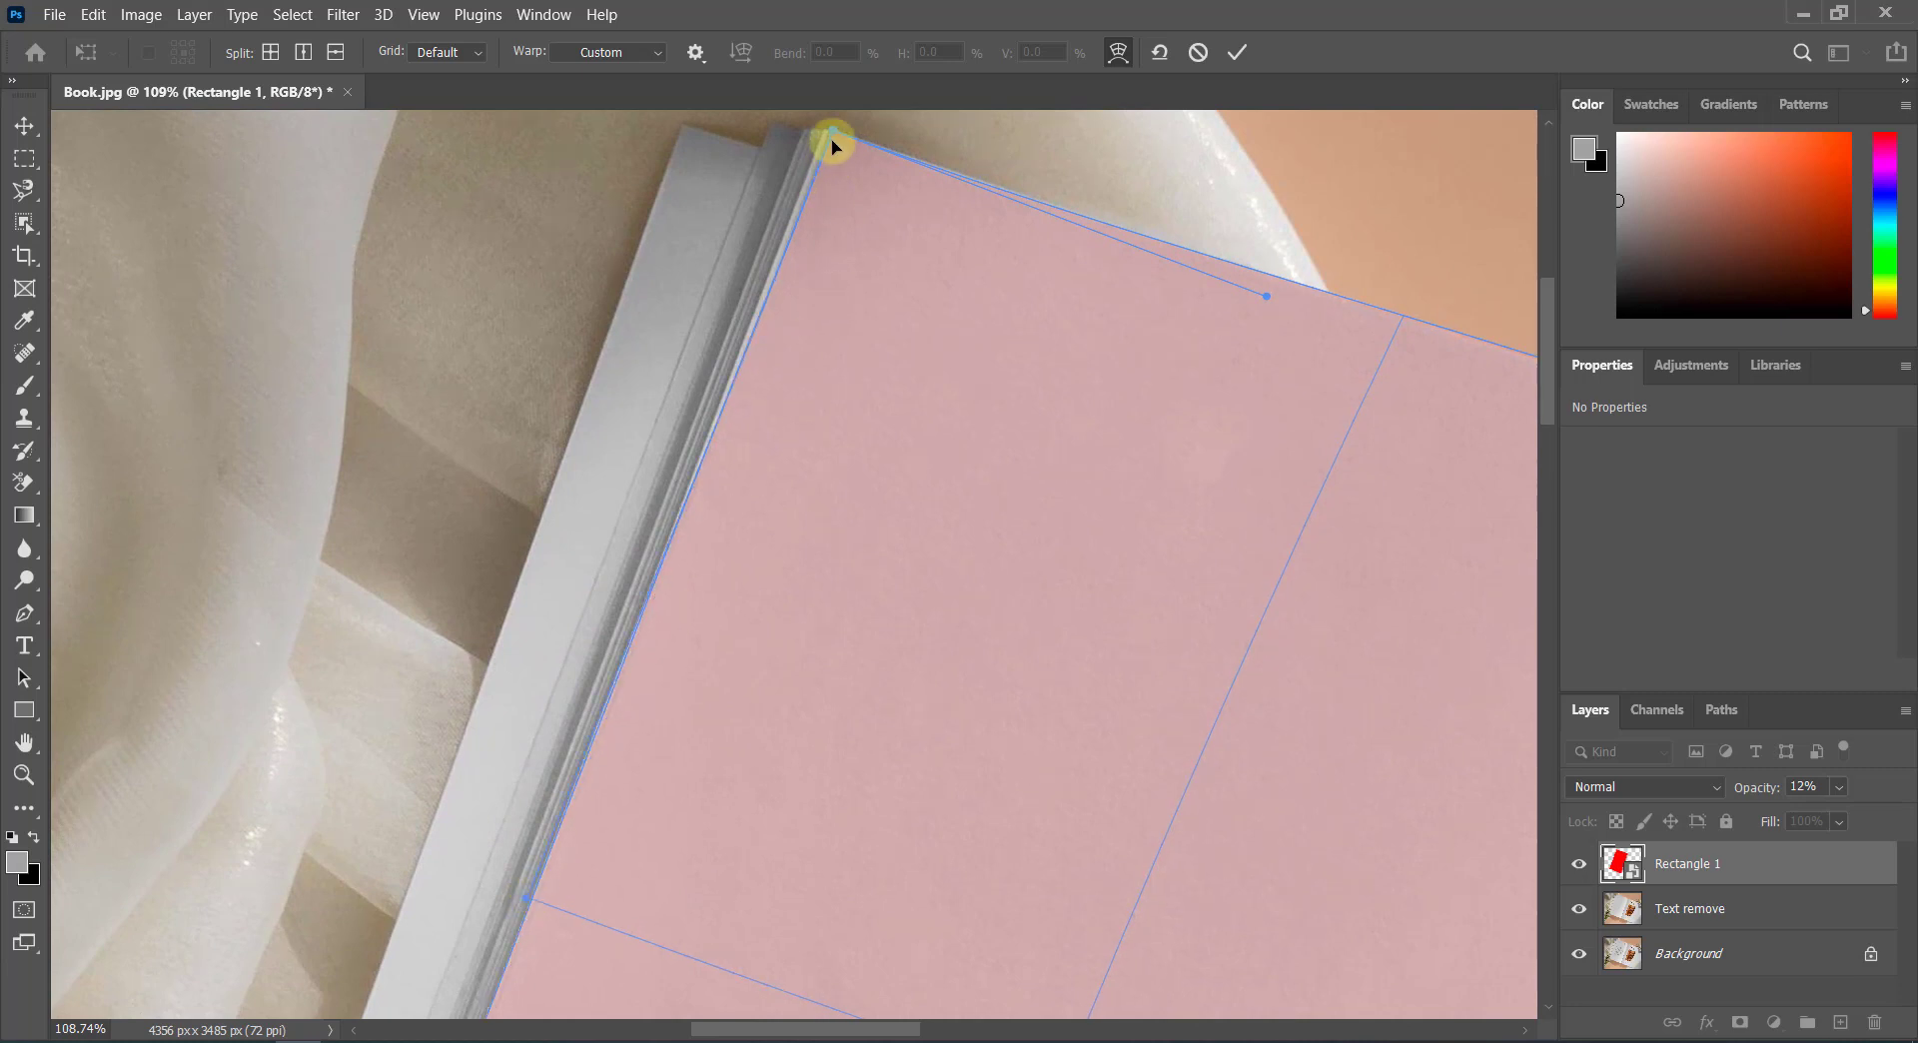
pyautogui.moveTo(832, 141); pyautogui.dragTo(831, 129)
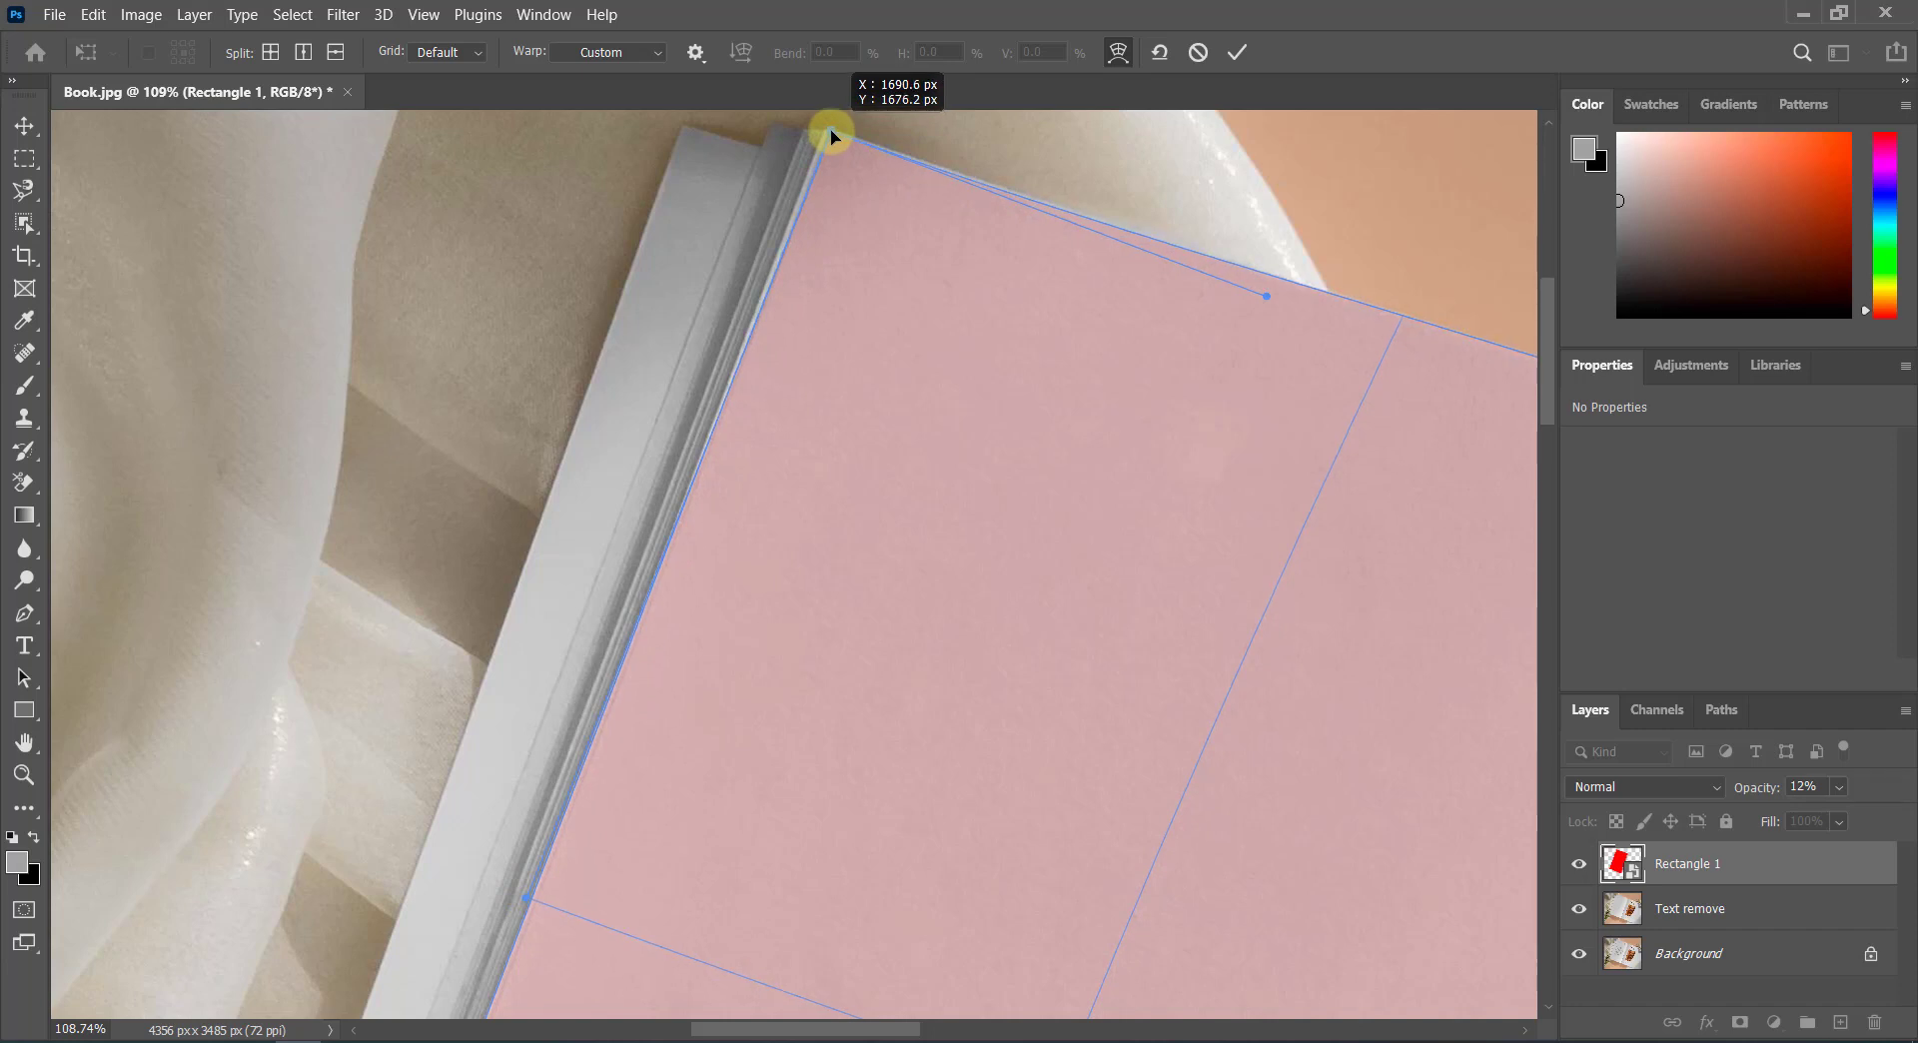
pyautogui.moveTo(830, 129); pyautogui.dragTo(830, 129)
pyautogui.scroll(-6, 849, 440)
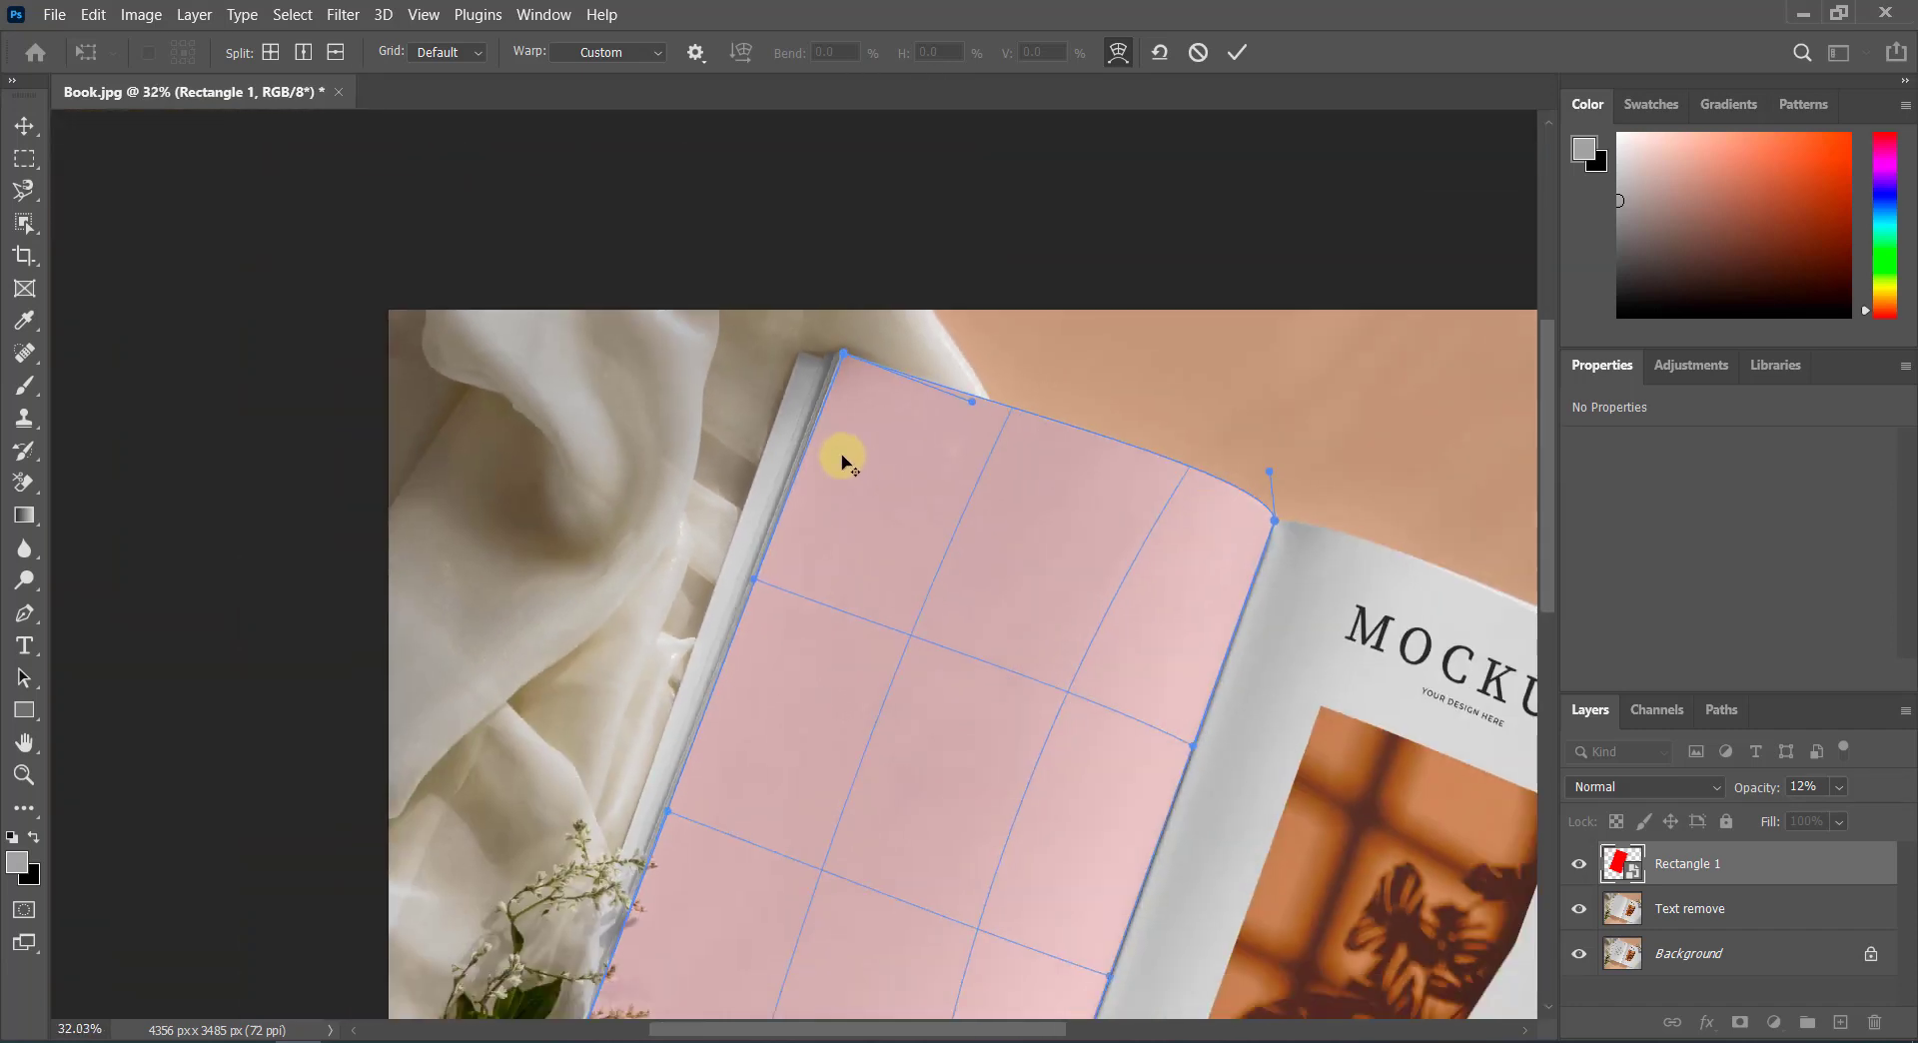
# Step: Commit the warp, add a layer mask to Rectangle 1, and confirm black as the painting colour
pyautogui.click(1236, 53)
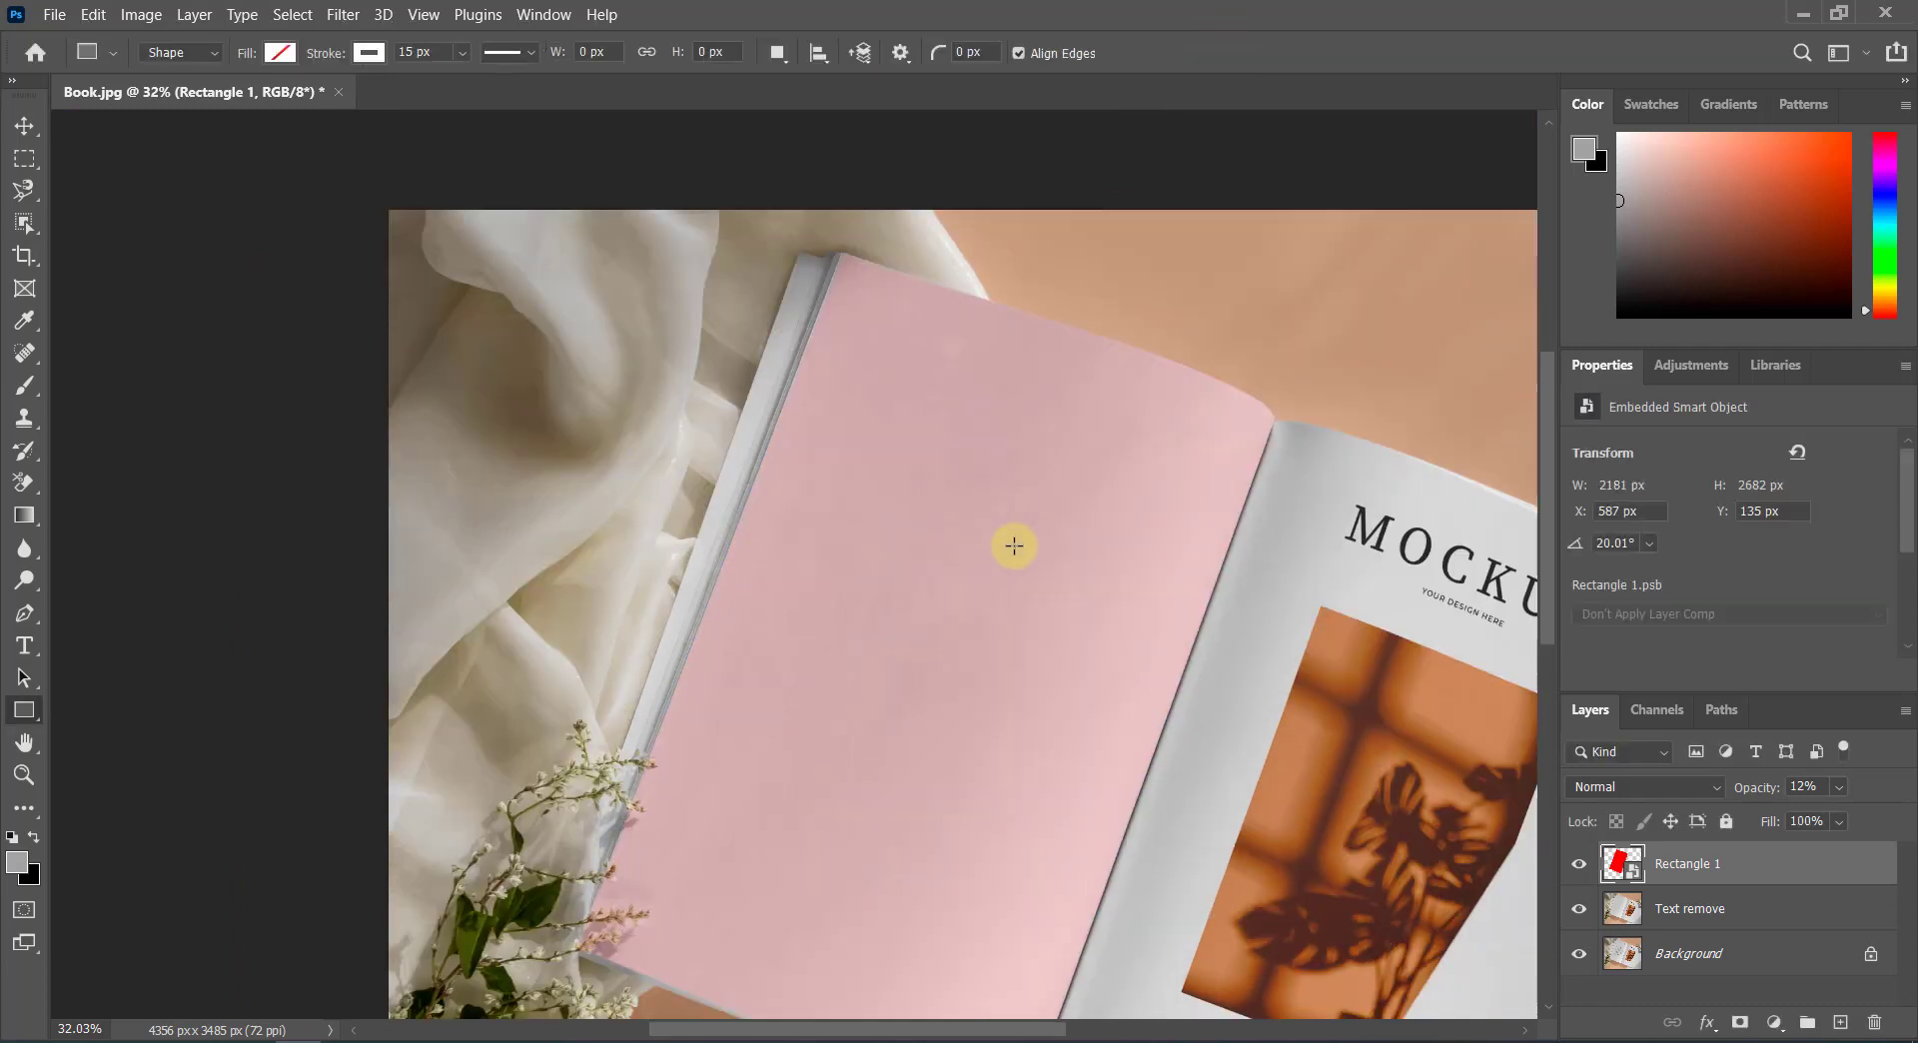
pyautogui.scroll(-2, 905, 608)
pyautogui.scroll(-2, 849, 629)
pyautogui.scroll(-1, 799, 649)
pyautogui.scroll(1, 613, 664)
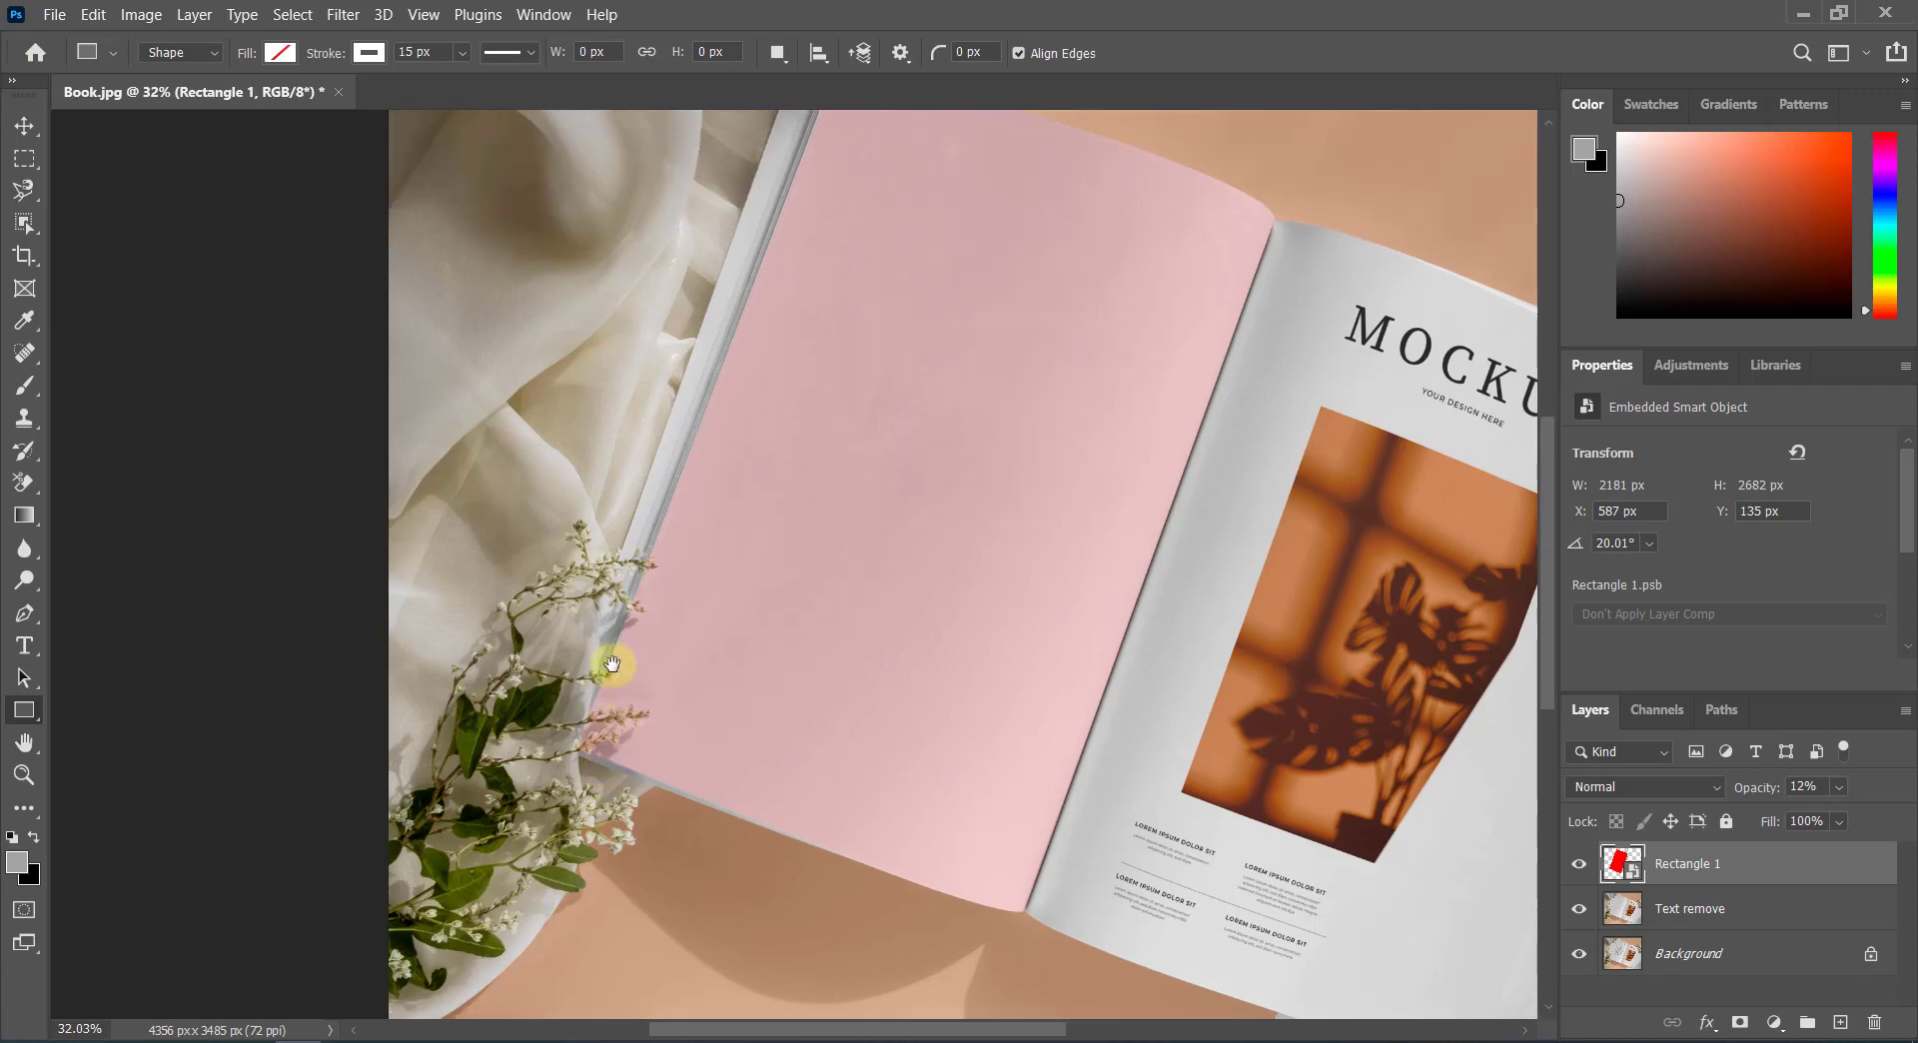
pyautogui.scroll(-1, 613, 667)
pyautogui.scroll(2, 613, 668)
pyautogui.scroll(2, 620, 599)
pyautogui.scroll(1, 621, 556)
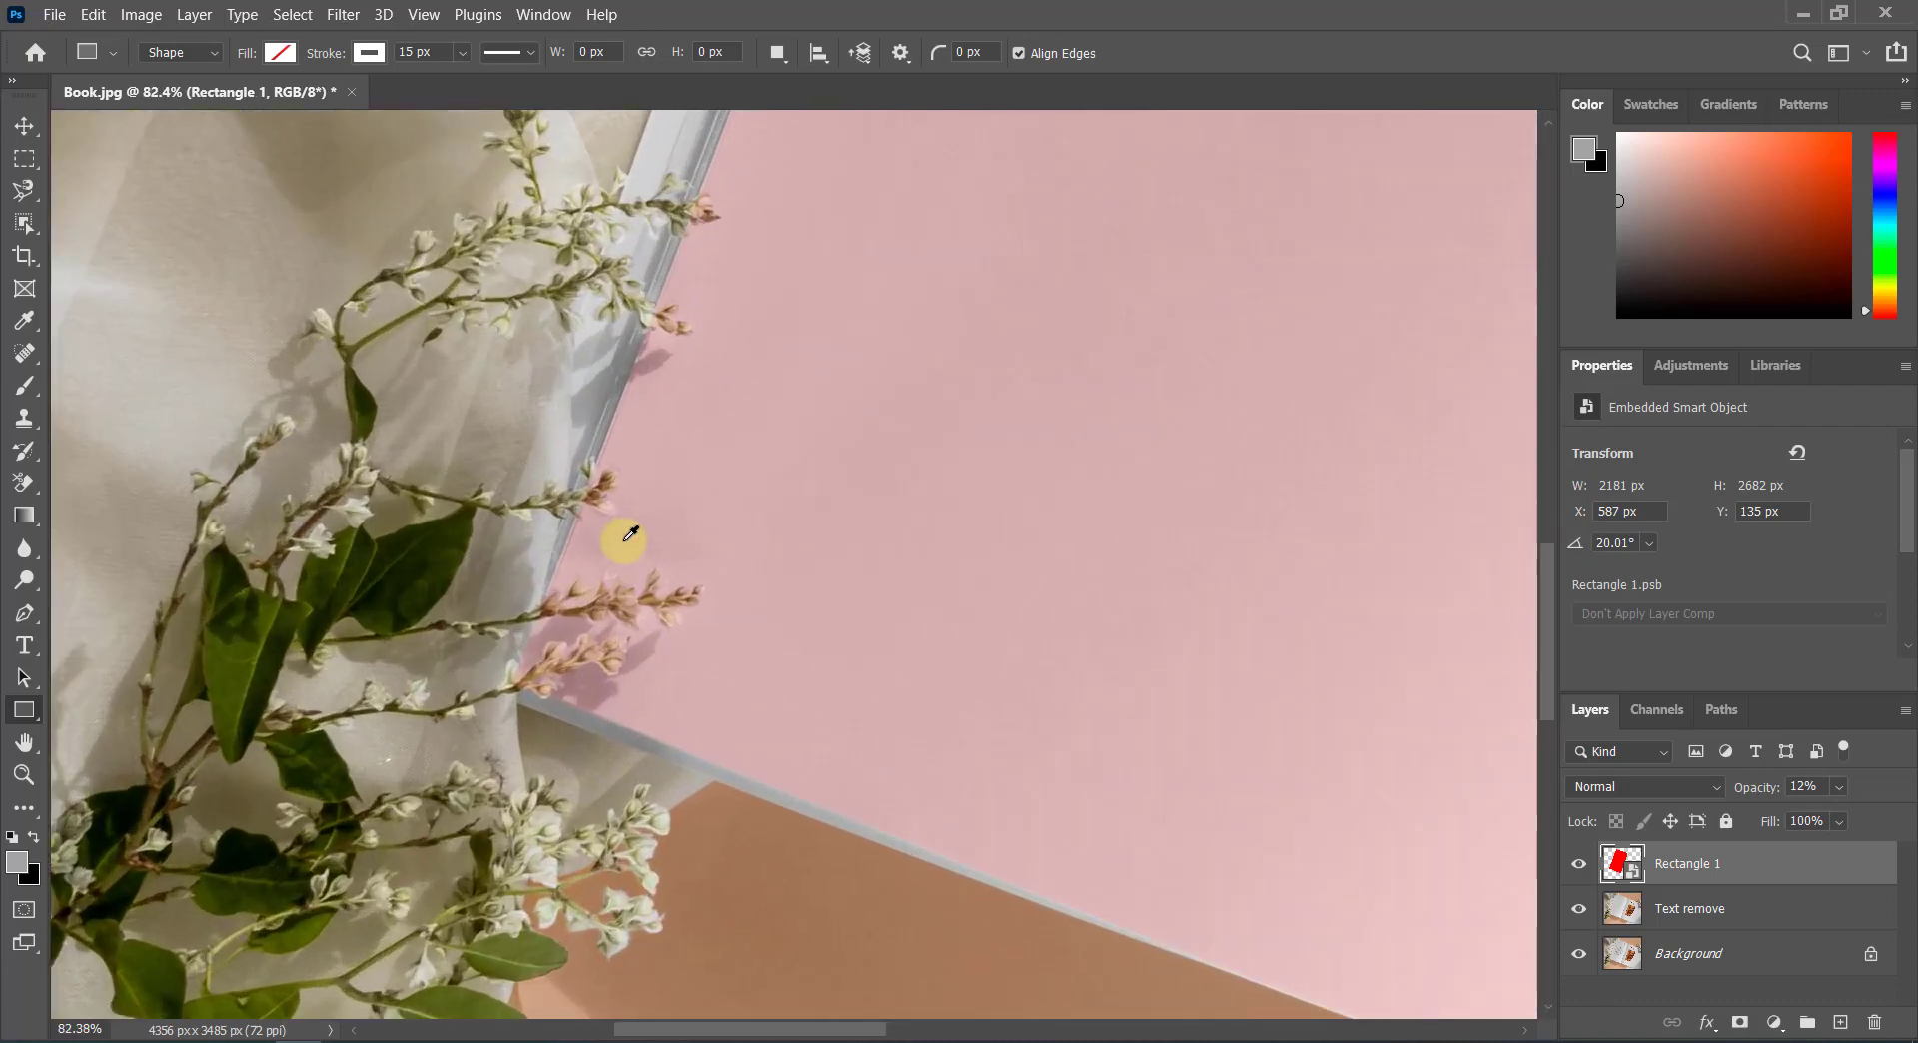
pyautogui.scroll(2, 629, 529)
pyautogui.scroll(1, 645, 480)
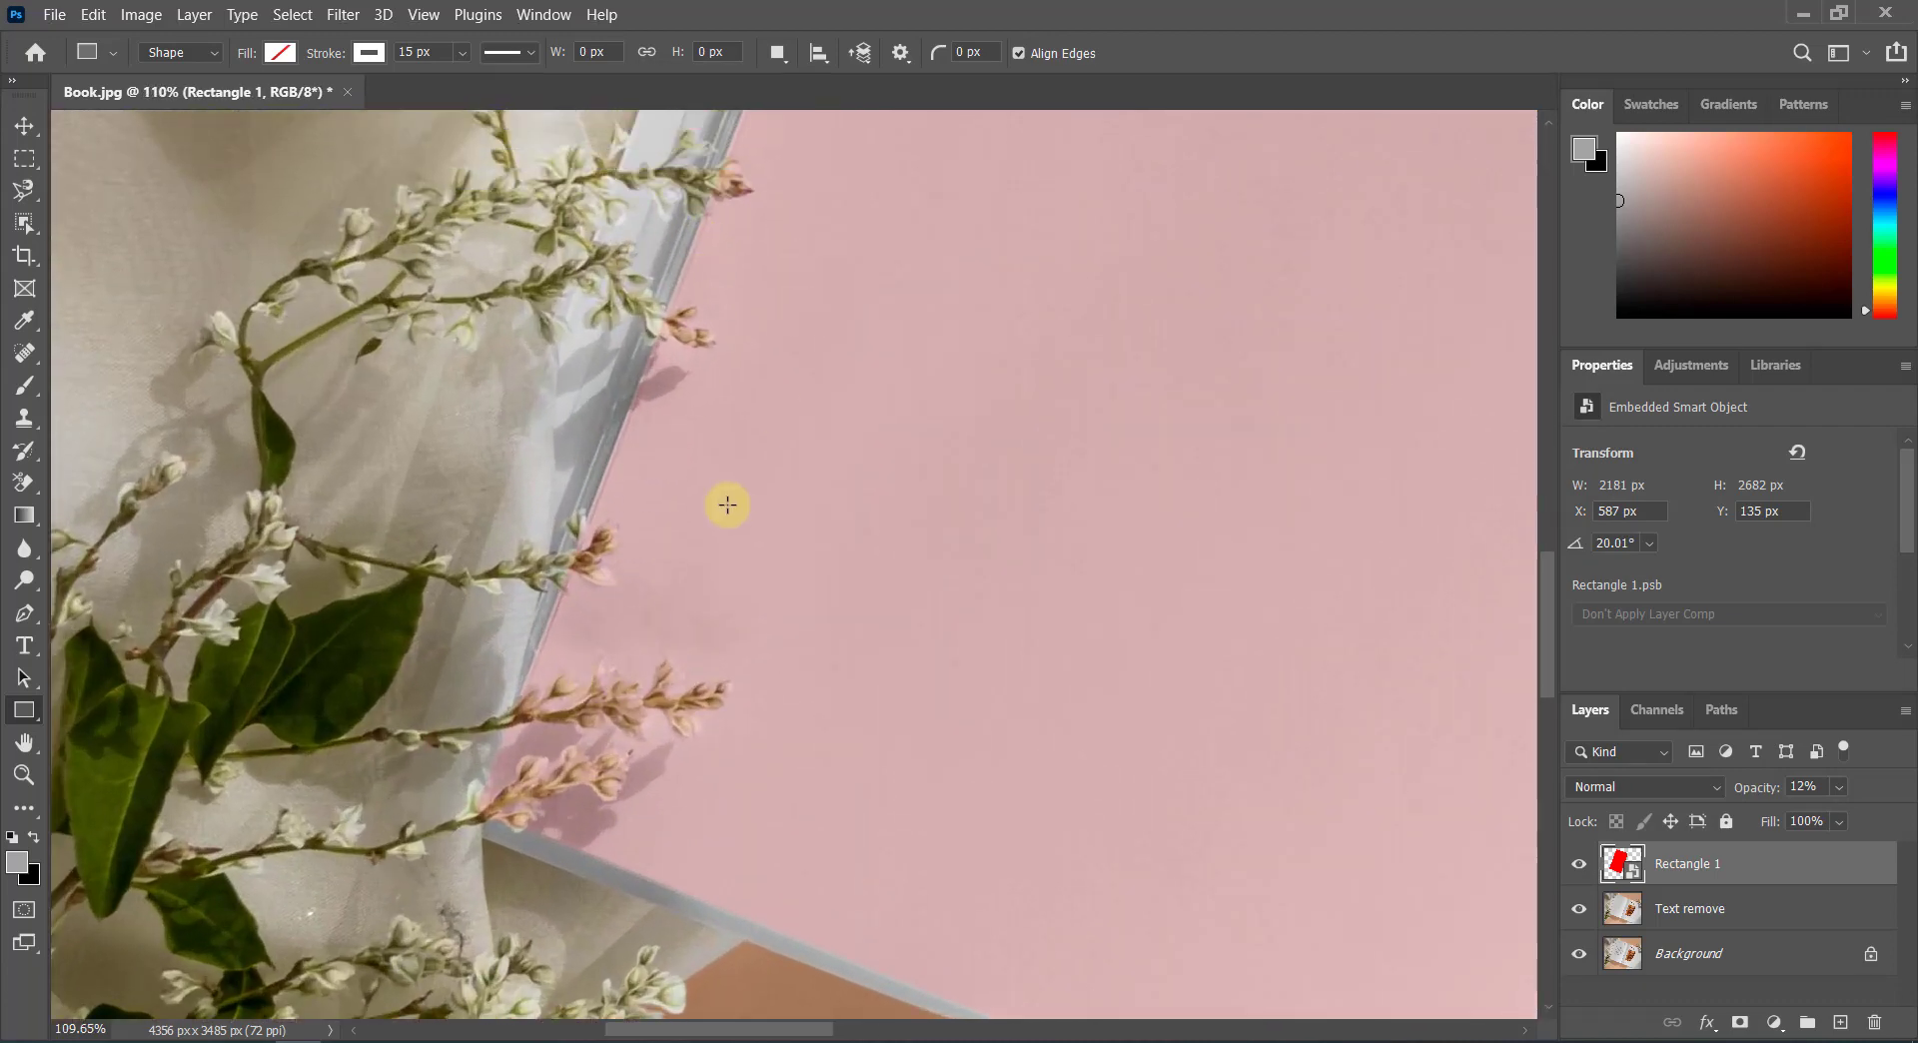
pyautogui.click(1742, 1024)
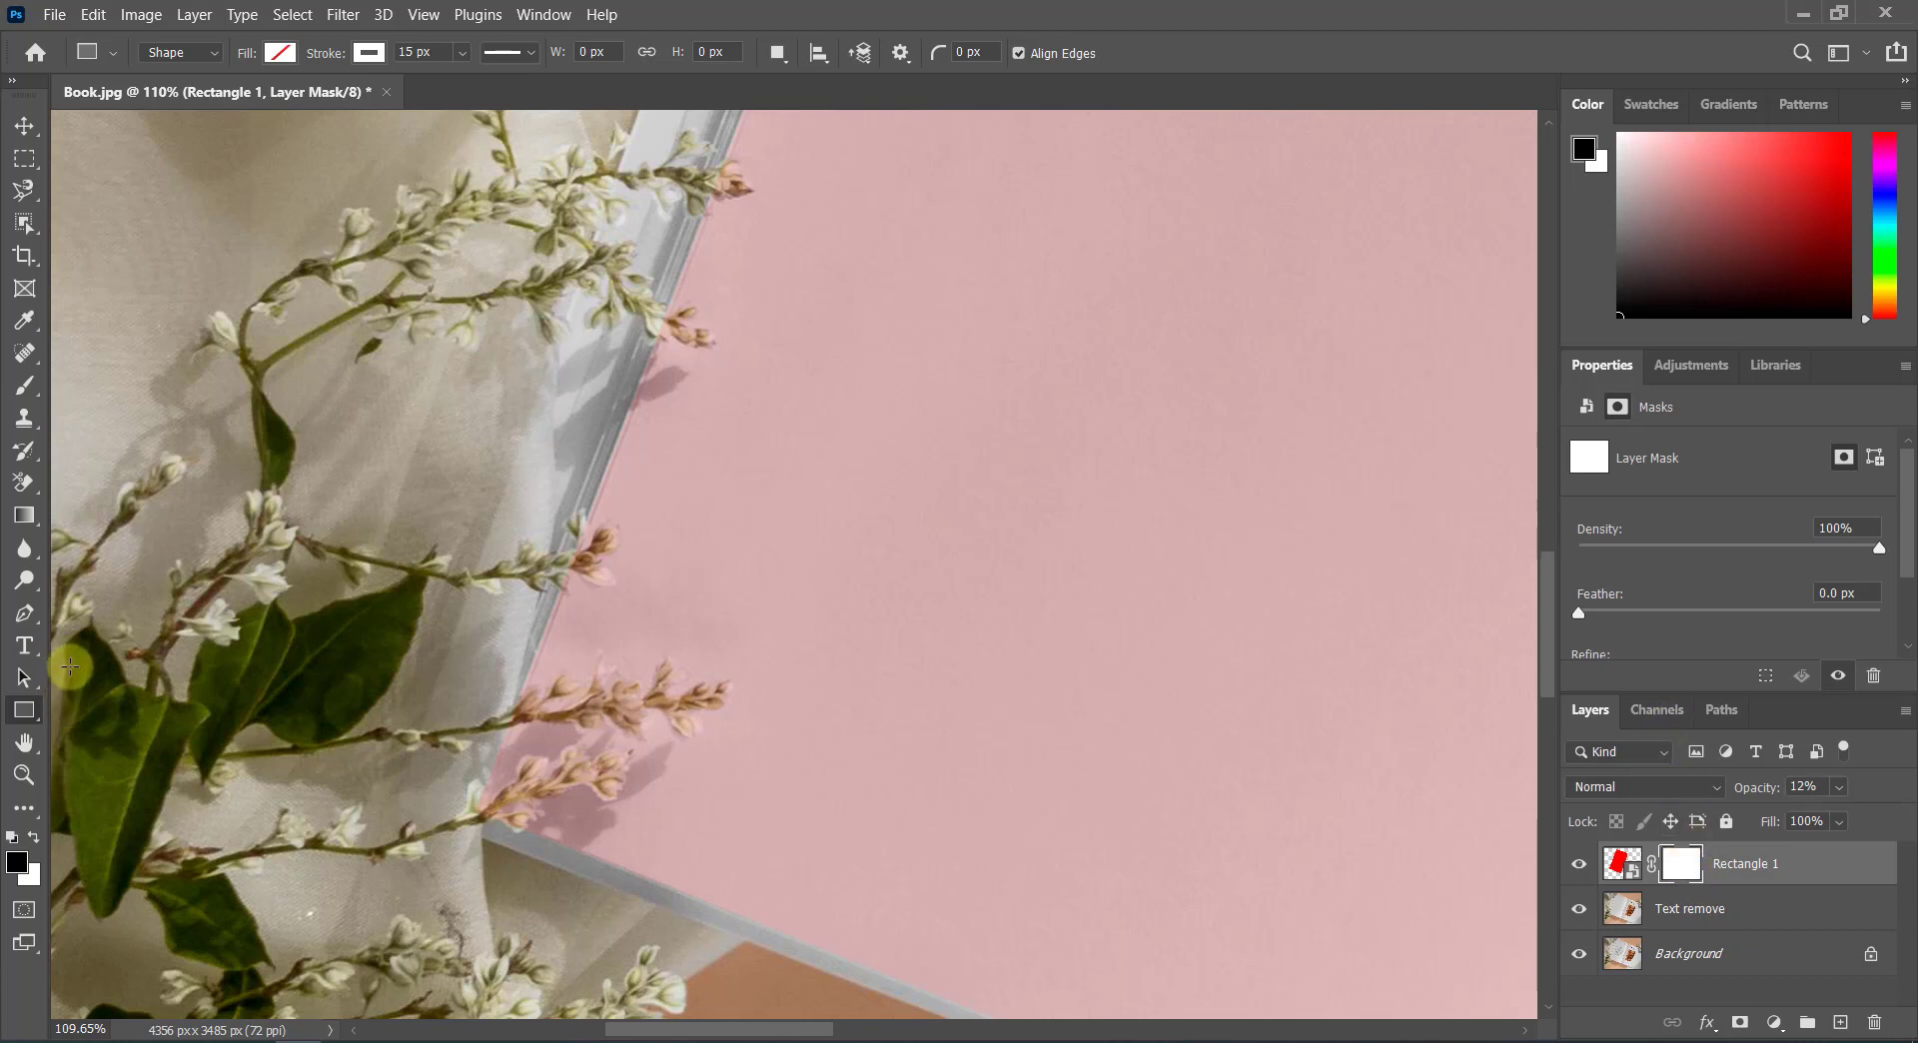
pyautogui.click(24, 386)
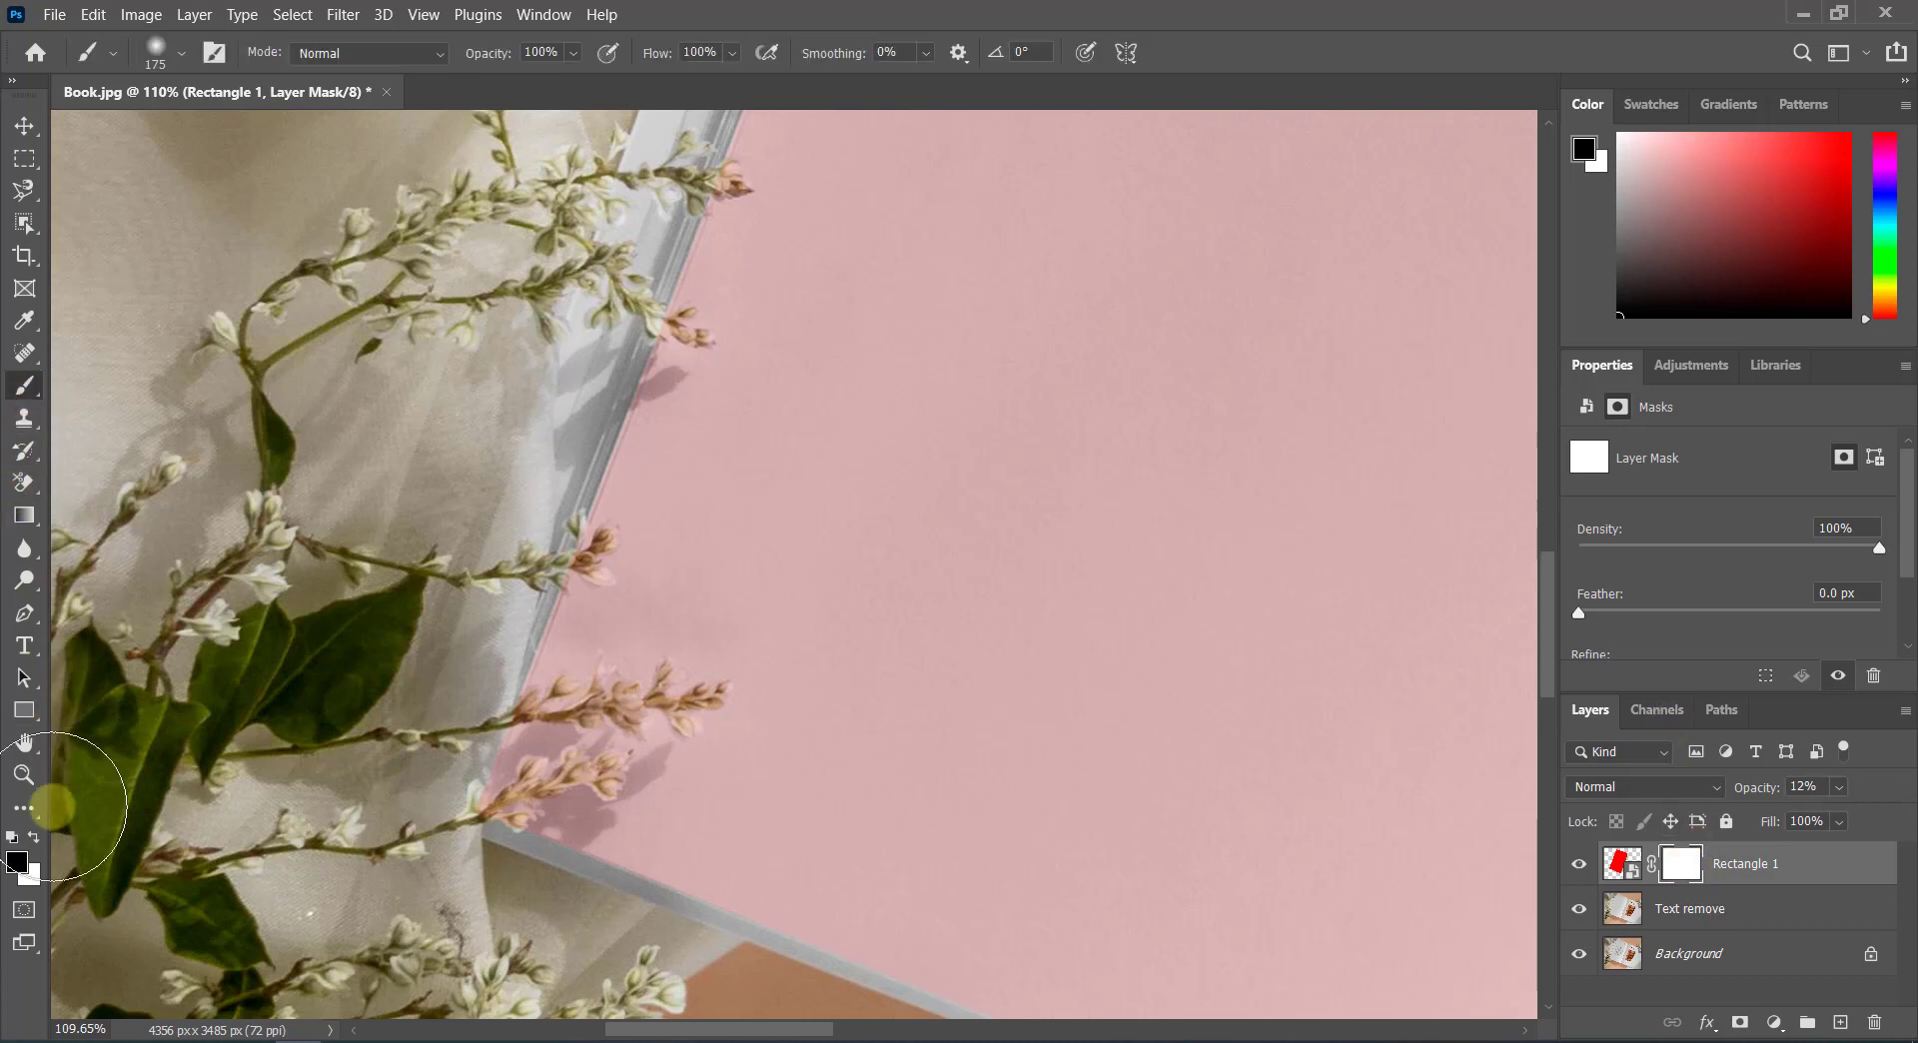
pyautogui.click(18, 865)
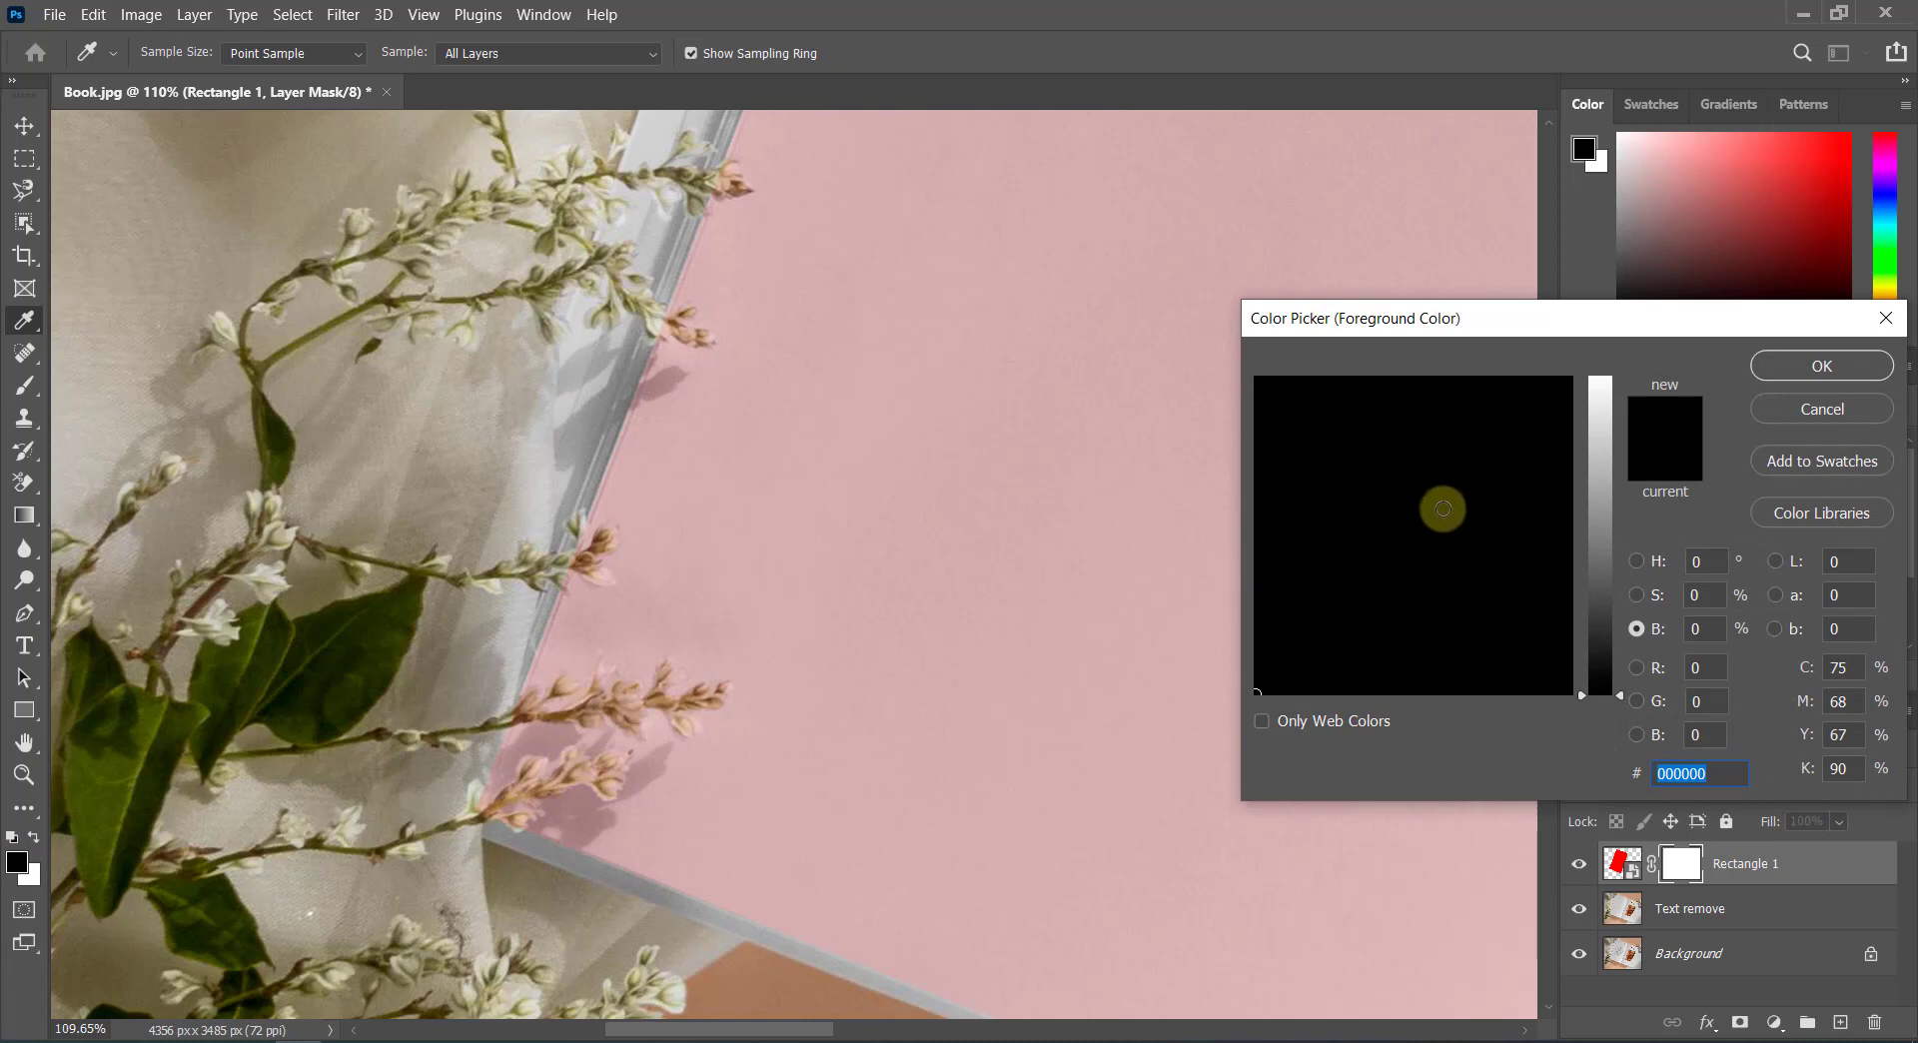
pyautogui.click(1859, 366)
# Step: Shrink the brush and paint black on the mask over the leaf tip and bud
pyautogui.scroll(2, 621, 470)
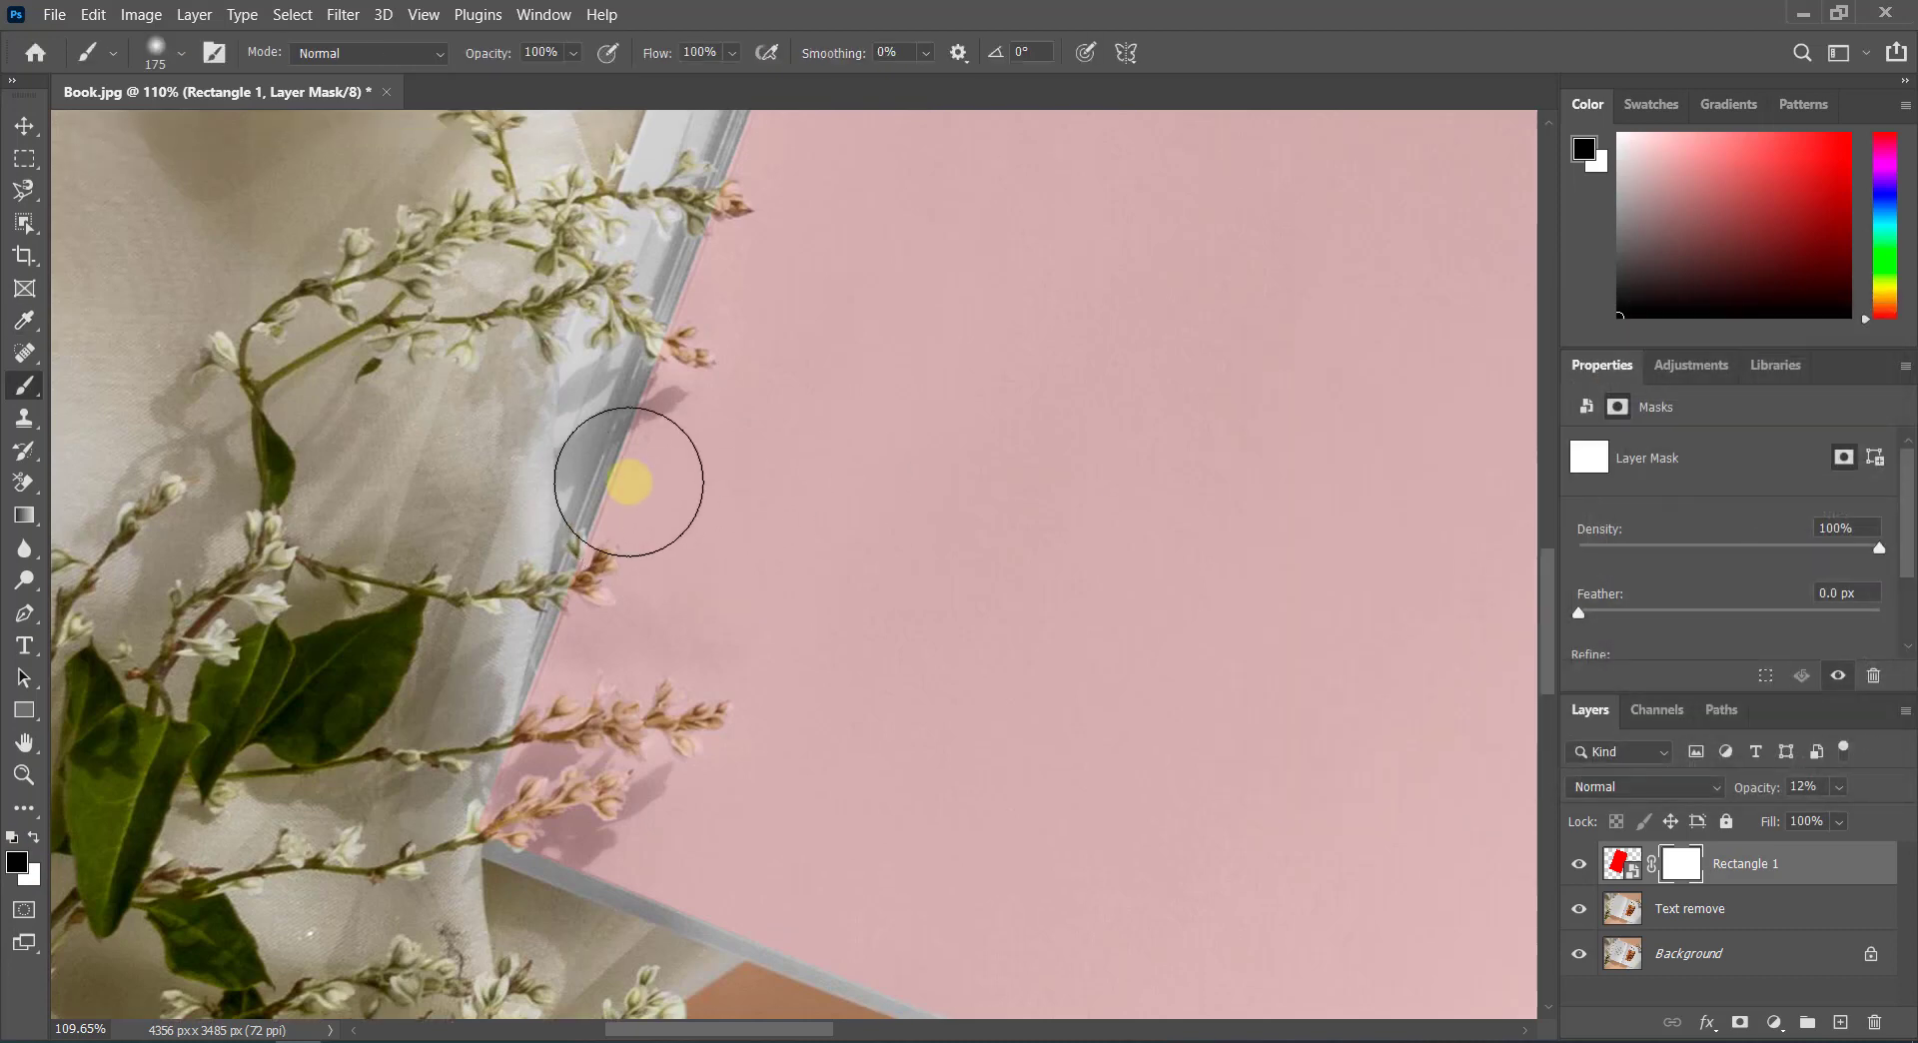
pyautogui.scroll(3, 663, 308)
pyautogui.scroll(3, 714, 300)
pyautogui.scroll(3, 679, 300)
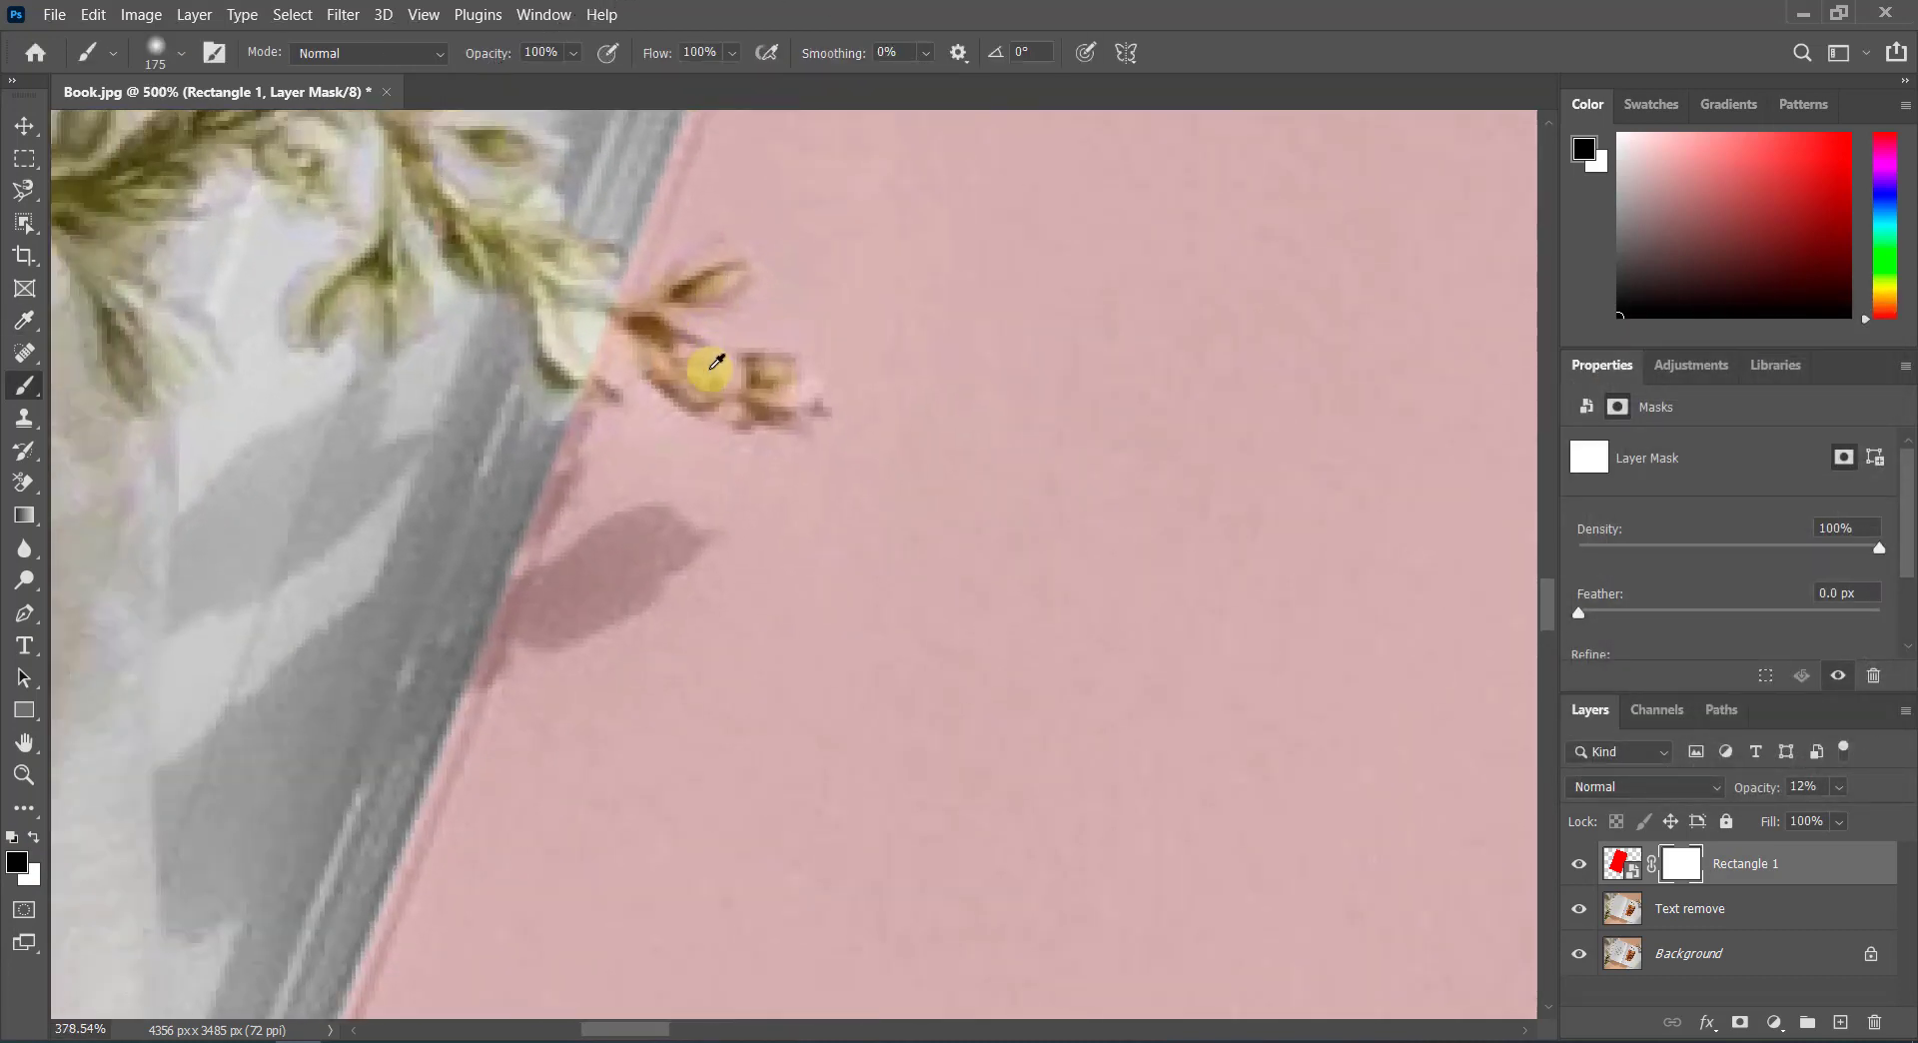
pyautogui.scroll(-1, 715, 401)
pyautogui.press('[')
pyautogui.press('[')
pyautogui.press('[')
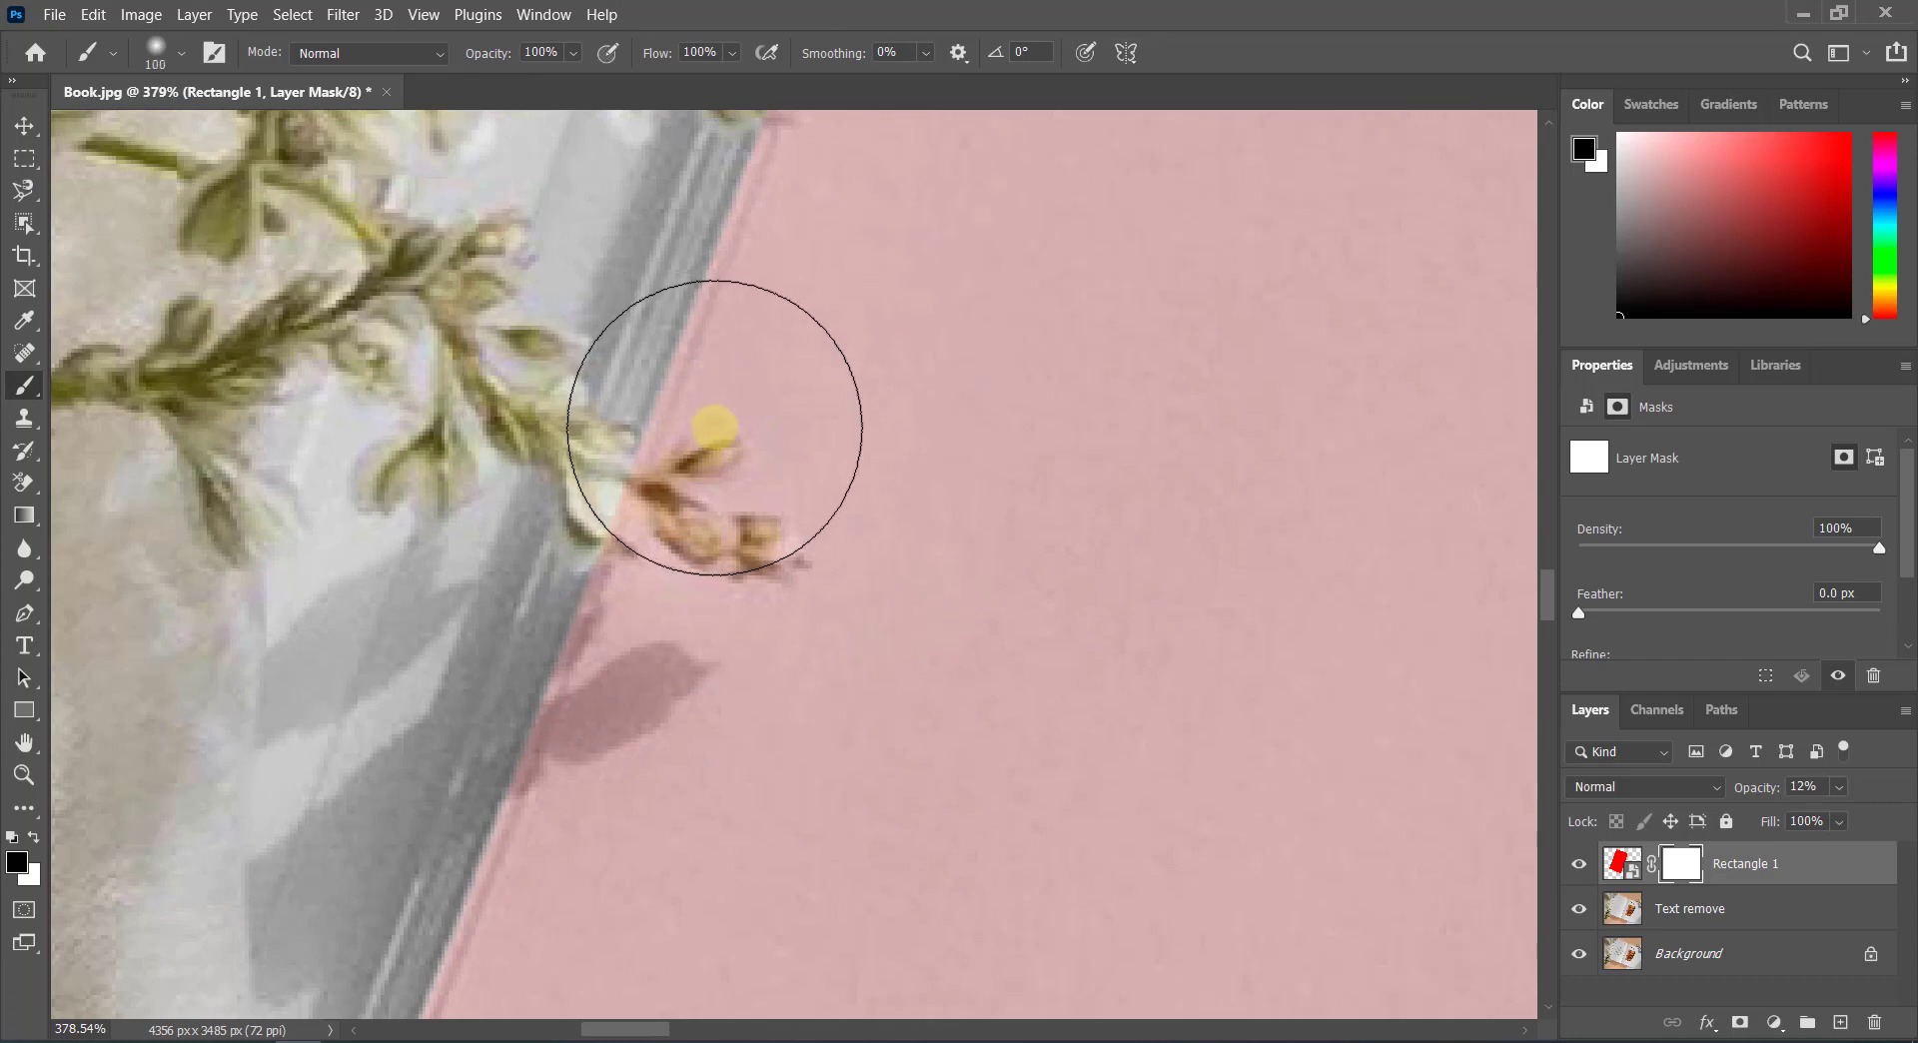
pyautogui.press('[')
pyautogui.press('[')
pyautogui.press('[')
pyautogui.press('[')
pyautogui.press('[')
pyautogui.press('[')
pyautogui.press('[')
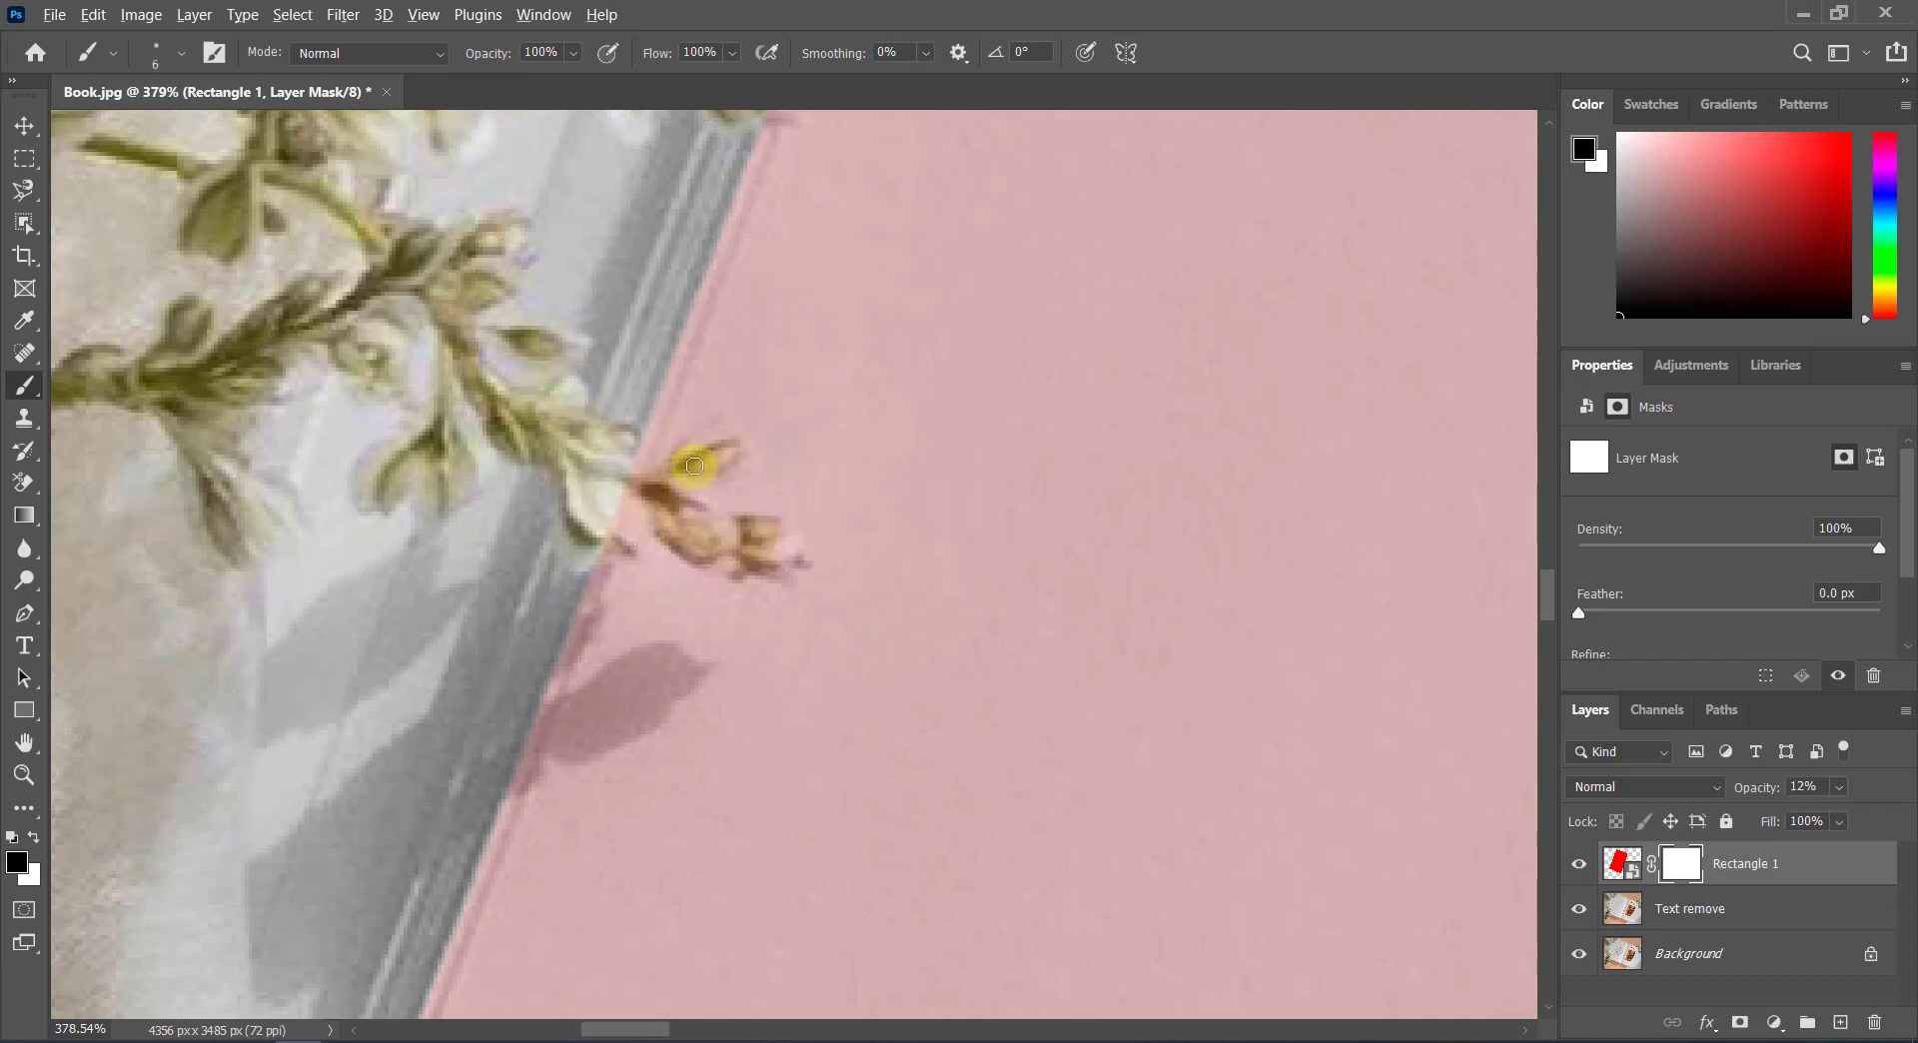
pyautogui.scroll(3, 659, 472)
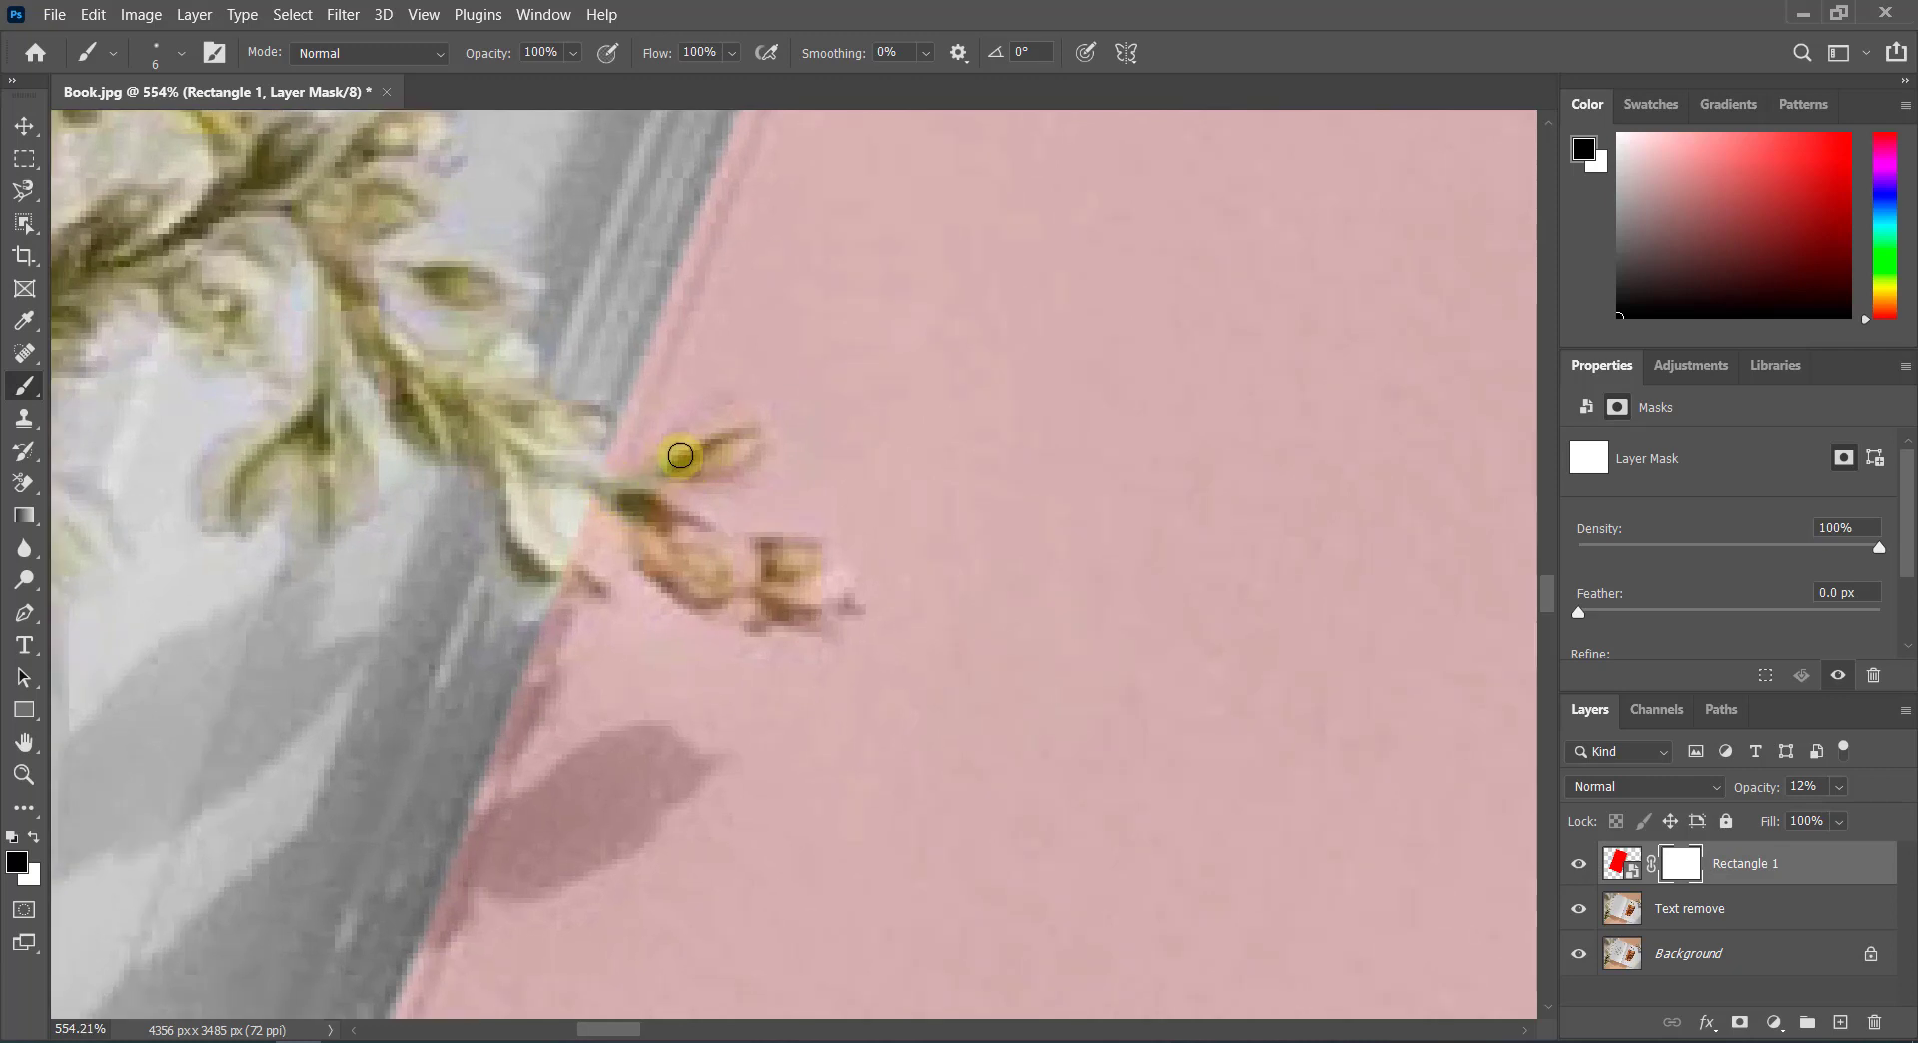
pyautogui.moveTo(755, 441); pyautogui.dragTo(719, 454)
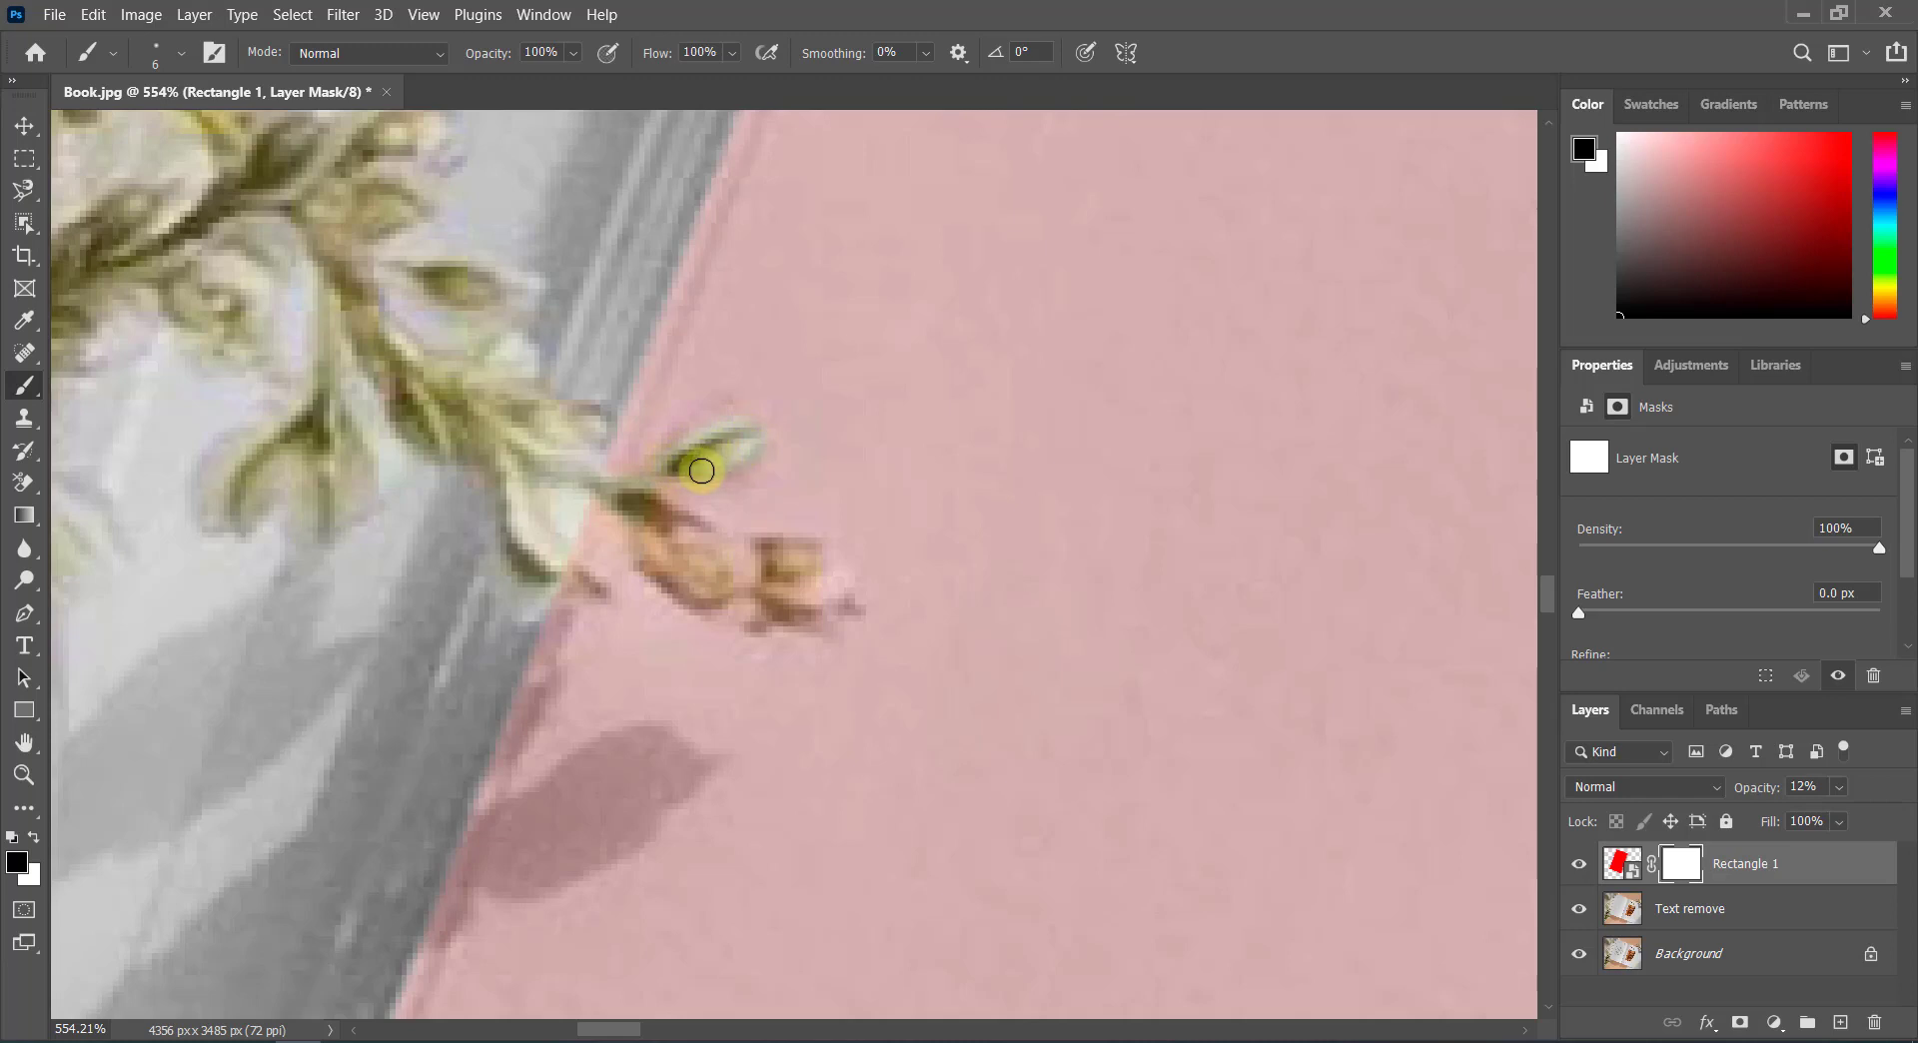
pyautogui.scroll(-1, 645, 503)
pyautogui.moveTo(644, 482)
pyautogui.mouseDown()
pyautogui.moveTo(706, 547)
pyautogui.moveTo(669, 497)
pyautogui.moveTo(682, 475)
pyautogui.moveTo(769, 583)
pyautogui.moveTo(761, 514)
pyautogui.mouseUp()
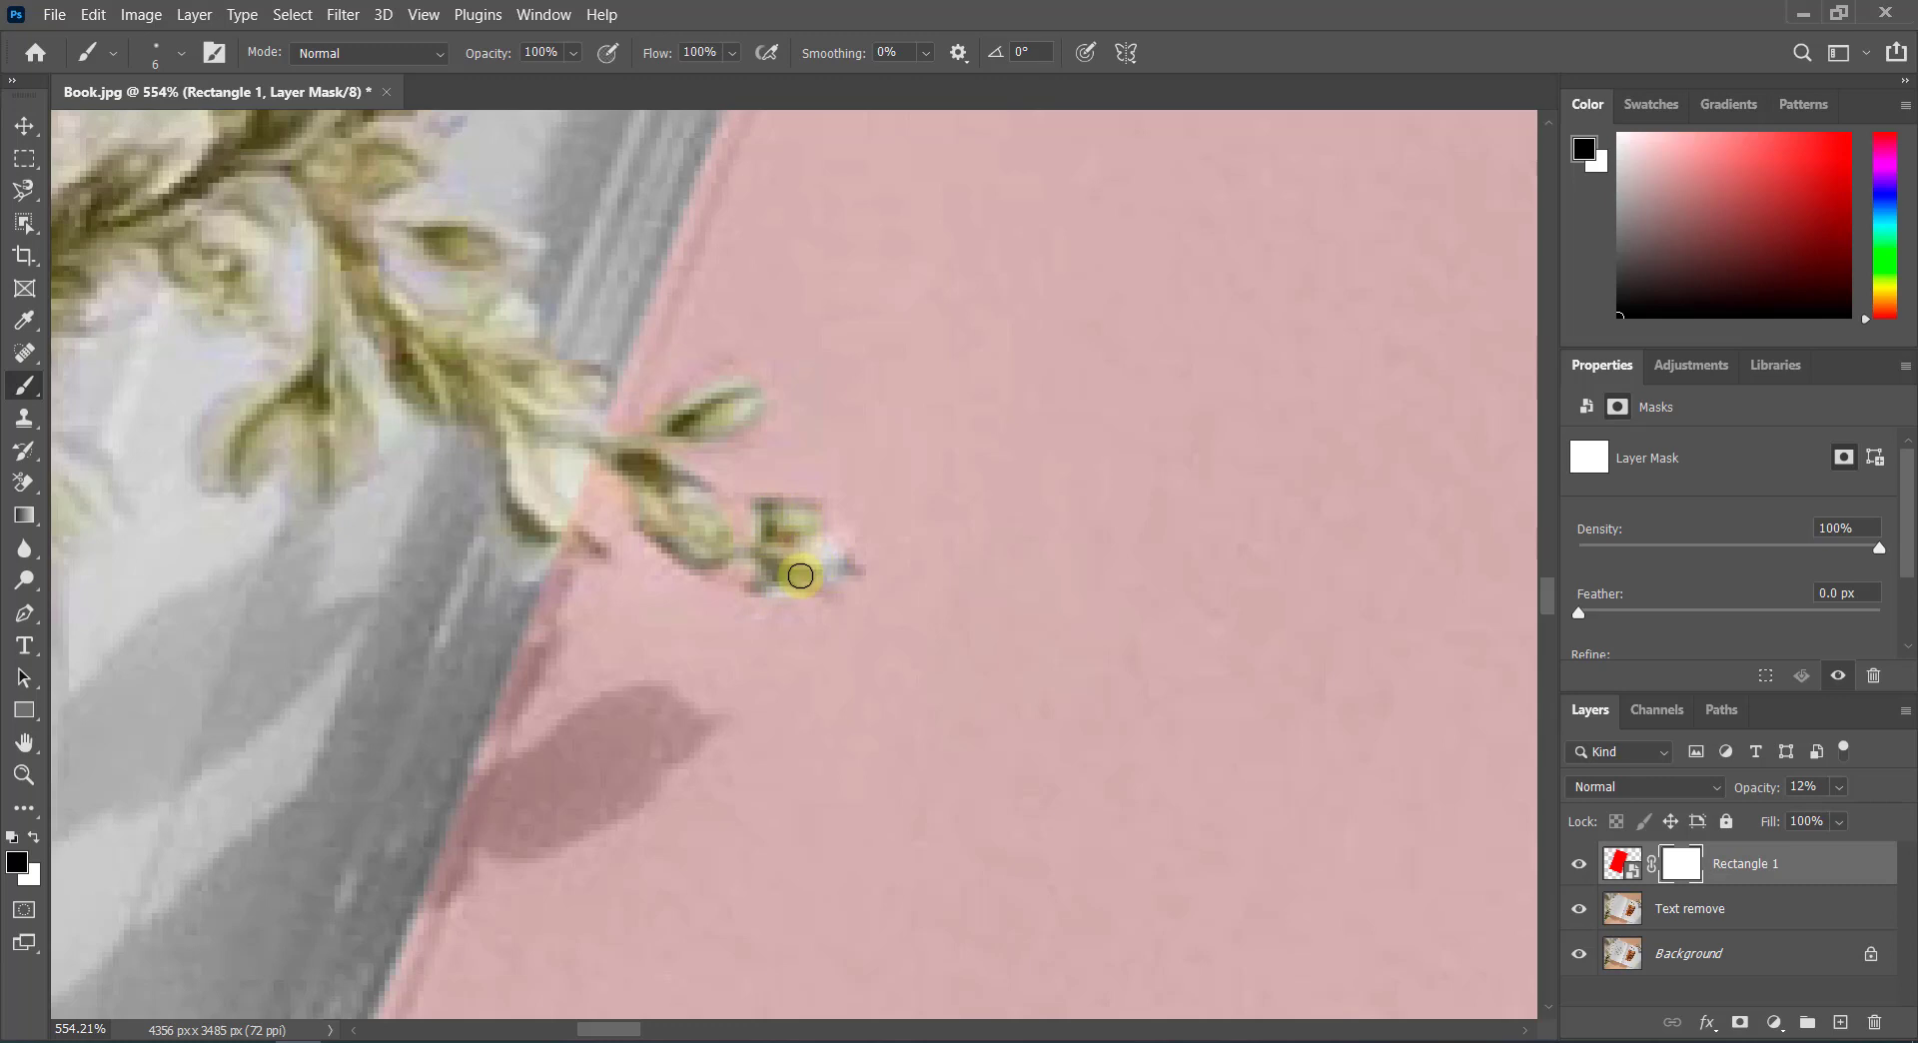
pyautogui.moveTo(800, 576)
pyautogui.mouseDown()
pyautogui.moveTo(749, 564)
pyautogui.moveTo(779, 505)
pyautogui.moveTo(578, 536)
pyautogui.moveTo(592, 431)
pyautogui.moveTo(697, 406)
pyautogui.moveTo(719, 424)
pyautogui.moveTo(672, 453)
pyautogui.moveTo(708, 556)
pyautogui.mouseUp()
pyautogui.keyDown('alt'); pyautogui.scroll(-1, 704, 550); pyautogui.keyUp('alt')
pyautogui.scroll(-1, 689, 554)
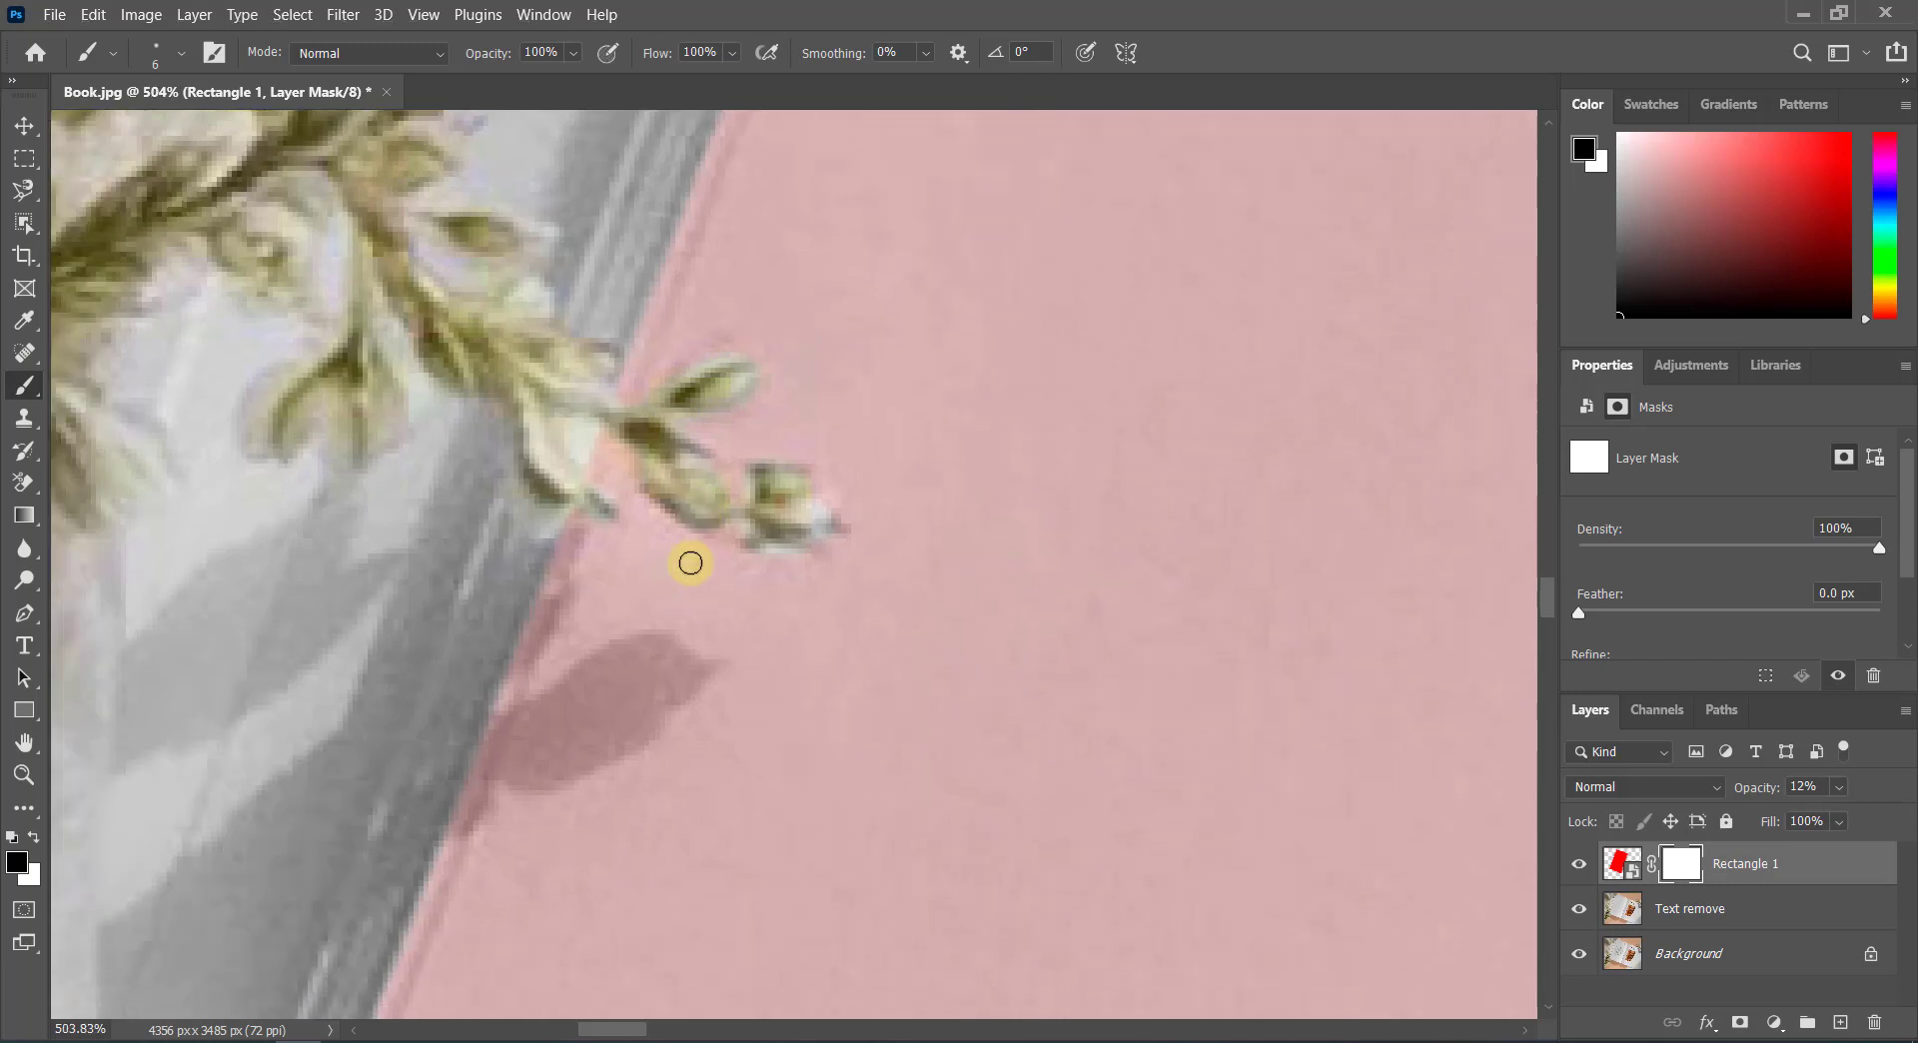
pyautogui.scroll(-2, 682, 565)
pyautogui.keyDown('alt'); pyautogui.scroll(-5, 679, 565); pyautogui.keyUp('alt')
# Step: Zoom in and mask out the stem and bud tip where the lower sprig crosses the page edge
pyautogui.scroll(-1, 663, 560)
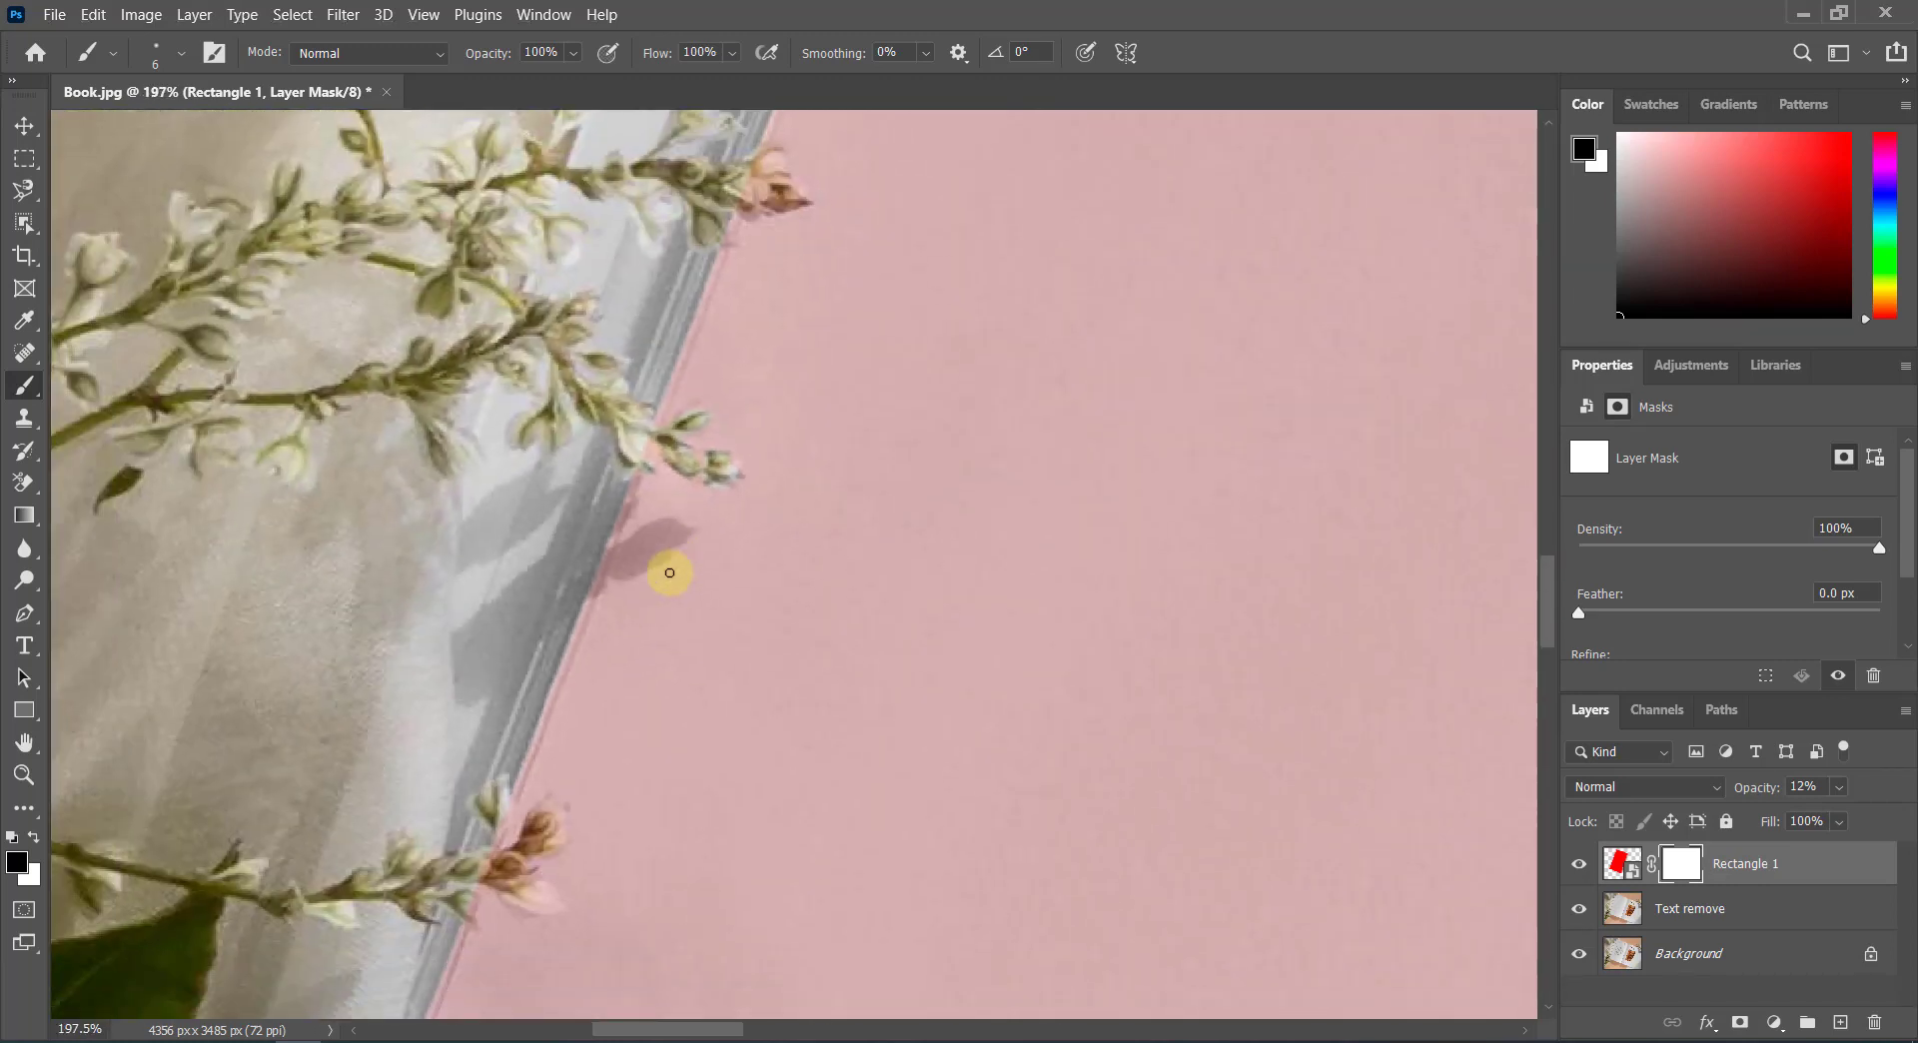
pyautogui.scroll(-1, 668, 569)
pyautogui.keyDown('alt'); pyautogui.scroll(-2, 674, 514); pyautogui.keyUp('alt')
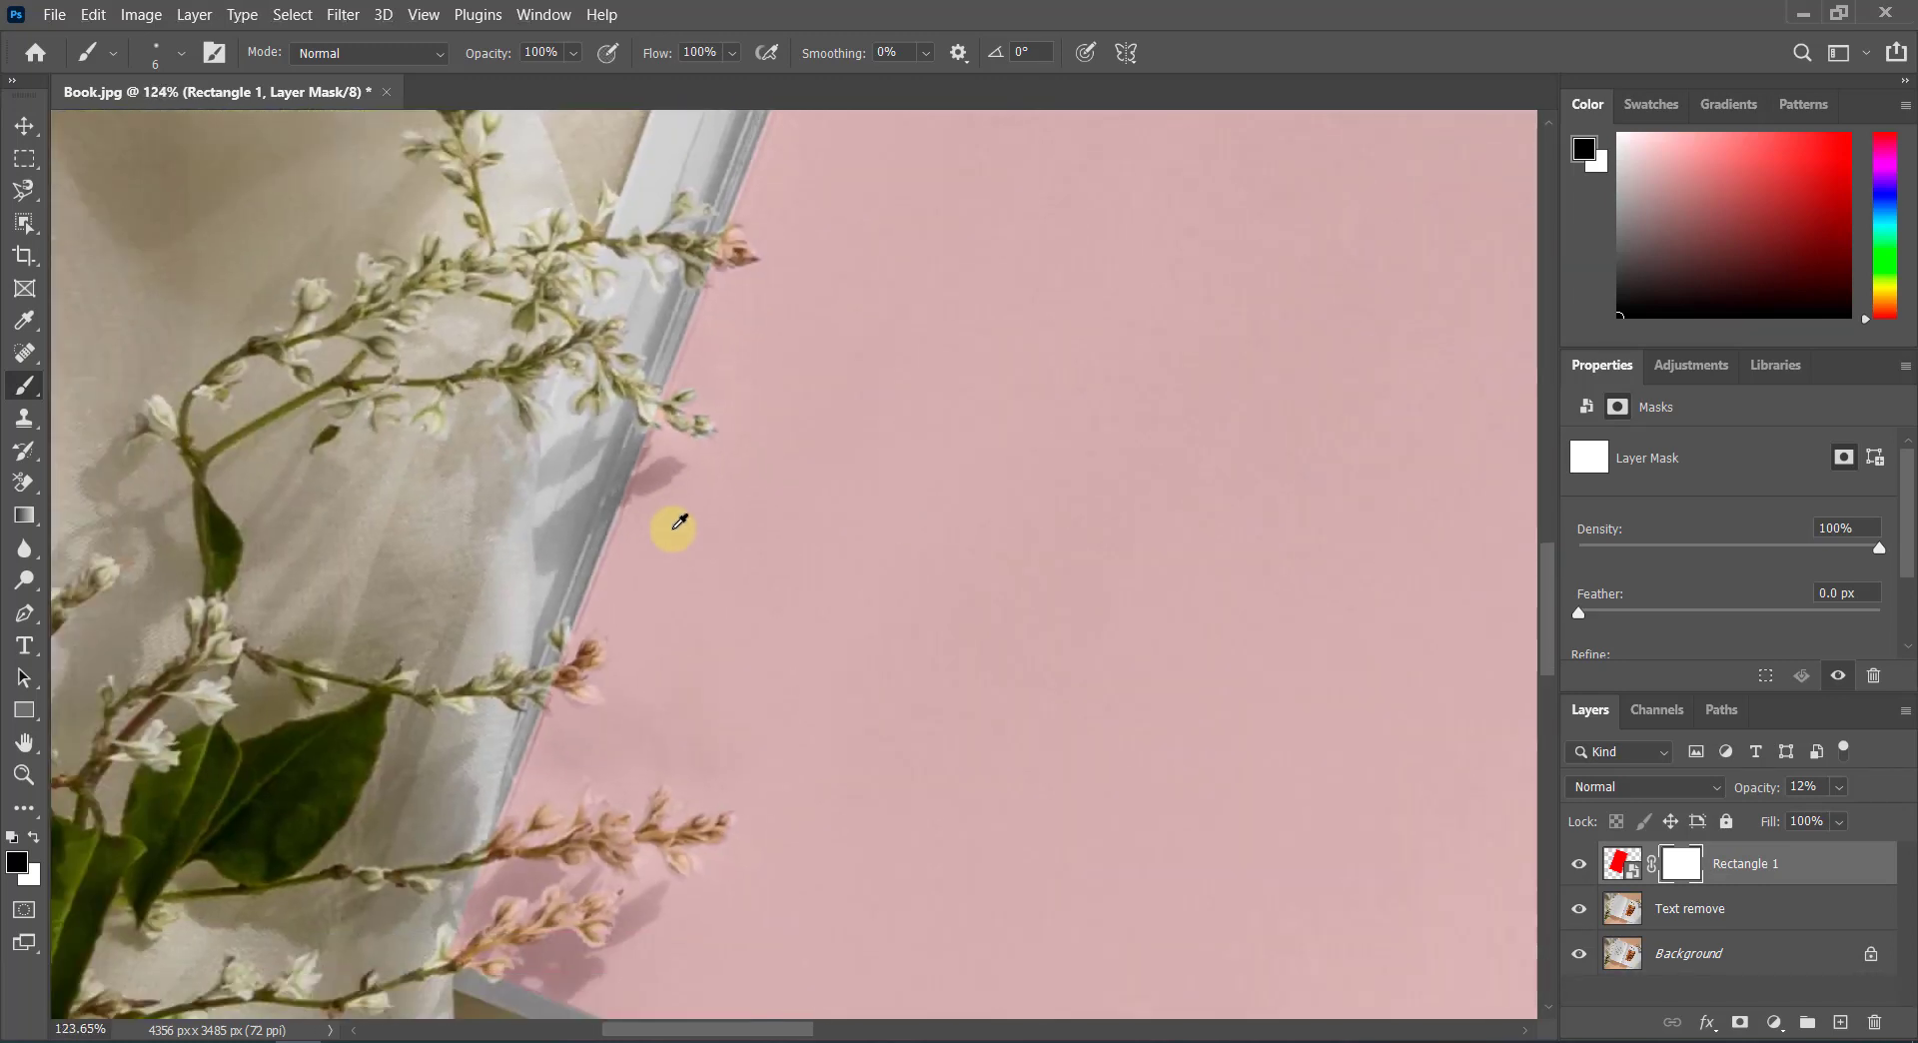
pyautogui.scroll(-2, 672, 535)
pyautogui.scroll(-2, 672, 539)
pyautogui.keyDown('alt'); pyautogui.scroll(1, 591, 501); pyautogui.keyUp('alt')
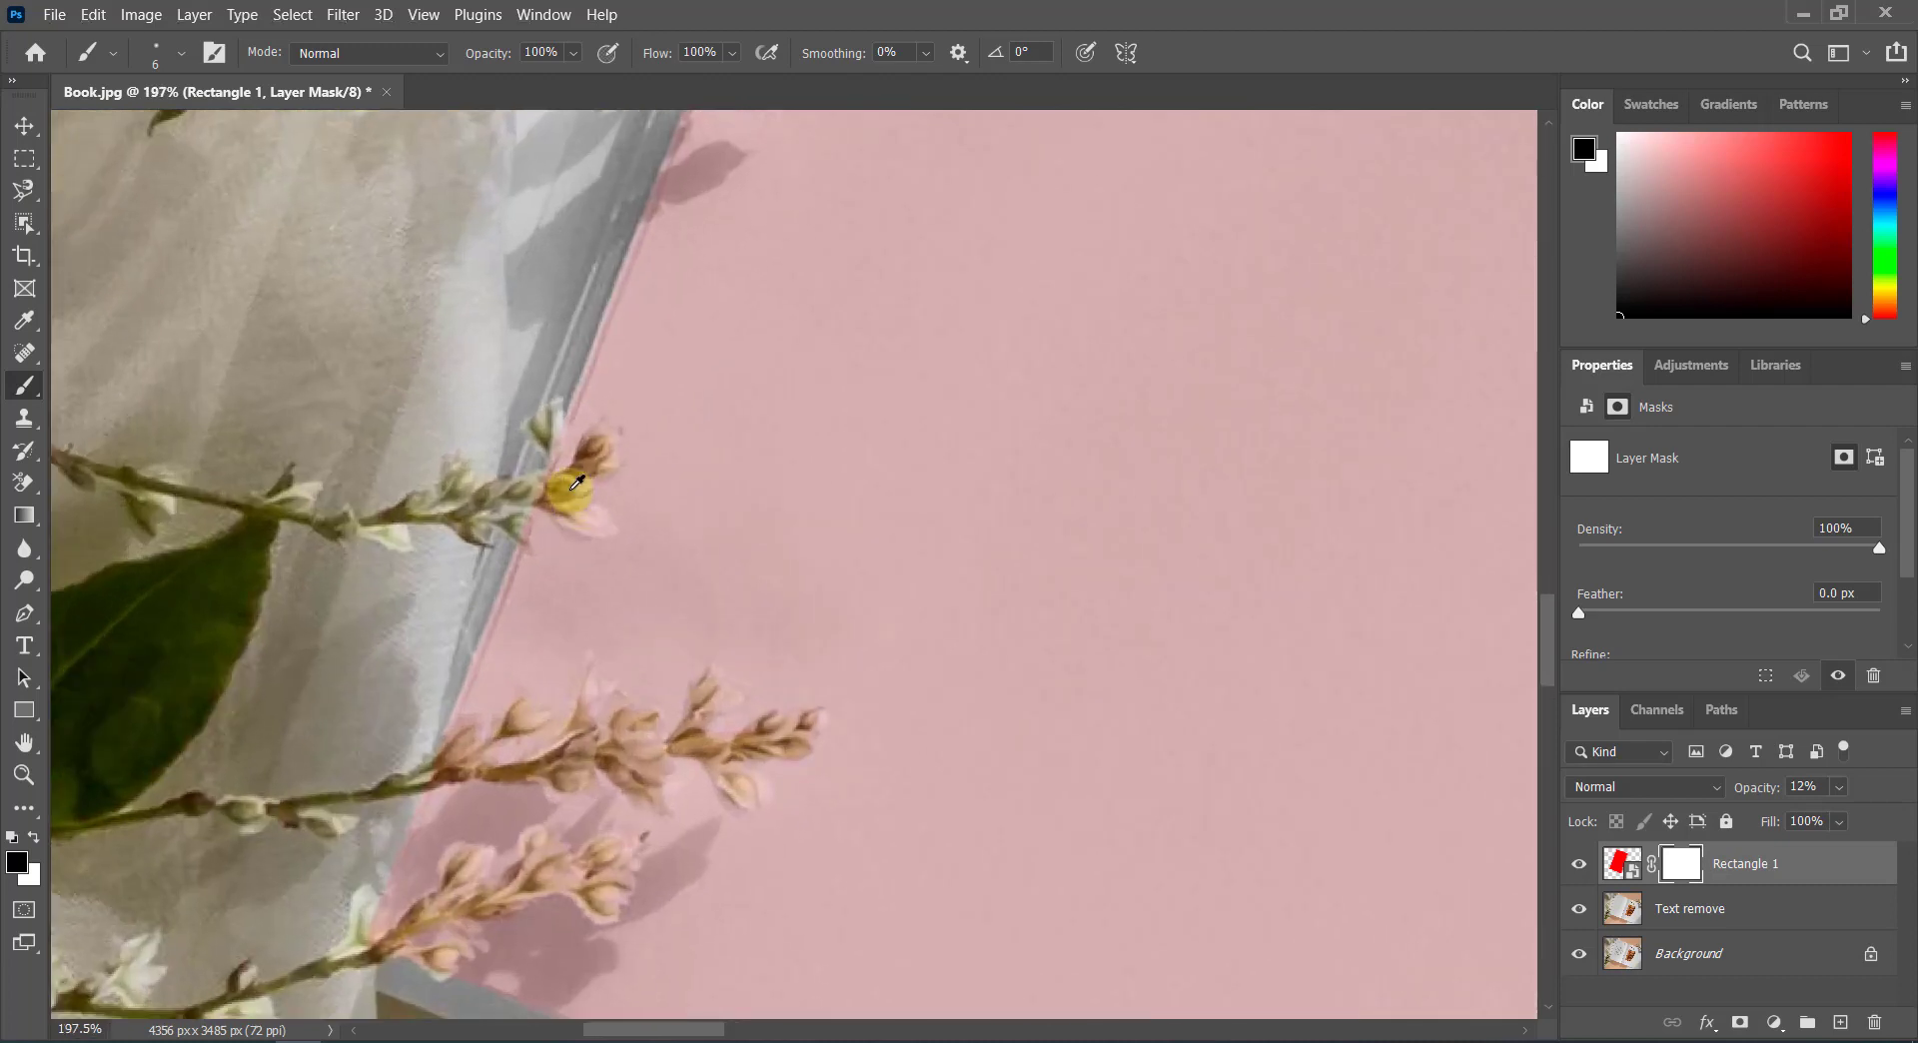
pyautogui.keyDown('alt'); pyautogui.scroll(2, 569, 515); pyautogui.keyUp('alt')
pyautogui.keyDown('alt'); pyautogui.scroll(2, 548, 530); pyautogui.keyUp('alt')
pyautogui.keyDown('alt'); pyautogui.scroll(3, 527, 543); pyautogui.keyUp('alt')
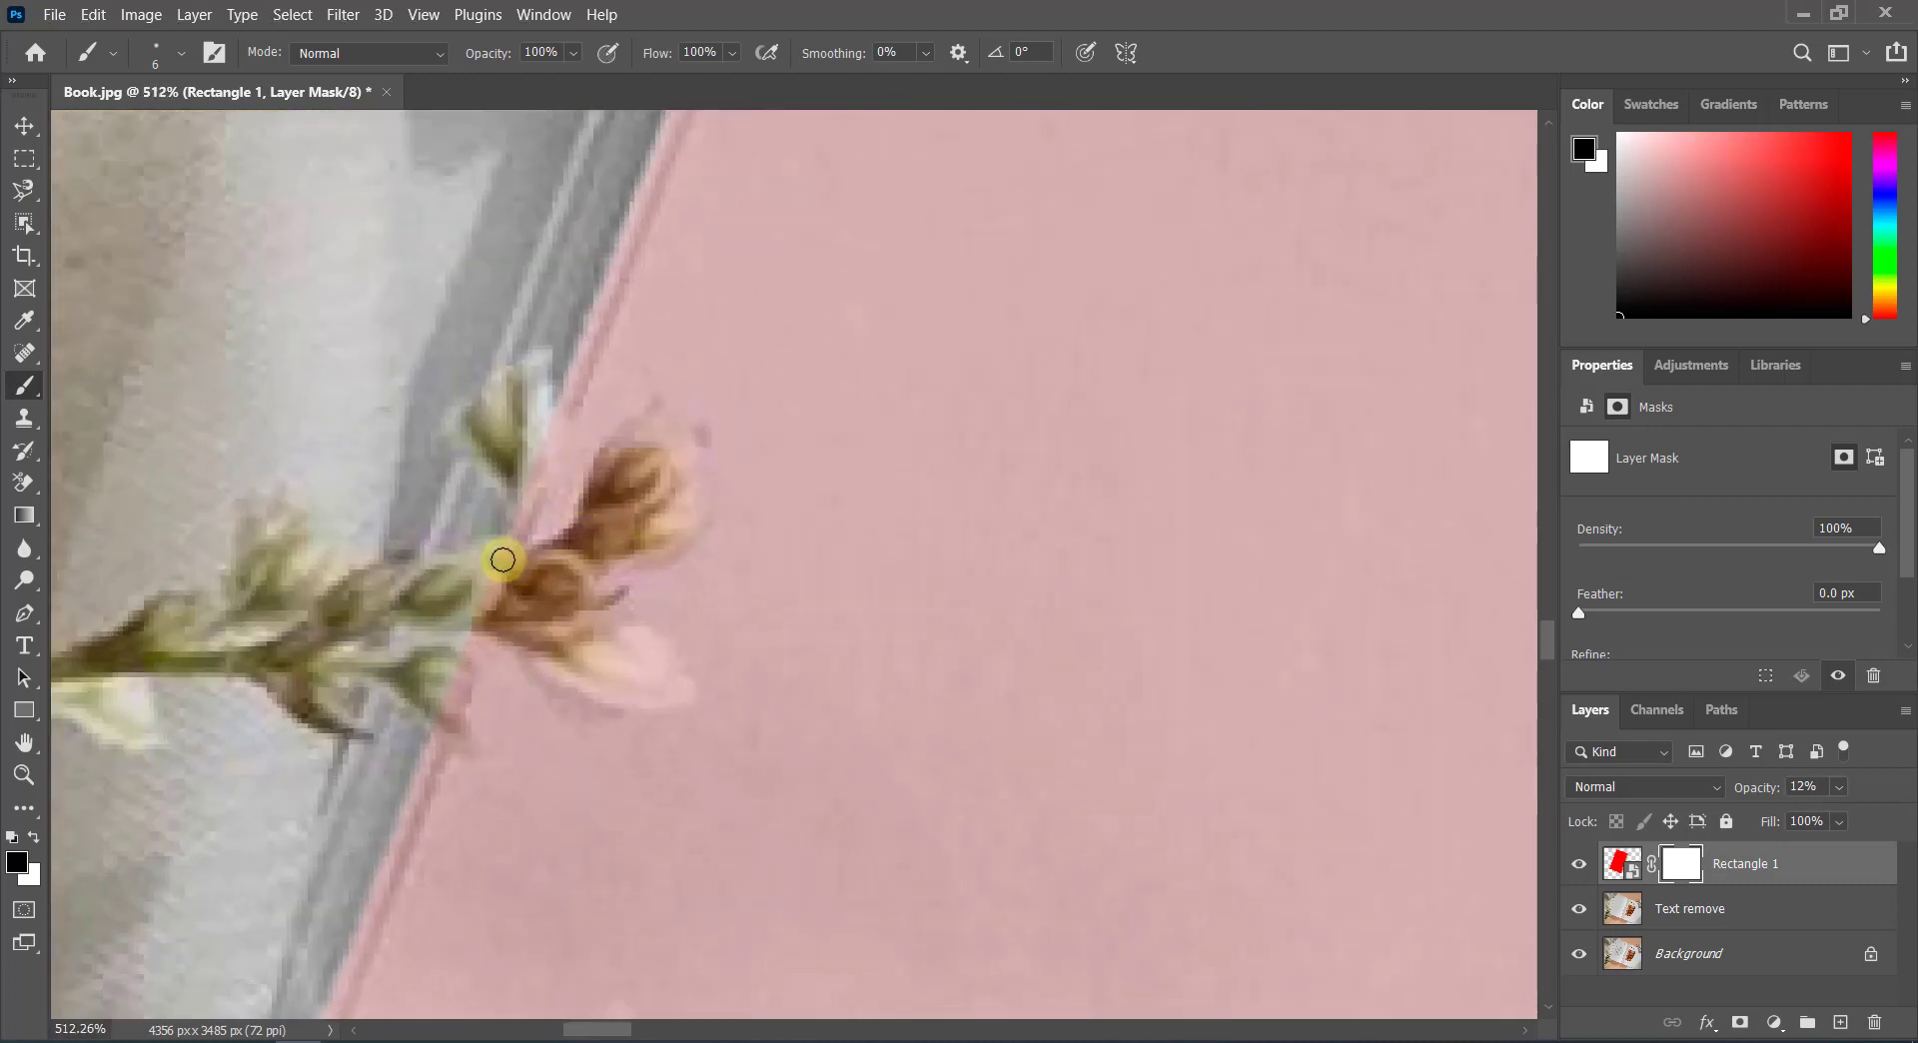
pyautogui.moveTo(485, 577)
pyautogui.mouseDown()
pyautogui.moveTo(549, 568)
pyautogui.moveTo(591, 513)
pyautogui.mouseUp()
pyautogui.moveTo(619, 448)
pyautogui.mouseDown()
pyautogui.moveTo(663, 480)
pyautogui.moveTo(633, 504)
pyautogui.moveTo(672, 488)
pyautogui.moveTo(633, 512)
pyautogui.moveTo(619, 499)
pyautogui.moveTo(613, 543)
pyautogui.moveTo(647, 539)
pyautogui.moveTo(476, 621)
pyautogui.moveTo(530, 608)
pyautogui.moveTo(522, 626)
pyautogui.moveTo(578, 664)
pyautogui.moveTo(560, 667)
pyautogui.moveTo(628, 694)
pyautogui.moveTo(565, 600)
pyautogui.moveTo(604, 600)
pyautogui.moveTo(569, 595)
pyautogui.moveTo(673, 539)
pyautogui.mouseUp()
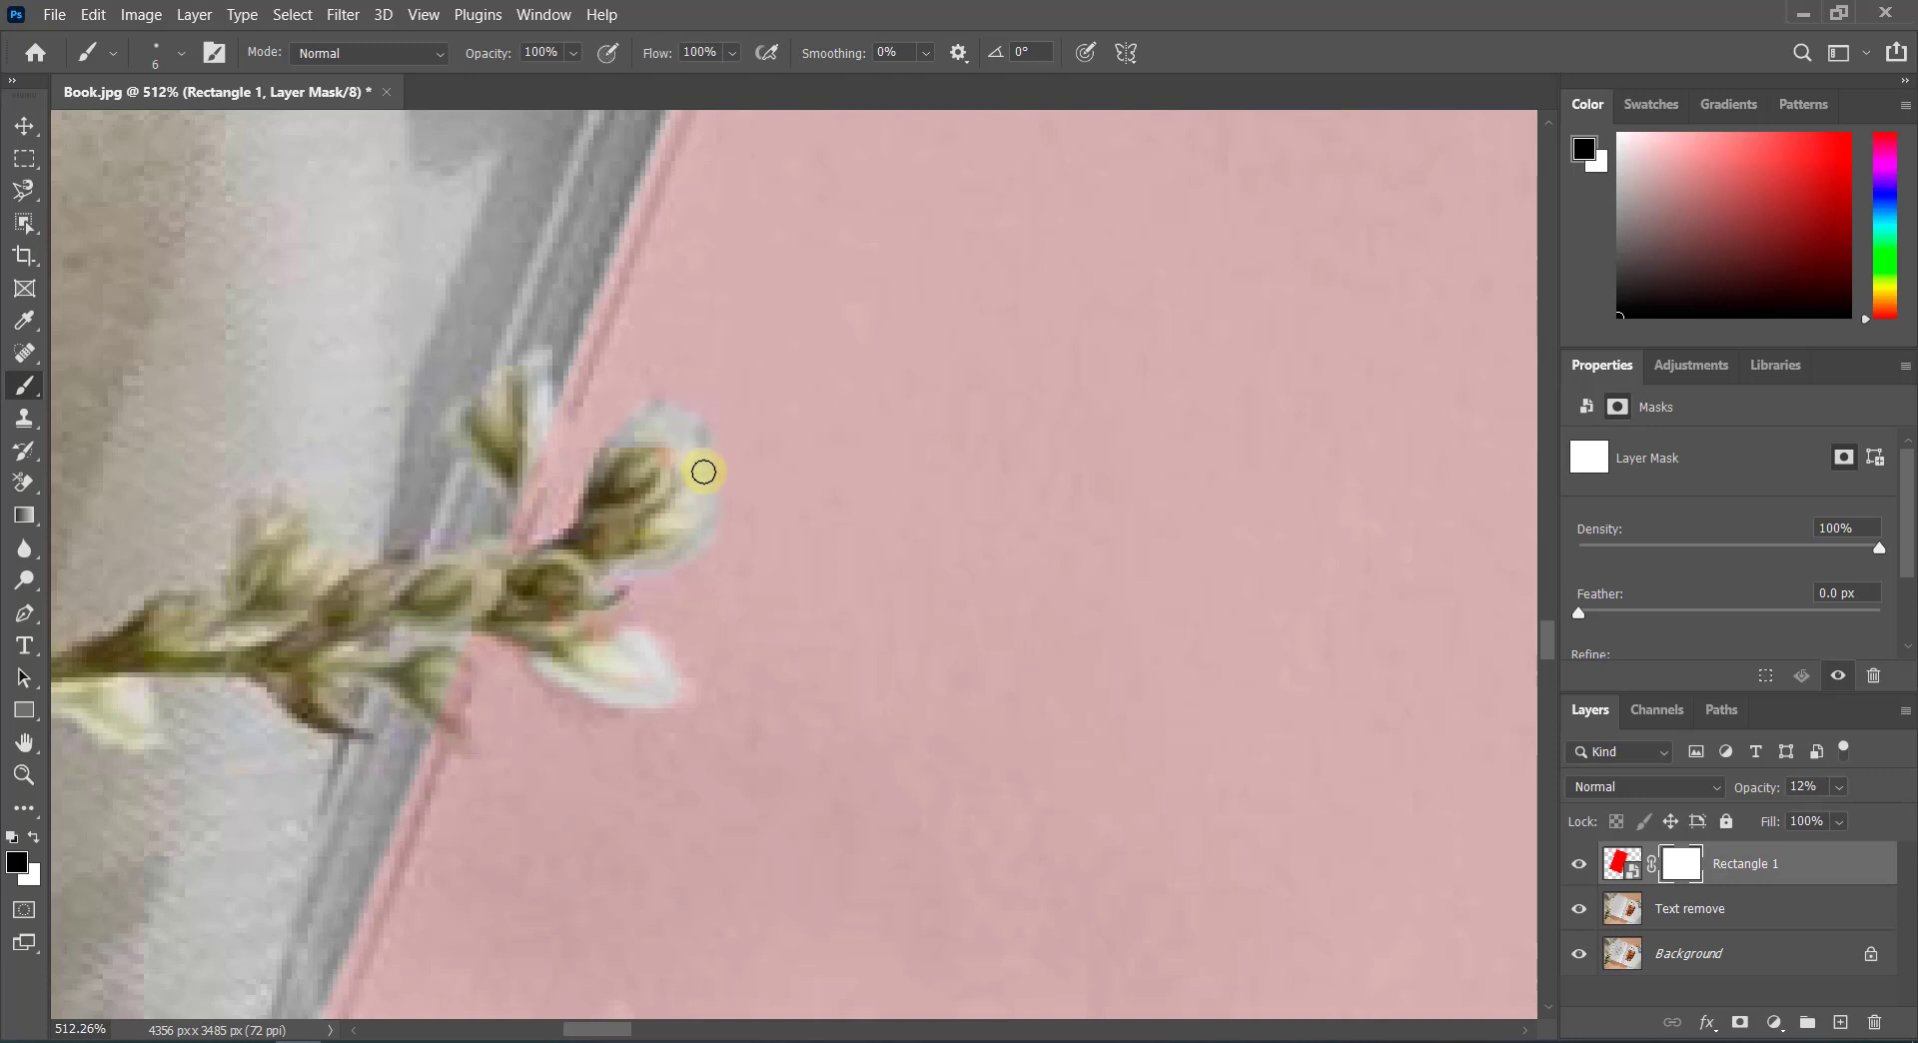
pyautogui.scroll(-3, 703, 472)
pyautogui.scroll(-3, 651, 599)
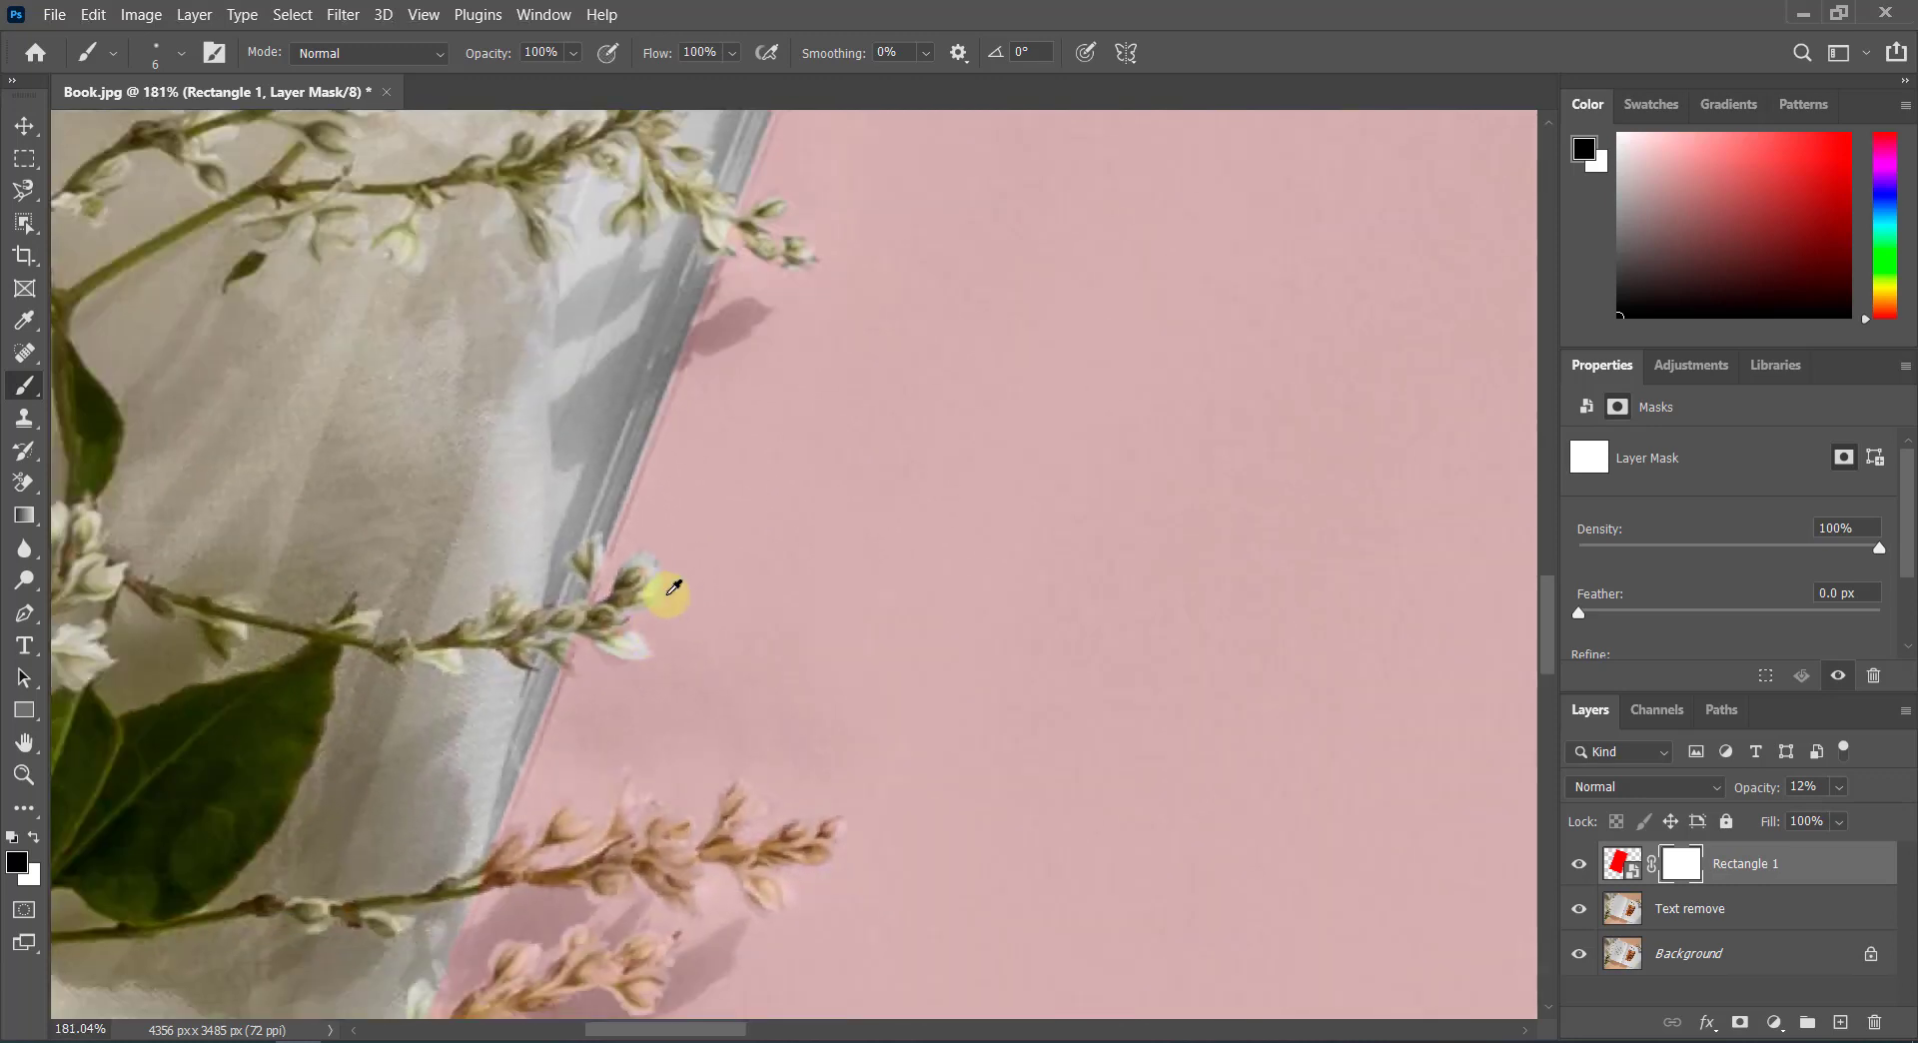
# Step: Widen the unmasked area around the bud tip, clearing more pink
pyautogui.scroll(3, 667, 593)
pyautogui.scroll(1, 662, 600)
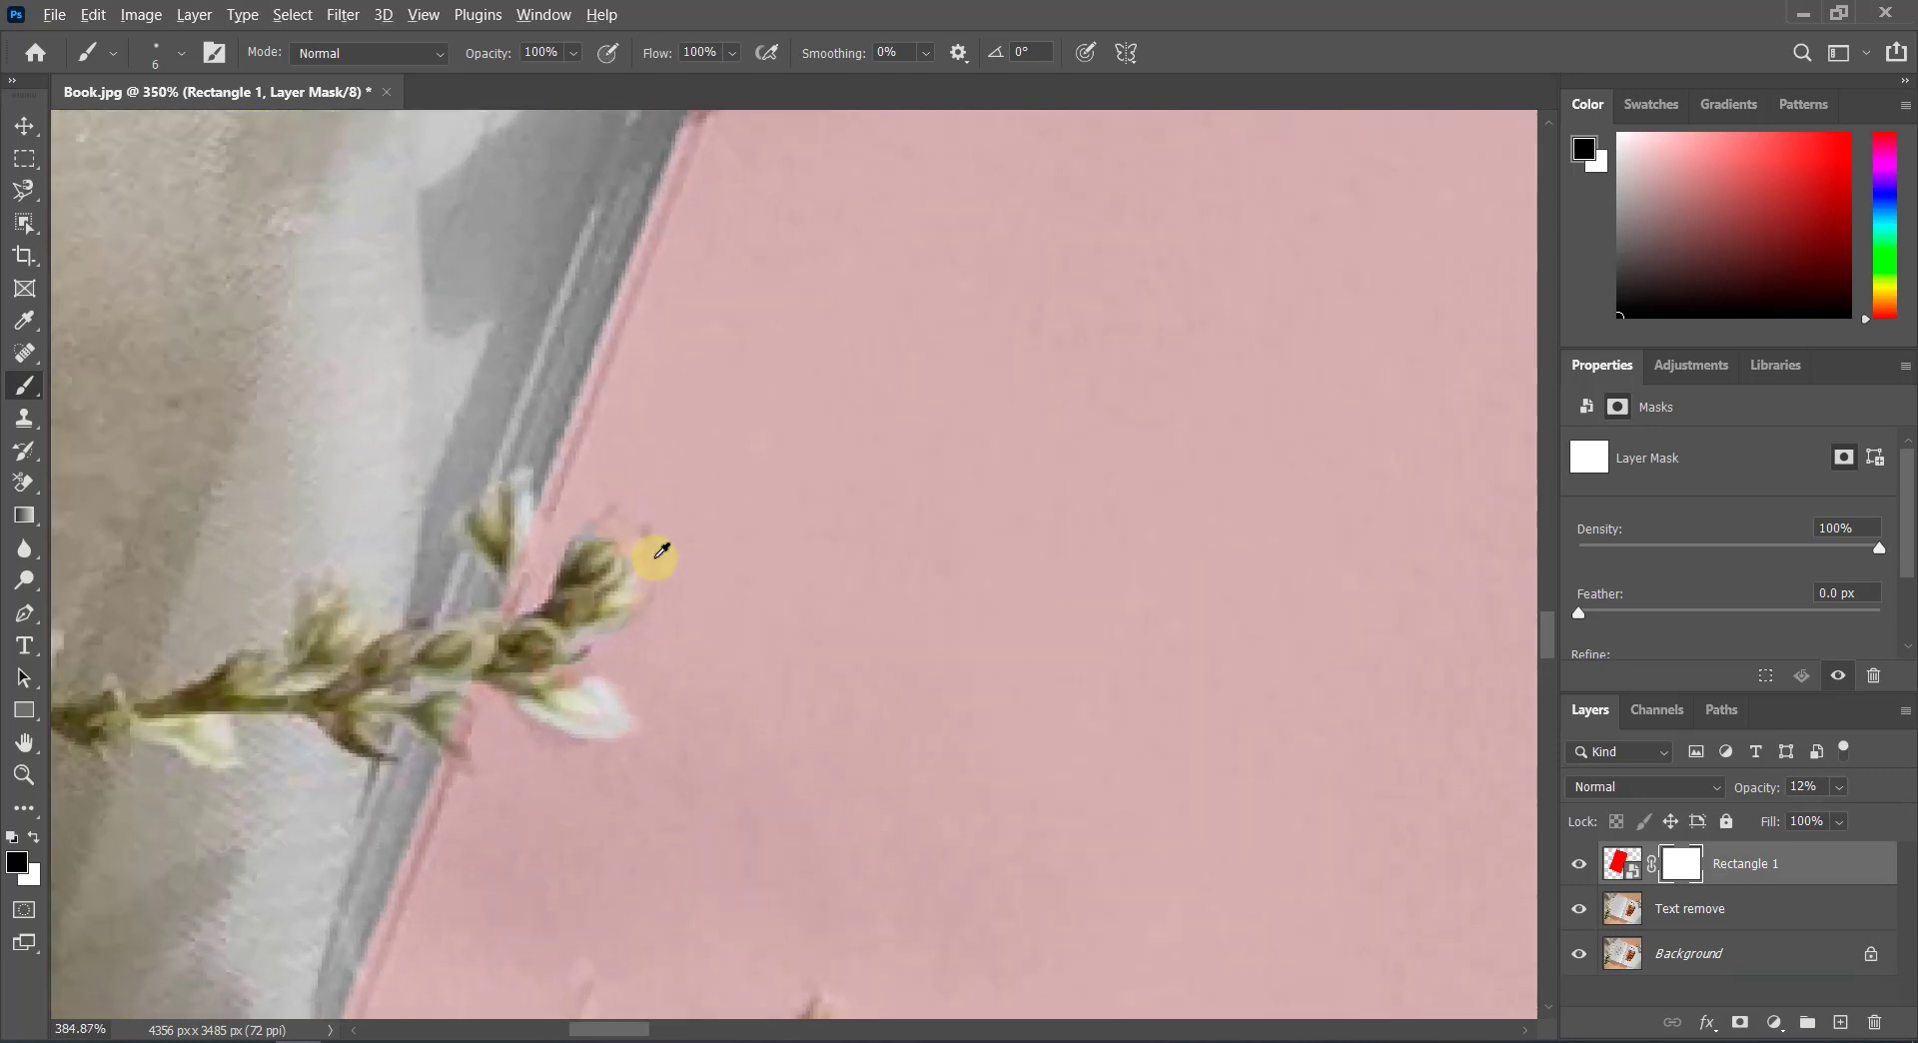
pyautogui.scroll(1, 577, 541)
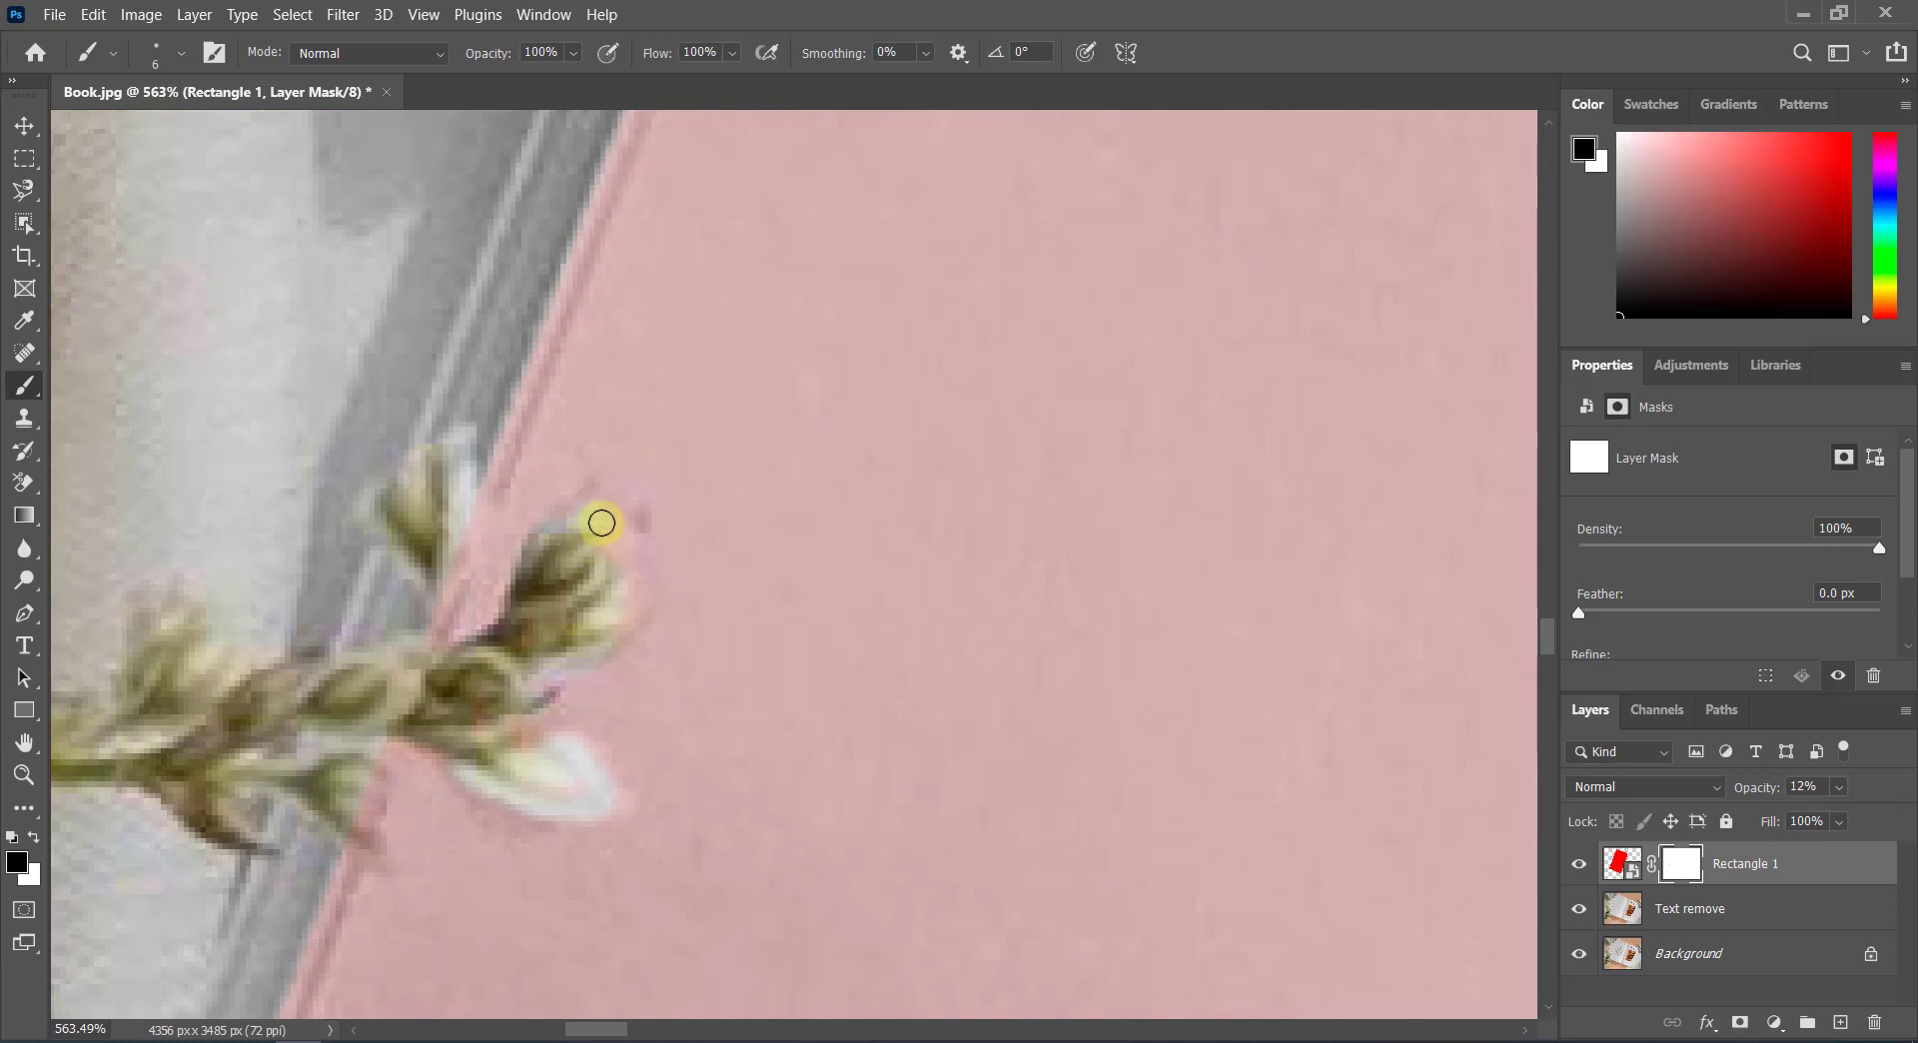
pyautogui.moveTo(572, 532); pyautogui.dragTo(624, 542)
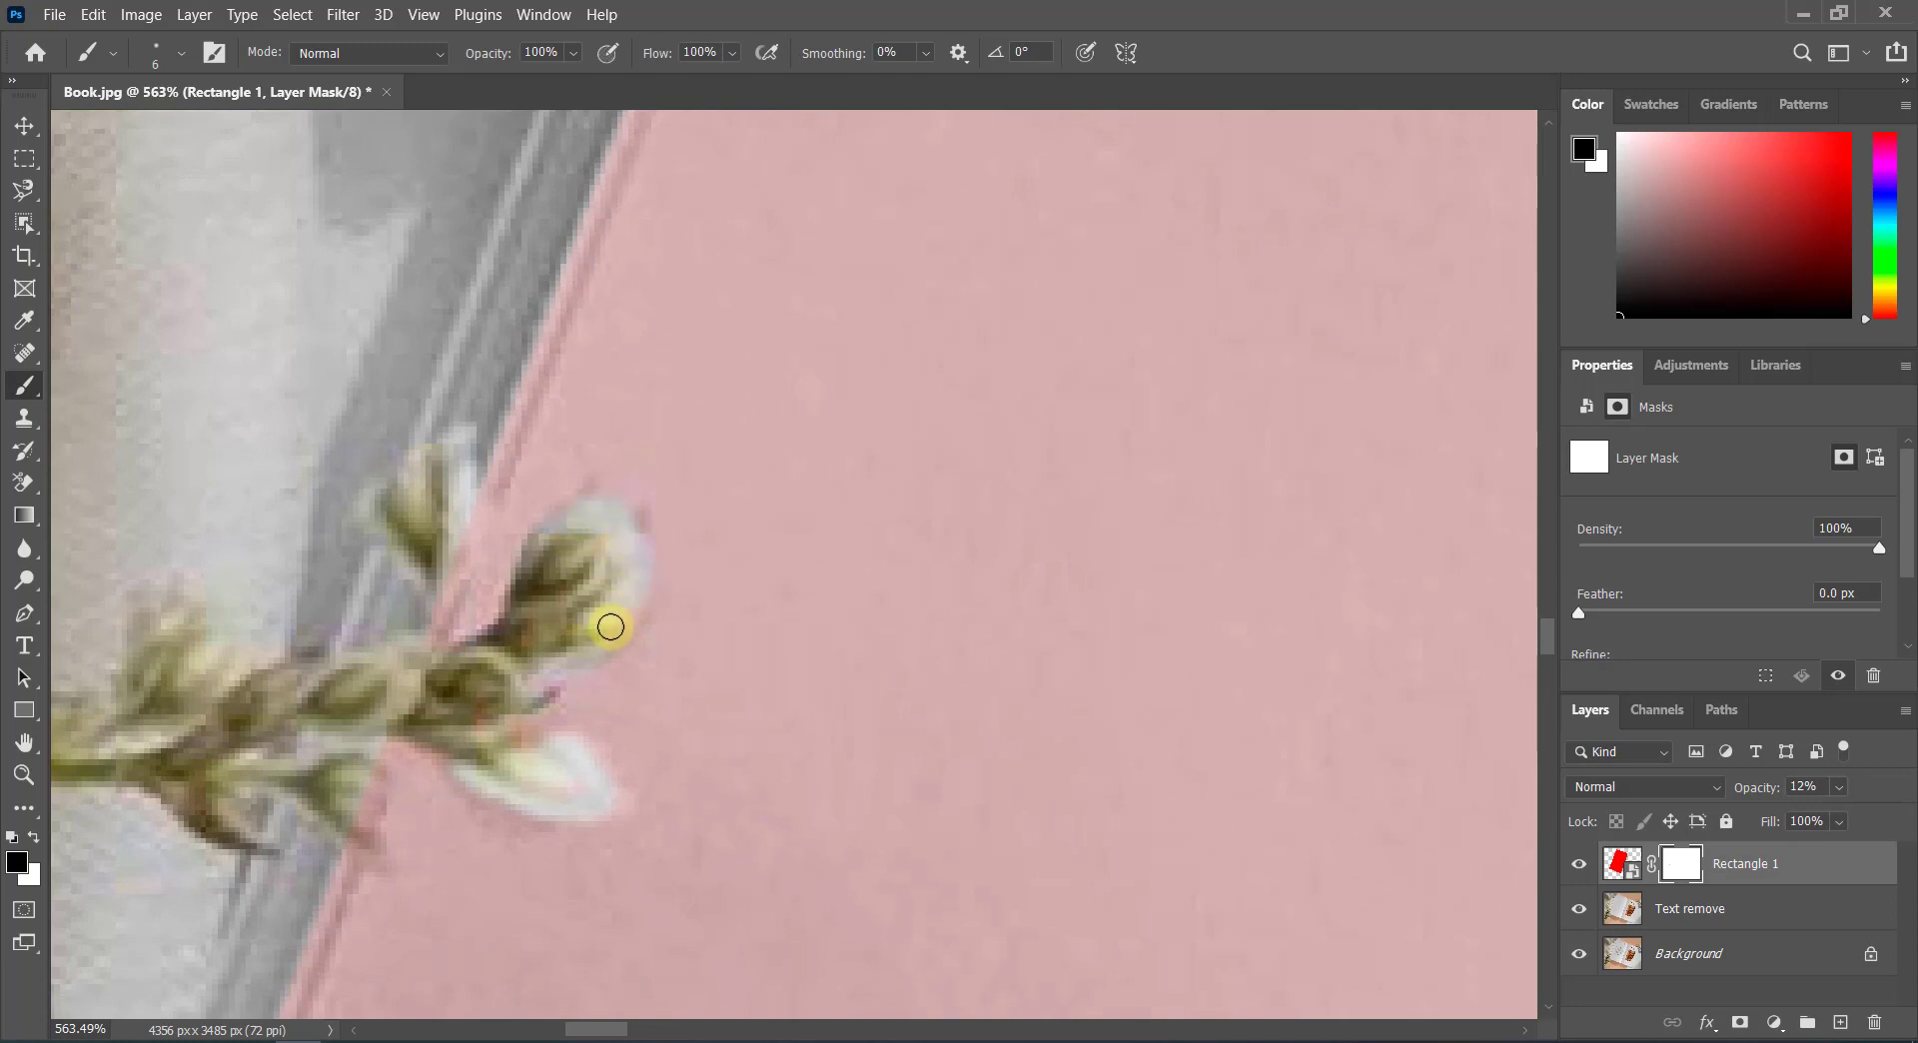
pyautogui.moveTo(629, 477)
pyautogui.mouseDown()
pyautogui.moveTo(625, 663)
pyautogui.moveTo(654, 520)
pyautogui.moveTo(556, 501)
pyautogui.moveTo(492, 642)
pyautogui.moveTo(556, 541)
pyautogui.mouseUp()
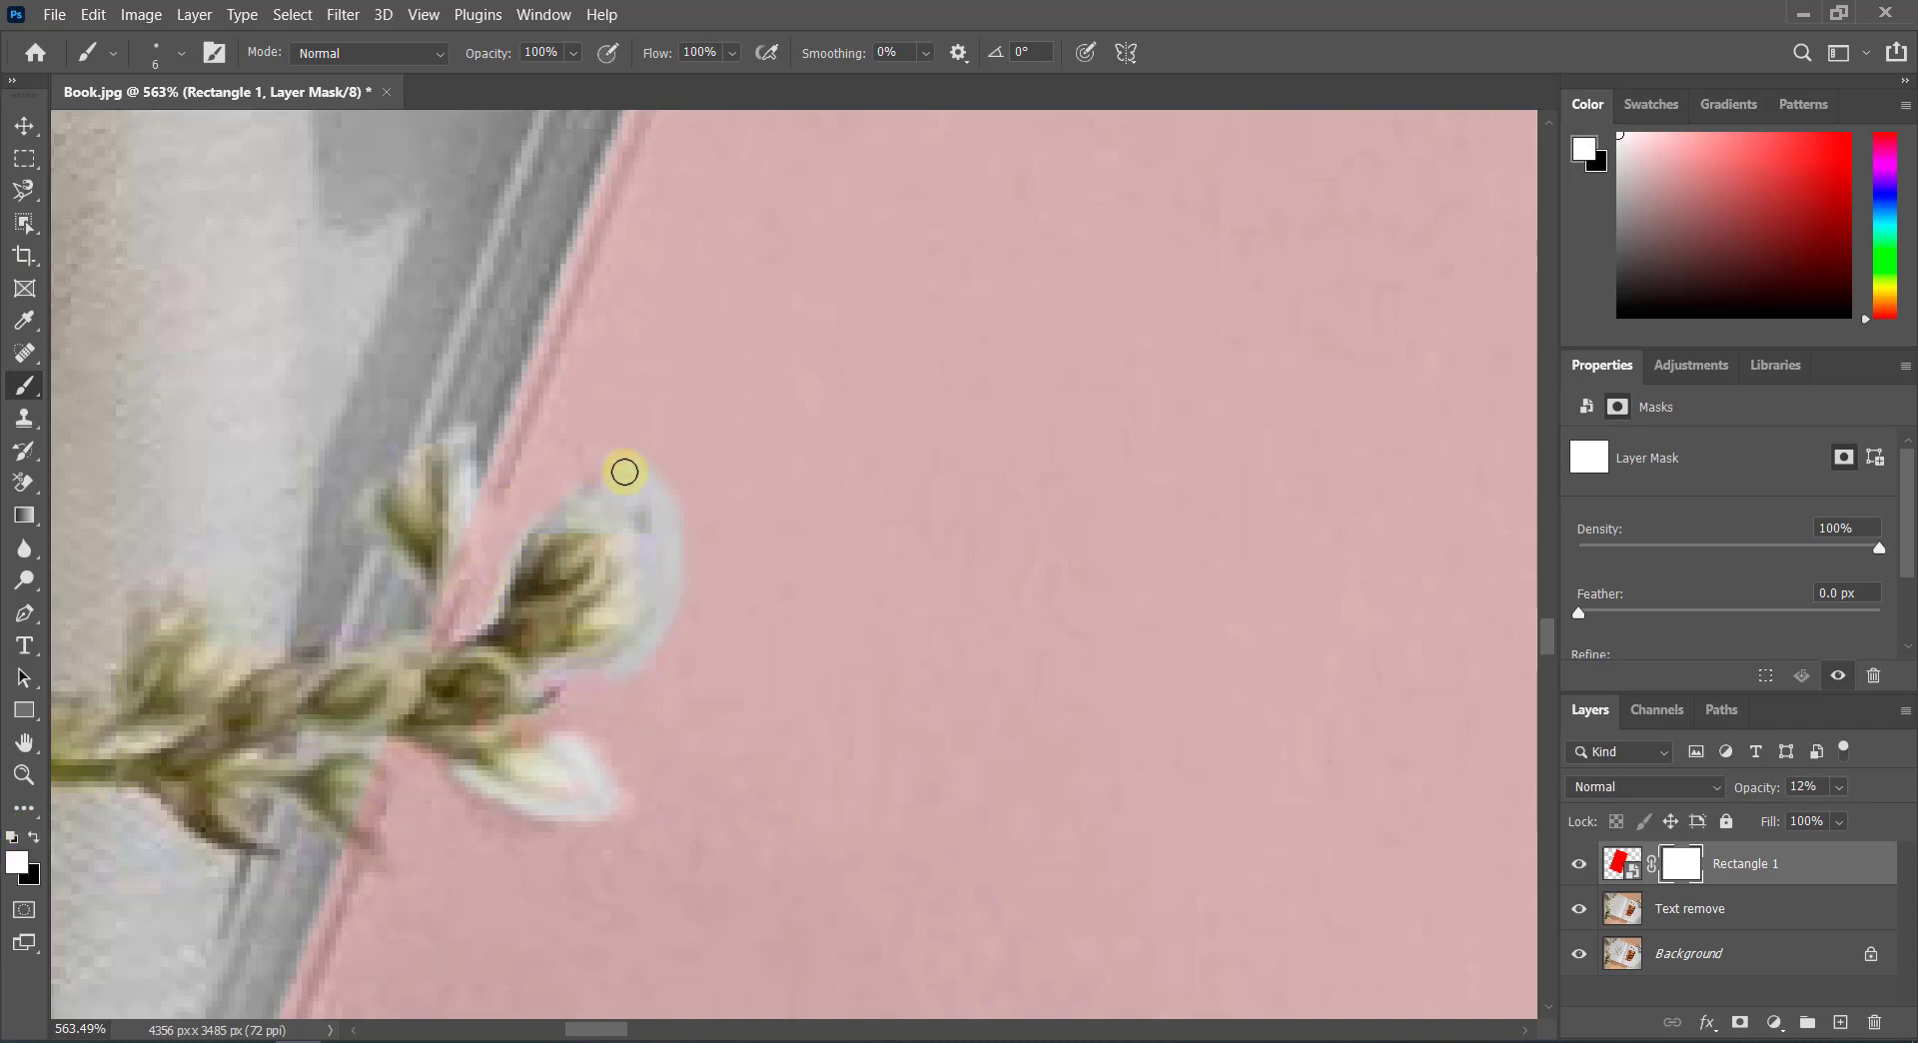
# Step: Restore pink over the halo beside the bud, then touch up the bud tip with black
pyautogui.moveTo(625, 471); pyautogui.dragTo(645, 510)
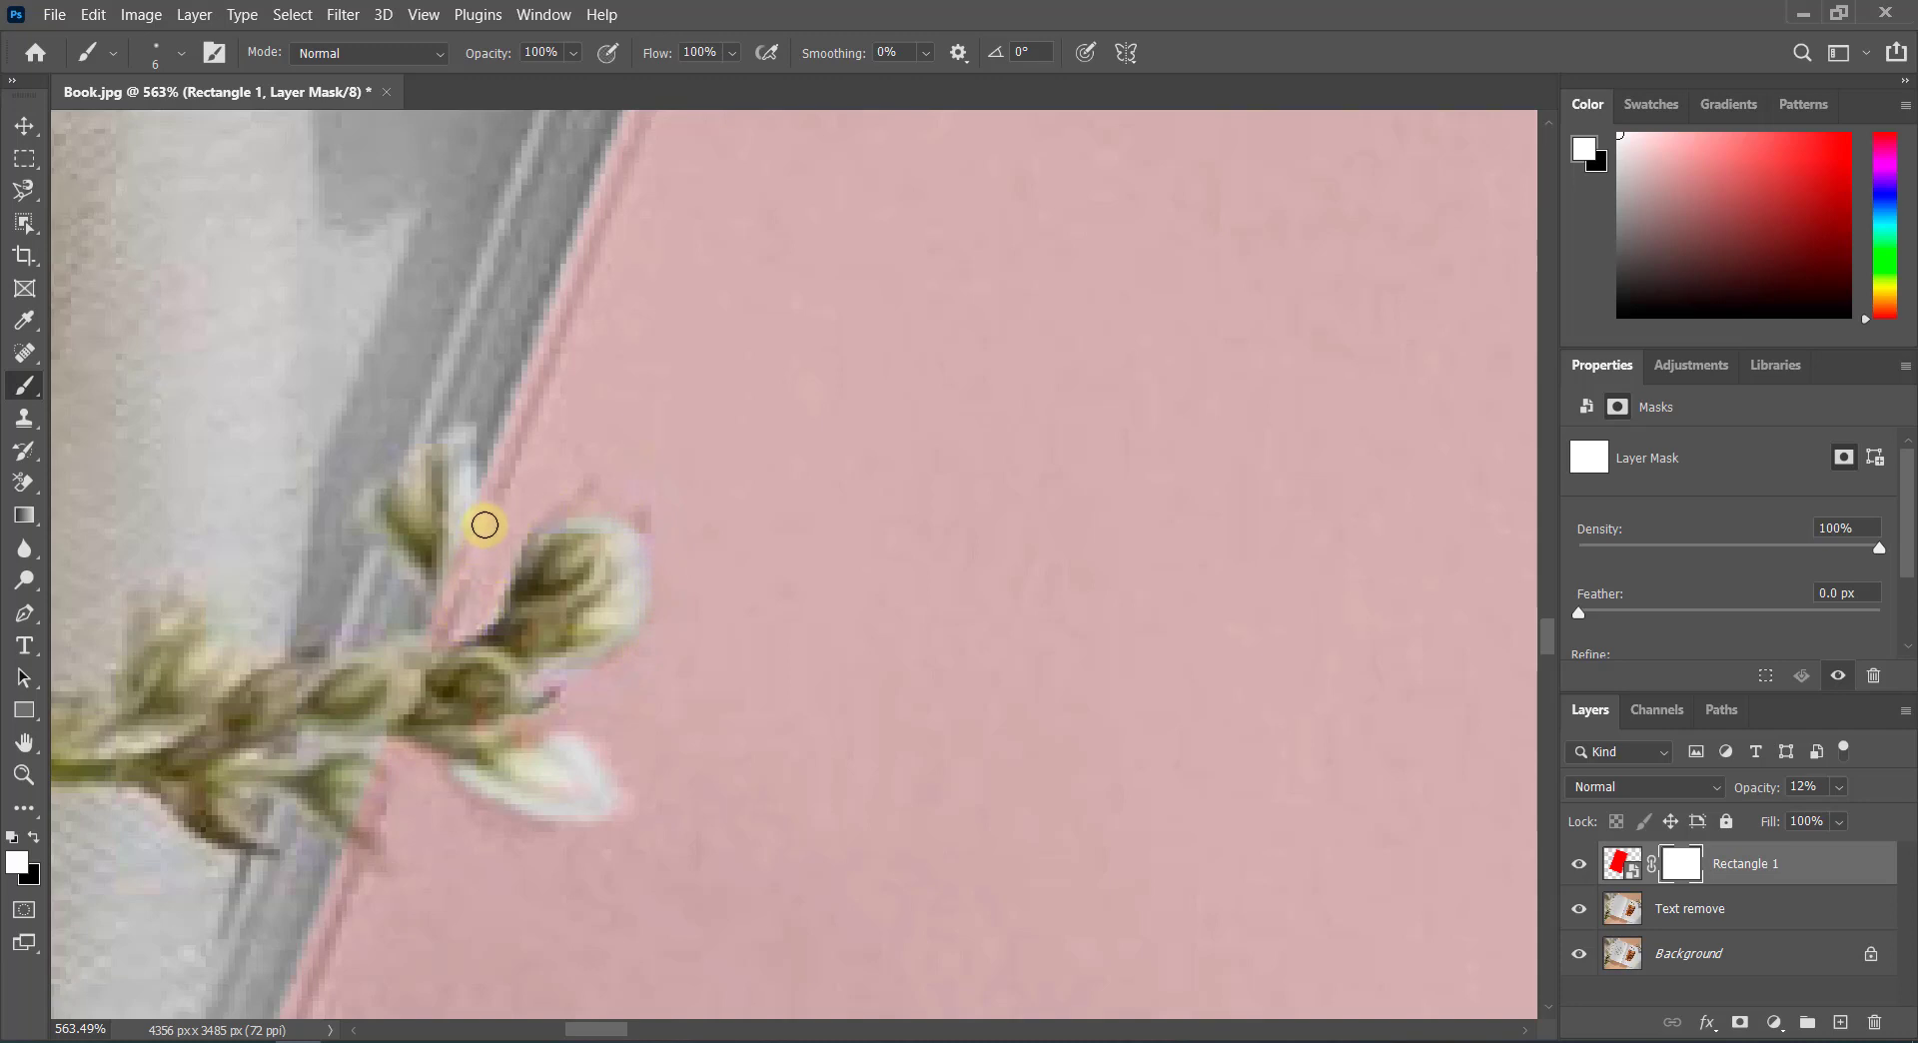
pyautogui.scroll(-3, 595, 492)
pyautogui.scroll(-3, 711, 692)
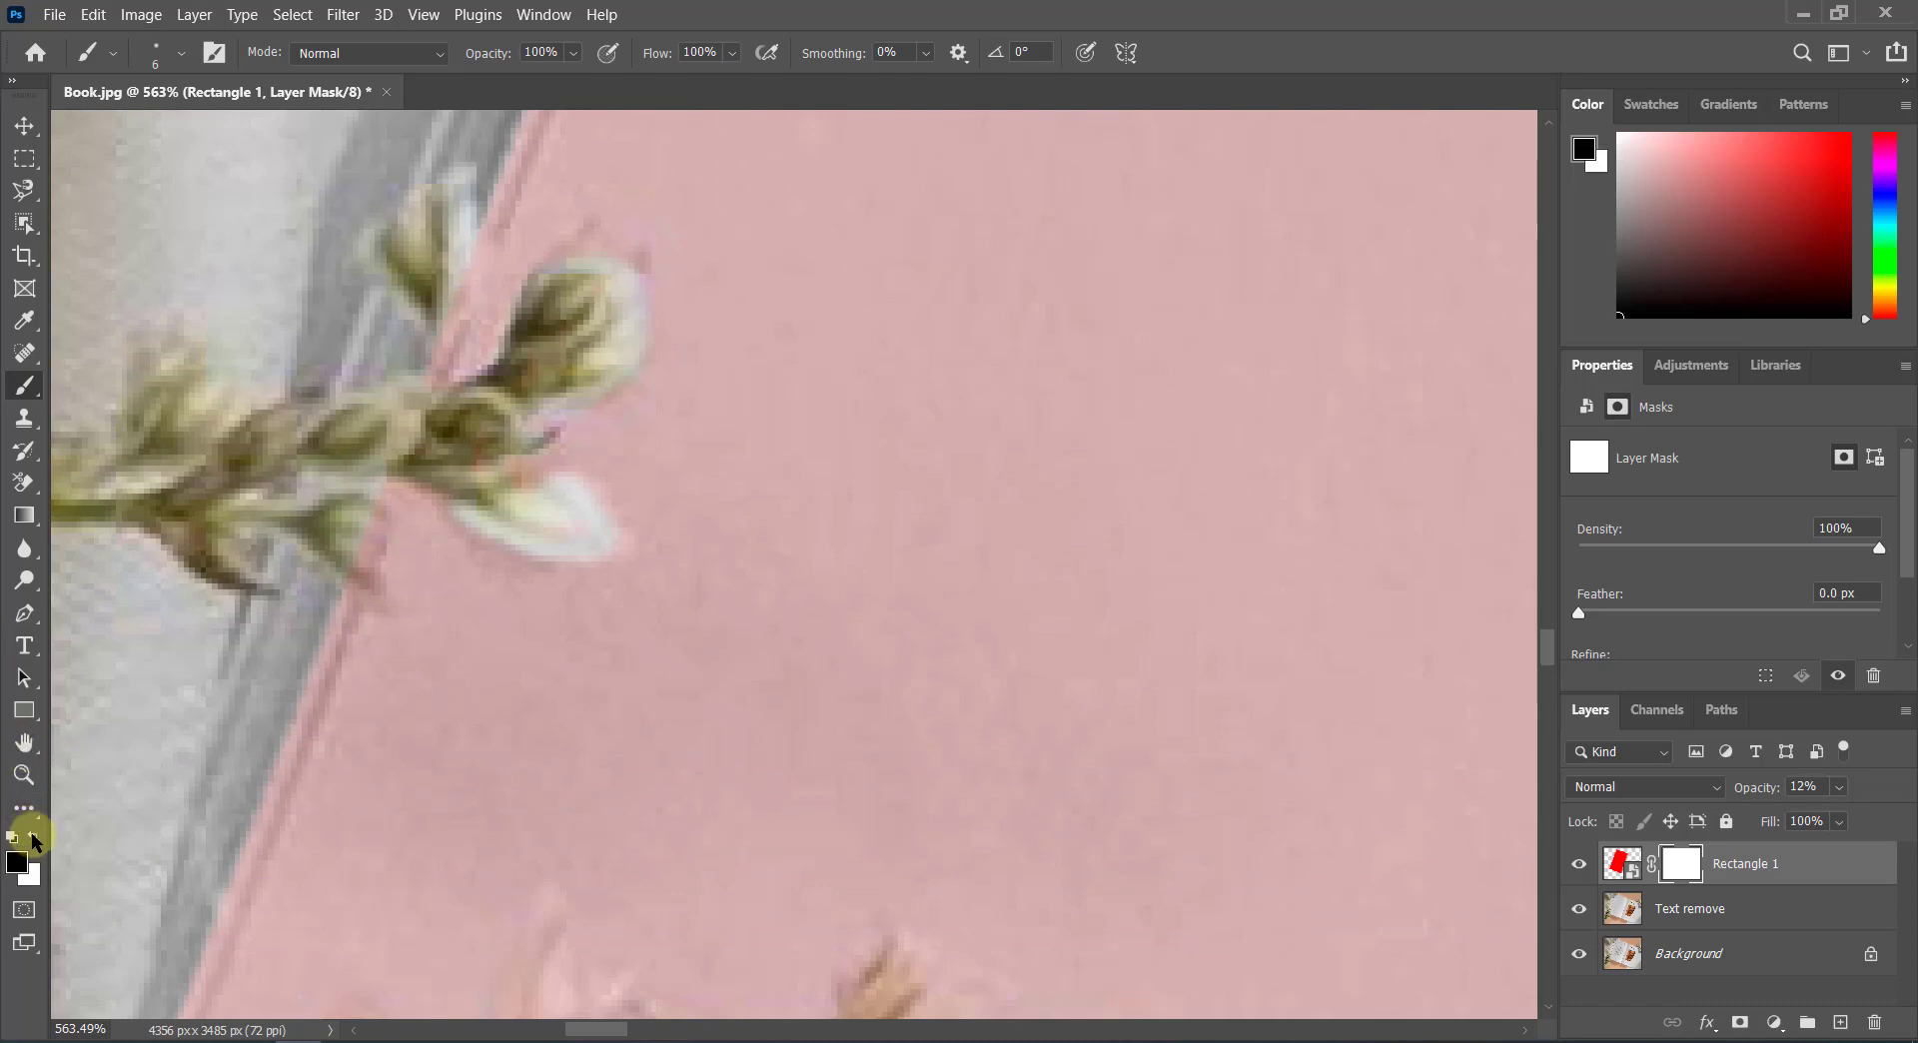
pyautogui.moveTo(364, 573)
pyautogui.mouseDown()
pyautogui.moveTo(373, 544)
pyautogui.moveTo(389, 553)
pyautogui.moveTo(368, 514)
pyautogui.mouseUp()
# Step: Paint black on the mask along the long stem and its upper and lower buds
pyautogui.scroll(-2, 492, 677)
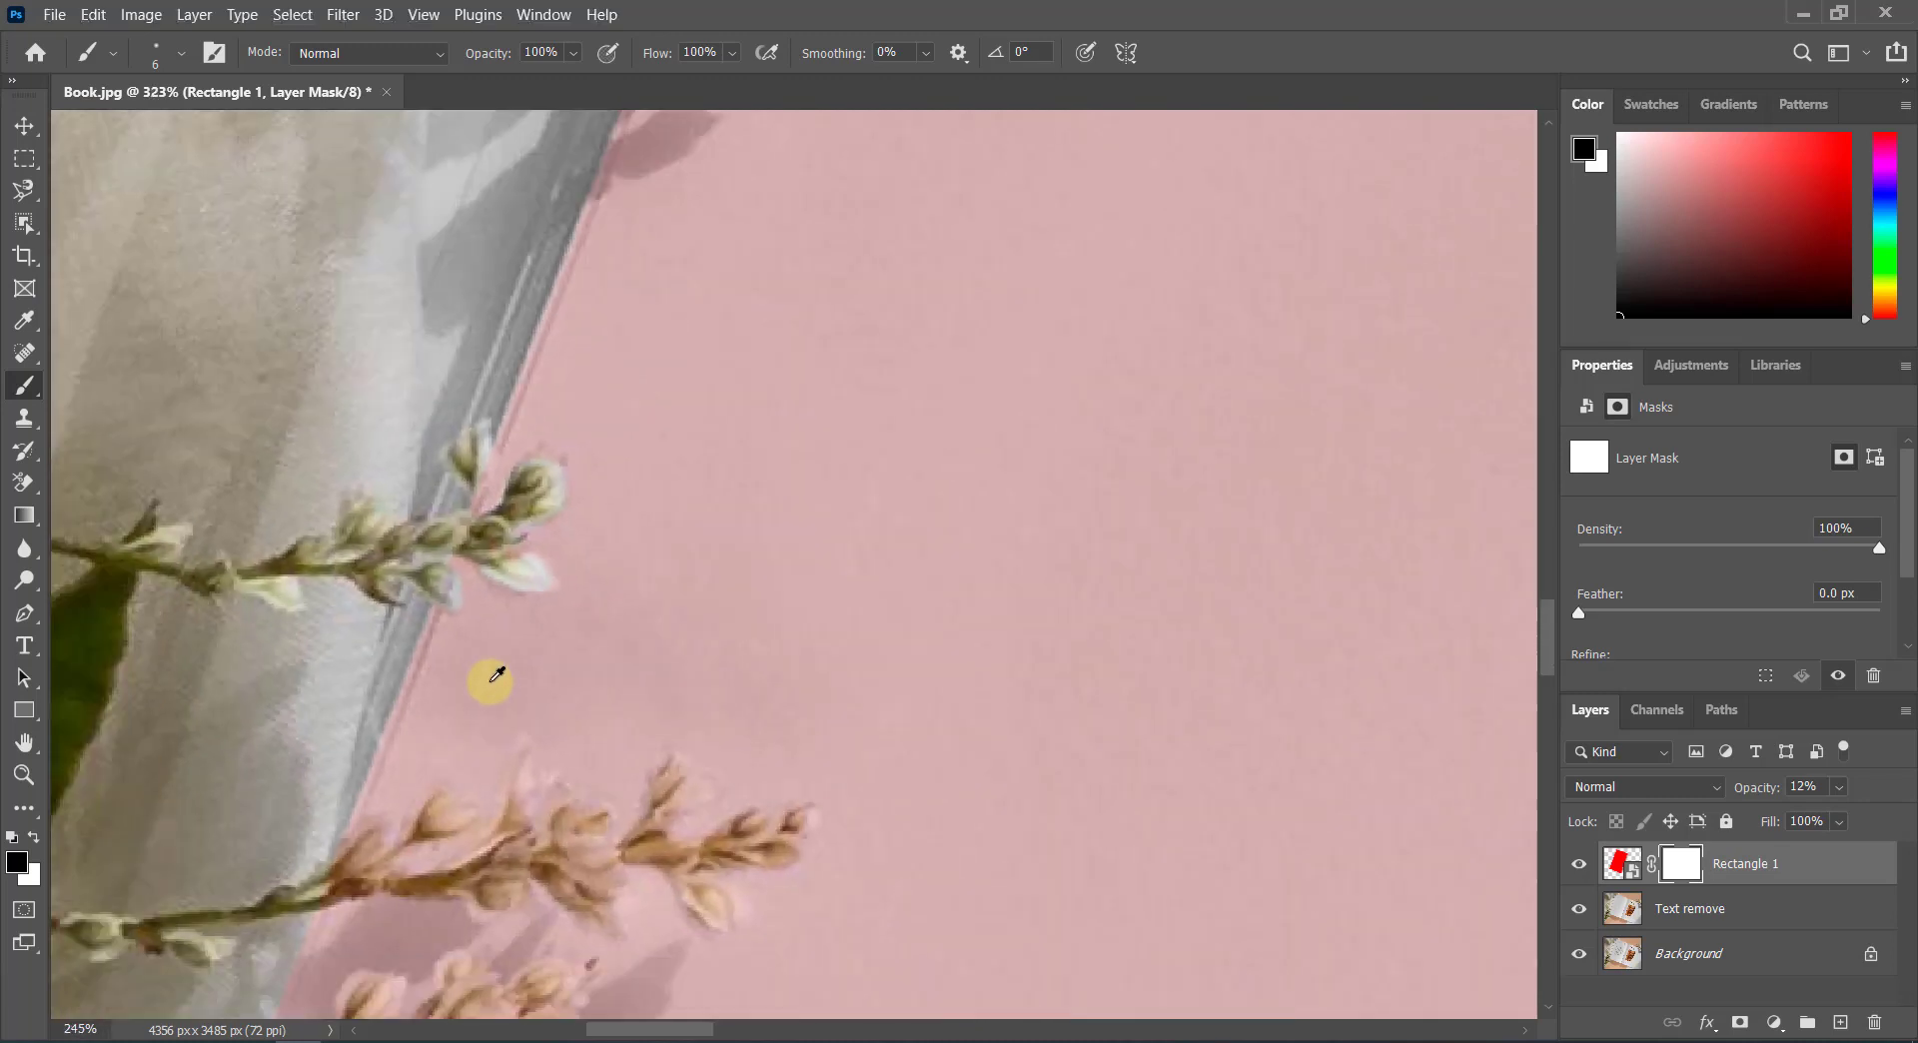
pyautogui.scroll(-2, 513, 773)
pyautogui.scroll(-1, 495, 705)
pyautogui.scroll(2, 312, 634)
pyautogui.scroll(1, 282, 578)
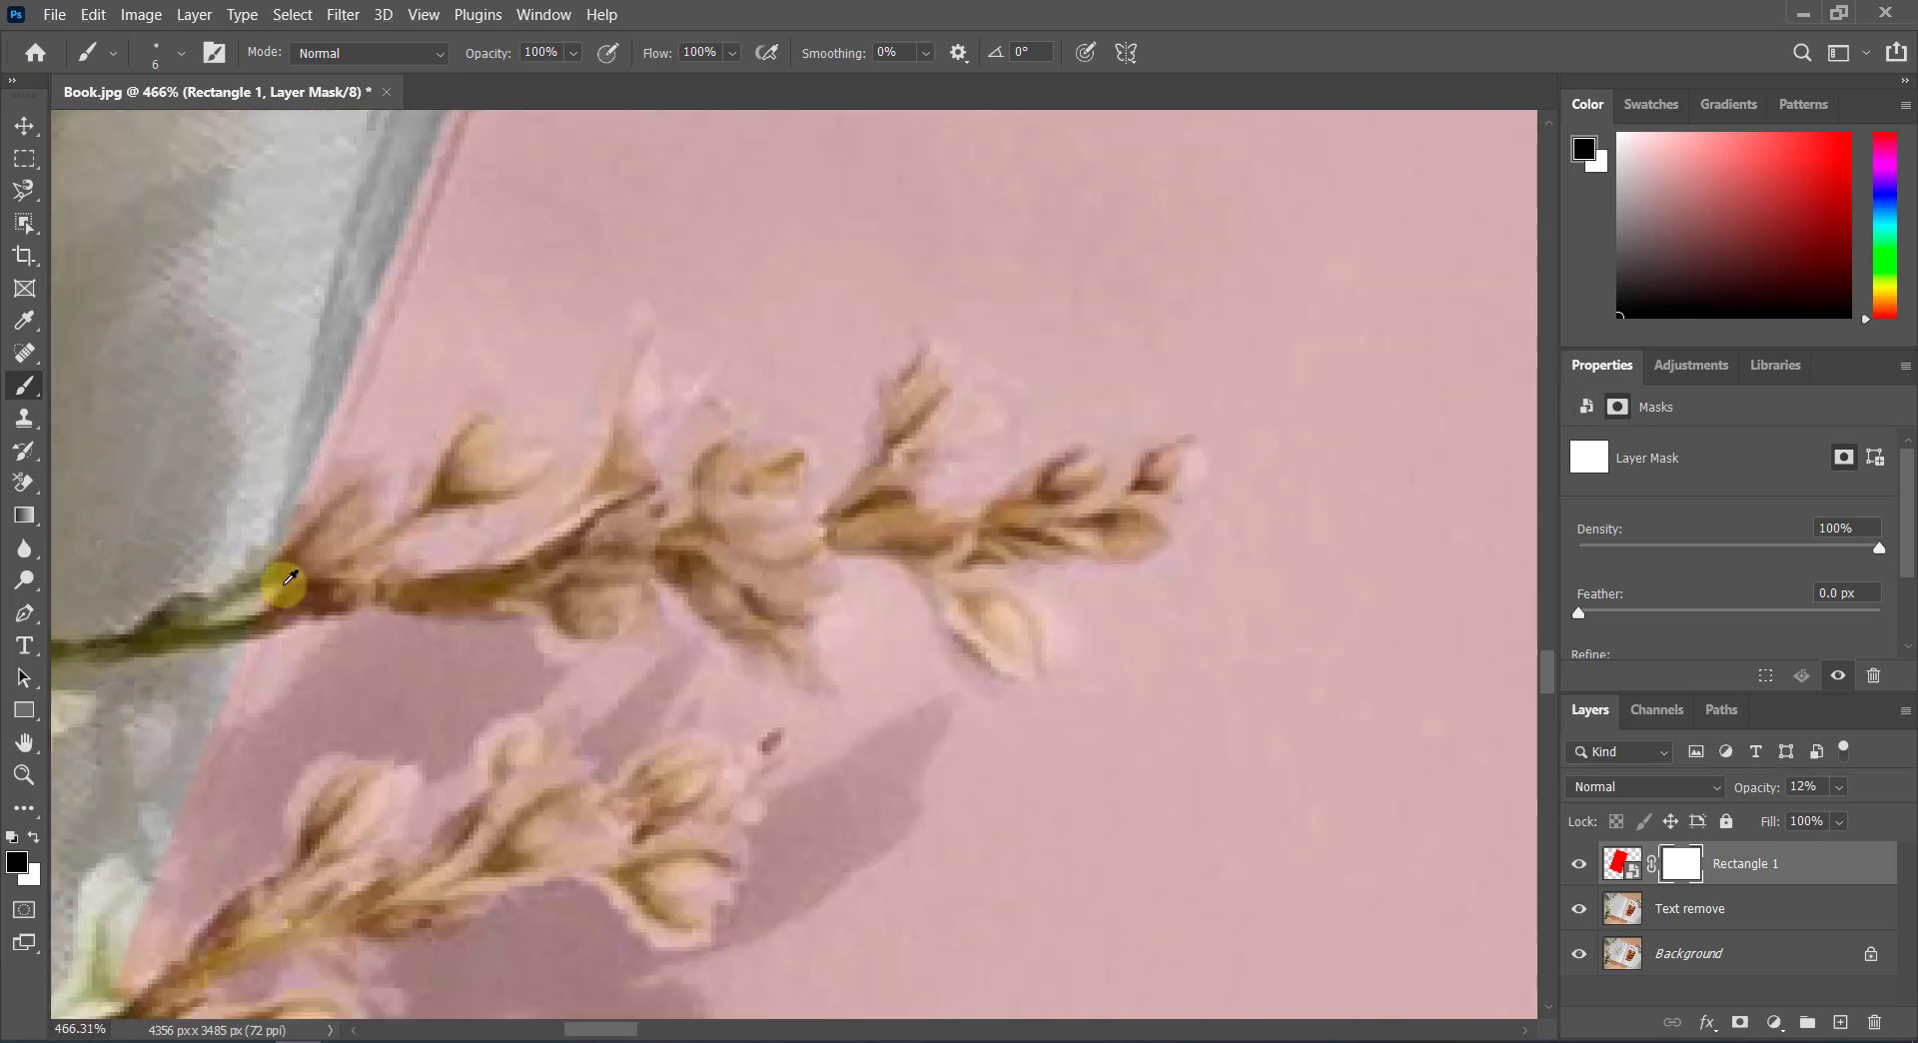
pyautogui.scroll(1, 274, 569)
pyautogui.moveTo(311, 543)
pyautogui.mouseDown()
pyautogui.moveTo(370, 454)
pyautogui.moveTo(335, 547)
pyautogui.moveTo(249, 631)
pyautogui.moveTo(395, 599)
pyautogui.moveTo(357, 572)
pyautogui.moveTo(495, 408)
pyautogui.moveTo(518, 442)
pyautogui.moveTo(453, 484)
pyautogui.moveTo(514, 456)
pyautogui.mouseUp()
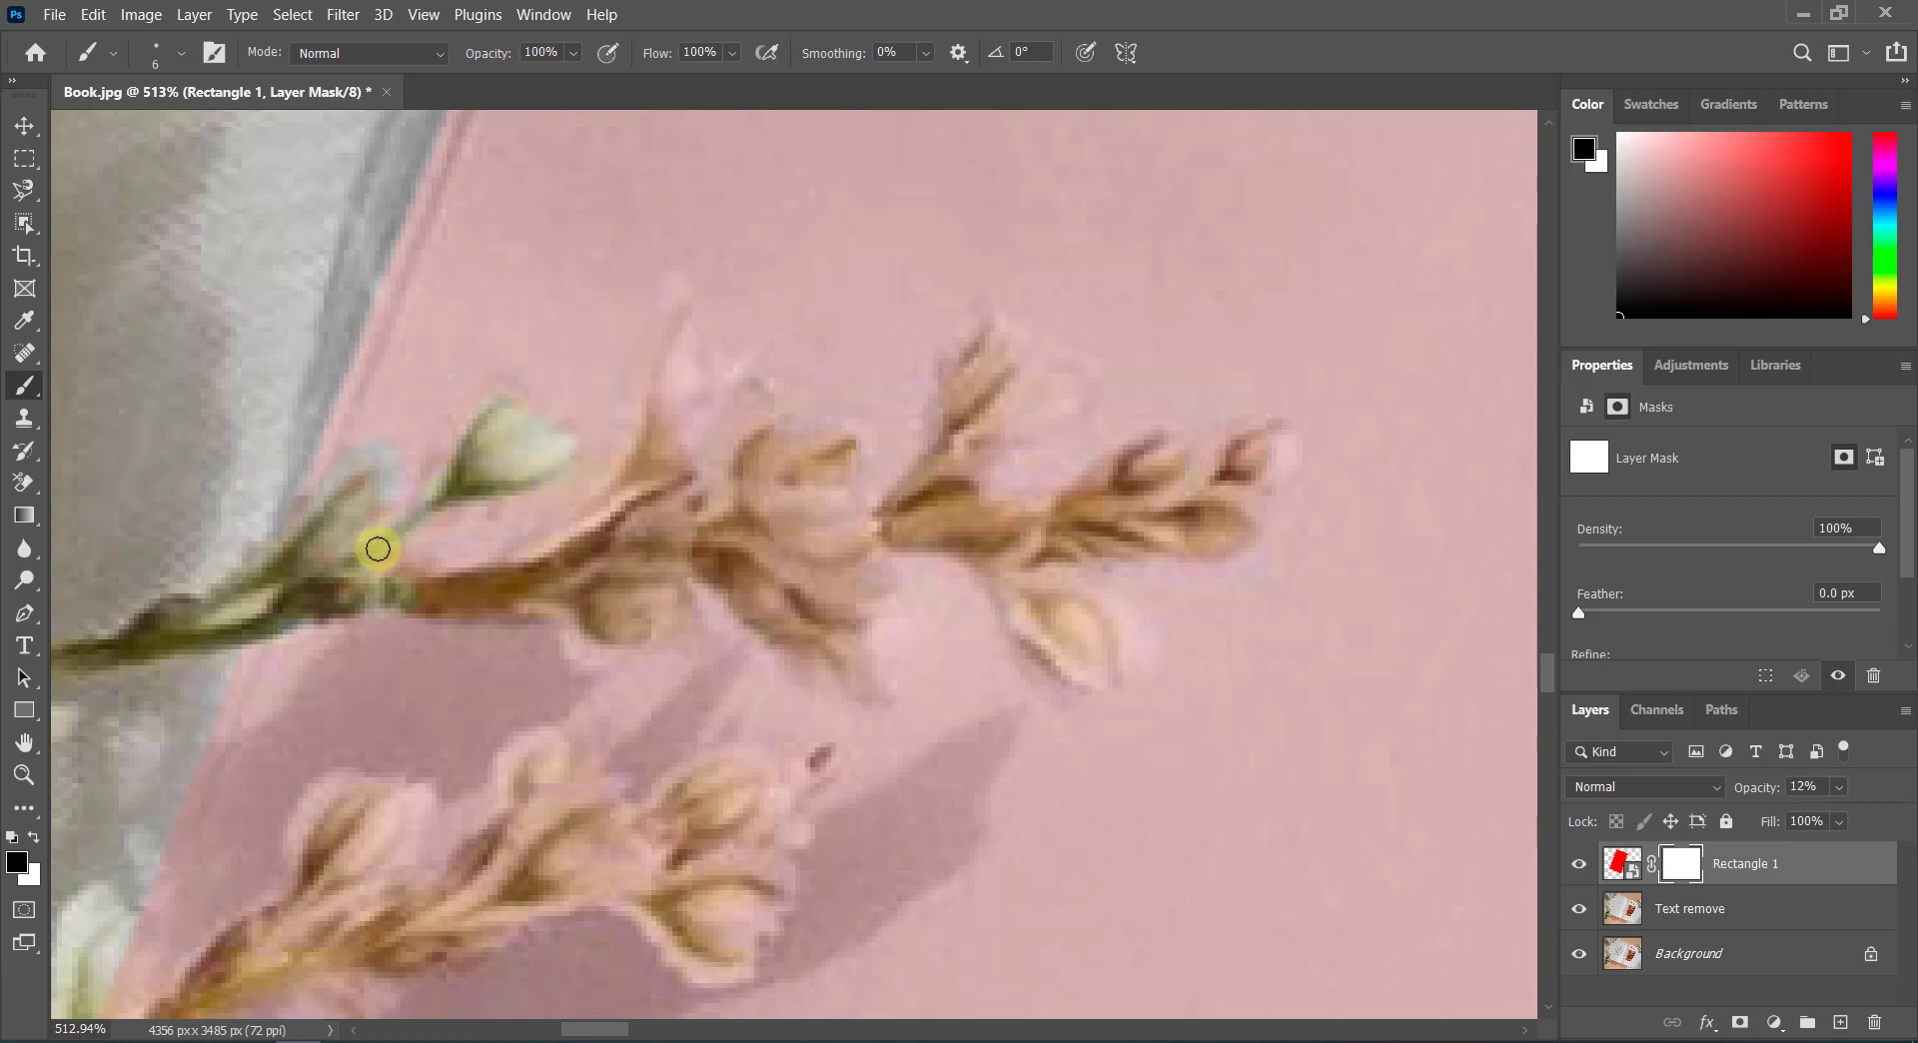
pyautogui.moveTo(388, 580)
pyautogui.mouseDown()
pyautogui.moveTo(523, 586)
pyautogui.moveTo(656, 498)
pyautogui.moveTo(612, 497)
pyautogui.moveTo(655, 356)
pyautogui.moveTo(662, 466)
pyautogui.moveTo(599, 547)
pyautogui.moveTo(672, 560)
pyautogui.moveTo(565, 602)
pyautogui.moveTo(612, 577)
pyautogui.moveTo(599, 611)
pyautogui.moveTo(680, 581)
pyautogui.moveTo(631, 599)
pyautogui.moveTo(716, 540)
pyautogui.moveTo(753, 440)
pyautogui.moveTo(755, 525)
pyautogui.moveTo(808, 477)
pyautogui.moveTo(792, 462)
pyautogui.moveTo(835, 495)
pyautogui.moveTo(709, 542)
pyautogui.moveTo(816, 643)
pyautogui.moveTo(753, 548)
pyautogui.moveTo(878, 518)
pyautogui.moveTo(961, 366)
pyautogui.moveTo(976, 399)
pyautogui.moveTo(886, 530)
pyautogui.moveTo(956, 504)
pyautogui.moveTo(975, 535)
pyautogui.moveTo(1052, 530)
pyautogui.mouseUp()
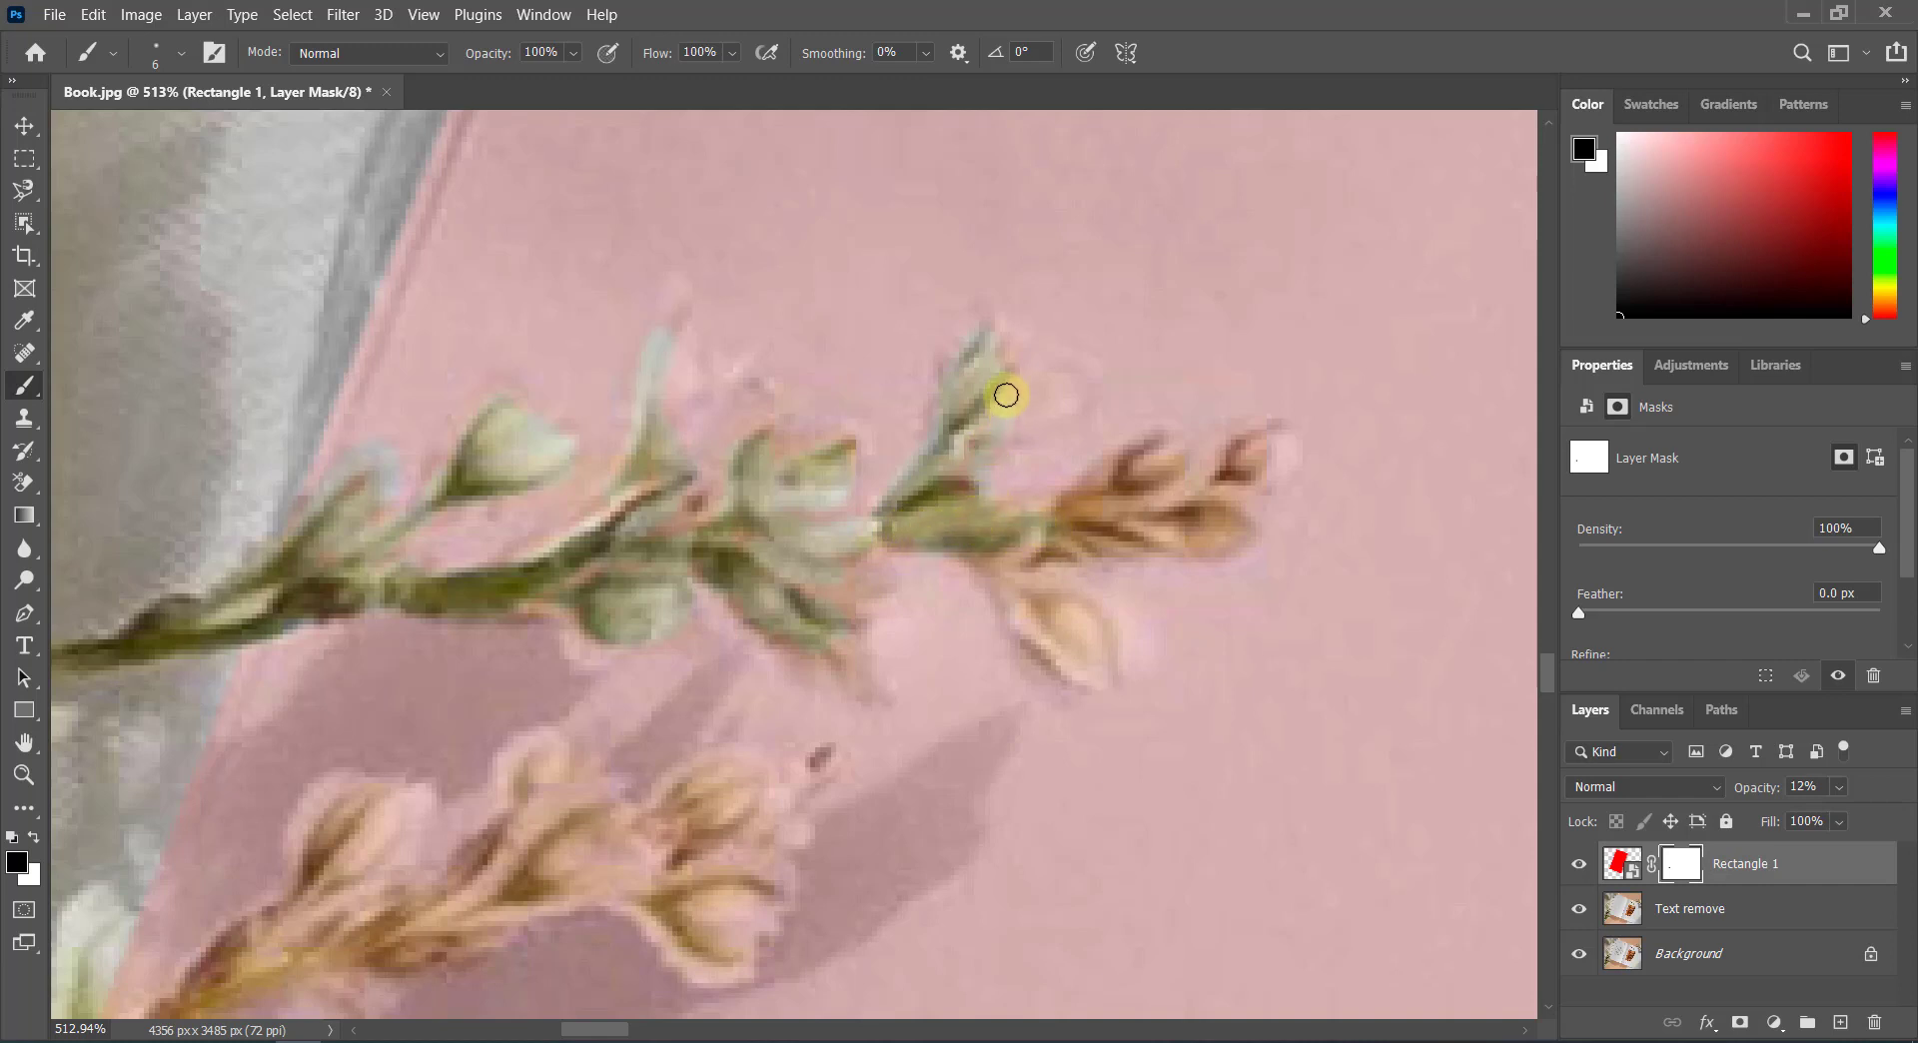
pyautogui.moveTo(1005, 394)
pyautogui.mouseDown()
pyautogui.moveTo(1028, 513)
pyautogui.moveTo(1128, 455)
pyautogui.moveTo(1079, 514)
pyautogui.moveTo(1119, 537)
pyautogui.moveTo(1129, 519)
pyautogui.moveTo(1215, 509)
pyautogui.moveTo(1148, 543)
pyautogui.moveTo(1241, 487)
pyautogui.moveTo(1233, 453)
pyautogui.moveTo(1215, 483)
pyautogui.moveTo(972, 570)
pyautogui.moveTo(1016, 551)
pyautogui.moveTo(1006, 582)
pyautogui.moveTo(1056, 668)
pyautogui.moveTo(1049, 604)
pyautogui.mouseUp()
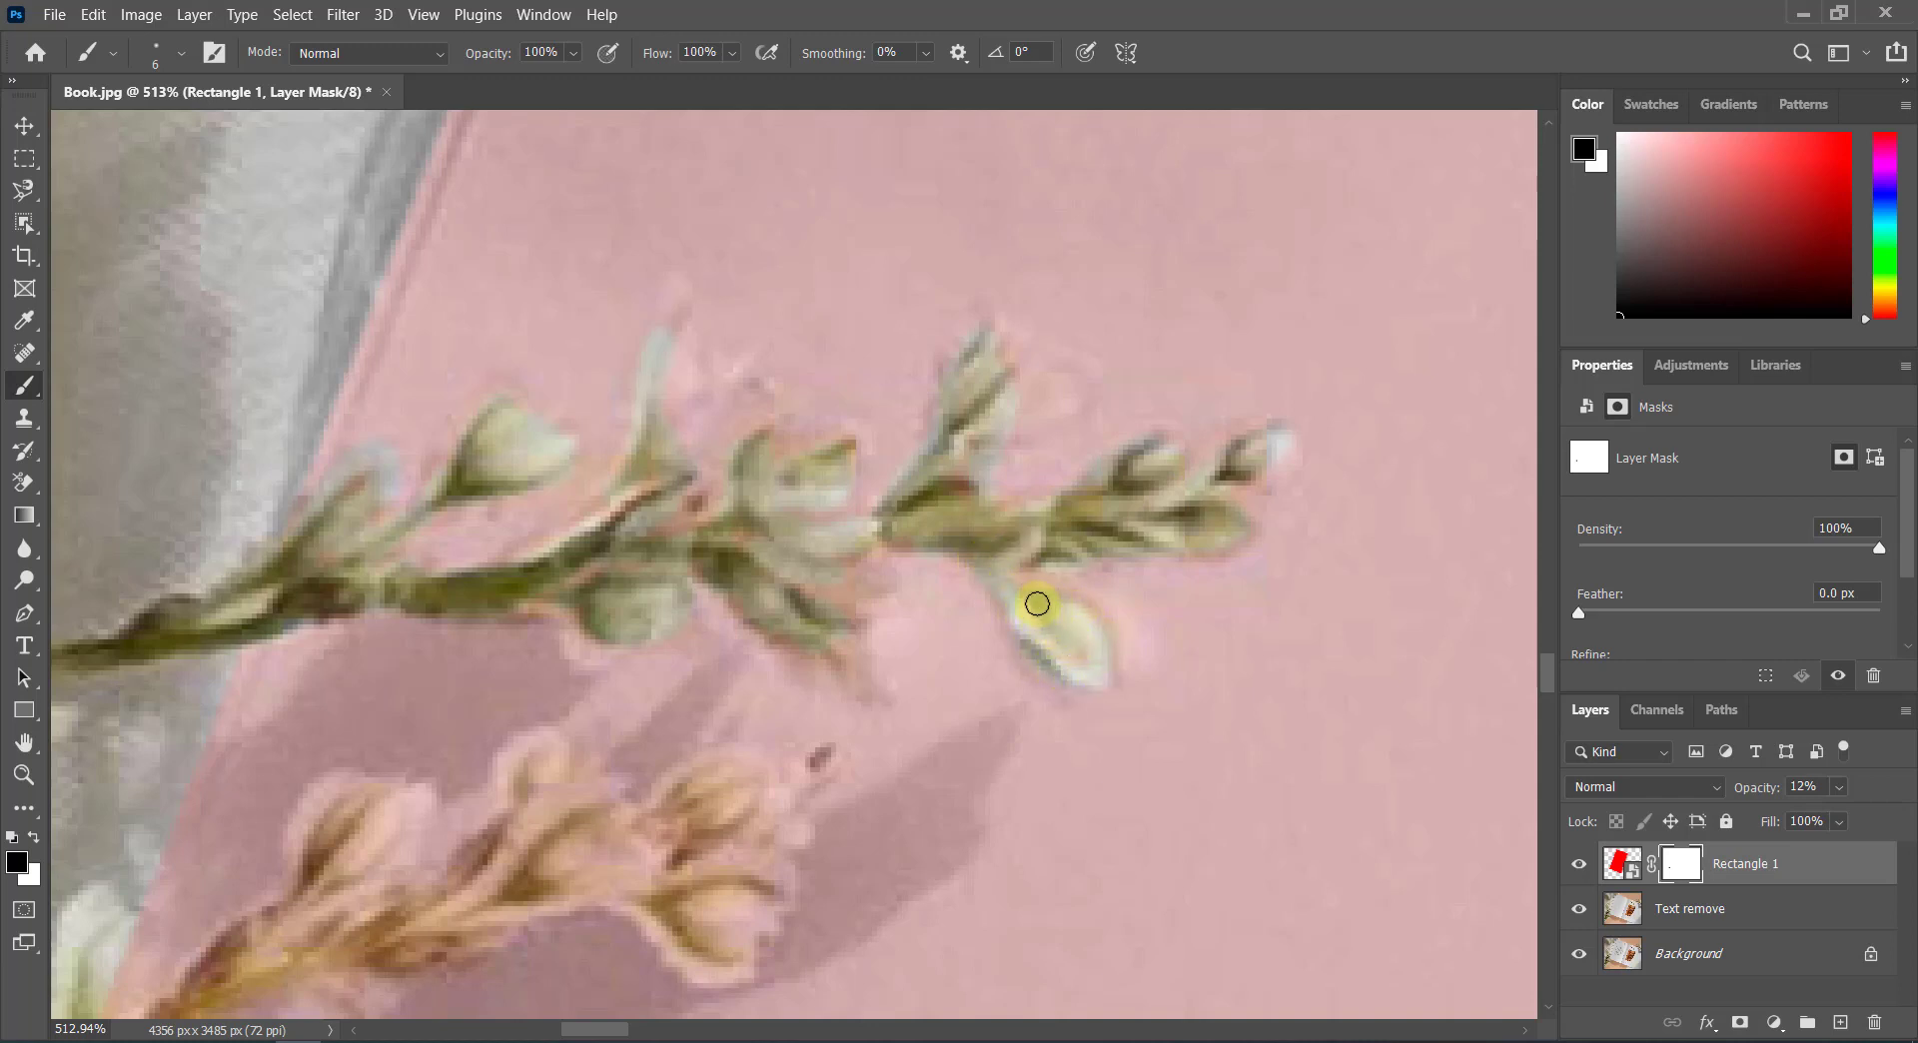
pyautogui.moveTo(1099, 664); pyautogui.dragTo(1021, 583)
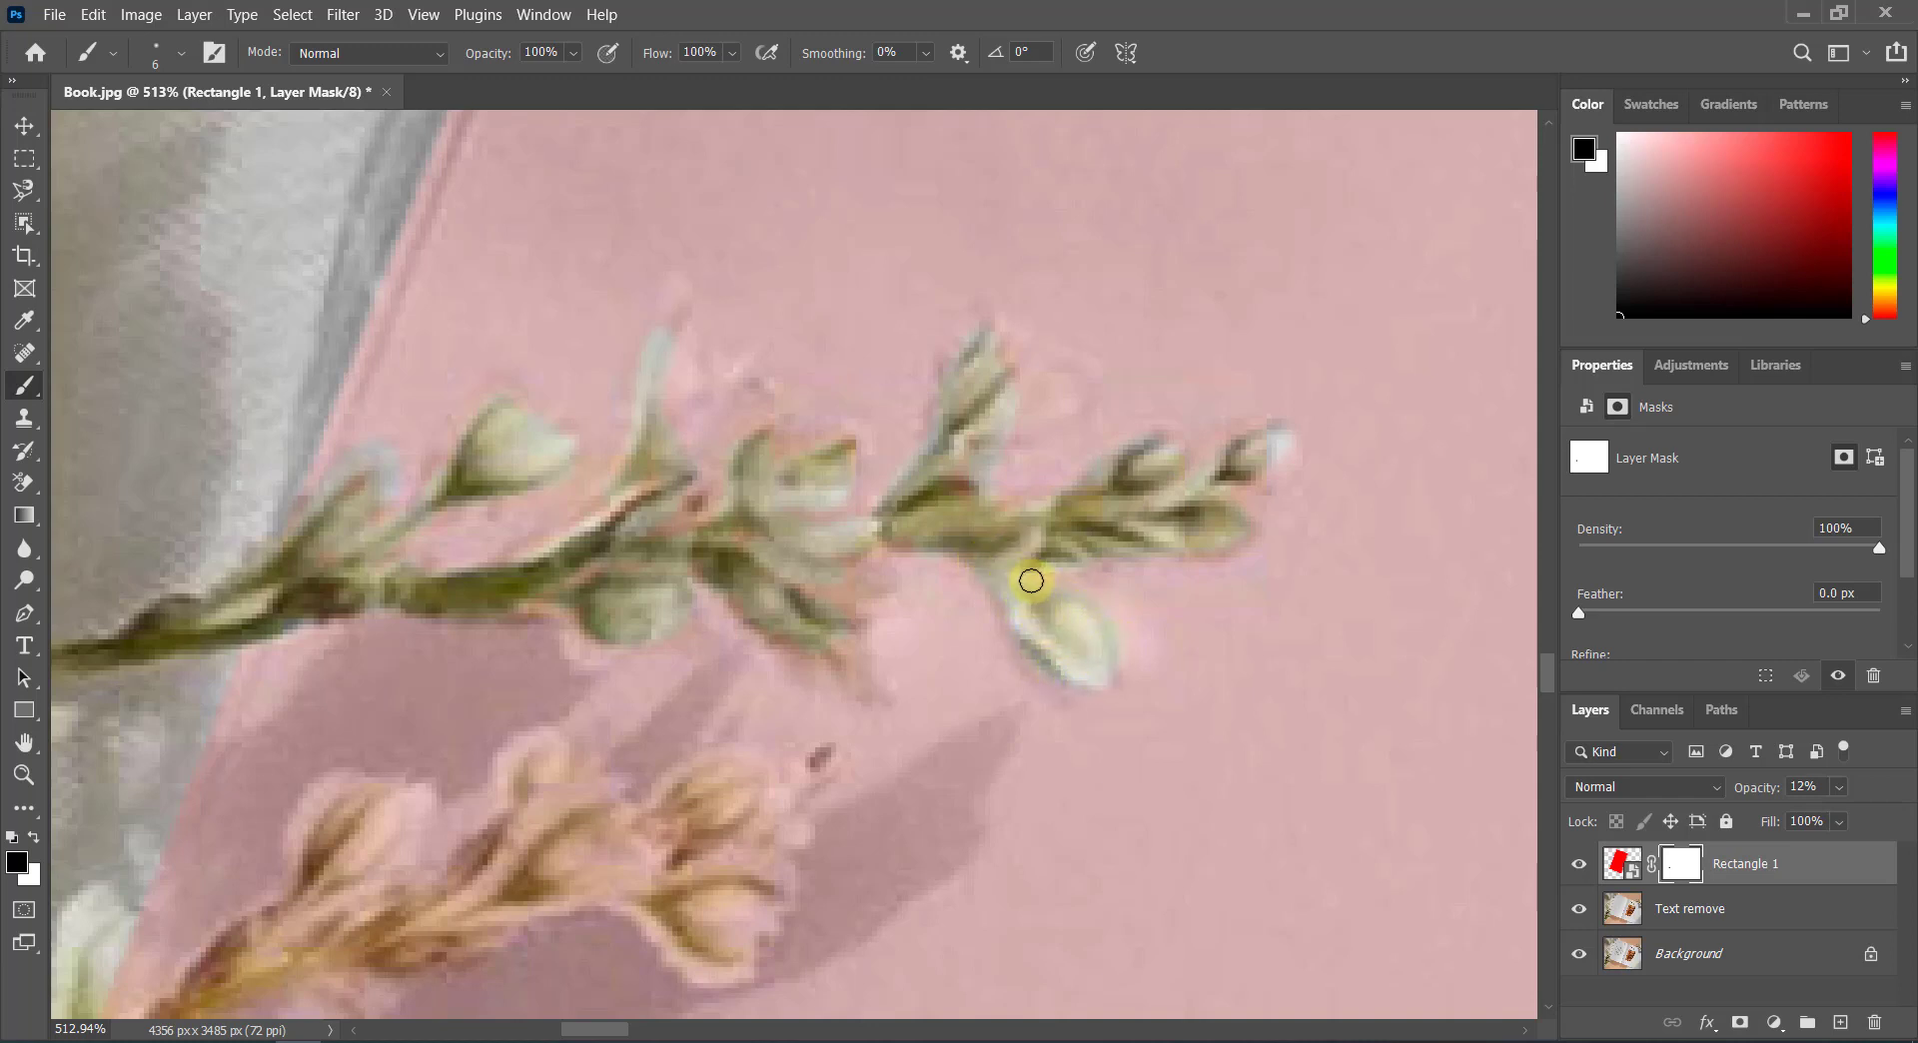
# Step: Unmask the upper flower's petals, the stem tip, and the white petal above the stem
pyautogui.scroll(-2, 830, 538)
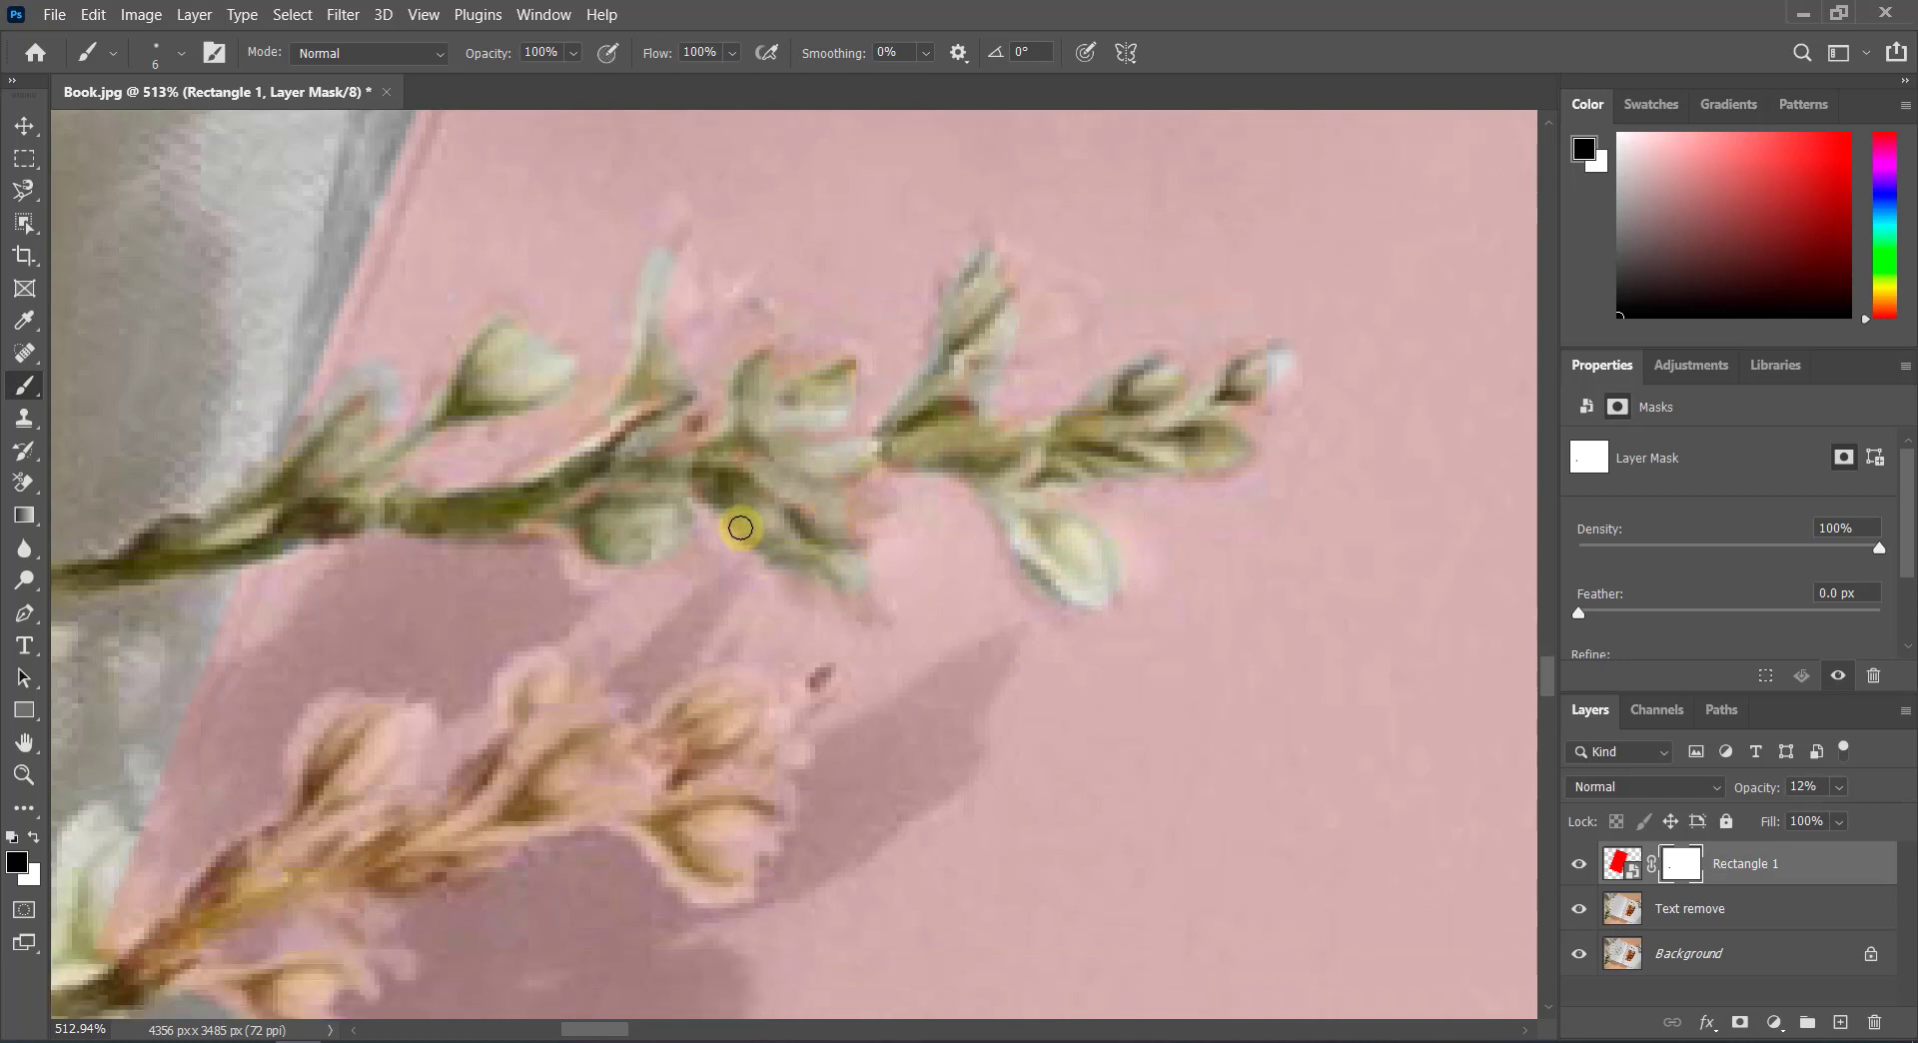
pyautogui.moveTo(740, 527)
pyautogui.mouseDown()
pyautogui.moveTo(715, 458)
pyautogui.moveTo(822, 514)
pyautogui.moveTo(848, 471)
pyautogui.moveTo(817, 390)
pyautogui.moveTo(785, 364)
pyautogui.moveTo(839, 376)
pyautogui.moveTo(566, 505)
pyautogui.moveTo(906, 461)
pyautogui.moveTo(855, 476)
pyautogui.mouseUp()
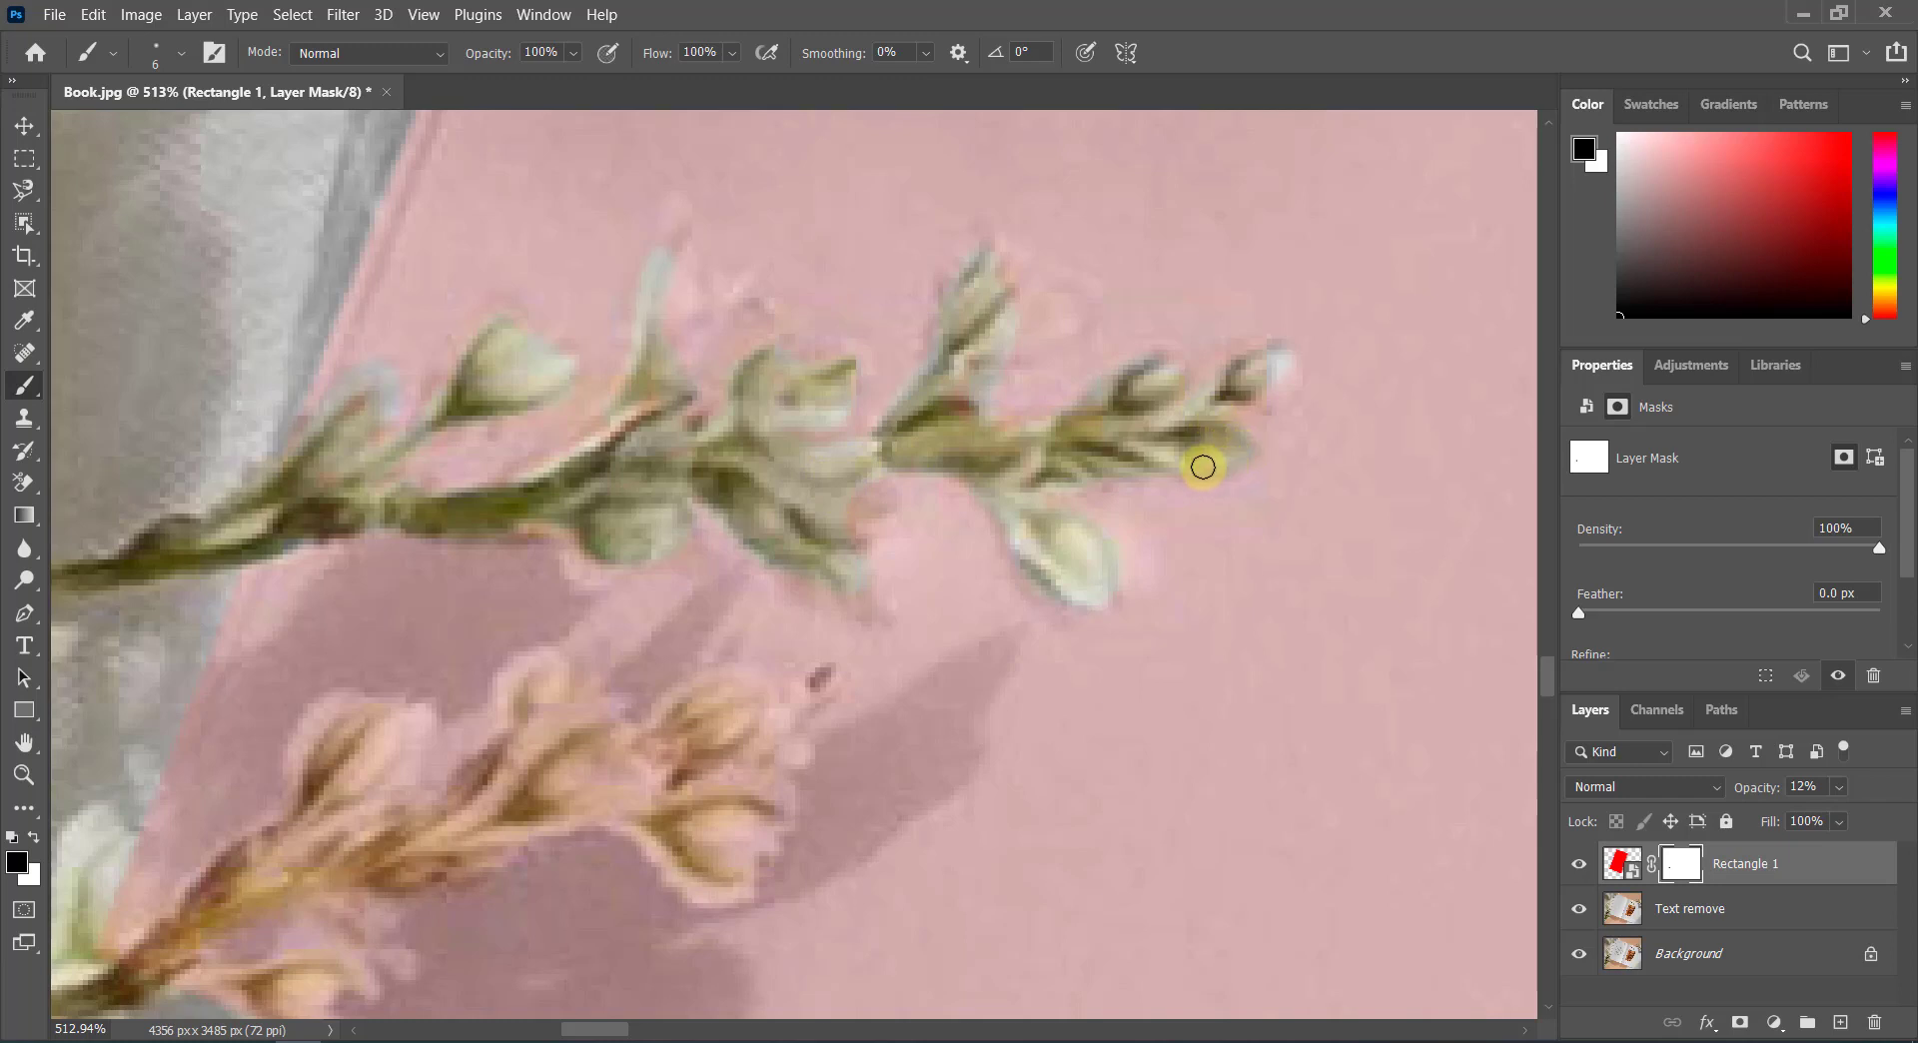
pyautogui.moveTo(1210, 455); pyautogui.dragTo(1244, 400)
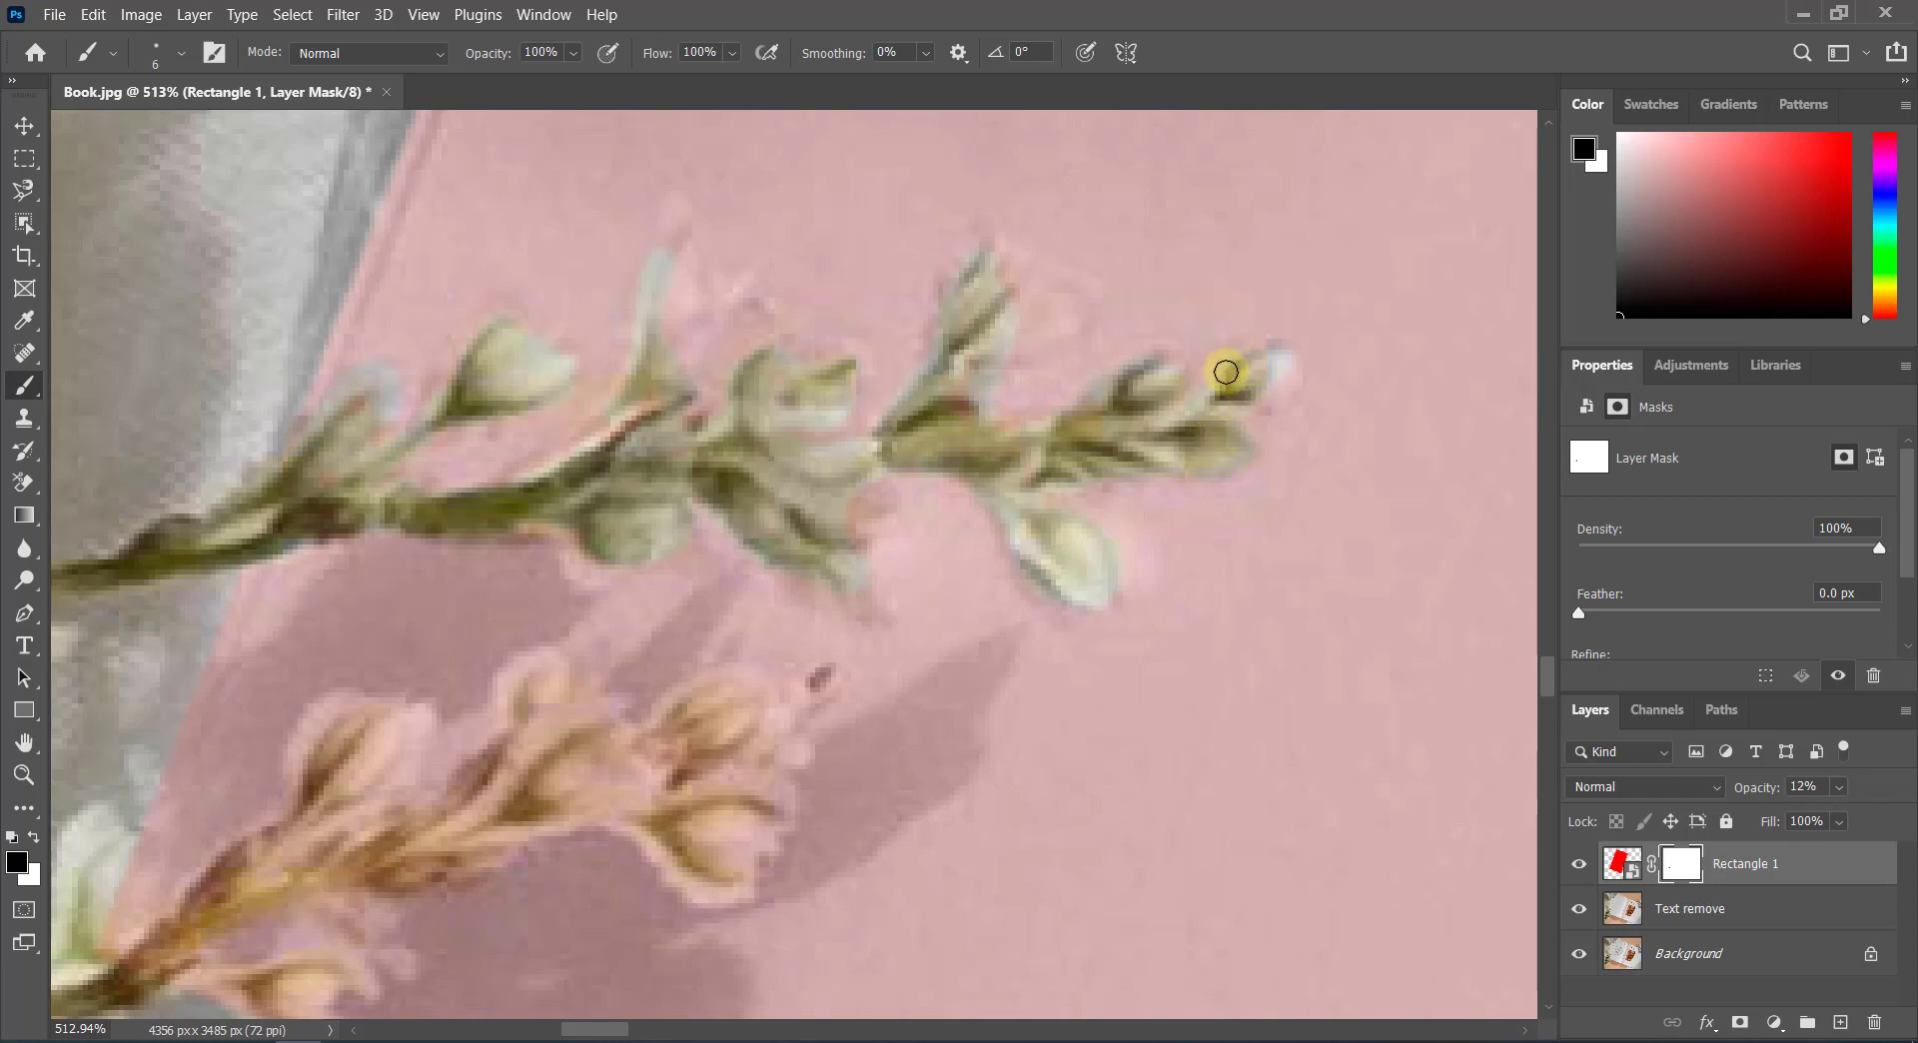
pyautogui.scroll(2, 650, 437)
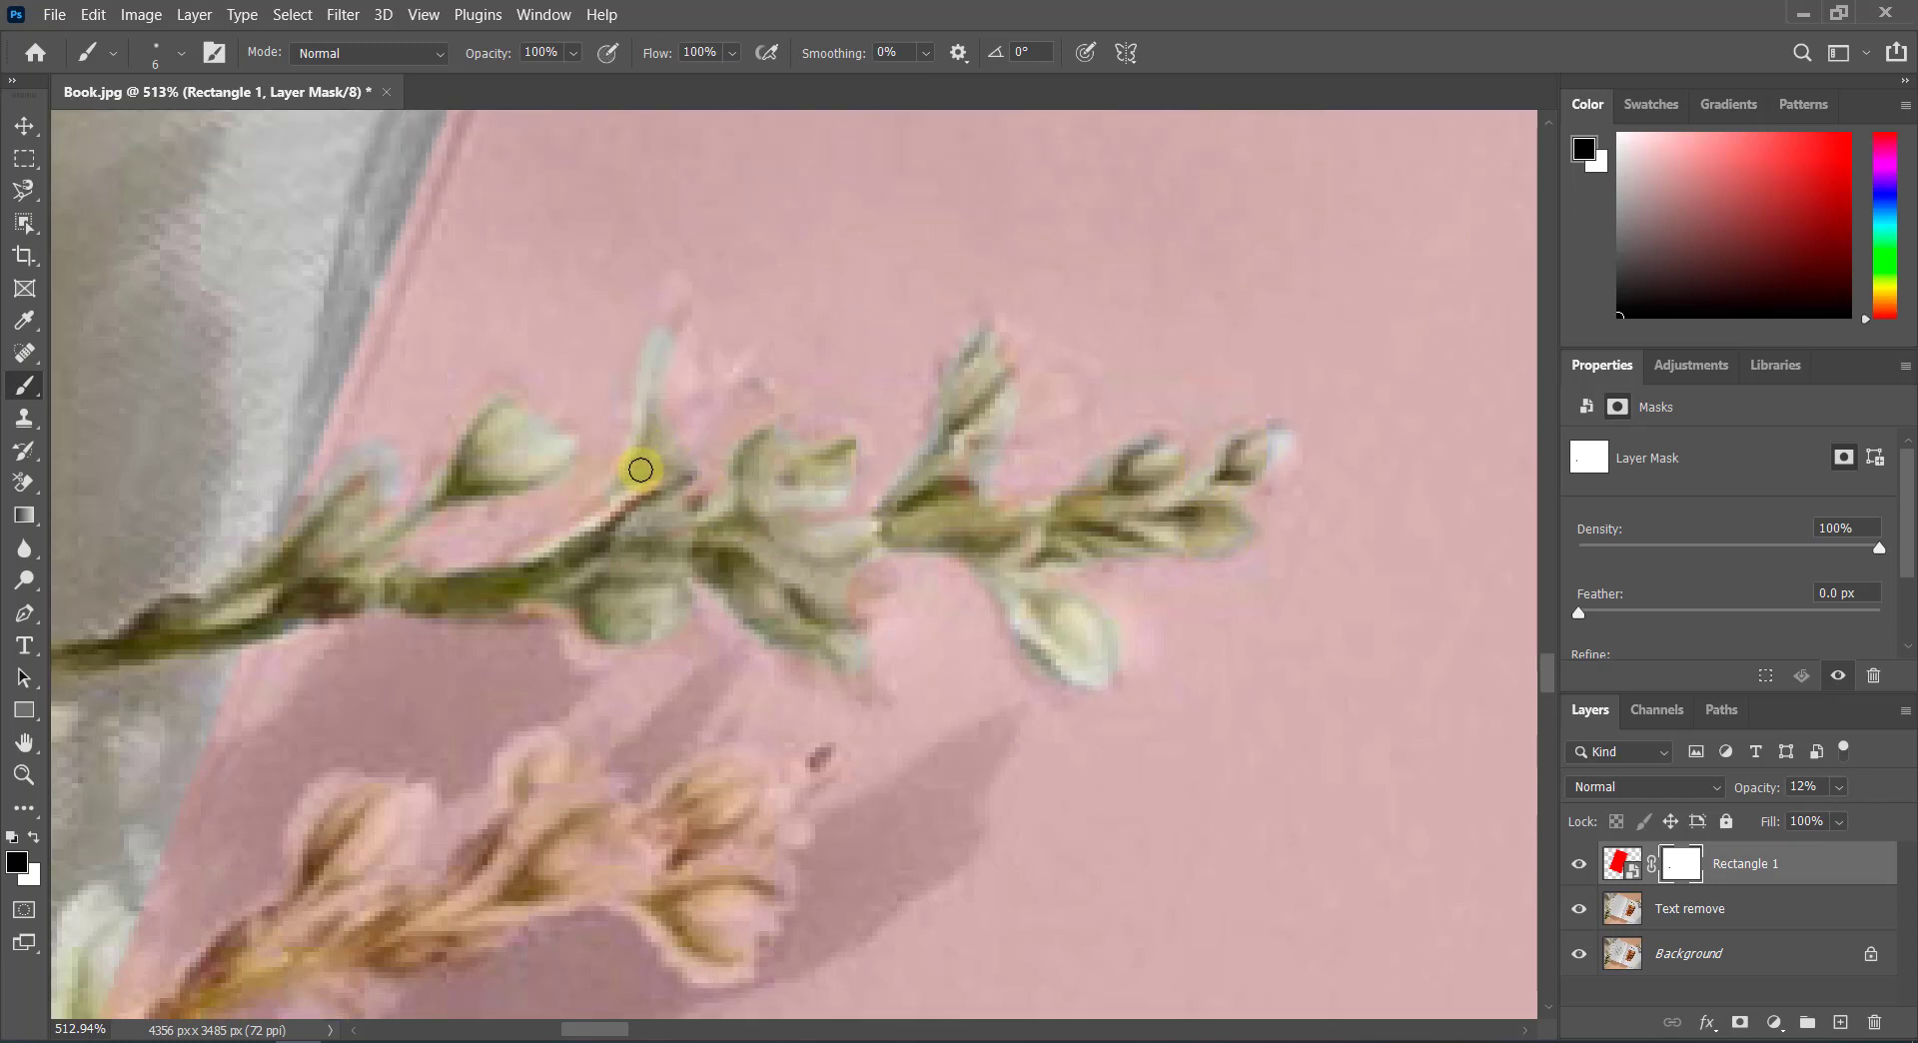
pyautogui.moveTo(640, 469); pyautogui.dragTo(670, 316)
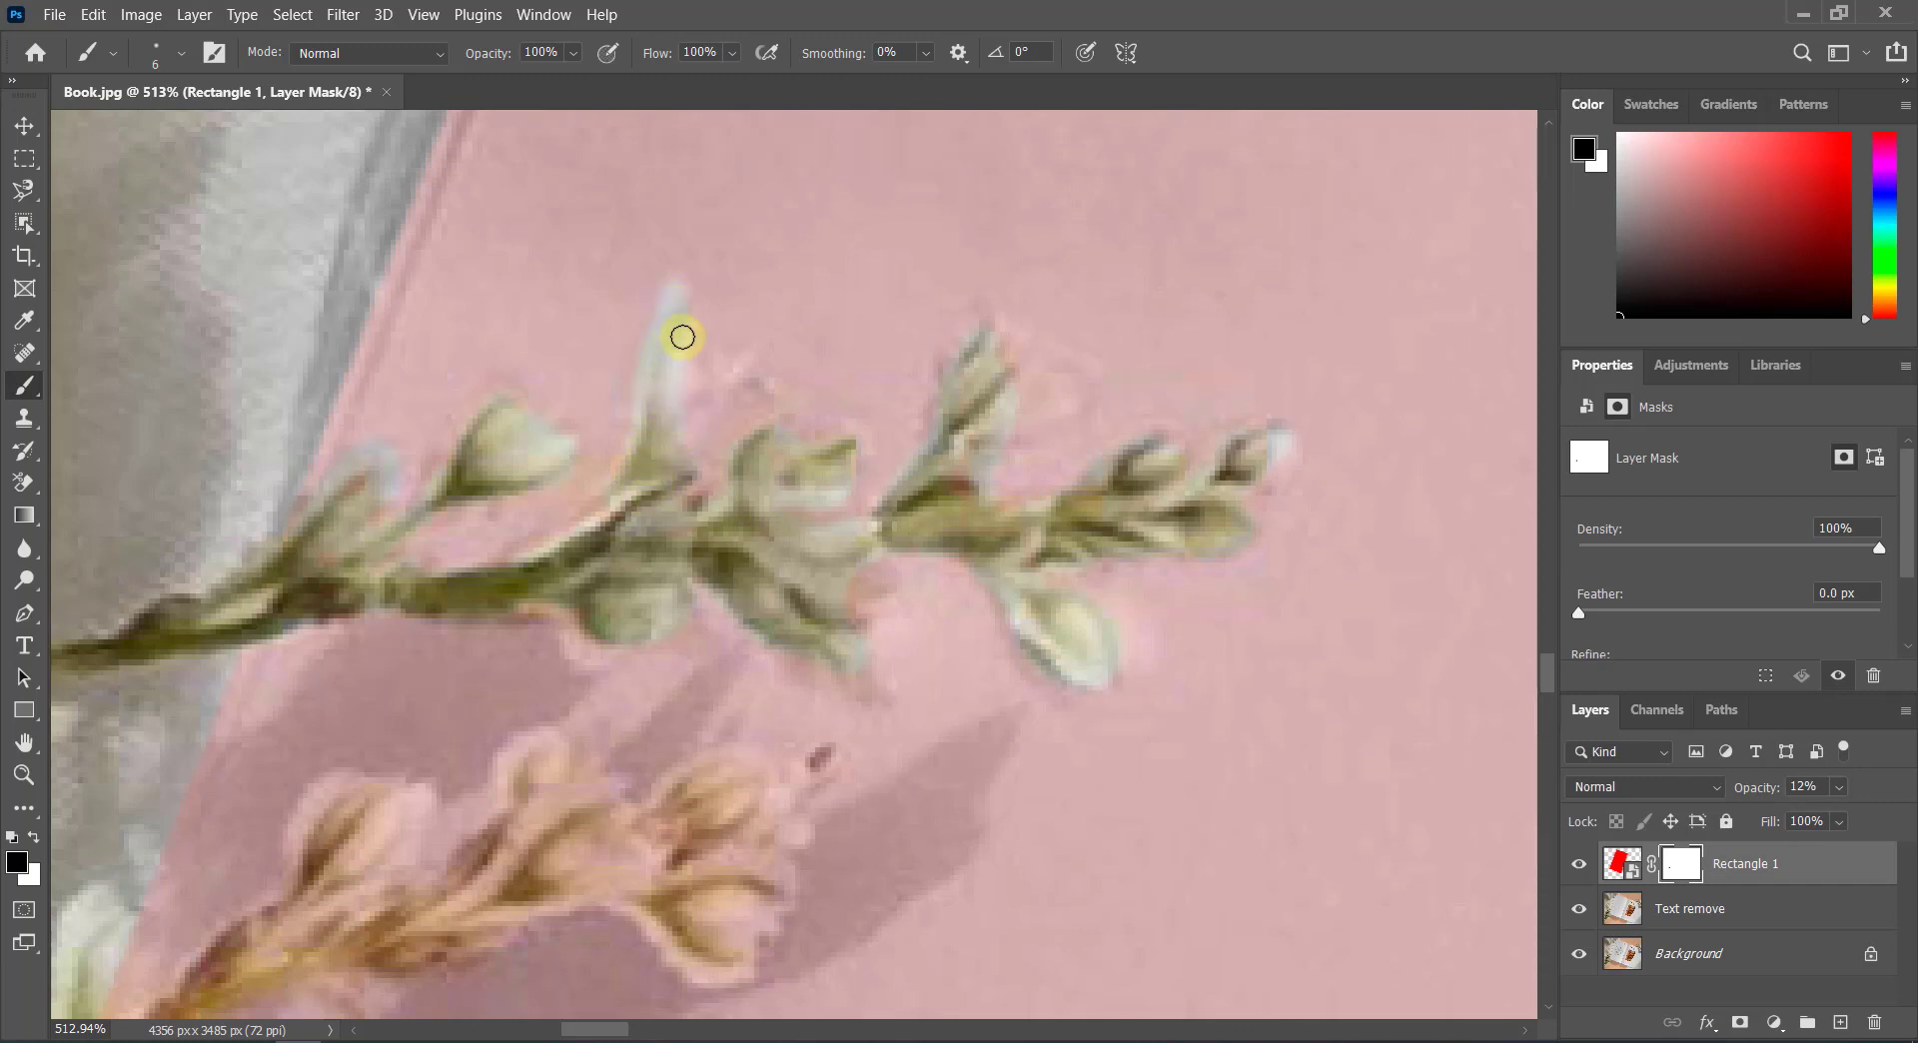
pyautogui.moveTo(738, 401)
pyautogui.mouseDown()
pyautogui.moveTo(680, 406)
pyautogui.moveTo(753, 407)
pyautogui.moveTo(685, 483)
pyautogui.moveTo(701, 370)
pyautogui.mouseUp()
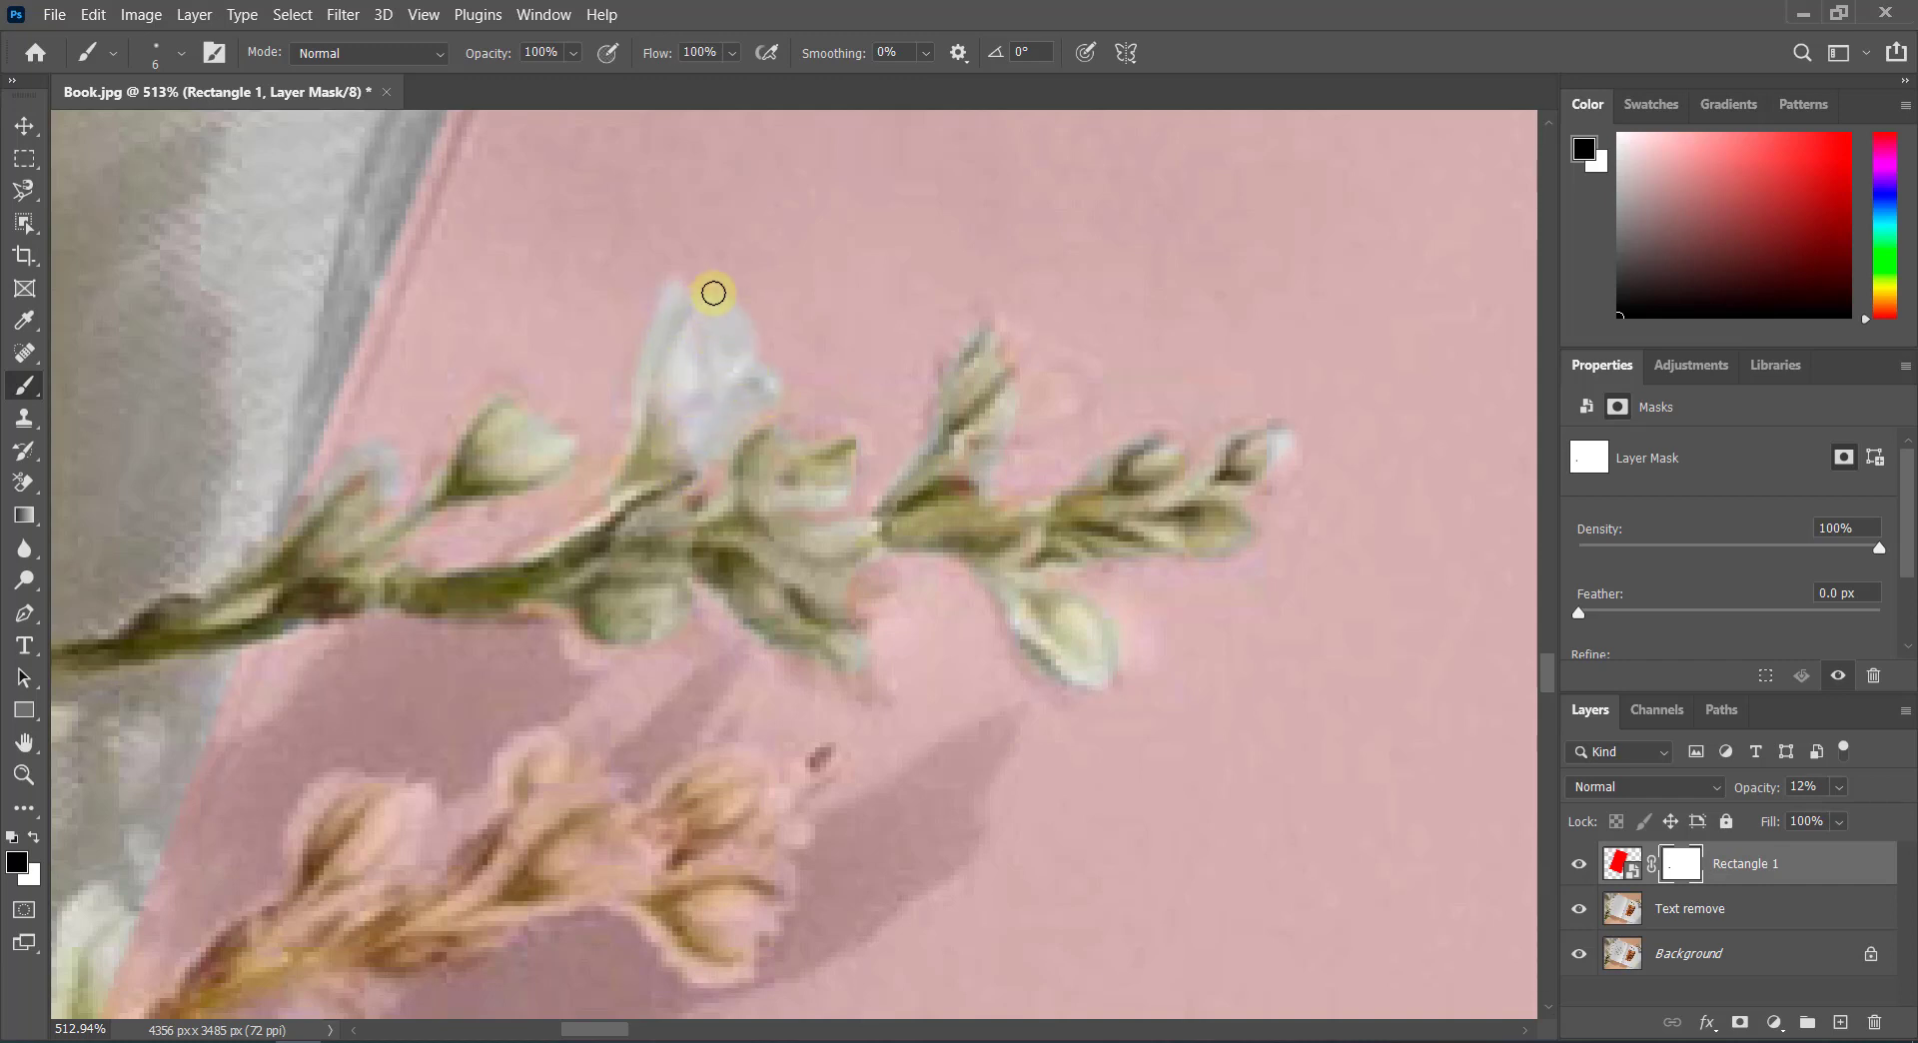
pyautogui.moveTo(713, 293)
pyautogui.mouseDown()
pyautogui.moveTo(719, 344)
pyautogui.moveTo(793, 344)
pyautogui.moveTo(669, 205)
pyautogui.moveTo(693, 265)
pyautogui.moveTo(655, 303)
pyautogui.moveTo(699, 351)
pyautogui.mouseUp()
# Step: Switch to white, enlarge the brush, and paint pink back over the grey scribble above the flower
pyautogui.scroll(-3, 699, 352)
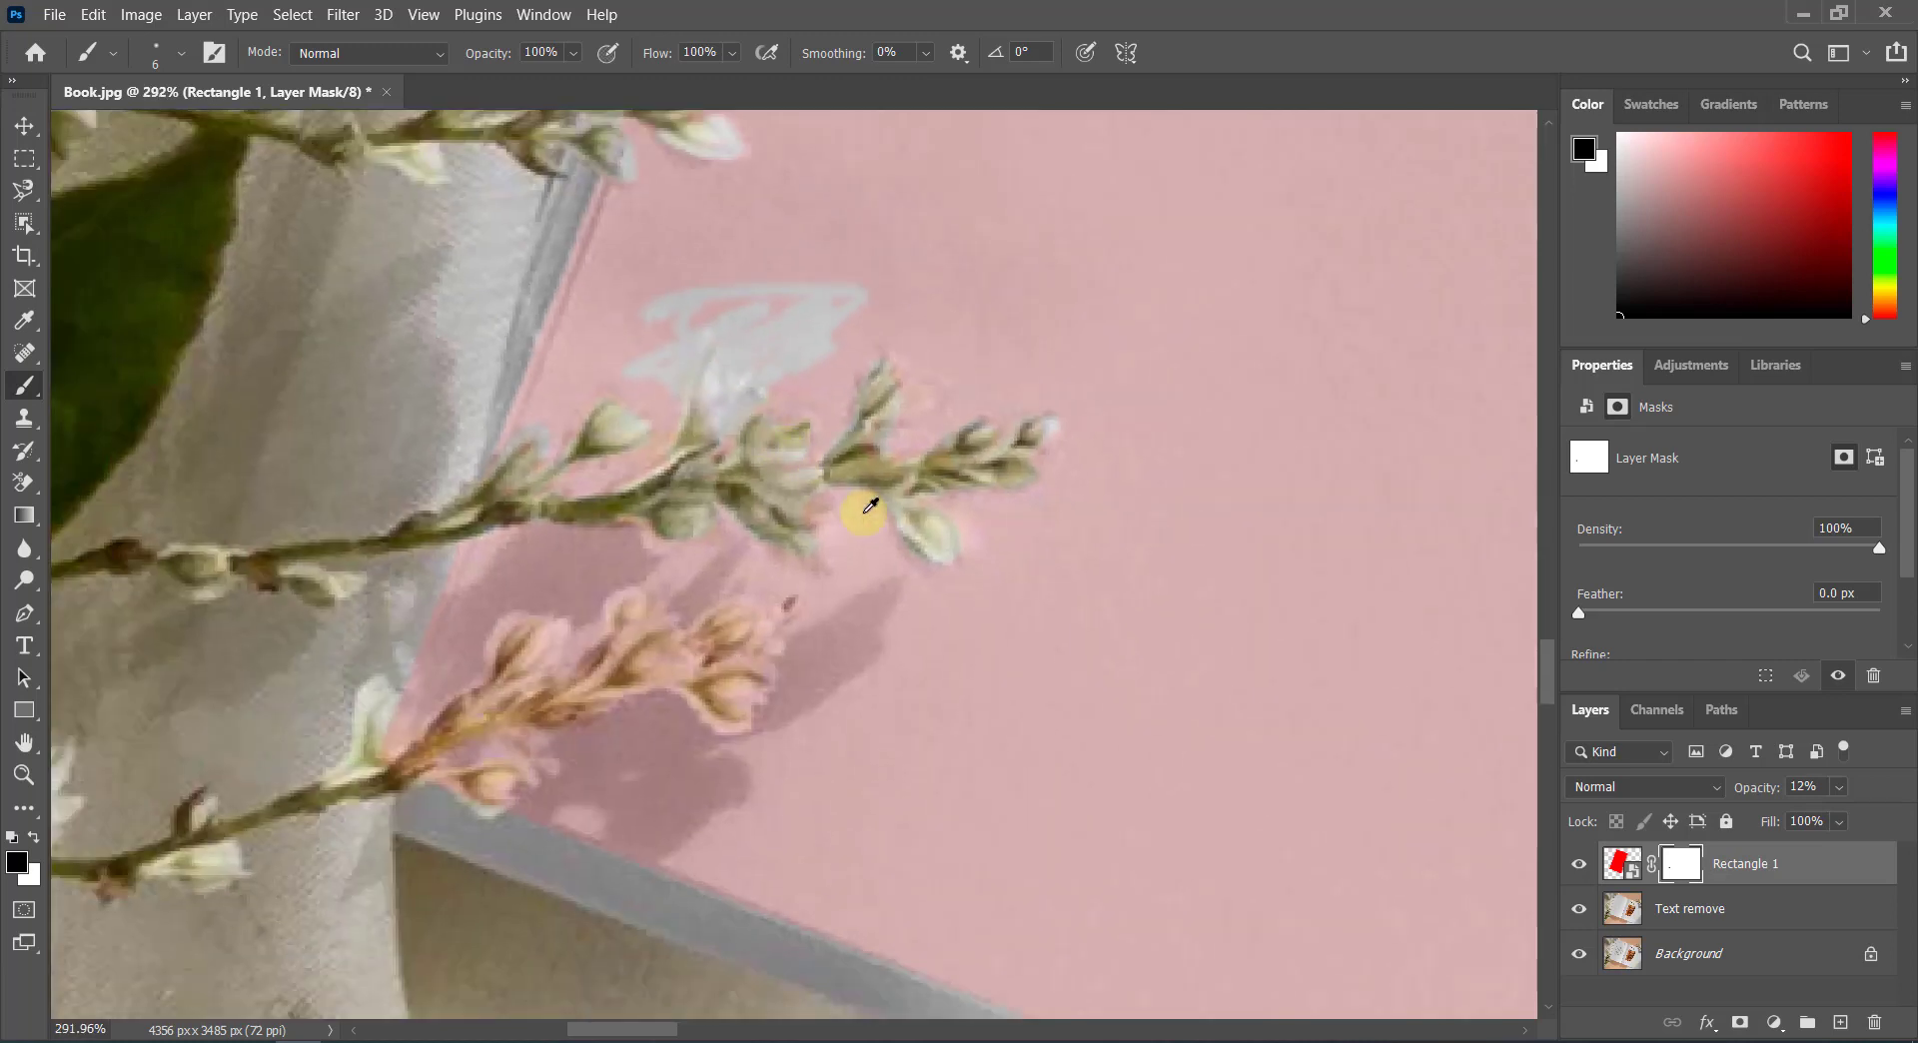
pyautogui.scroll(2, 759, 379)
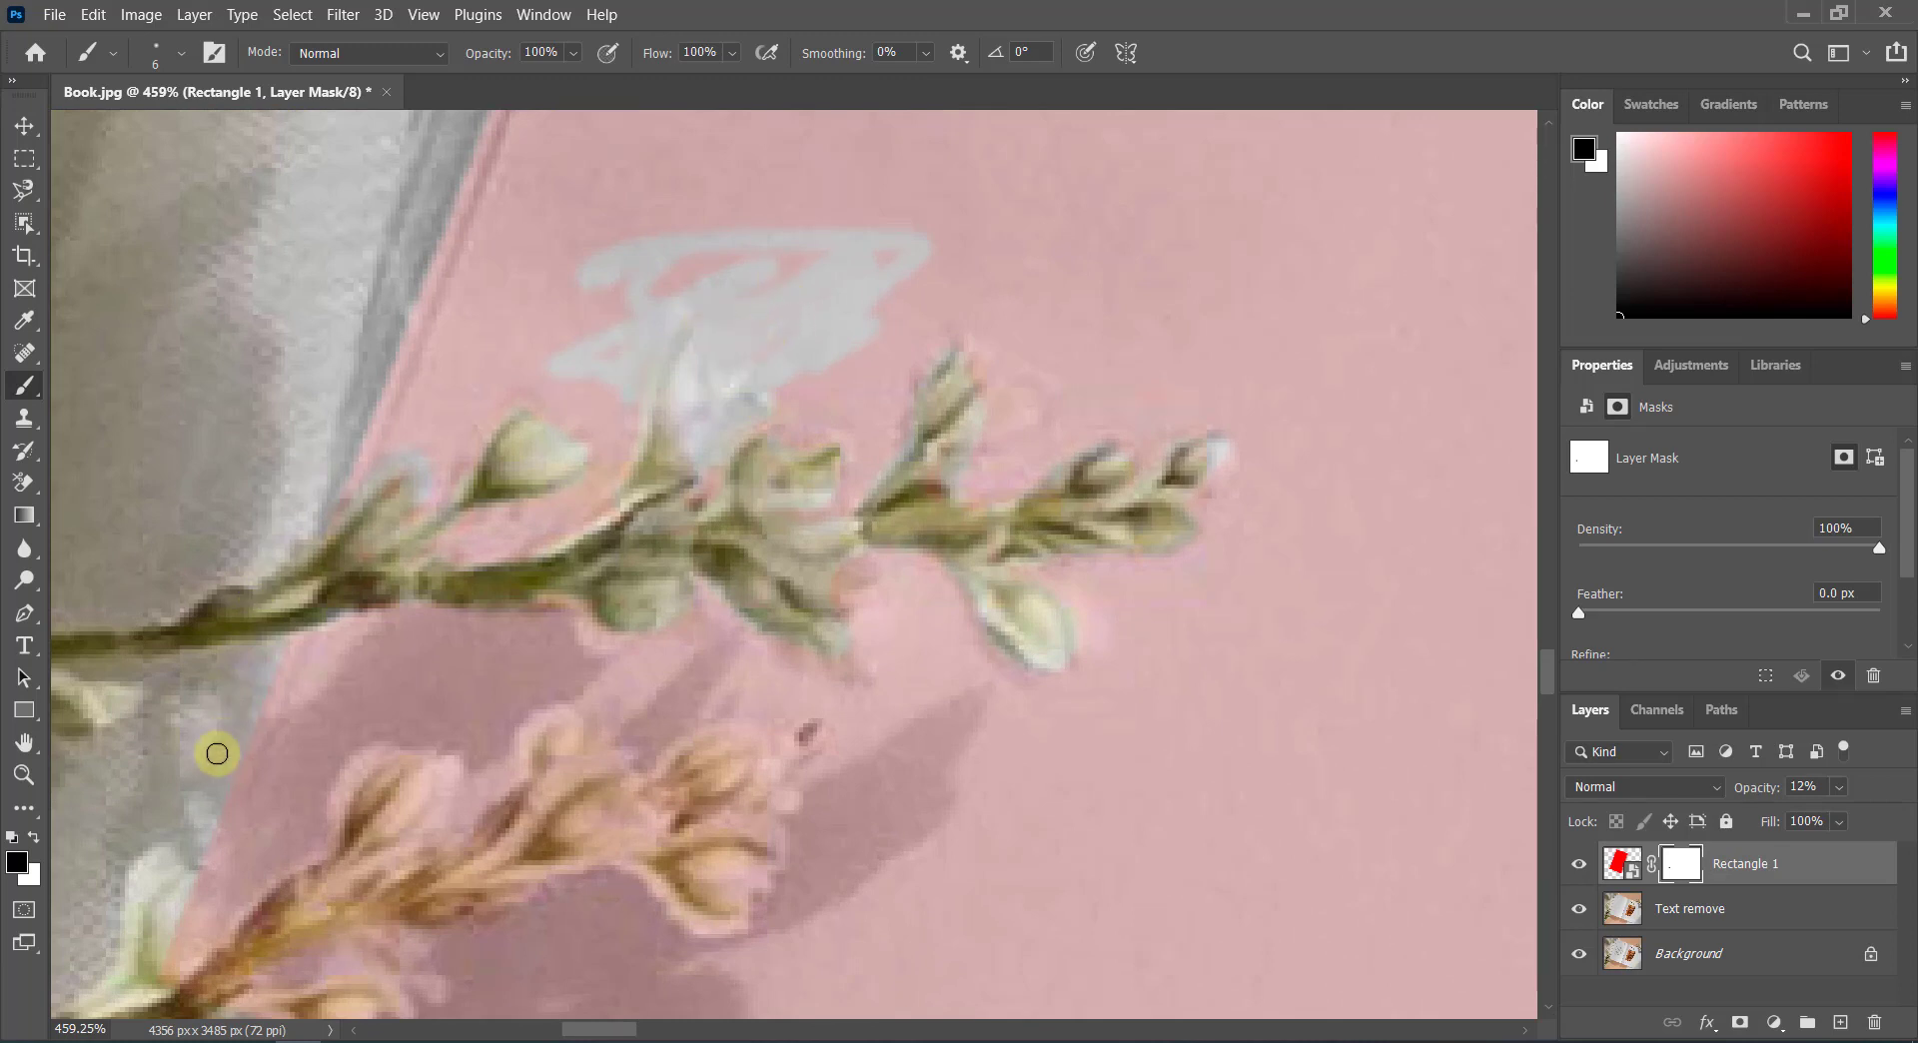
pyautogui.click(33, 839)
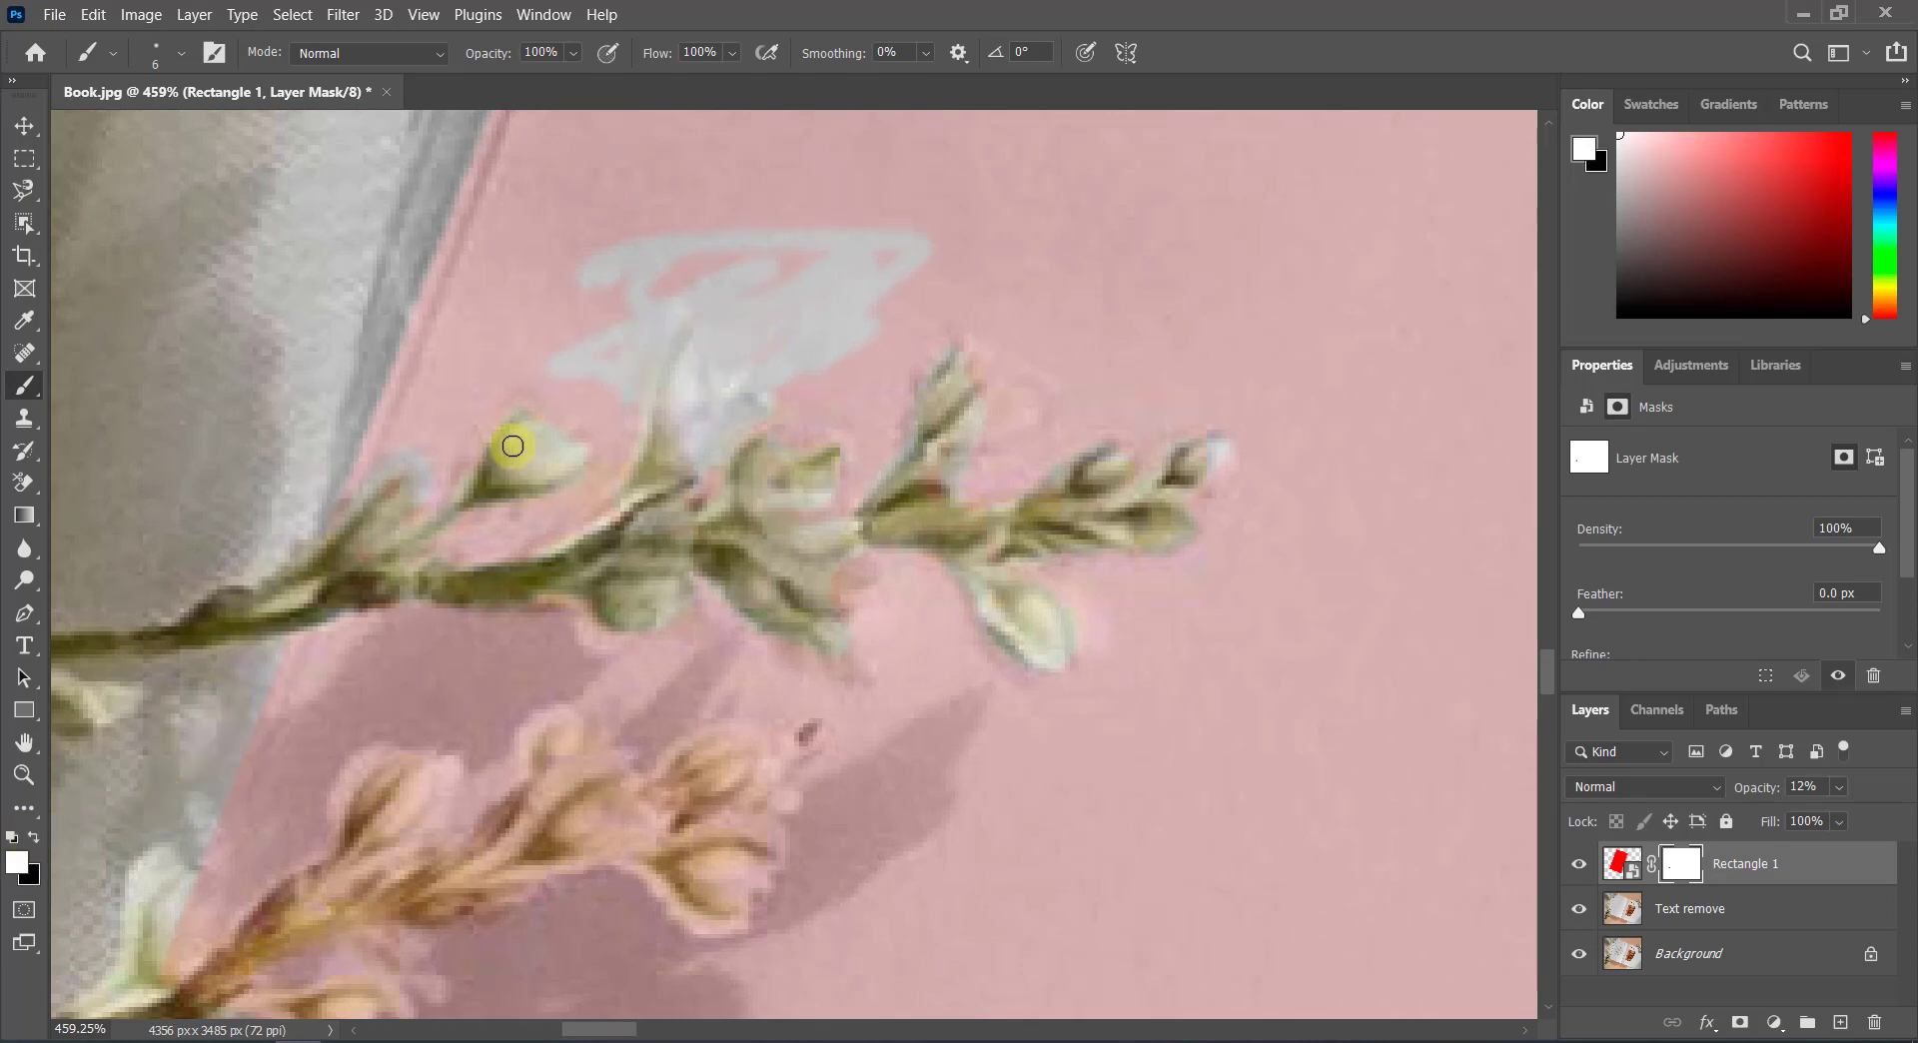
pyautogui.scroll(2, 607, 440)
pyautogui.press(']')
pyautogui.press(']')
pyautogui.press(']')
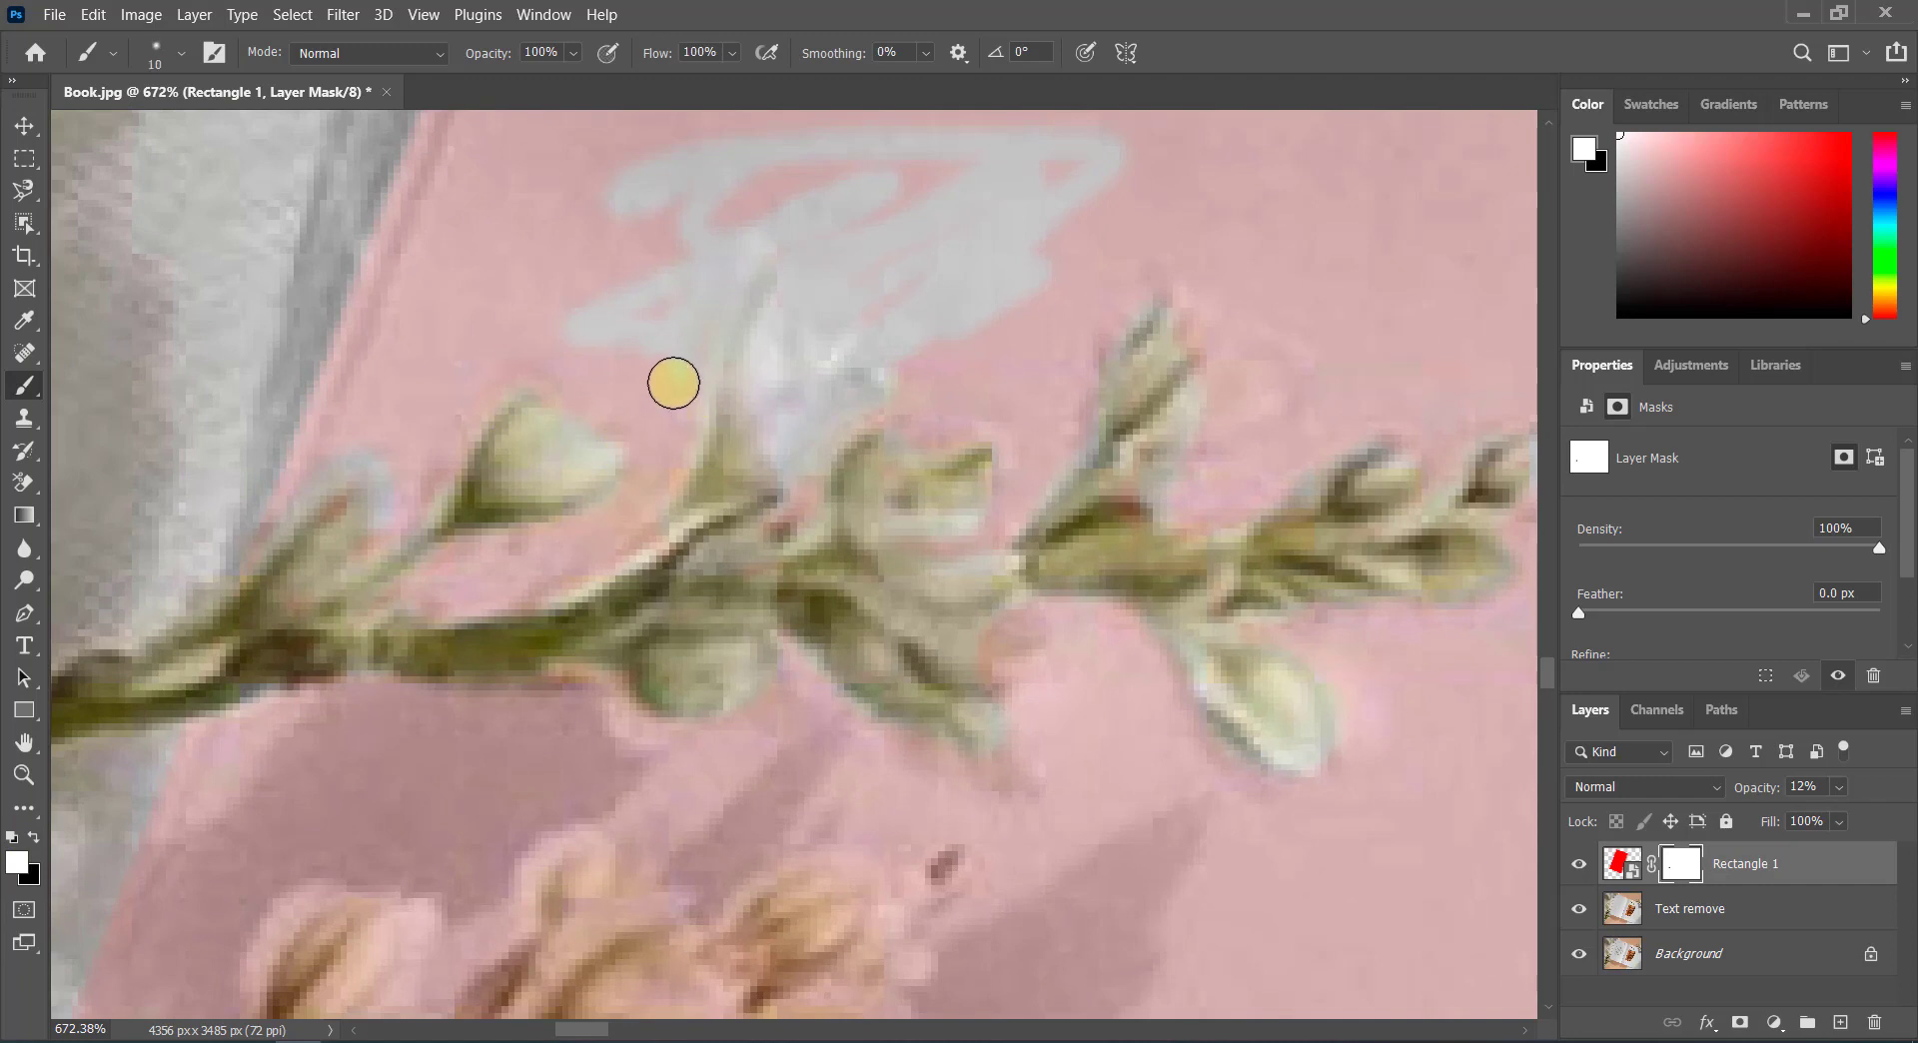
pyautogui.moveTo(684, 253)
pyautogui.mouseDown()
pyautogui.moveTo(767, 197)
pyautogui.moveTo(852, 320)
pyautogui.moveTo(873, 303)
pyautogui.moveTo(903, 356)
pyautogui.moveTo(980, 296)
pyautogui.moveTo(993, 321)
pyautogui.moveTo(920, 314)
pyautogui.moveTo(869, 265)
pyautogui.moveTo(1109, 153)
pyautogui.moveTo(818, 196)
pyautogui.moveTo(802, 138)
pyautogui.moveTo(625, 193)
pyautogui.moveTo(813, 150)
pyautogui.moveTo(942, 184)
pyautogui.moveTo(1132, 158)
pyautogui.mouseUp()
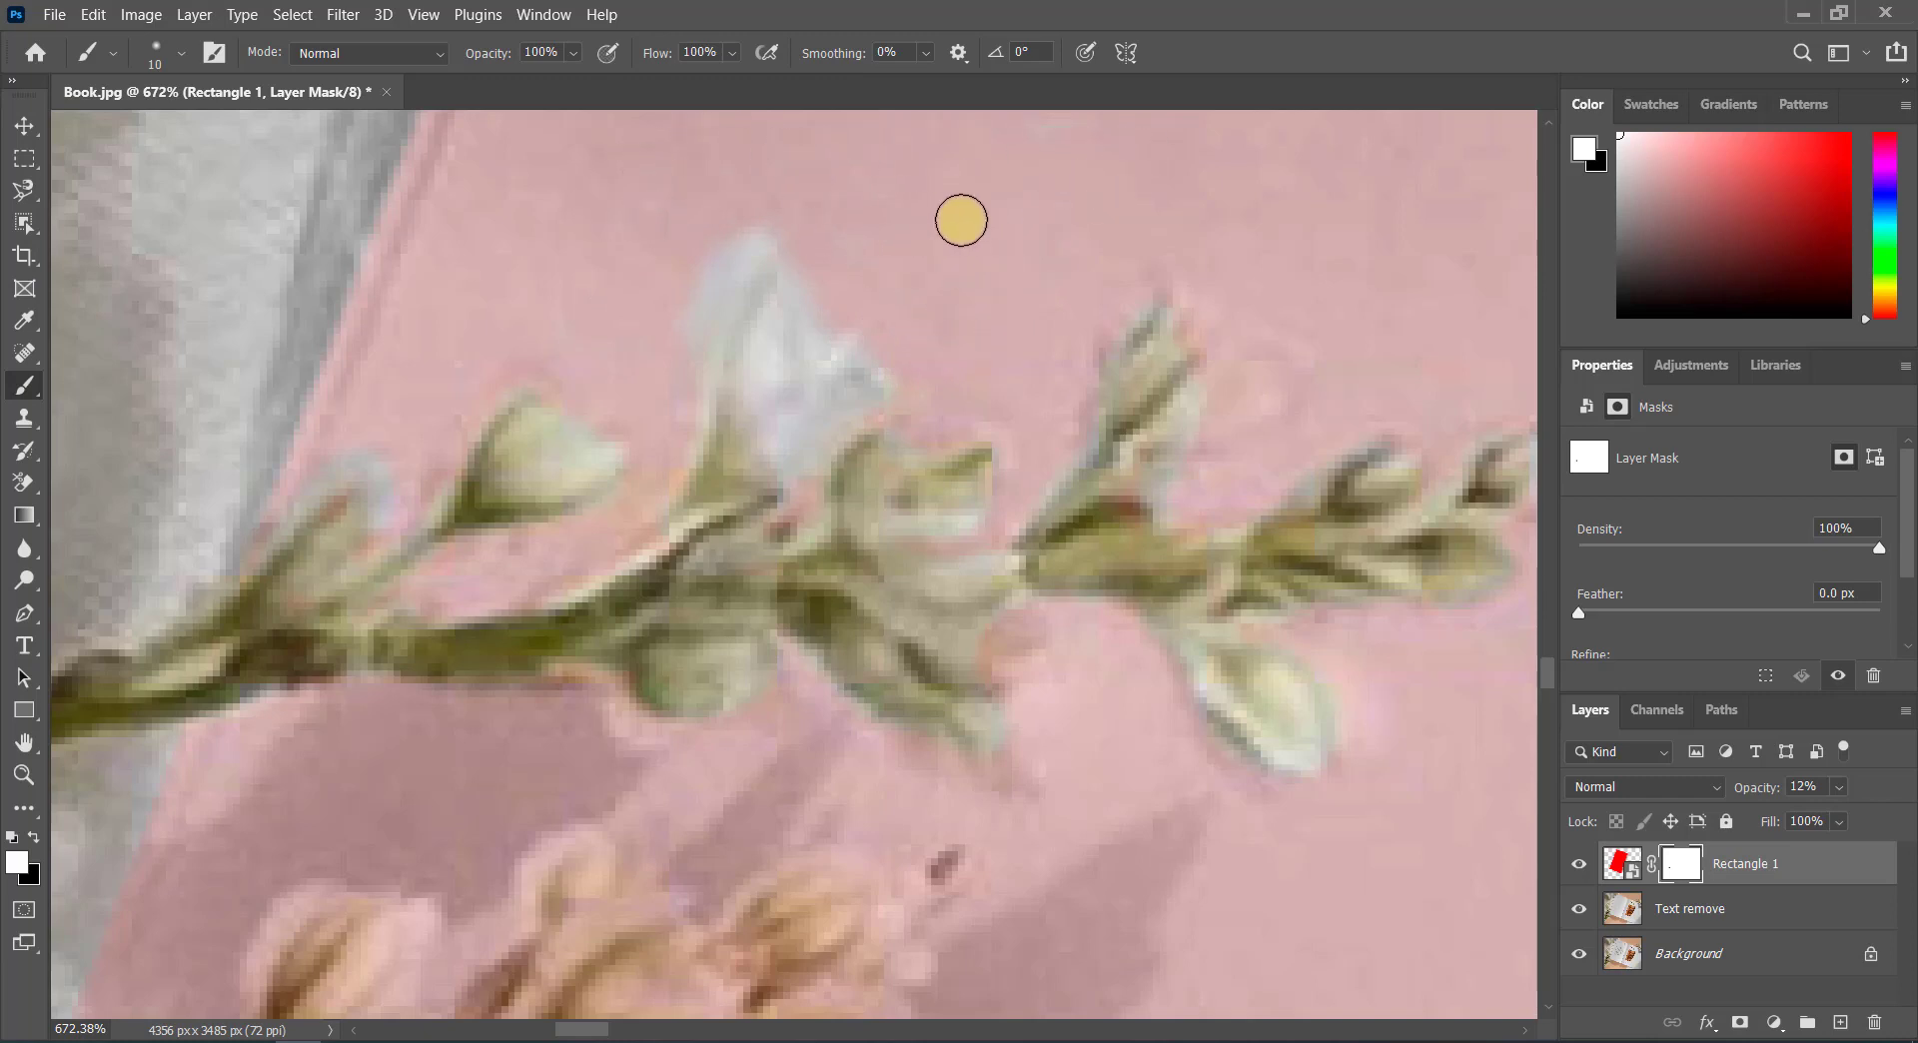
pyautogui.scroll(1, 856, 225)
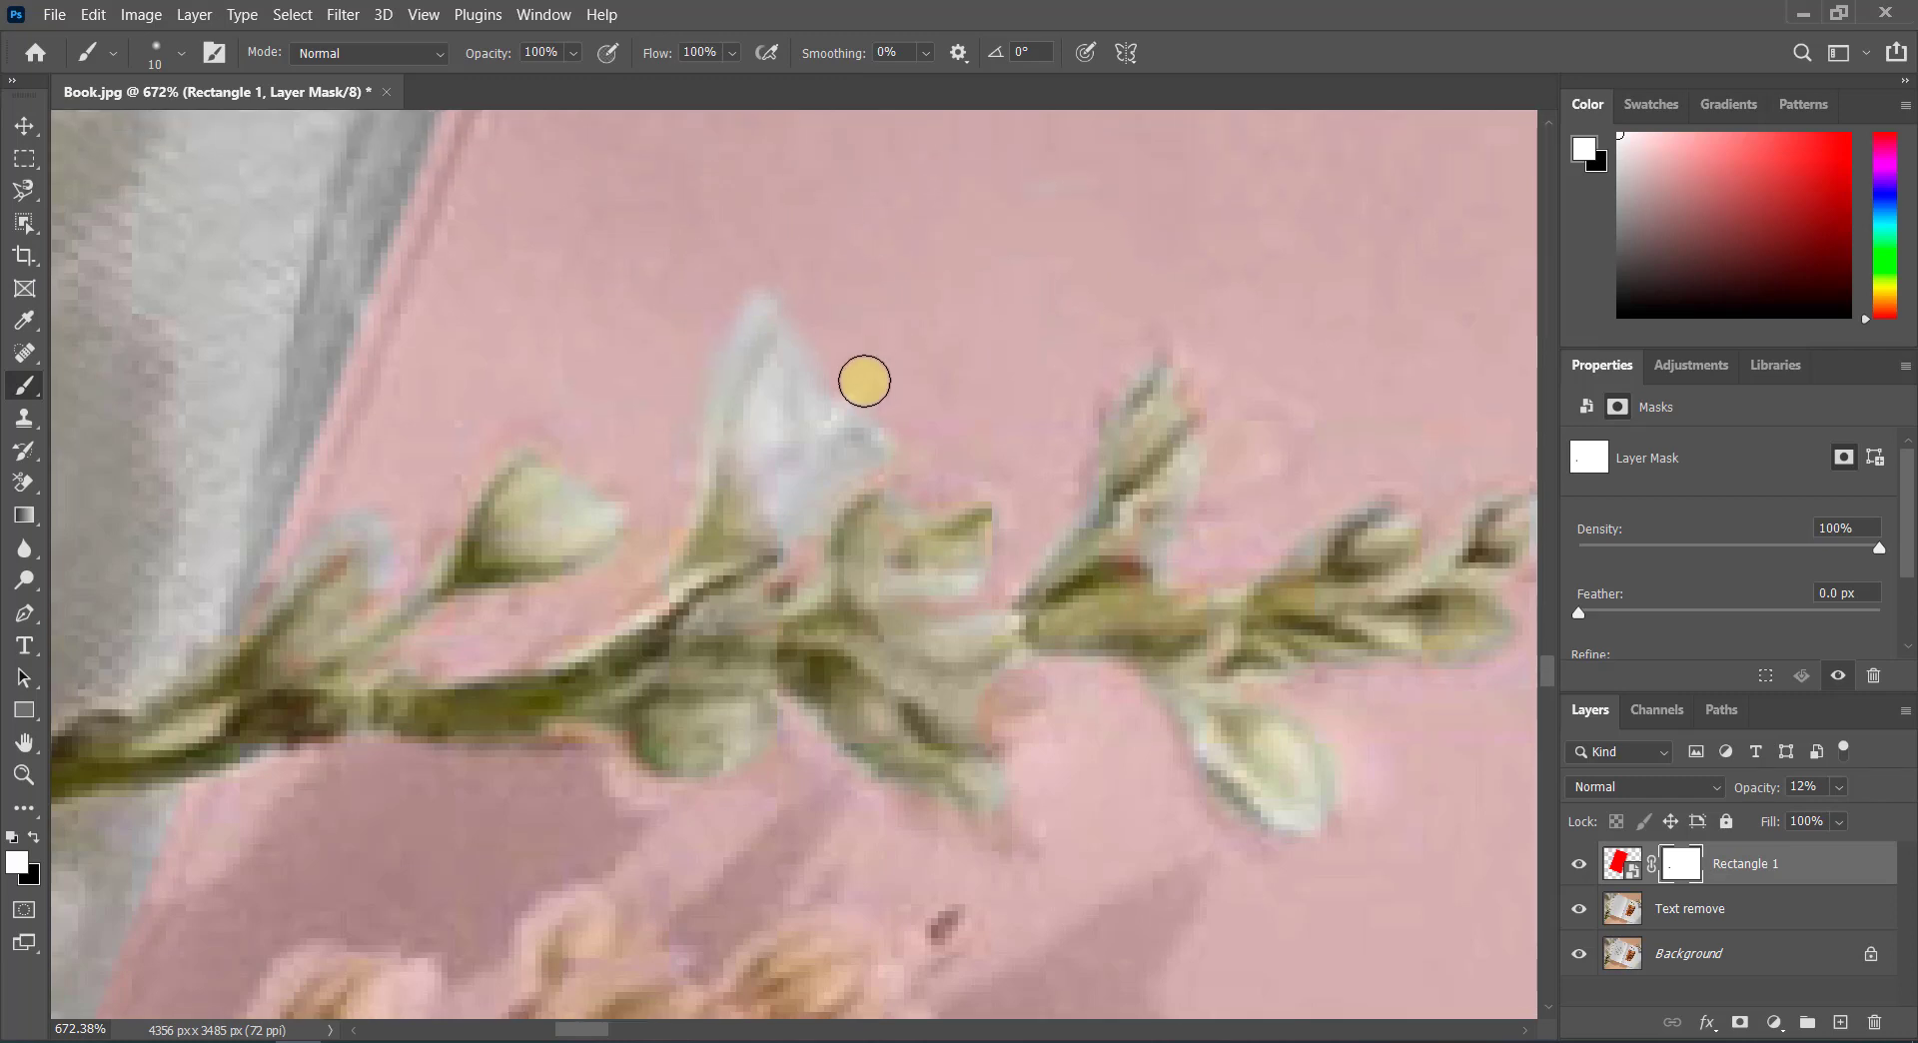
pyautogui.scroll(-1, 1001, 330)
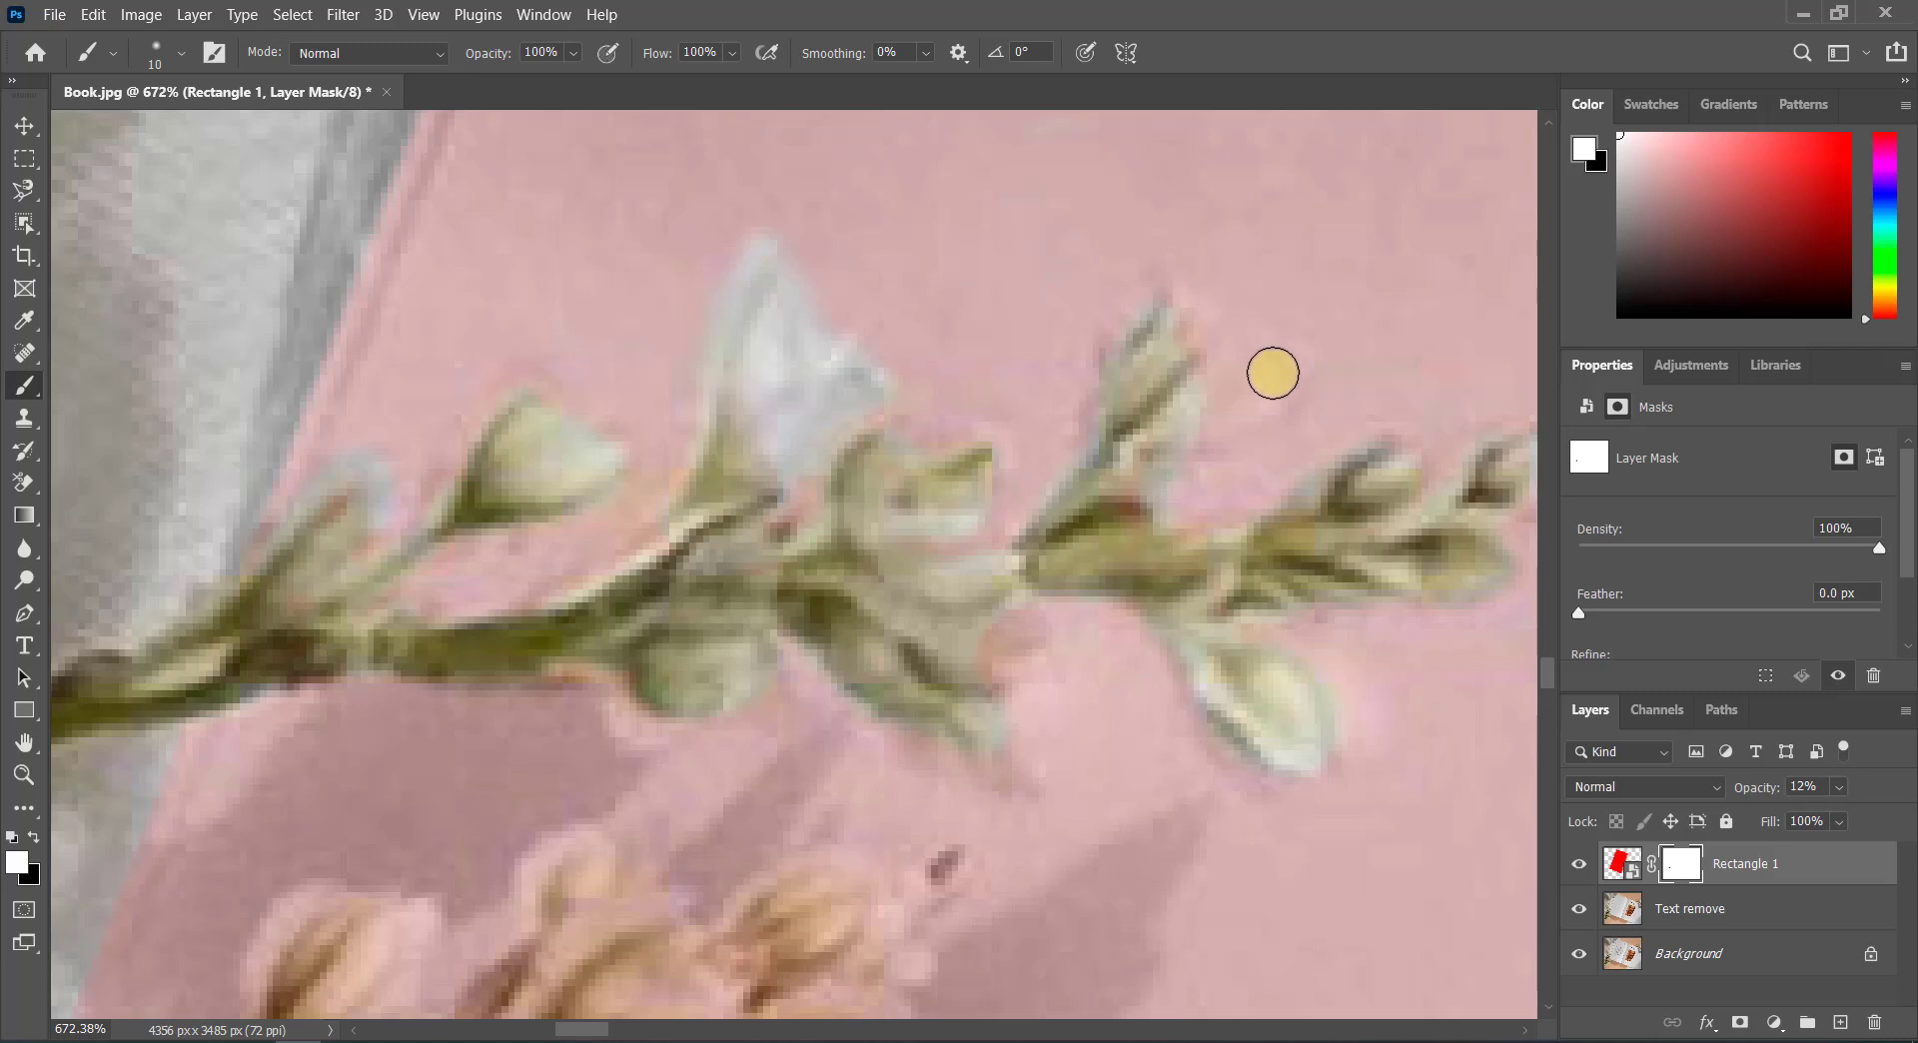
# Step: Switch back to black and clear the pink from the upper bud's edge and the stem
pyautogui.click(34, 837)
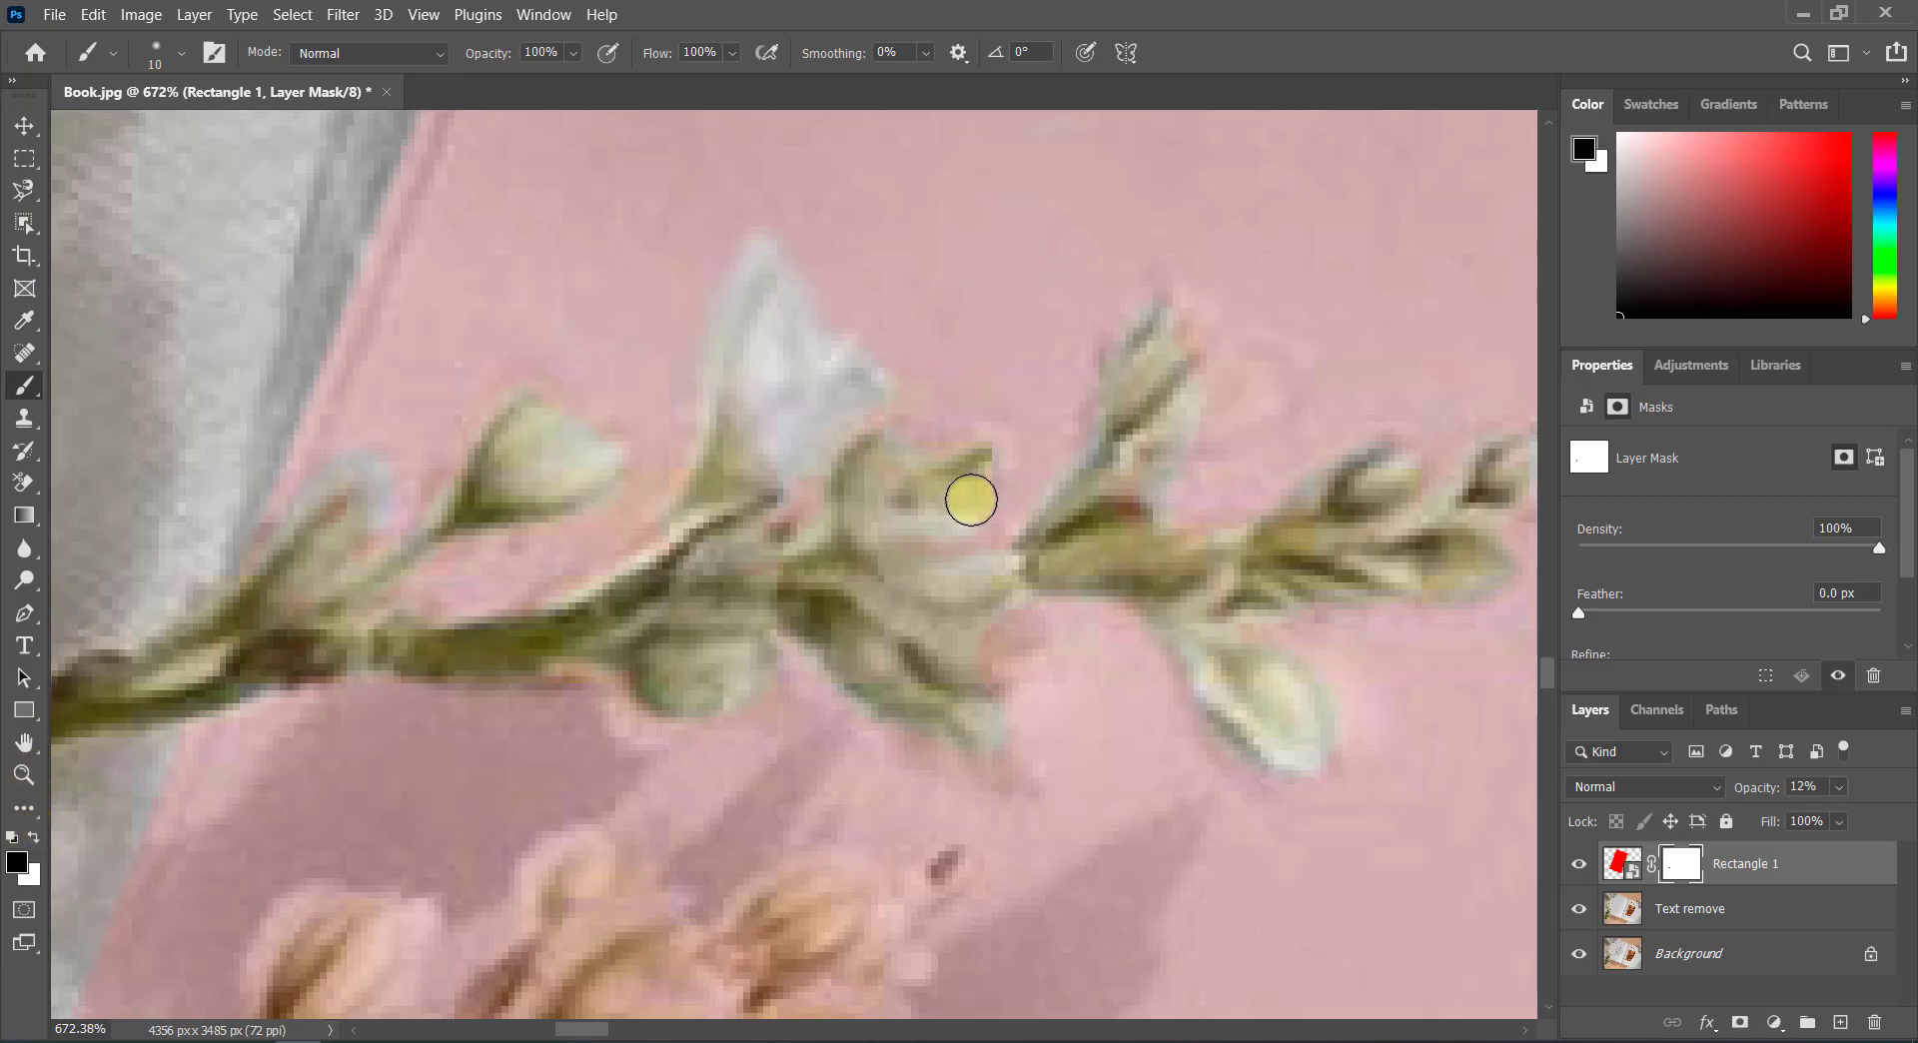
pyautogui.moveTo(1159, 342); pyautogui.dragTo(1180, 414)
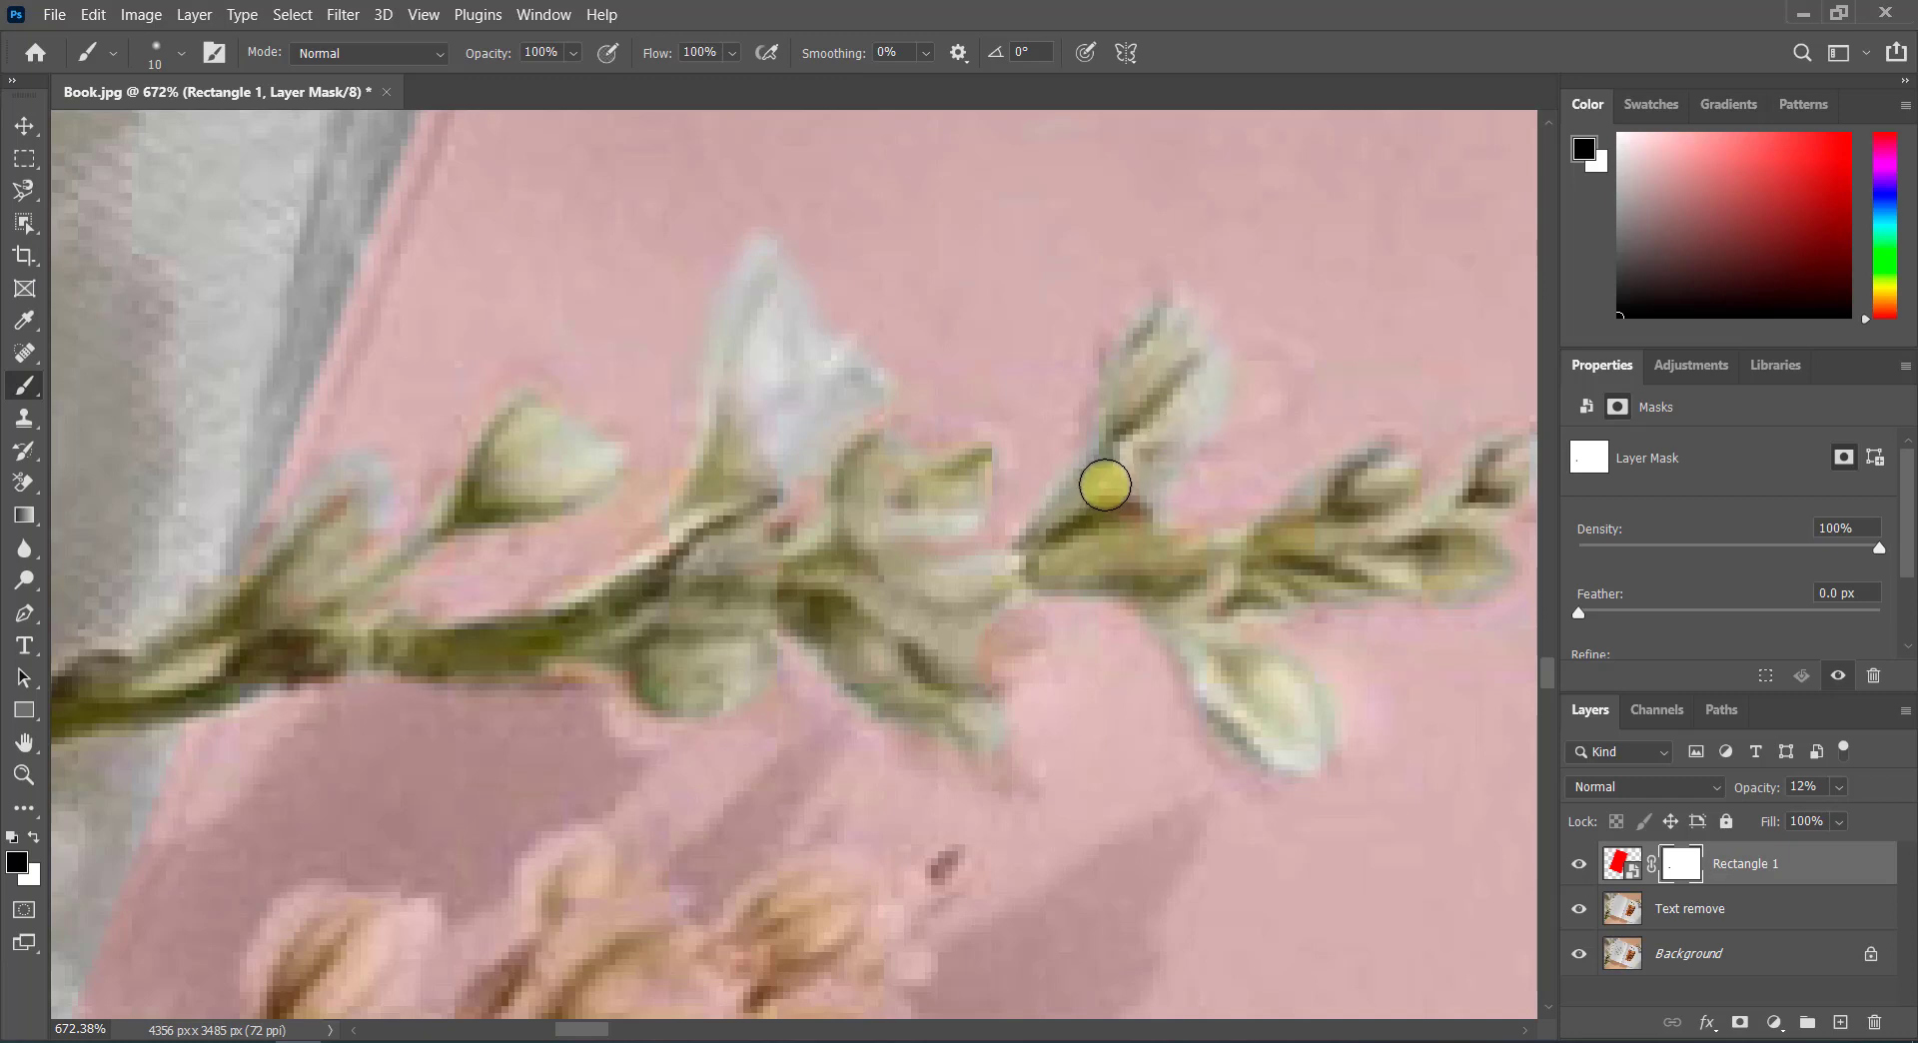
pyautogui.scroll(-2, 1128, 518)
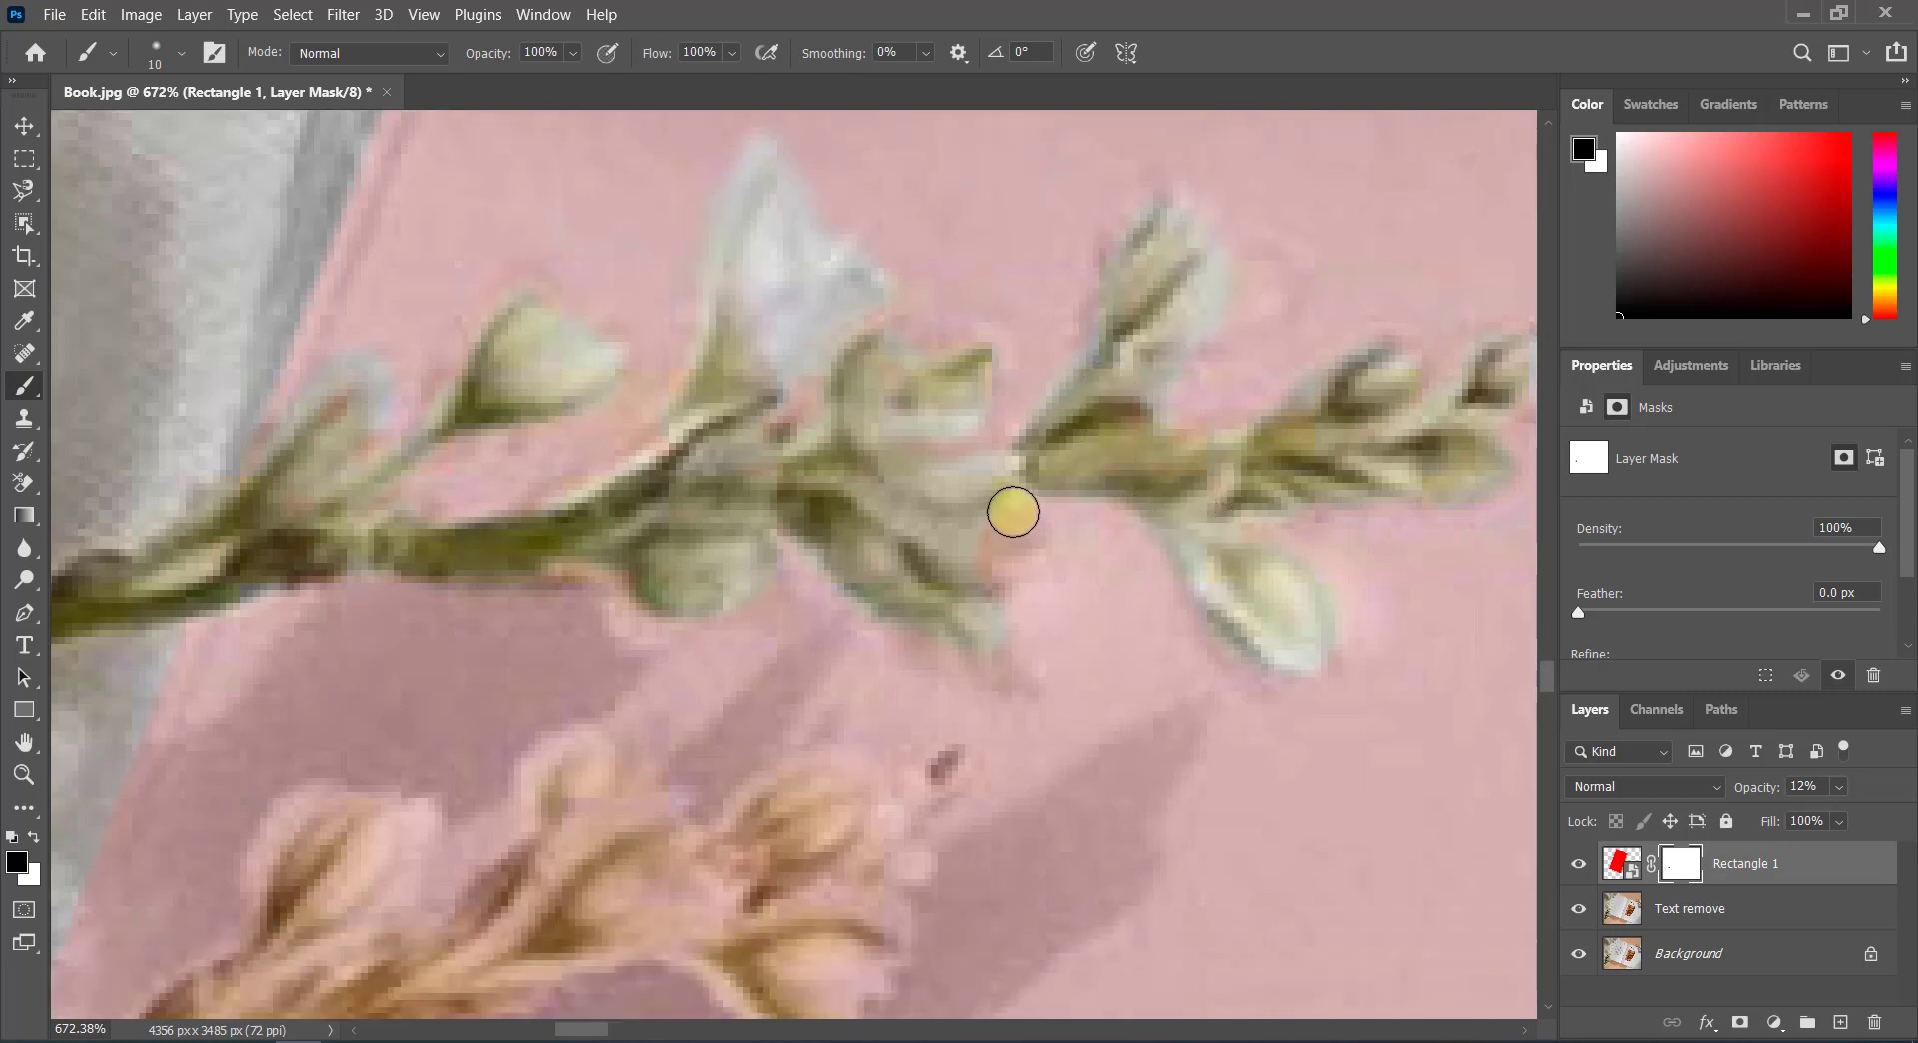
pyautogui.moveTo(1010, 508)
pyautogui.mouseDown()
pyautogui.moveTo(965, 576)
pyautogui.moveTo(862, 565)
pyautogui.mouseUp()
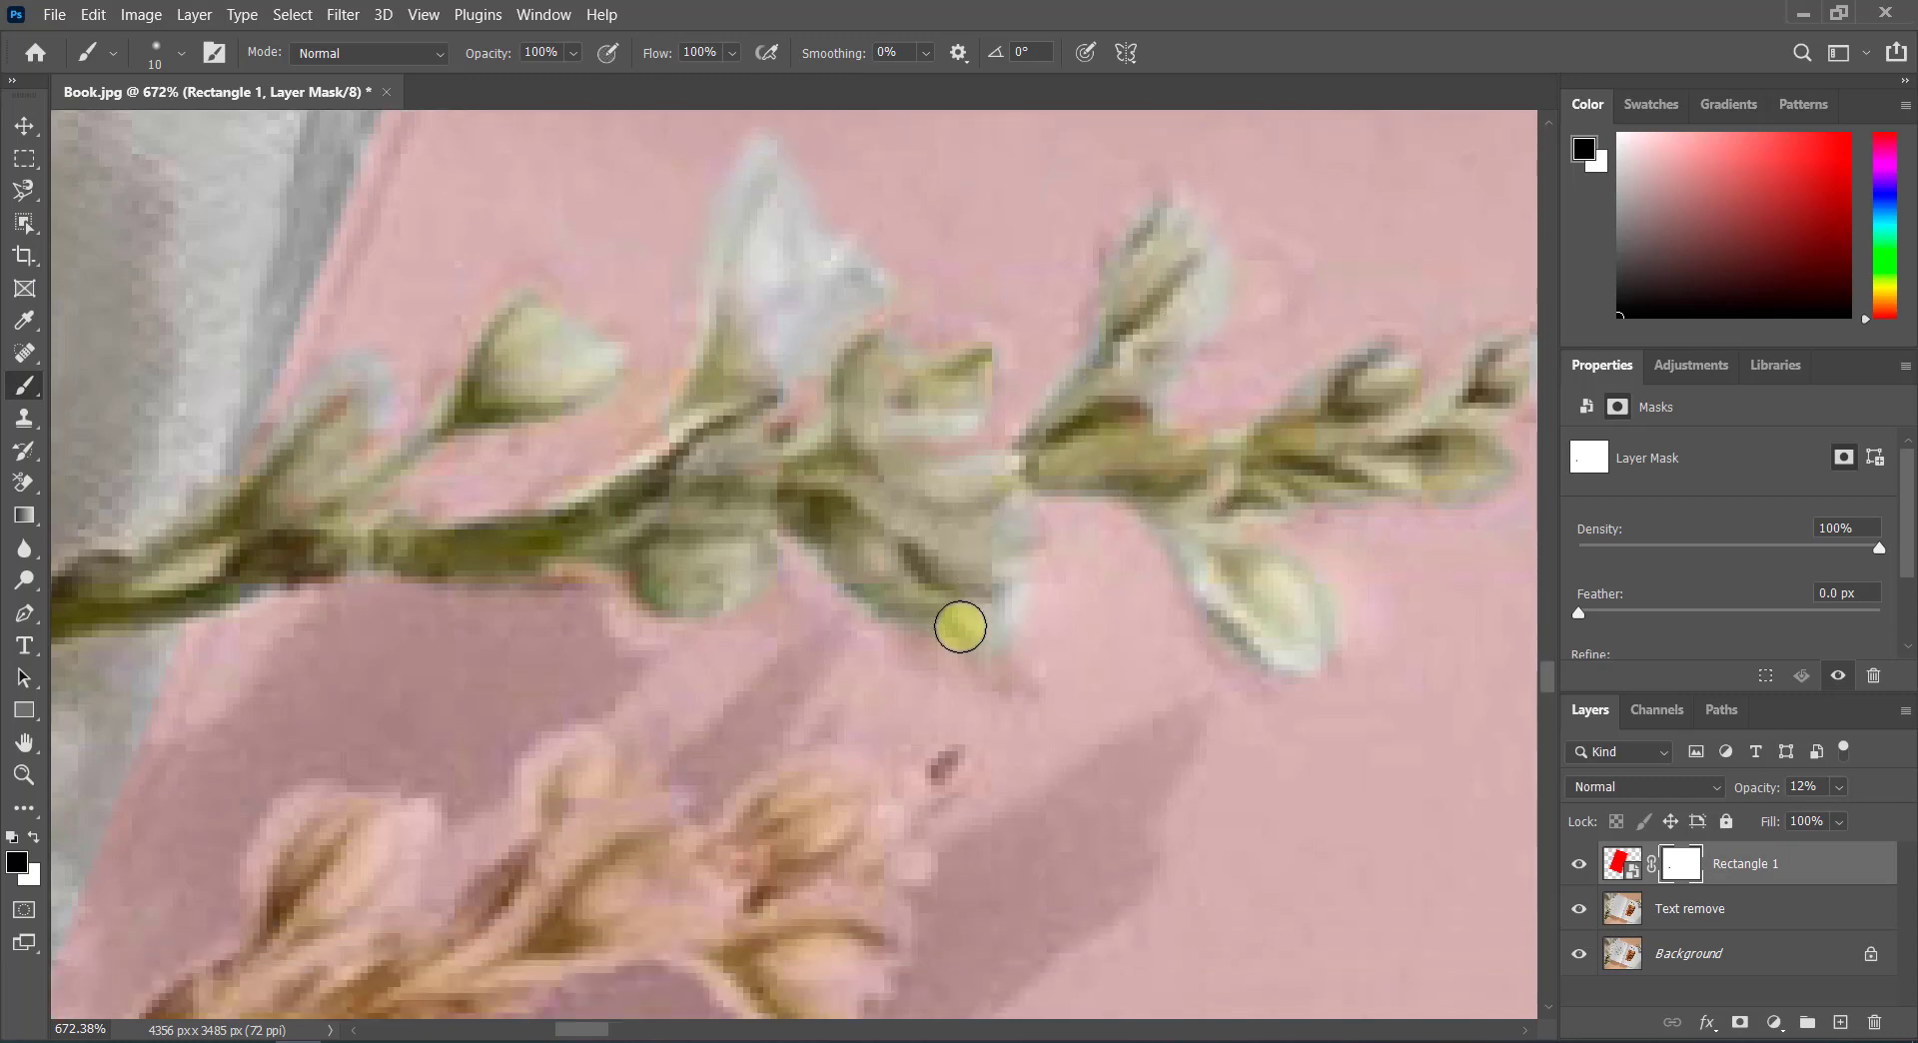
# Step: Mask the pink off the lower stem and the lower sprig's buds
pyautogui.scroll(-5, 869, 539)
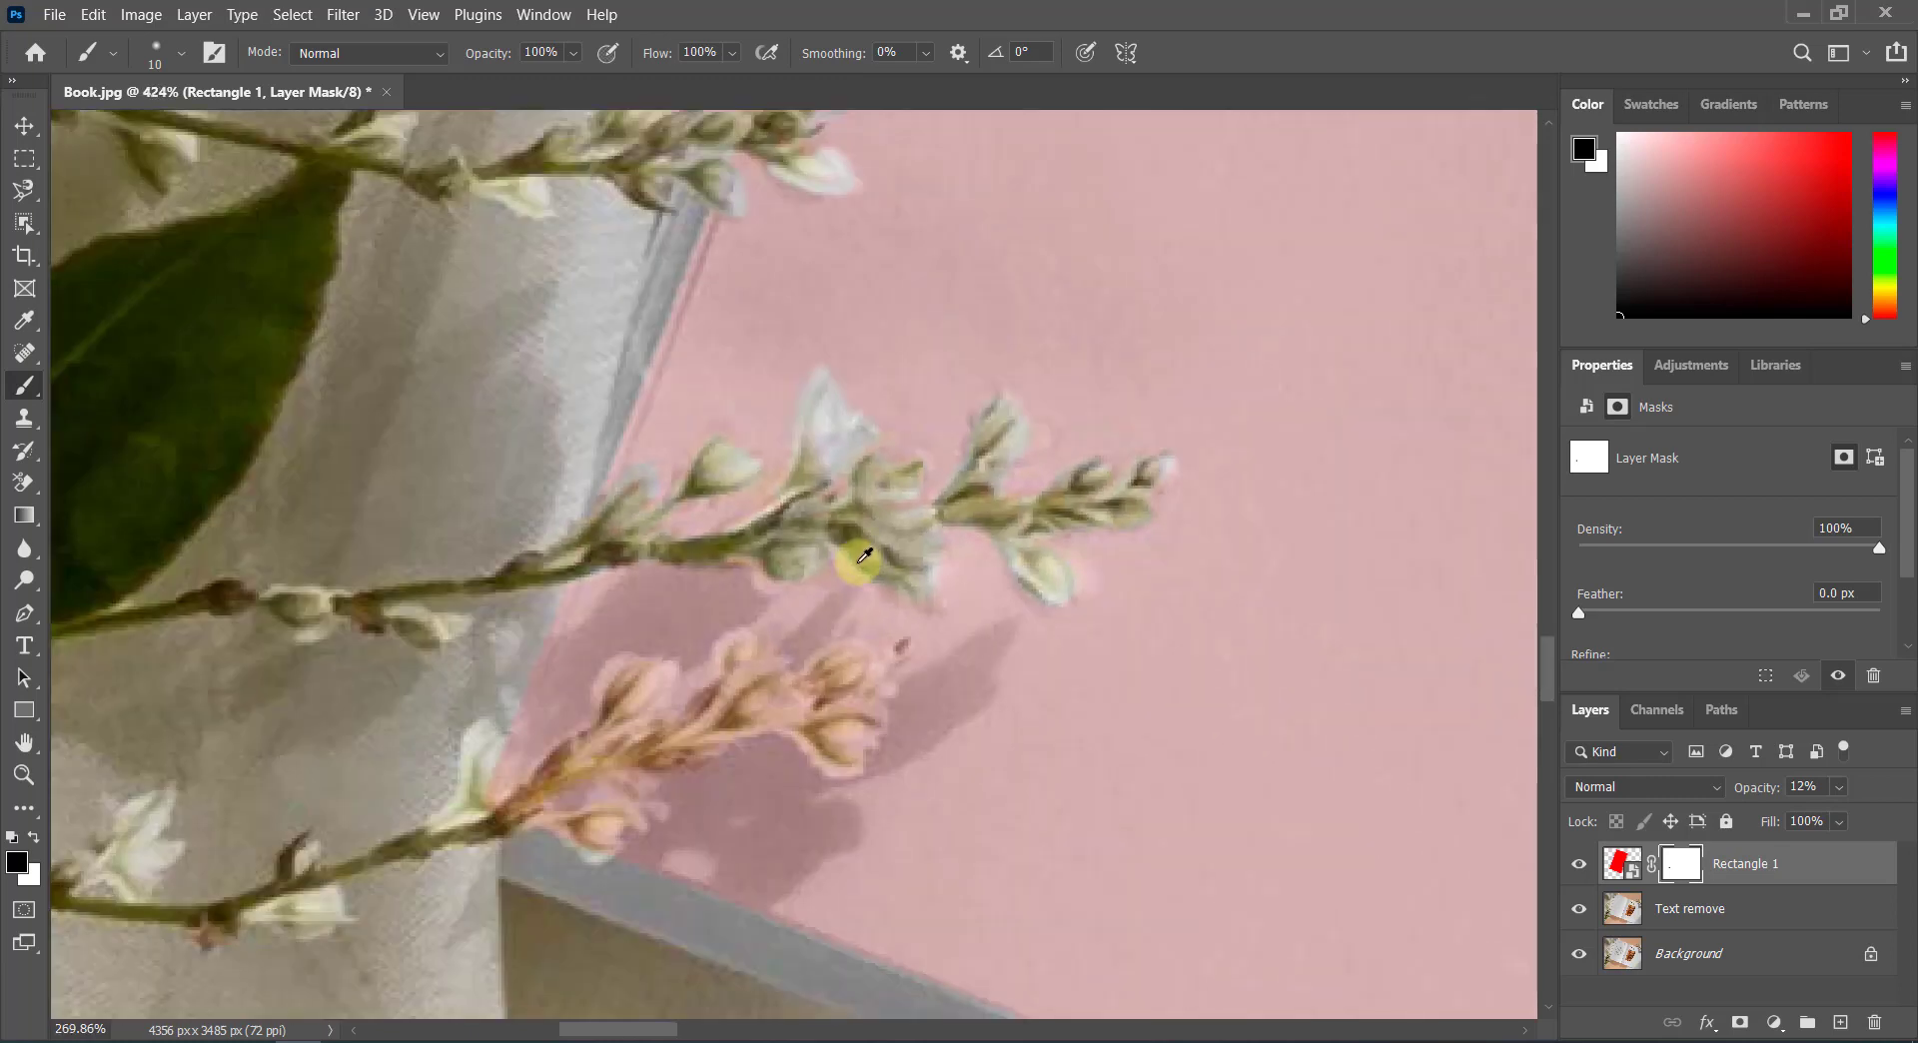
pyautogui.scroll(3, 675, 614)
pyautogui.moveTo(555, 594); pyautogui.dragTo(646, 469)
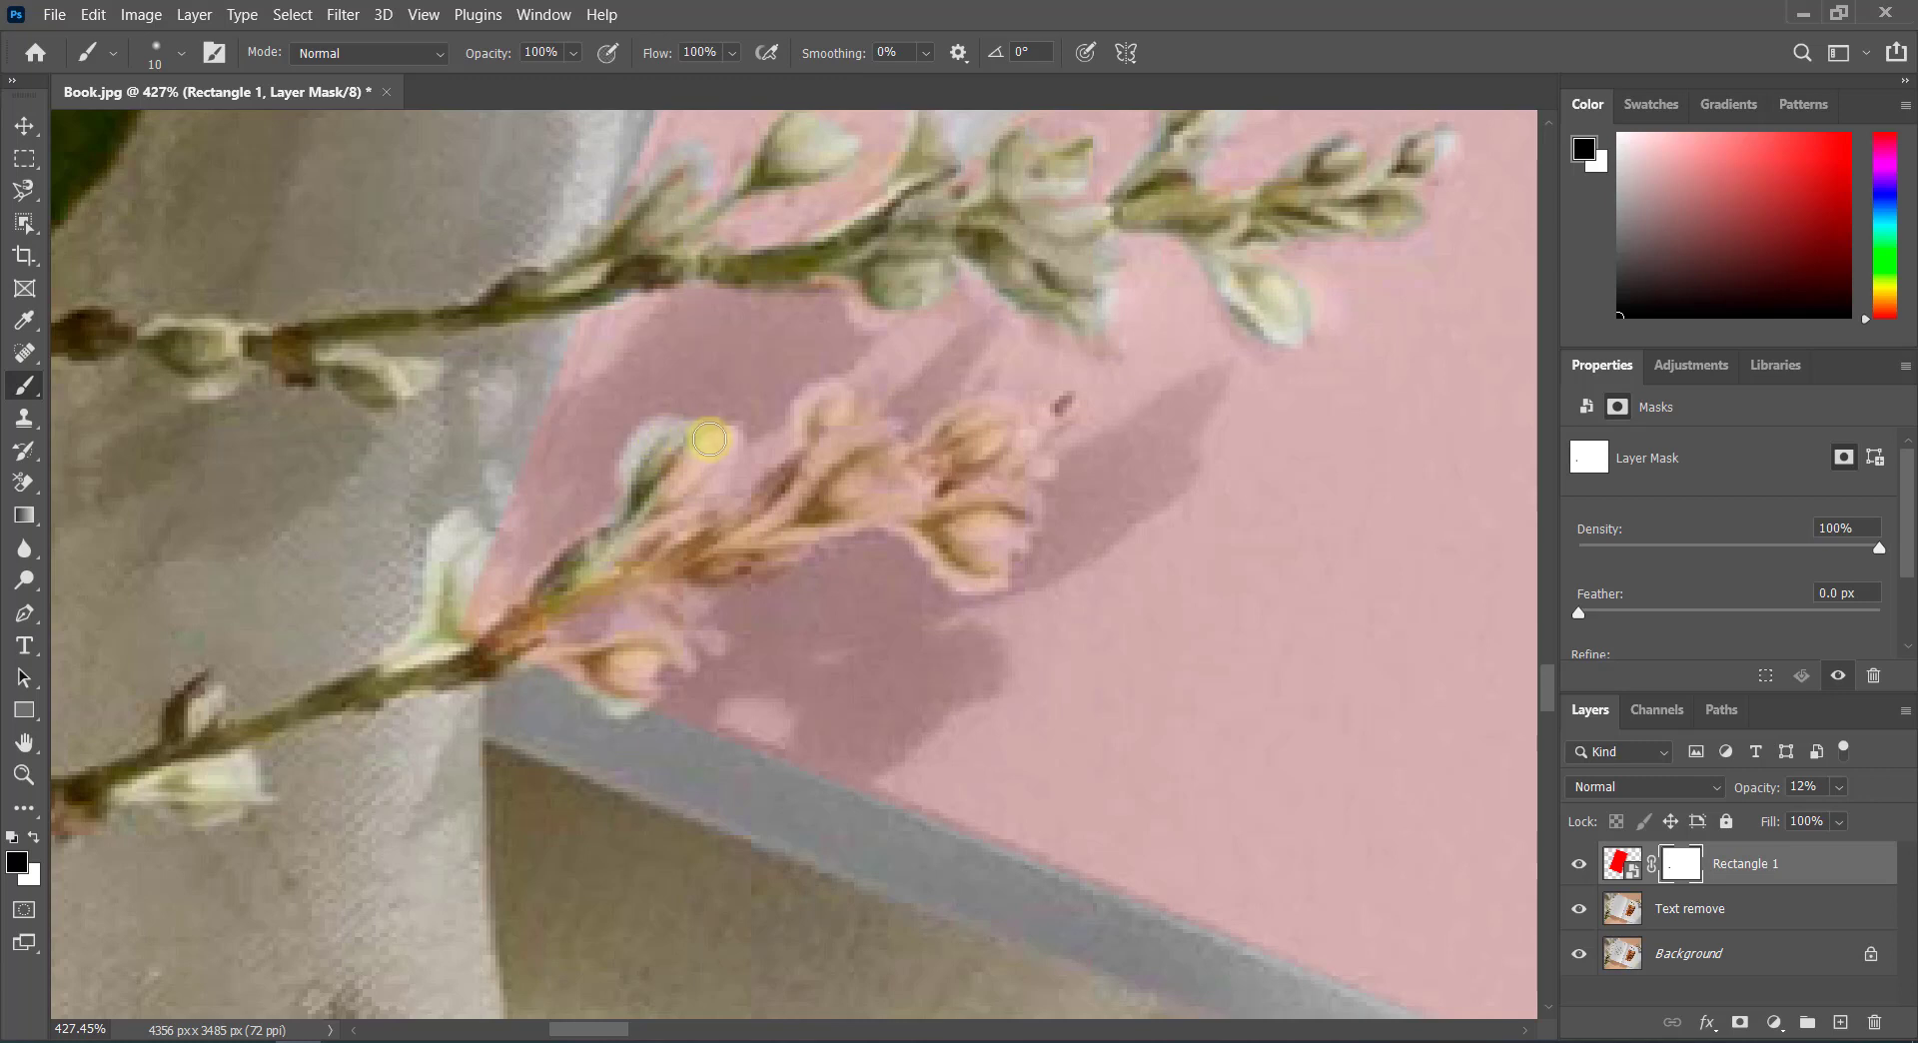
pyautogui.moveTo(691, 526)
pyautogui.mouseDown()
pyautogui.moveTo(811, 413)
pyautogui.moveTo(843, 445)
pyautogui.moveTo(925, 445)
pyautogui.moveTo(994, 413)
pyautogui.moveTo(950, 461)
pyautogui.moveTo(1027, 462)
pyautogui.moveTo(972, 522)
pyautogui.moveTo(1011, 525)
pyautogui.moveTo(949, 557)
pyautogui.moveTo(945, 519)
pyautogui.moveTo(839, 509)
pyautogui.moveTo(866, 475)
pyautogui.moveTo(825, 522)
pyautogui.moveTo(788, 500)
pyautogui.moveTo(677, 556)
pyautogui.moveTo(786, 538)
pyautogui.moveTo(732, 560)
pyautogui.moveTo(663, 573)
pyautogui.moveTo(659, 539)
pyautogui.moveTo(526, 611)
pyautogui.moveTo(591, 582)
pyautogui.moveTo(651, 473)
pyautogui.moveTo(577, 642)
pyautogui.moveTo(621, 688)
pyautogui.moveTo(685, 647)
pyautogui.moveTo(710, 571)
pyautogui.moveTo(903, 526)
pyautogui.moveTo(1003, 470)
pyautogui.mouseUp()
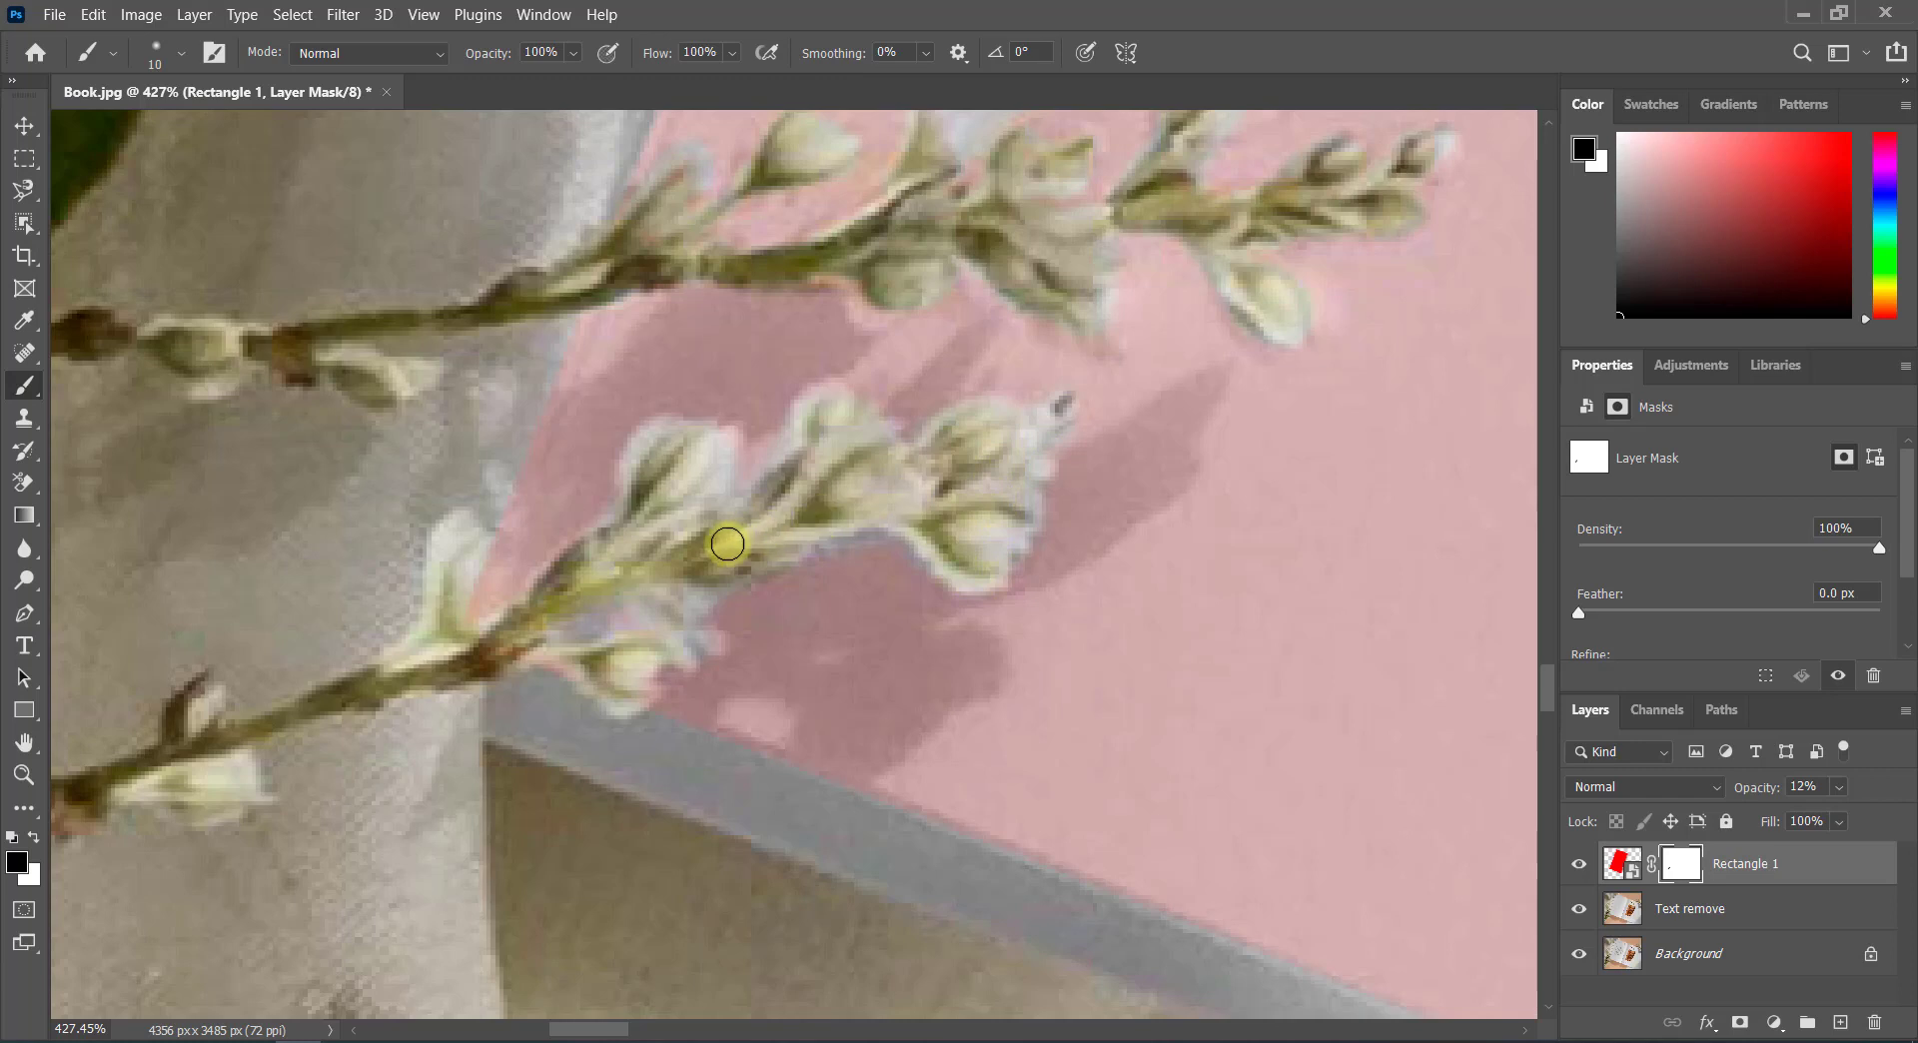
pyautogui.scroll(-2, 496, 643)
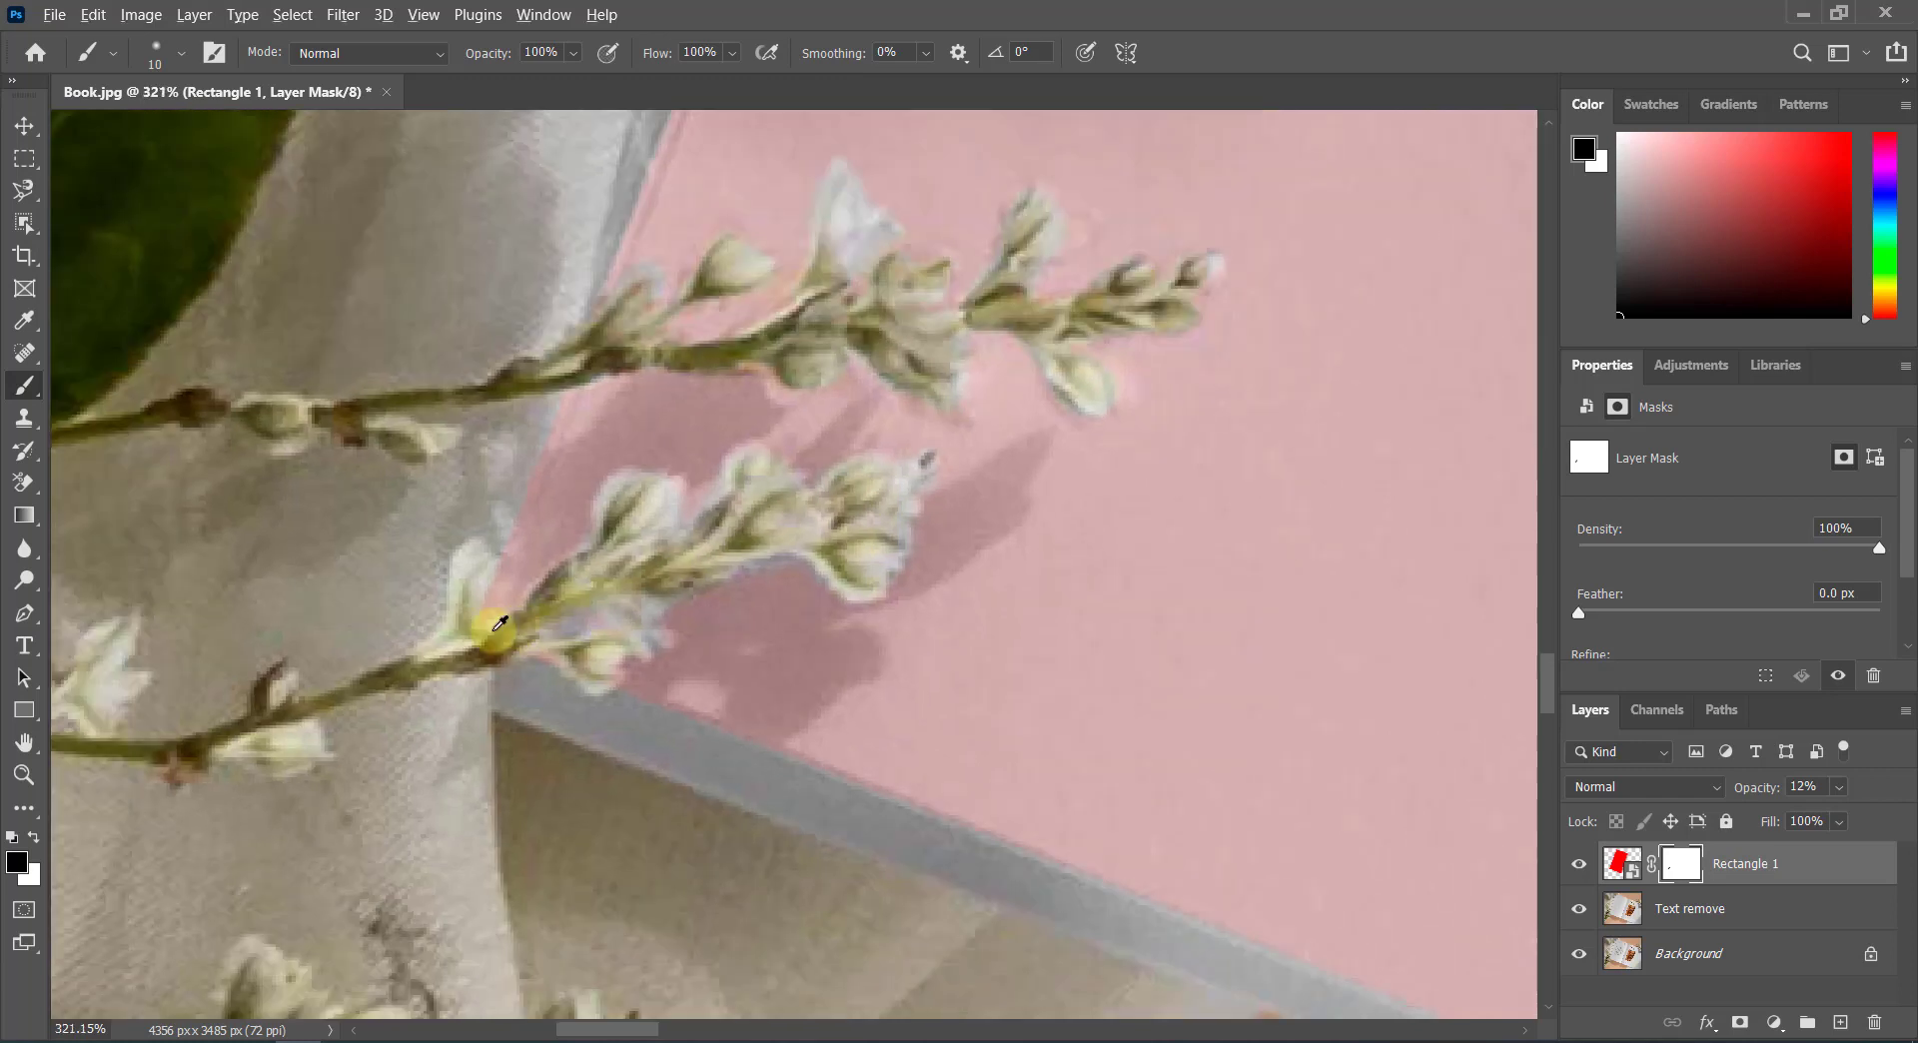
pyautogui.scroll(3, 495, 639)
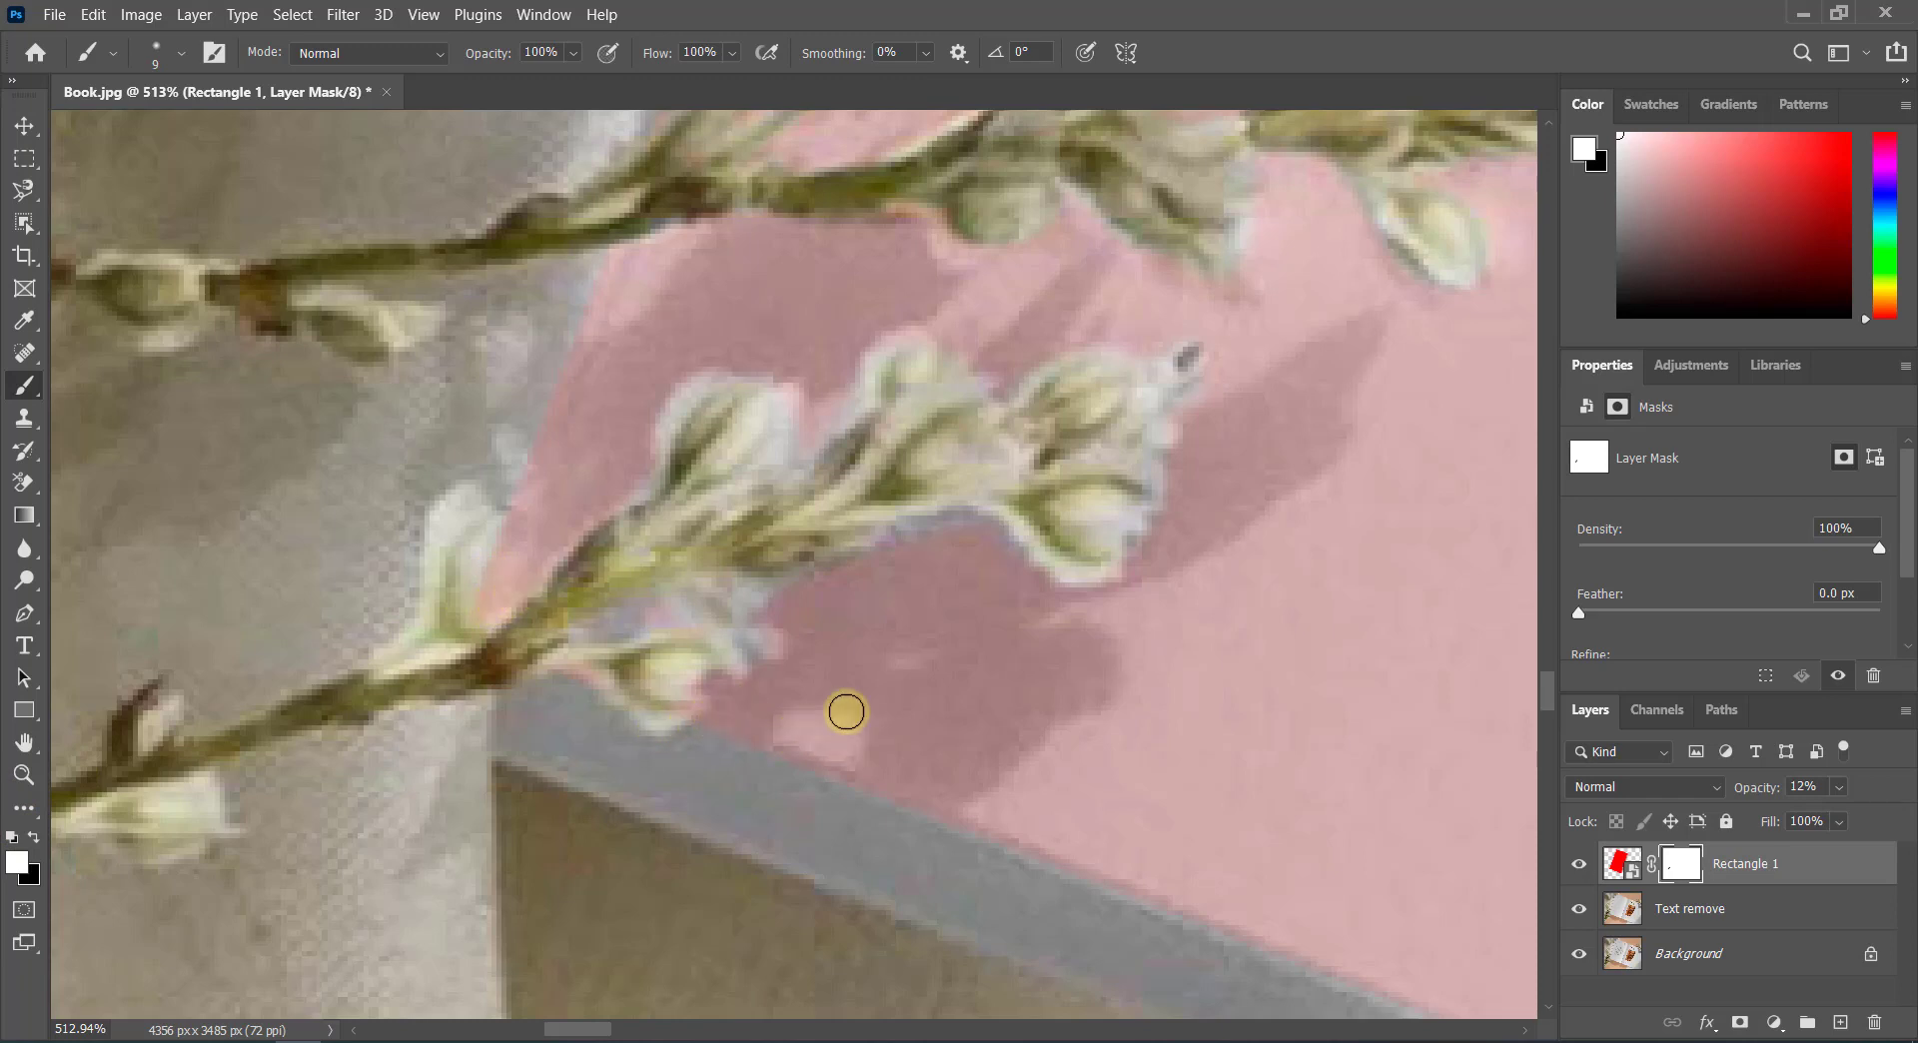
pyautogui.keyDown('alt'); pyautogui.scroll(-3, 711, 649); pyautogui.keyUp('alt')
pyautogui.keyDown('alt'); pyautogui.scroll(-4, 711, 650); pyautogui.keyUp('alt')
pyautogui.keyDown('alt'); pyautogui.scroll(-1, 739, 450); pyautogui.keyUp('alt')
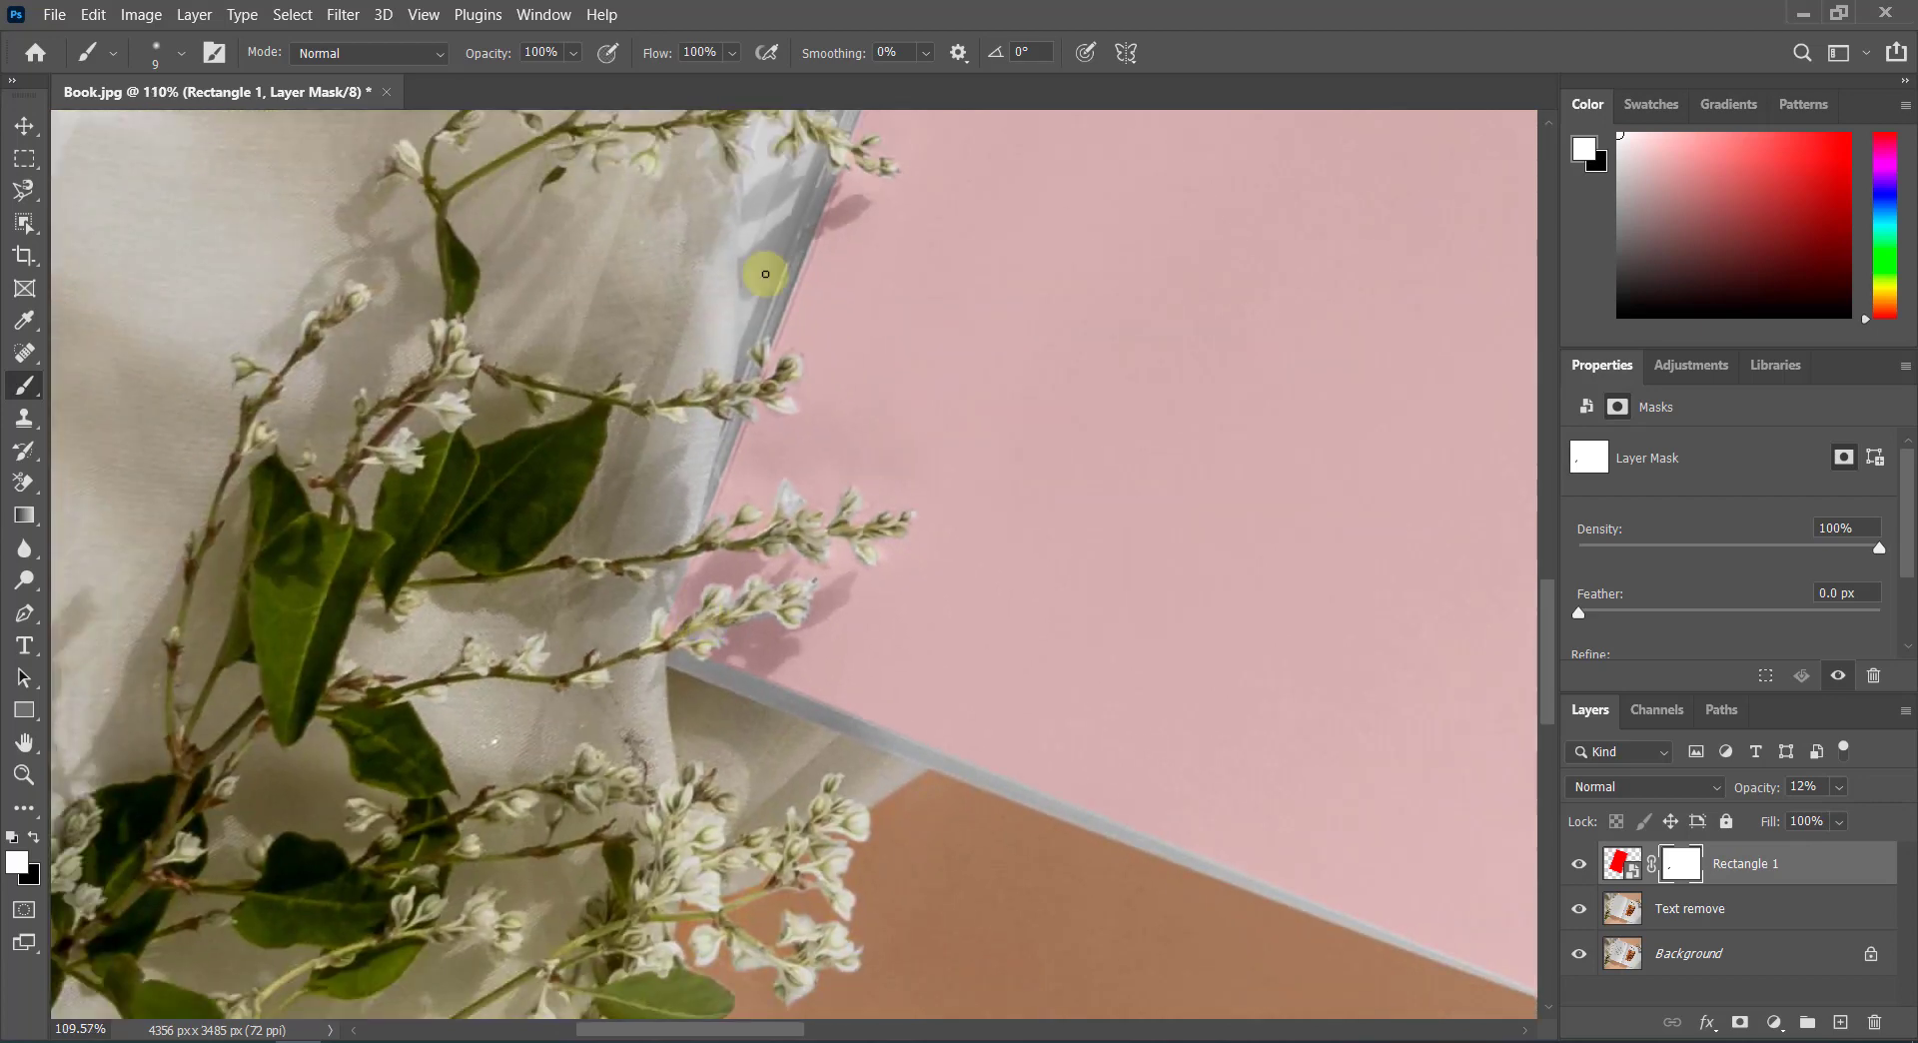
pyautogui.keyDown('alt'); pyautogui.scroll(-2, 773, 285); pyautogui.keyUp('alt')
pyautogui.keyDown('alt'); pyautogui.scroll(-2, 859, 321); pyautogui.keyUp('alt')
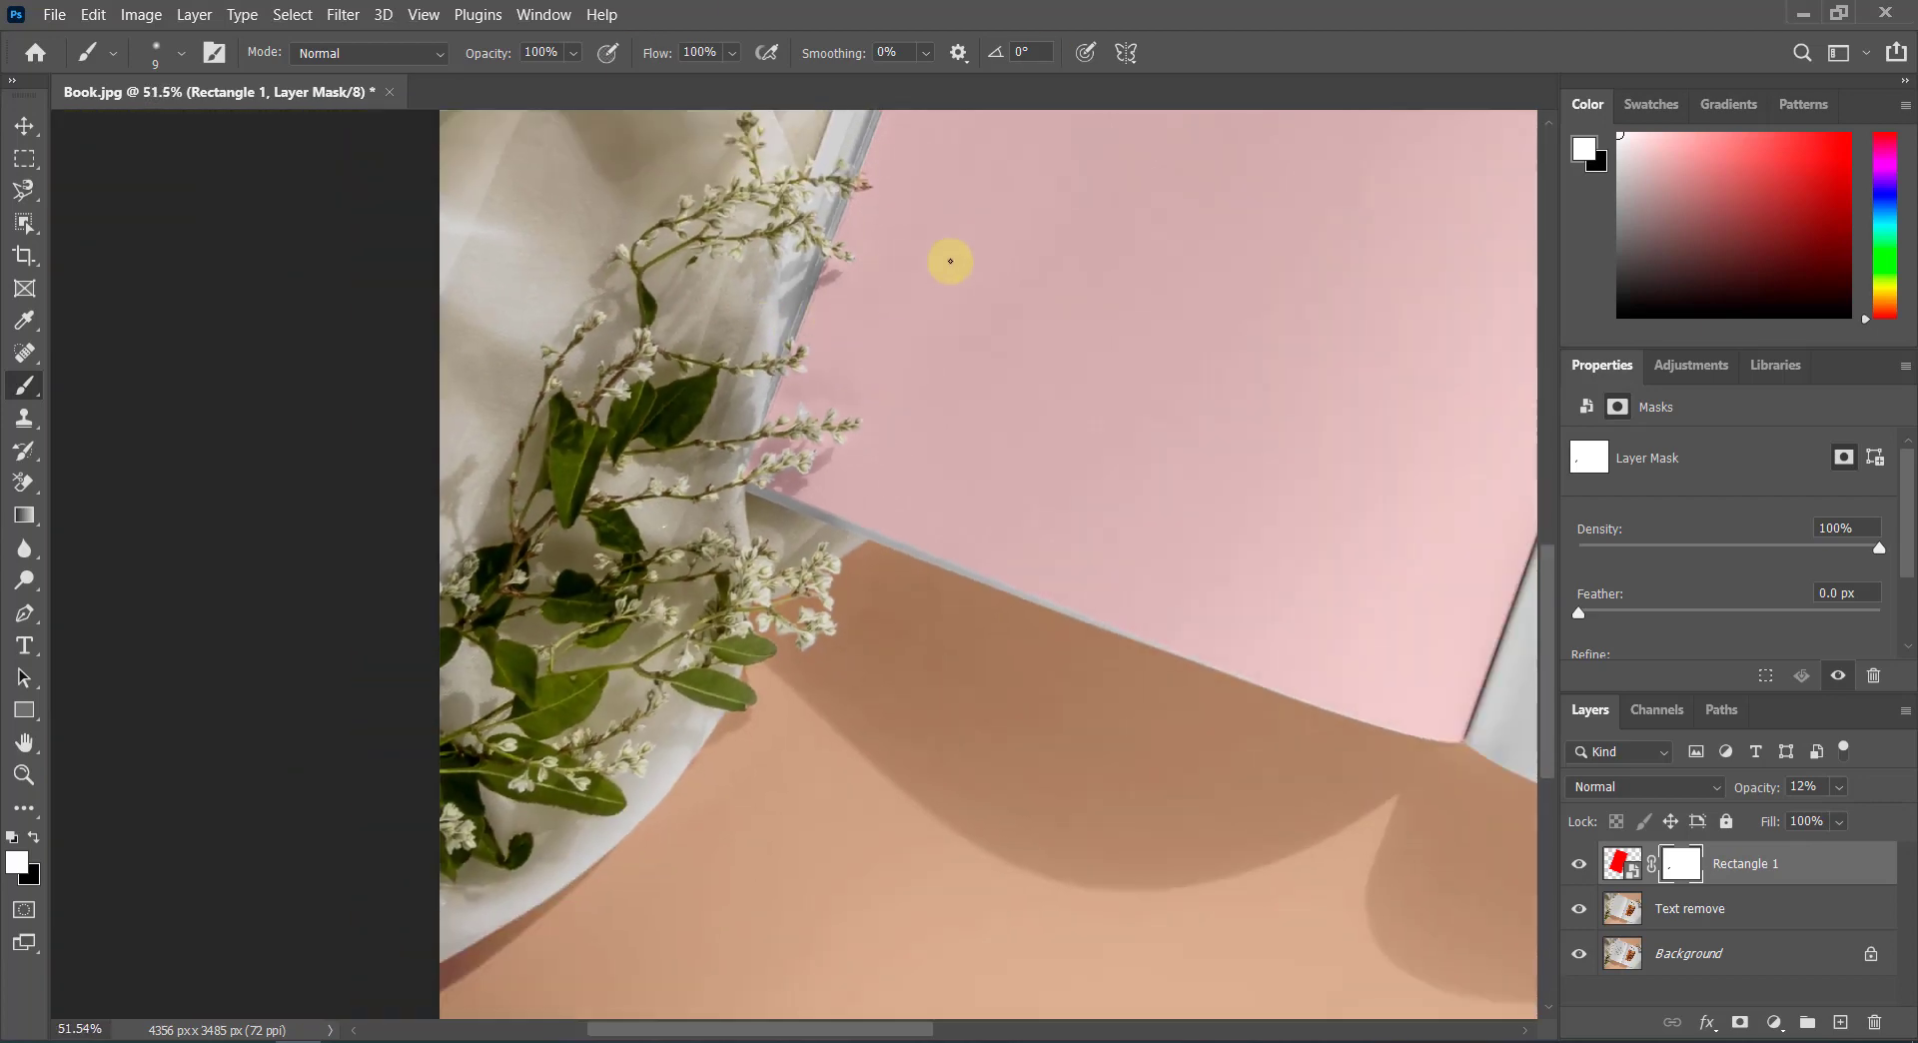
pyautogui.scroll(1, 949, 260)
pyautogui.keyDown('alt'); pyautogui.scroll(5, 915, 236); pyautogui.keyUp('alt')
pyautogui.keyDown('alt'); pyautogui.scroll(3, 843, 264); pyautogui.keyUp('alt')
pyautogui.keyDown('alt'); pyautogui.scroll(1, 805, 320); pyautogui.keyUp('alt')
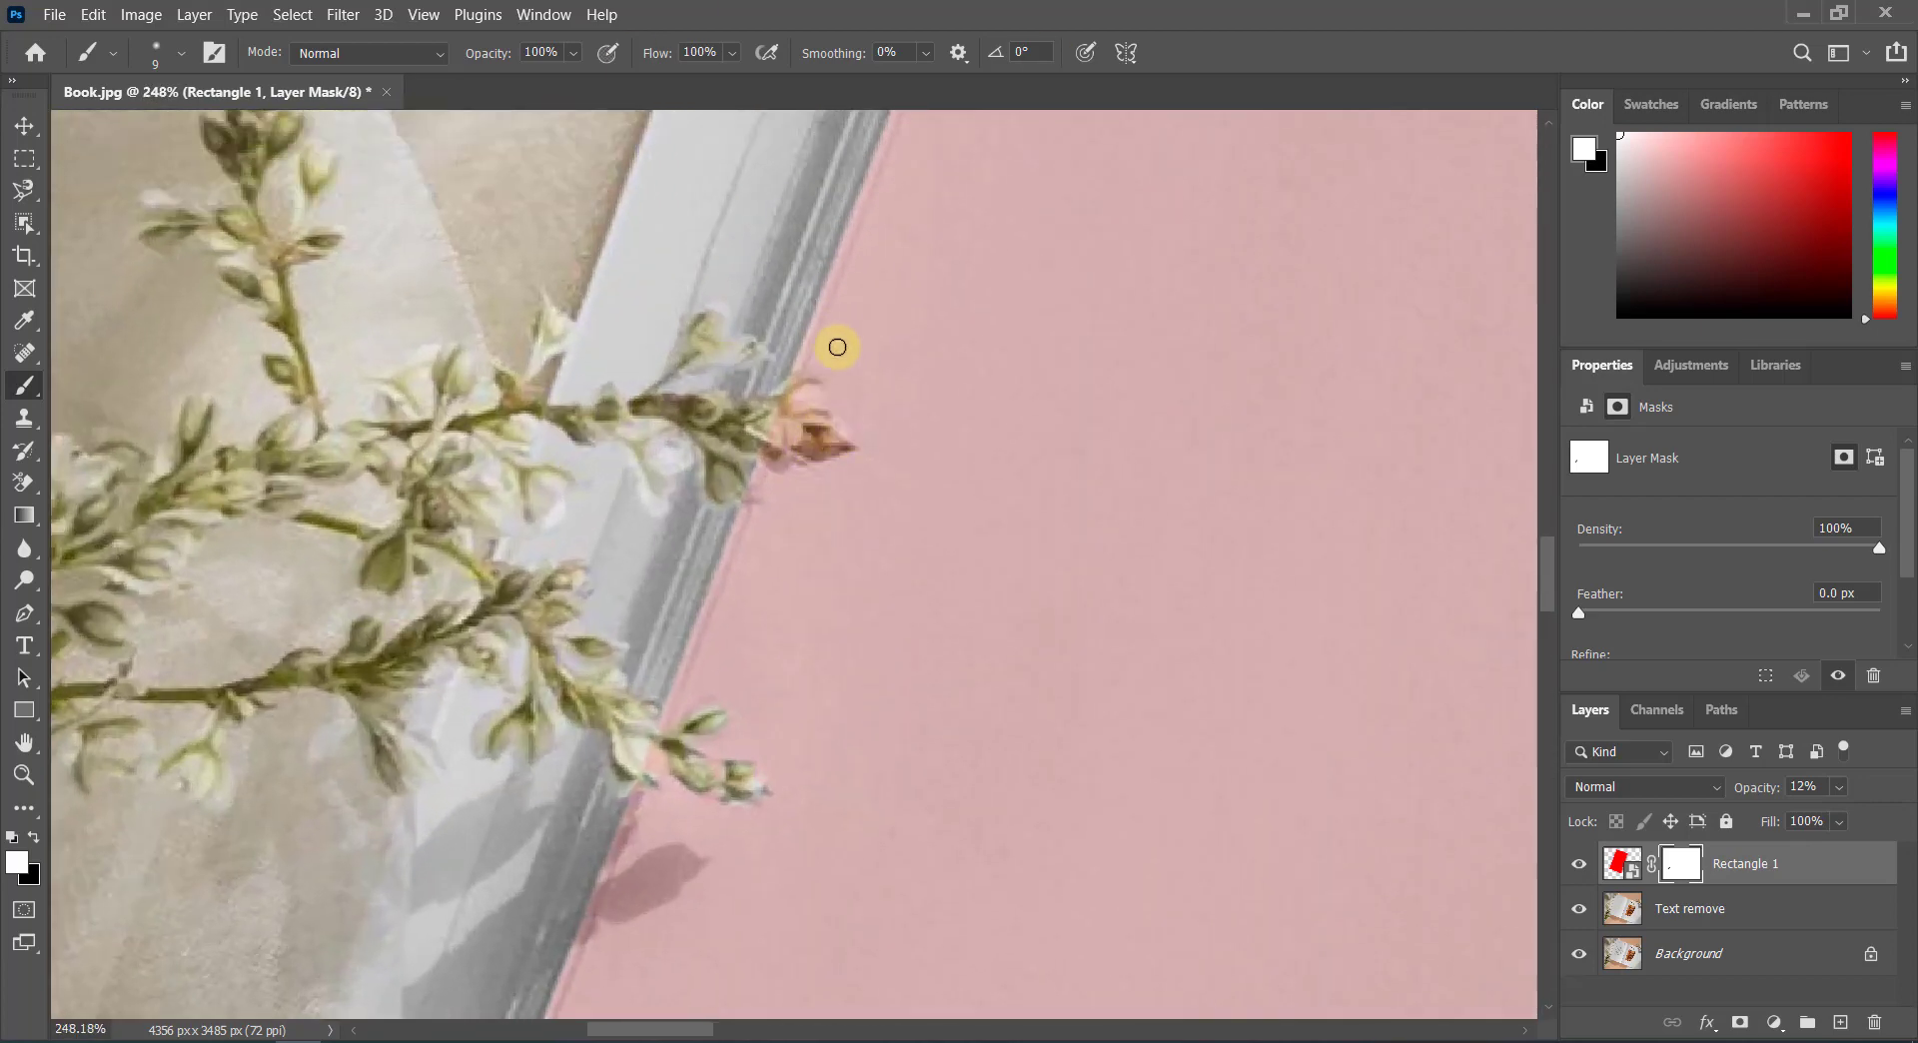
pyautogui.keyDown('alt'); pyautogui.scroll(3, 839, 342); pyautogui.keyUp('alt')
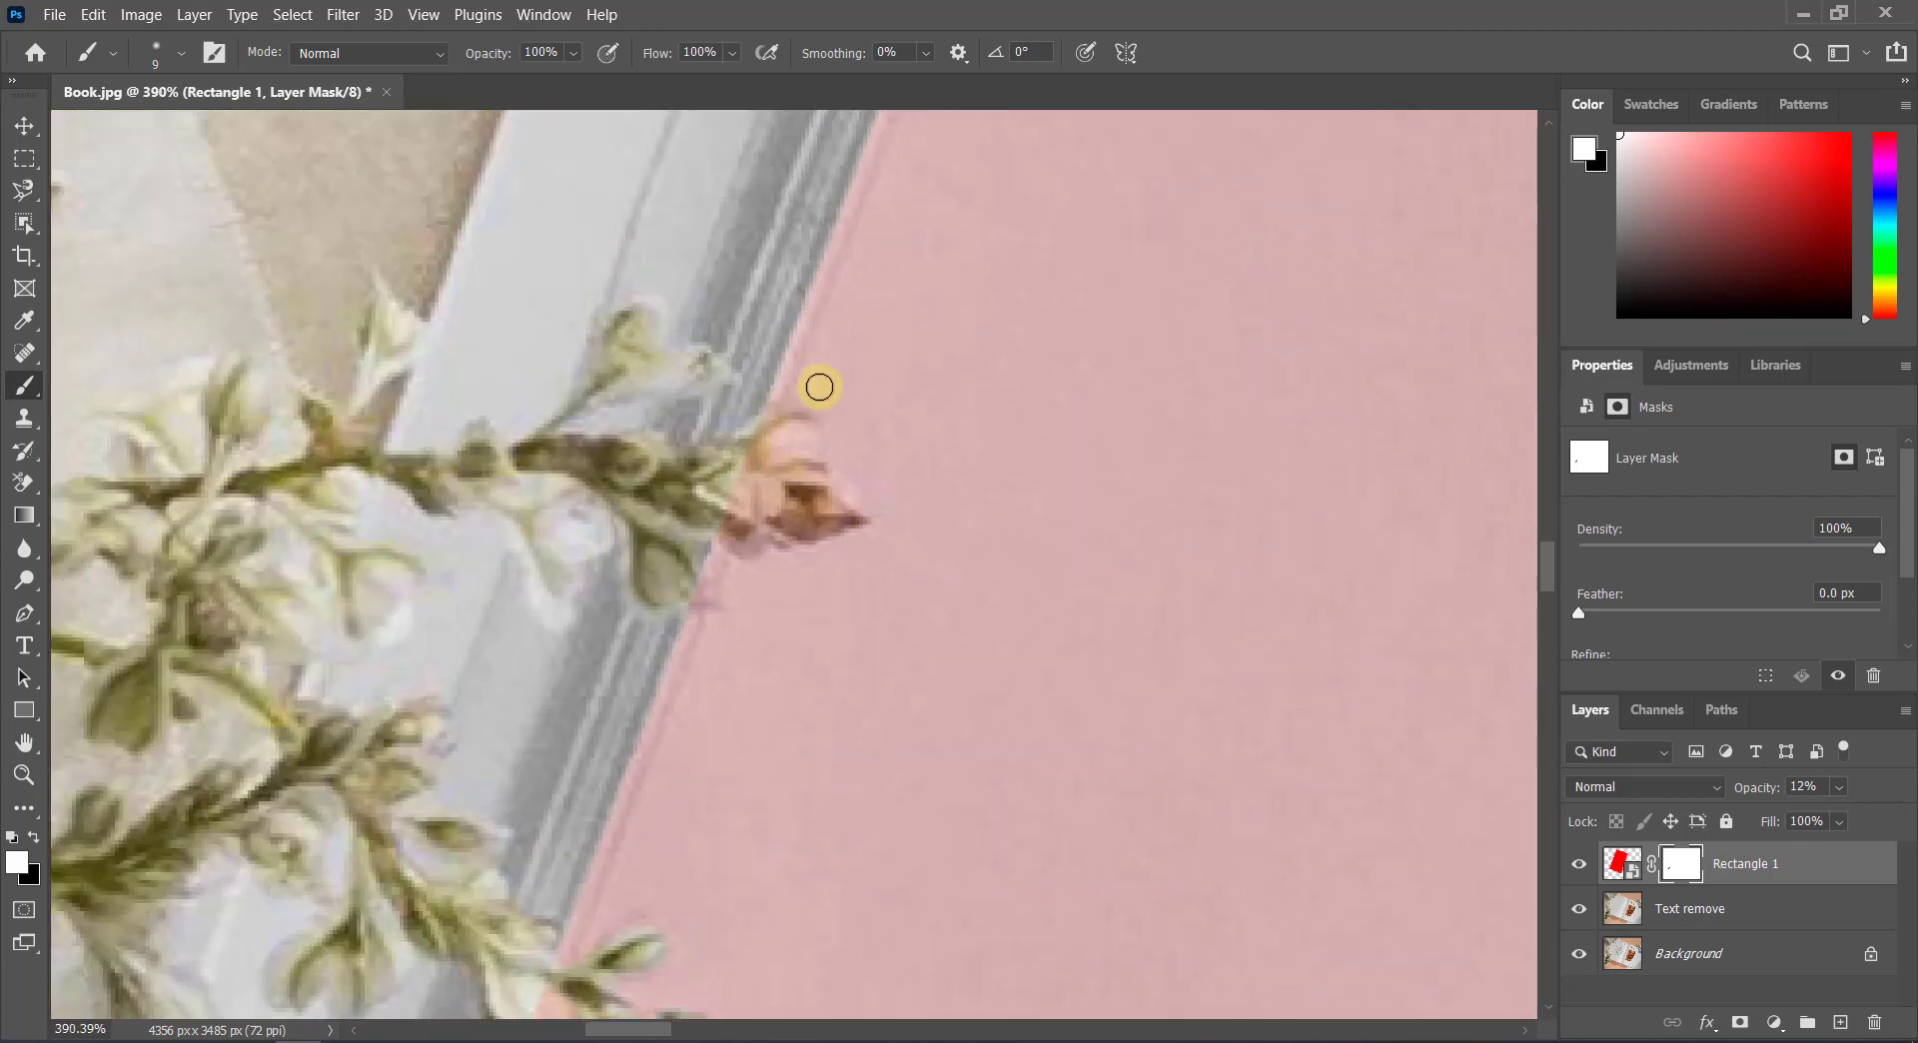
# Step: With black reselected, reveal the flower tip and its petals at the page edge
pyautogui.click(31, 841)
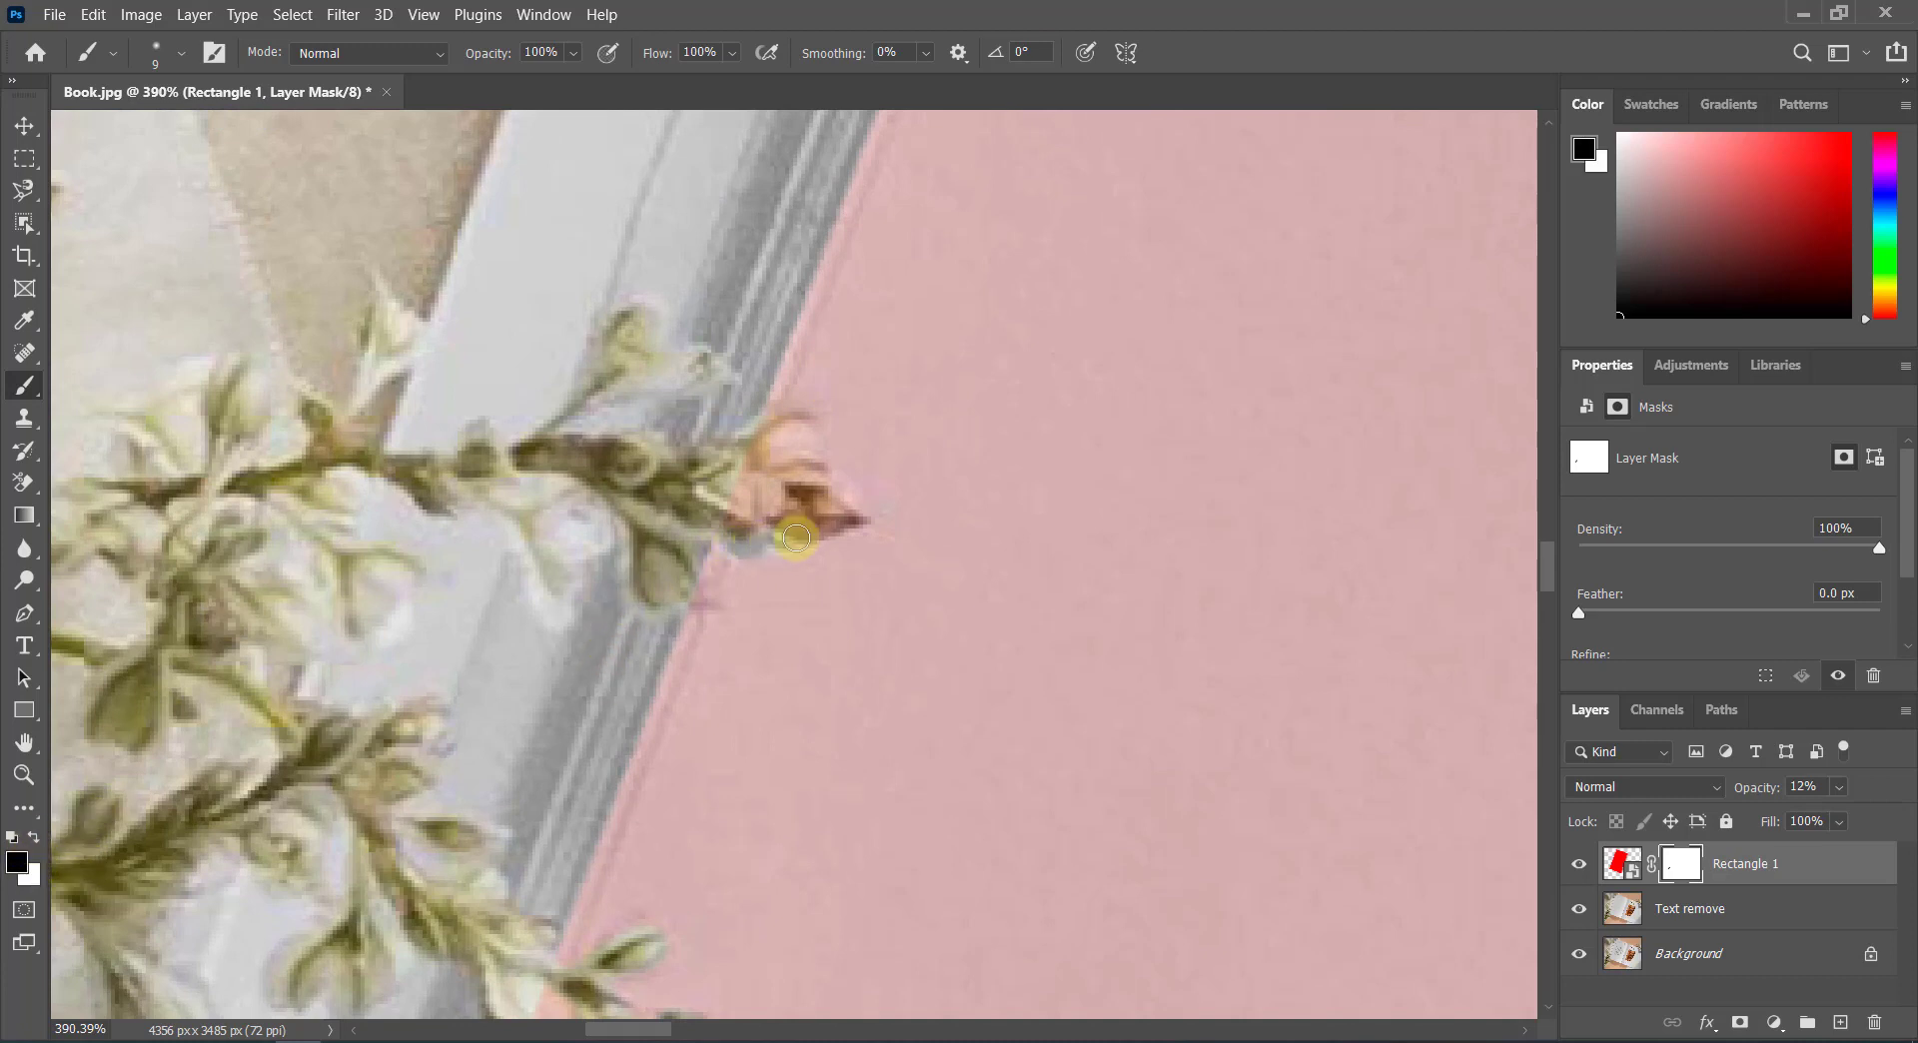
pyautogui.moveTo(796, 537)
pyautogui.mouseDown()
pyautogui.moveTo(843, 525)
pyautogui.moveTo(766, 472)
pyautogui.moveTo(768, 432)
pyautogui.mouseUp()
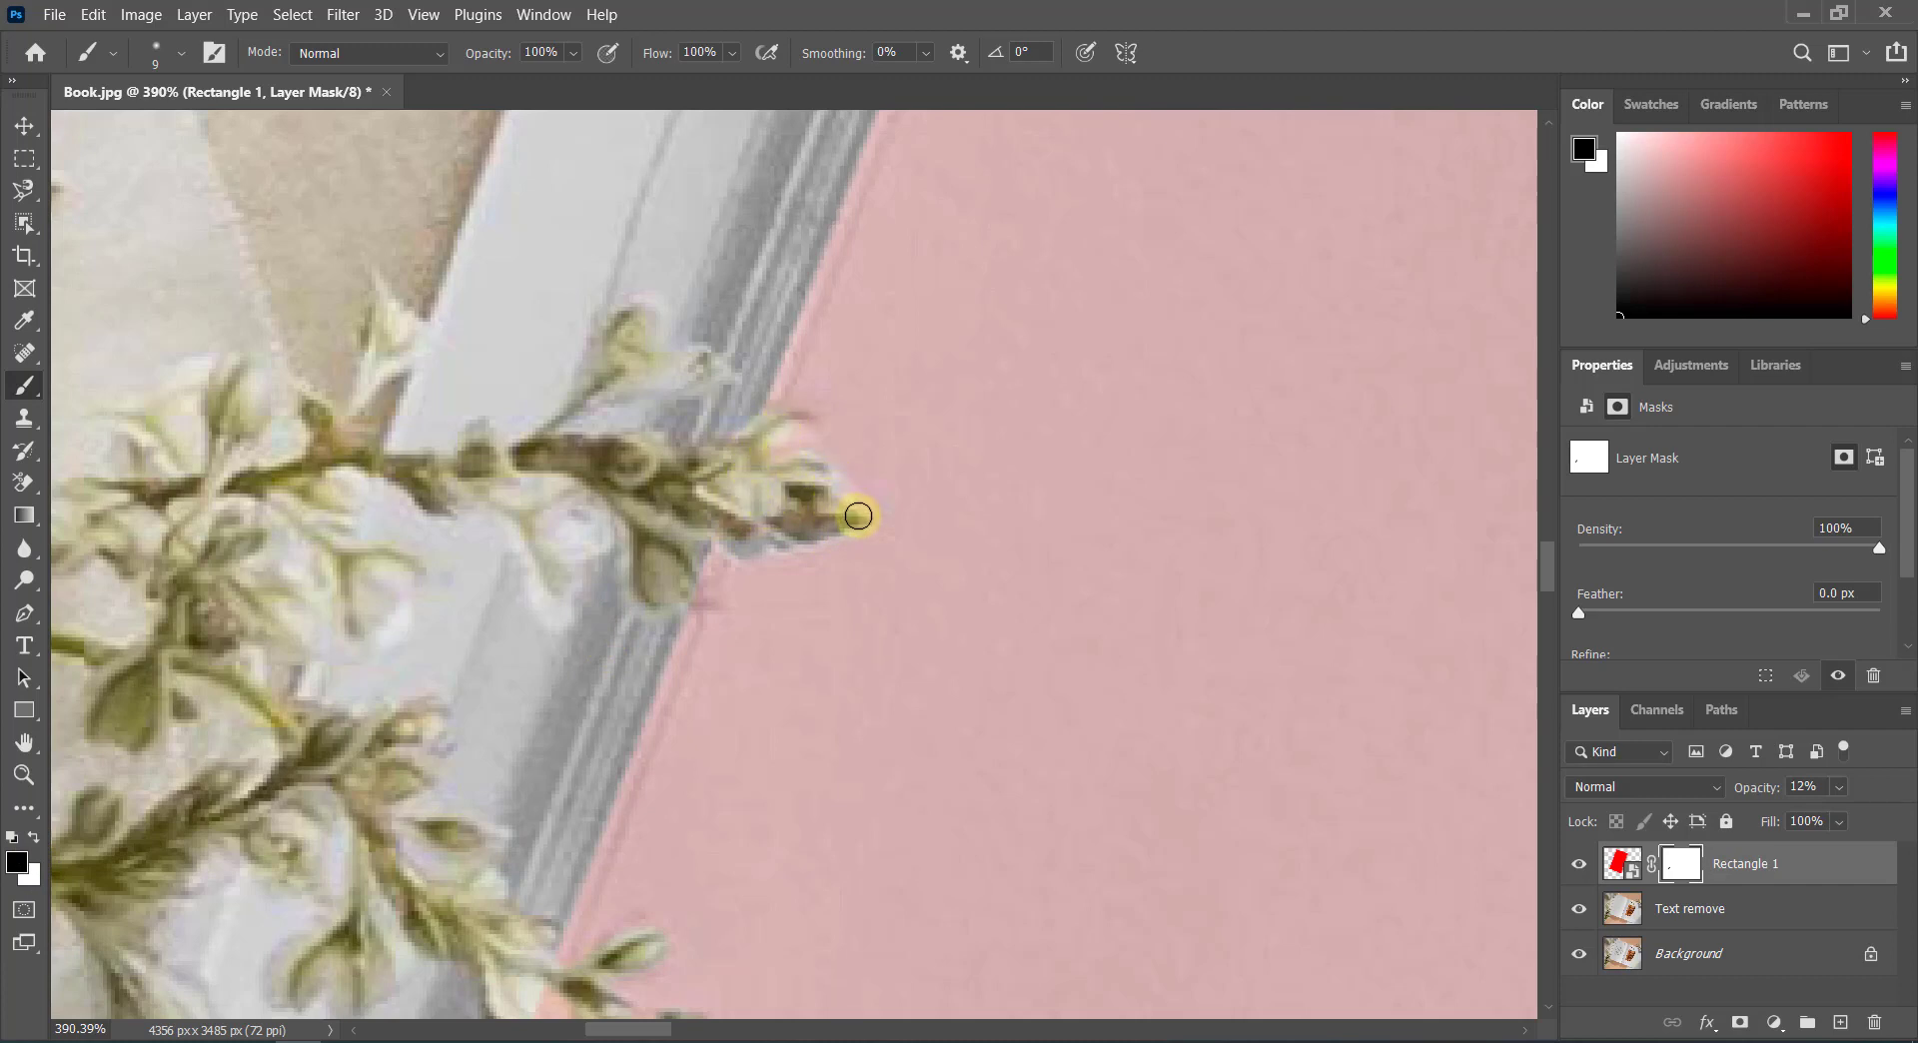
pyautogui.moveTo(826, 512)
pyautogui.mouseDown()
pyautogui.moveTo(736, 538)
pyautogui.moveTo(777, 458)
pyautogui.moveTo(708, 528)
pyautogui.mouseUp()
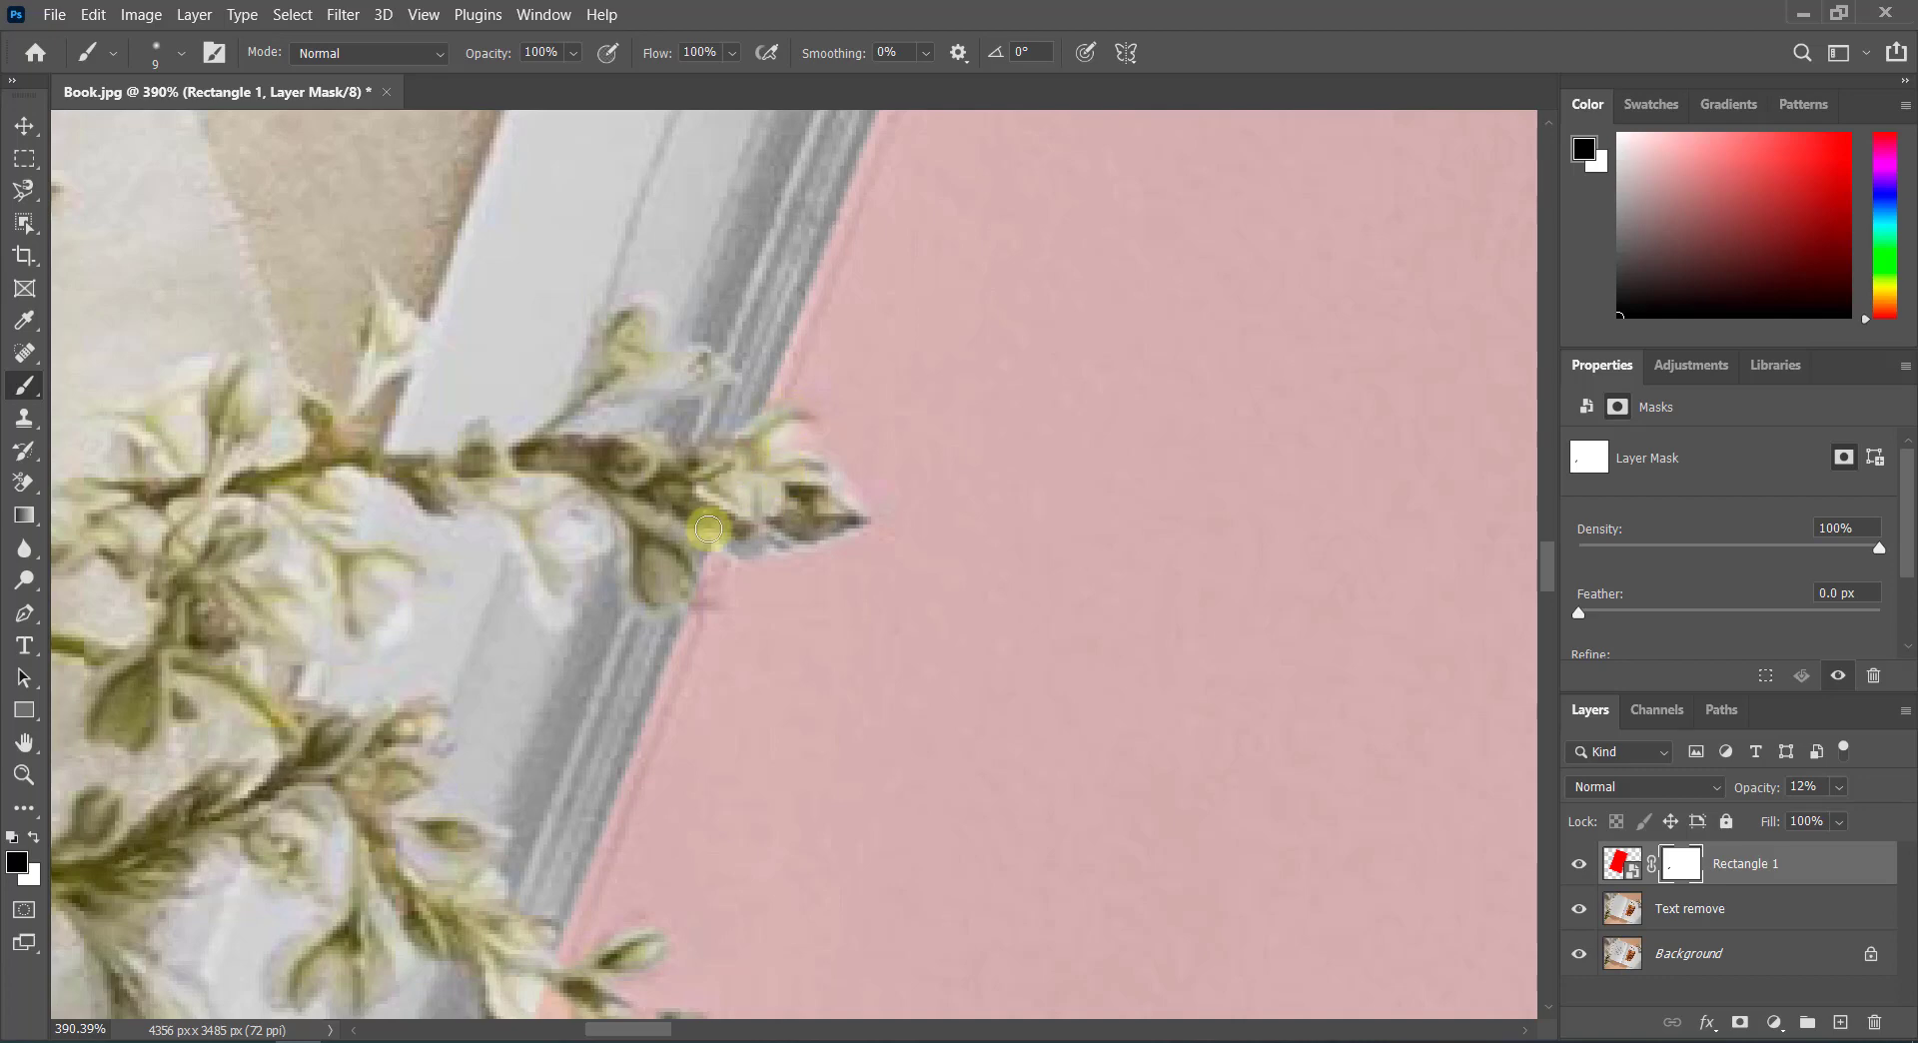
pyautogui.scroll(-2, 676, 564)
pyautogui.scroll(-2, 719, 556)
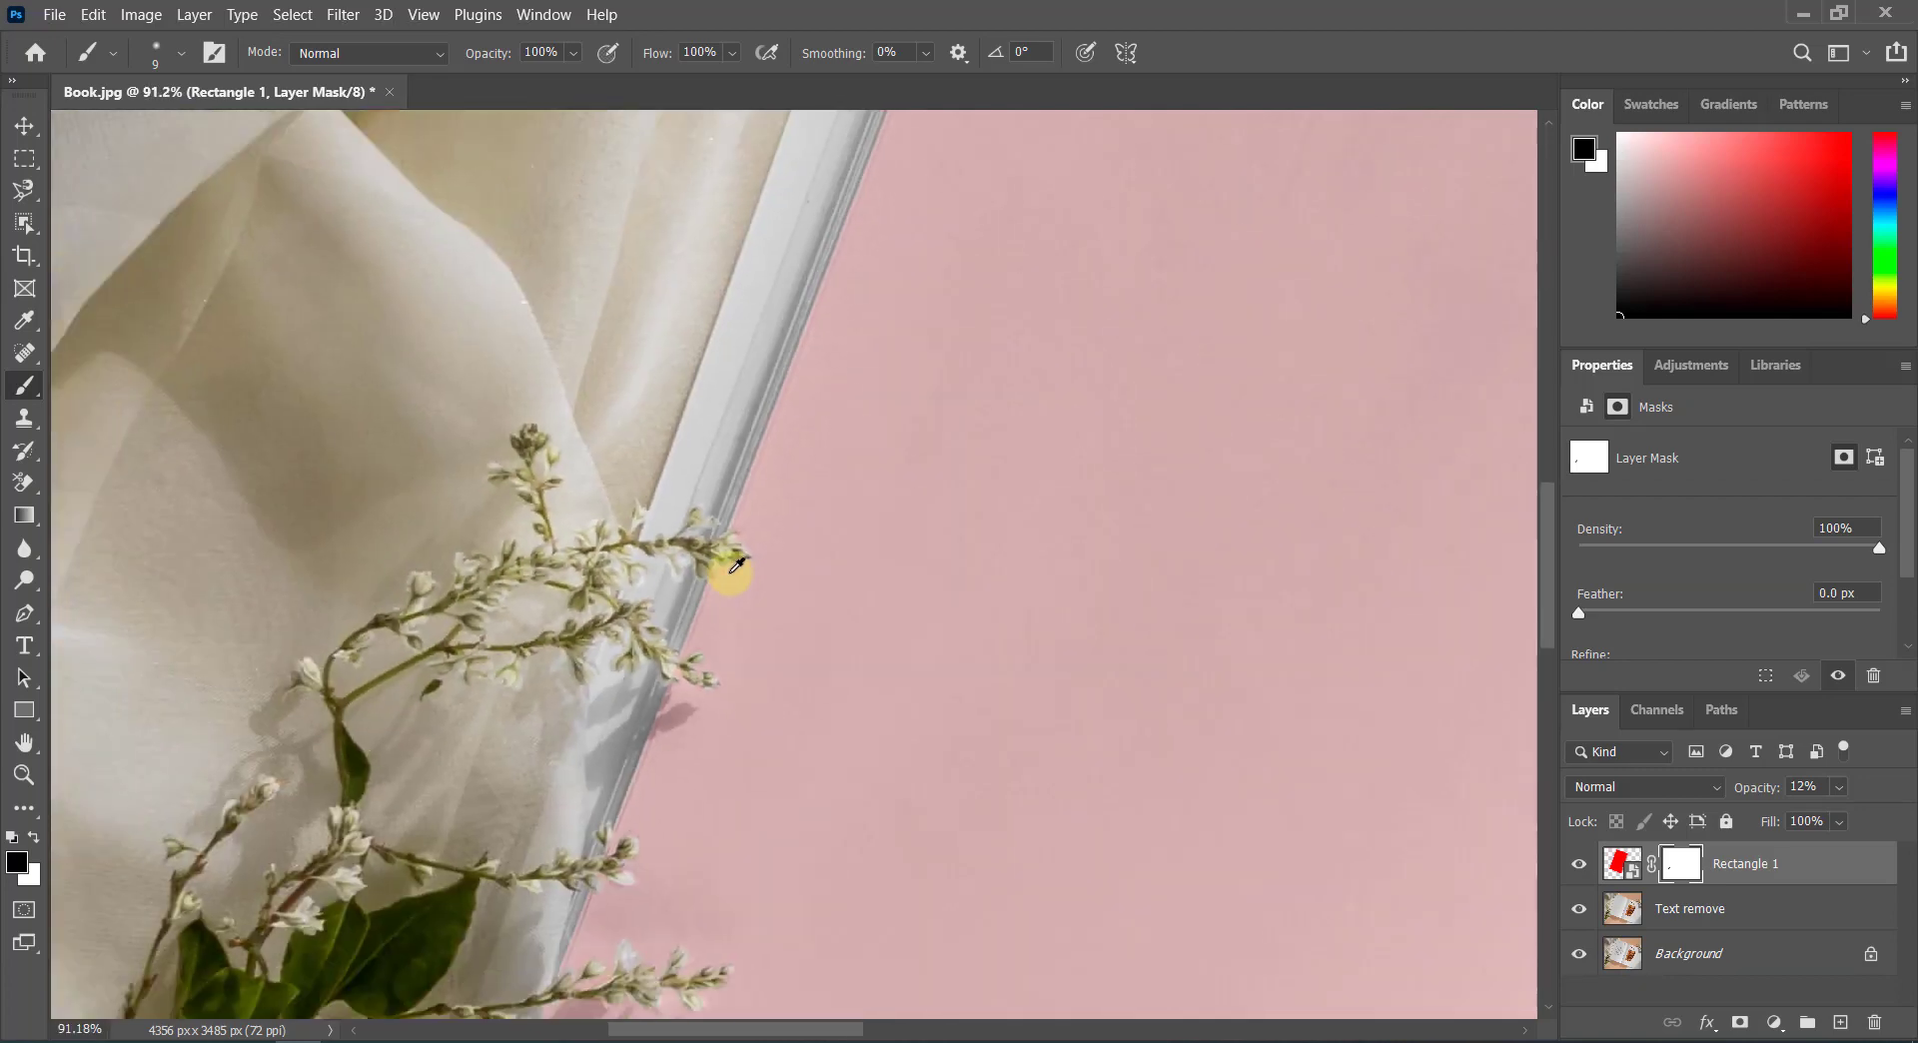
pyautogui.scroll(-2, 719, 558)
pyautogui.scroll(-1, 719, 558)
pyautogui.scroll(-1, 710, 581)
pyautogui.scroll(-1, 697, 564)
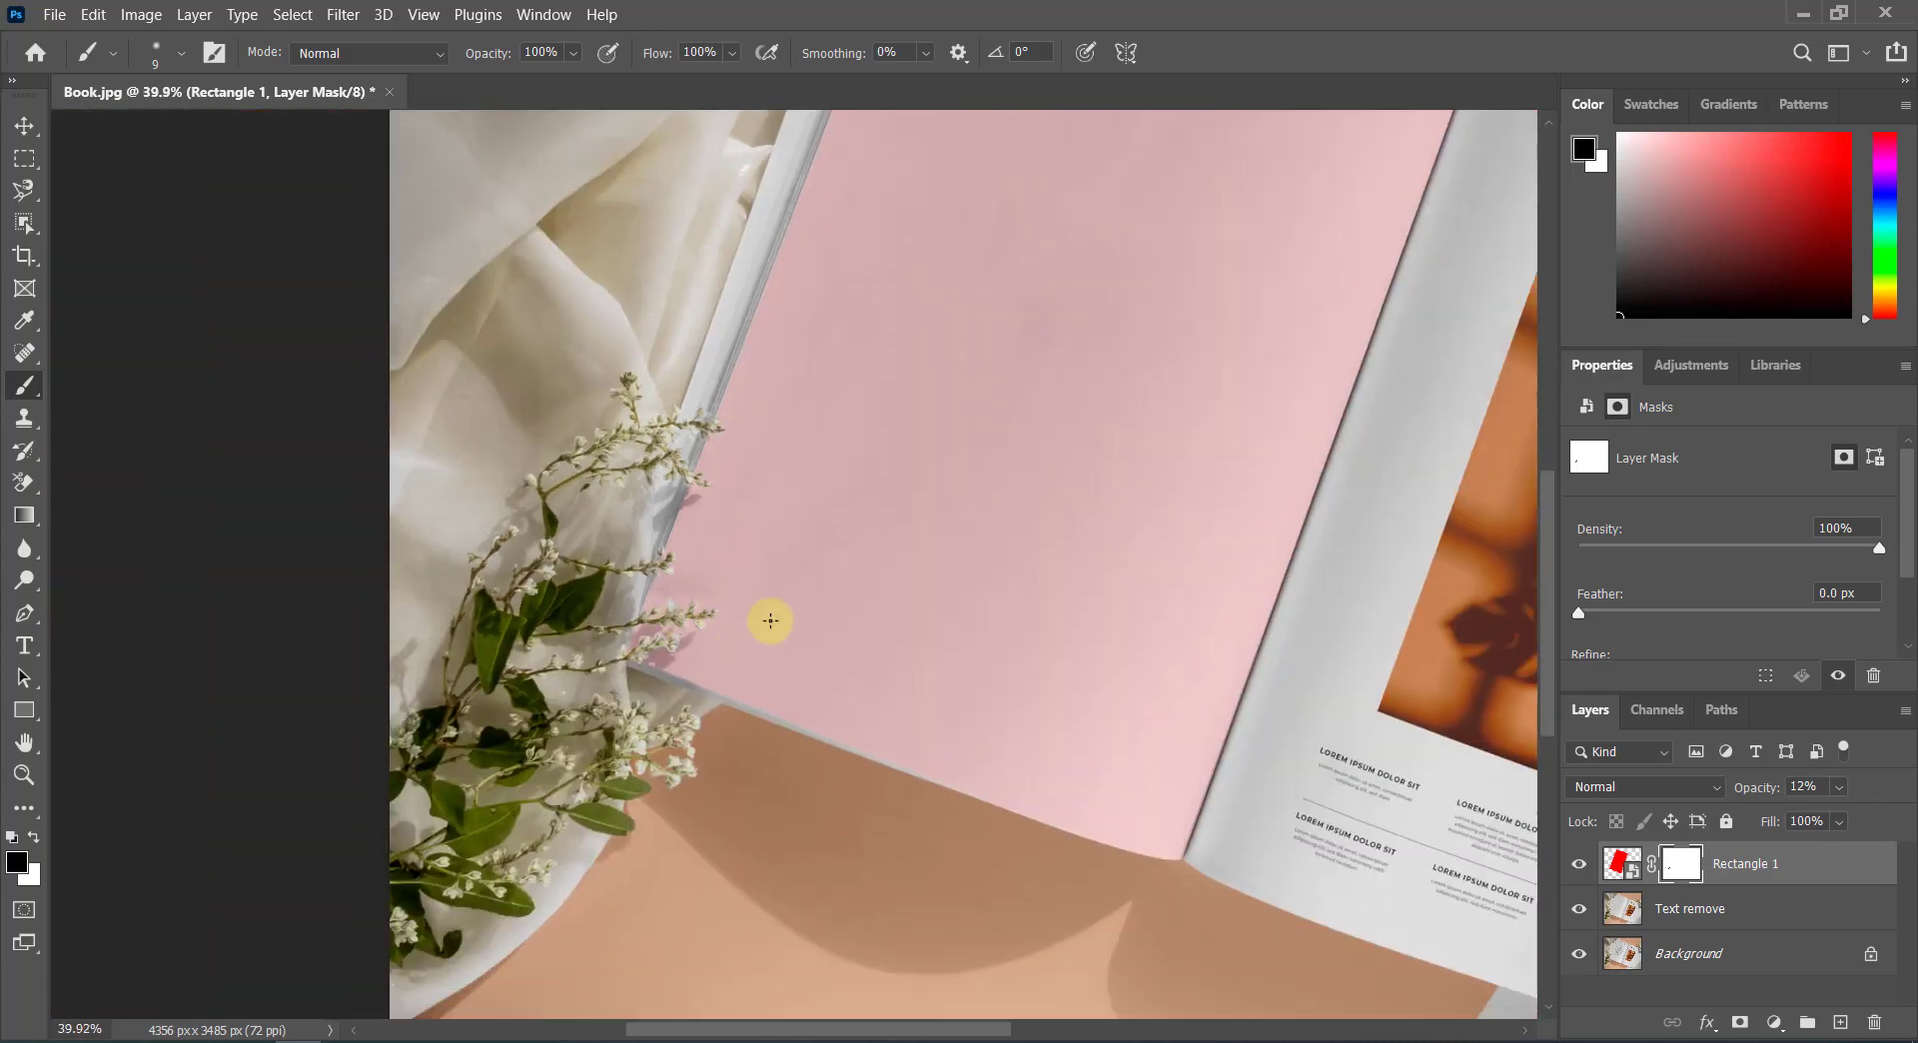
pyautogui.scroll(-1, 739, 624)
pyautogui.scroll(2, 696, 626)
pyautogui.scroll(2, 678, 629)
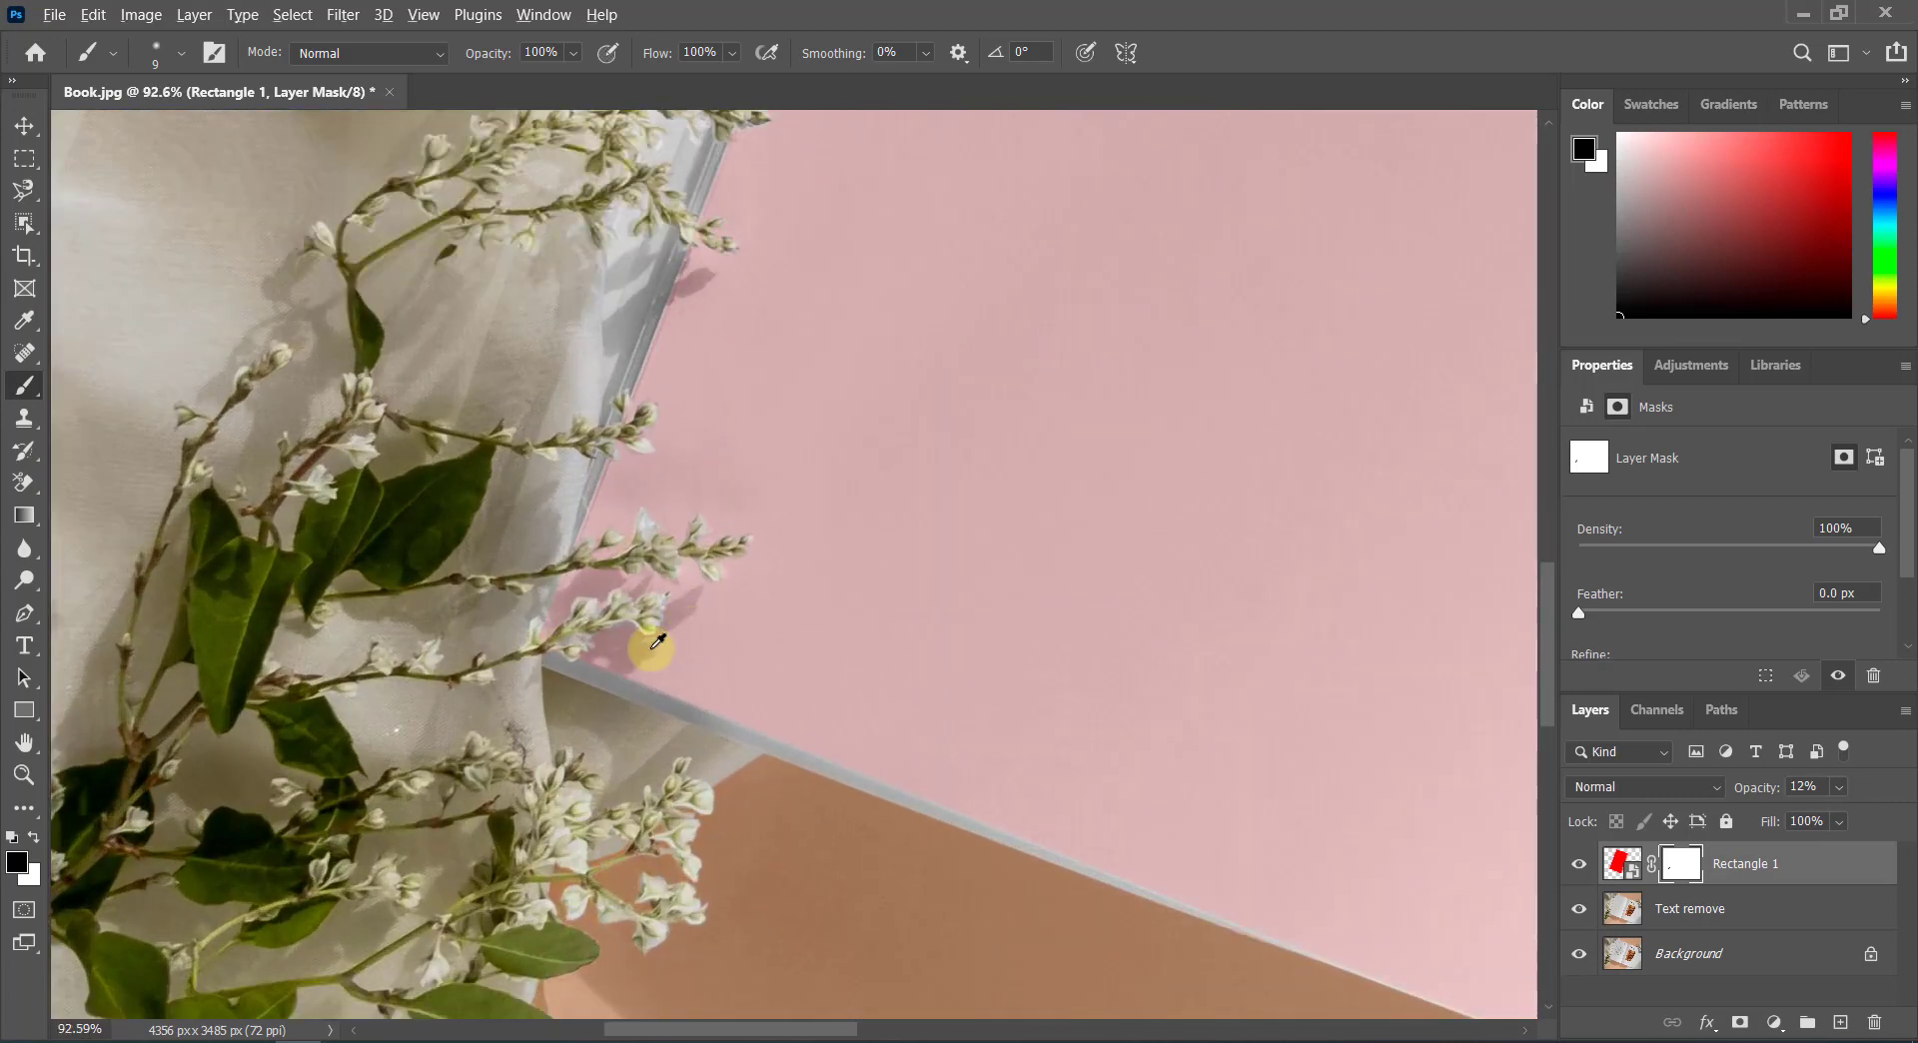
pyautogui.scroll(1, 658, 641)
pyautogui.scroll(1, 689, 627)
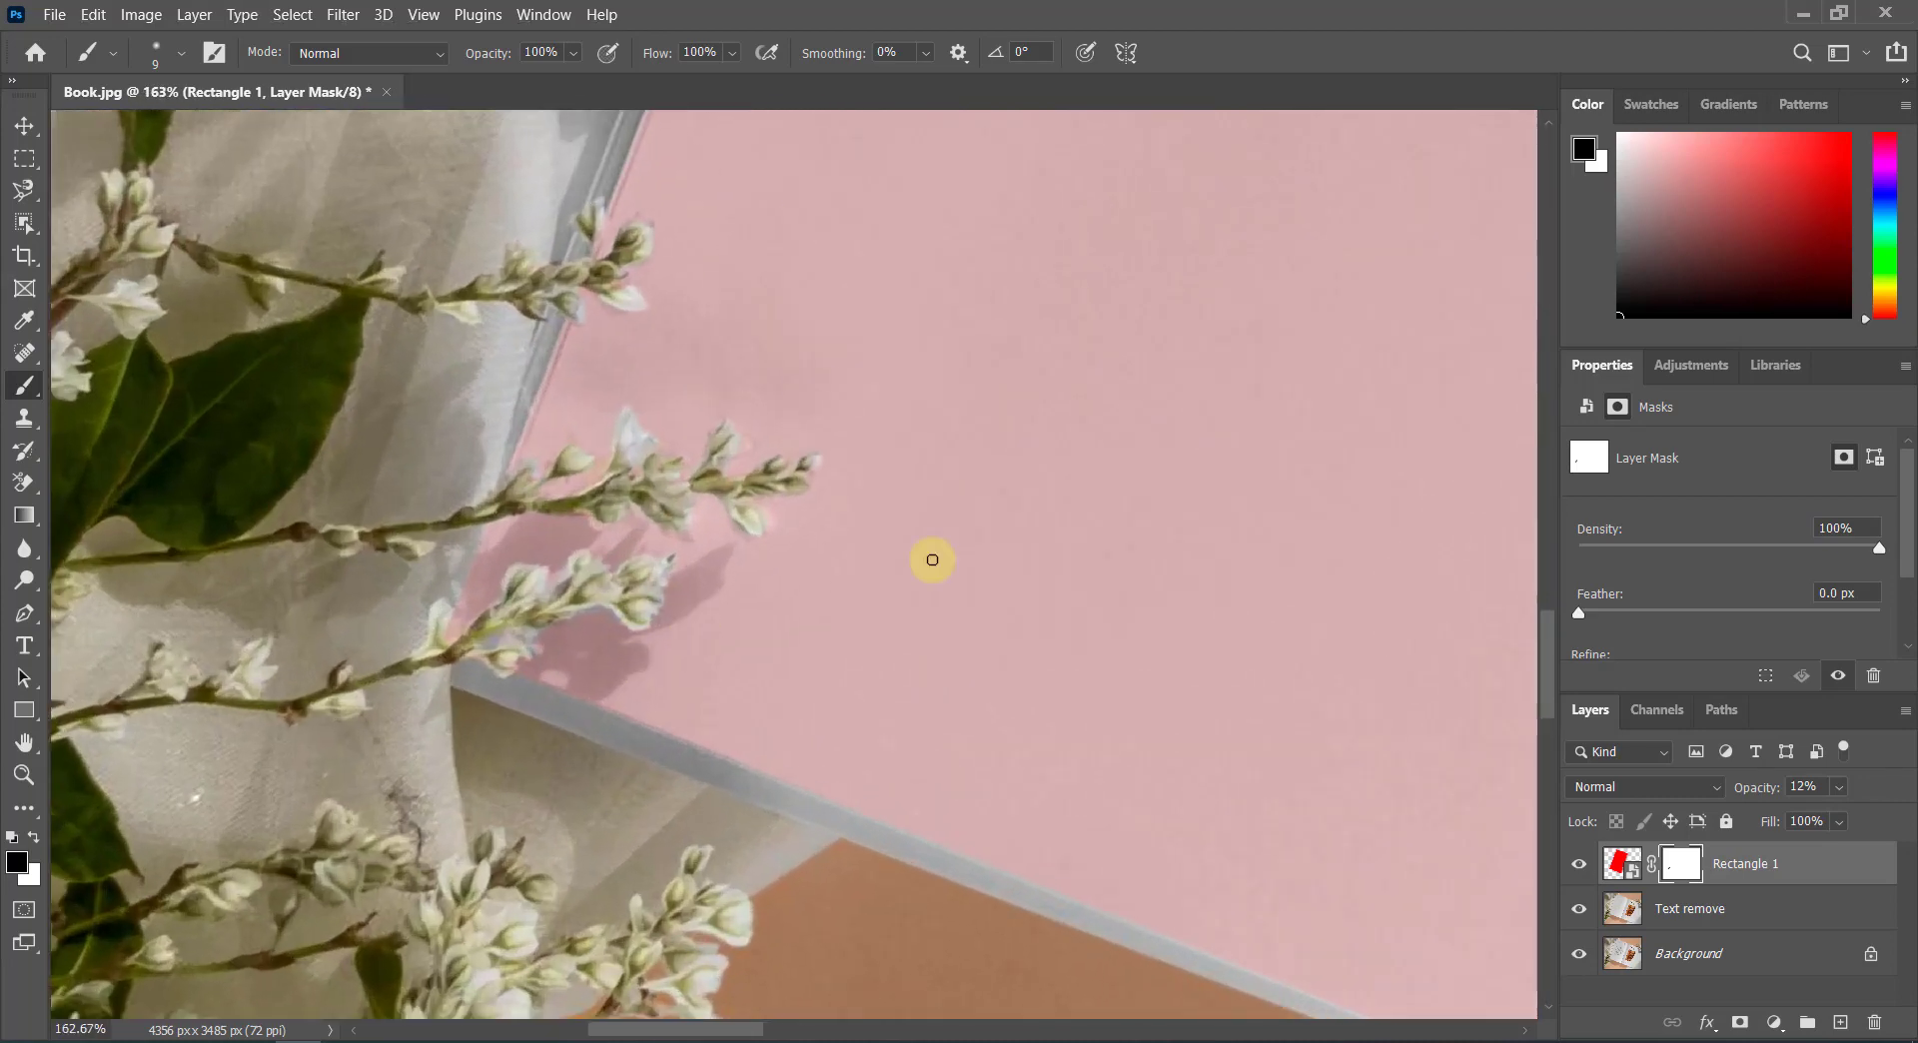
# Step: Add a new layer above Rectangle 1 and sample a light shadow pink from the page as foreground
pyautogui.click(1824, 1023)
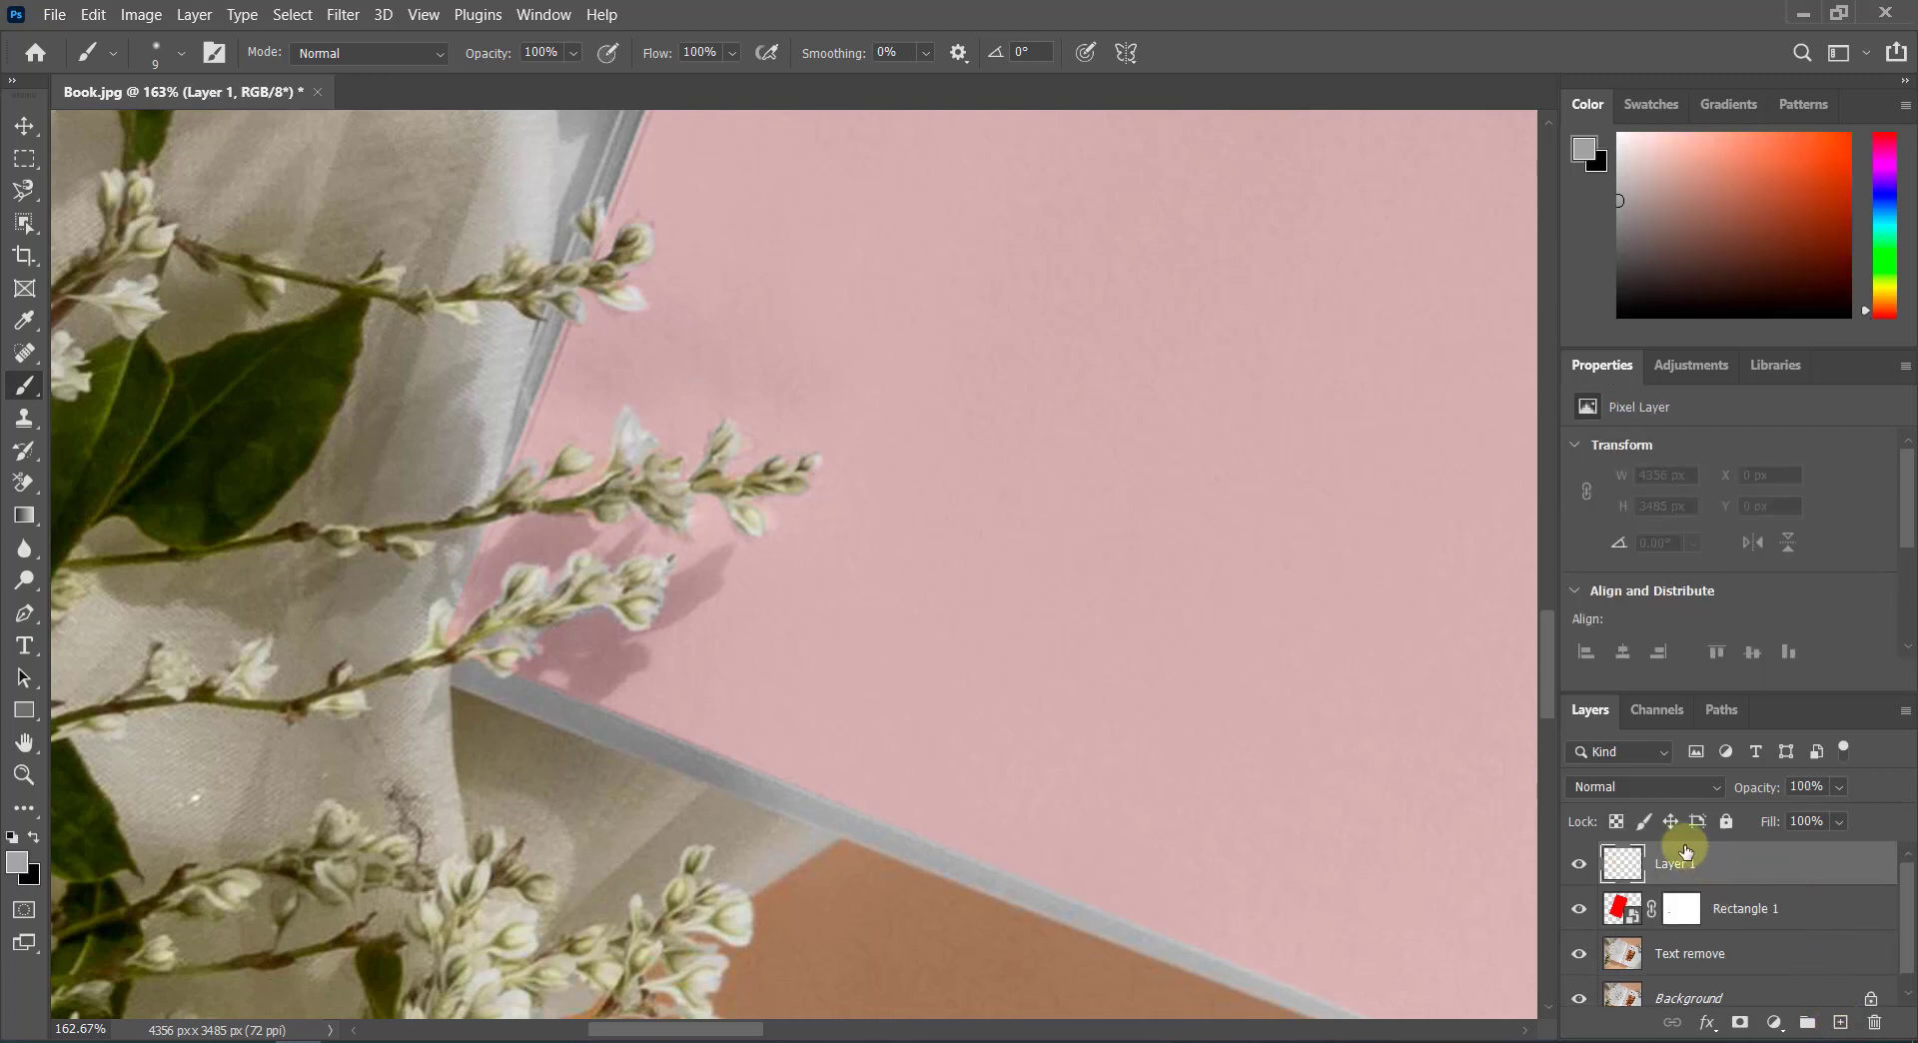
pyautogui.scroll(1, 741, 587)
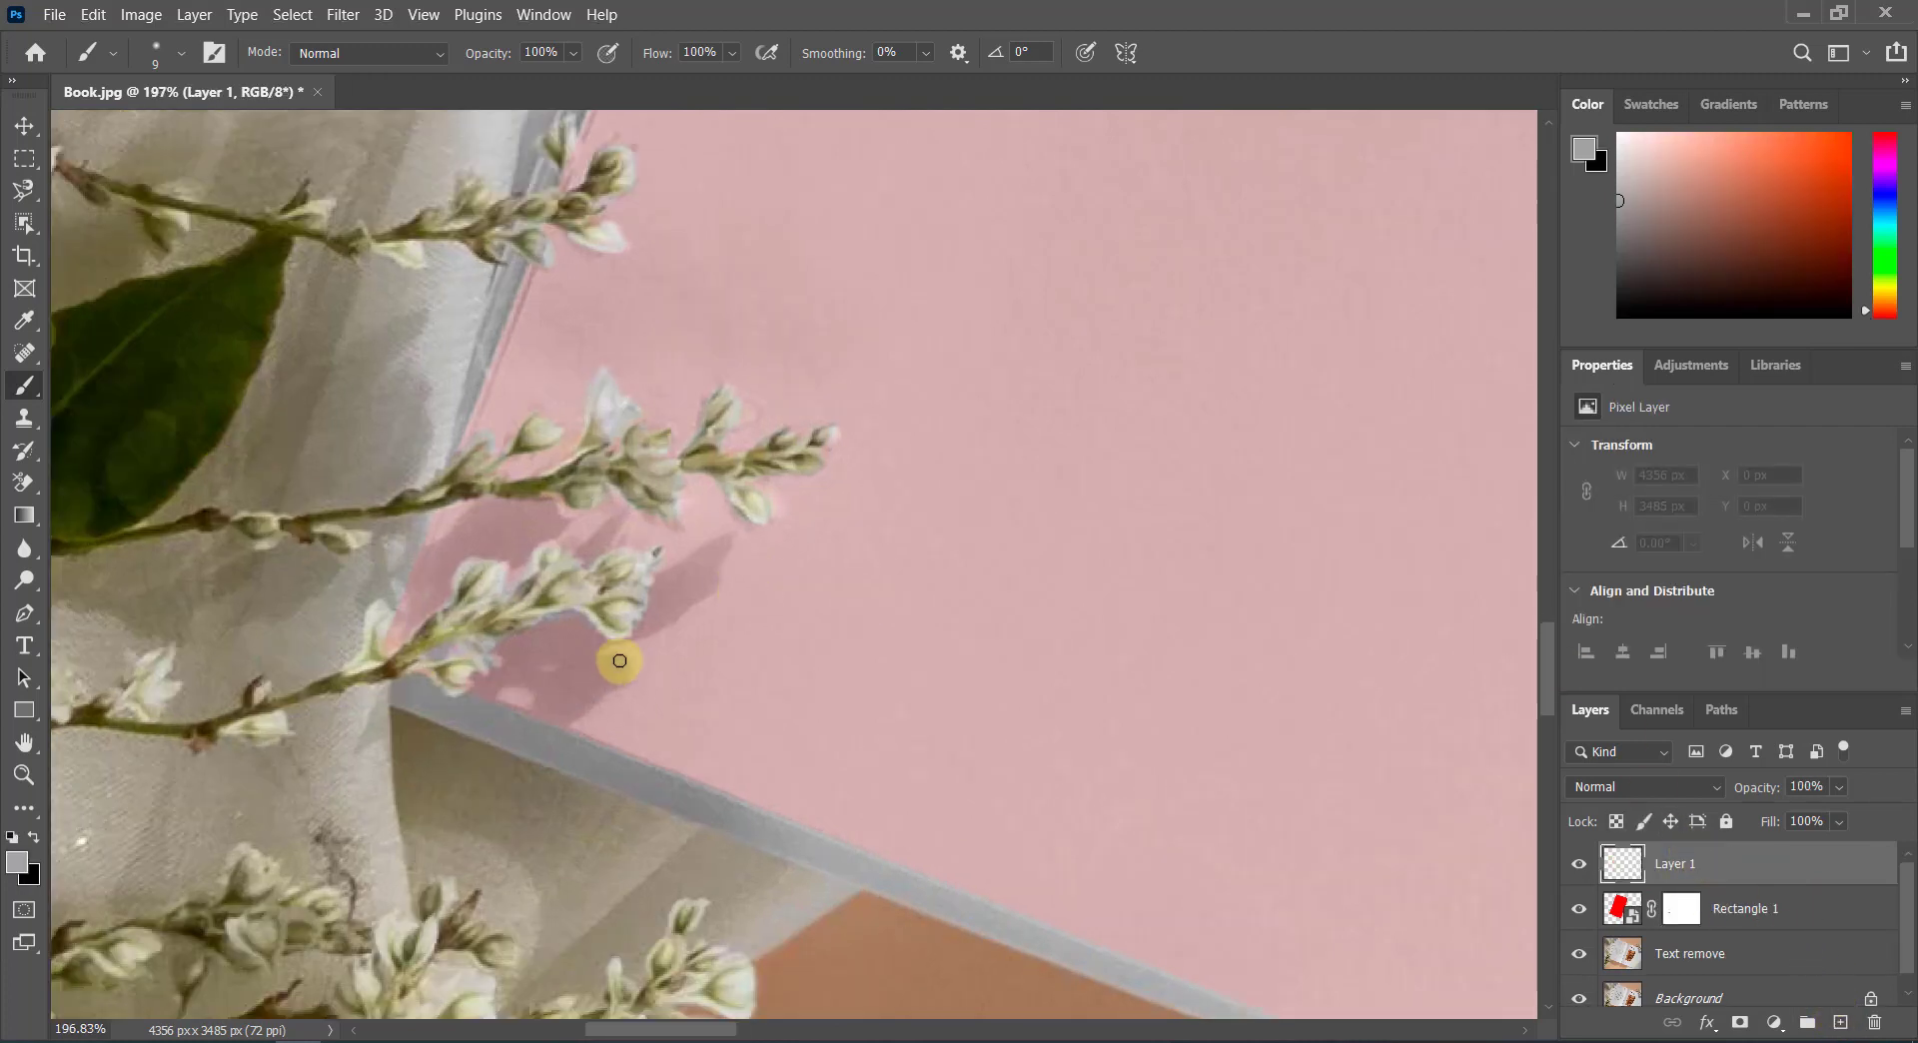
pyautogui.scroll(1, 619, 655)
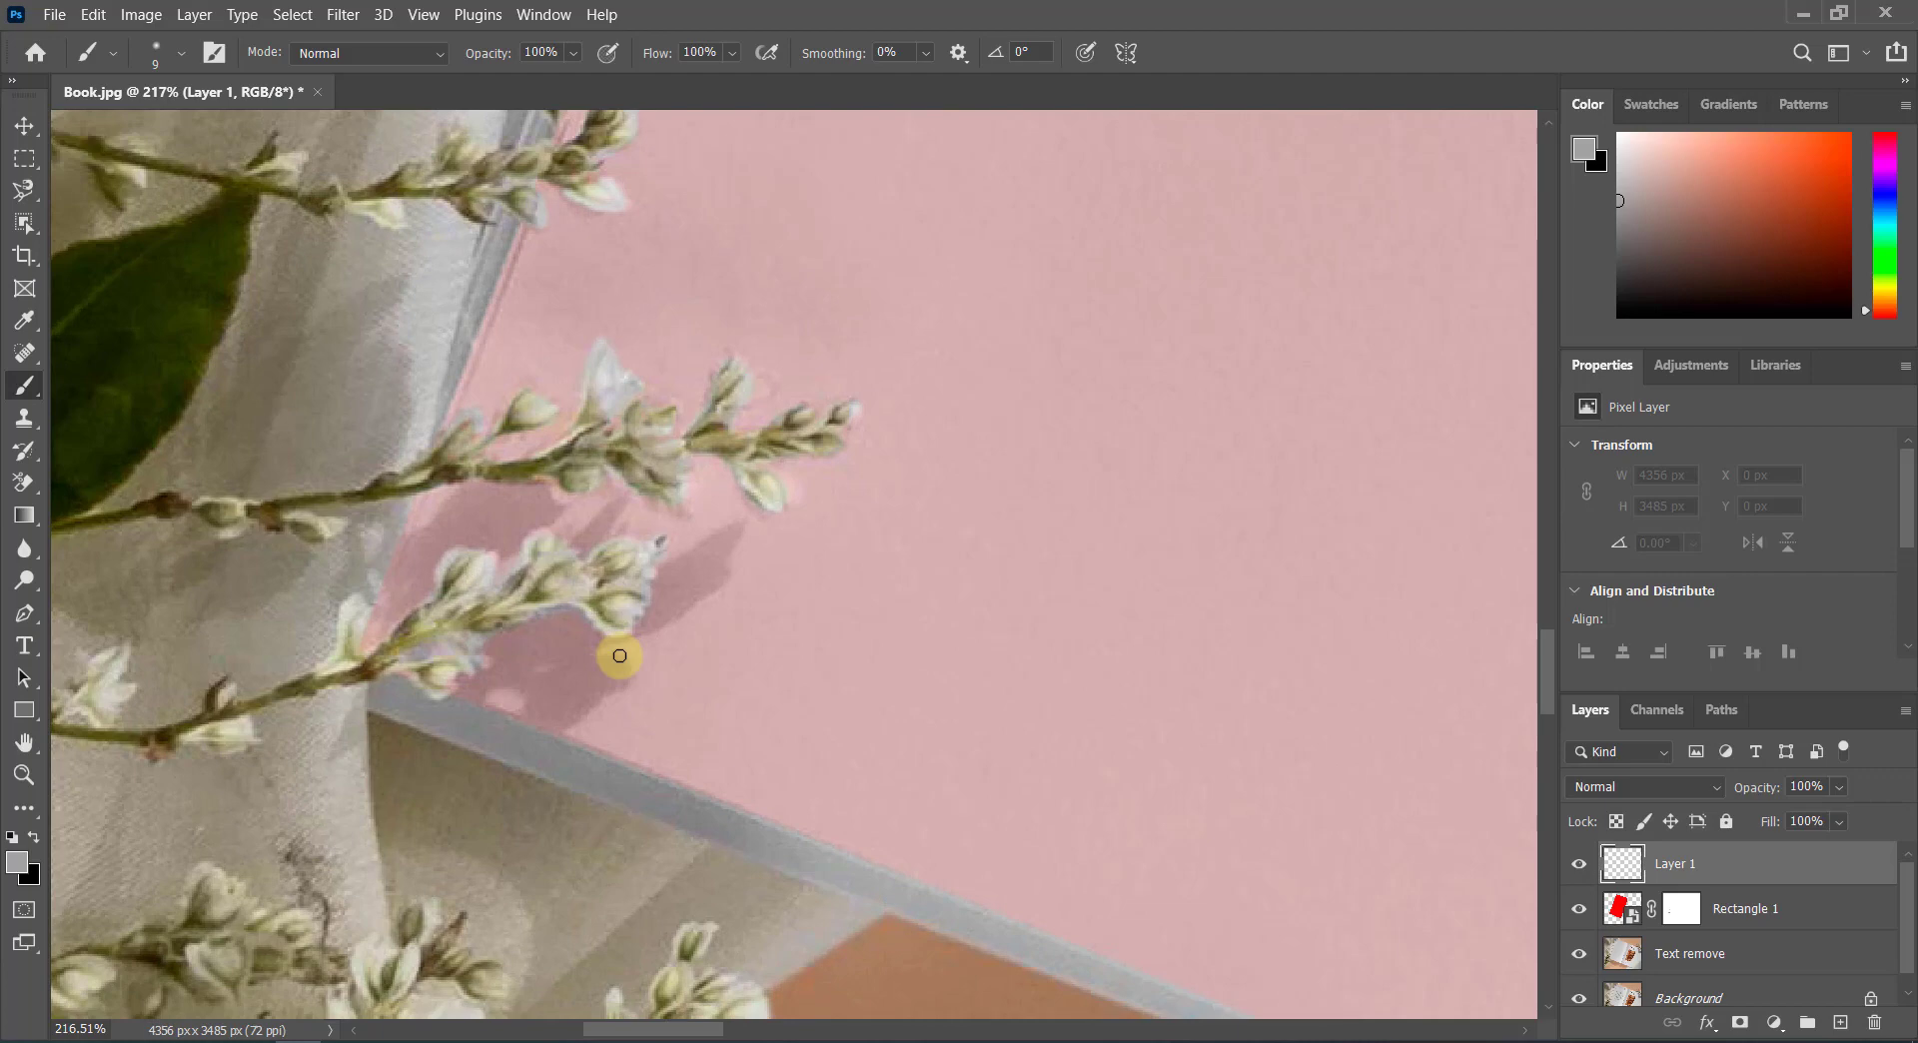
pyautogui.click(18, 865)
pyautogui.click(557, 644)
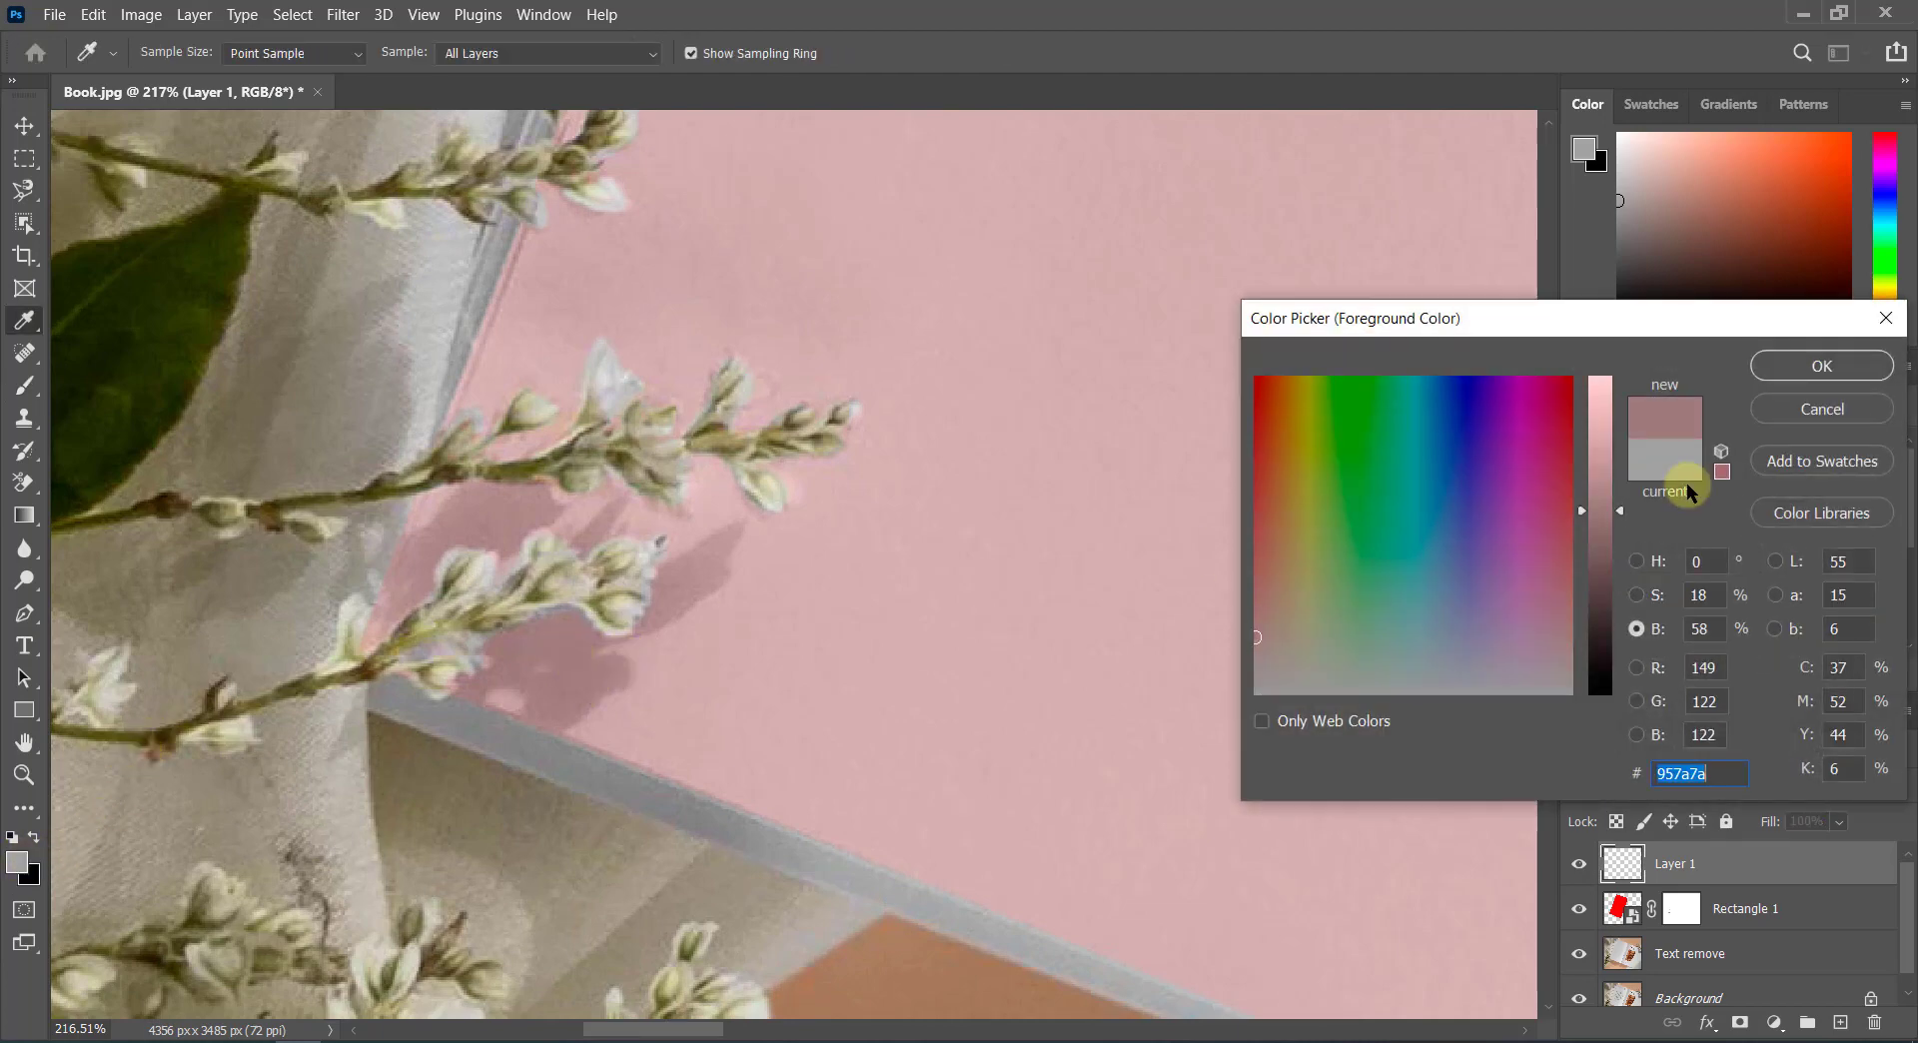
pyautogui.click(601, 688)
pyautogui.click(1811, 363)
pyautogui.press('b')
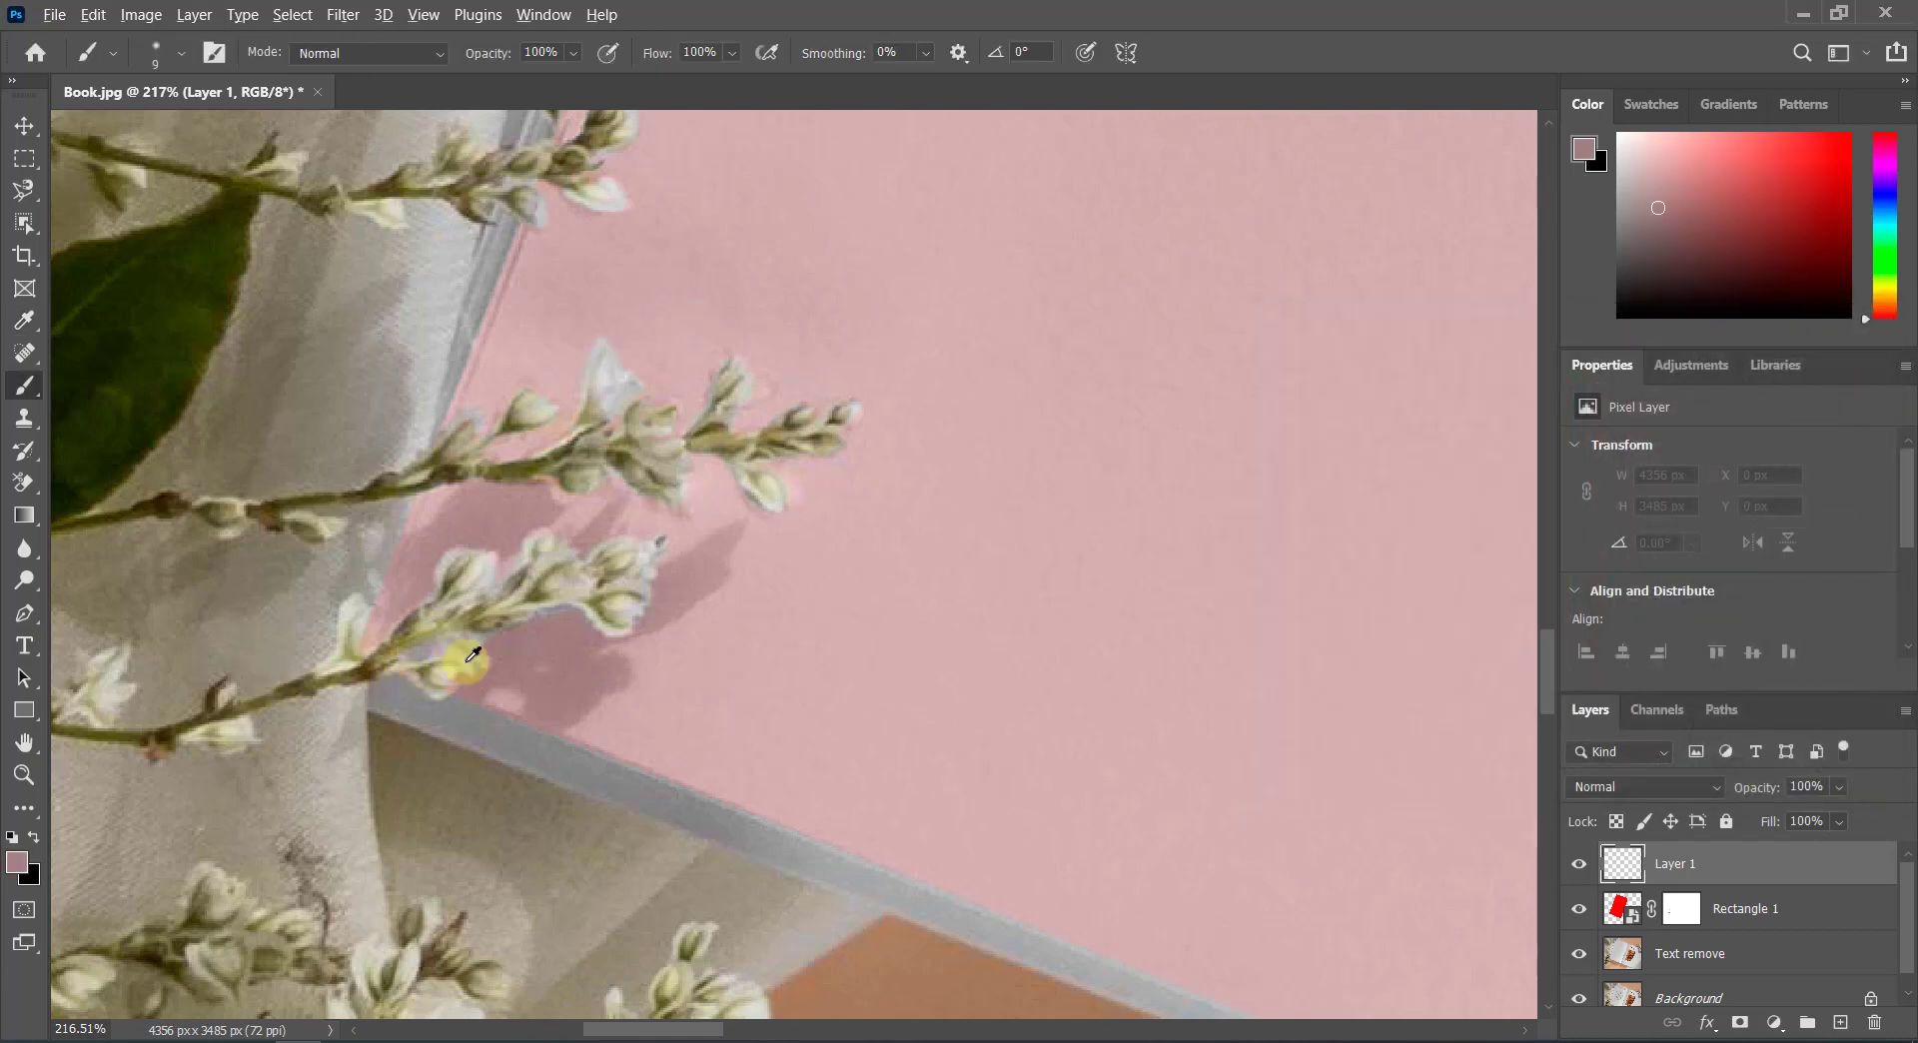
# Step: Paint soft pink shadow strokes under and below the flower buds
pyautogui.scroll(3, 467, 657)
pyautogui.scroll(2, 467, 654)
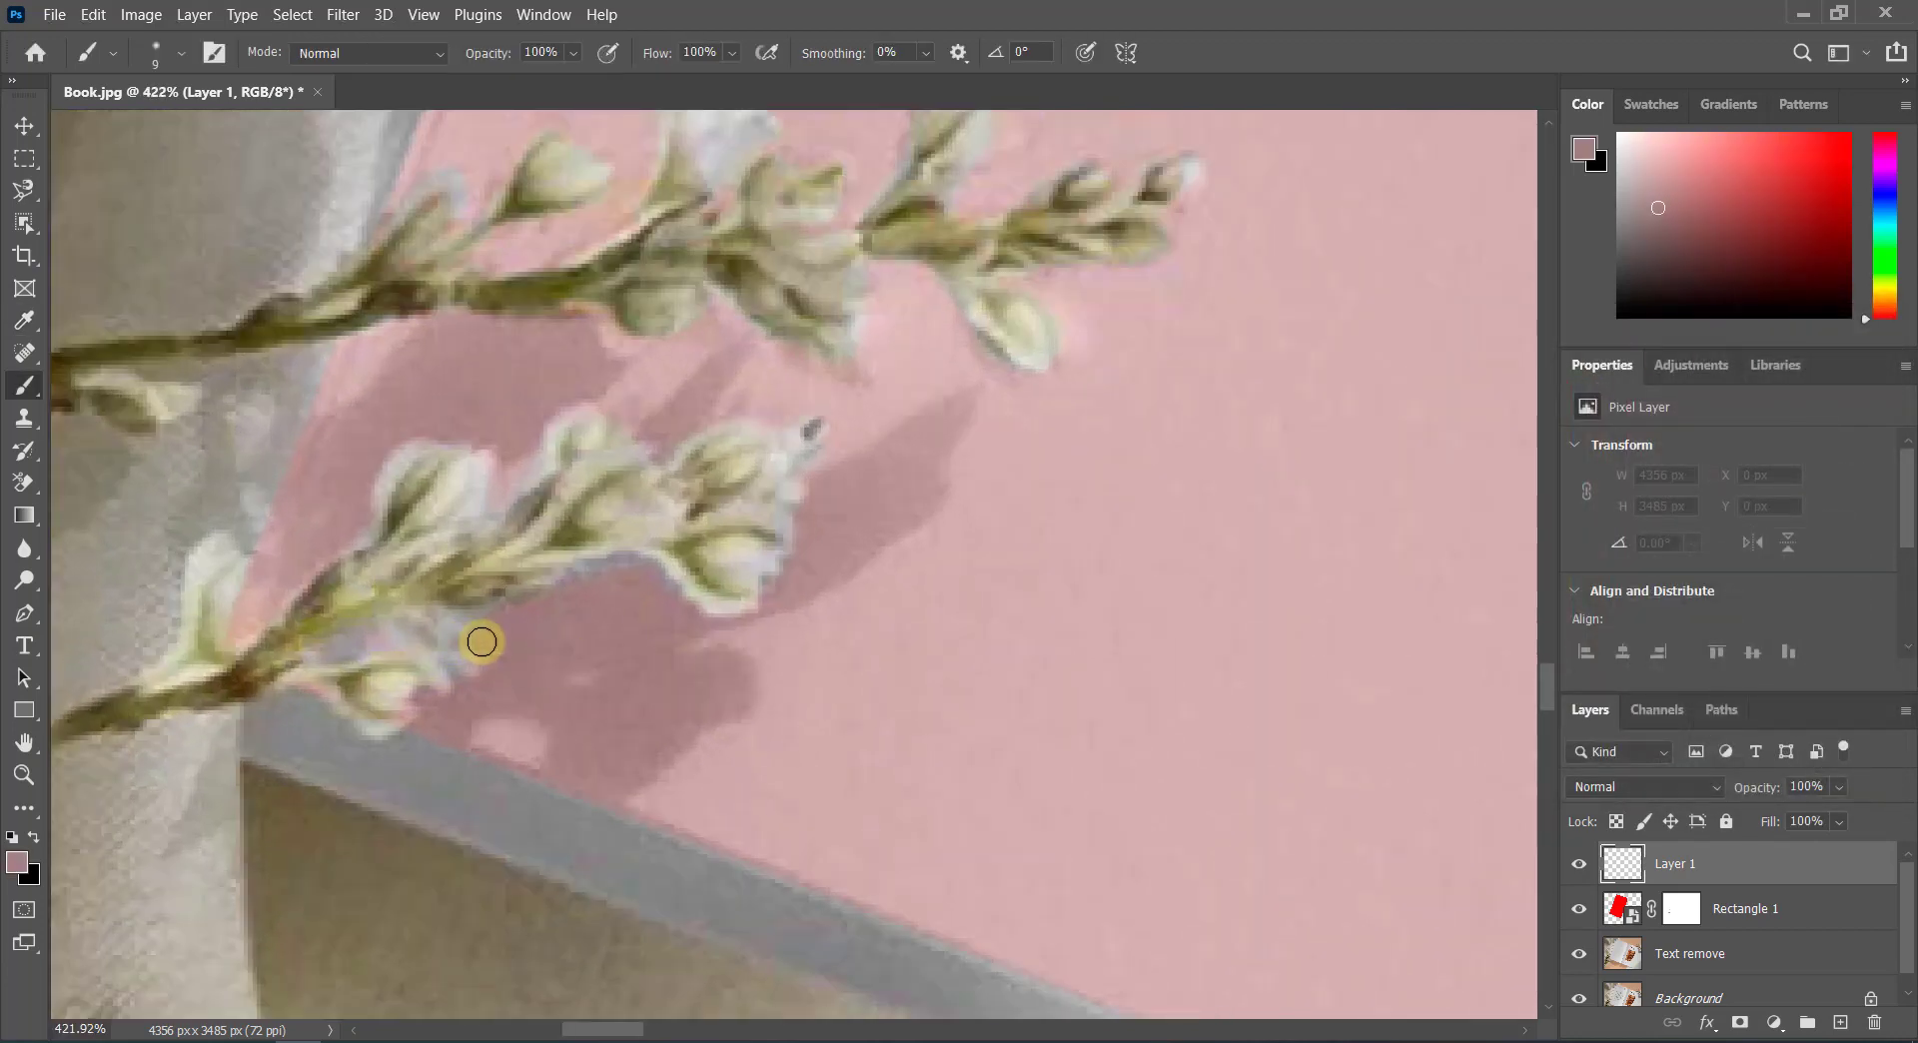
pyautogui.moveTo(478, 638); pyautogui.dragTo(620, 589)
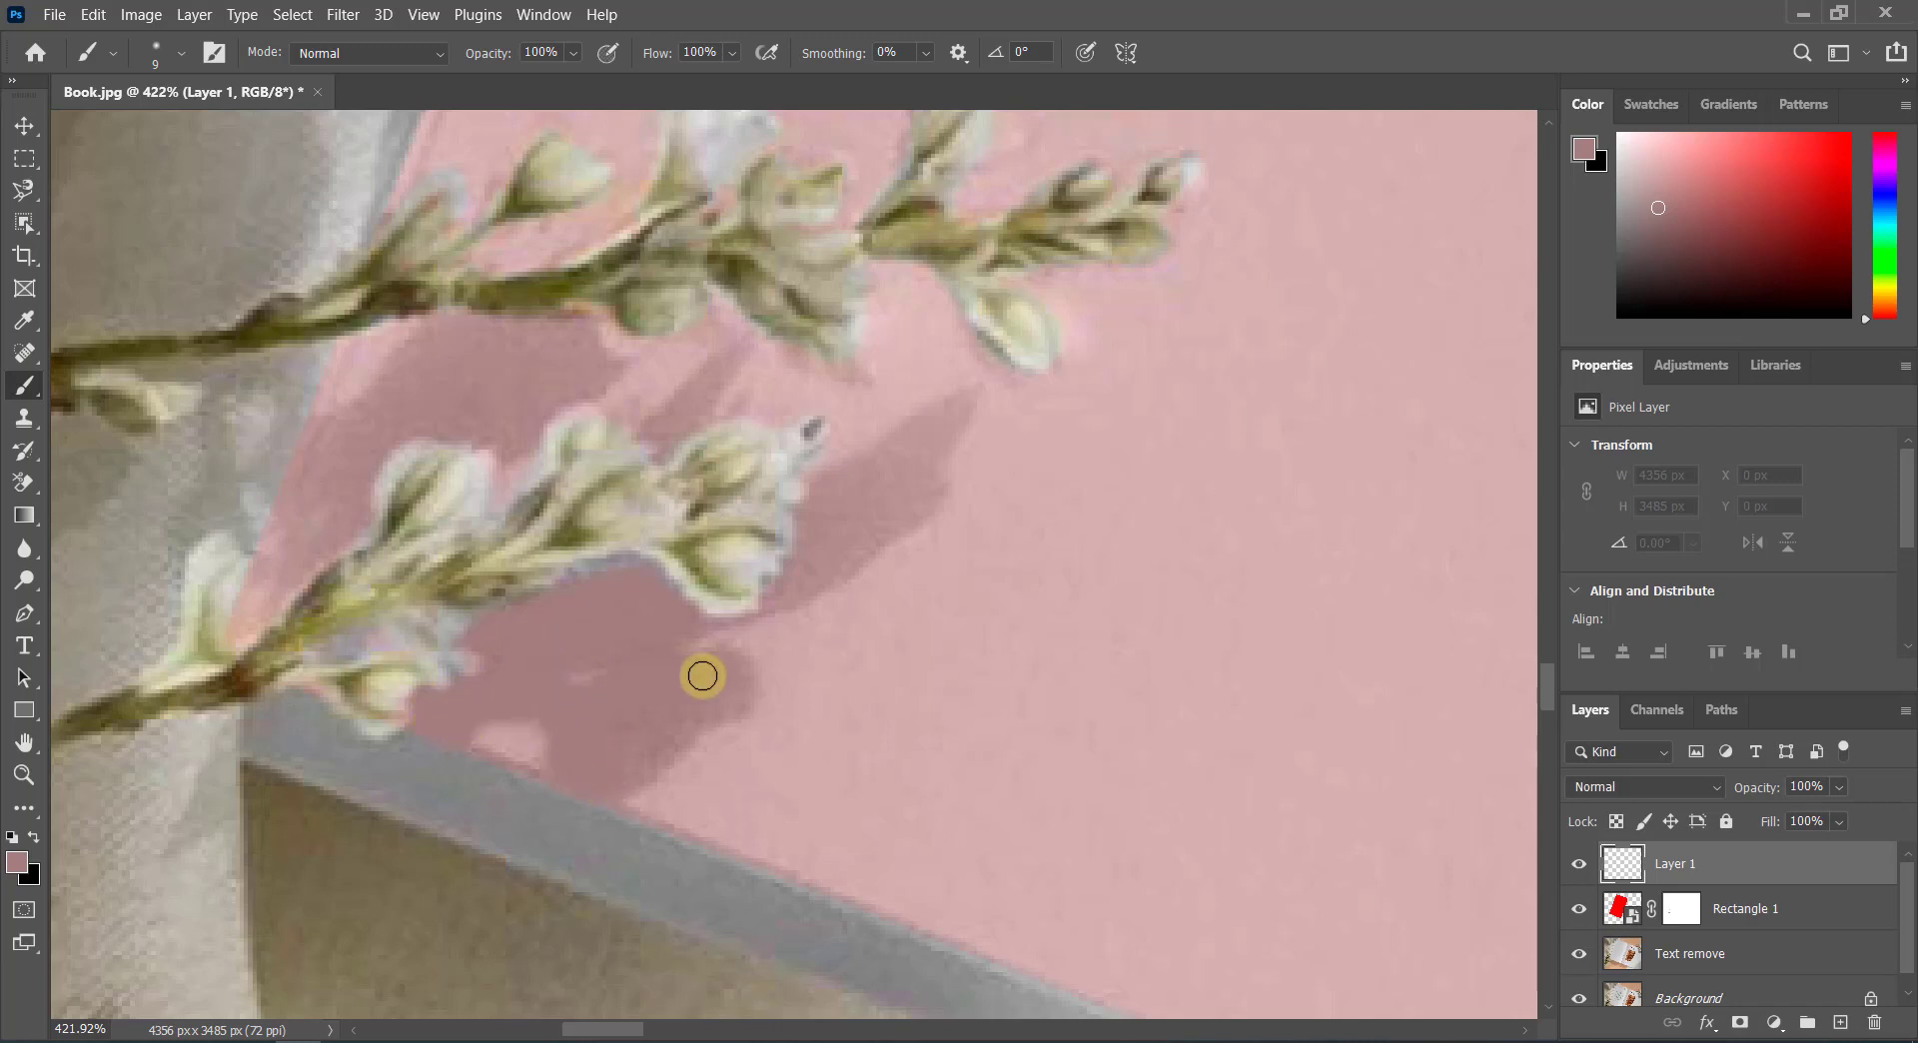
pyautogui.moveTo(729, 679)
pyautogui.mouseDown()
pyautogui.moveTo(642, 756)
pyautogui.moveTo(719, 697)
pyautogui.moveTo(719, 663)
pyautogui.moveTo(676, 625)
pyautogui.moveTo(770, 586)
pyautogui.moveTo(848, 476)
pyautogui.moveTo(950, 414)
pyautogui.moveTo(796, 578)
pyautogui.moveTo(891, 536)
pyautogui.moveTo(920, 470)
pyautogui.moveTo(911, 513)
pyautogui.moveTo(868, 517)
pyautogui.moveTo(882, 466)
pyautogui.moveTo(861, 528)
pyautogui.moveTo(954, 411)
pyautogui.mouseUp()
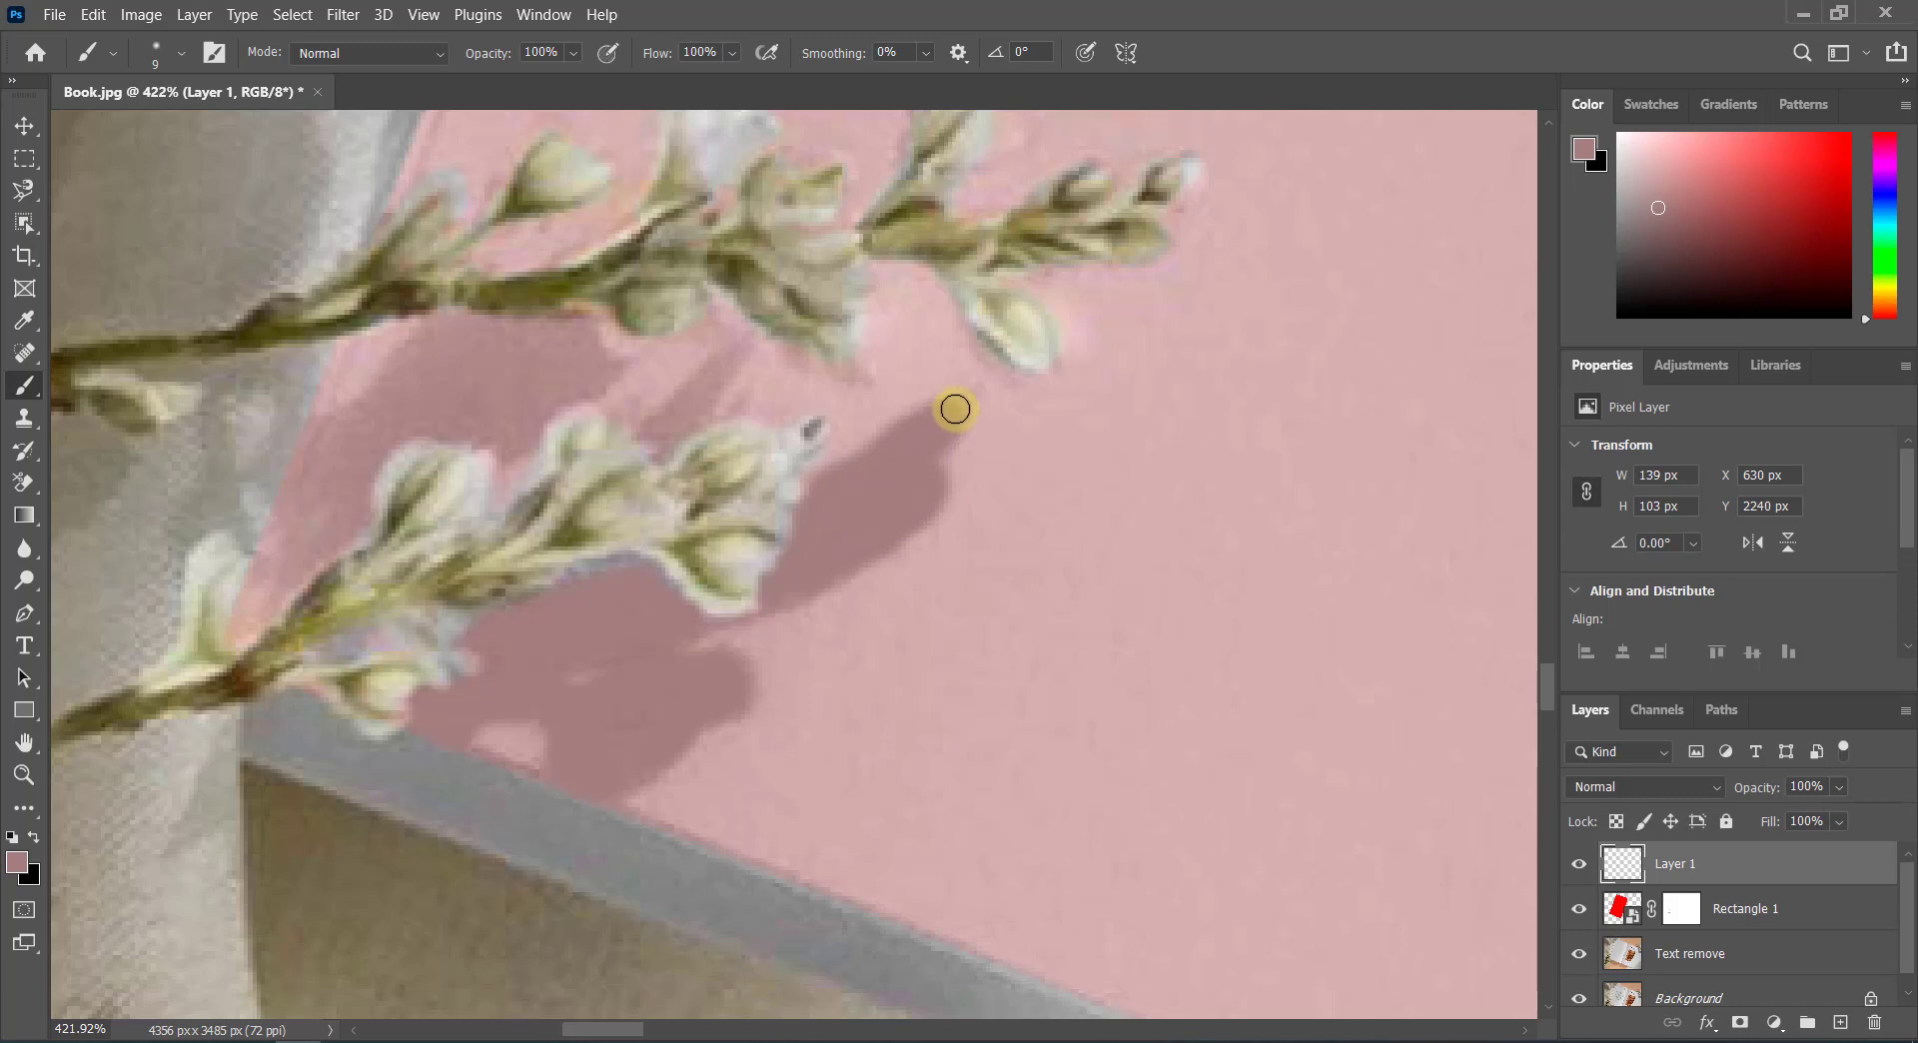
pyautogui.scroll(2, 339, 513)
pyautogui.moveTo(315, 529)
pyautogui.mouseDown()
pyautogui.moveTo(296, 621)
pyautogui.moveTo(336, 525)
pyautogui.moveTo(447, 420)
pyautogui.moveTo(575, 418)
pyautogui.moveTo(565, 474)
pyautogui.moveTo(513, 518)
pyautogui.moveTo(475, 495)
pyautogui.moveTo(367, 524)
pyautogui.moveTo(416, 458)
pyautogui.moveTo(530, 436)
pyautogui.moveTo(492, 471)
pyautogui.moveTo(428, 472)
pyautogui.moveTo(514, 483)
pyautogui.moveTo(552, 441)
pyautogui.moveTo(472, 456)
pyautogui.moveTo(376, 518)
pyautogui.moveTo(736, 458)
pyautogui.moveTo(659, 514)
pyautogui.moveTo(686, 472)
pyautogui.mouseUp()
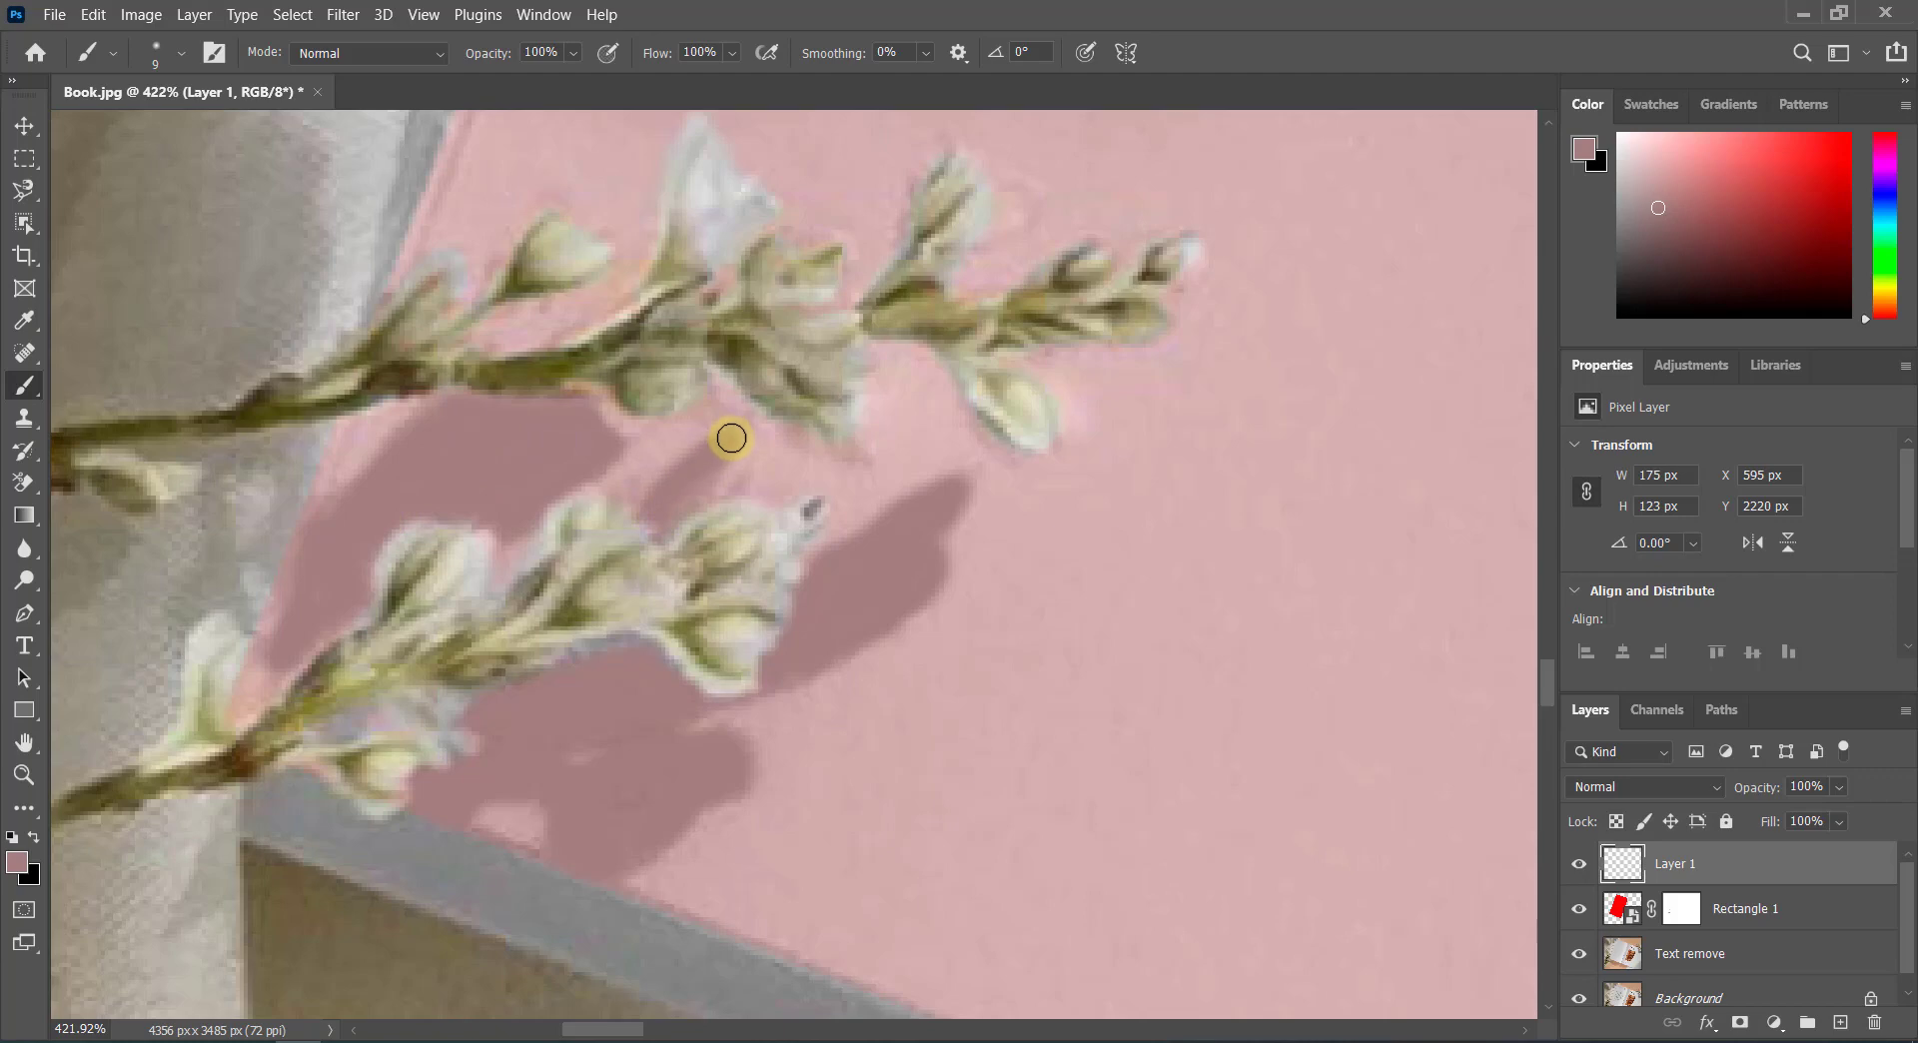
# Step: Paint a pink shadow stroke along the book edge
pyautogui.scroll(1, 711, 500)
pyautogui.scroll(3, 710, 493)
pyautogui.scroll(3, 710, 491)
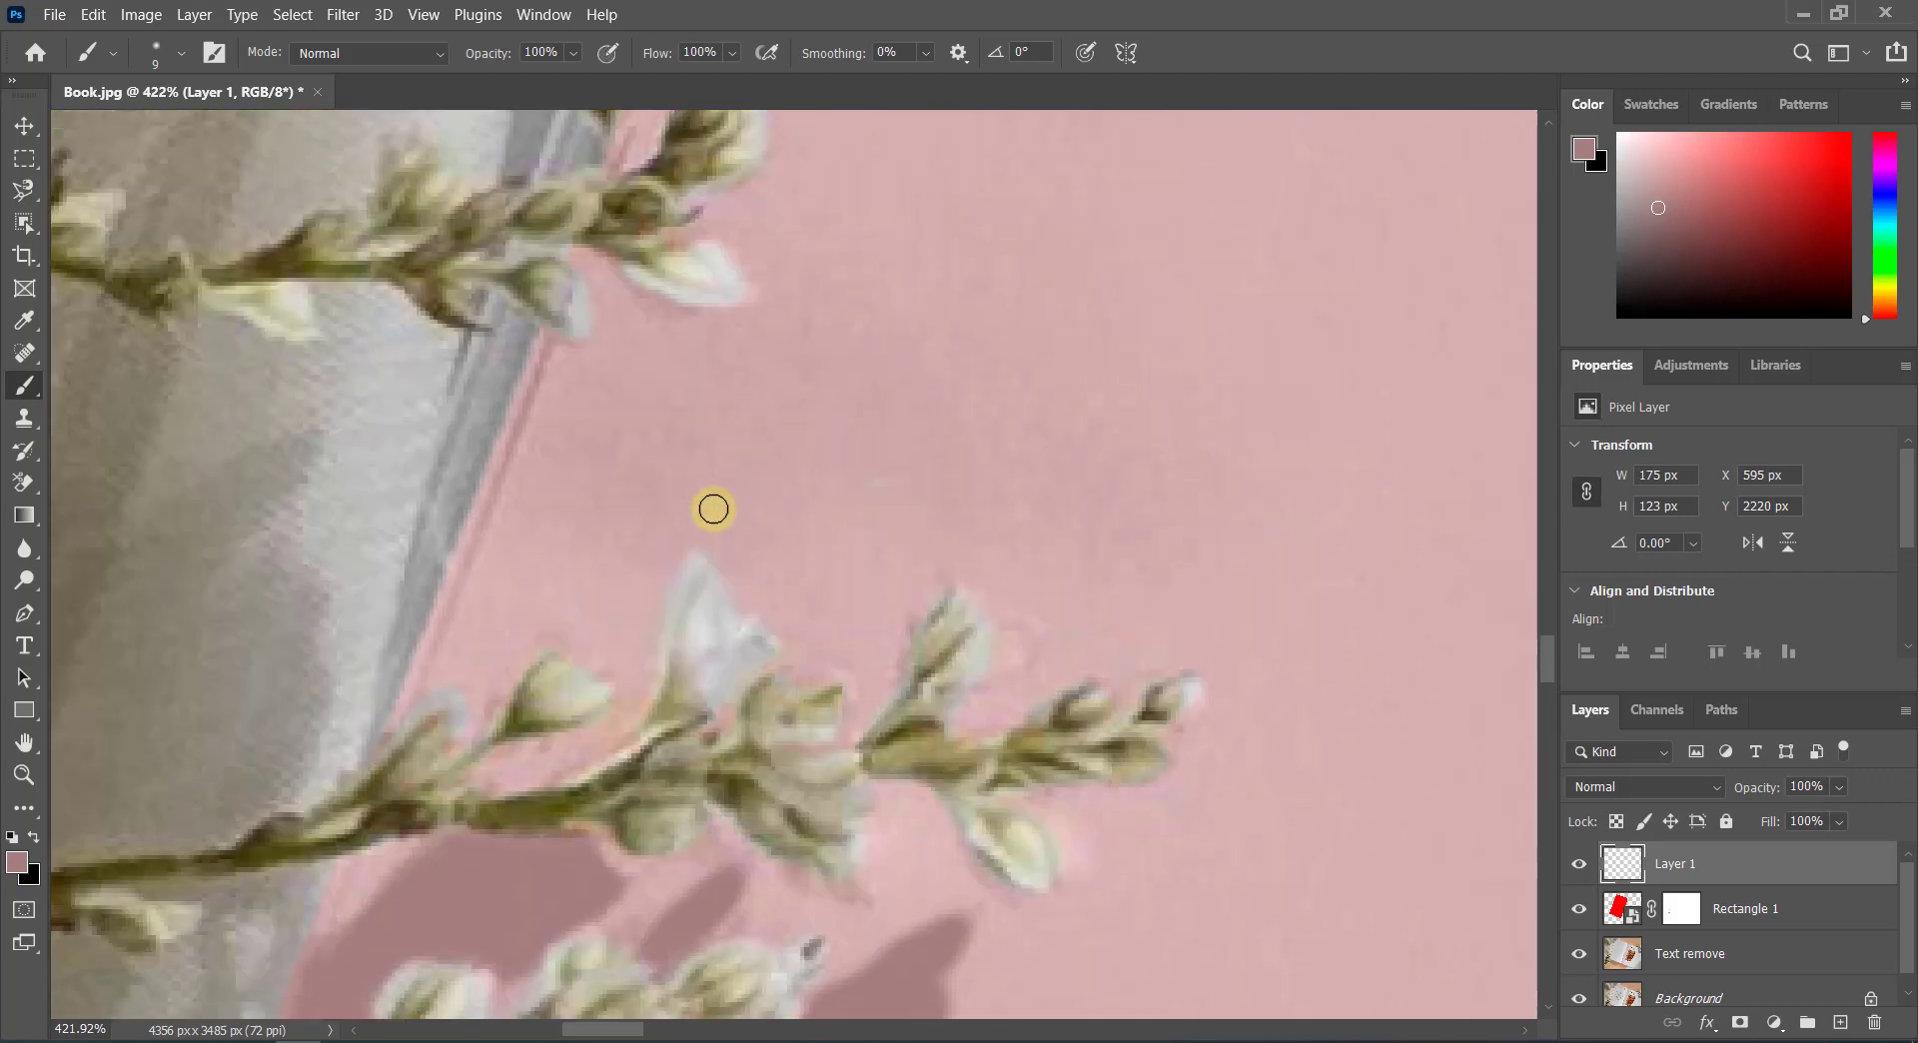
pyautogui.scroll(3, 710, 509)
pyautogui.scroll(2, 680, 428)
pyautogui.scroll(1, 796, 419)
pyautogui.scroll(-2, 803, 441)
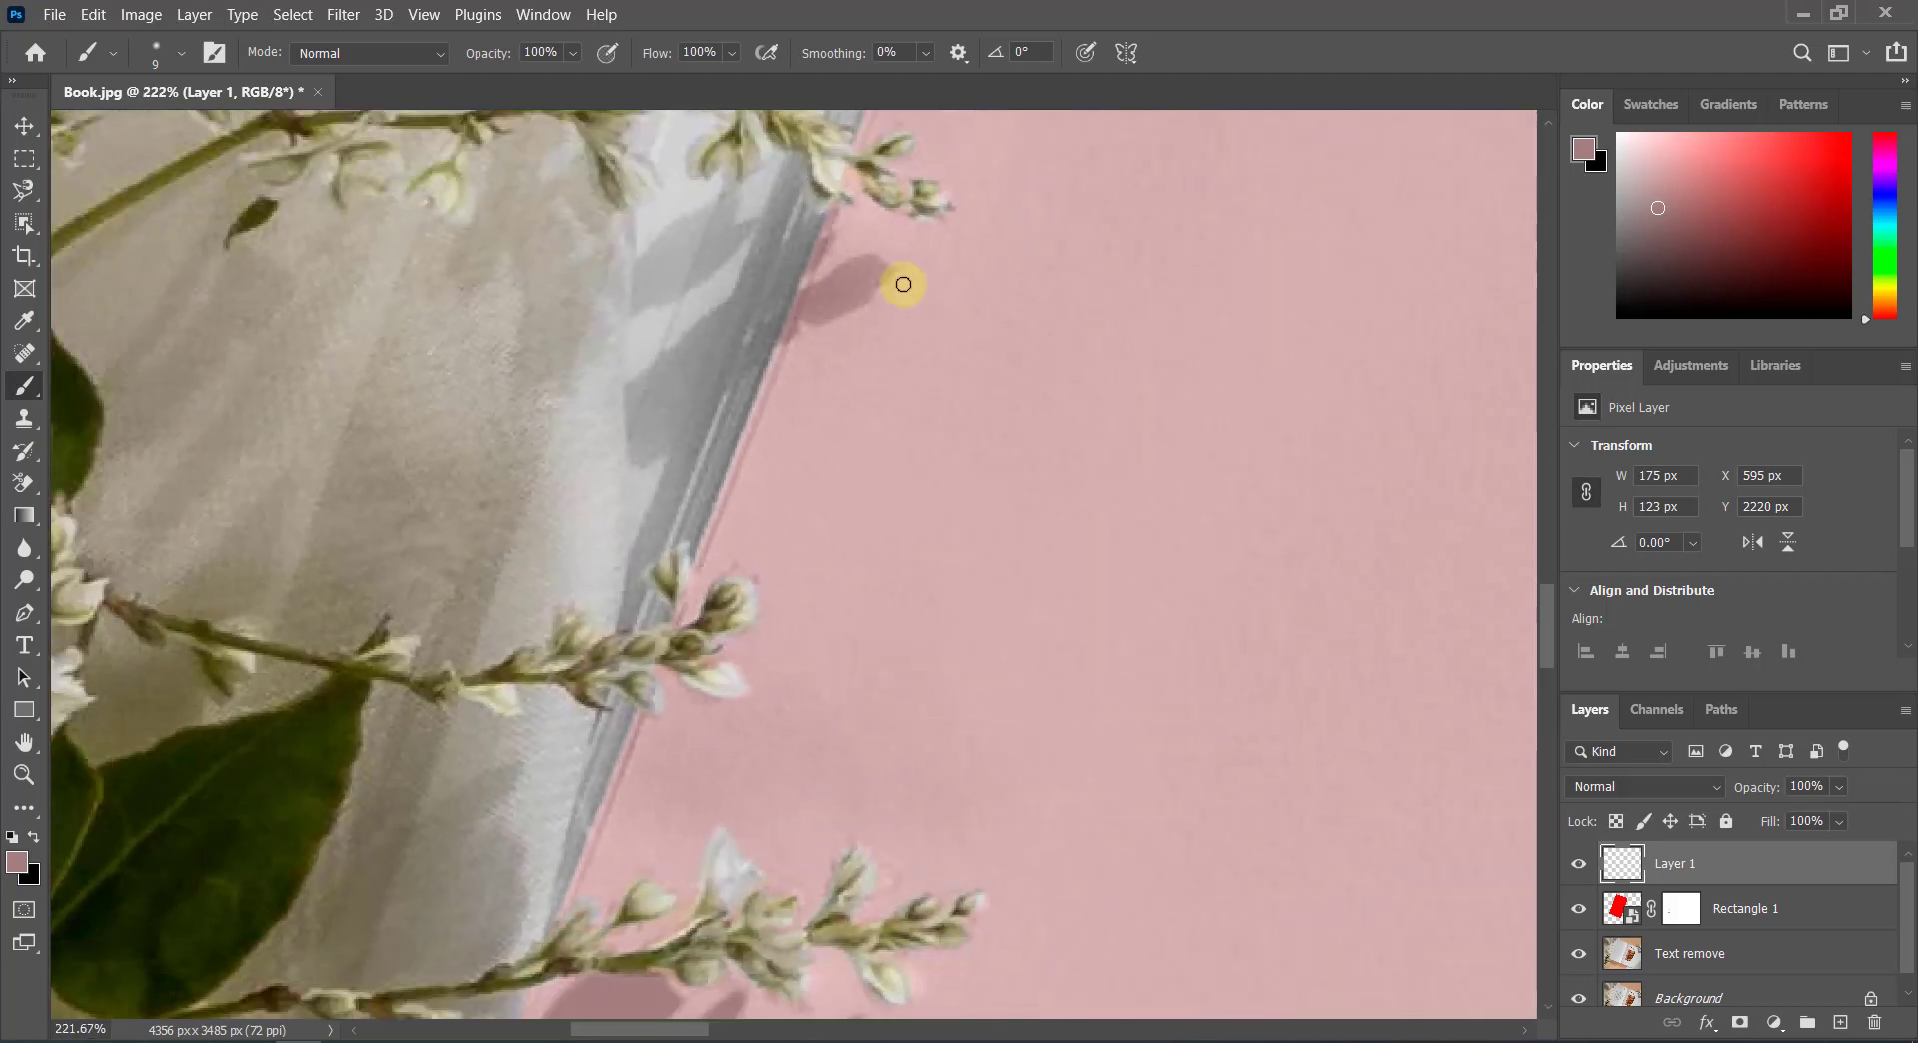
pyautogui.scroll(3, 877, 214)
pyautogui.moveTo(769, 235)
pyautogui.mouseDown()
pyautogui.moveTo(718, 400)
pyautogui.moveTo(827, 377)
pyautogui.mouseUp()
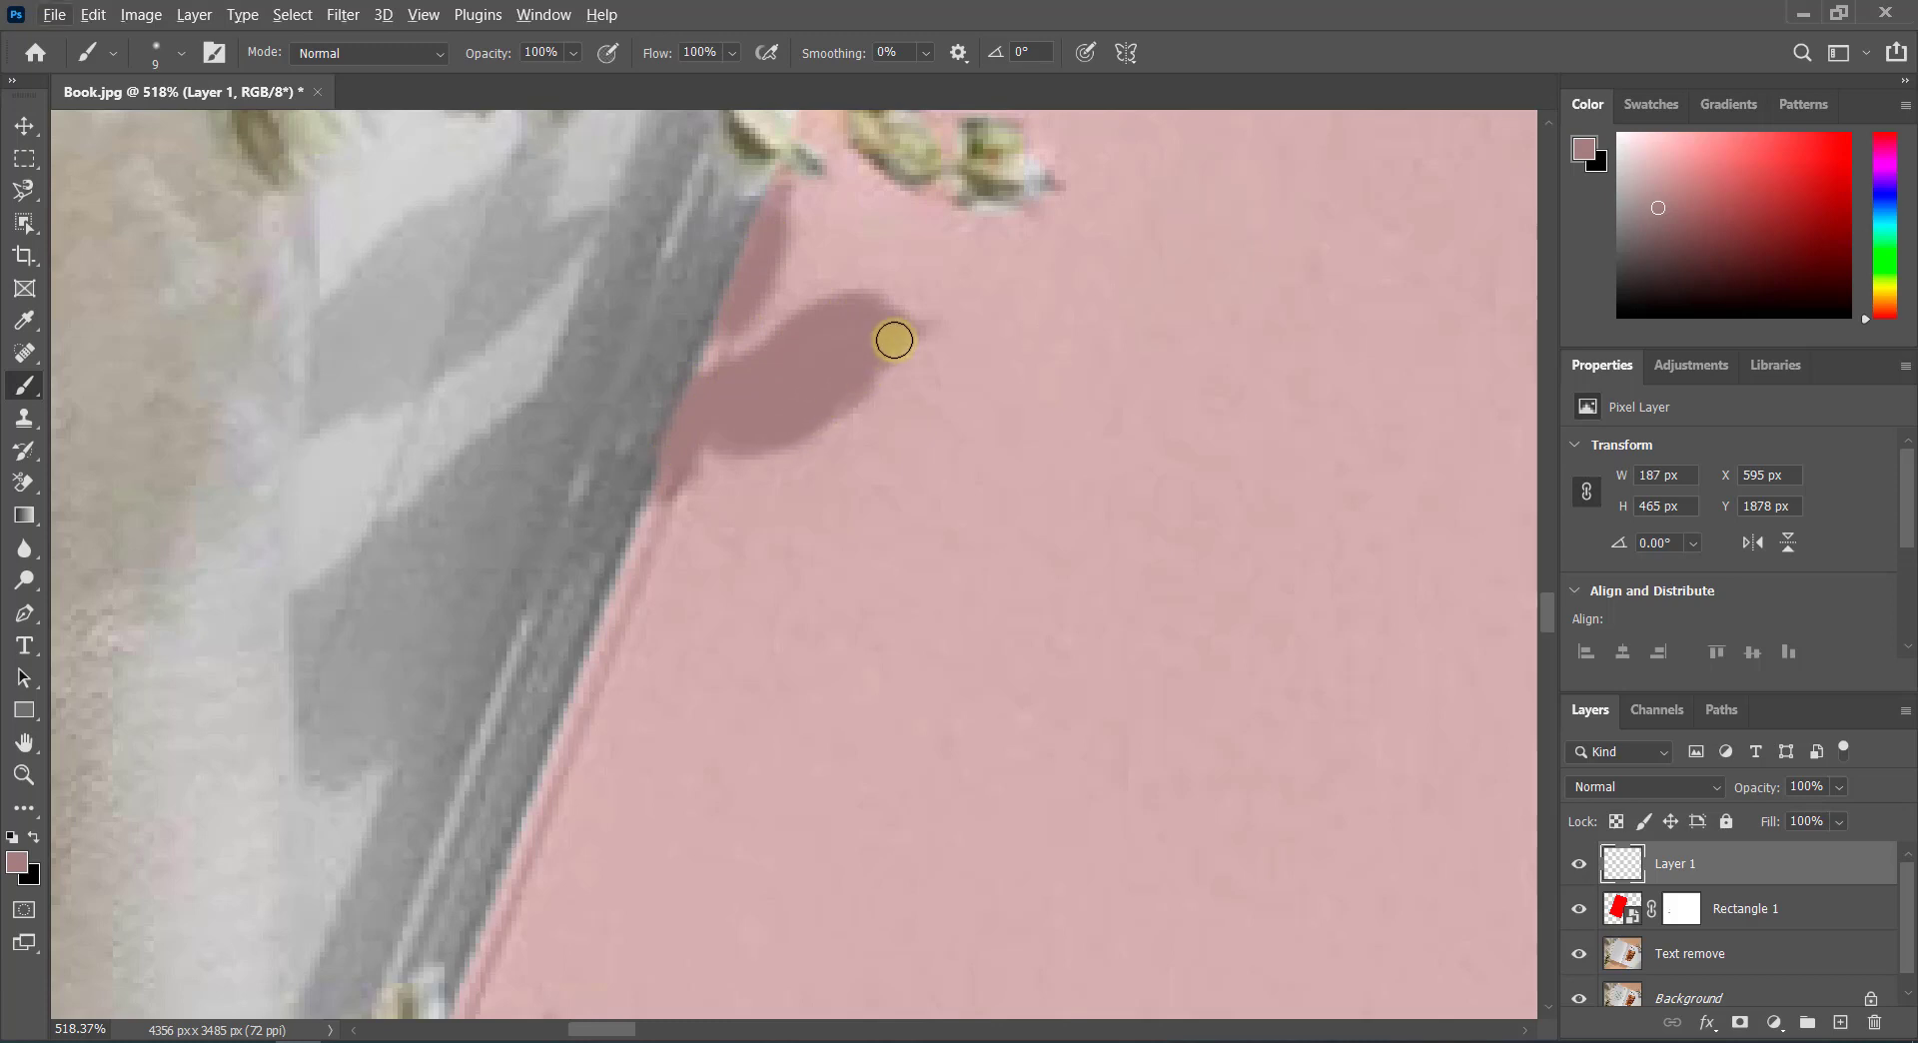
pyautogui.scroll(-10, 706, 430)
pyautogui.scroll(-2, 746, 591)
pyautogui.write('Shadow')
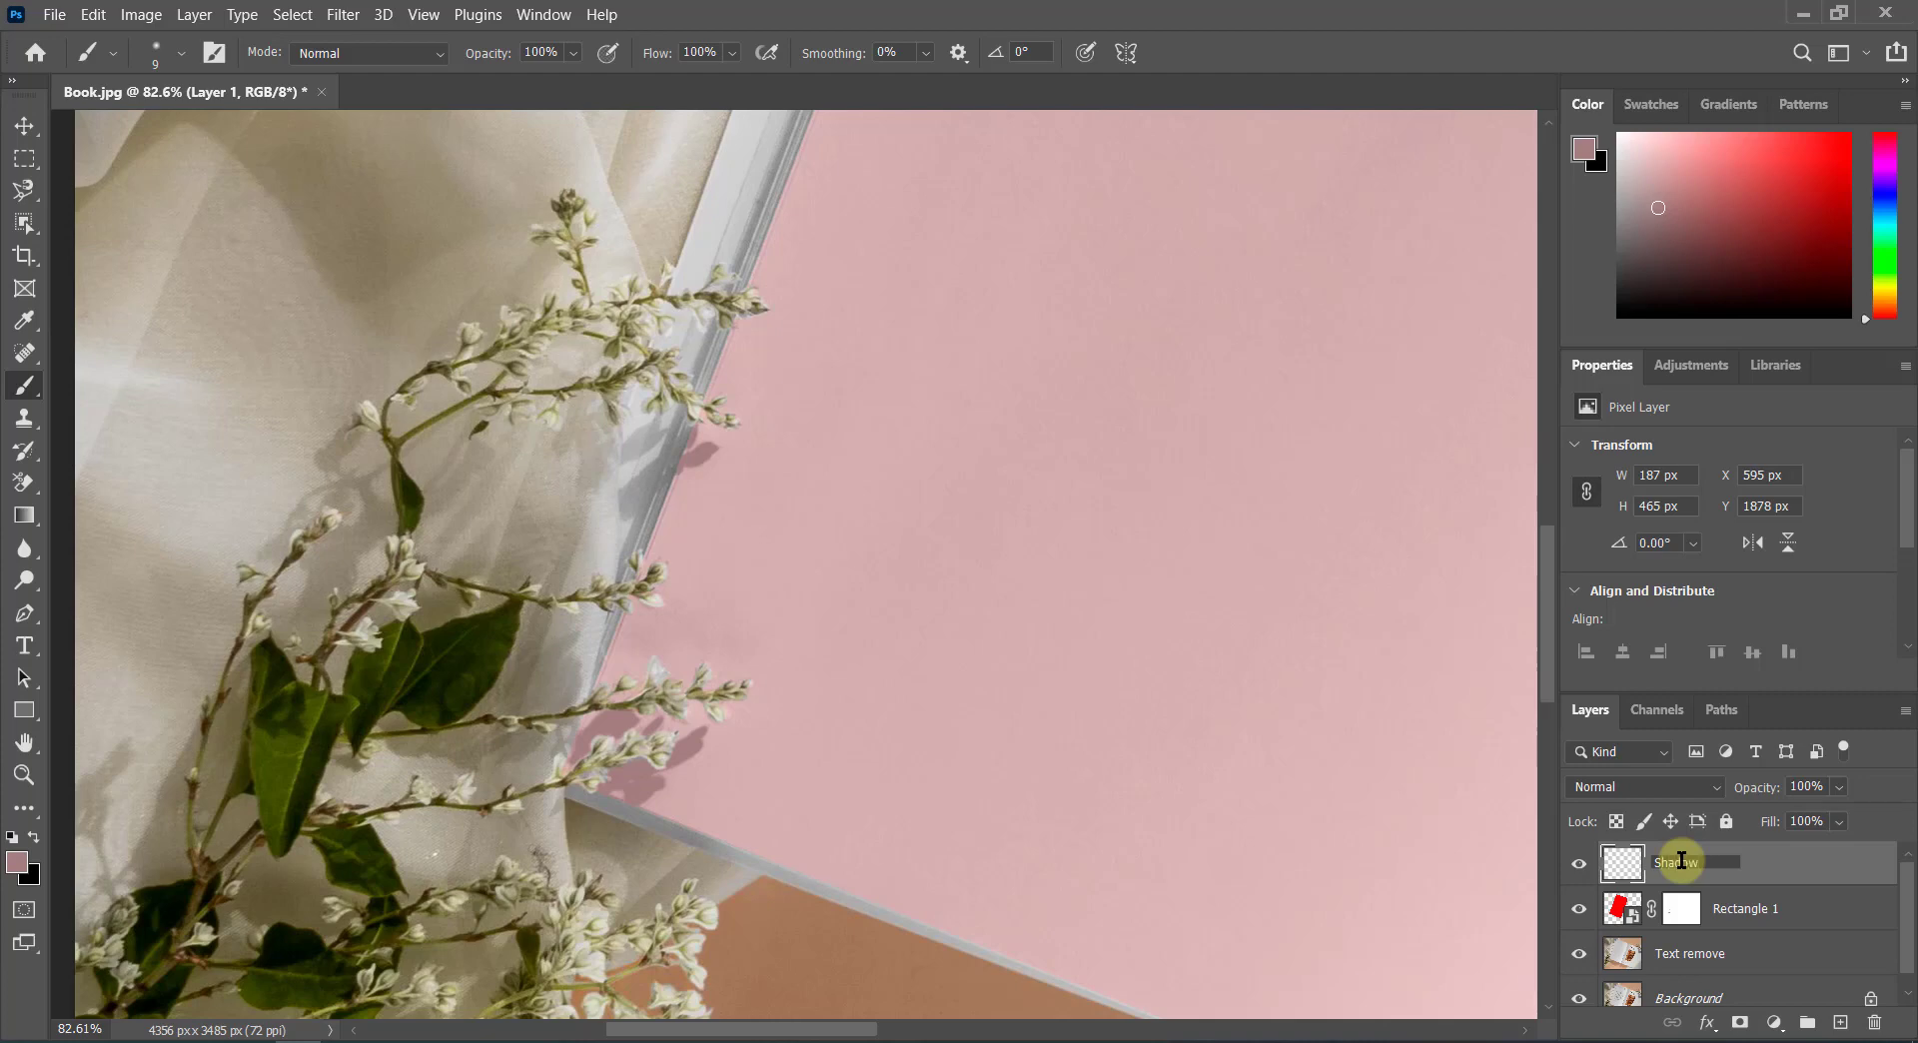
# Step: Name the painted layer Shadow and raise the red Rectangle 1 placeholder to 100% opacity
pyautogui.press('Return')
pyautogui.scroll(-3, 600, 486)
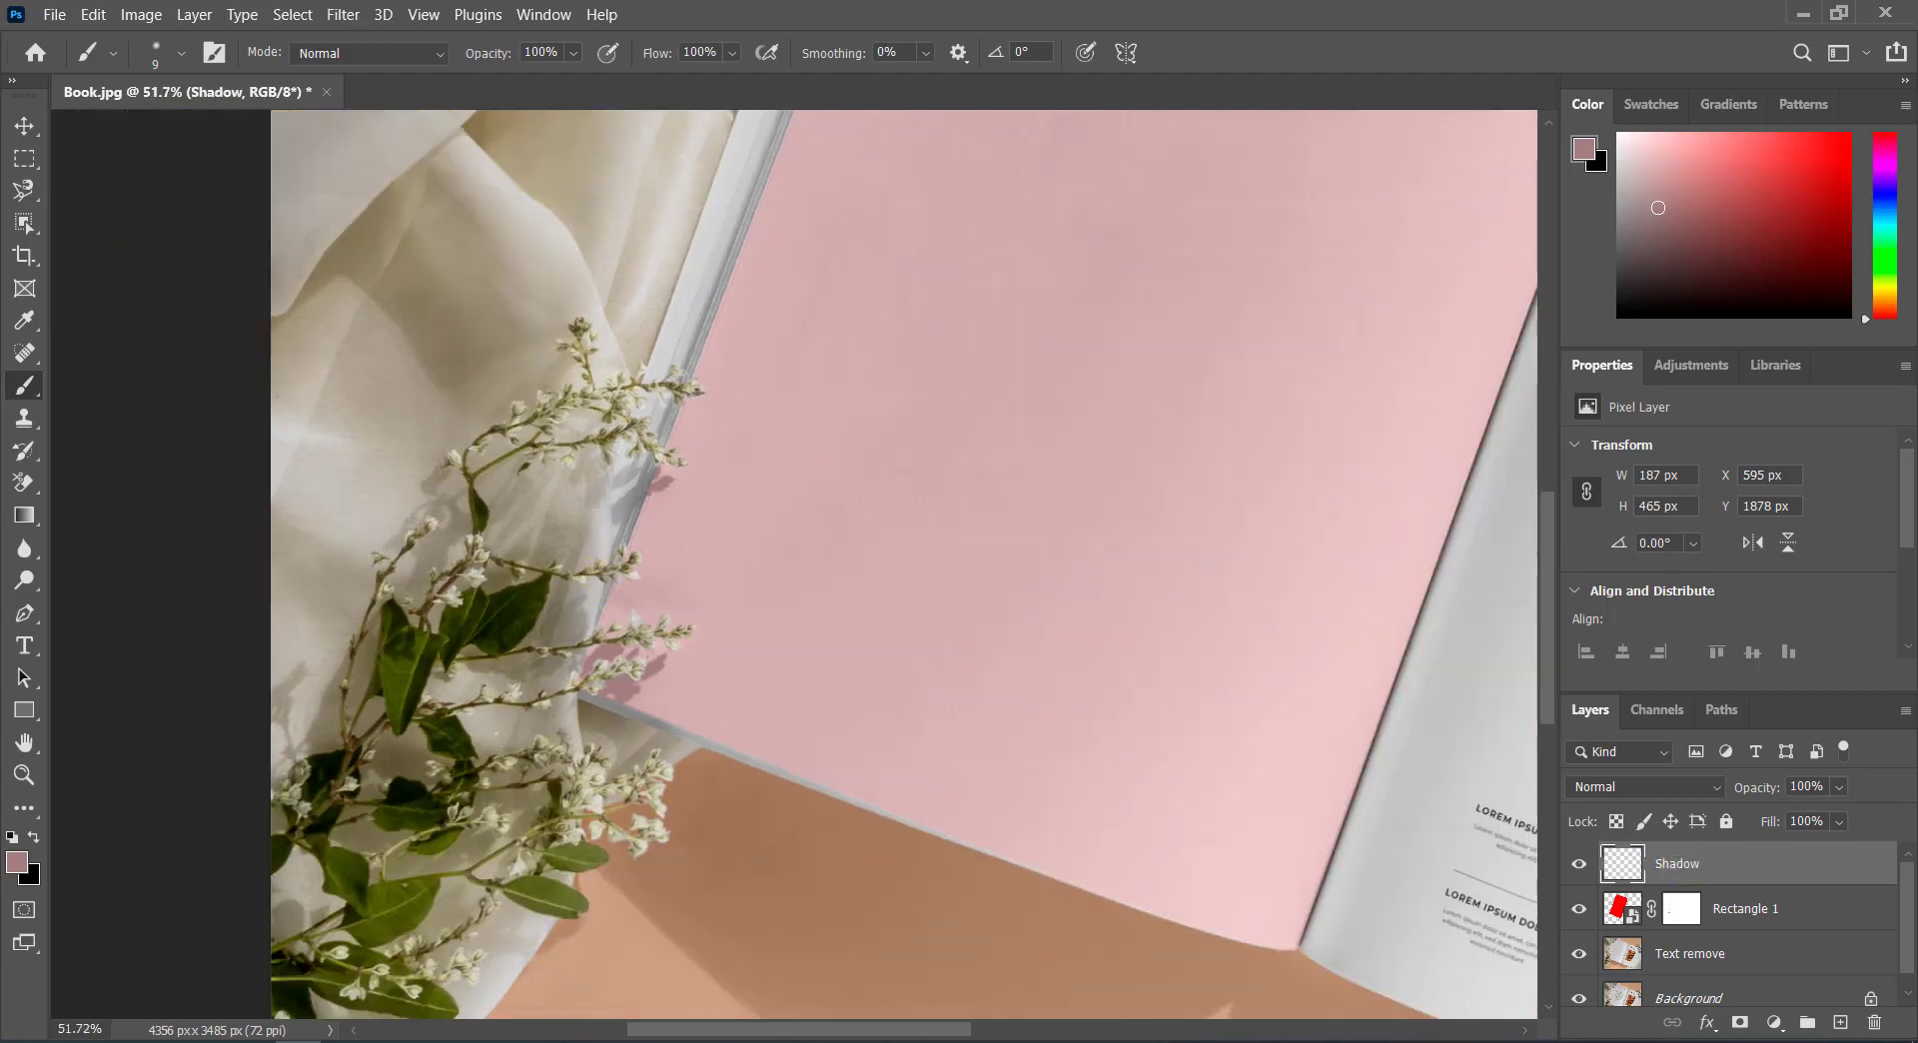
pyautogui.click(1623, 910)
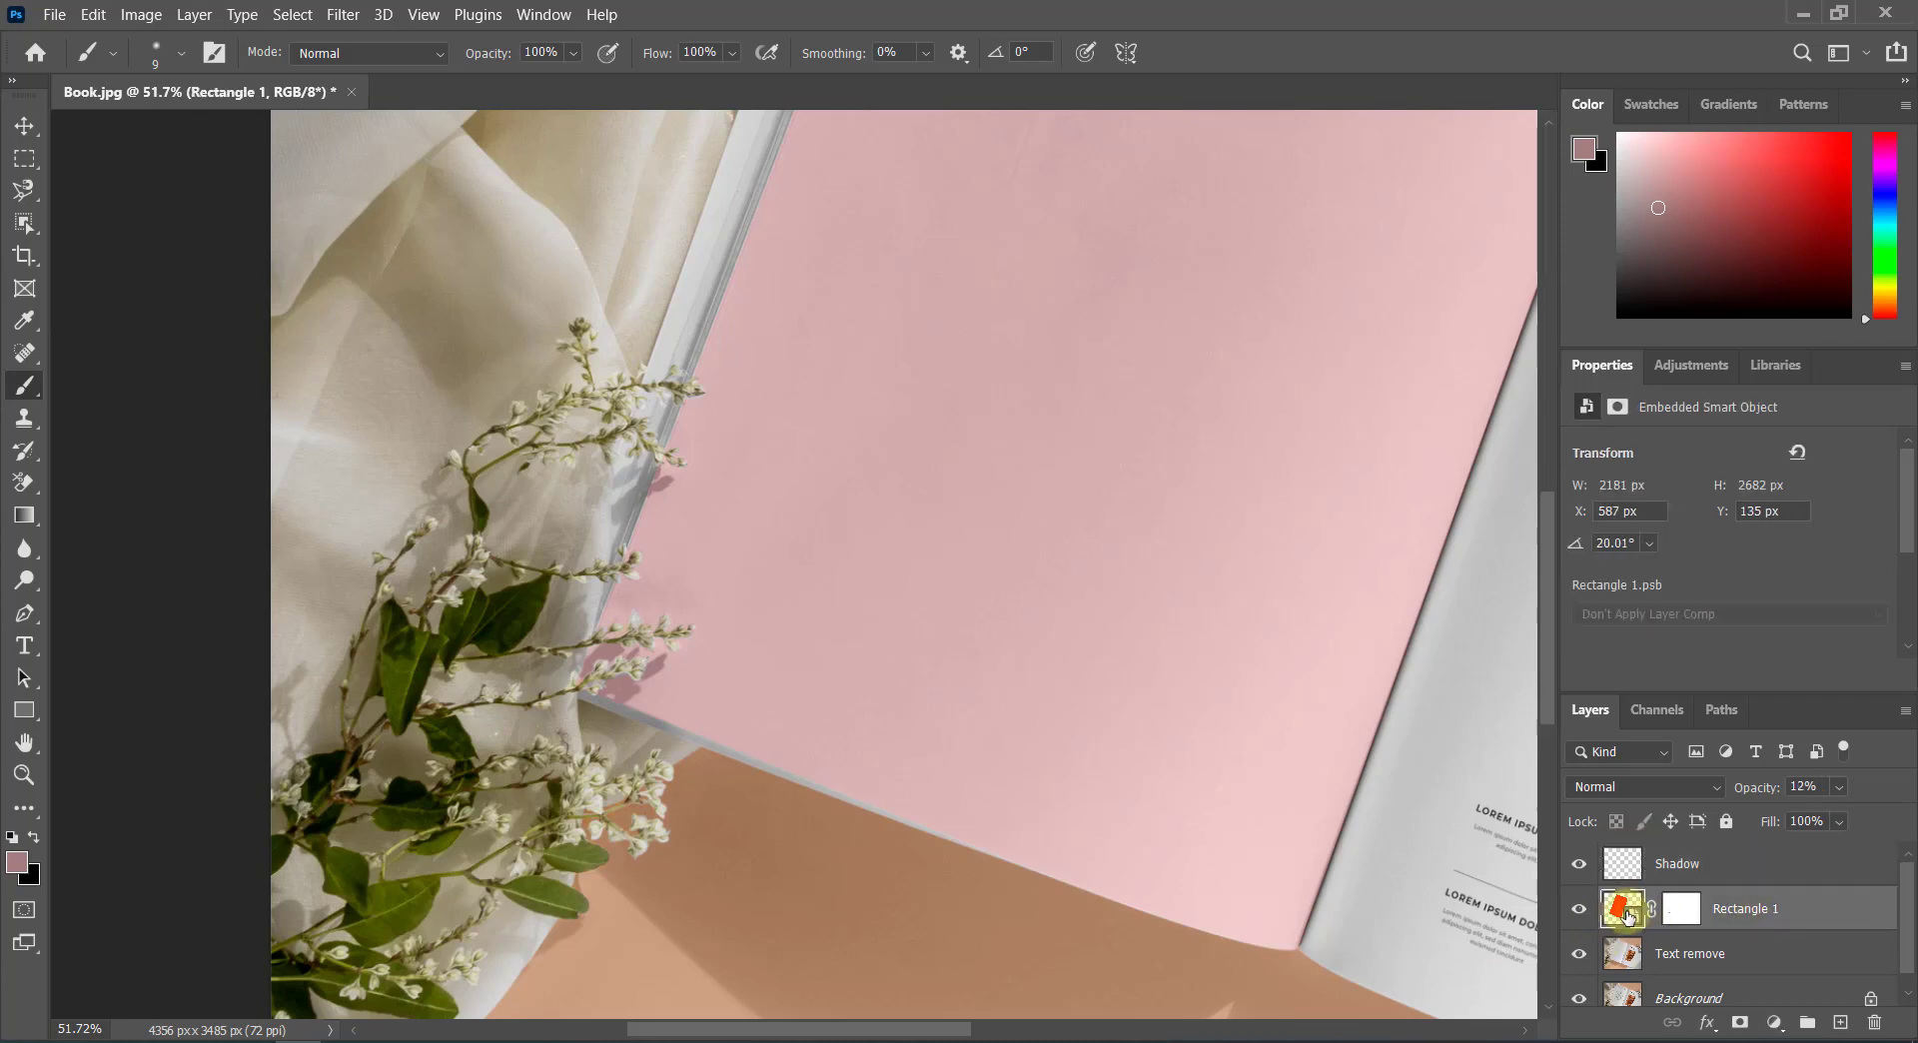
pyautogui.scroll(-3, 1144, 800)
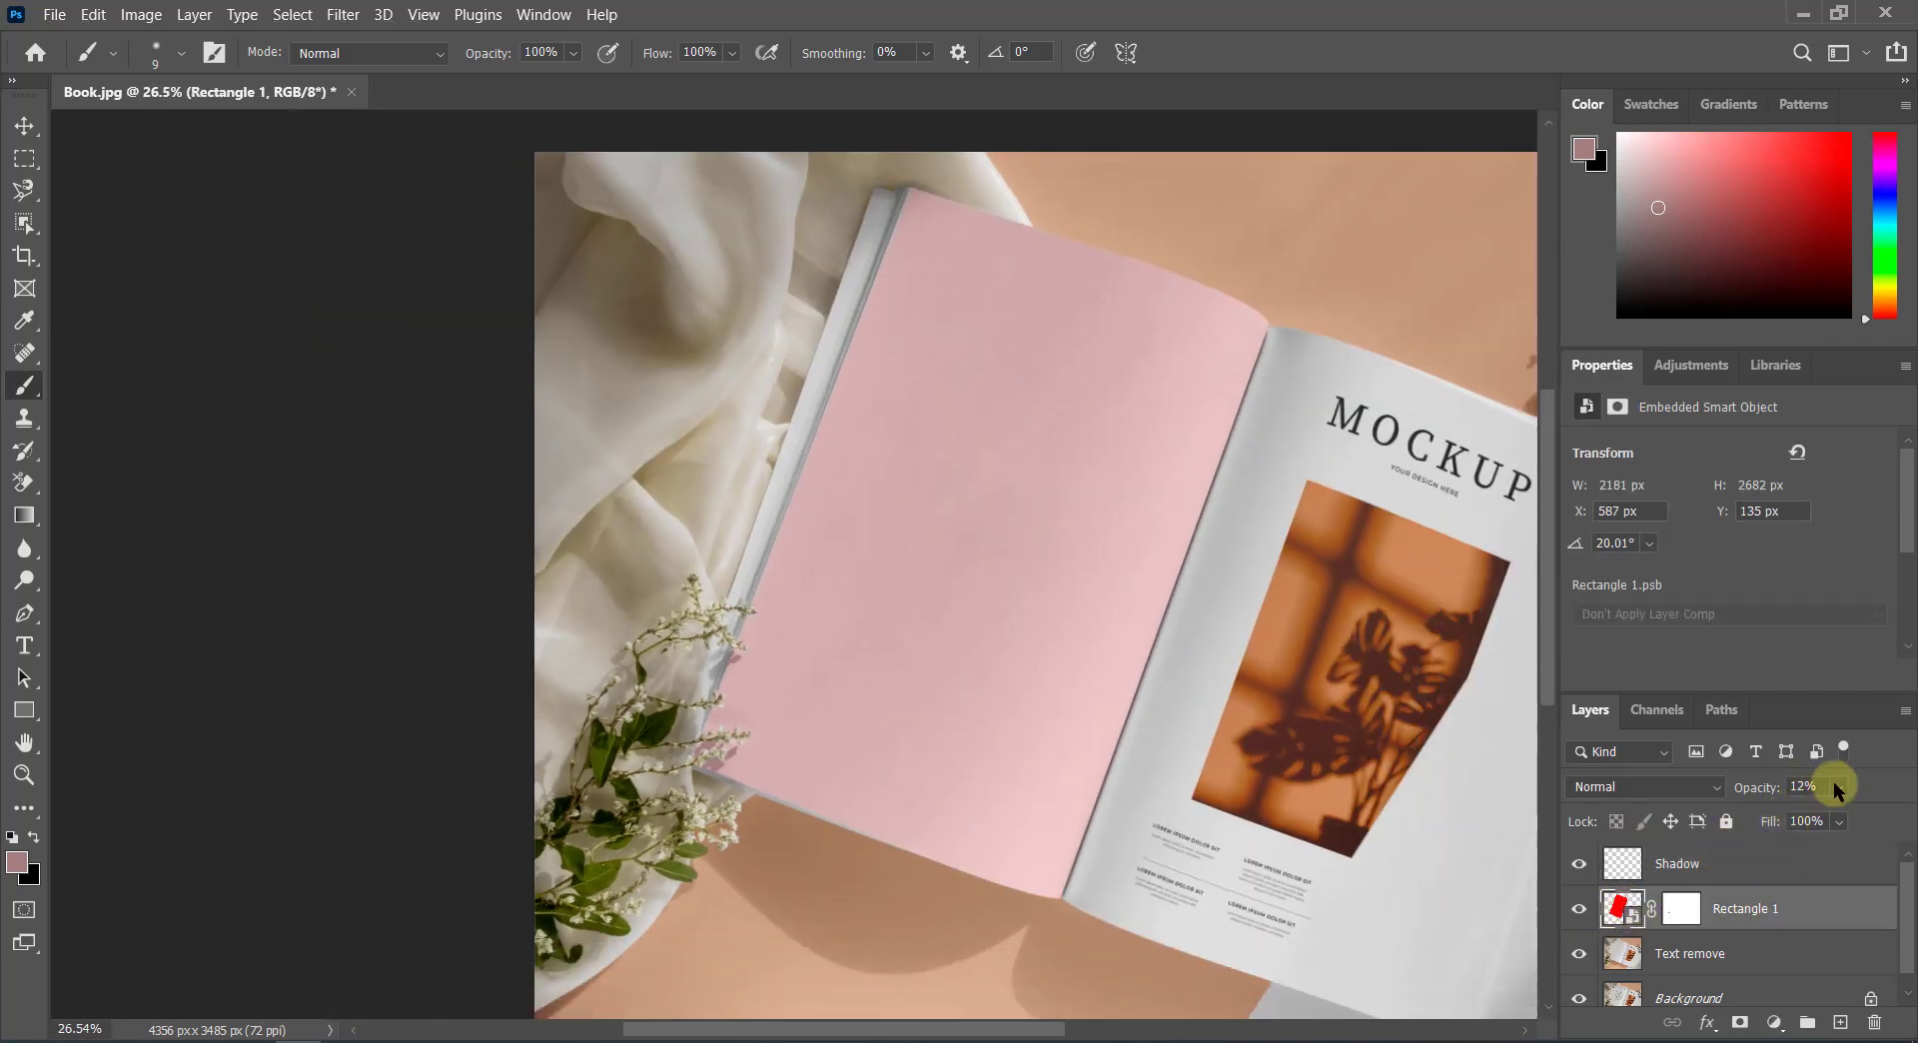
pyautogui.moveTo(1797, 819); pyautogui.dragTo(1903, 815)
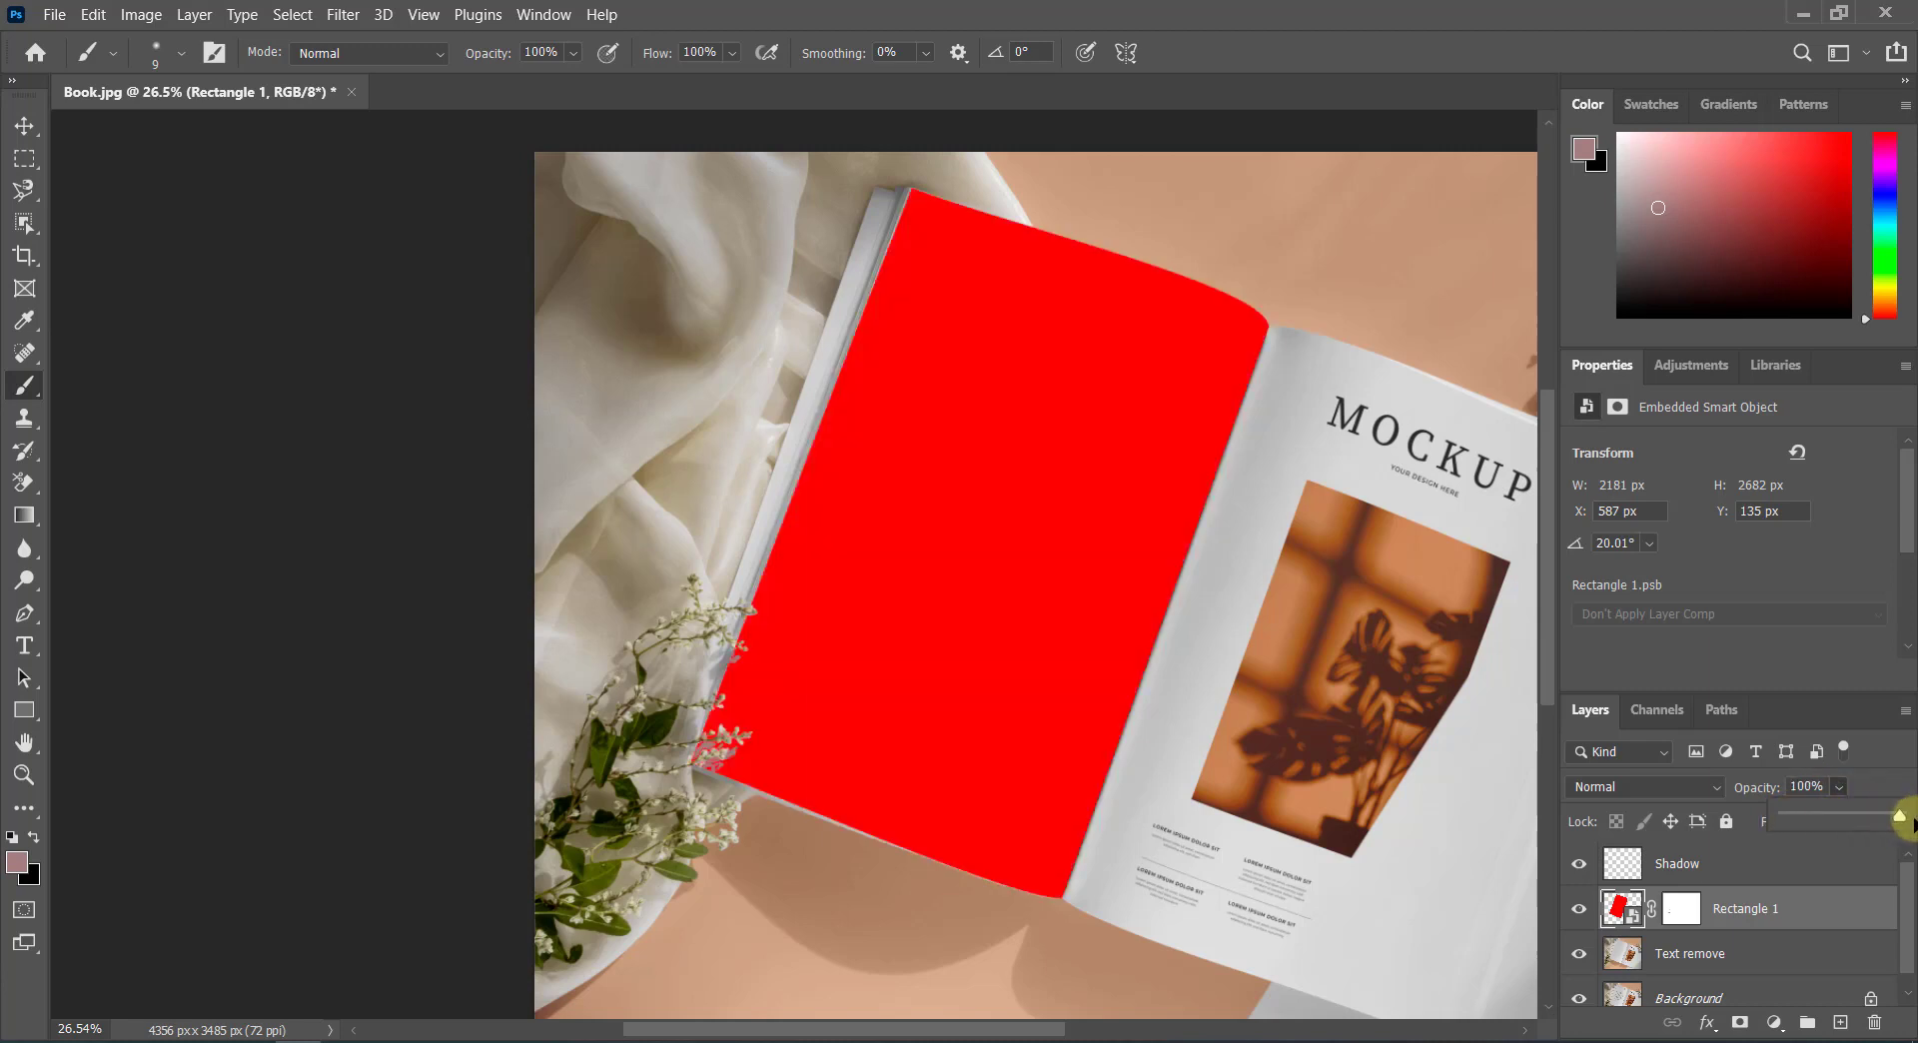
# Step: Open Rectangle 1's contents and place Flyer---2.pdf as an embedded file
pyautogui.doubleClick(1619, 910)
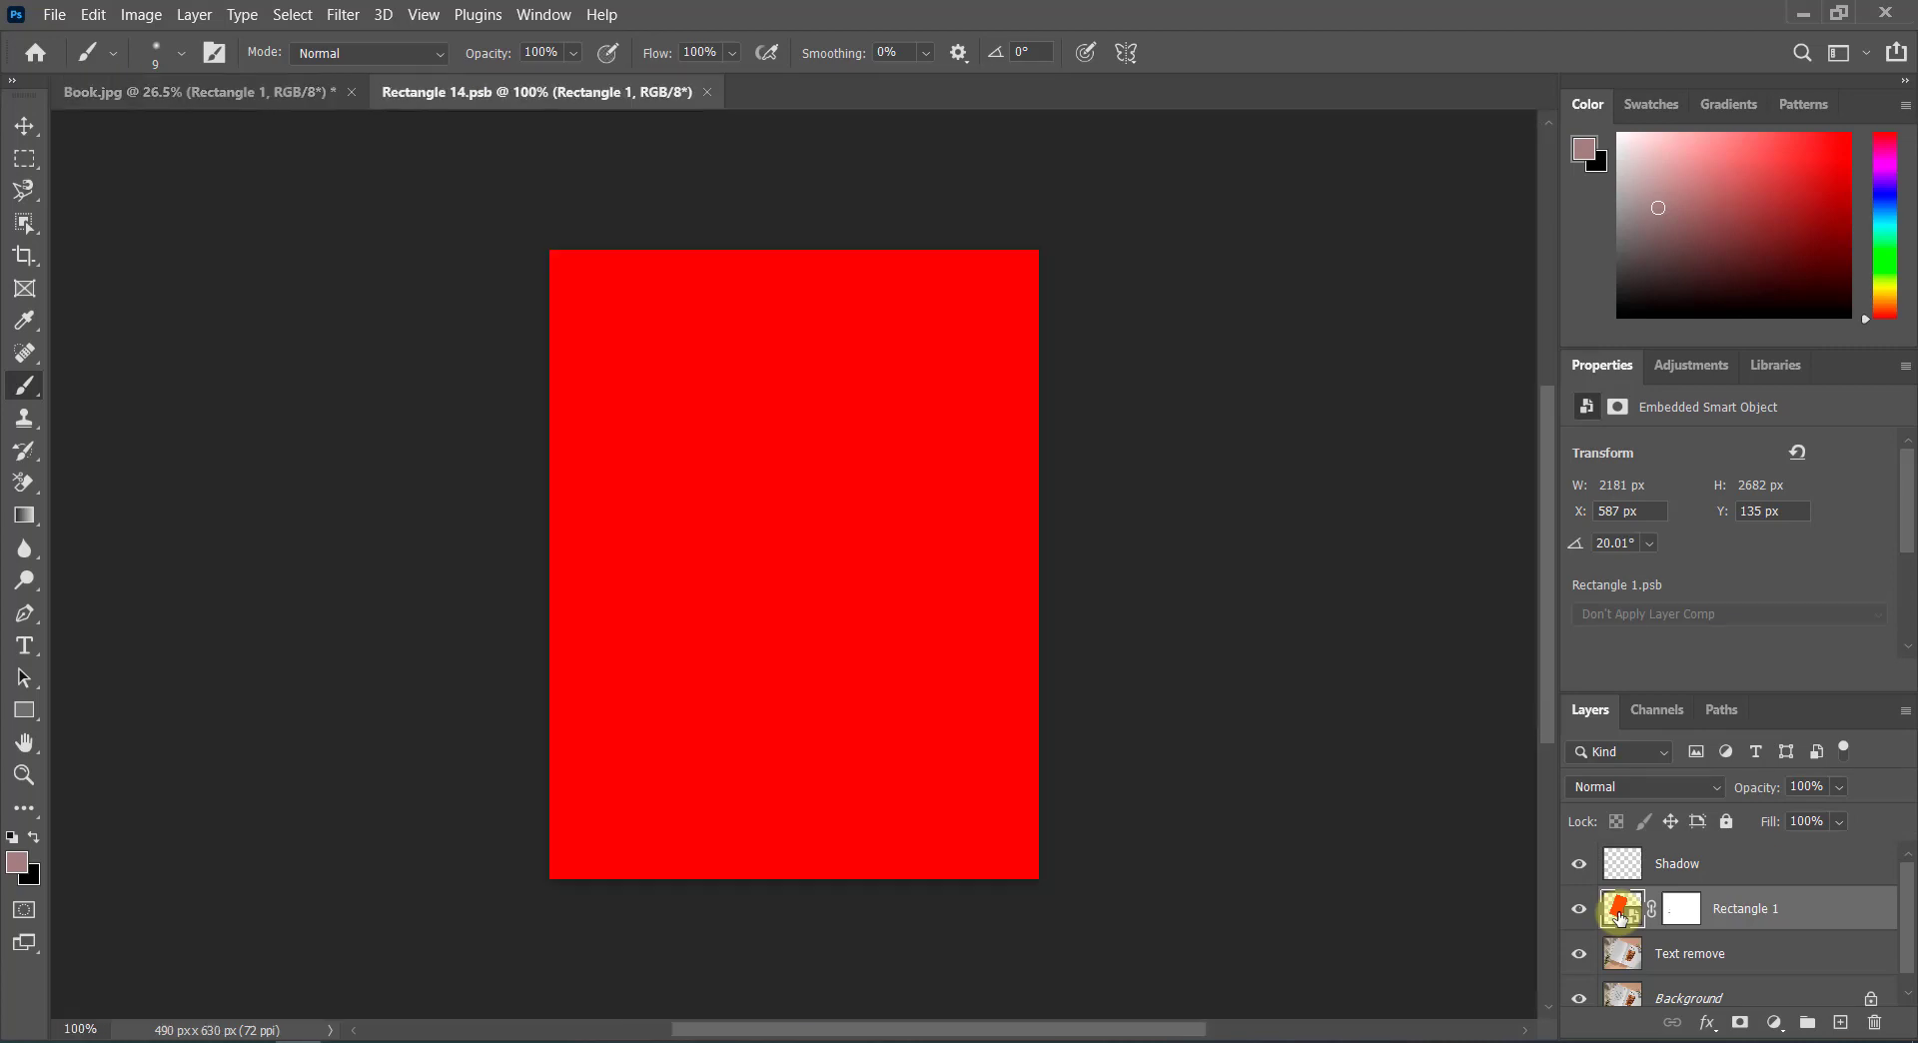
pyautogui.click(50, 18)
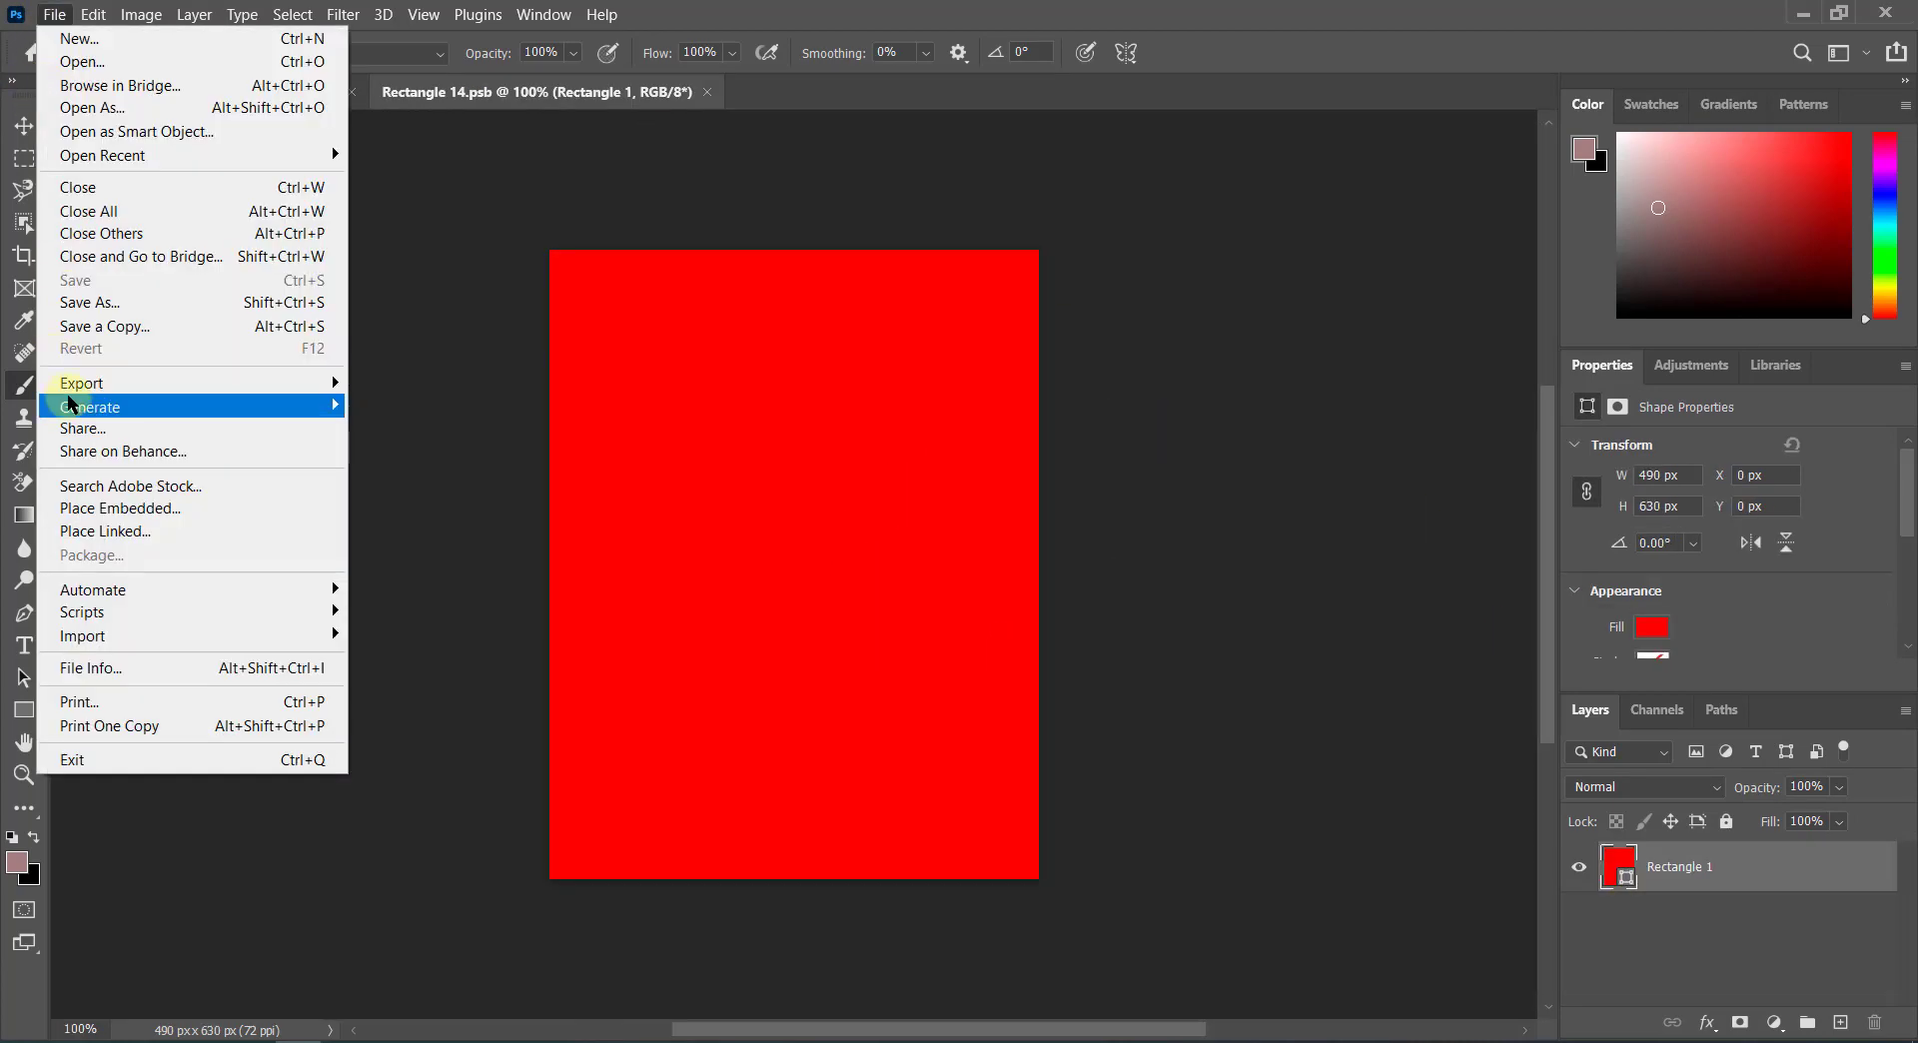
pyautogui.click(93, 507)
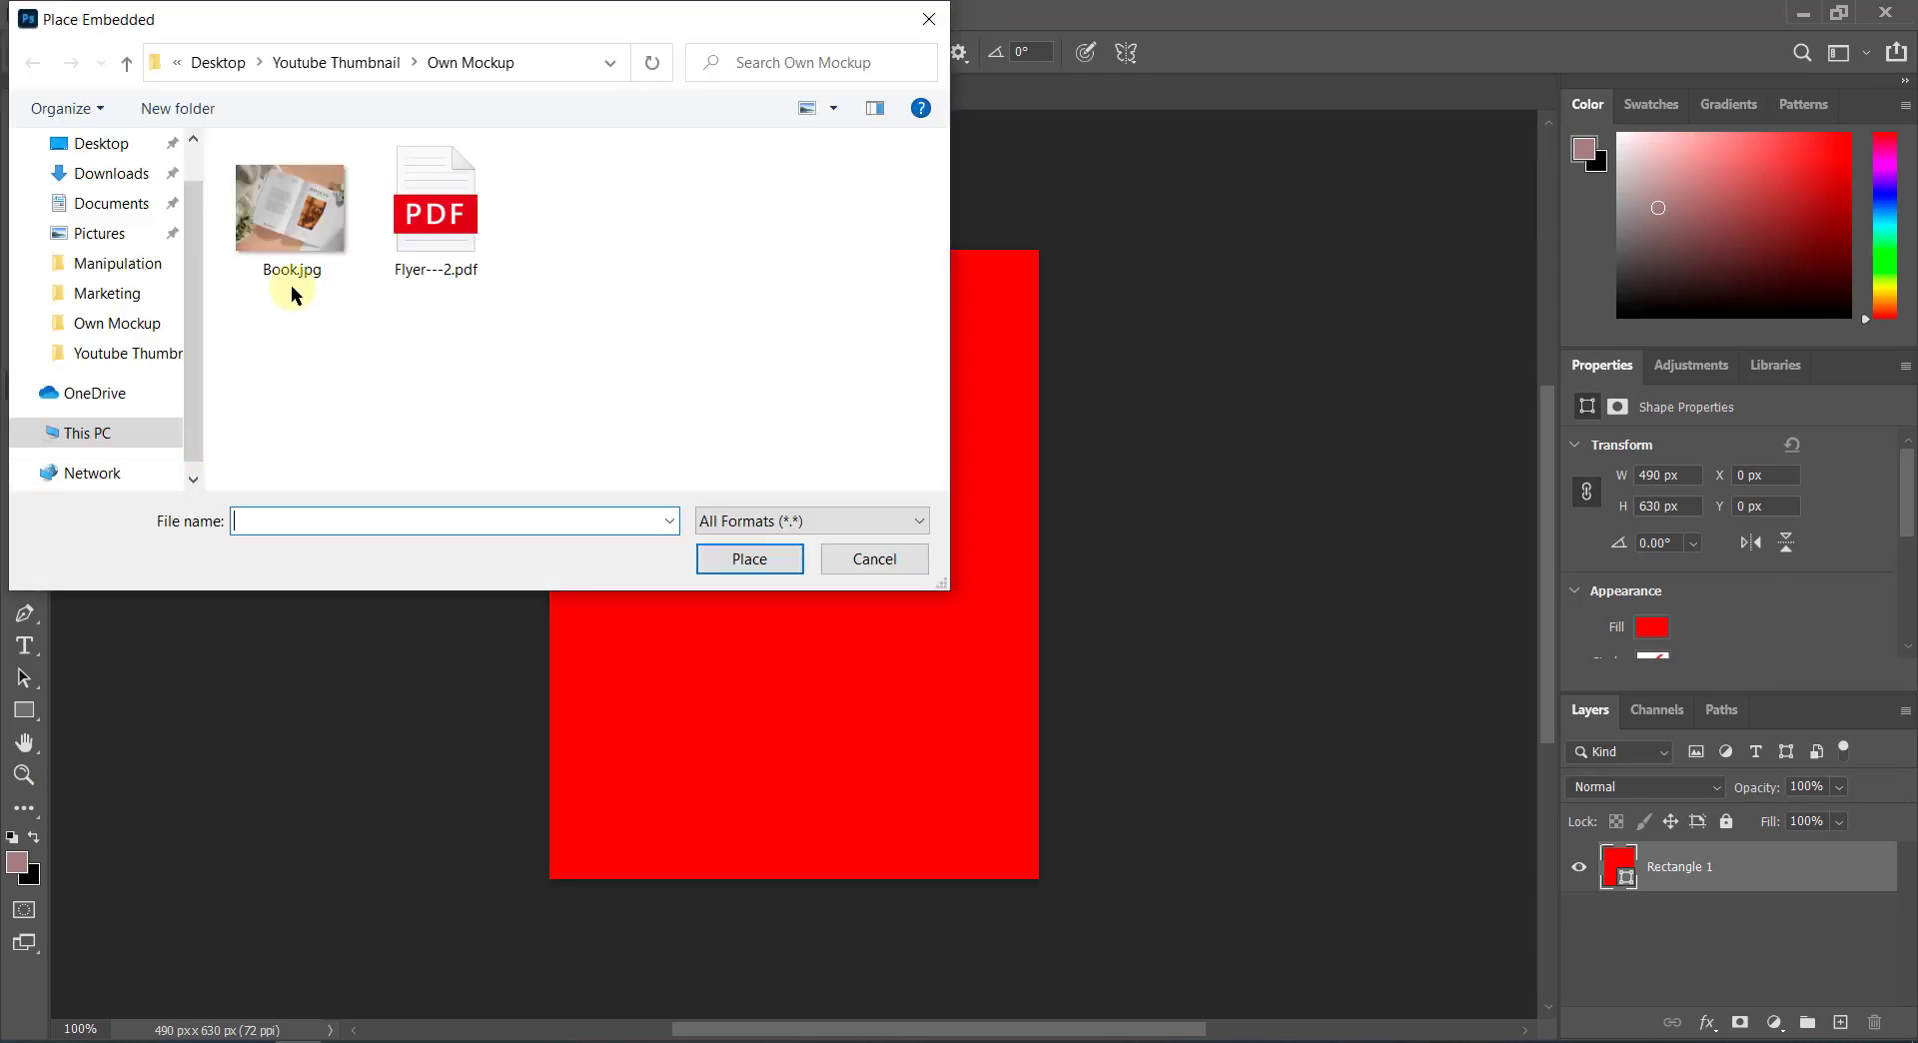
pyautogui.doubleClick(450, 214)
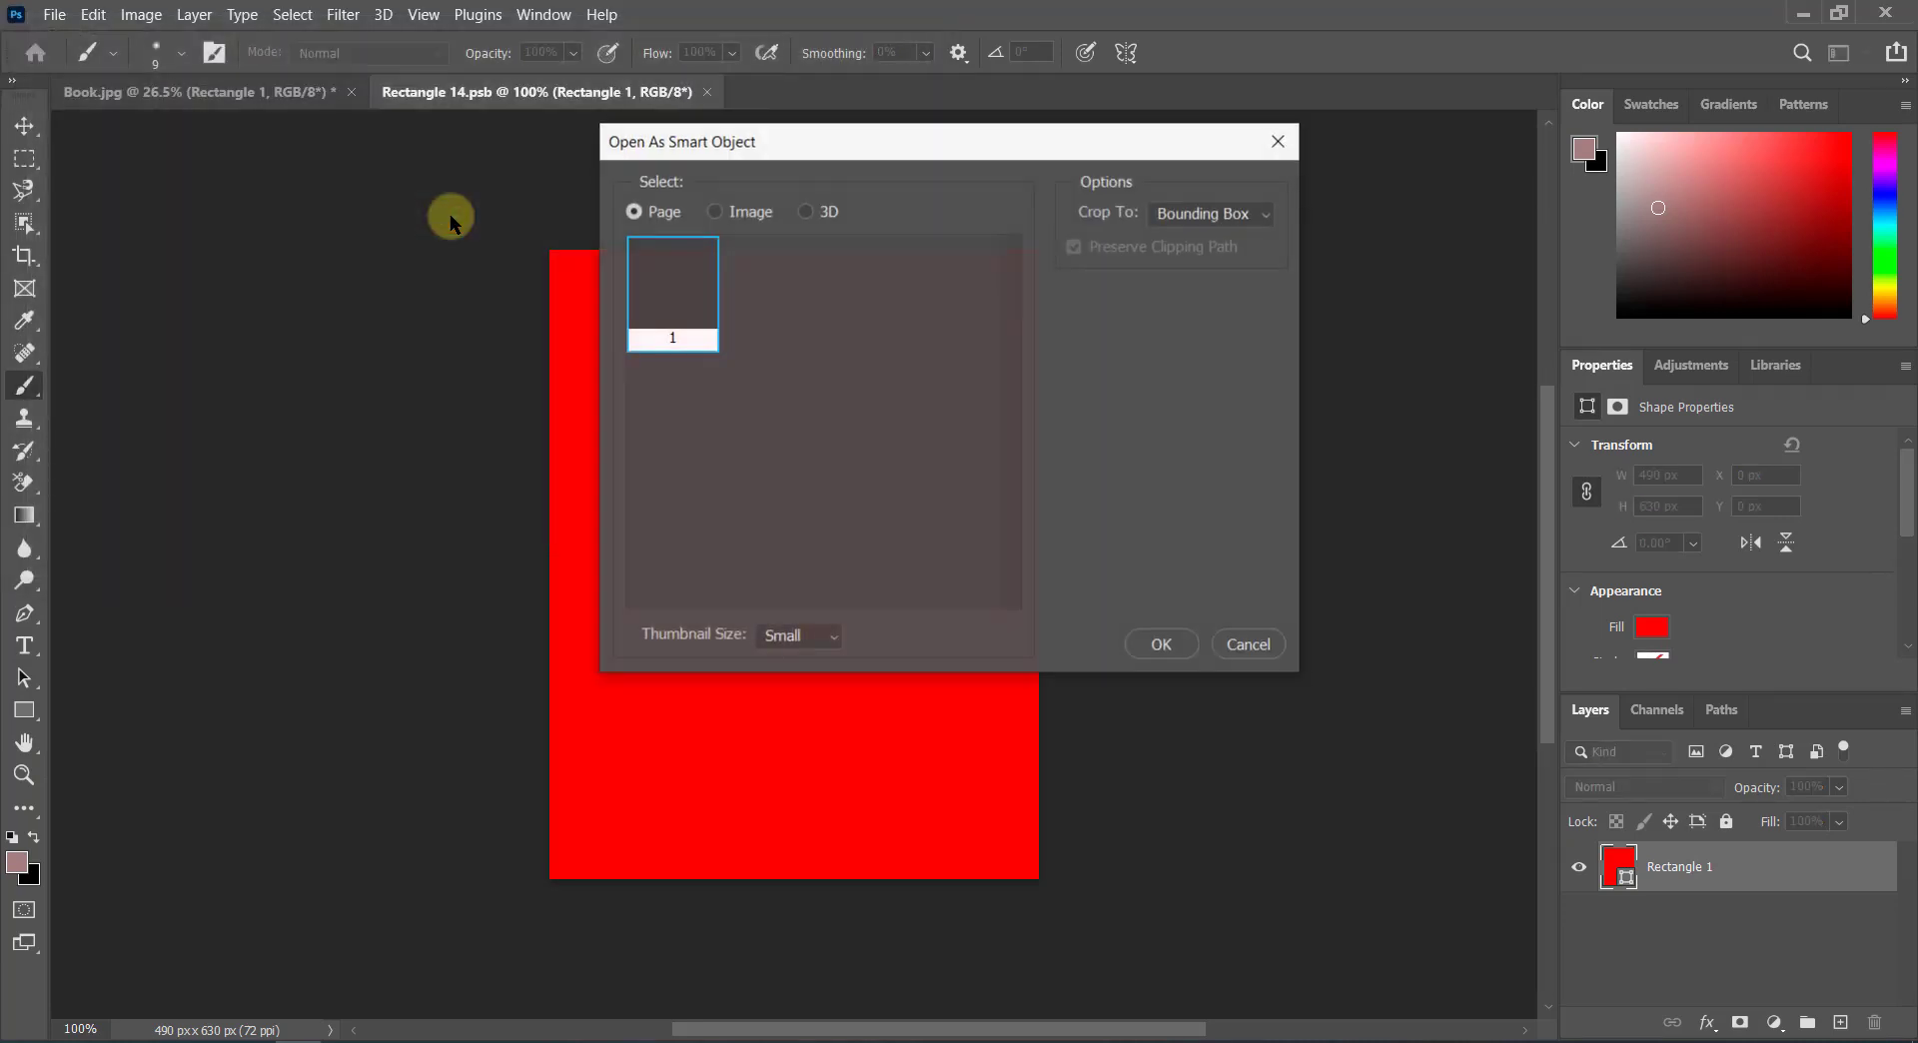
pyautogui.click(1146, 641)
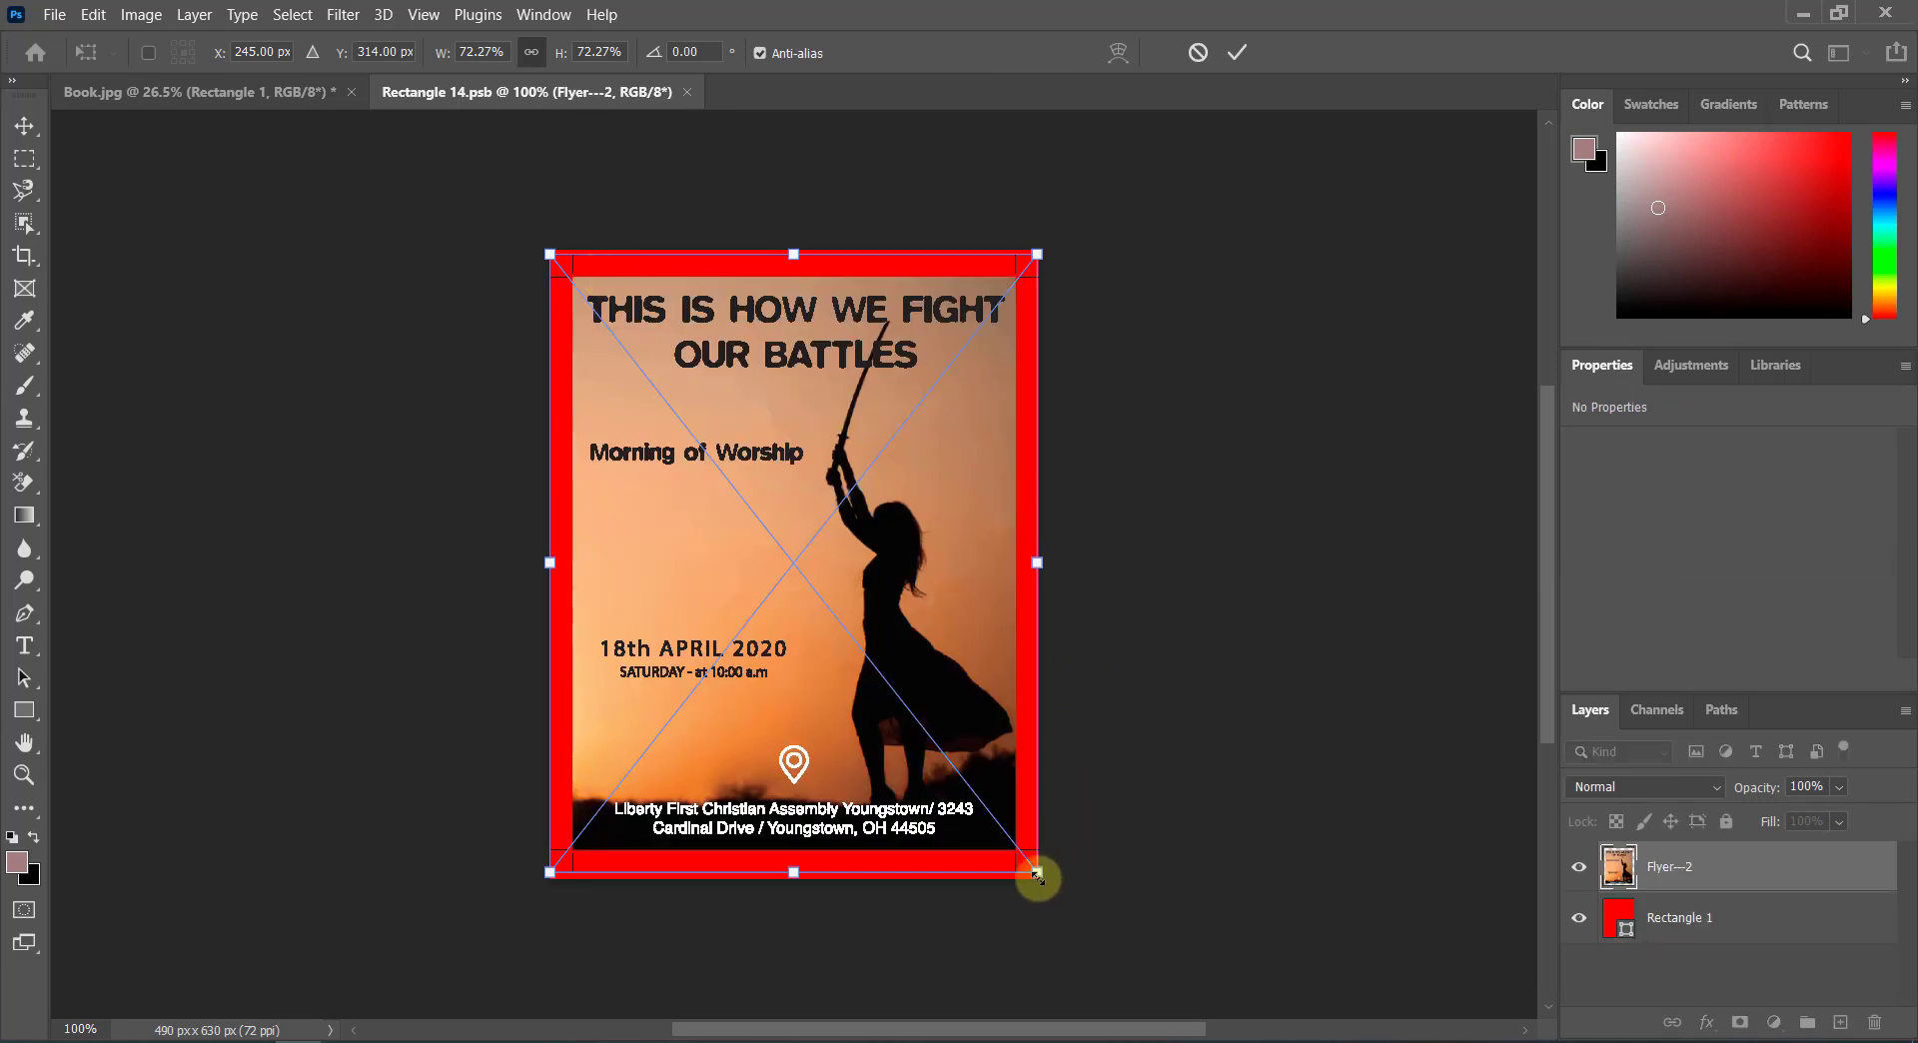
# Step: Scale the flyer up to cover the red rectangle and commit it
pyautogui.moveTo(1037, 875); pyautogui.dragTo(1062, 912)
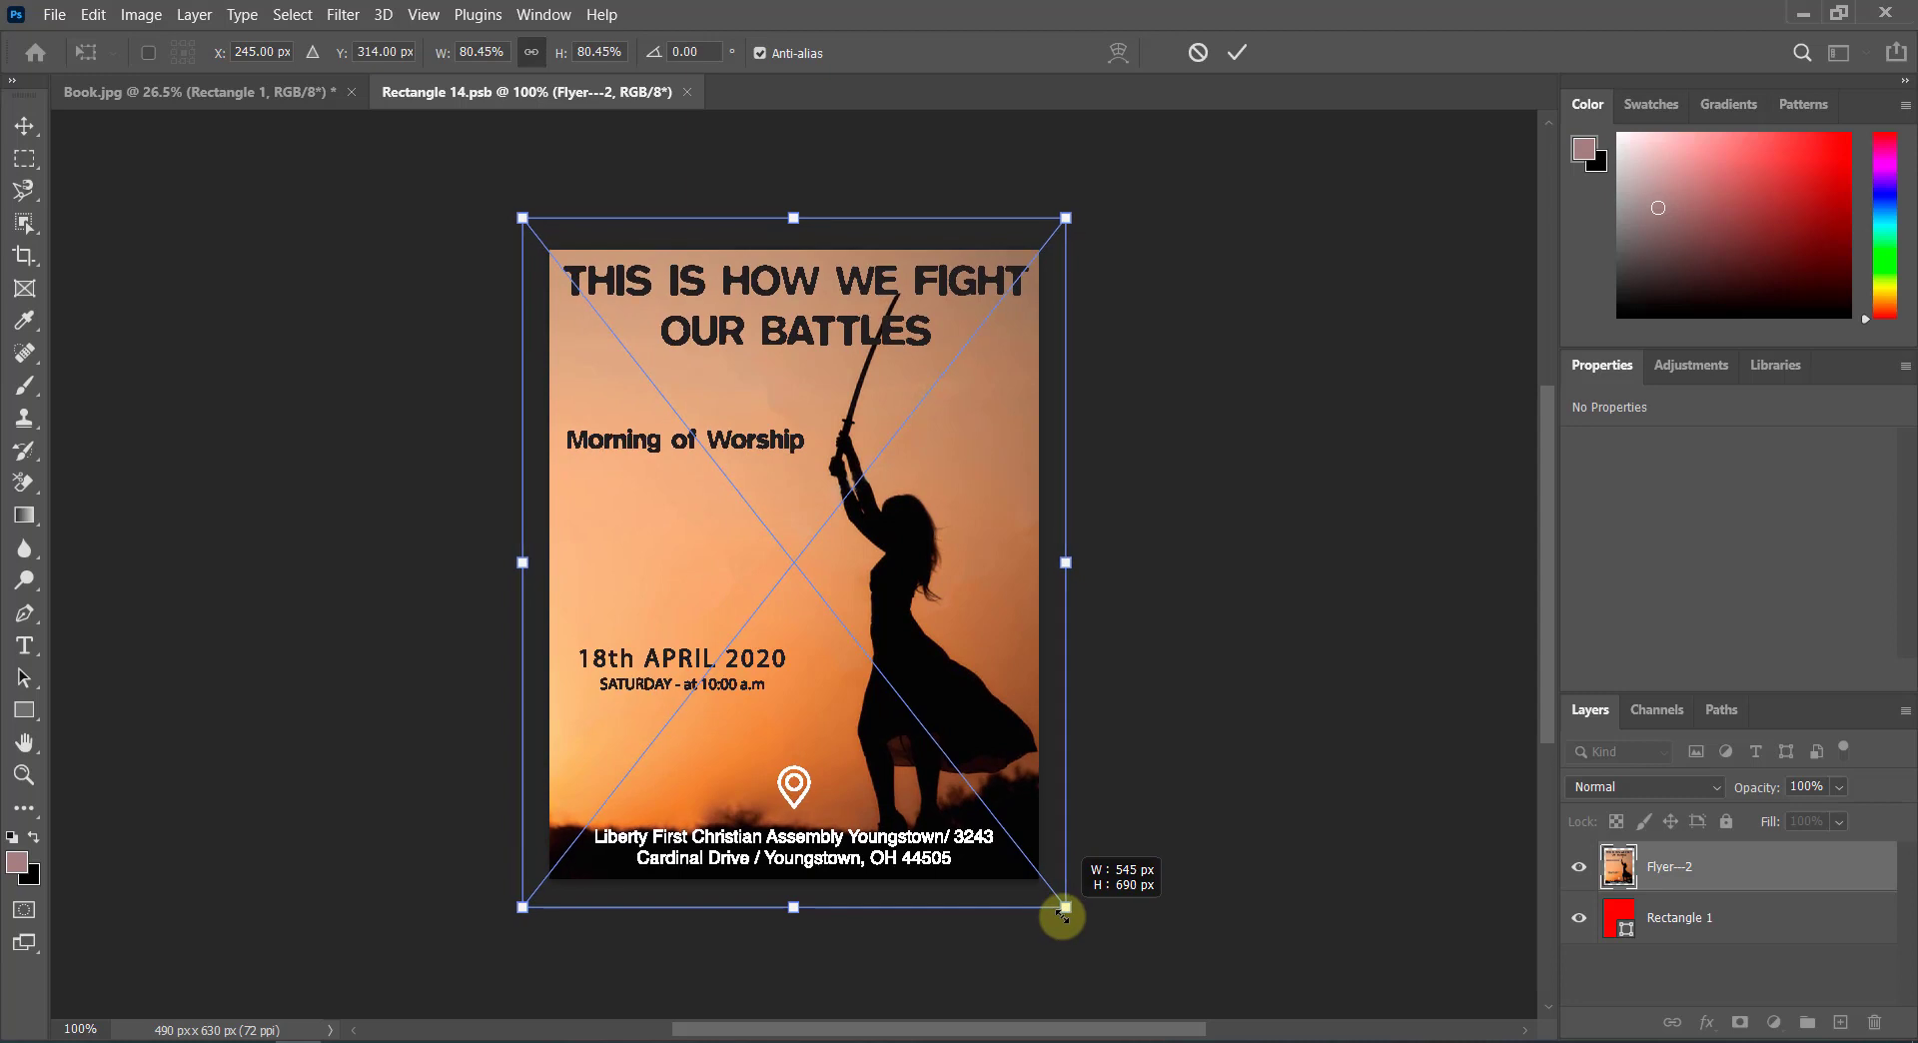
pyautogui.click(1237, 52)
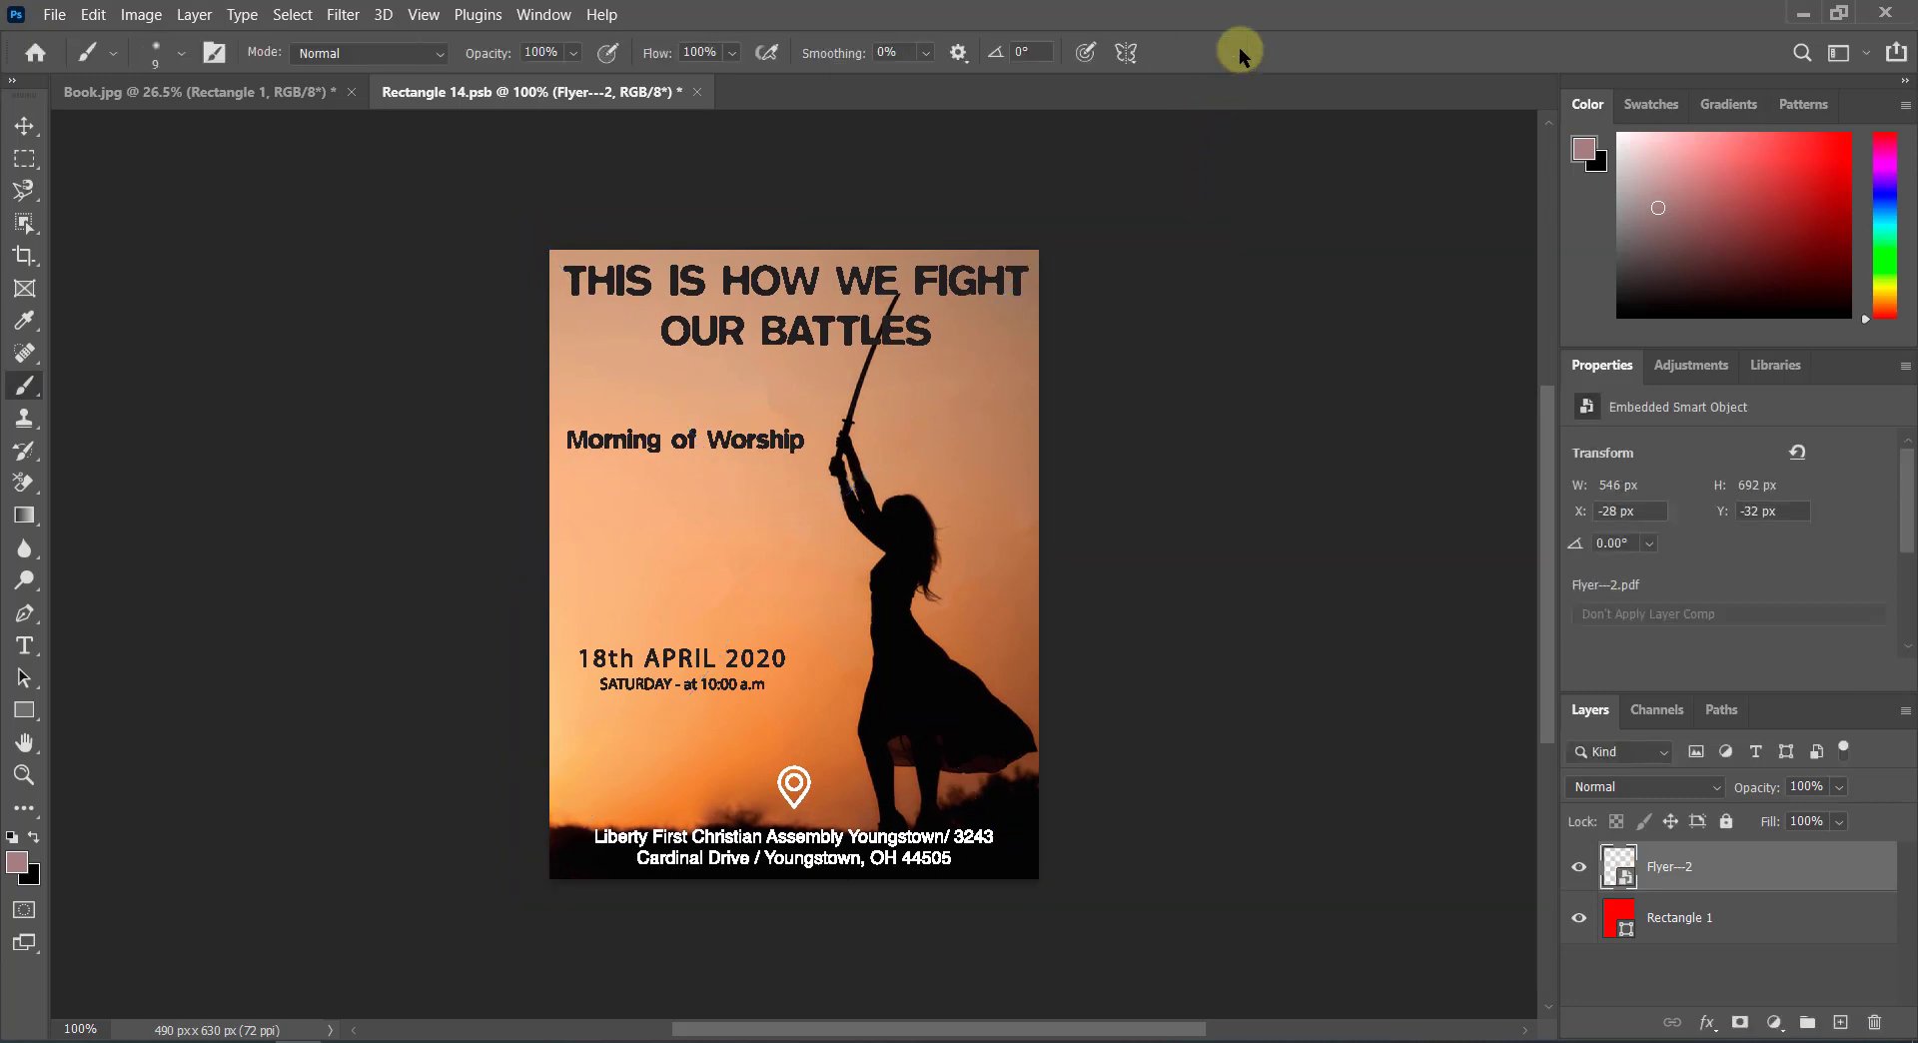
pyautogui.click(698, 91)
# Step: Save the Rectangle 14.psb contents and zoom around Book.jpg to inspect the flyer on the page
pyautogui.click(892, 416)
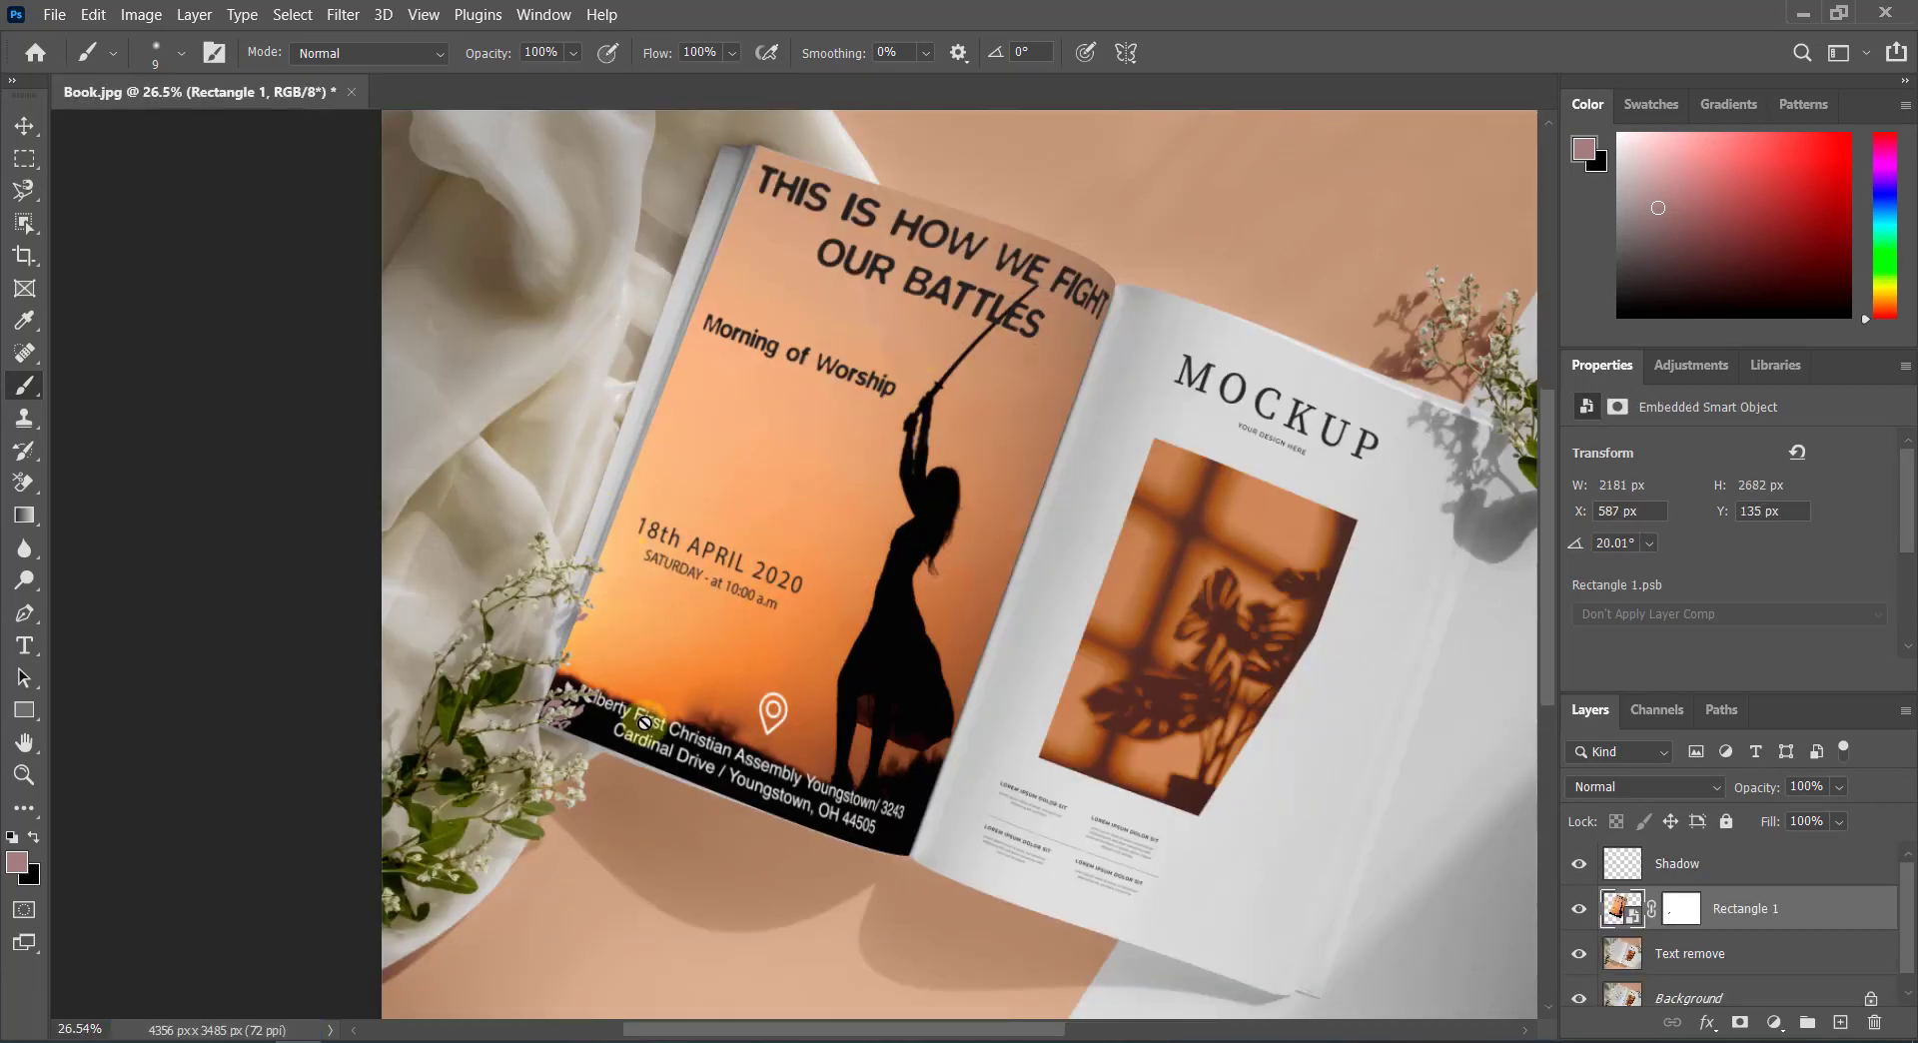
pyautogui.keyDown('alt'); pyautogui.scroll(1, 613, 646); pyautogui.keyUp('alt')
pyautogui.keyDown('alt'); pyautogui.scroll(2, 604, 639); pyautogui.keyUp('alt')
pyautogui.keyDown('alt'); pyautogui.scroll(1, 600, 633); pyautogui.keyUp('alt')
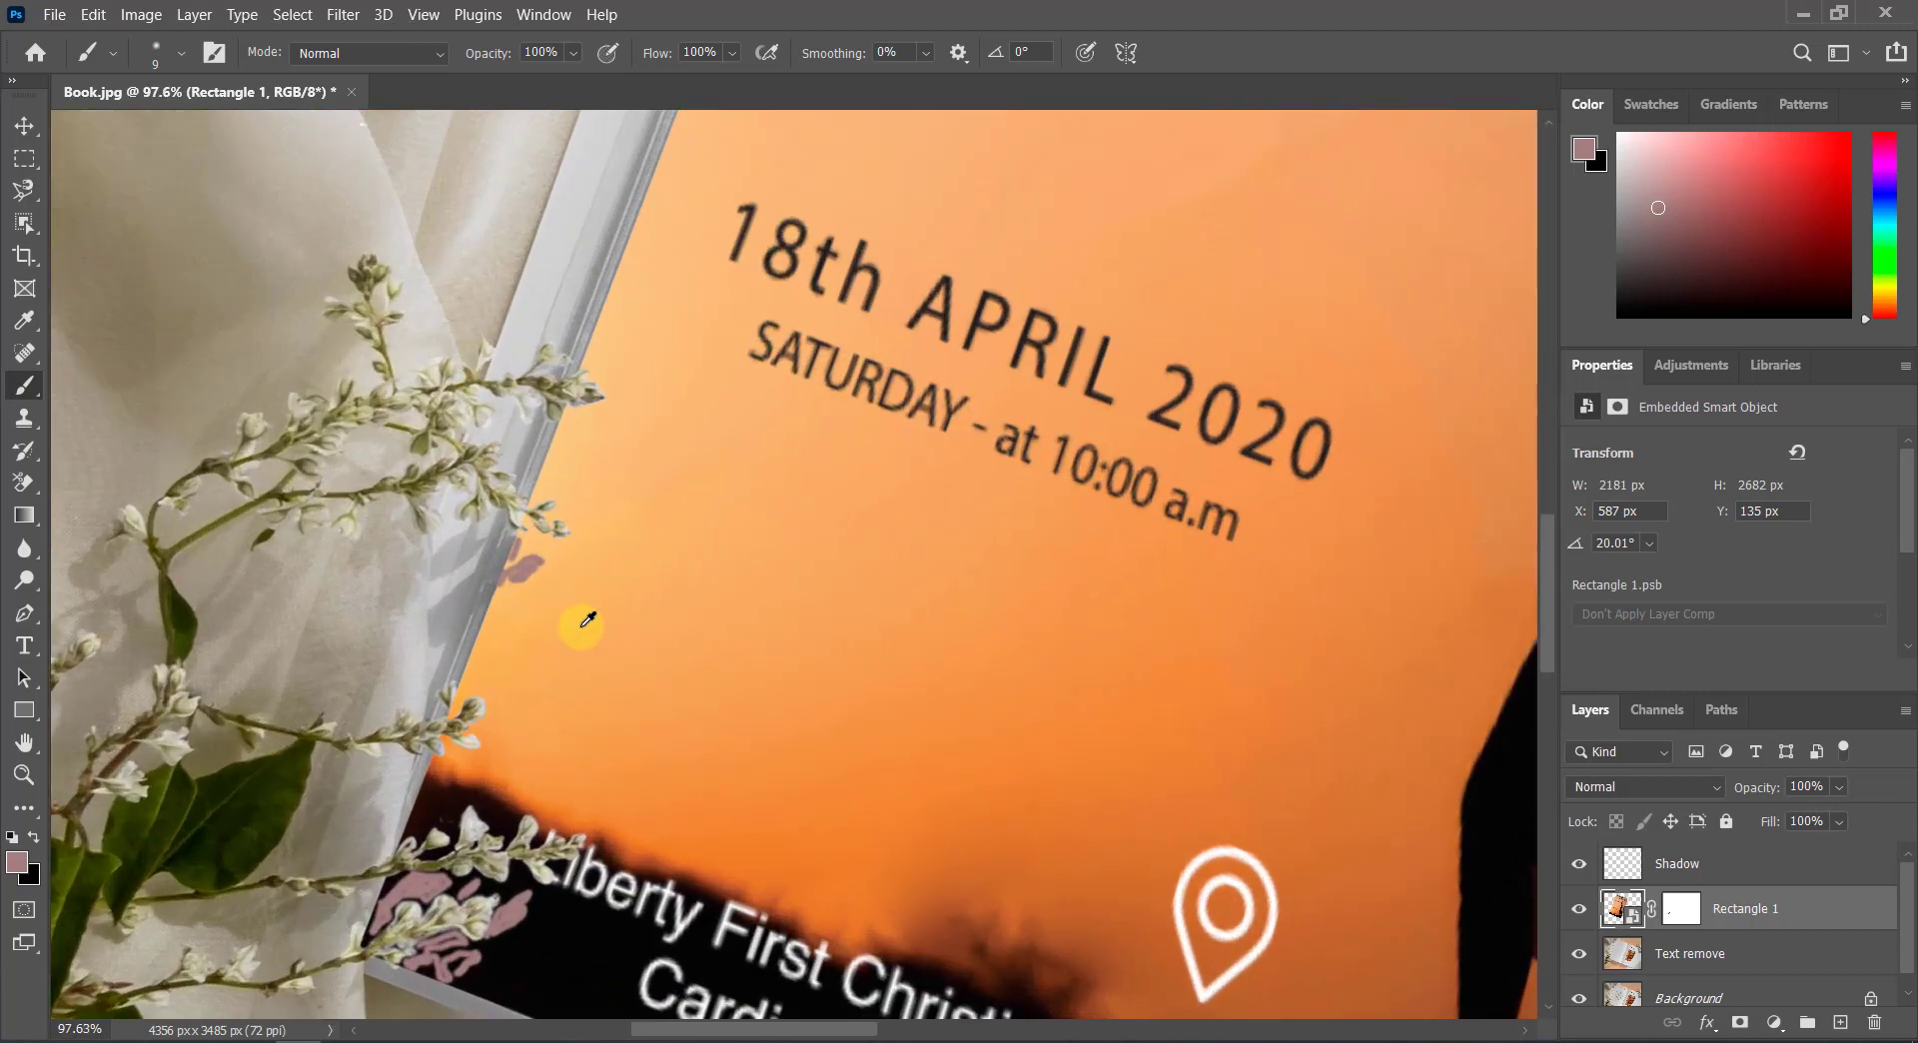
pyautogui.keyDown('alt'); pyautogui.scroll(1, 578, 621); pyautogui.keyUp('alt')
pyautogui.keyDown('alt'); pyautogui.scroll(-1, 501, 559); pyautogui.keyUp('alt')
pyautogui.scroll(-1, 531, 626)
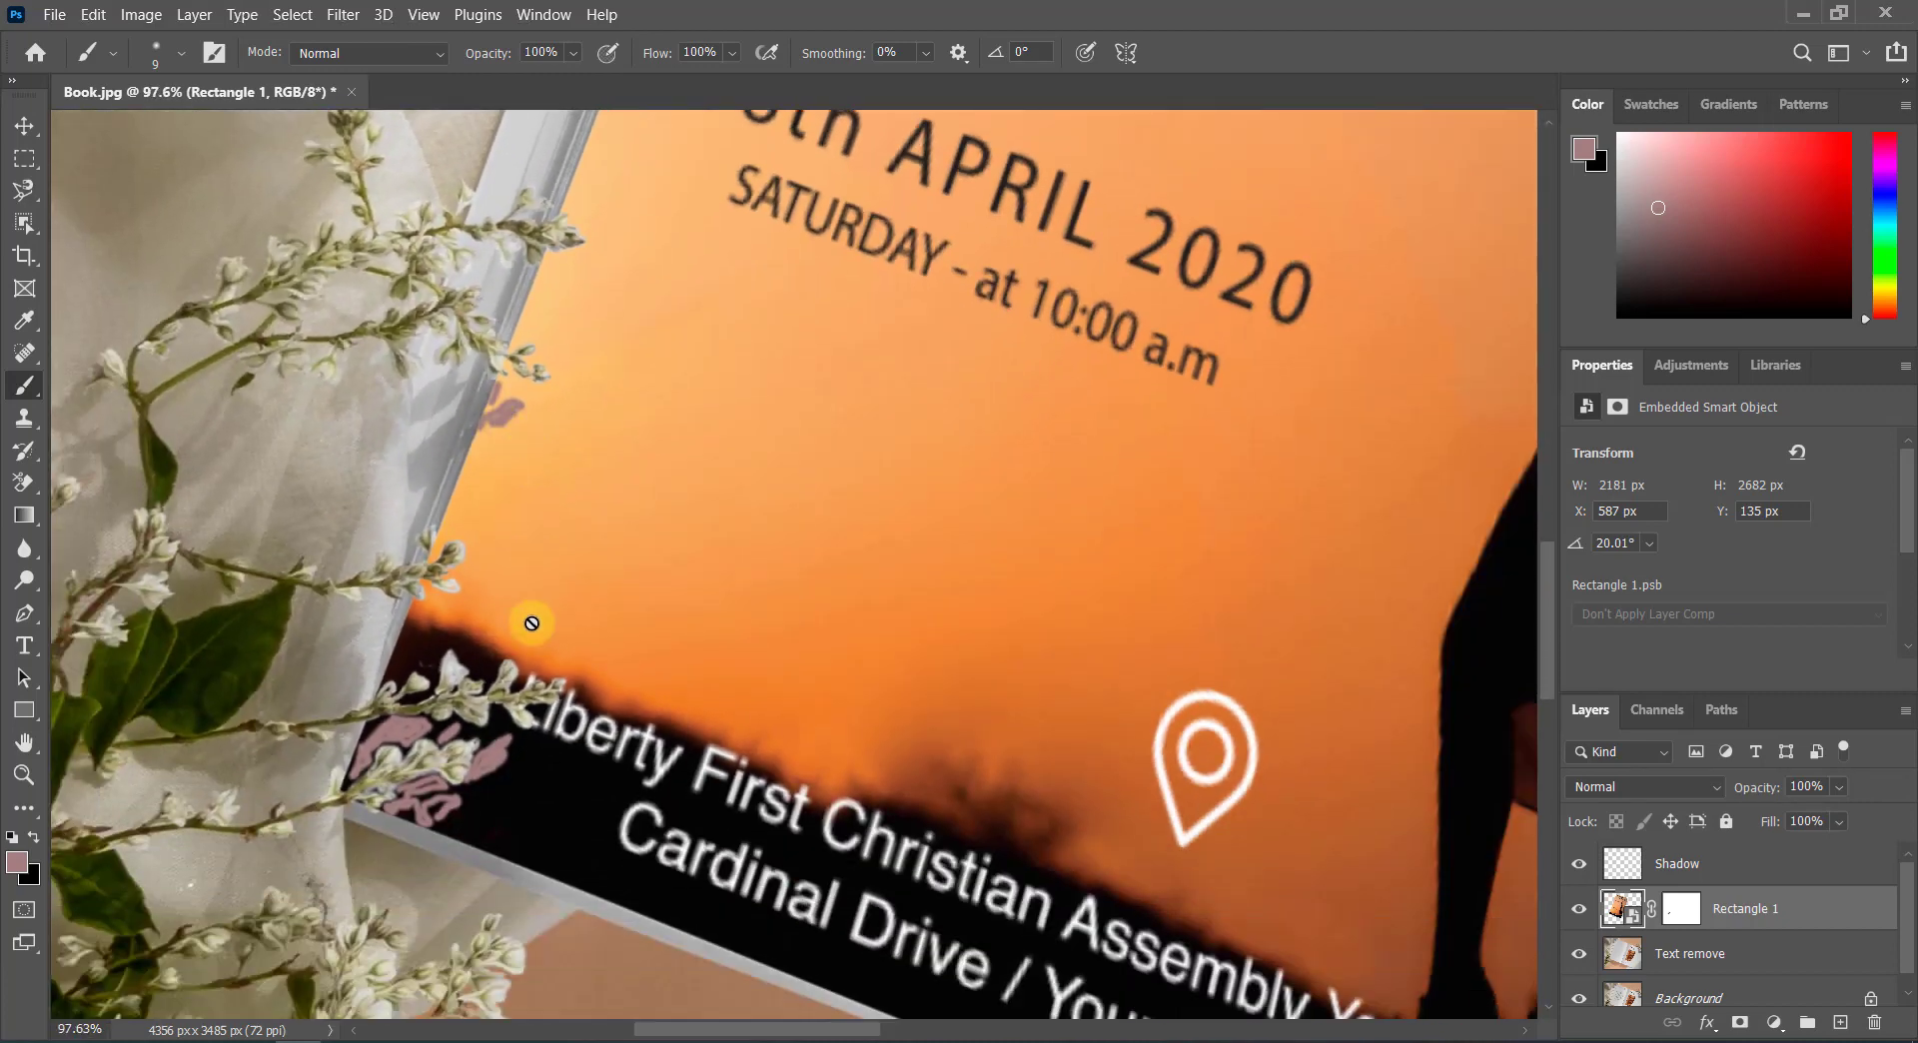
pyautogui.keyDown('alt'); pyautogui.scroll(-1, 500, 739); pyautogui.keyUp('alt')
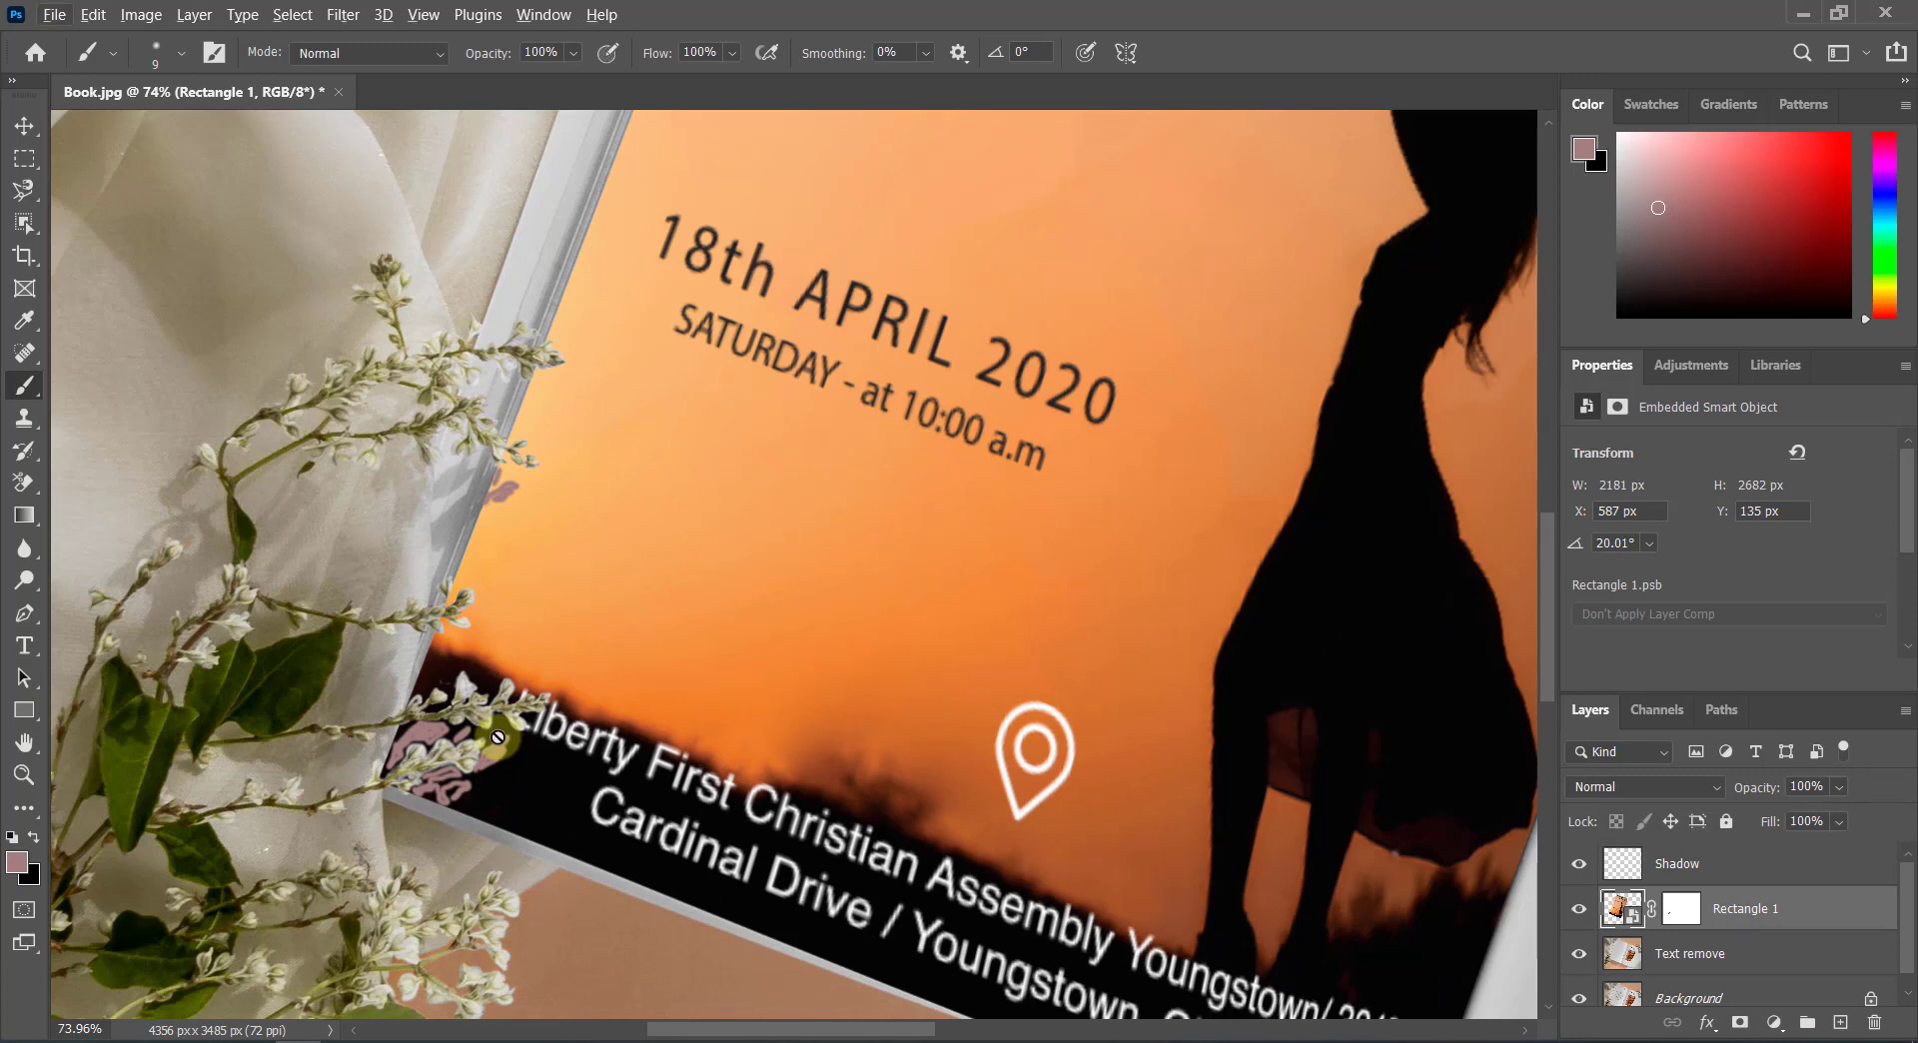
pyautogui.scroll(-1, 497, 737)
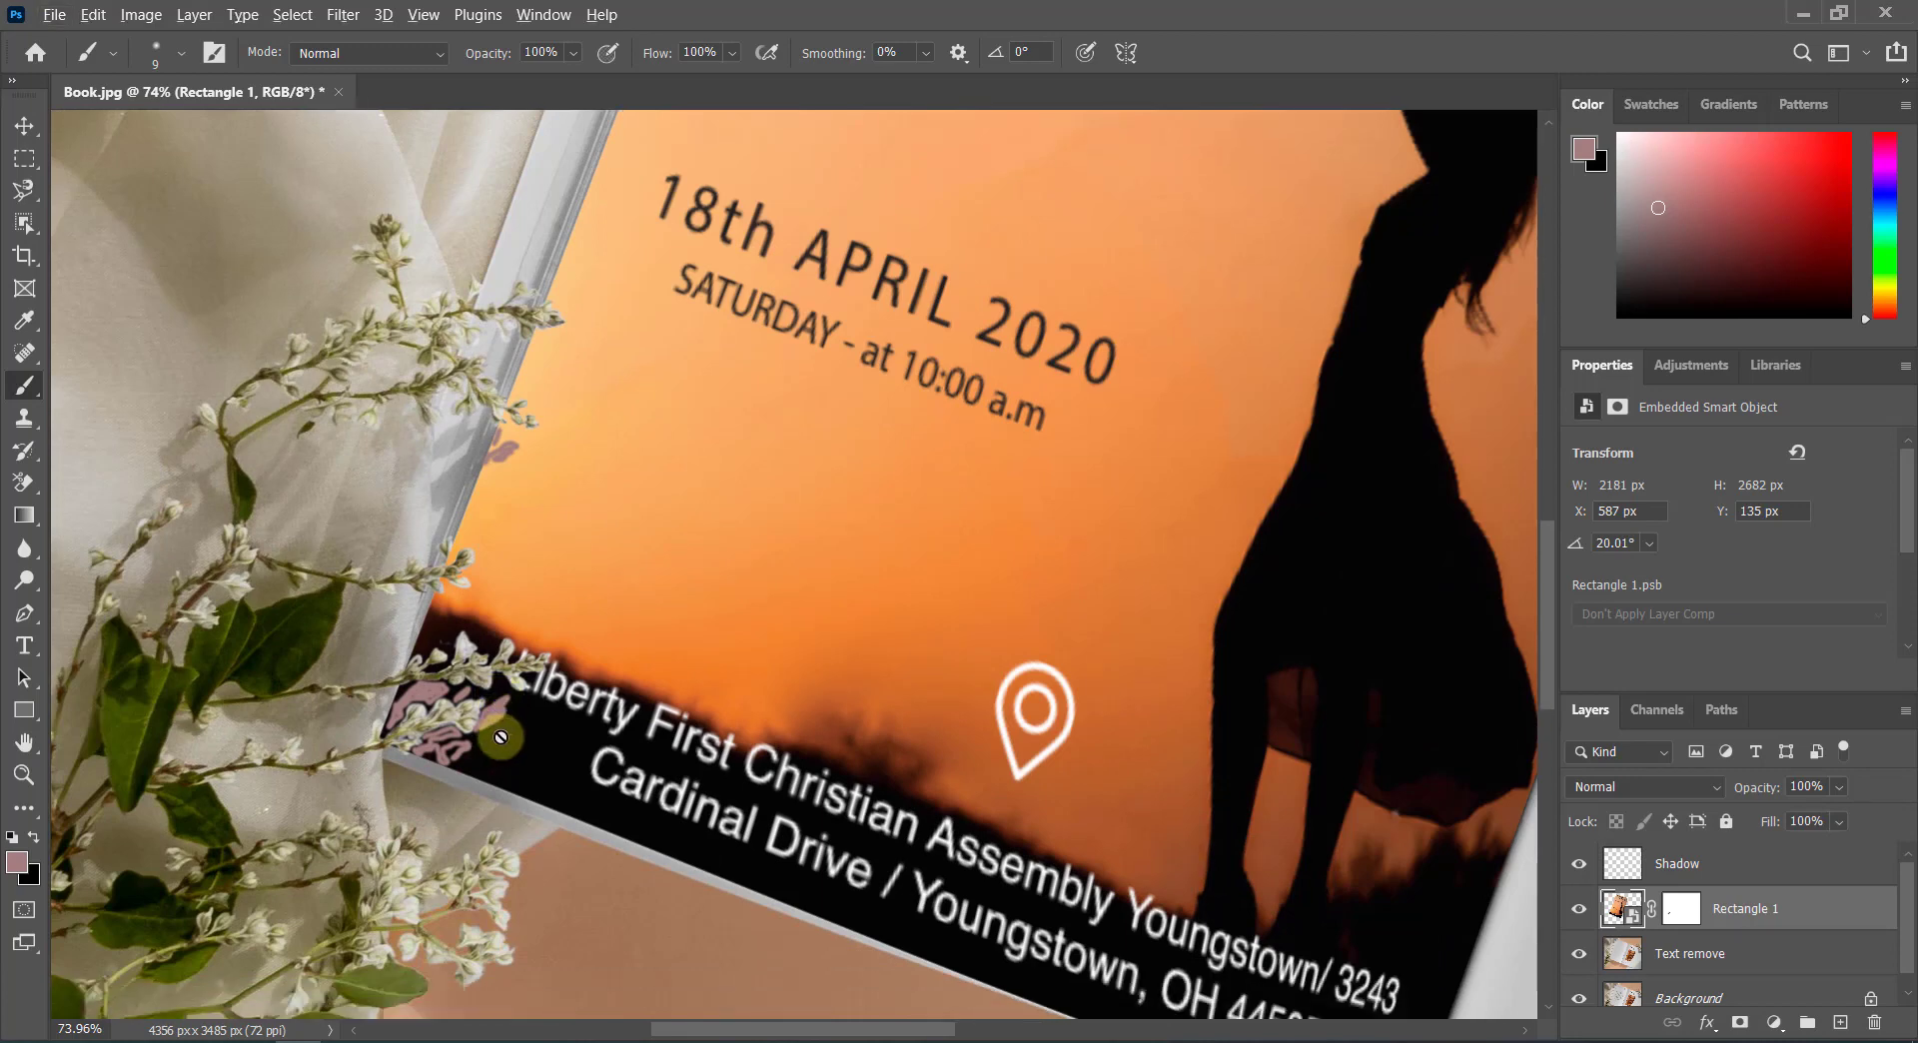
pyautogui.keyDown('alt'); pyautogui.scroll(-1, 500, 737); pyautogui.keyUp('alt')
pyautogui.keyDown('alt'); pyautogui.scroll(-1, 501, 737); pyautogui.keyUp('alt')
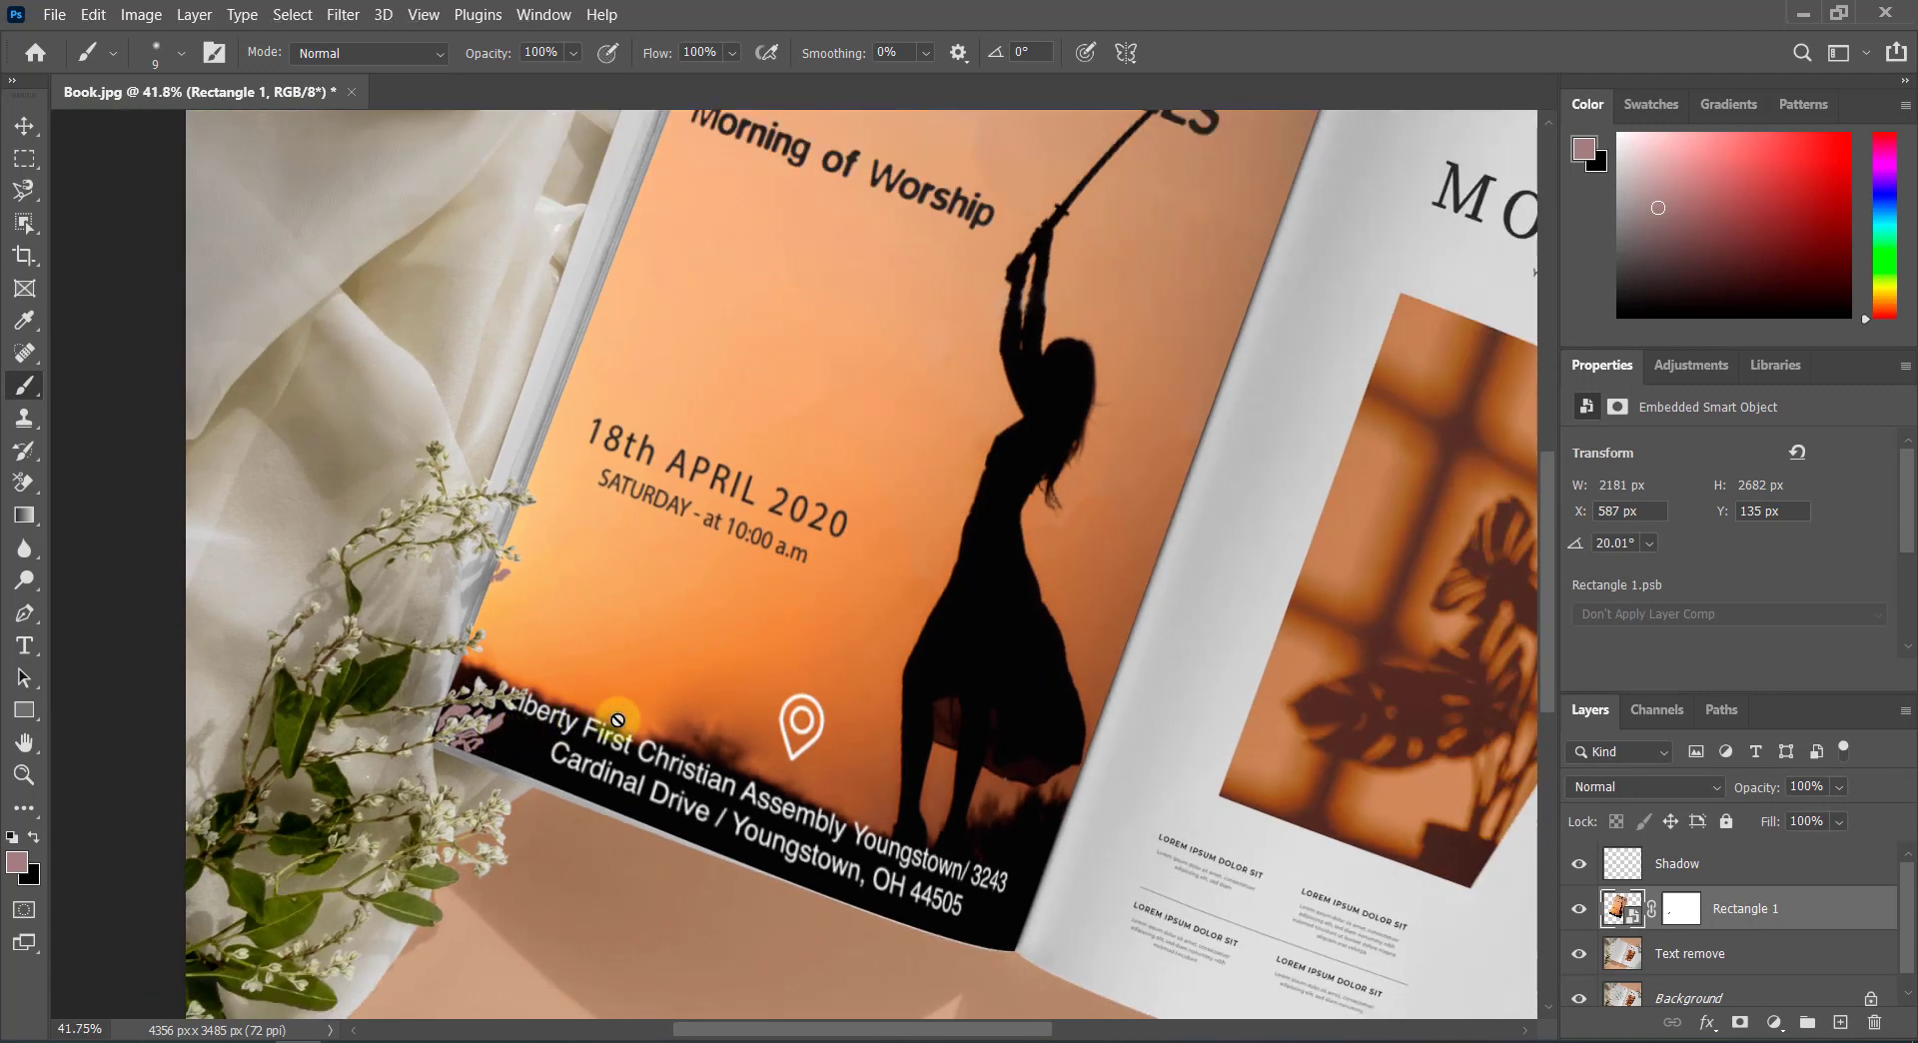
pyautogui.scroll(1, 1374, 491)
pyautogui.keyDown('alt'); pyautogui.scroll(1, 1374, 399); pyautogui.keyUp('alt')
pyautogui.keyDown('alt'); pyautogui.scroll(1, 1298, 404); pyautogui.keyUp('alt')
pyautogui.keyDown('alt'); pyautogui.scroll(1, 1238, 449); pyautogui.keyUp('alt')
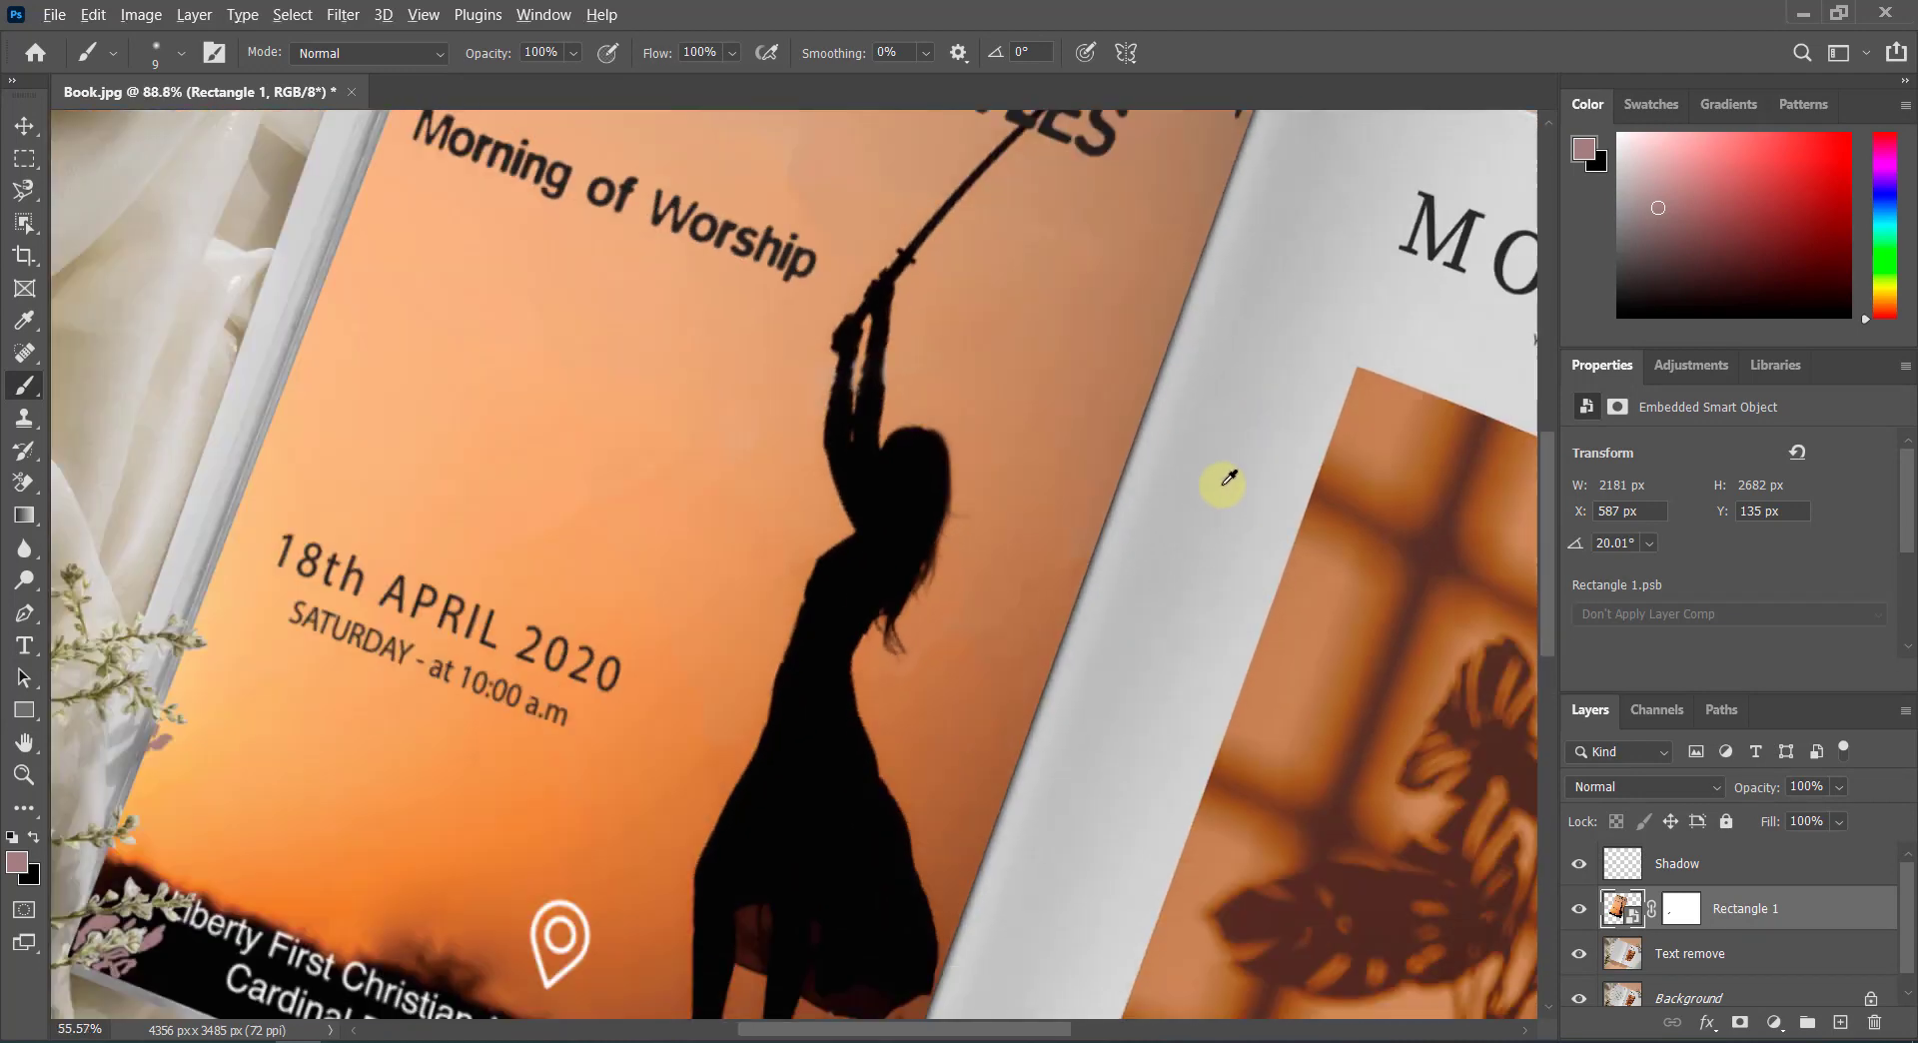
pyautogui.keyDown('alt'); pyautogui.scroll(-2, 1228, 481); pyautogui.keyUp('alt')
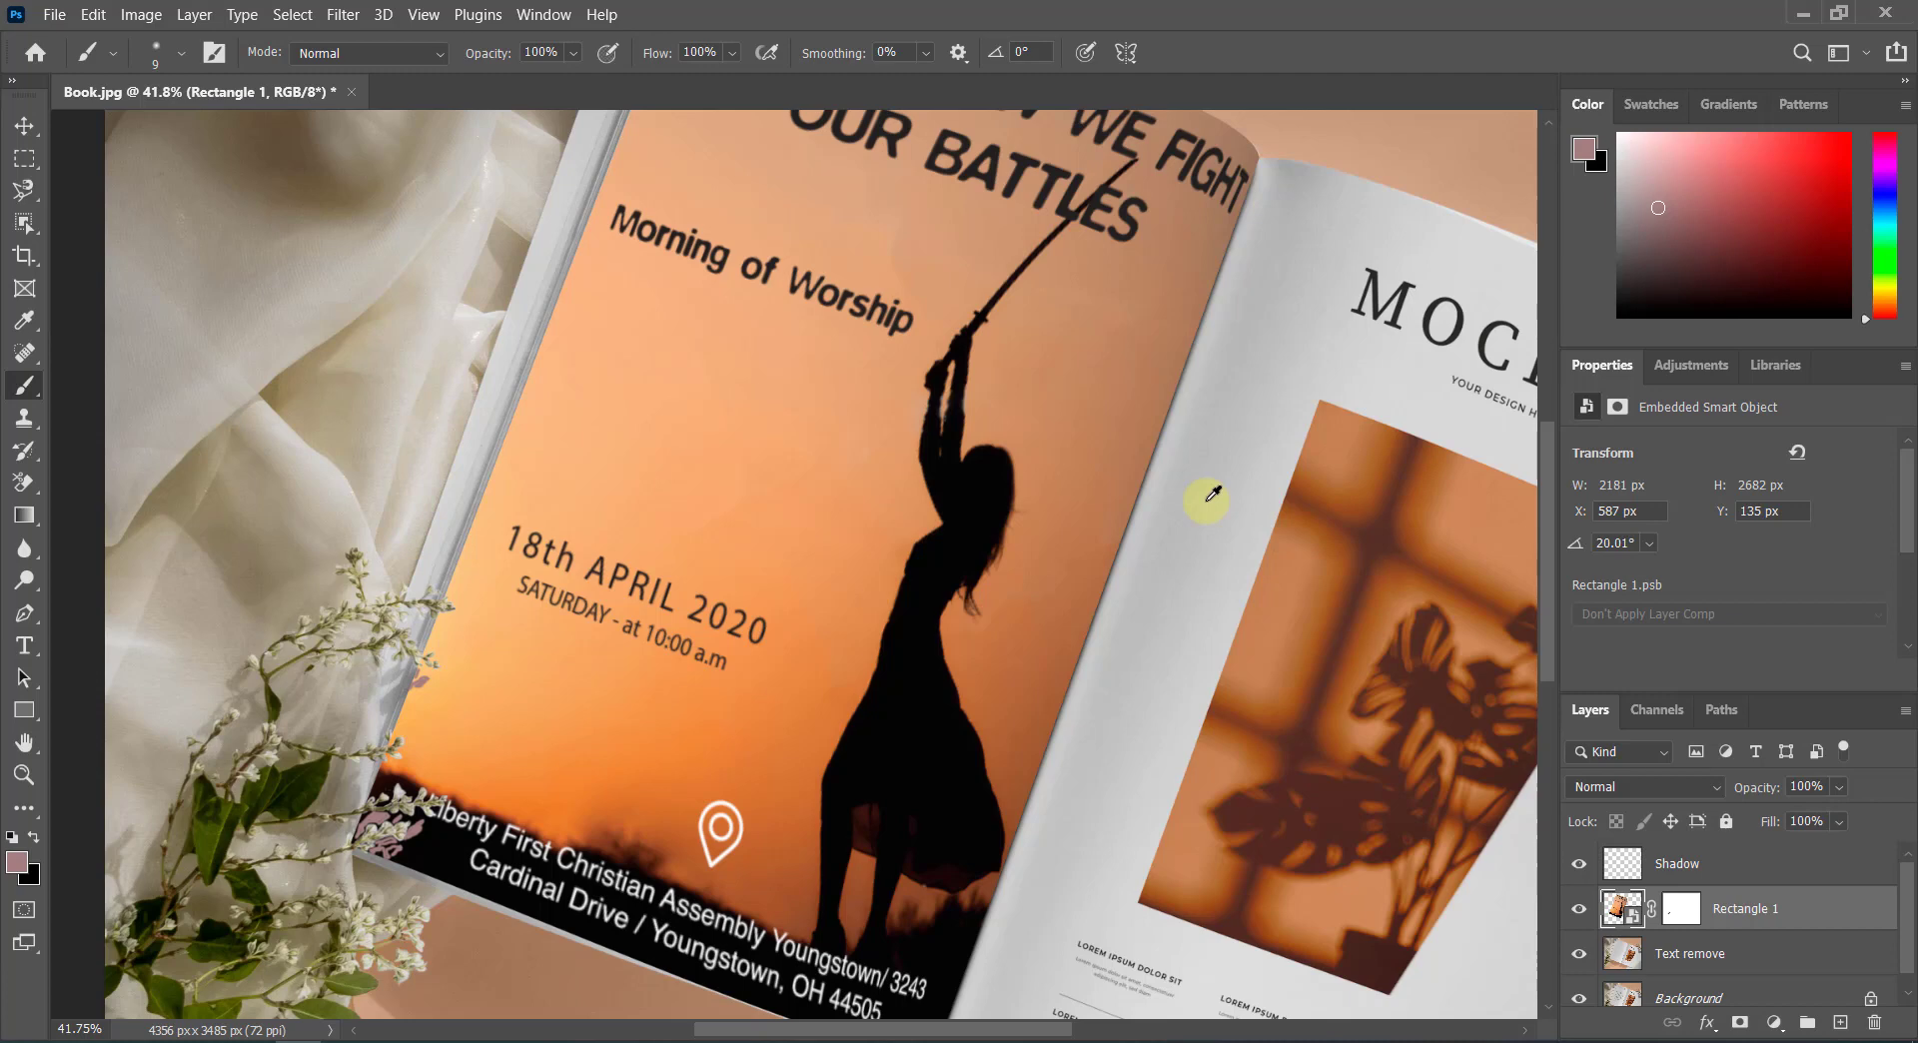
# Step: Set the Shadow layer's opacity to 47%
pyautogui.click(1708, 869)
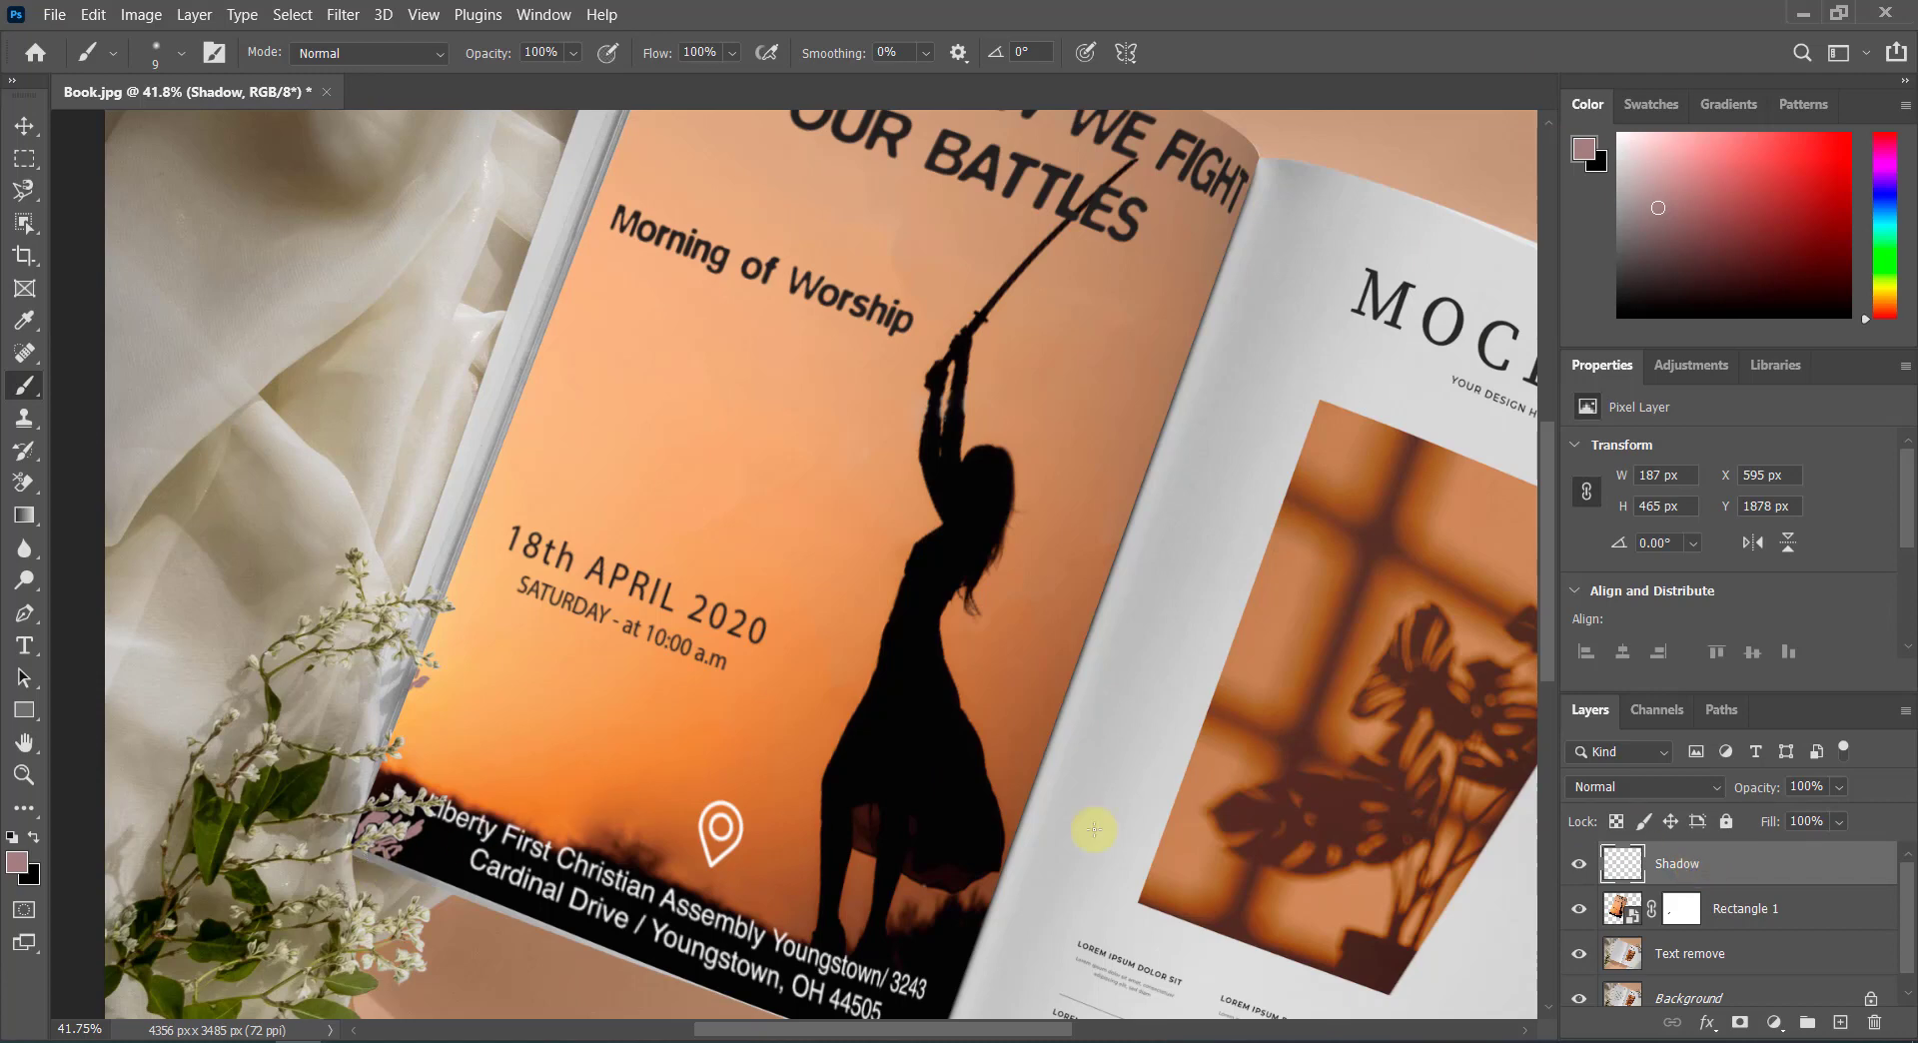
pyautogui.click(1838, 787)
pyautogui.moveTo(1858, 817); pyautogui.dragTo(1778, 827)
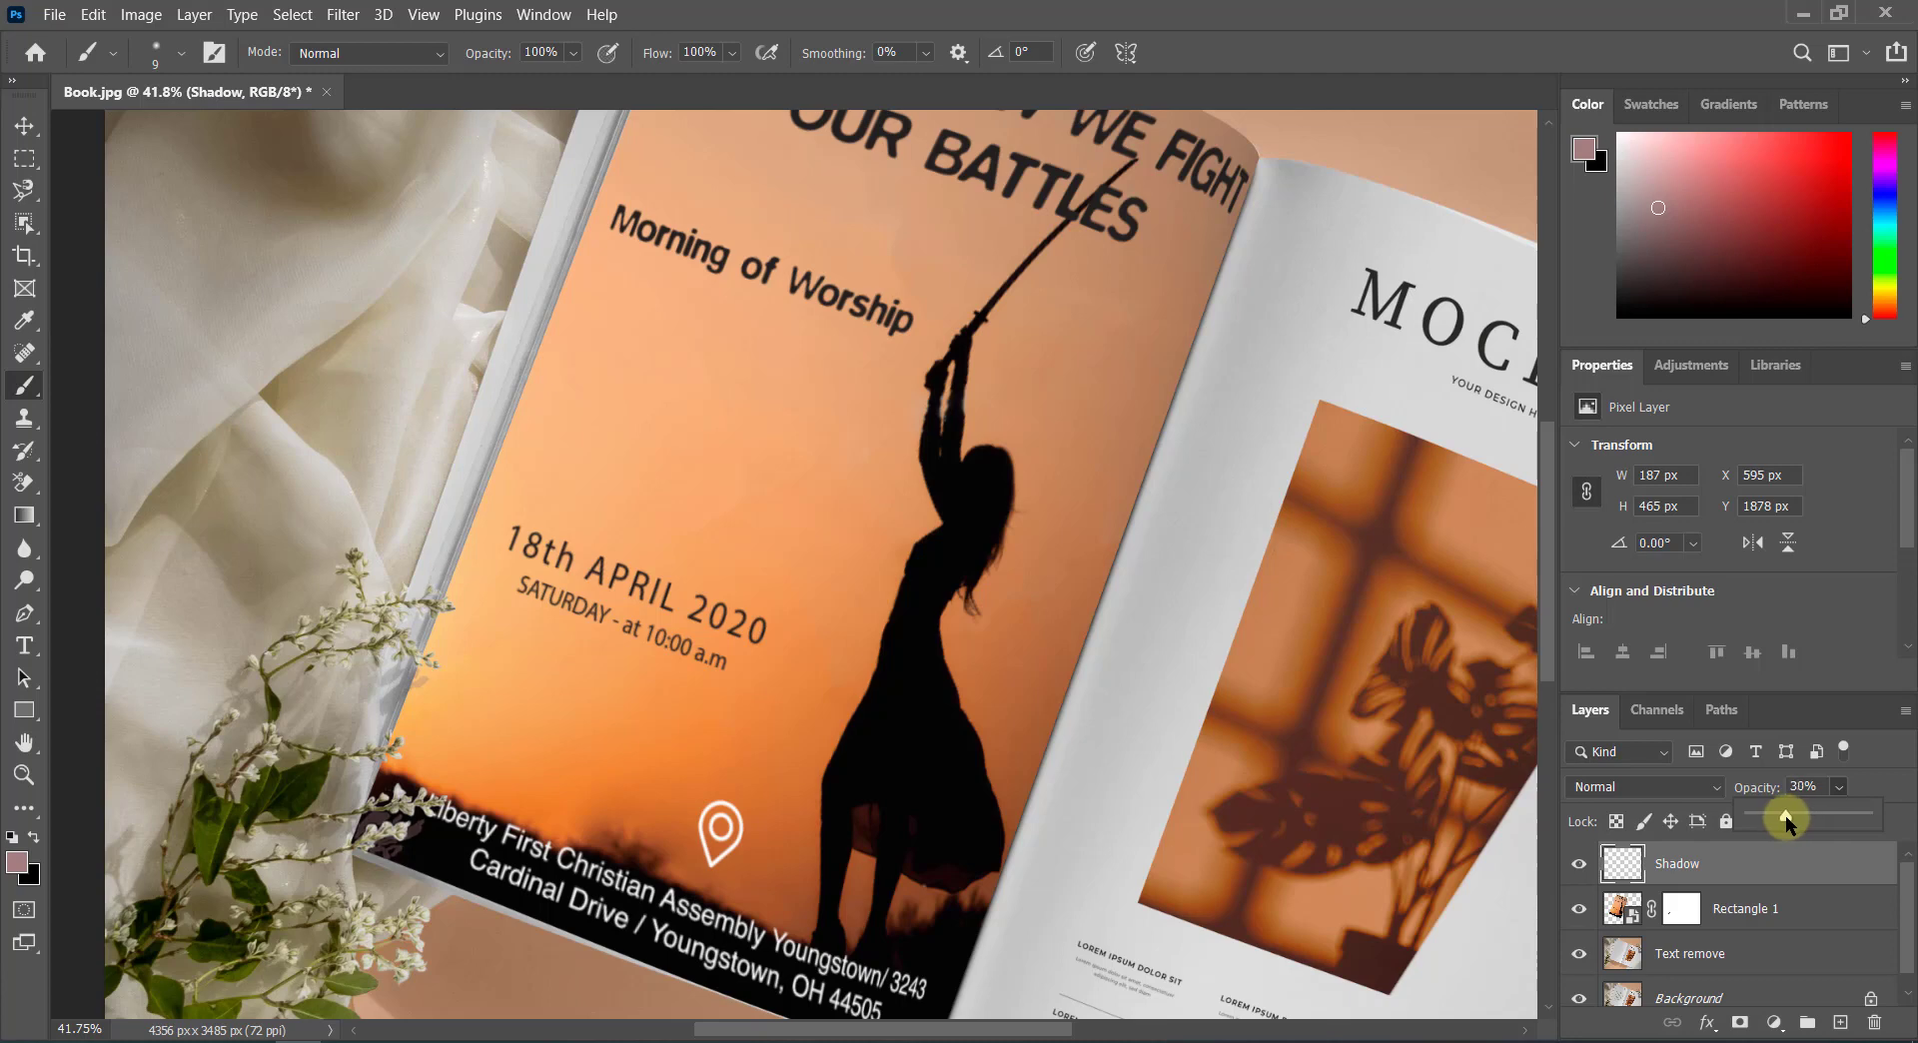
pyautogui.moveTo(1784, 815); pyautogui.dragTo(1803, 815)
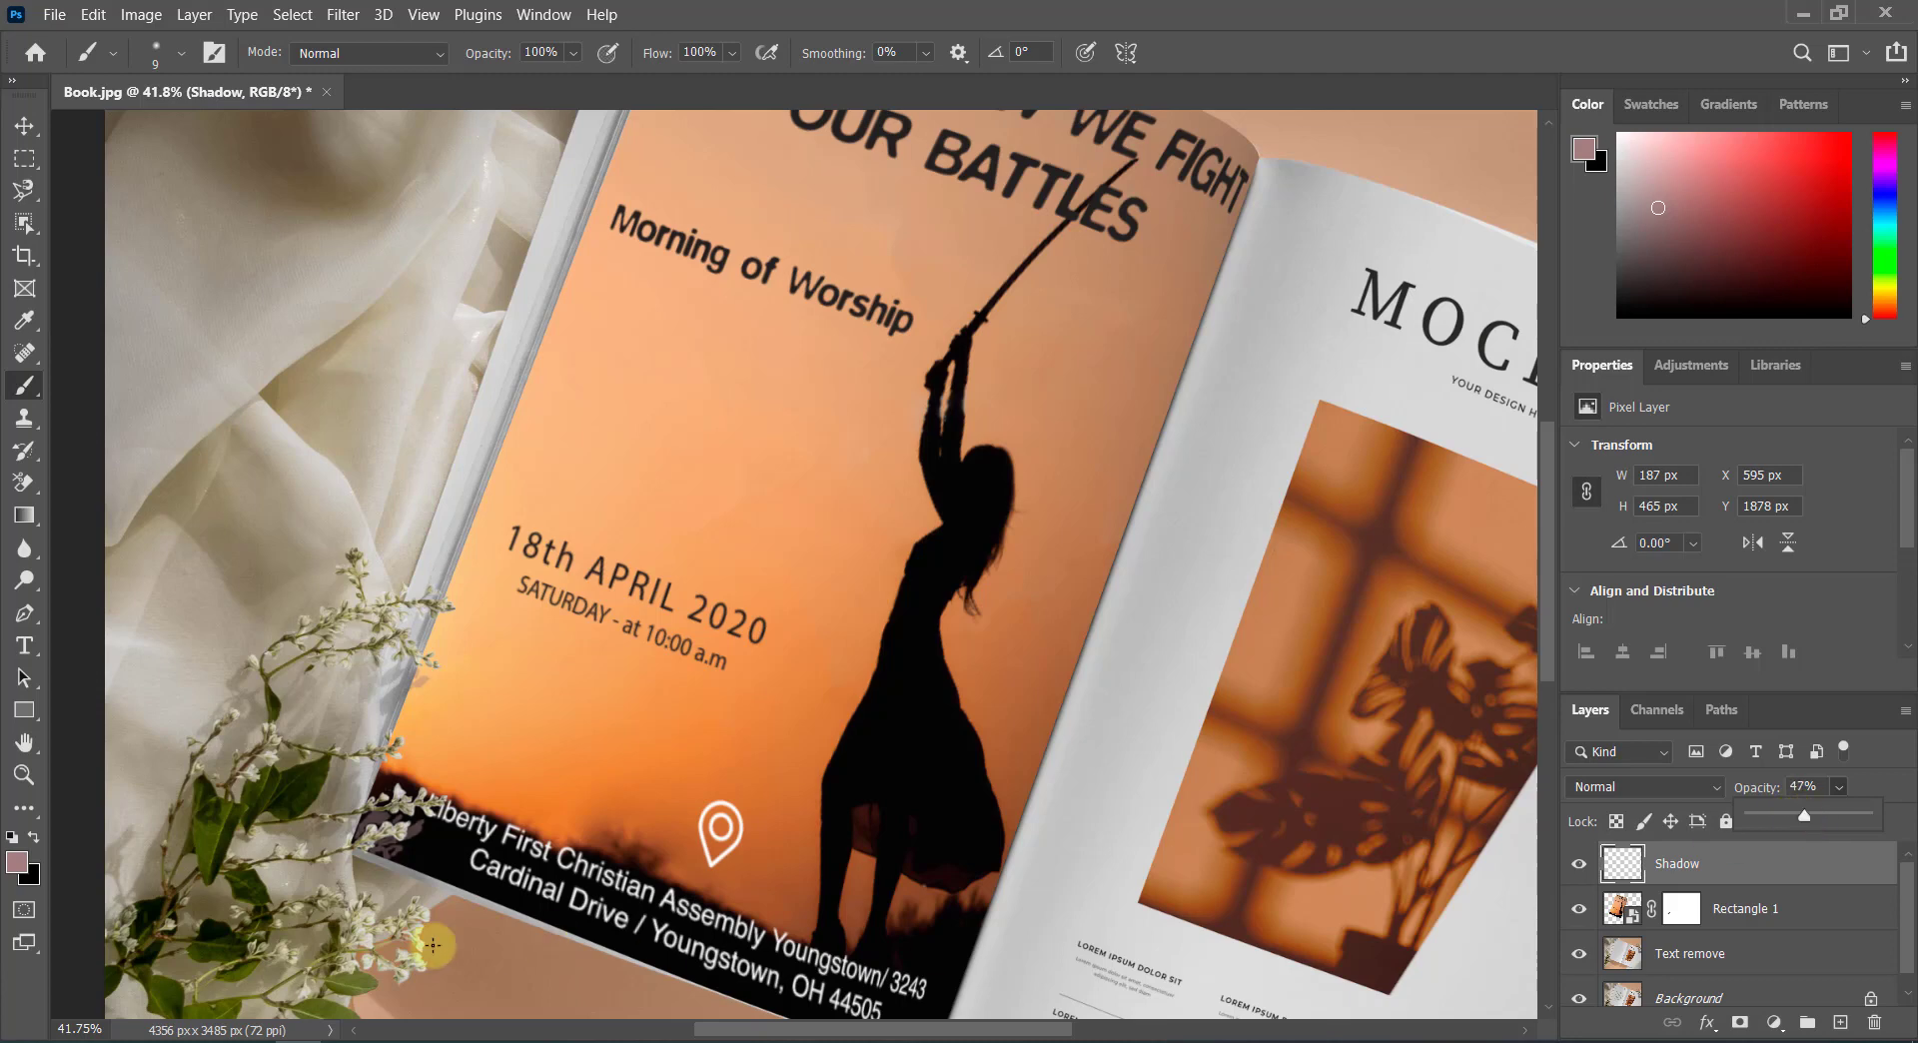
pyautogui.scroll(3, 434, 843)
pyautogui.scroll(2, 352, 839)
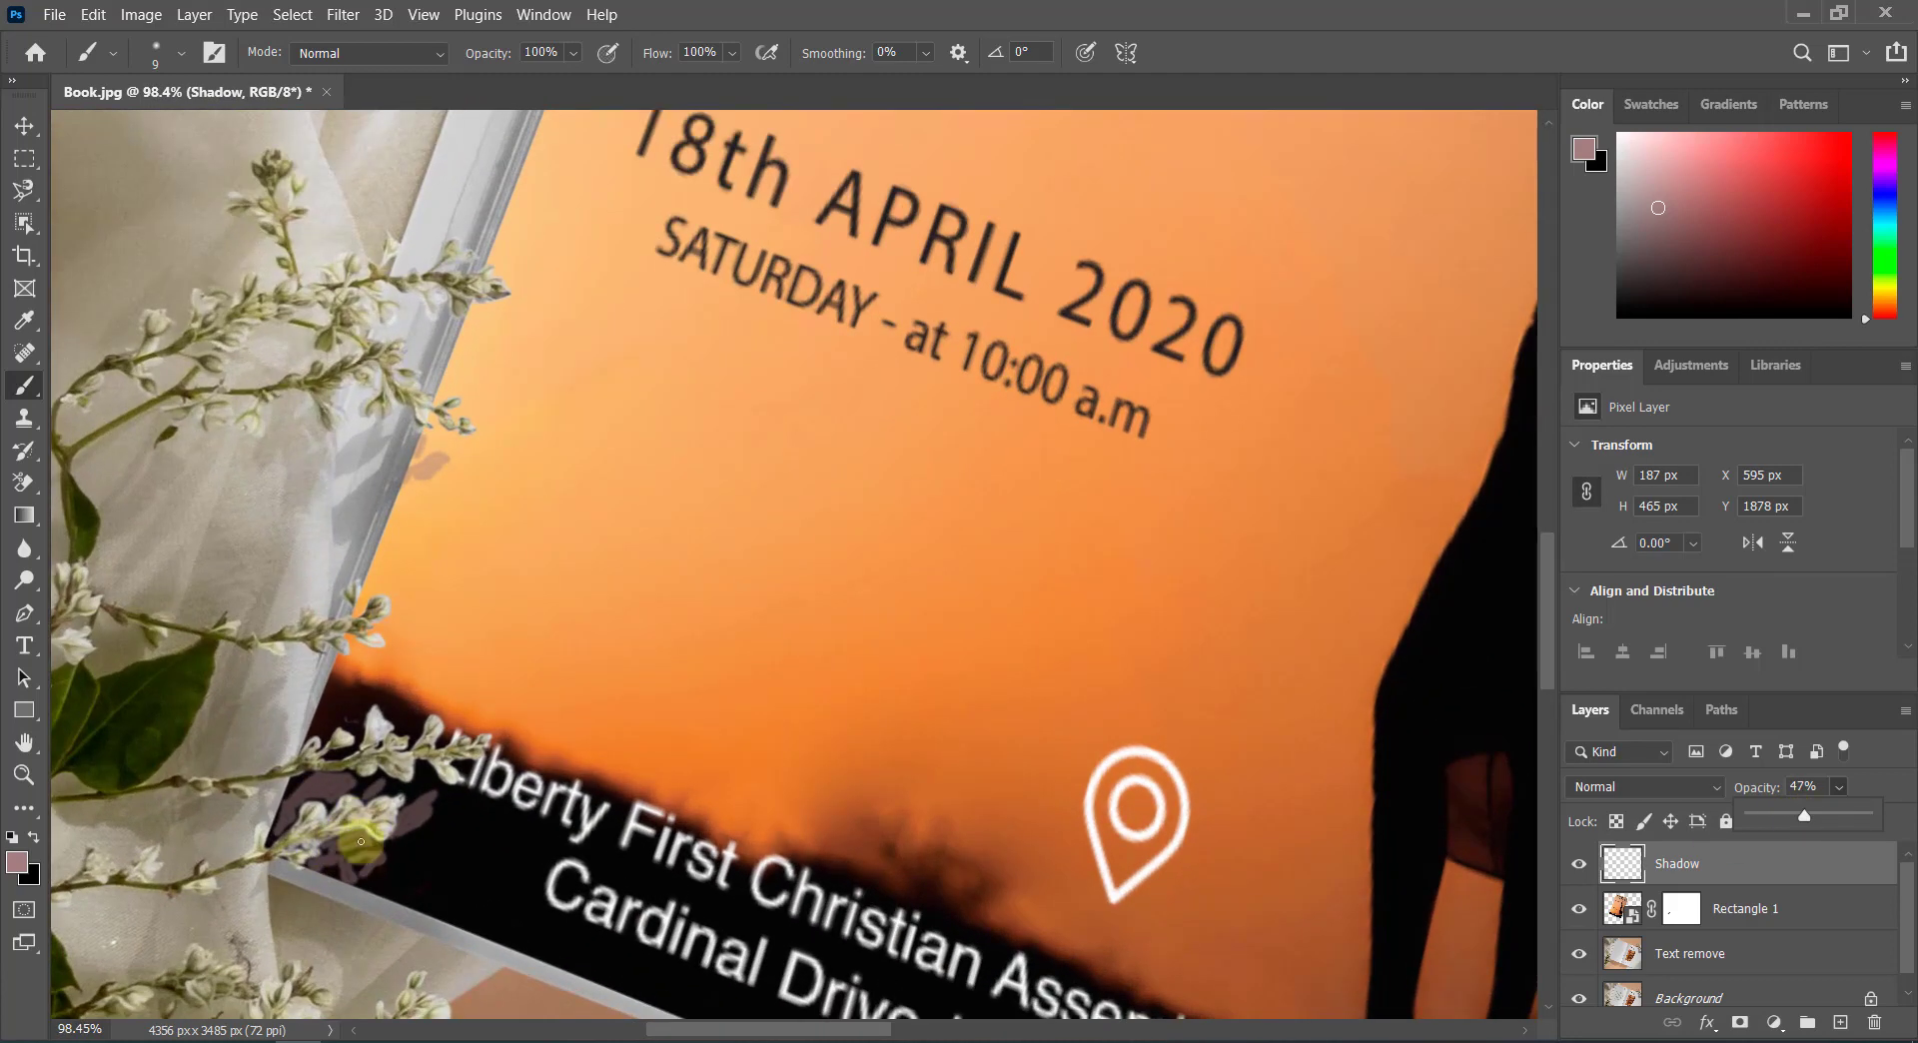
# Step: Add a layer mask to Shadow and mask out the shadow over the dark bottom strip
pyautogui.click(1739, 1021)
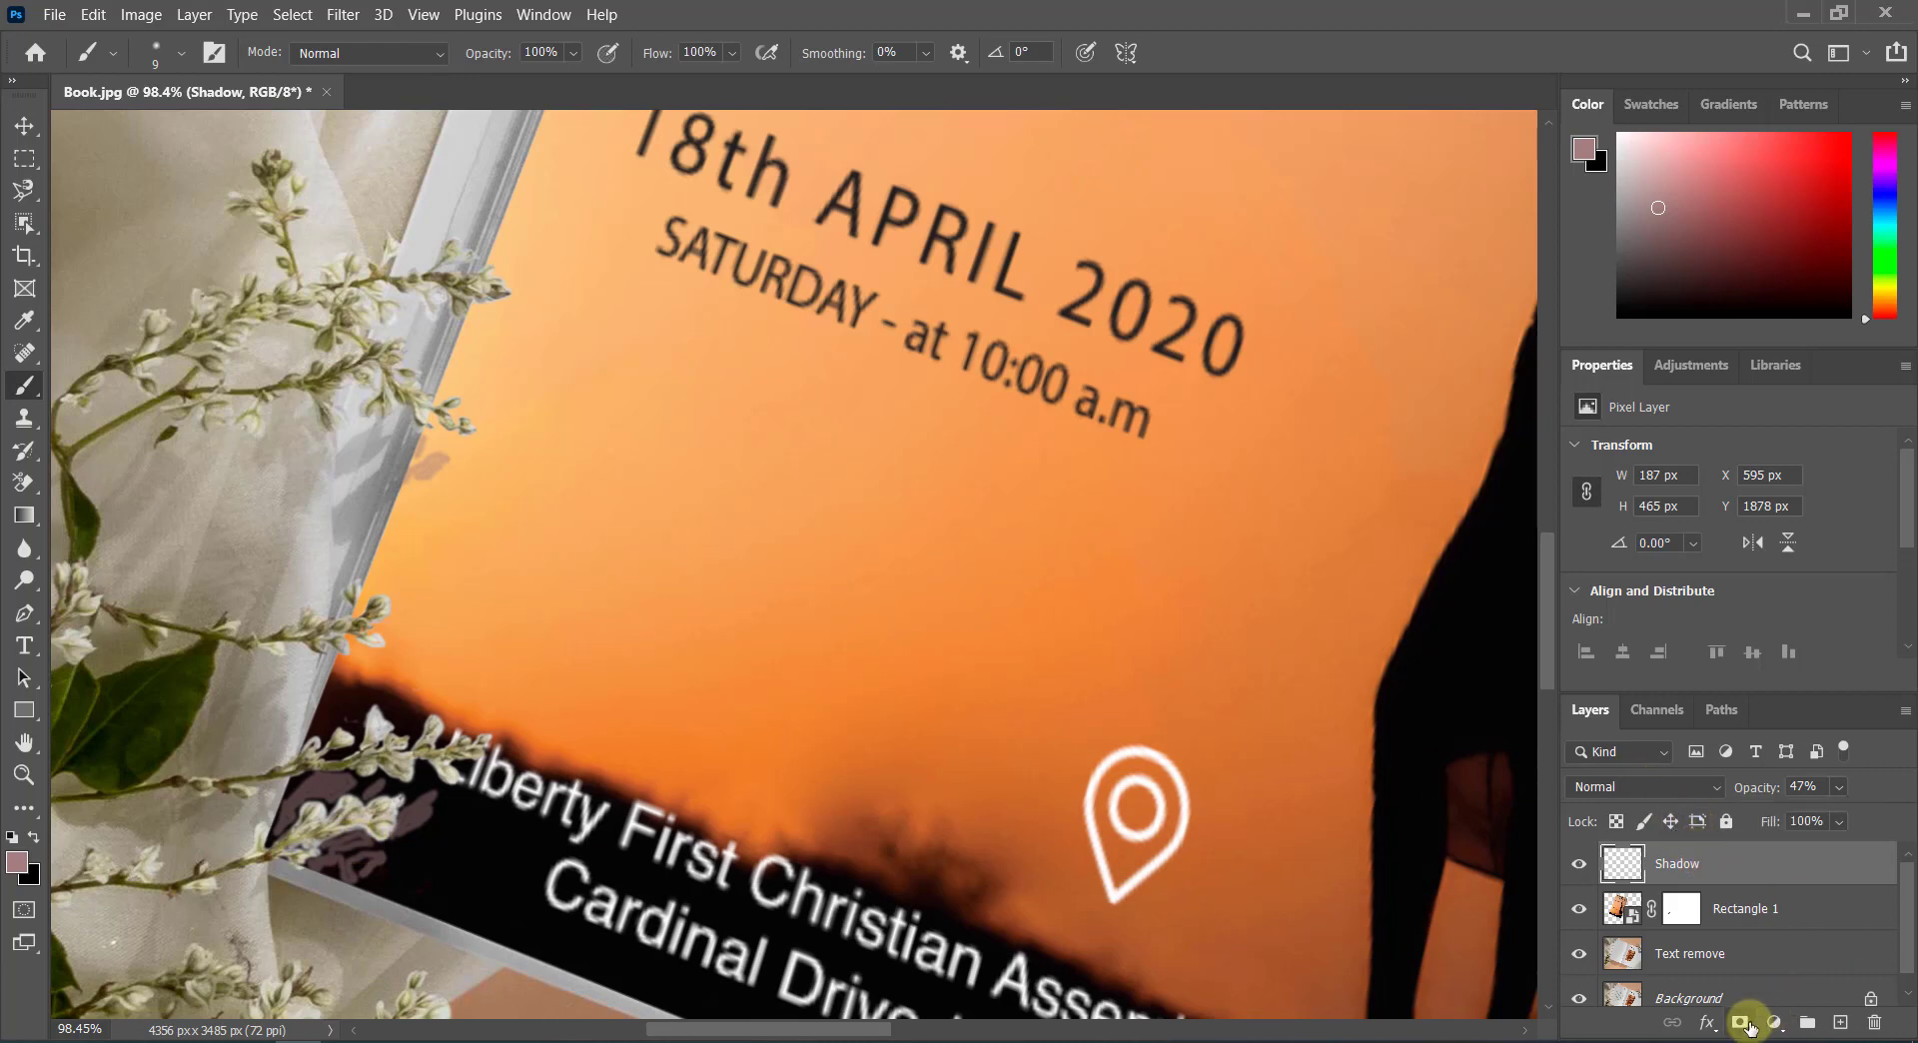
pyautogui.scroll(-1, 289, 806)
pyautogui.scroll(2, 289, 806)
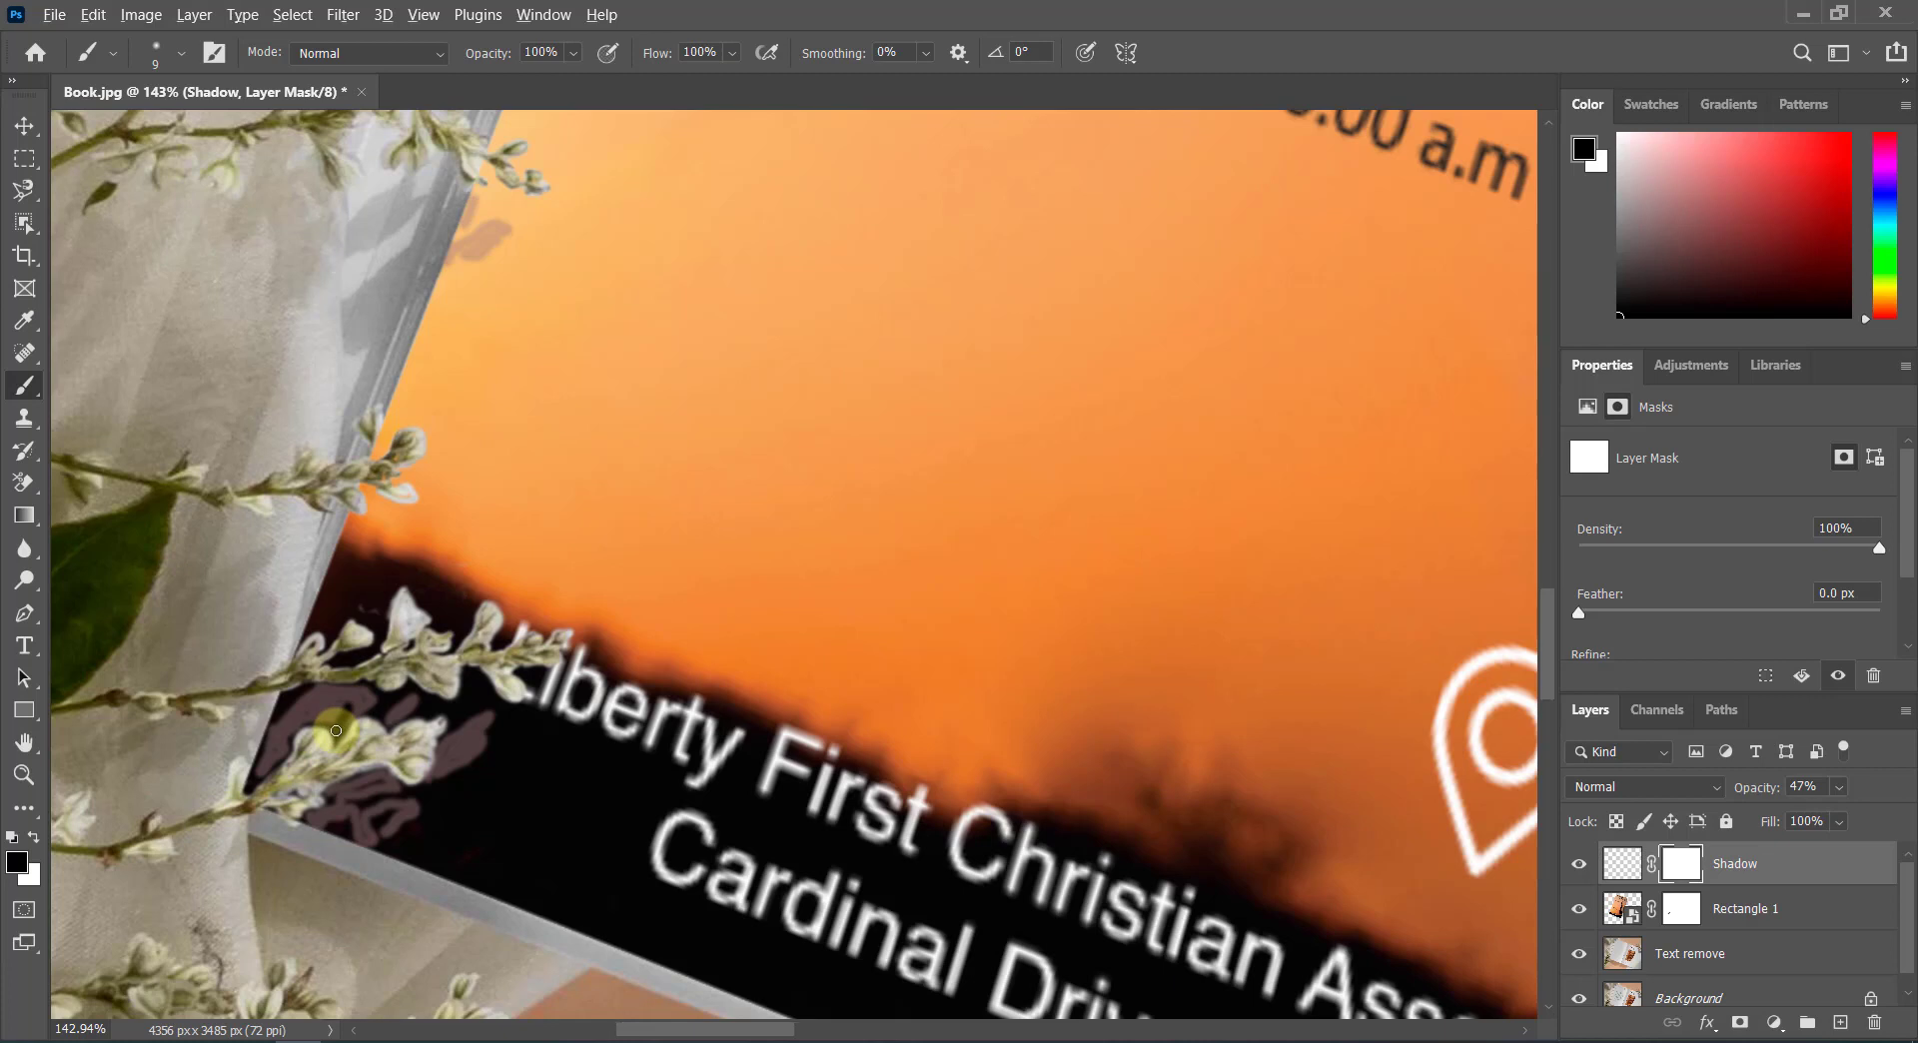
pyautogui.scroll(1, 335, 730)
pyautogui.press(']')
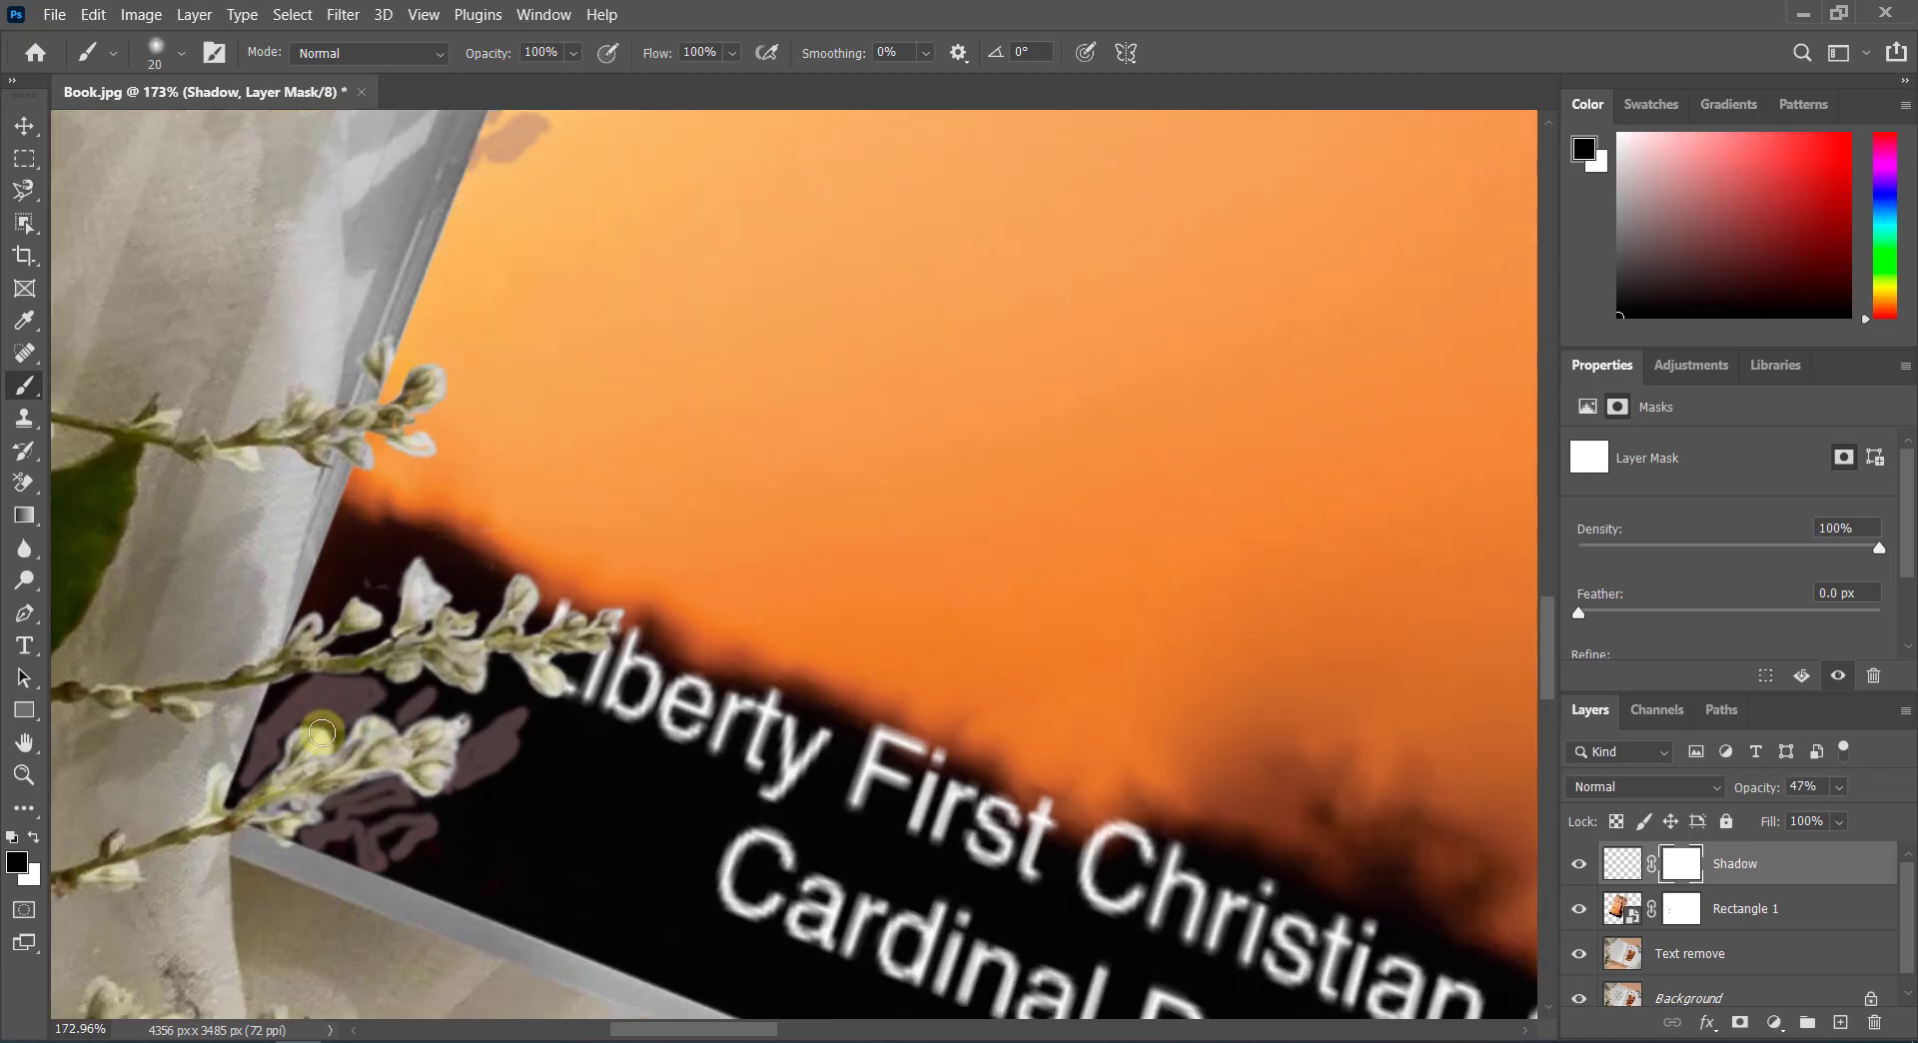
pyautogui.click(33, 836)
pyautogui.moveTo(255, 757); pyautogui.dragTo(318, 731)
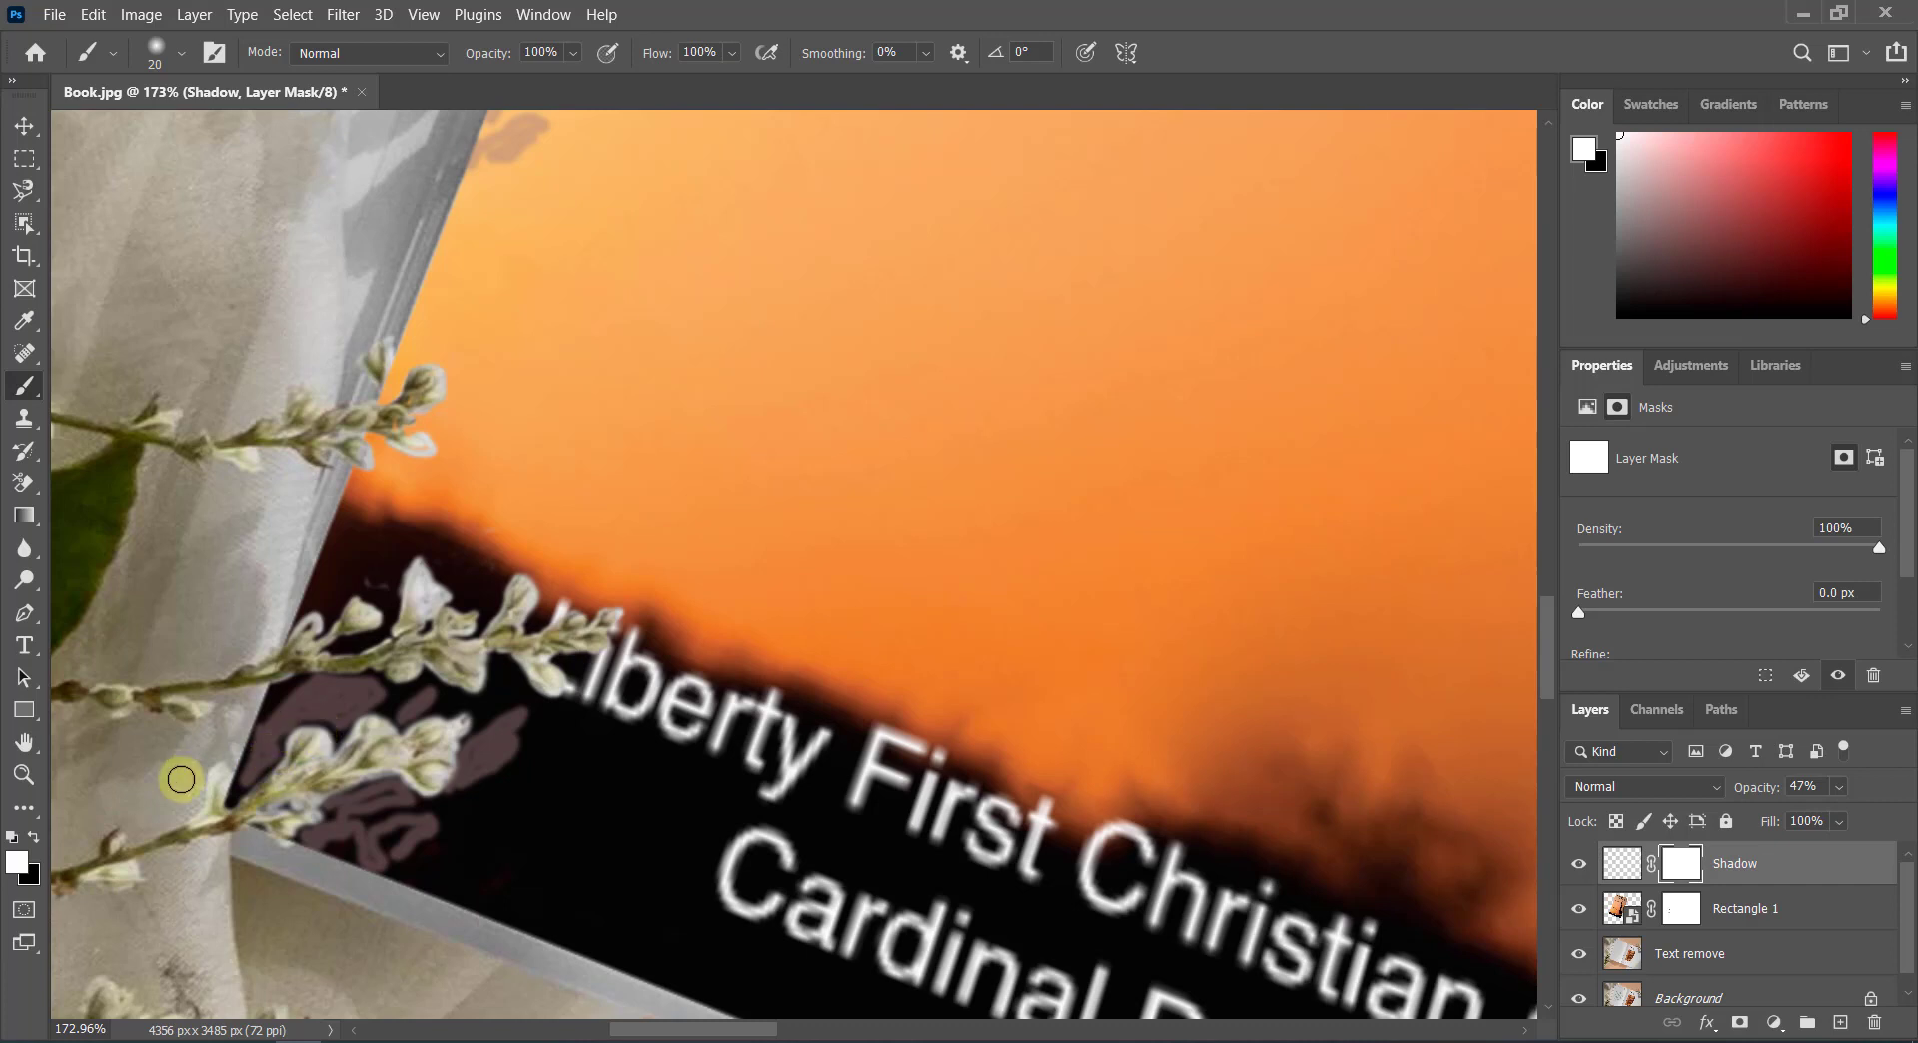
pyautogui.click(33, 836)
pyautogui.moveTo(265, 779)
pyautogui.mouseDown()
pyautogui.moveTo(363, 676)
pyautogui.moveTo(464, 756)
pyautogui.moveTo(280, 850)
pyautogui.moveTo(318, 819)
pyautogui.moveTo(385, 596)
pyautogui.moveTo(470, 574)
pyautogui.moveTo(360, 617)
pyautogui.moveTo(405, 758)
pyautogui.moveTo(428, 764)
pyautogui.moveTo(341, 783)
pyautogui.mouseUp()
# Step: Try masking part of the shadow near the page edge, then undo that stroke
pyautogui.scroll(1, 564, 876)
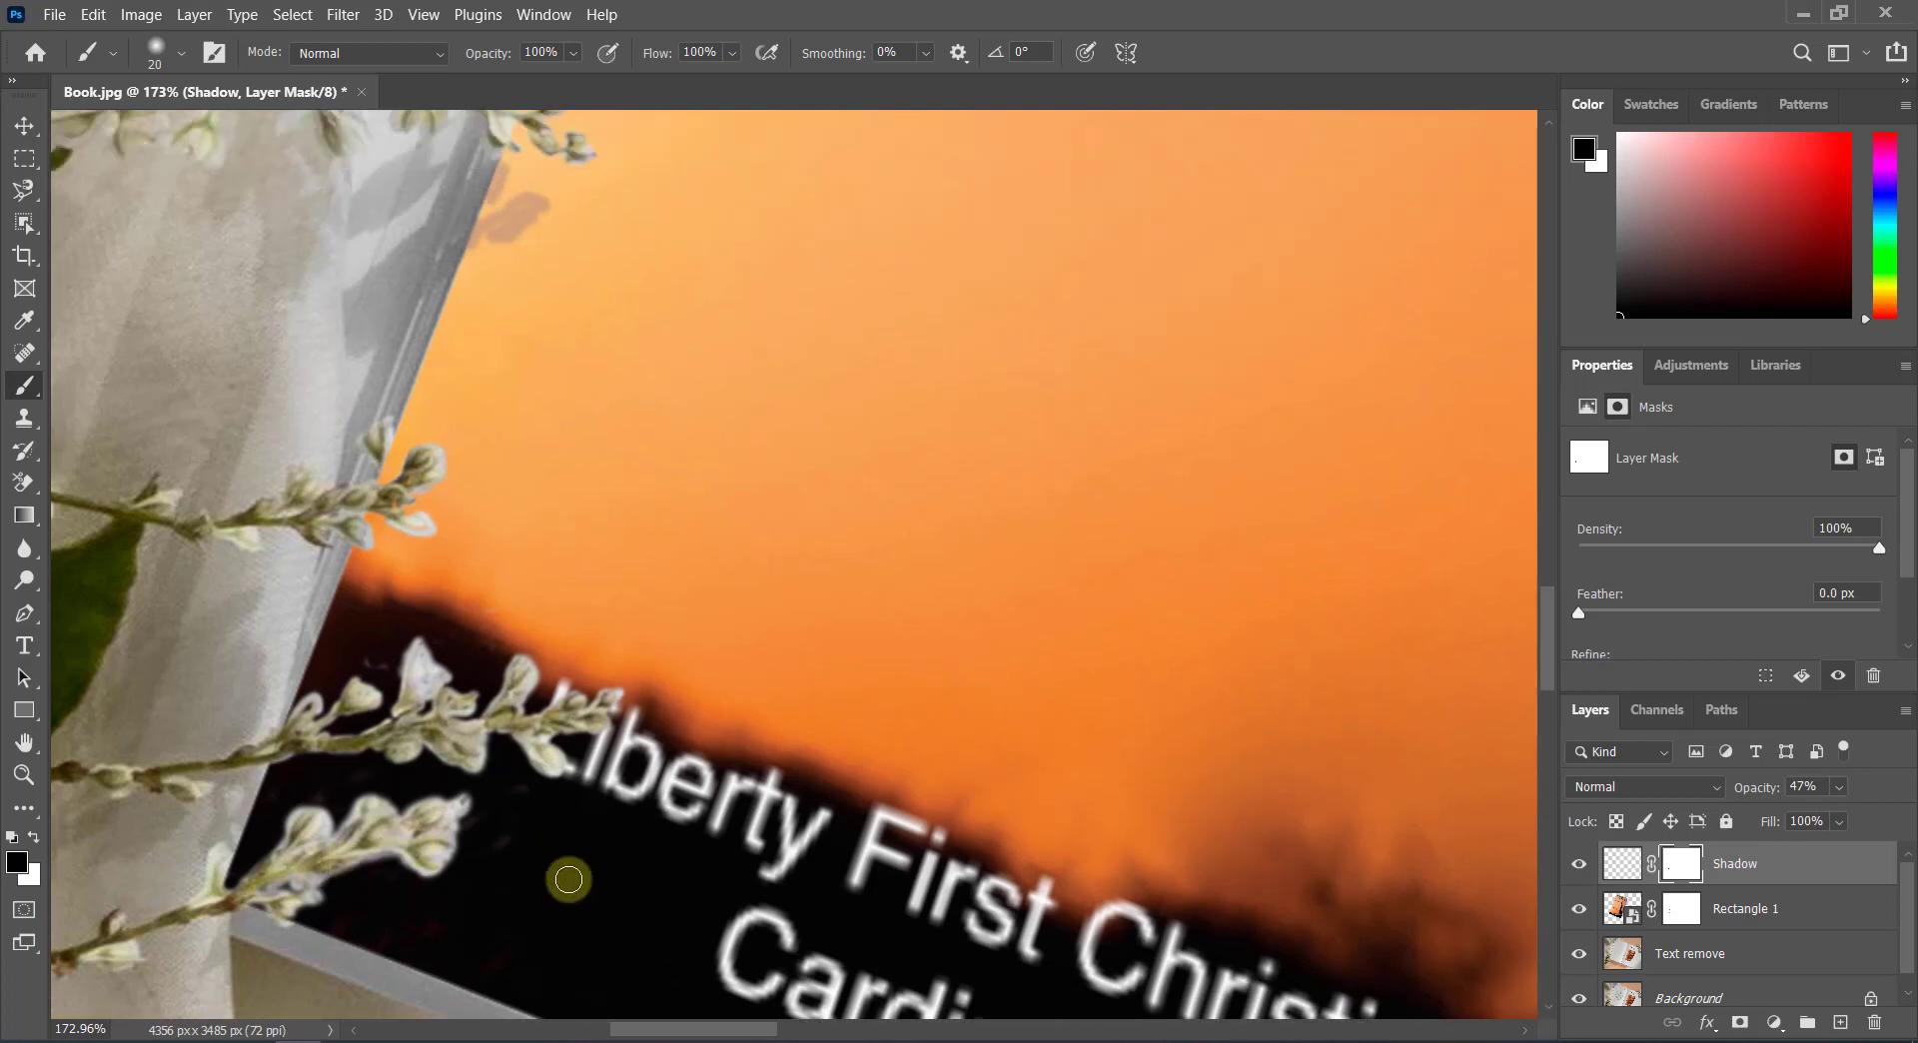
pyautogui.scroll(2, 555, 440)
pyautogui.scroll(1, 555, 439)
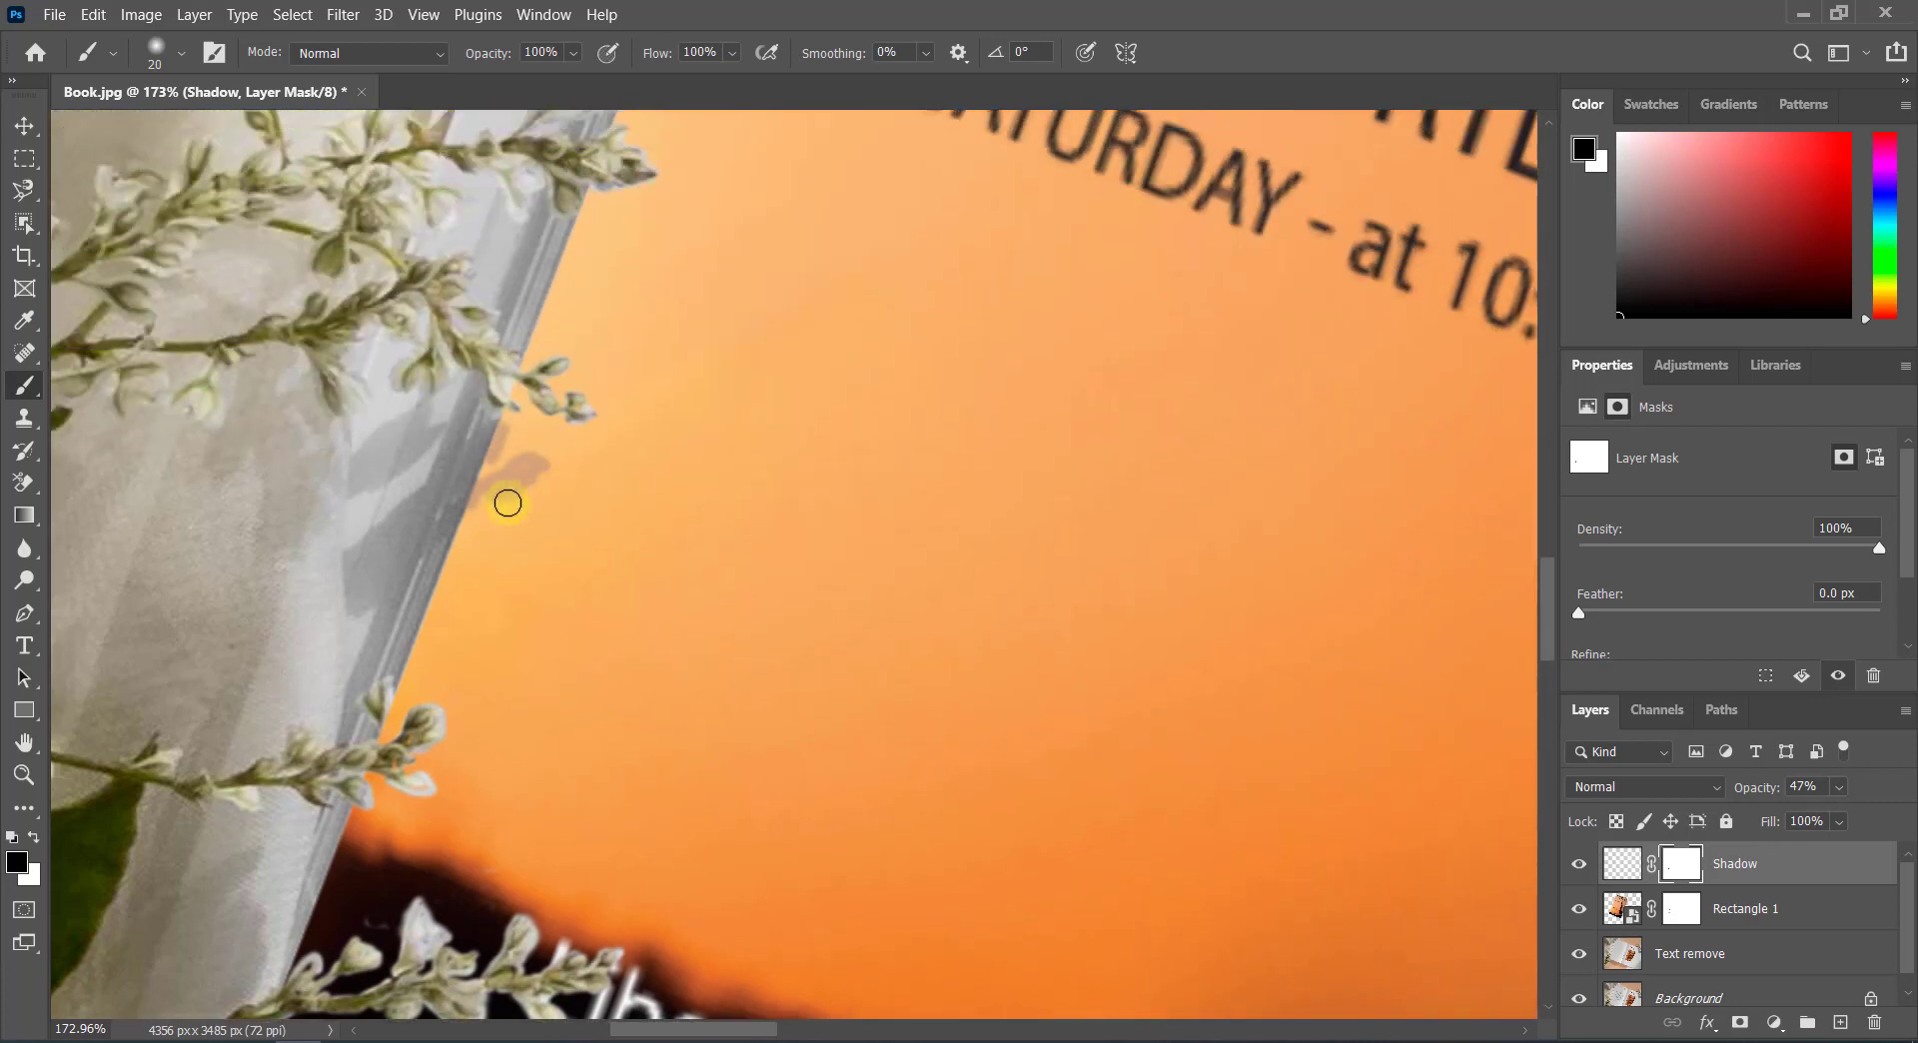
pyautogui.scroll(2, 525, 500)
pyautogui.scroll(1, 504, 496)
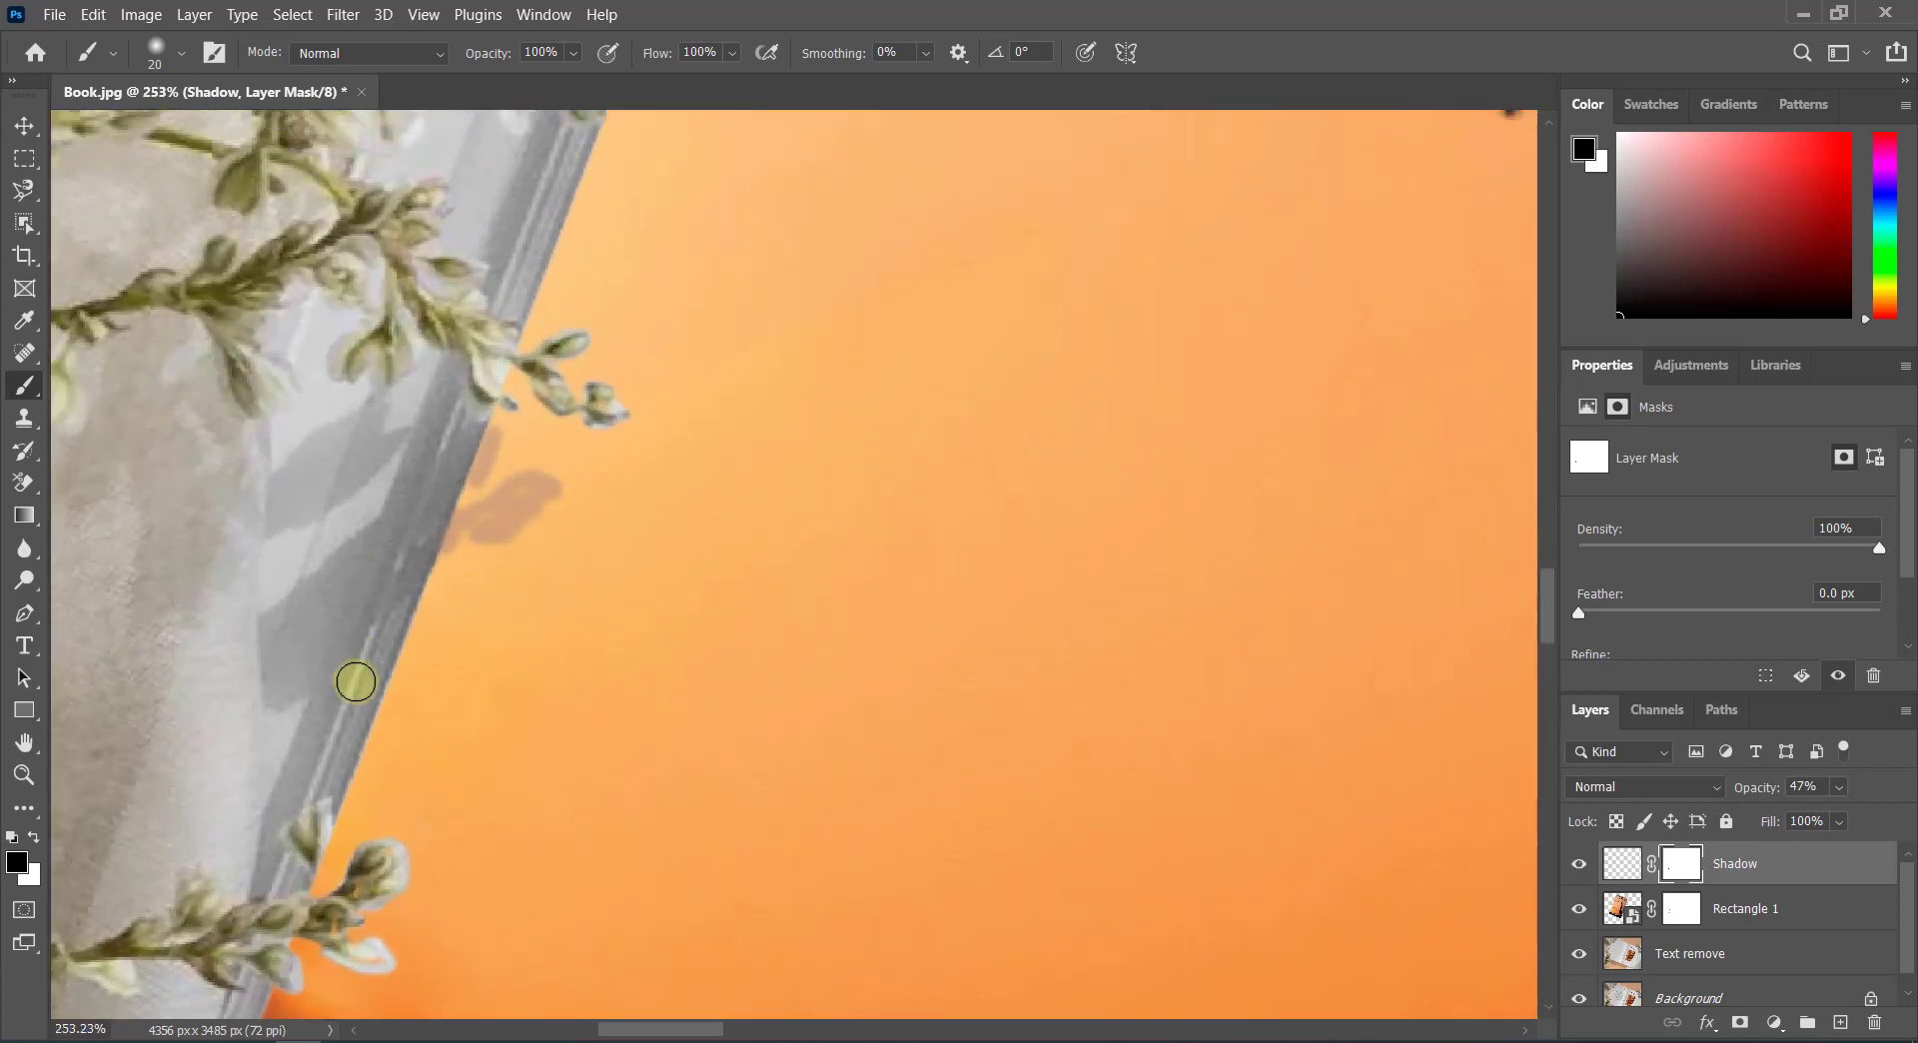
pyautogui.click(34, 837)
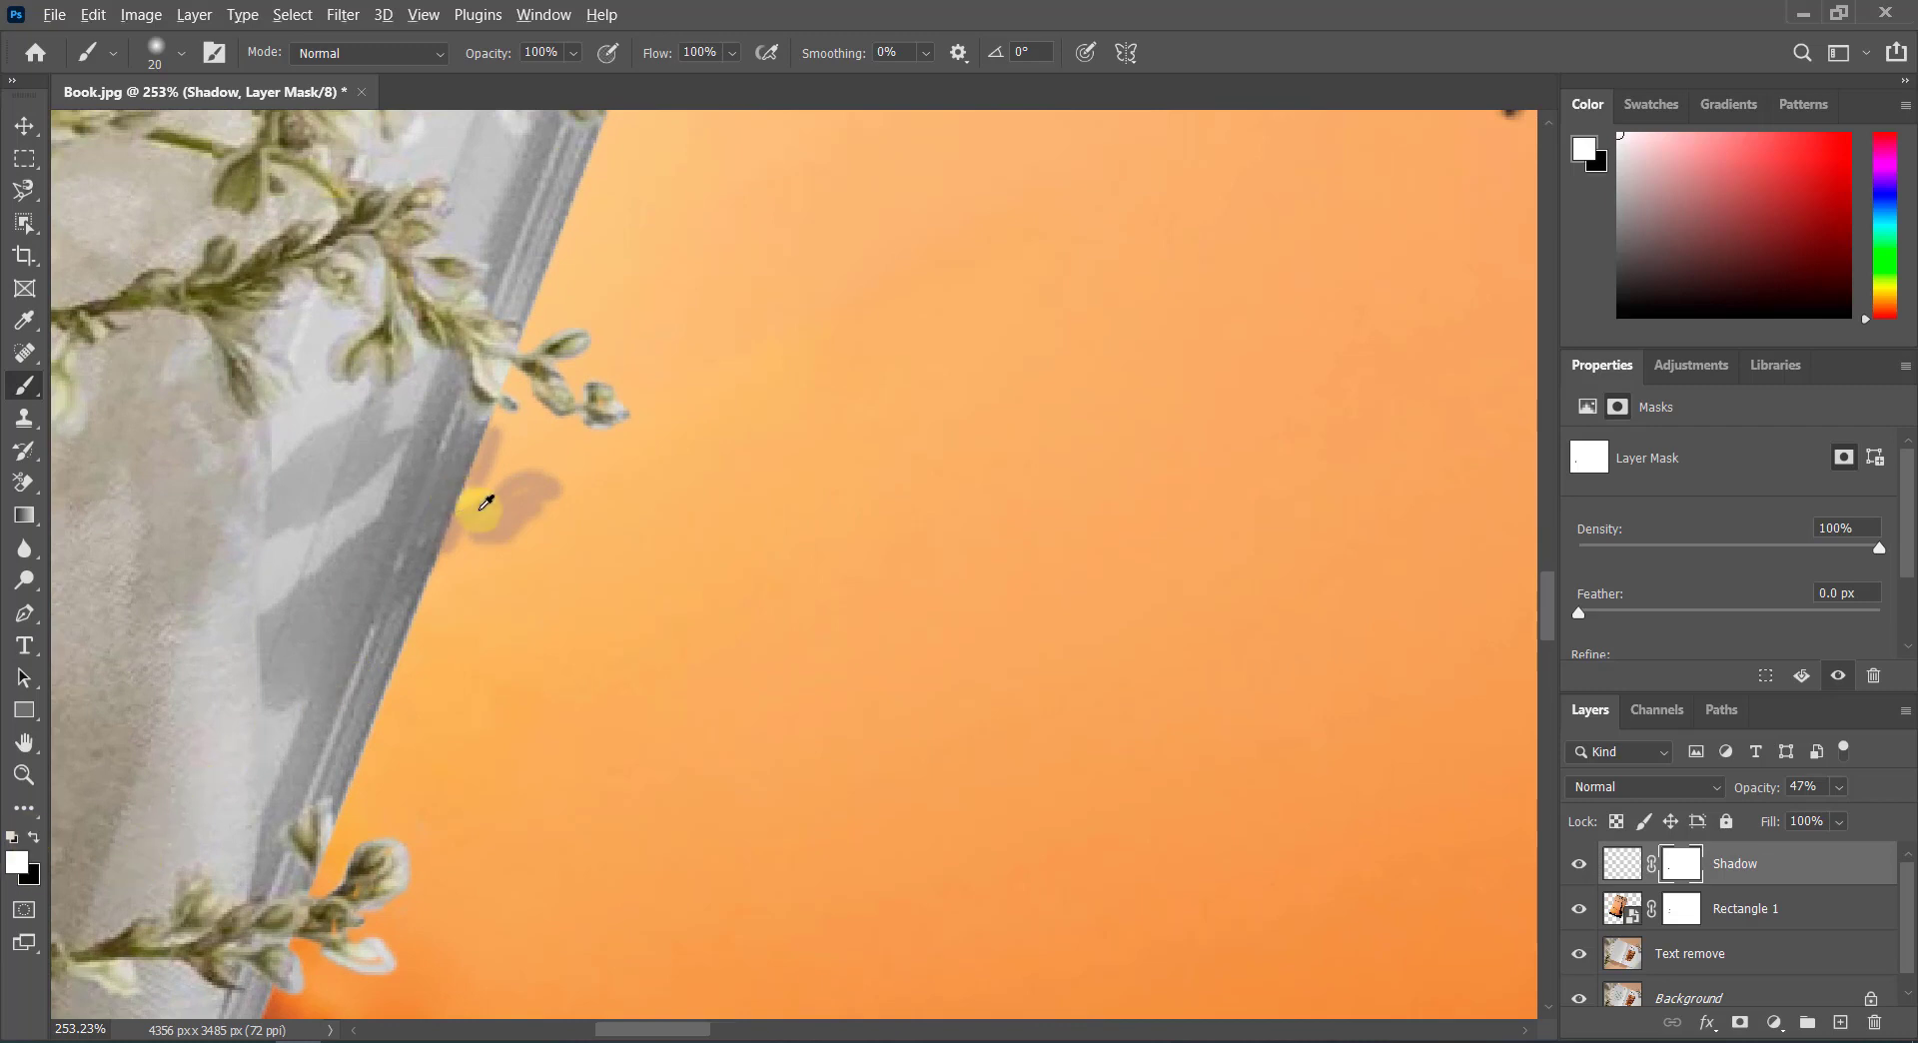
pyautogui.scroll(2, 479, 501)
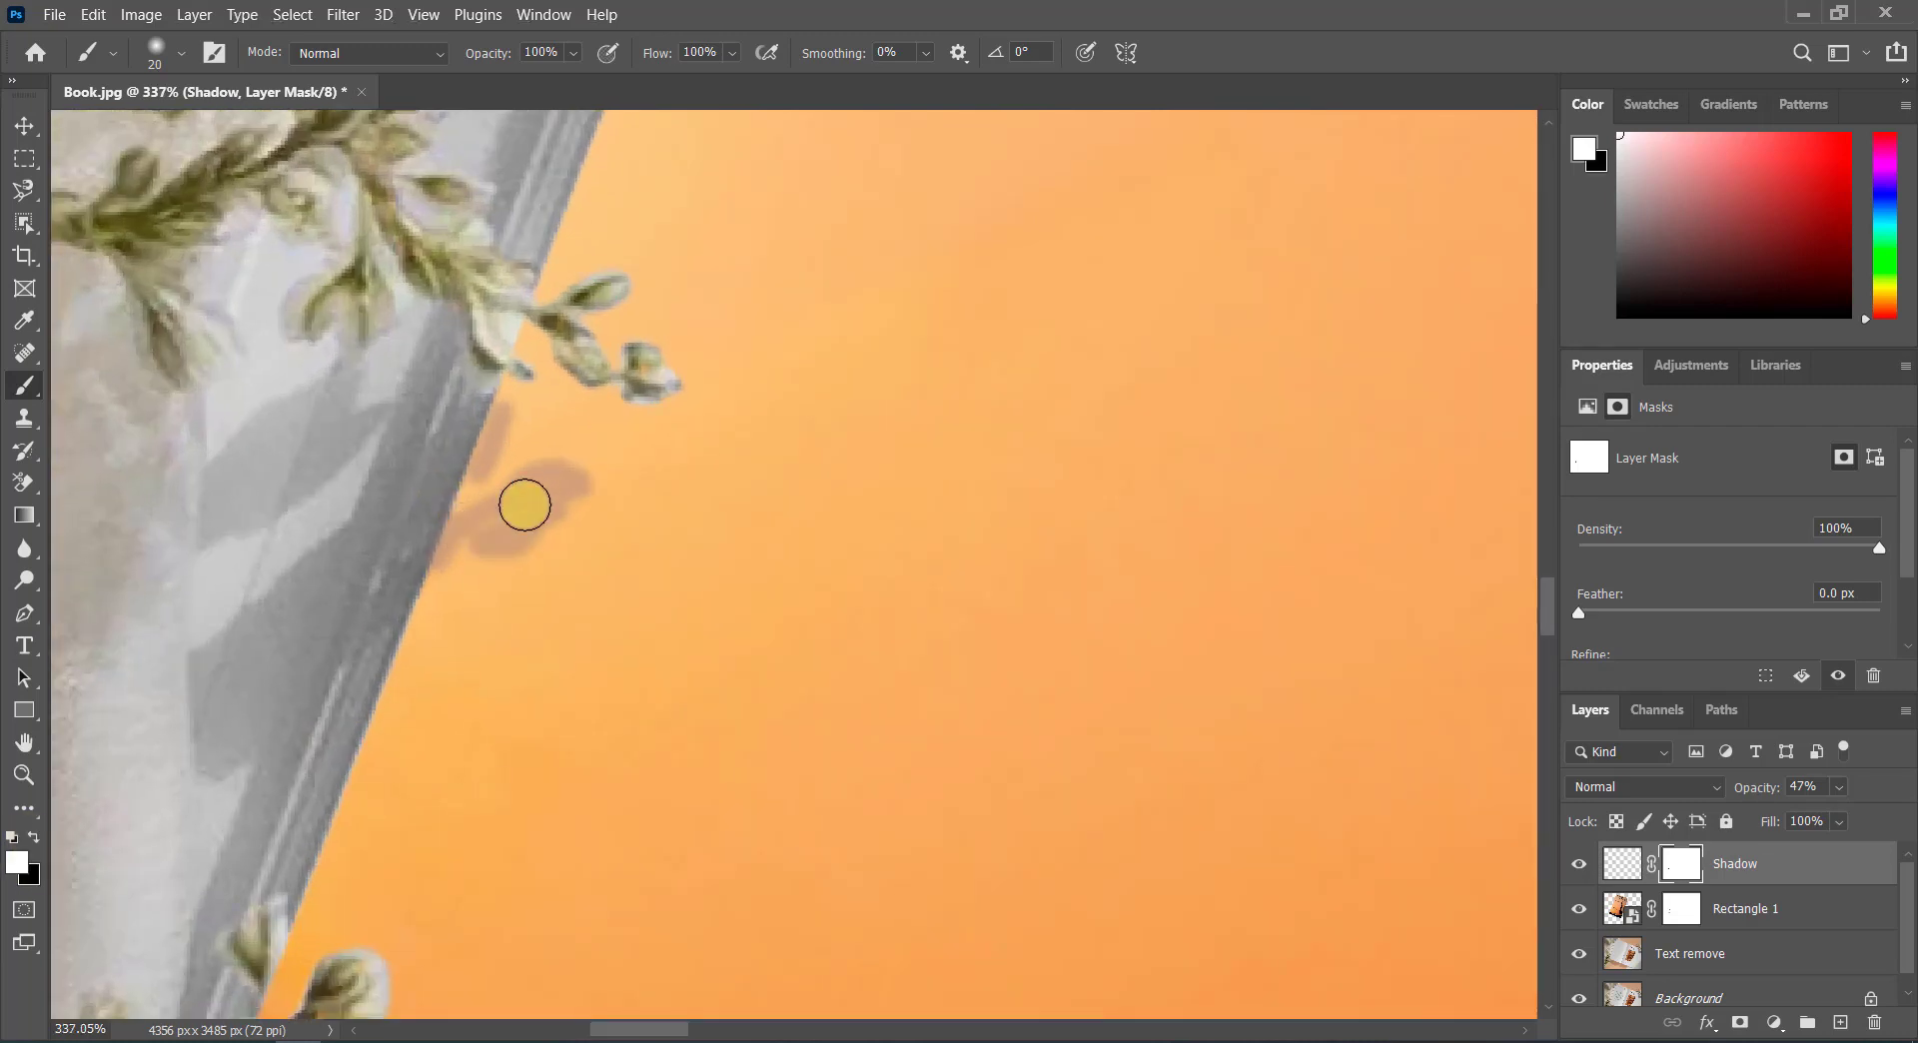
pyautogui.scroll(1, 525, 504)
pyautogui.scroll(1, 518, 499)
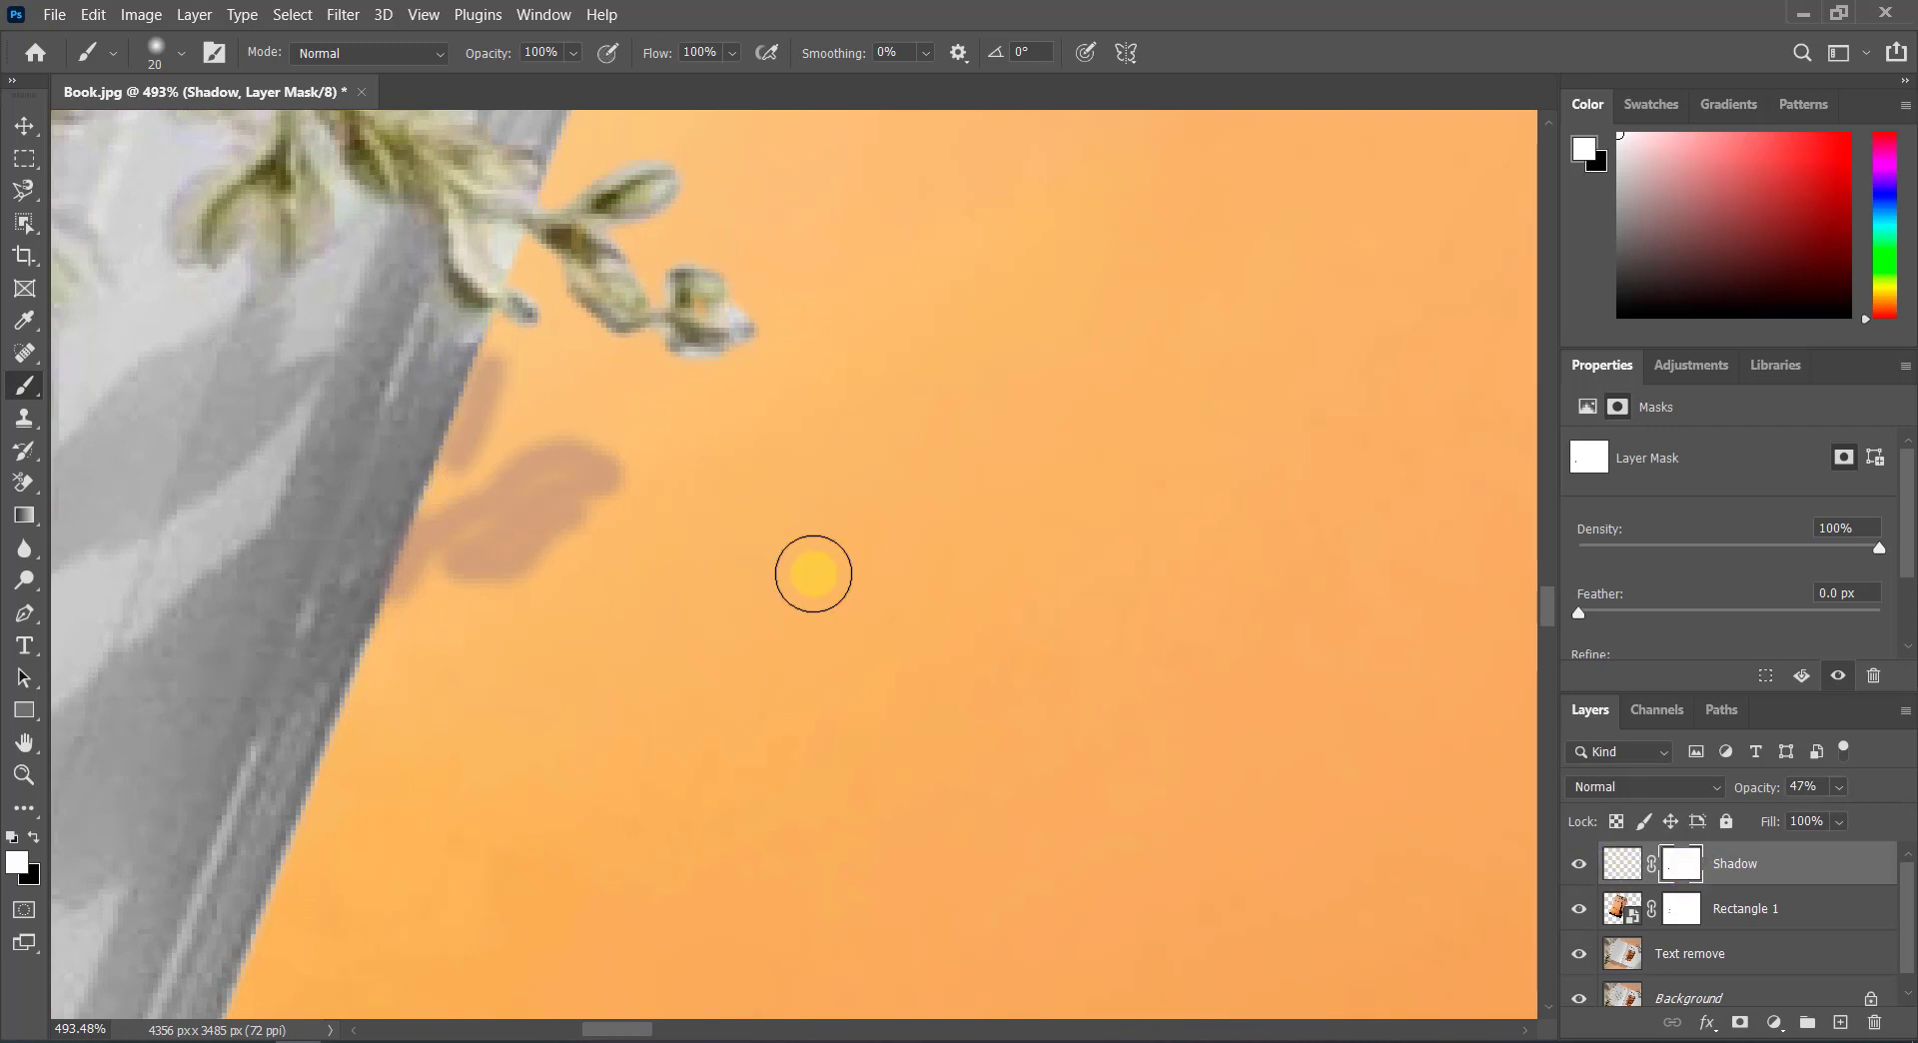
pyautogui.click(583, 398)
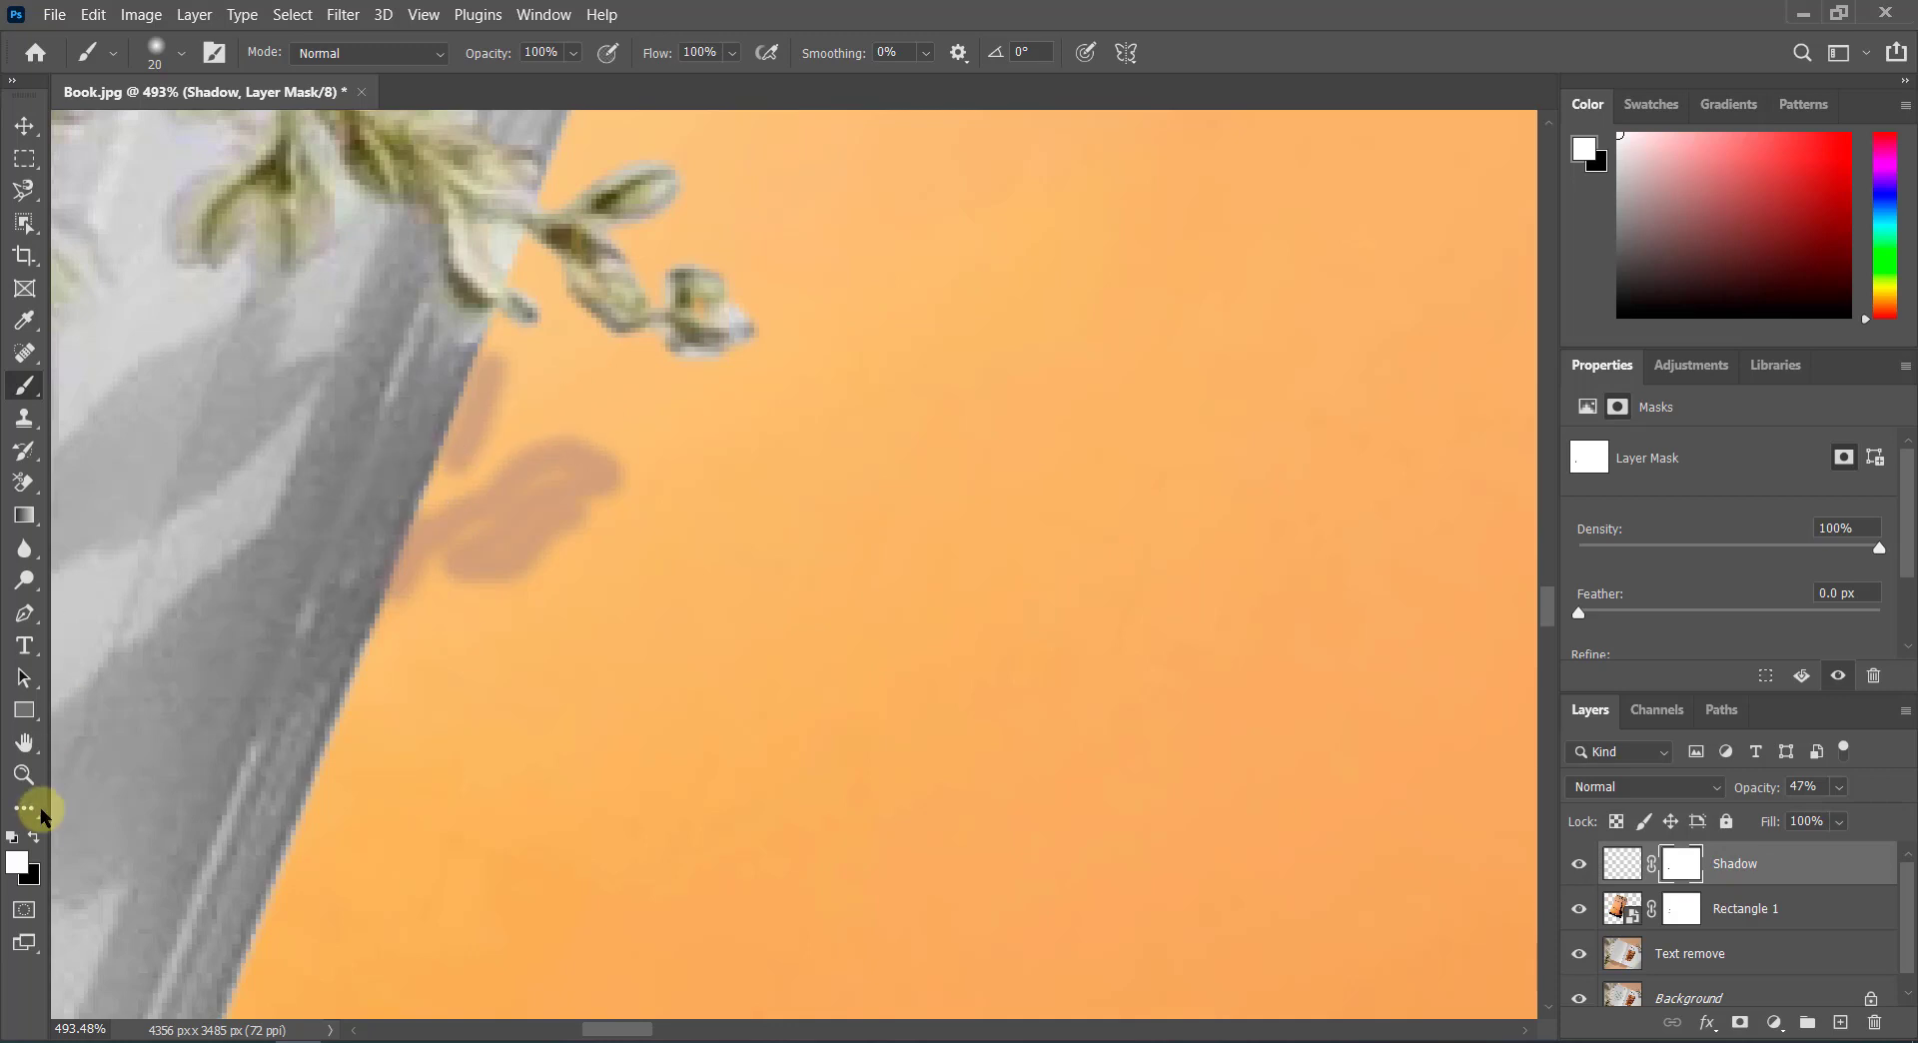
pyautogui.click(33, 840)
pyautogui.moveTo(518, 522); pyautogui.dragTo(514, 562)
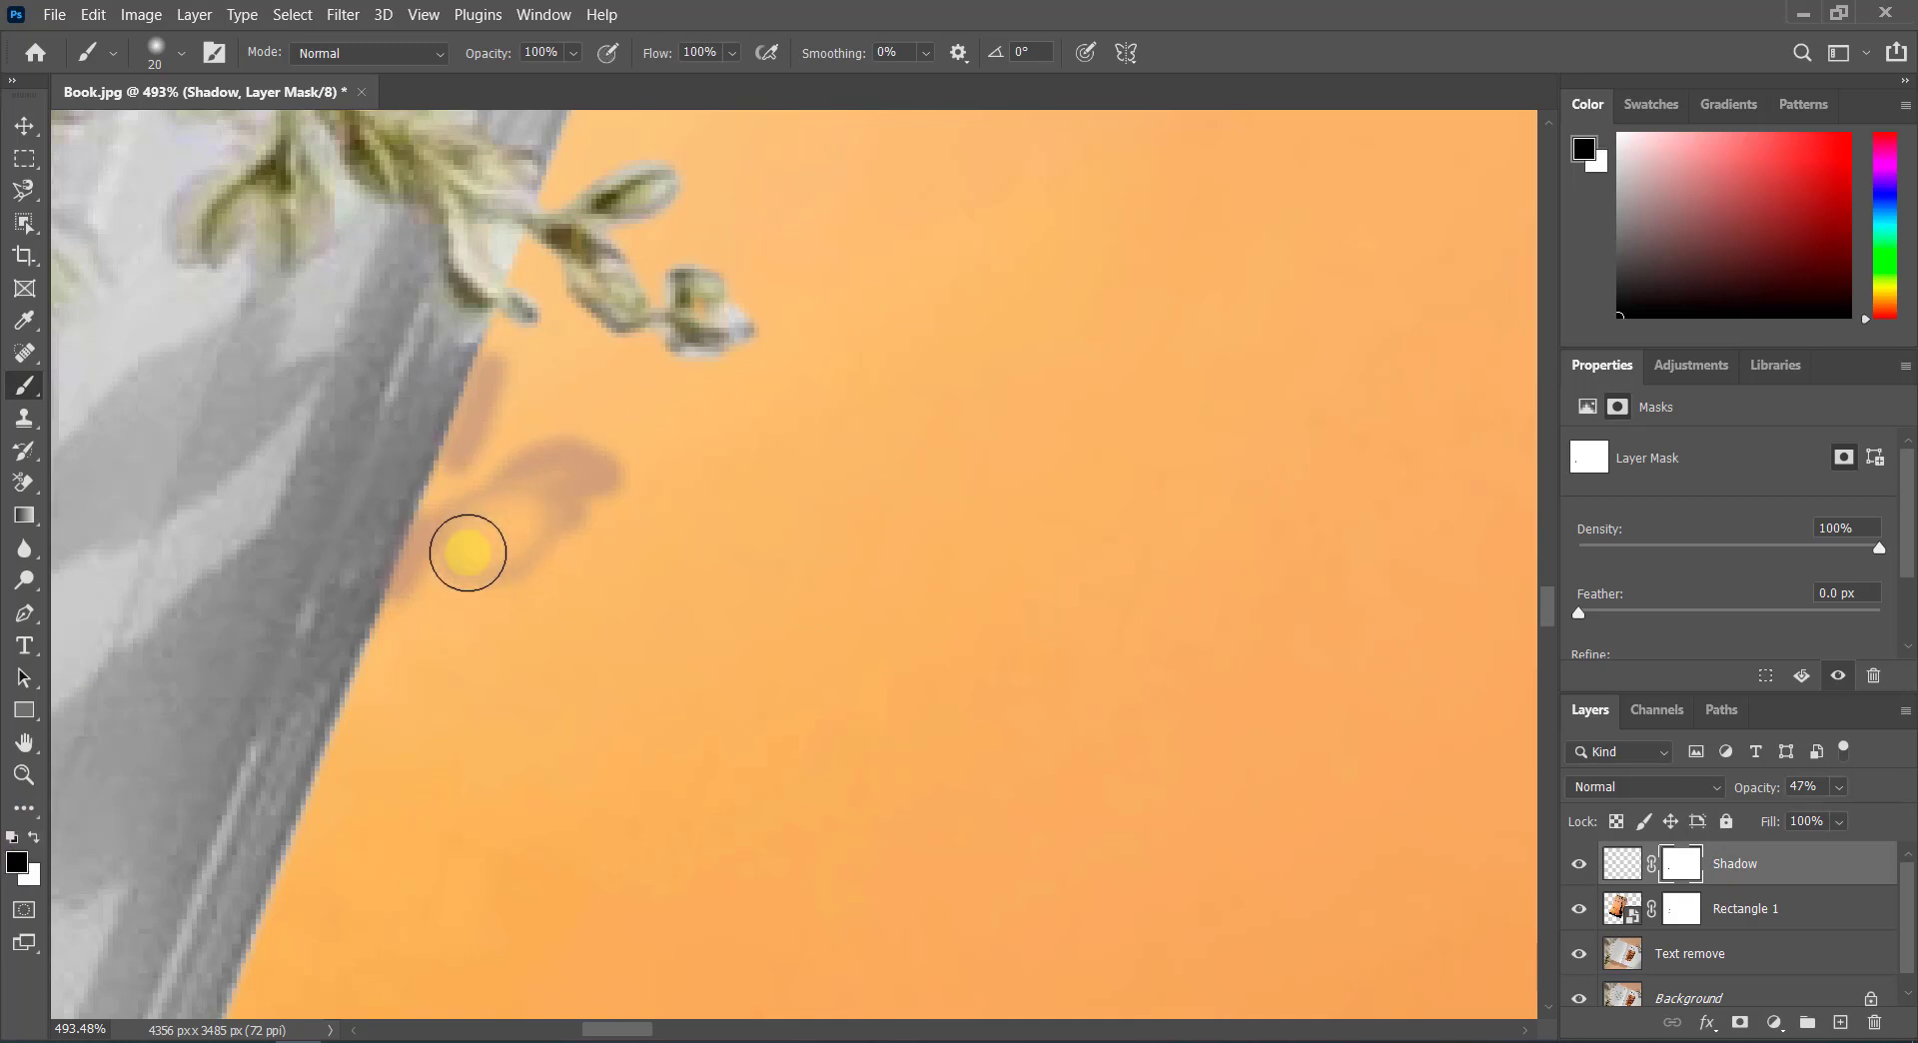
pyautogui.hotkey('ctrl', 'z')
pyautogui.scroll(-3, 549, 553)
pyautogui.scroll(-2, 547, 576)
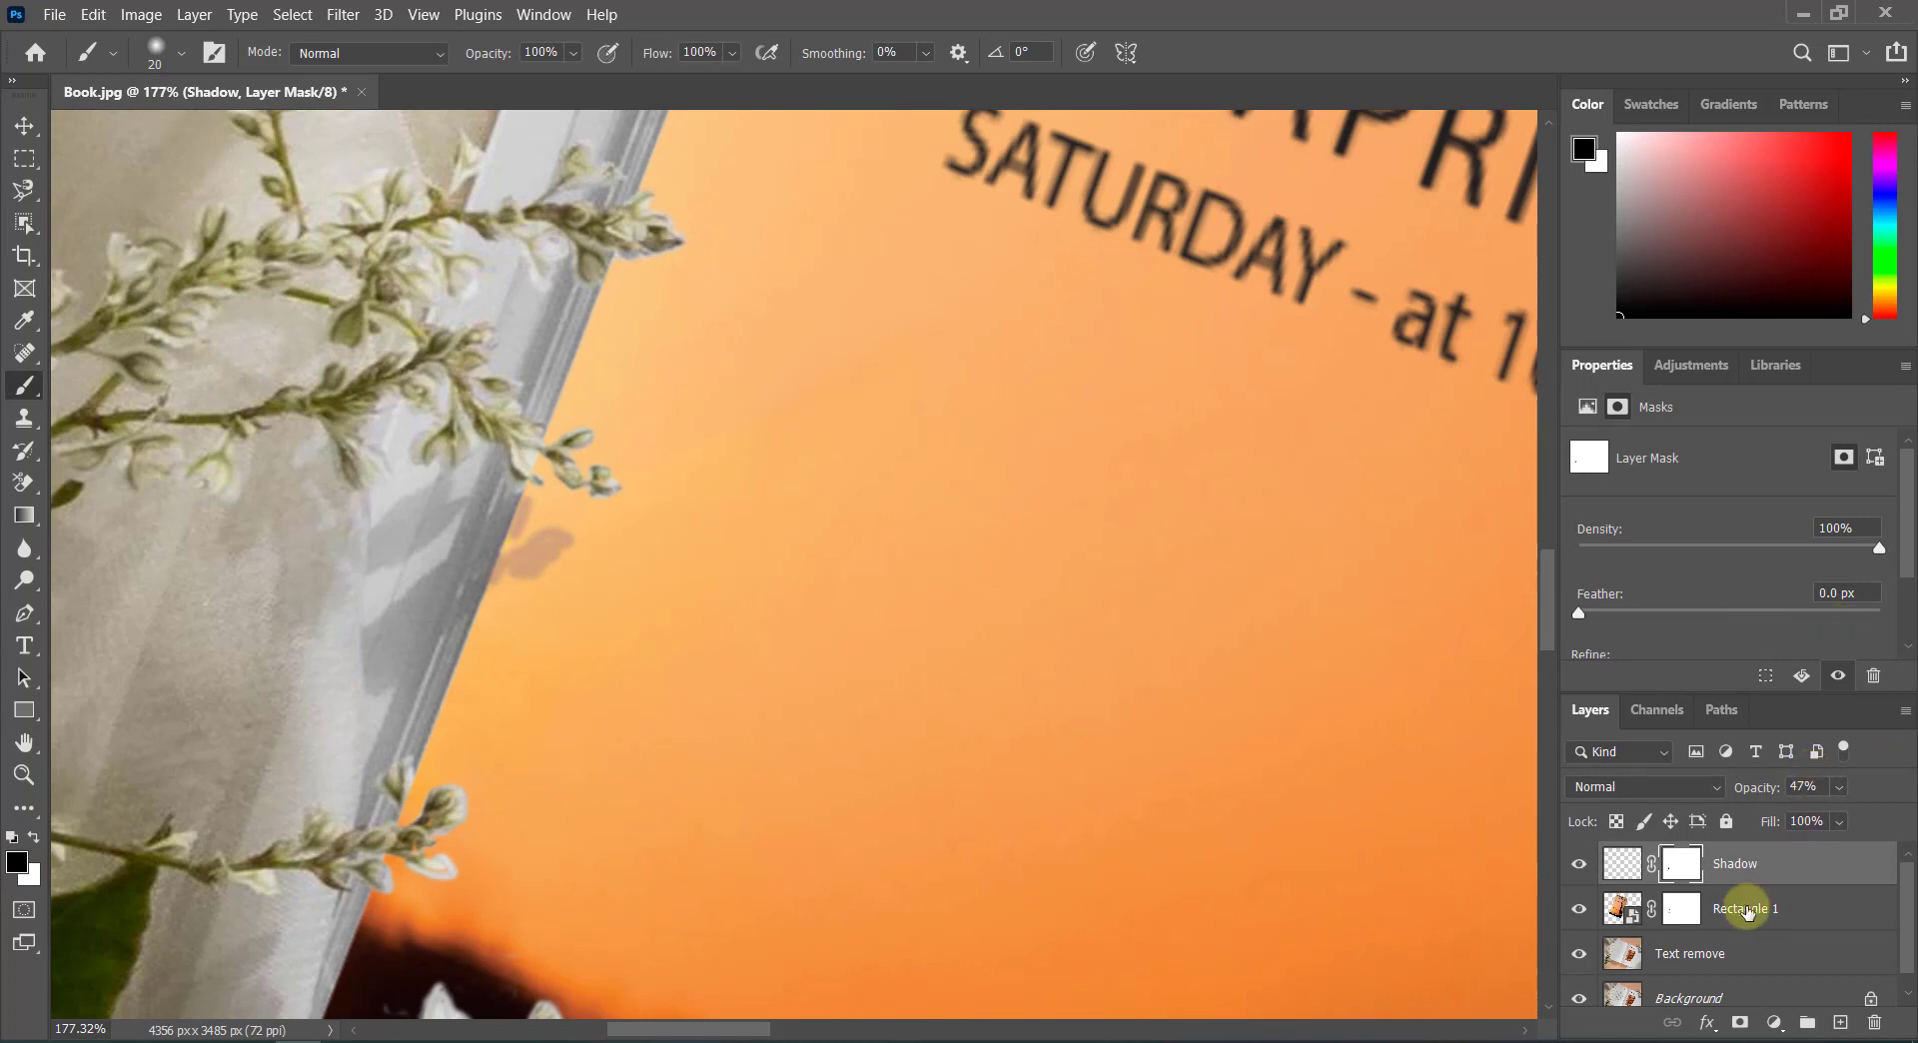
# Step: Sample the mauve shadow colour and paint extra shadow beside the flyer's left edge
pyautogui.click(1755, 870)
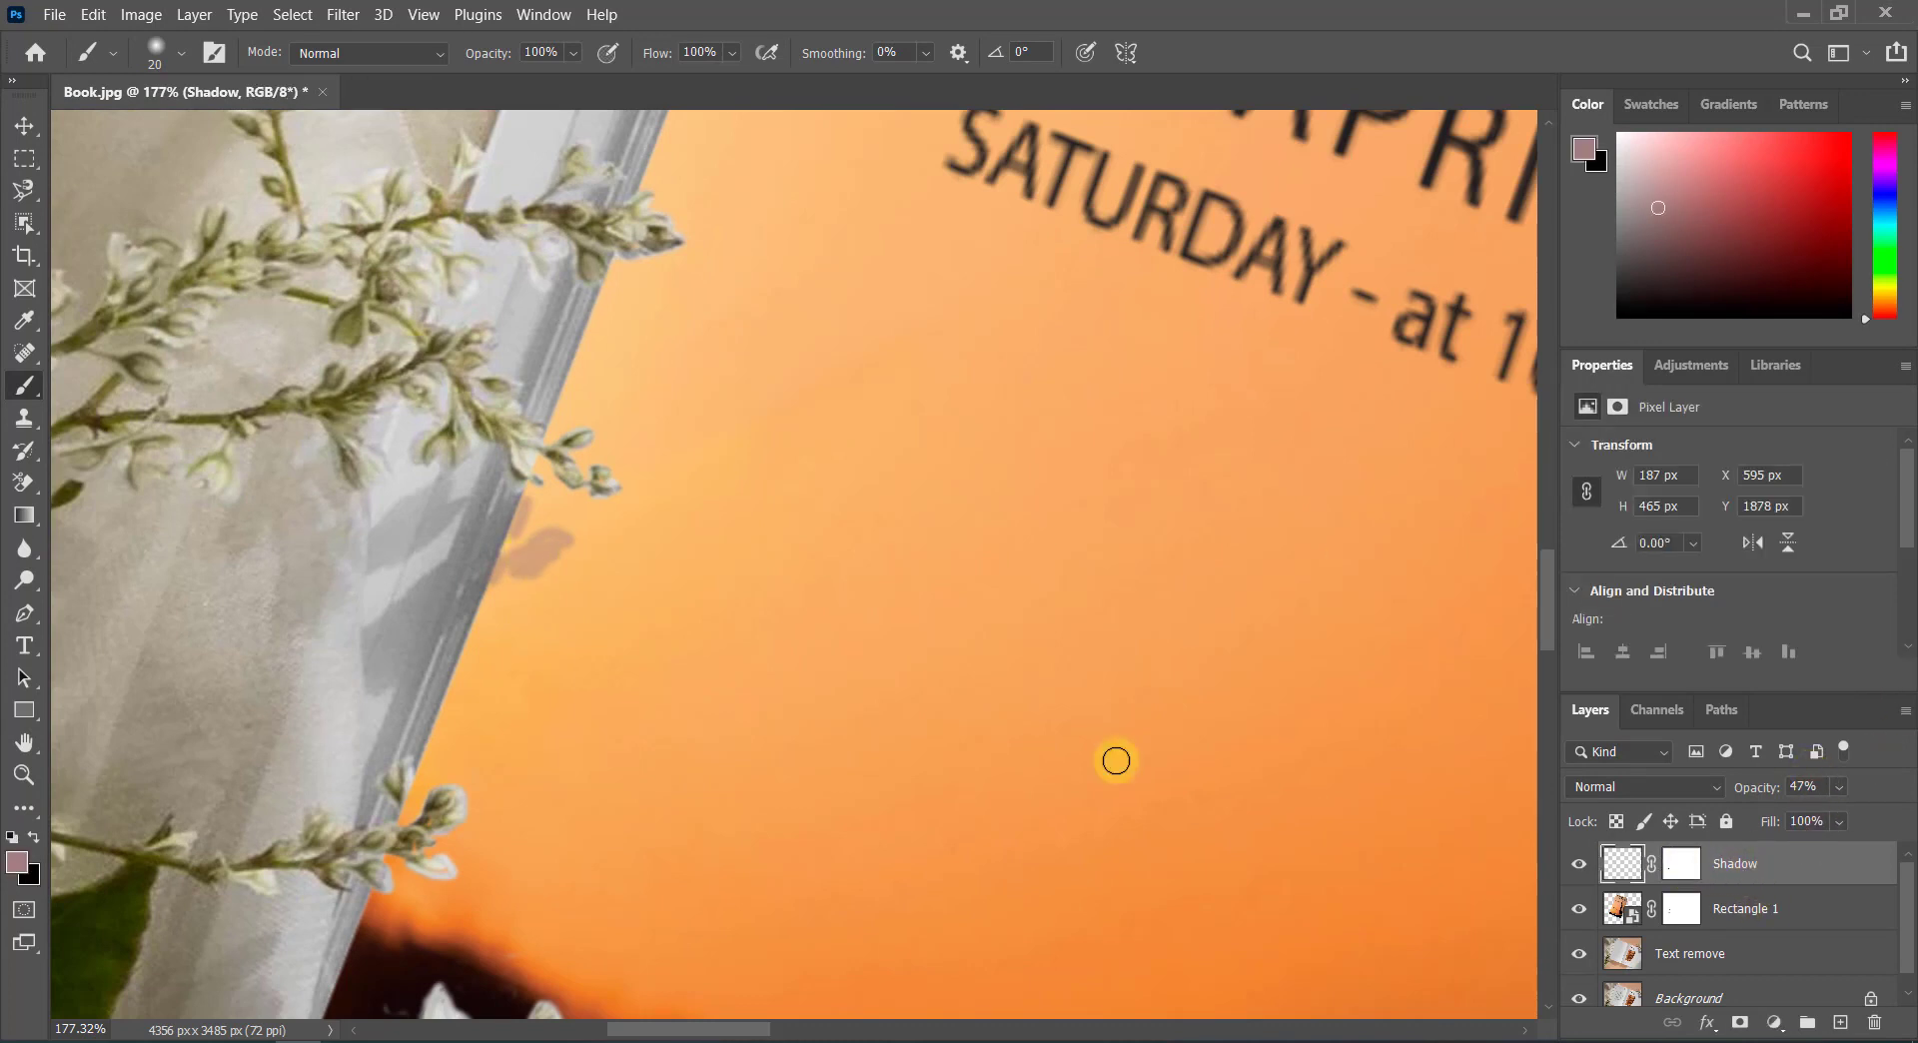
pyautogui.keyDown('alt'); pyautogui.click(508, 550); pyautogui.keyUp('alt')
pyautogui.moveTo(509, 550); pyautogui.dragTo(530, 535)
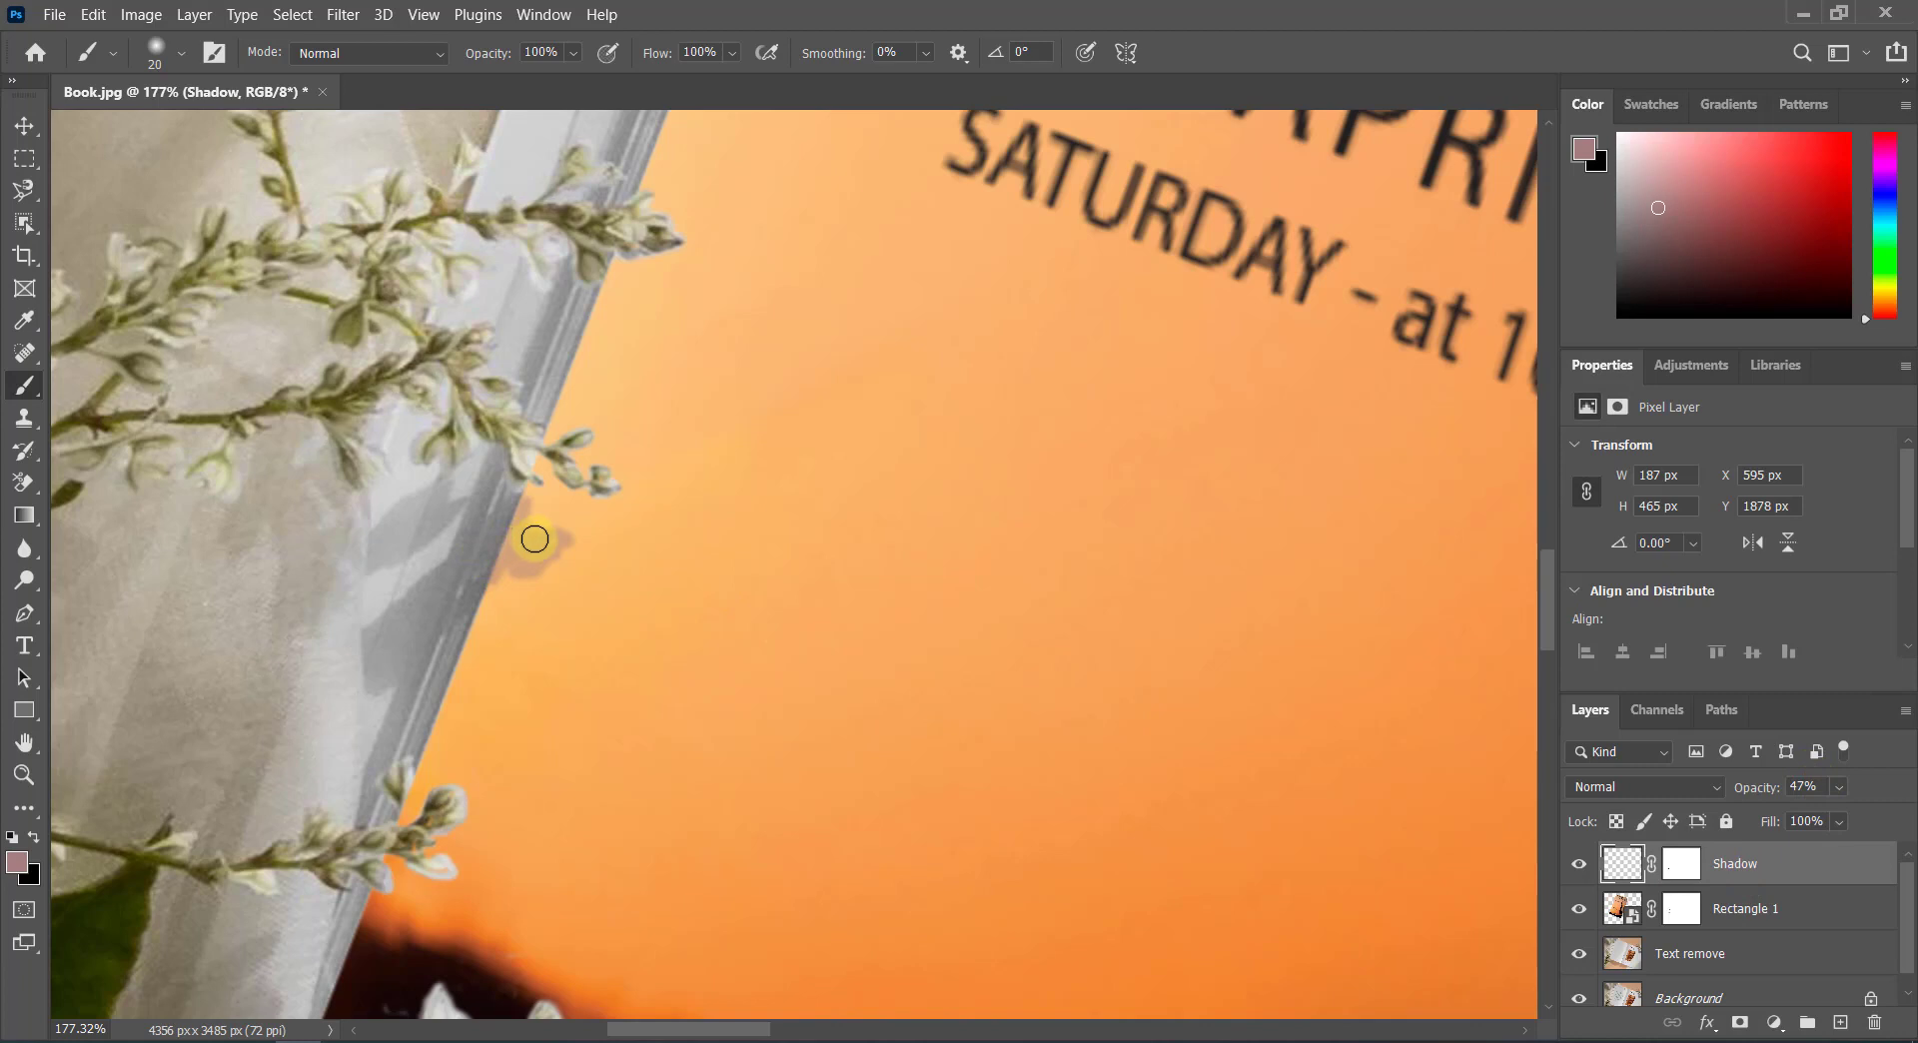
pyautogui.scroll(3, 534, 539)
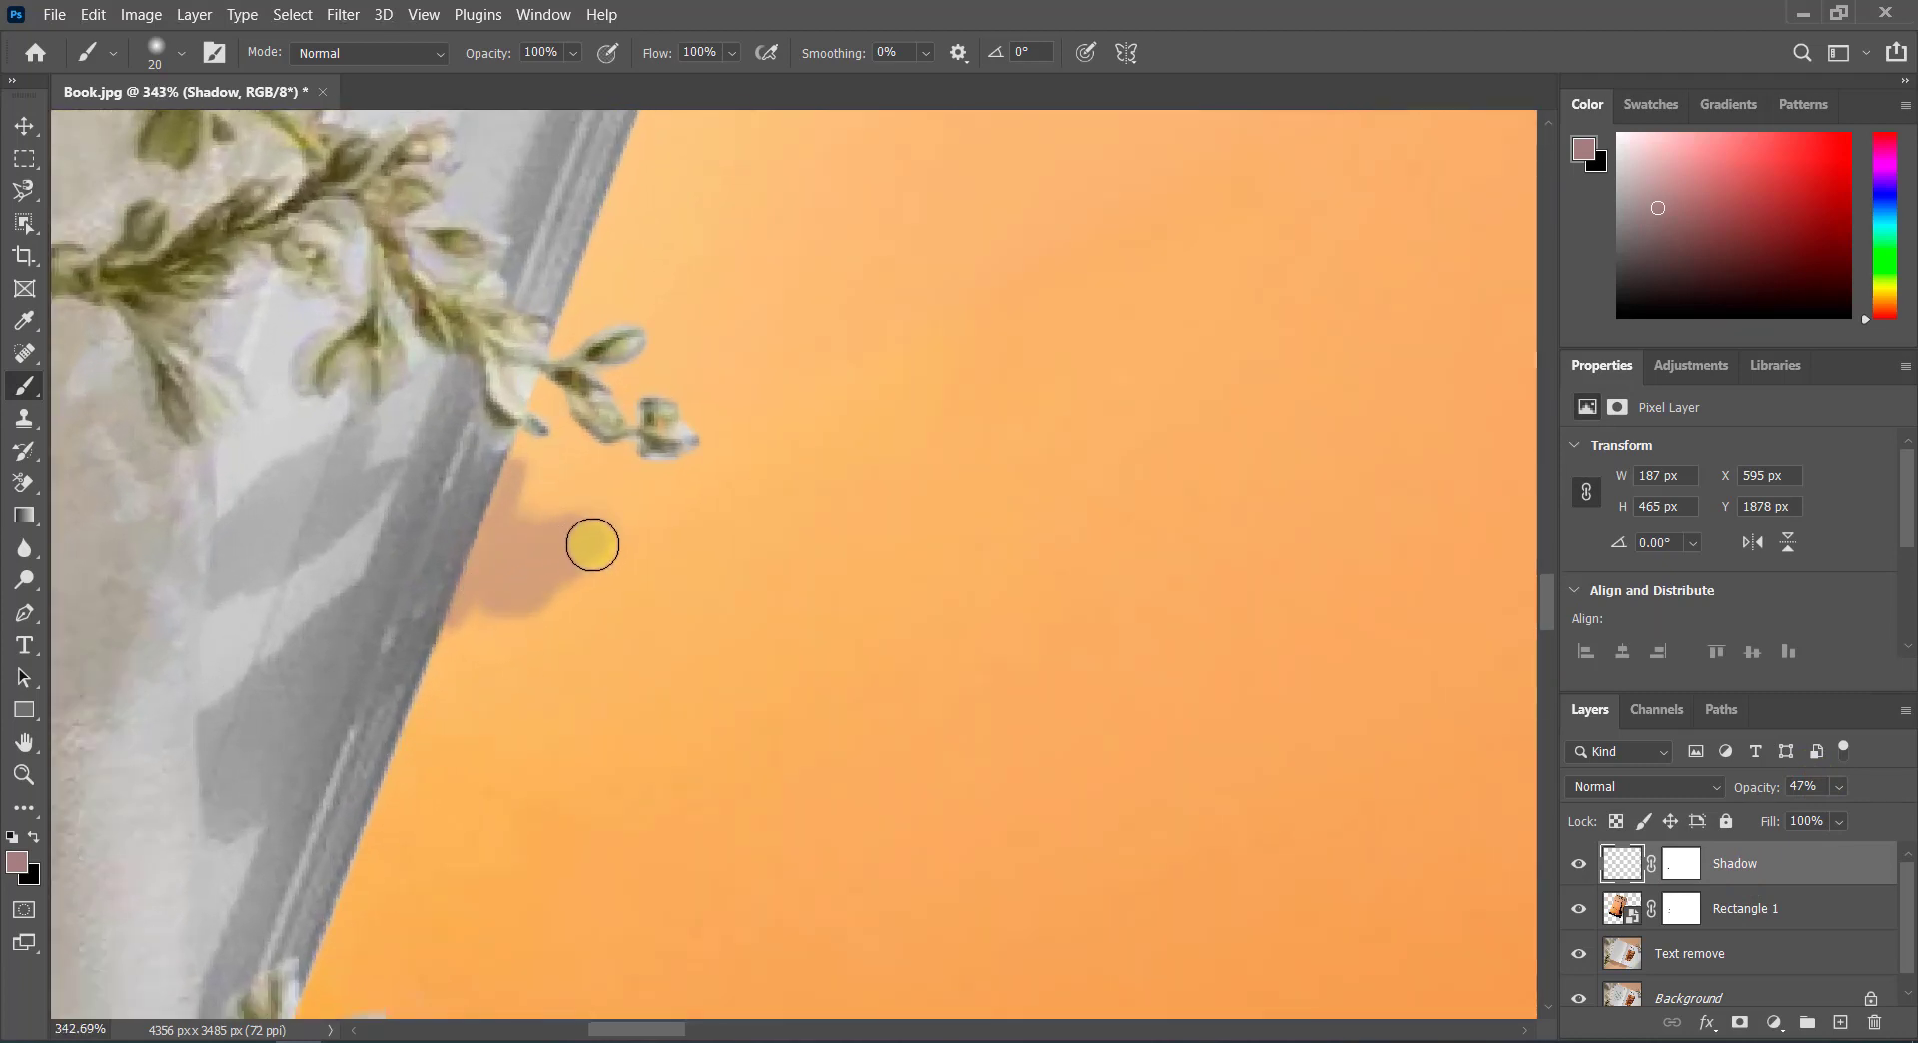
pyautogui.moveTo(592, 544)
pyautogui.mouseDown()
pyautogui.moveTo(455, 590)
pyautogui.moveTo(536, 526)
pyautogui.mouseUp()
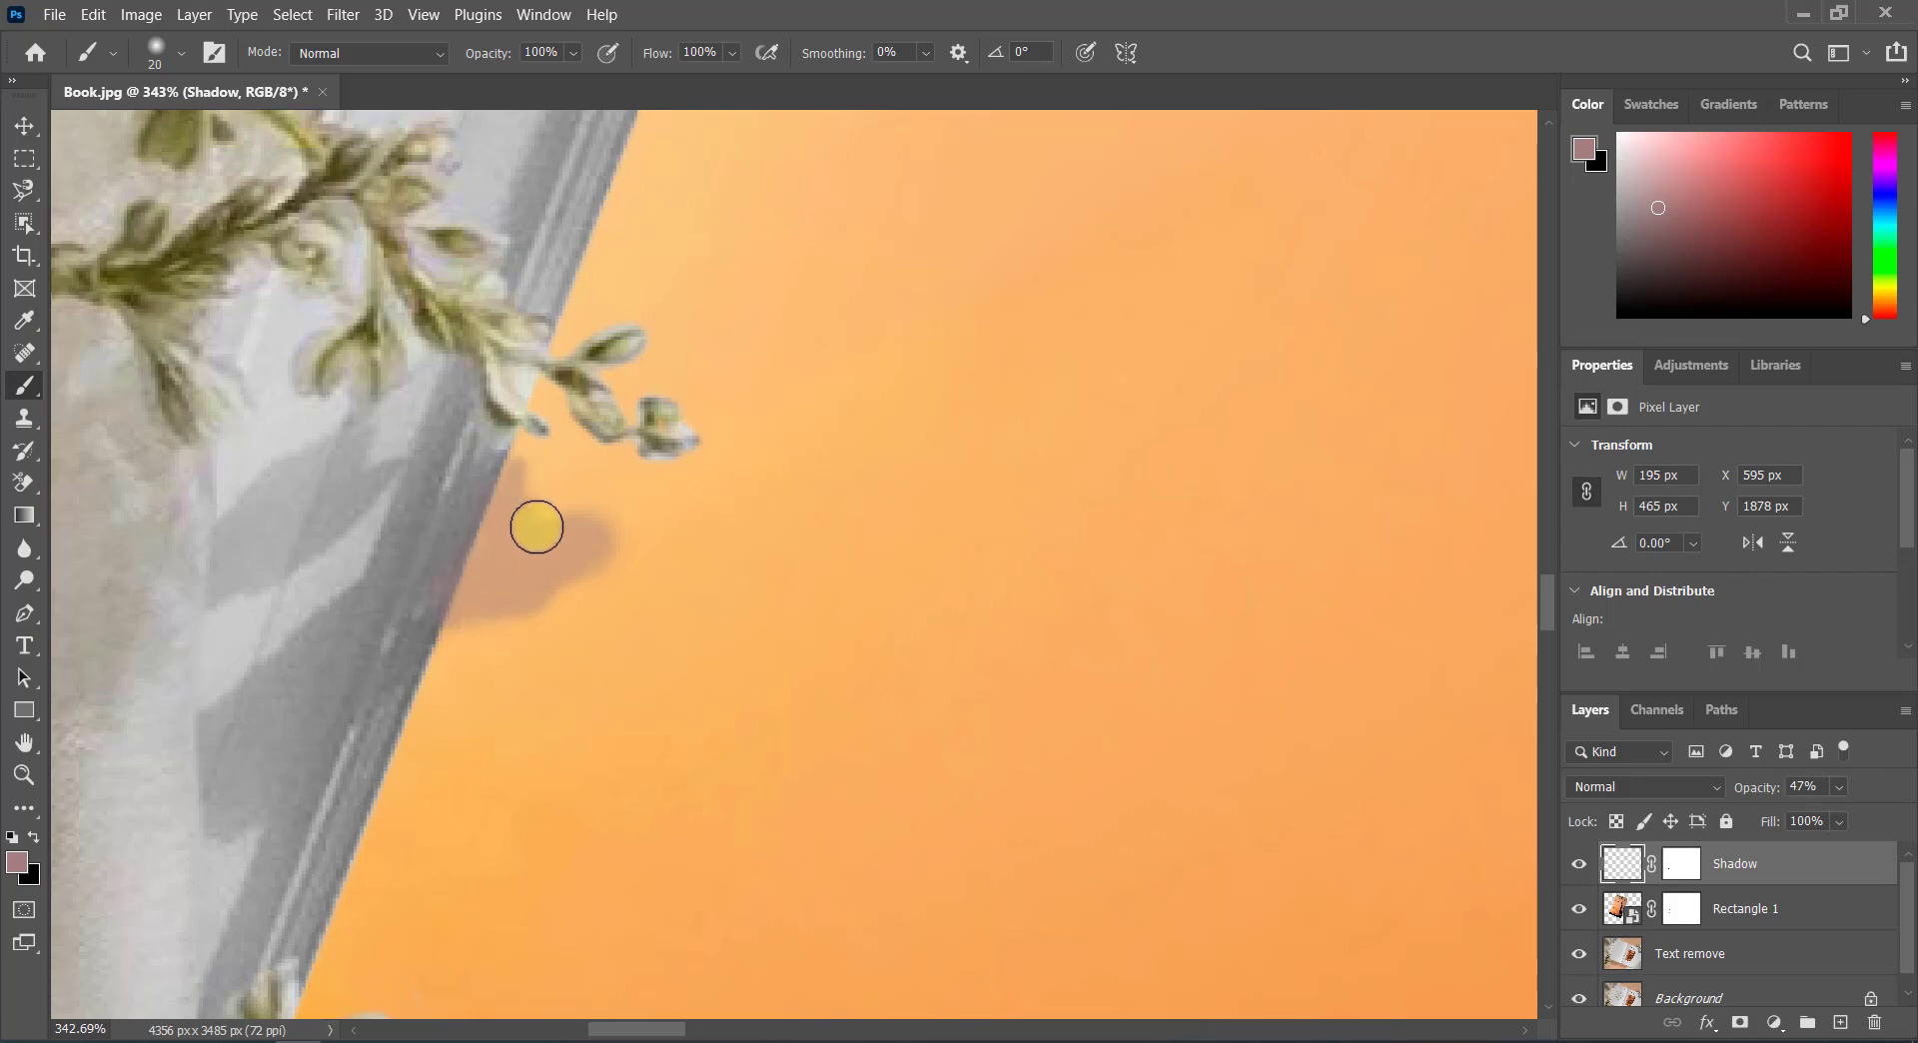
pyautogui.scroll(-3, 506, 564)
pyautogui.scroll(-2, 569, 548)
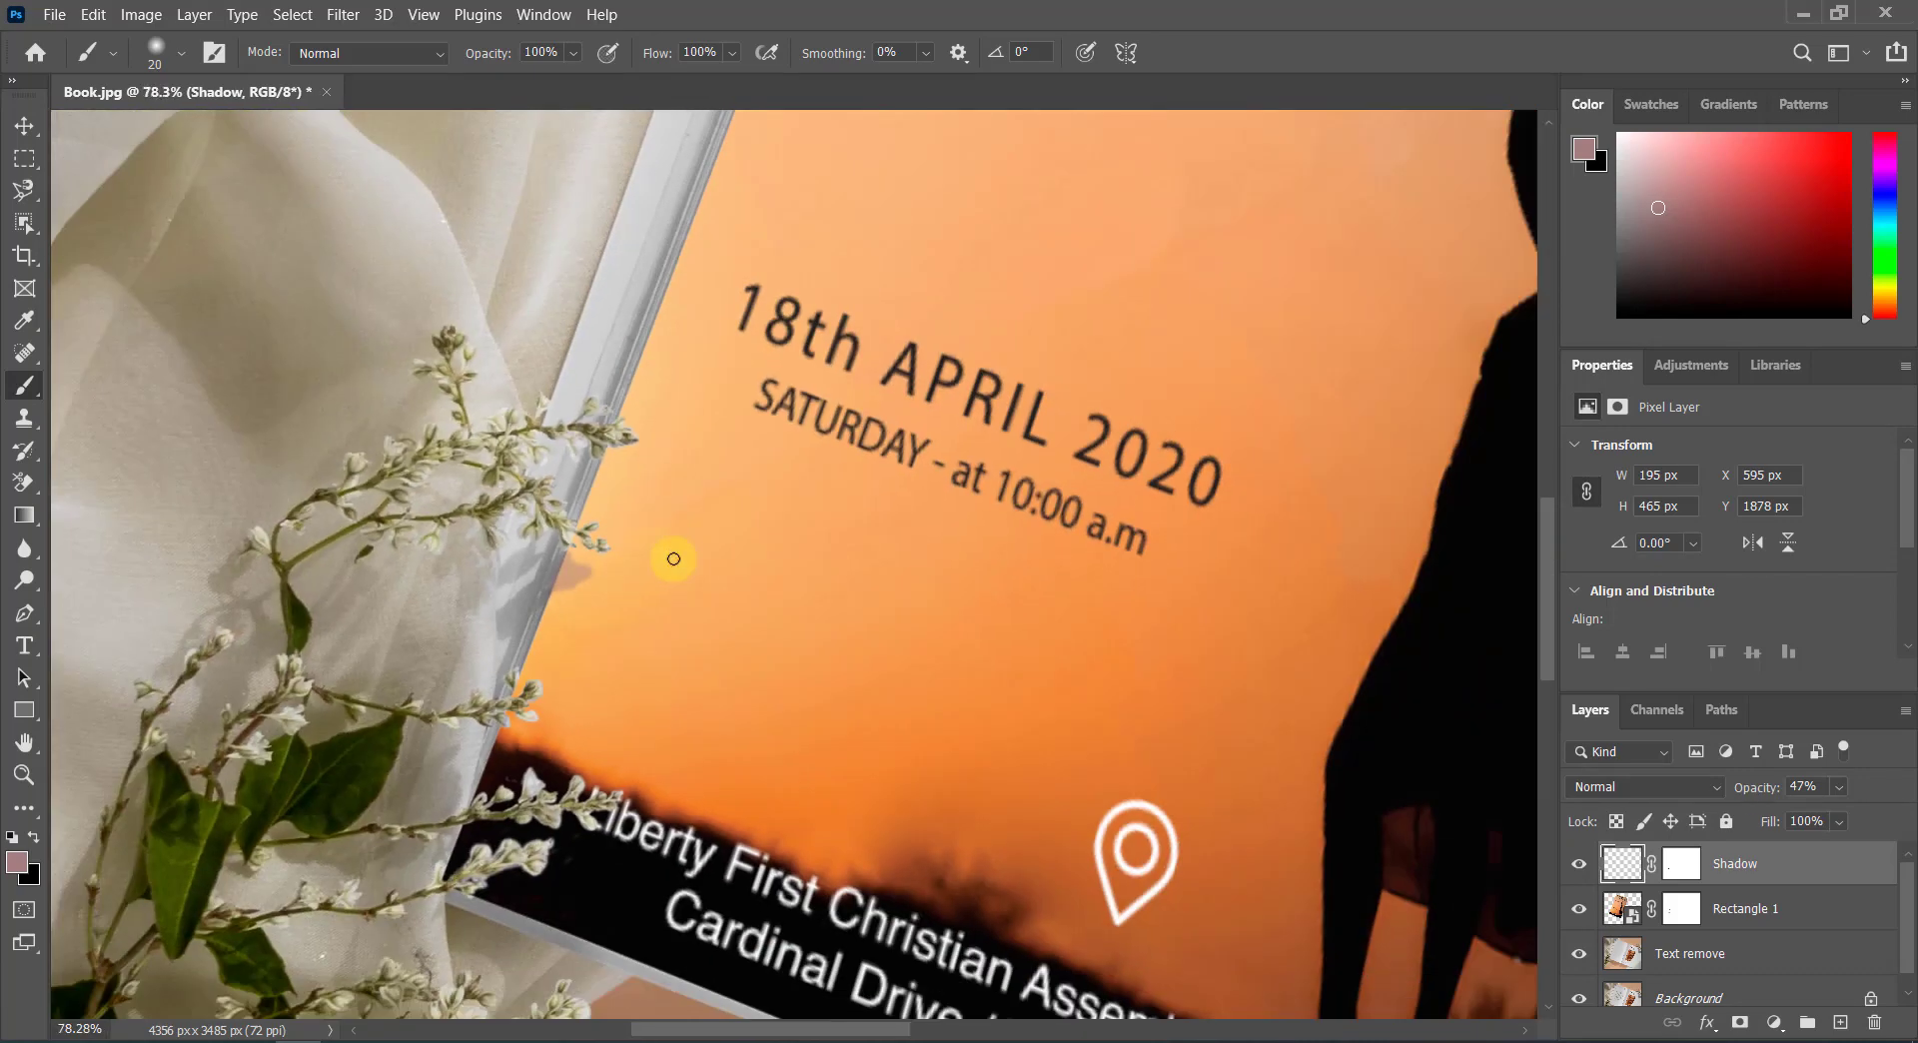
pyautogui.scroll(-1, 590, 556)
pyautogui.scroll(-1, 590, 557)
pyautogui.scroll(3, 591, 559)
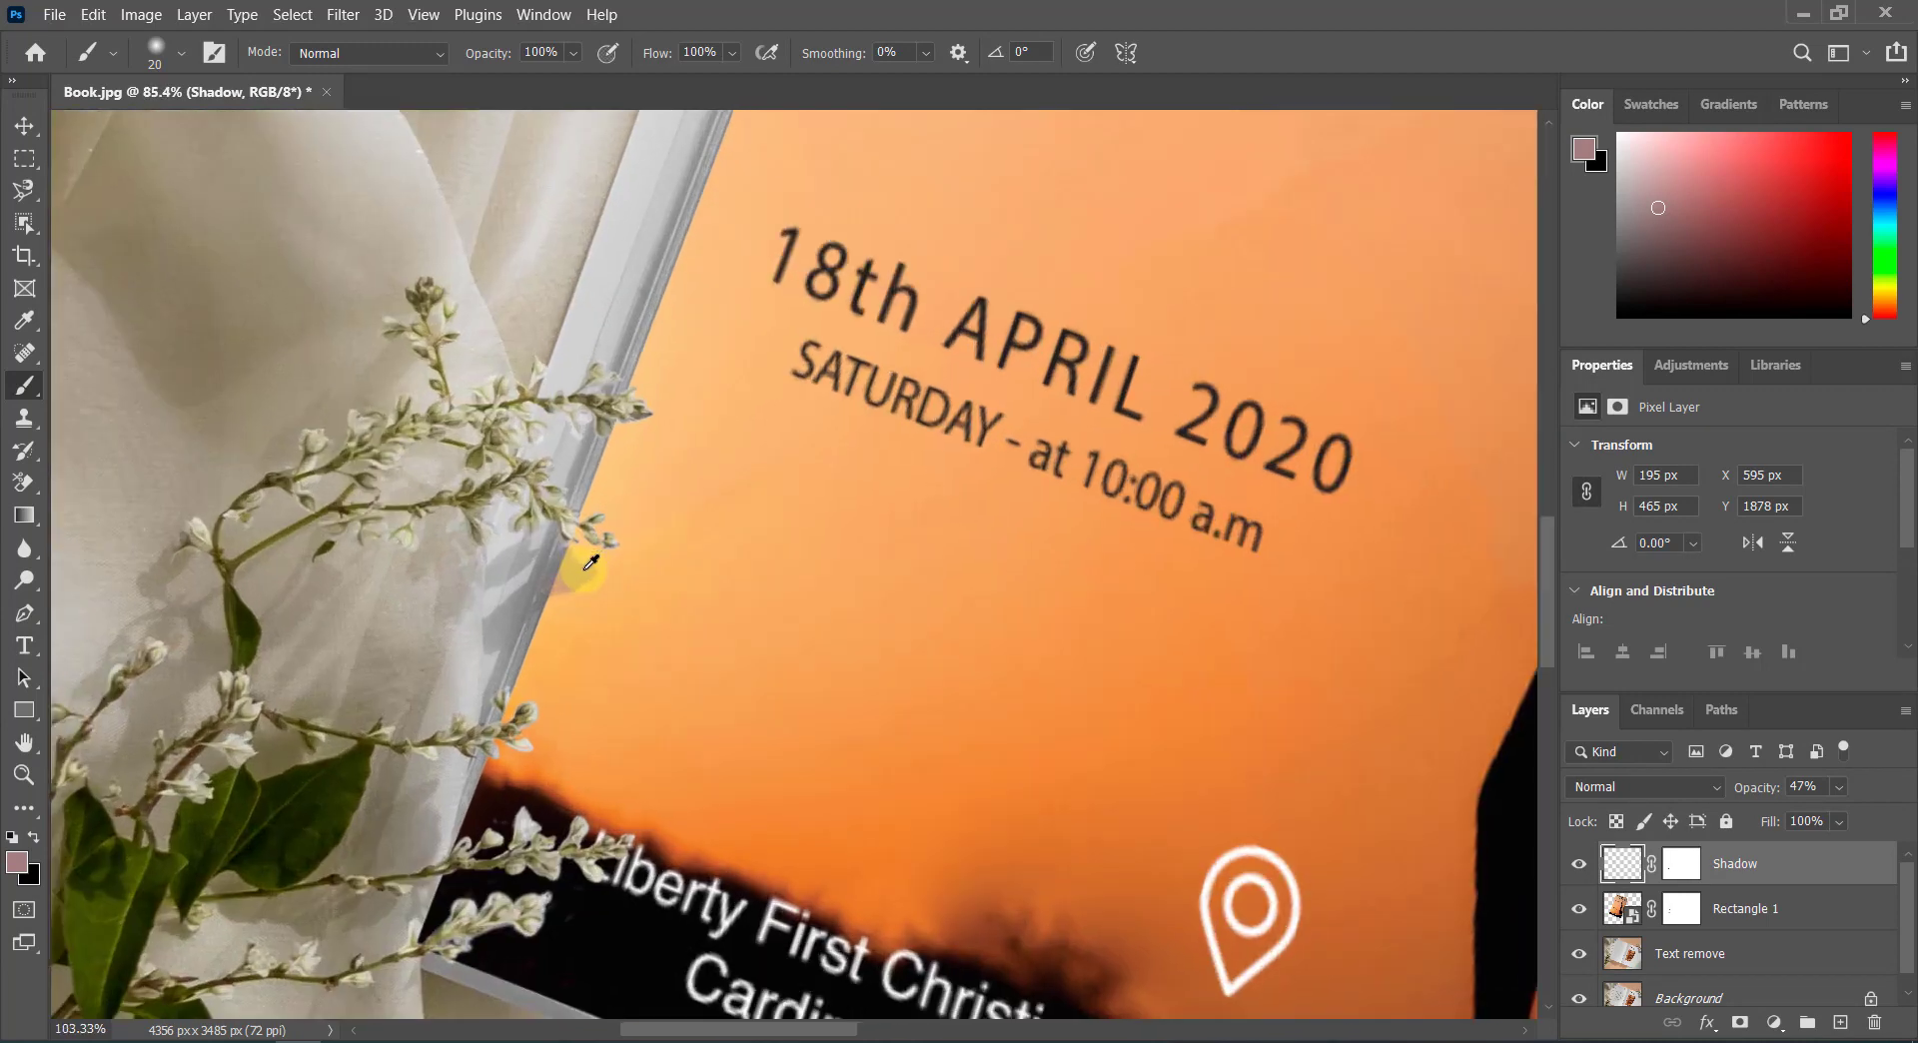
pyautogui.scroll(2, 590, 562)
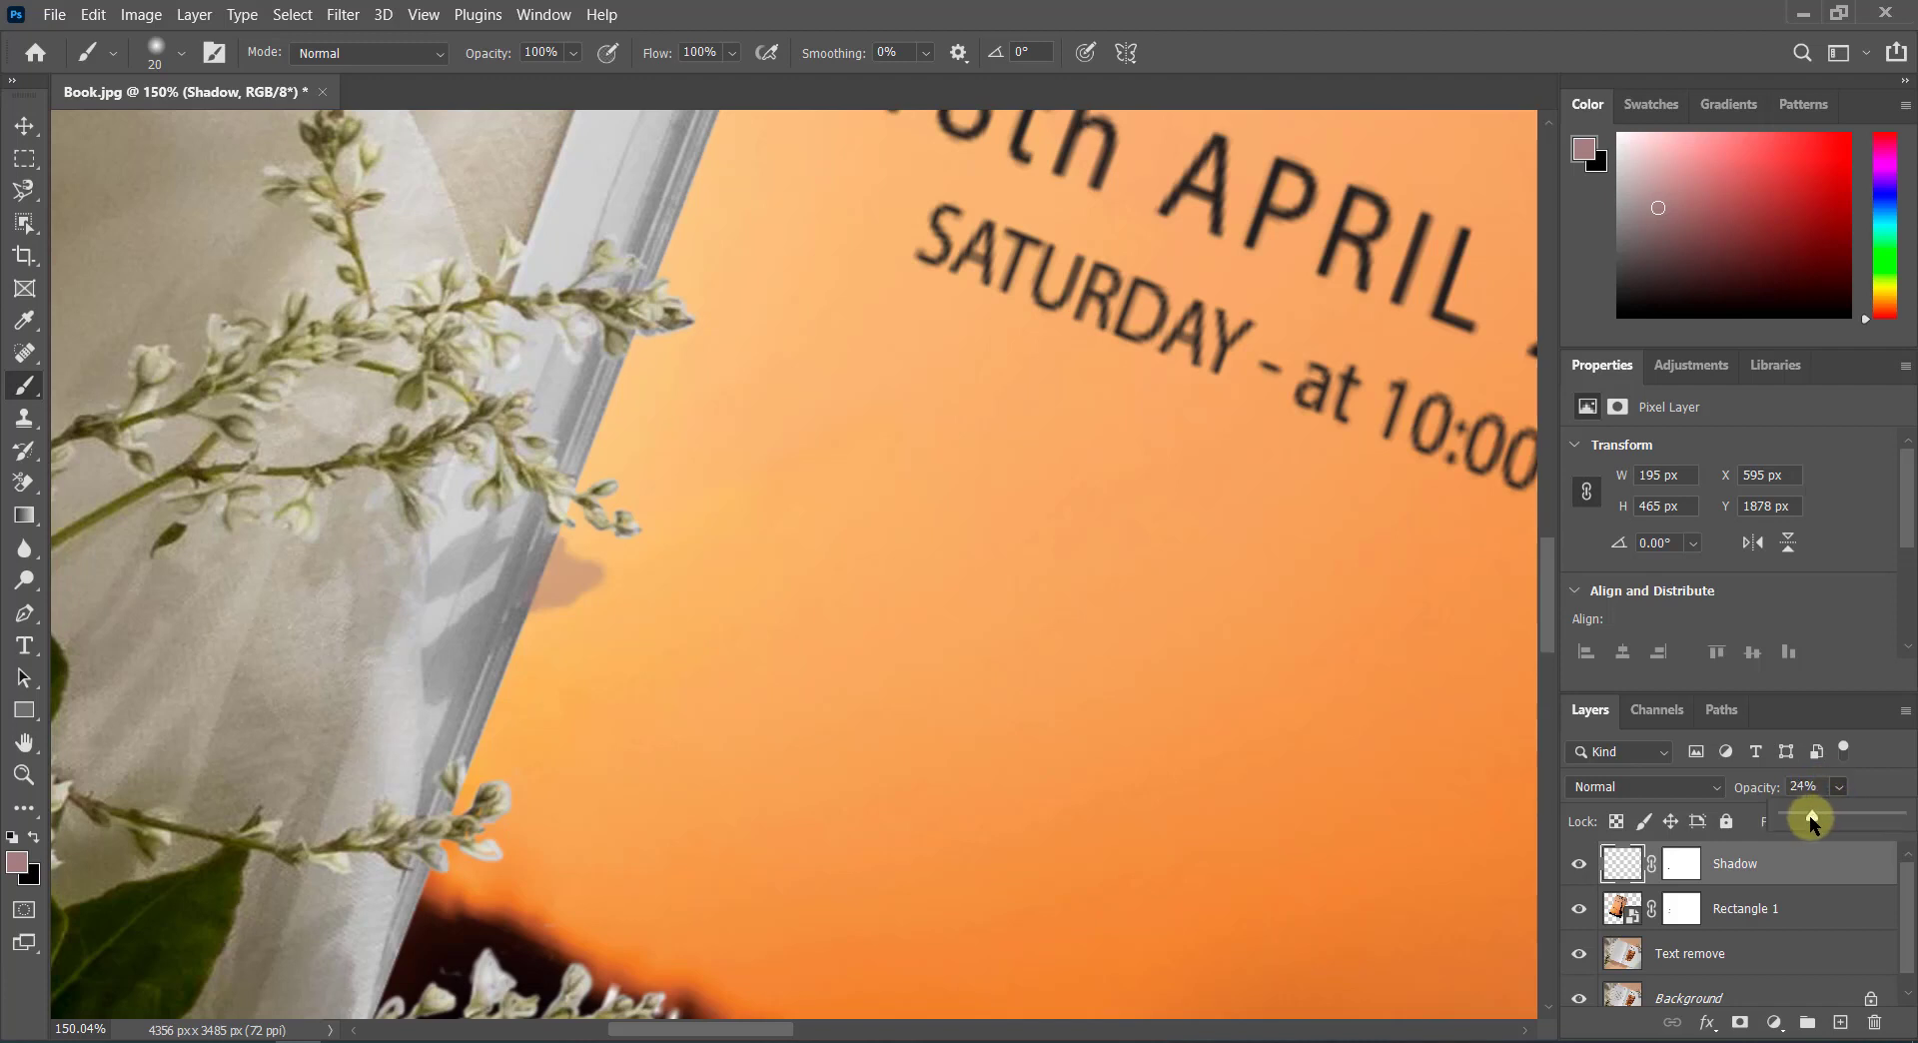
# Step: Lower the Shadow layer's opacity to 29%
pyautogui.moveTo(1790, 813); pyautogui.dragTo(1802, 811)
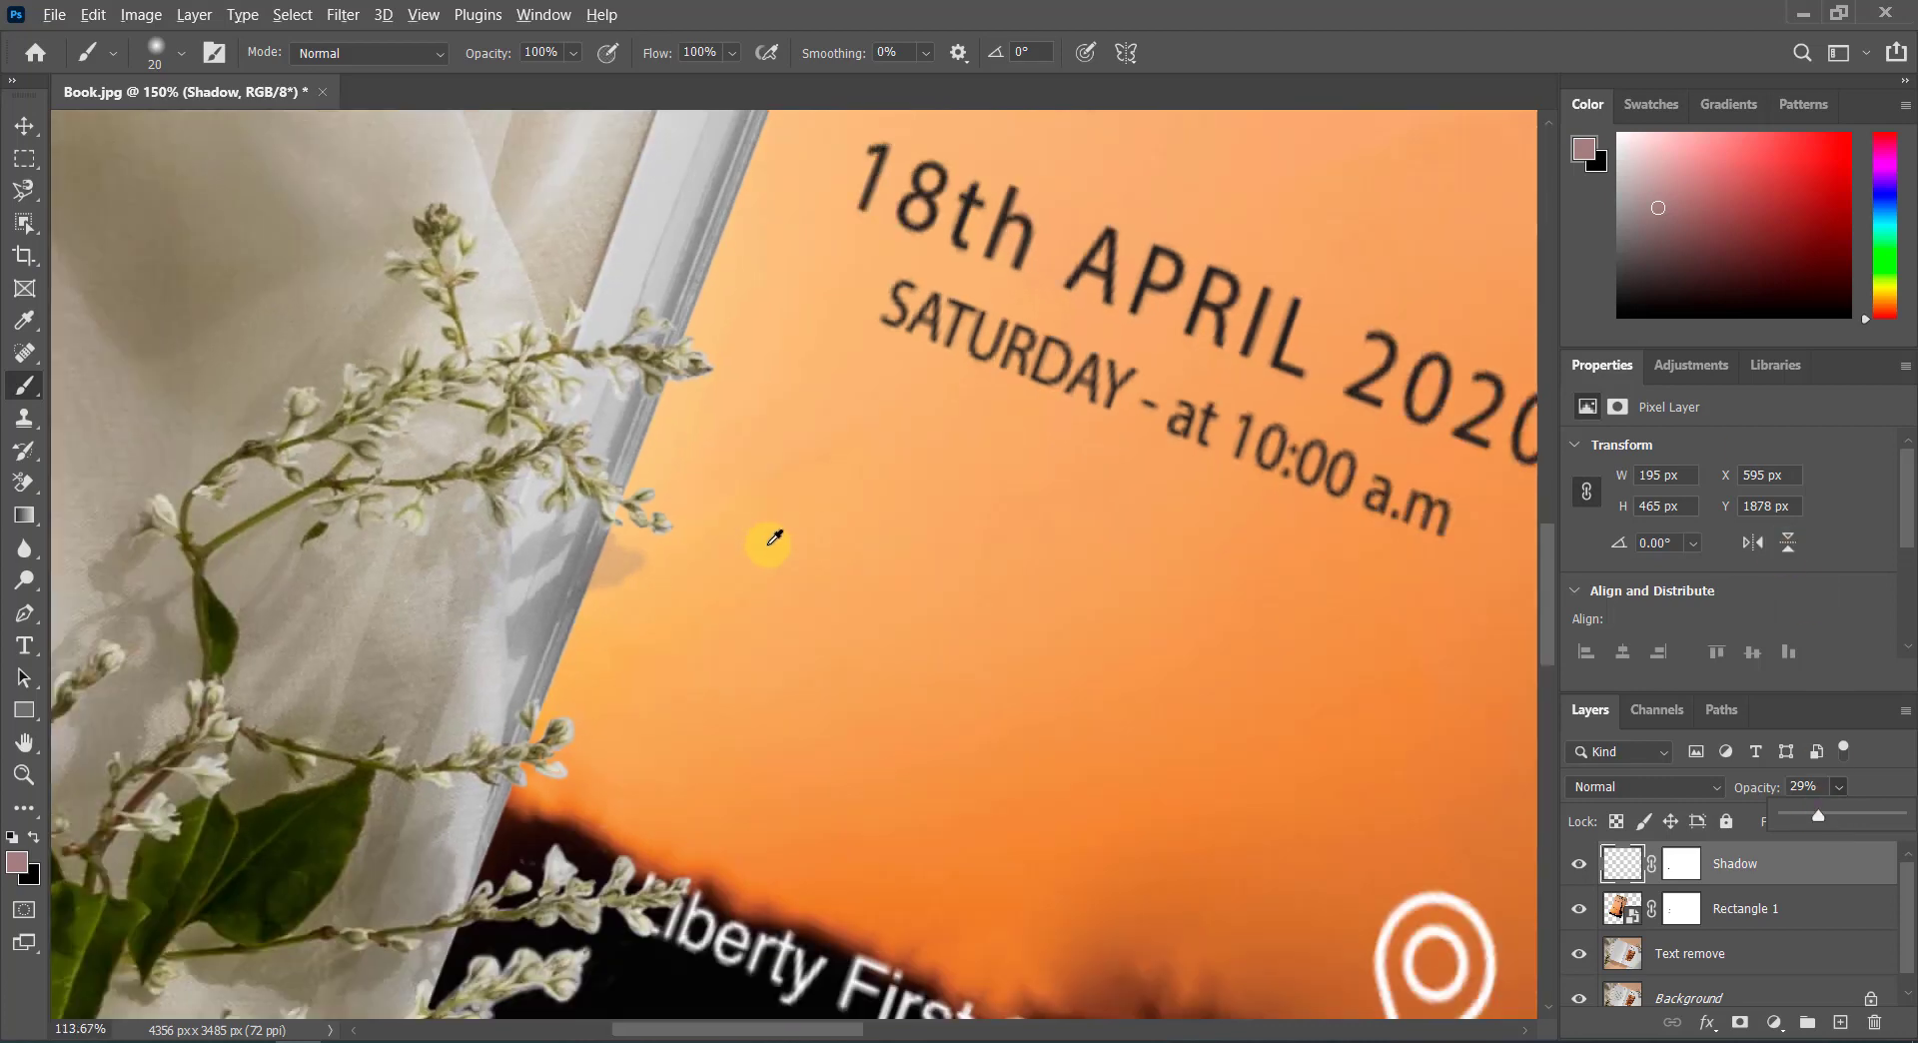
pyautogui.scroll(-5, 772, 561)
pyautogui.scroll(-2, 772, 562)
pyautogui.scroll(-1, 779, 563)
pyautogui.scroll(-1, 789, 567)
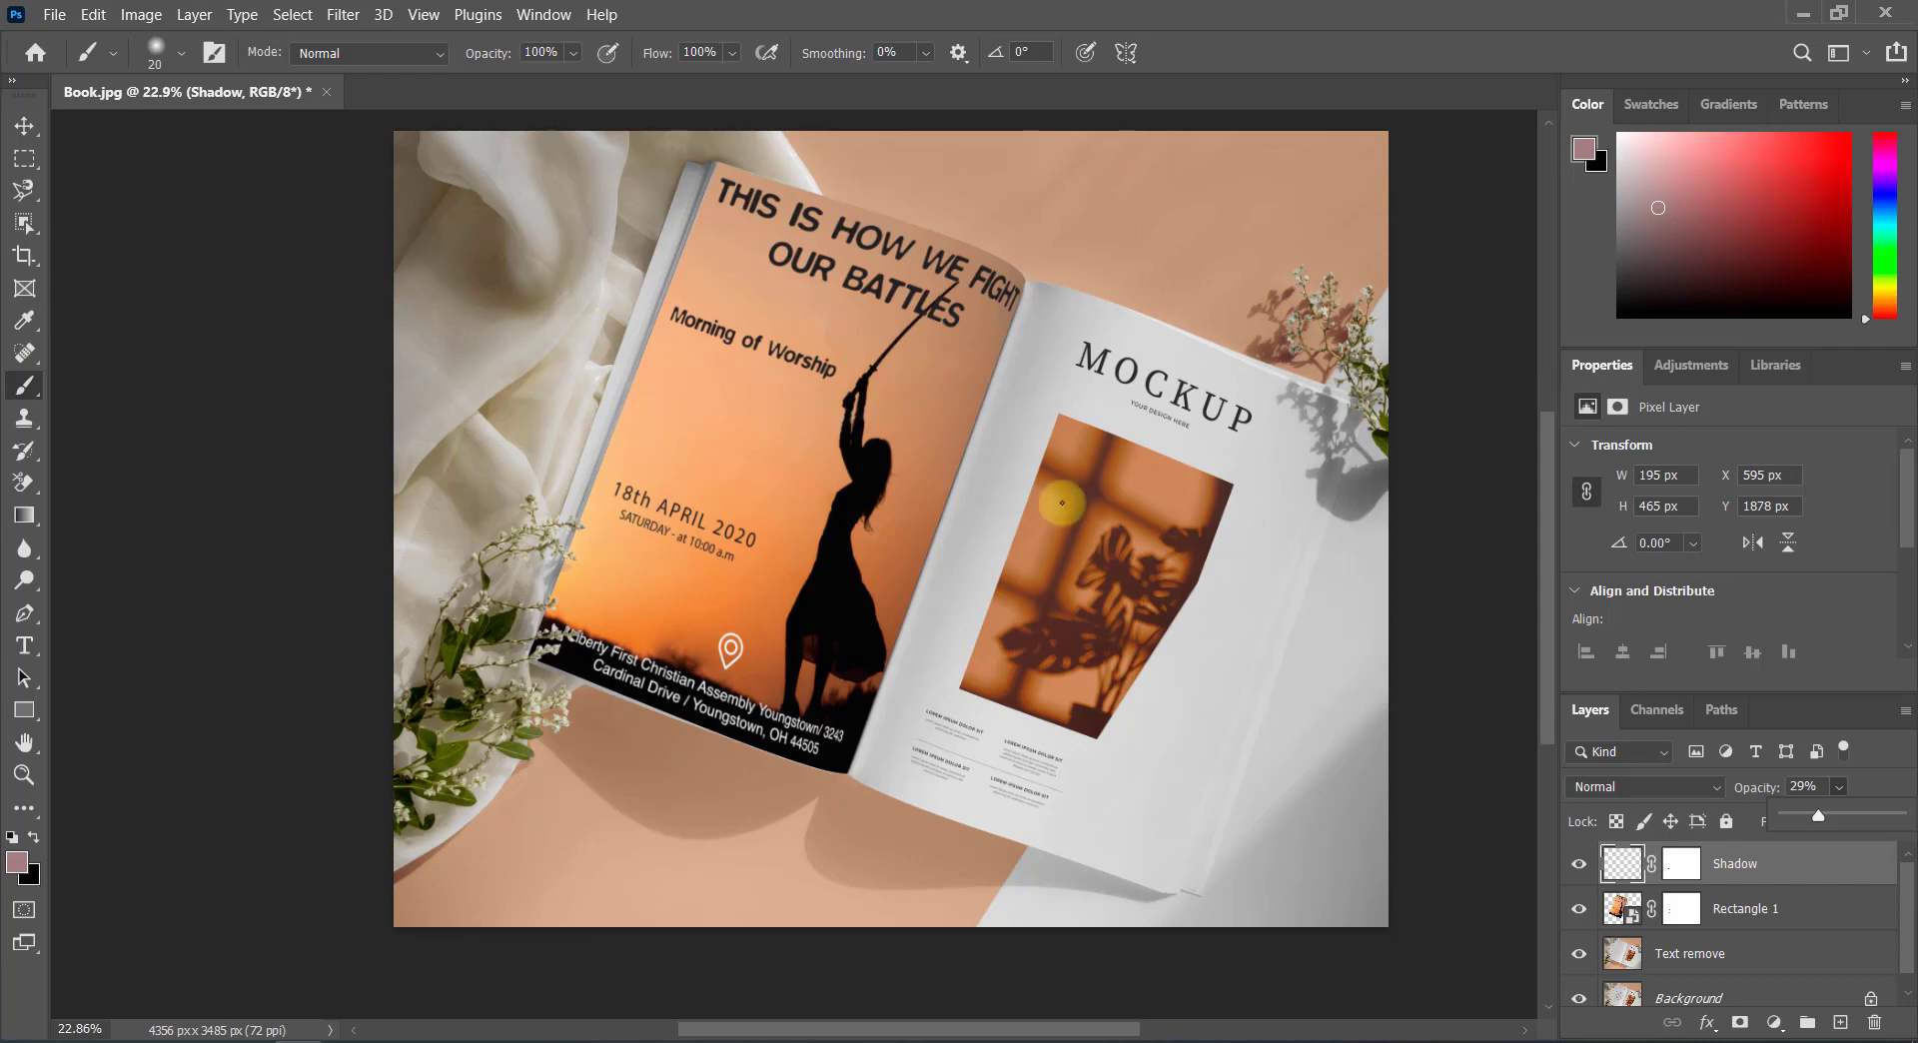
# Step: Open Rectangle 1's contents, add an empty layer, and hide the flyer and red rectangle
pyautogui.click(1793, 796)
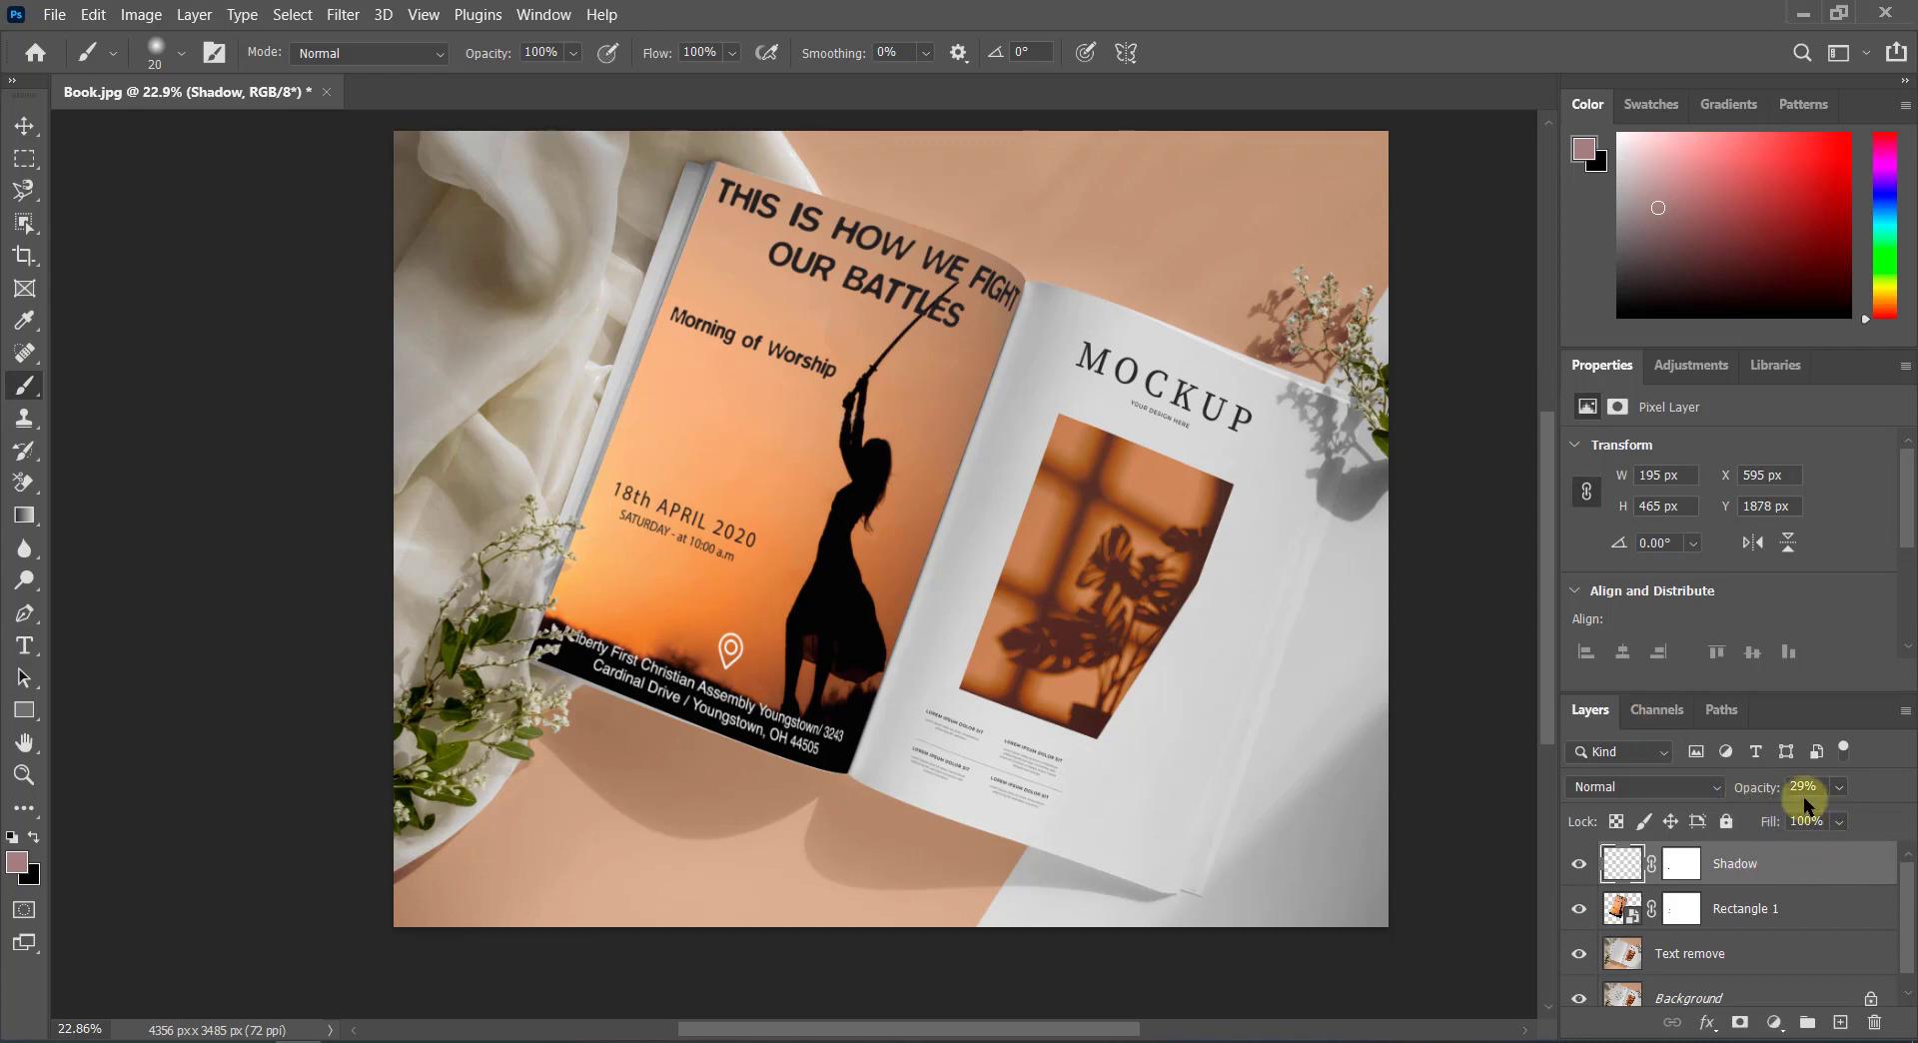
pyautogui.doubleClick(1619, 906)
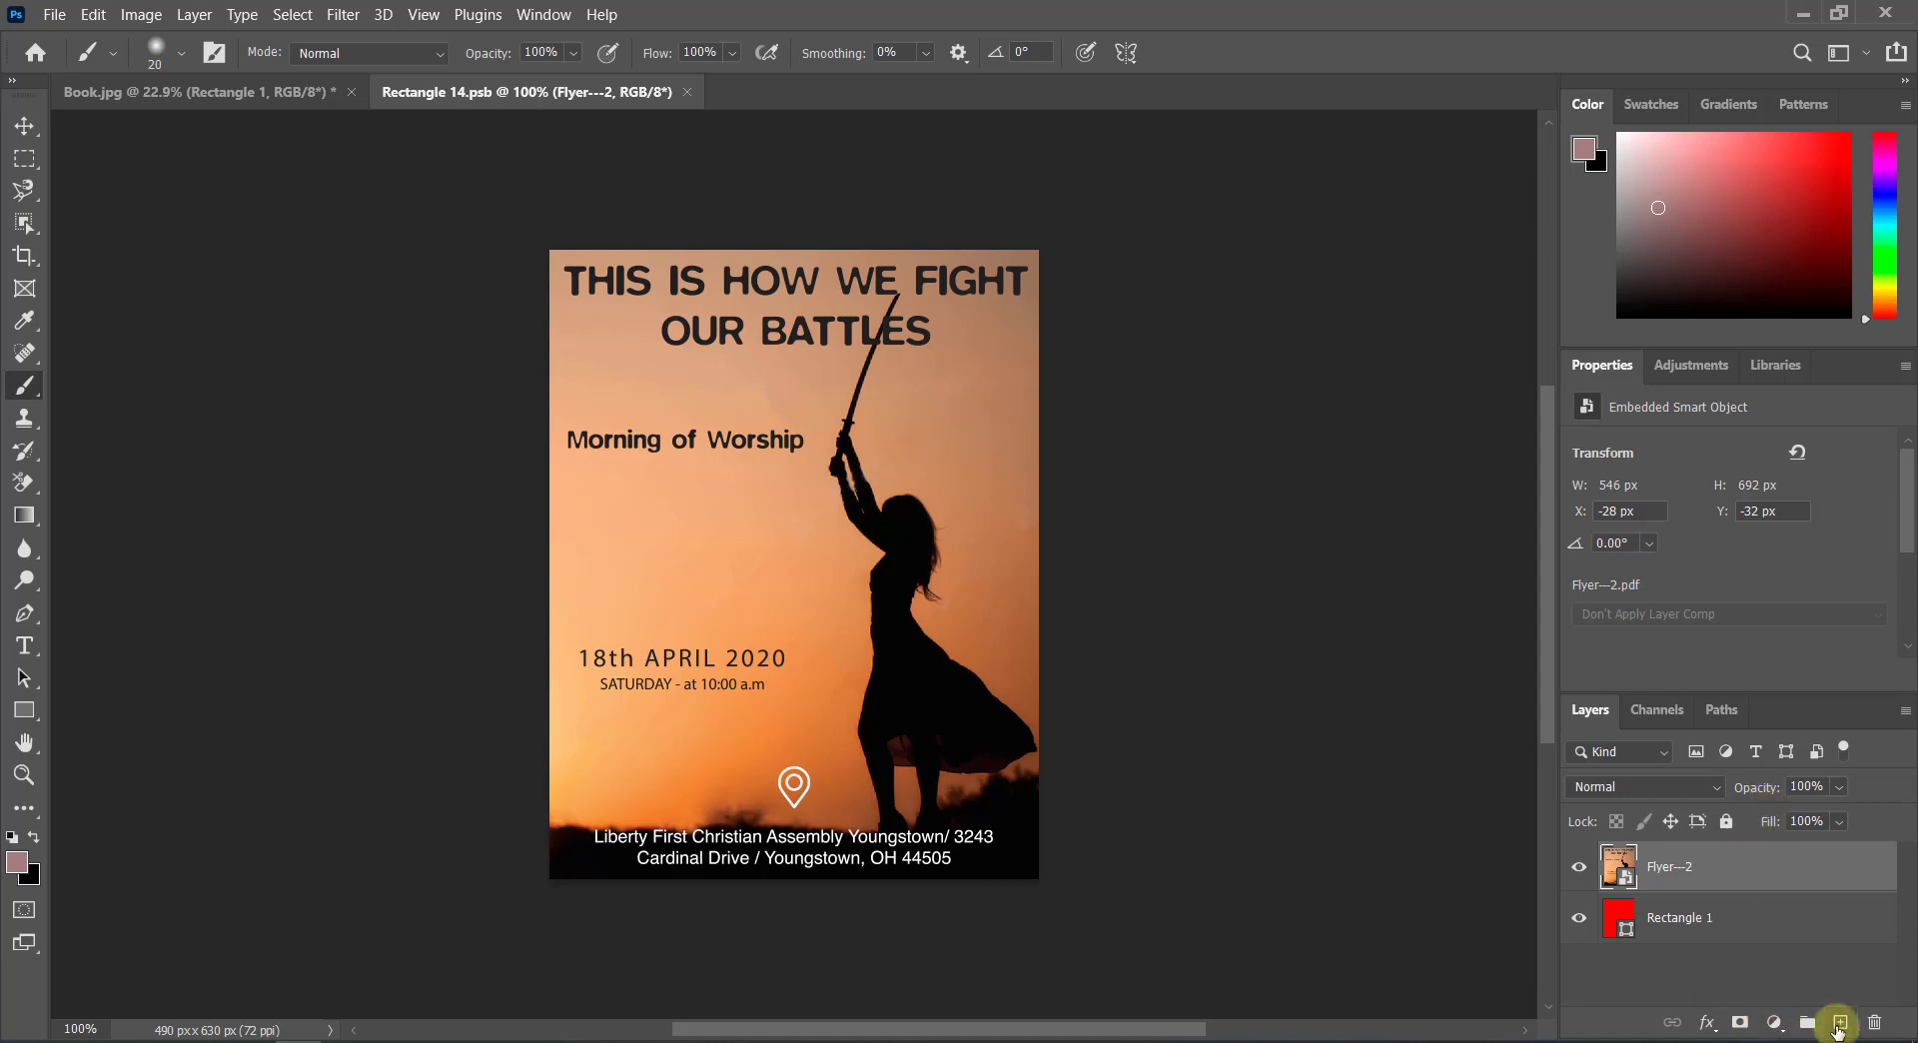
pyautogui.click(1840, 1023)
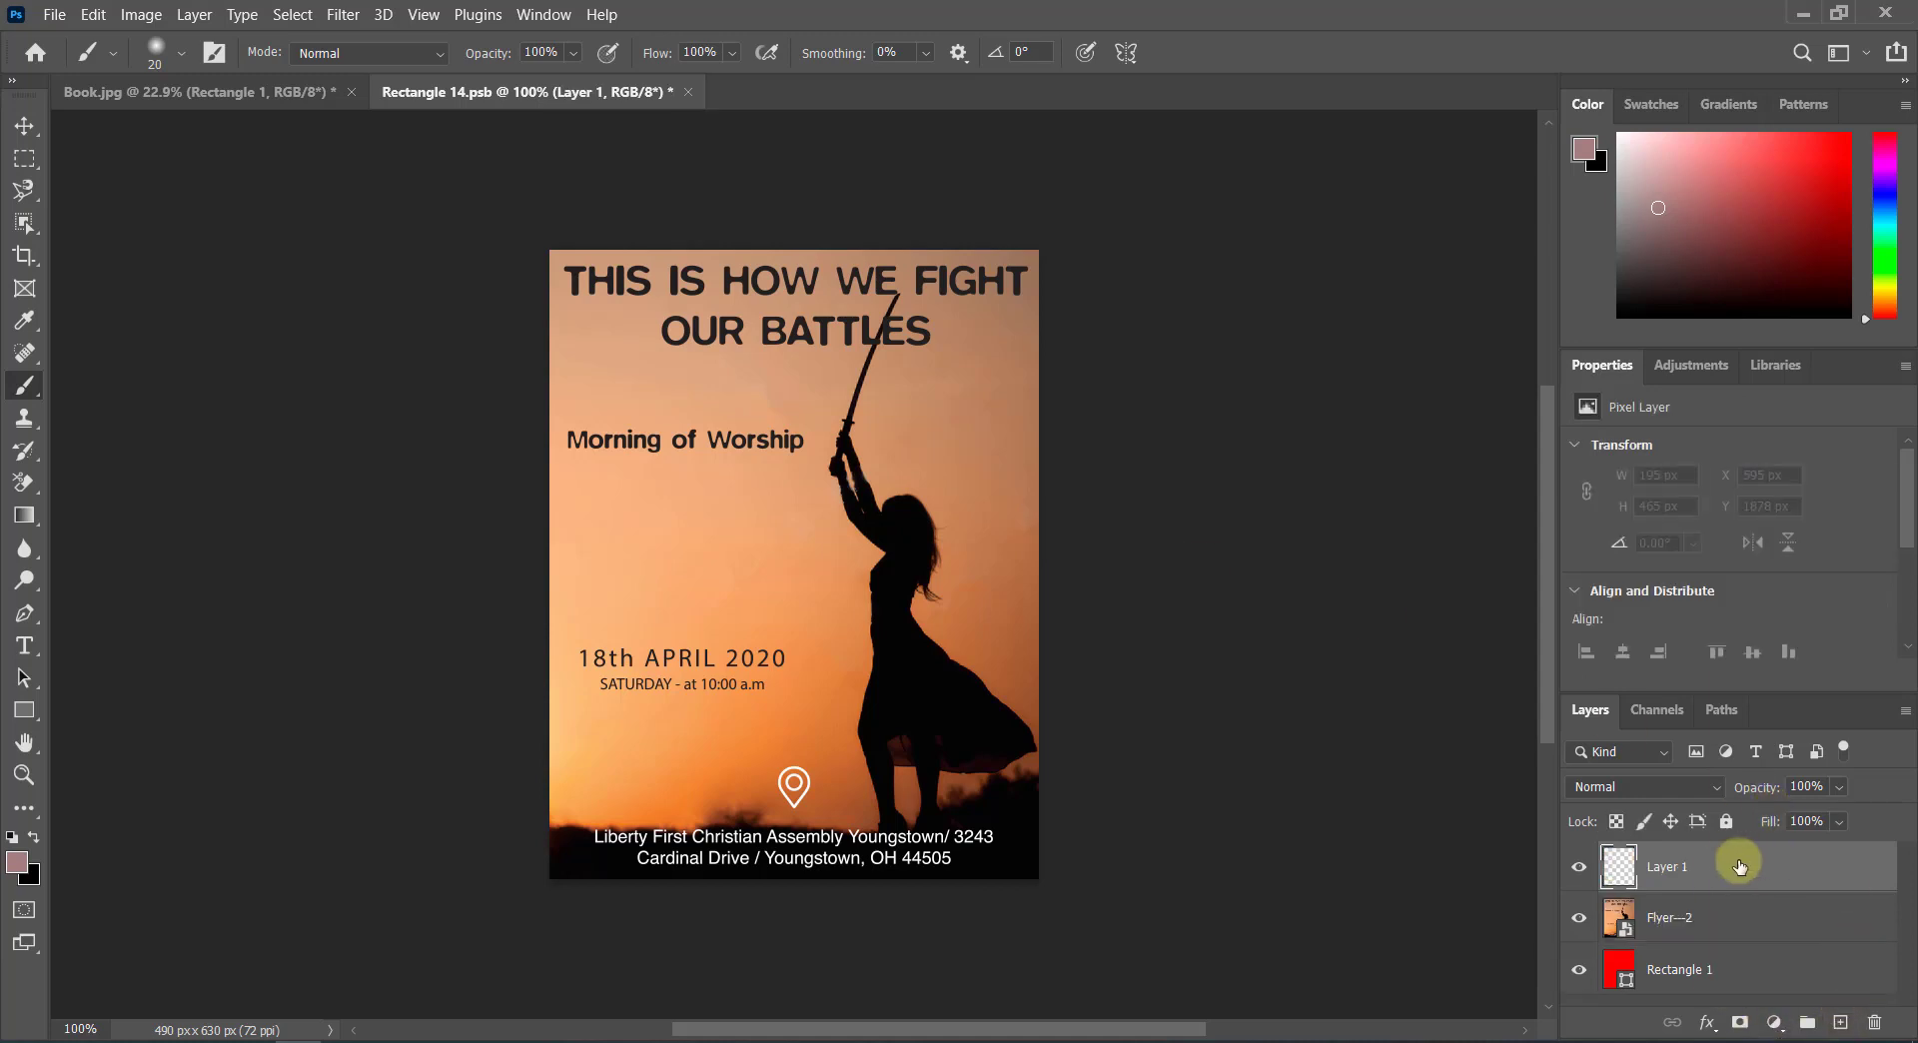
pyautogui.click(1581, 921)
pyautogui.click(1581, 968)
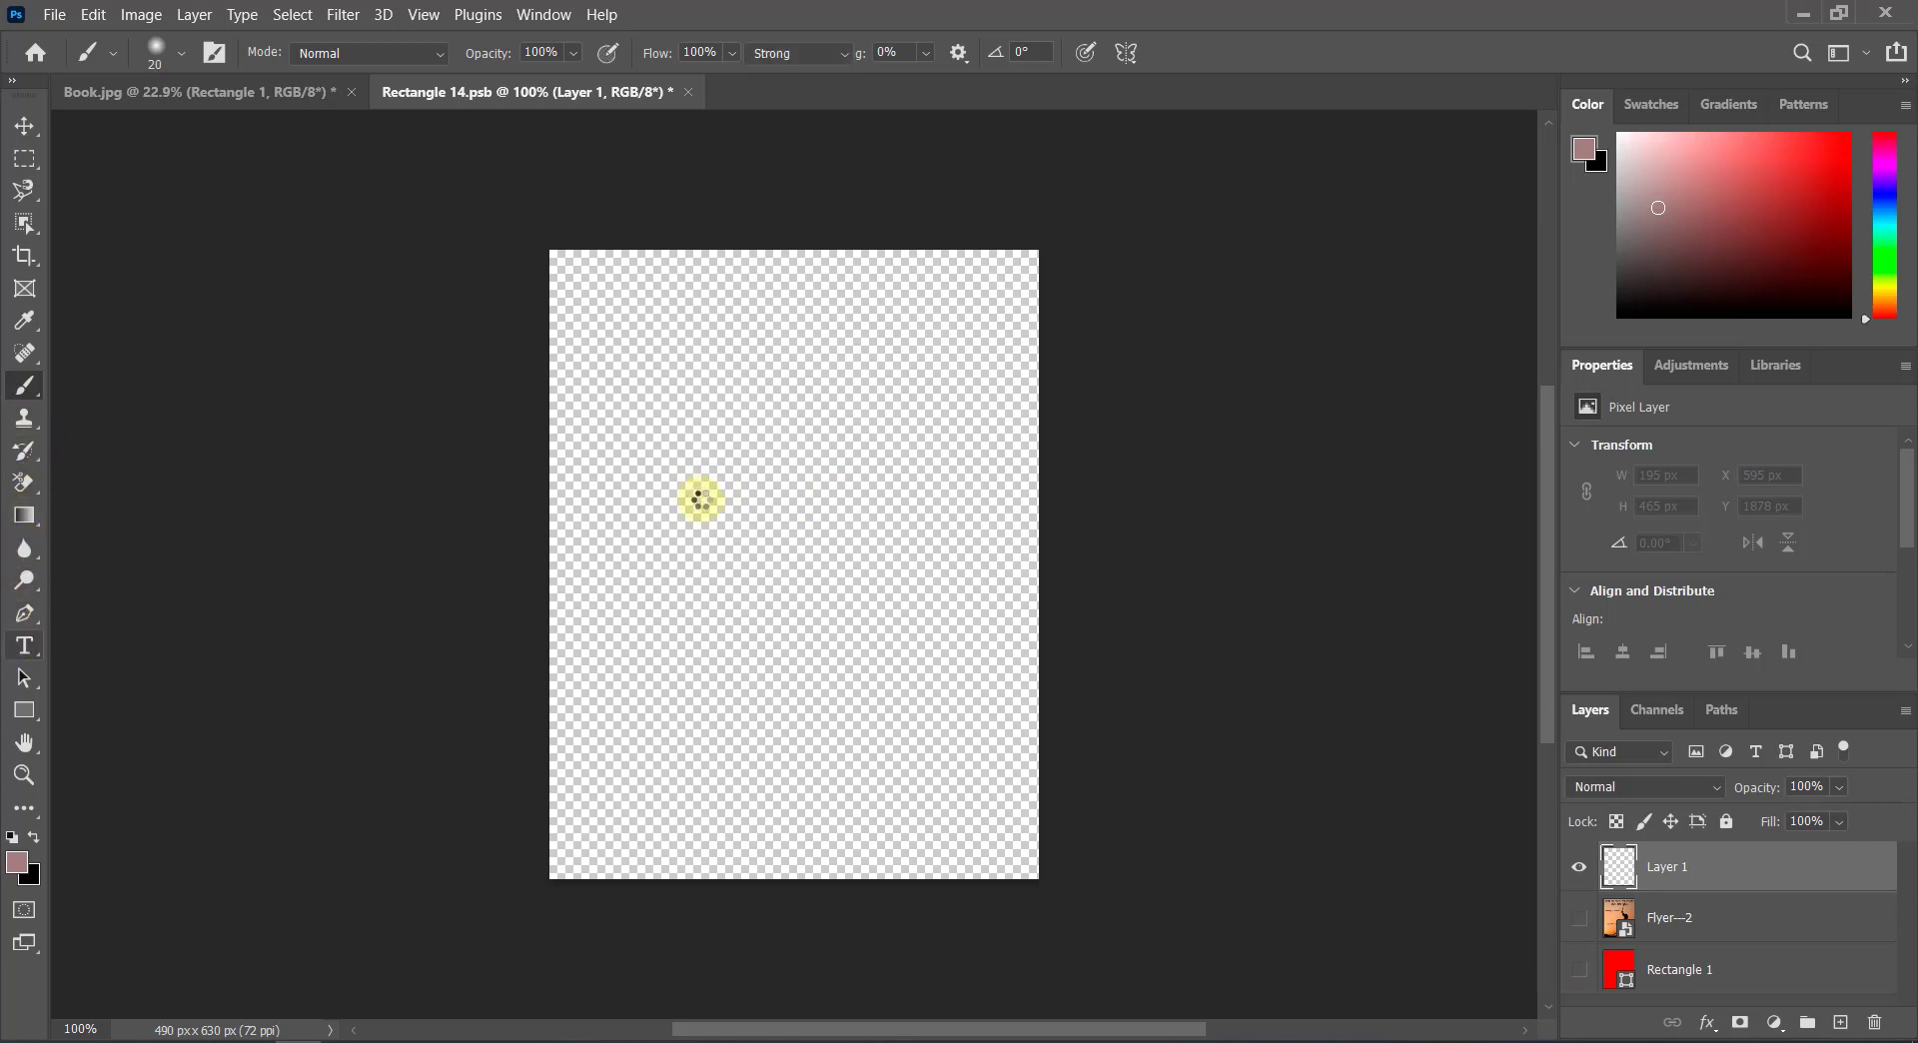
# Step: Type a white BOOK MOCKUP heading in Bookman Old Style Bold 60 pt
pyautogui.press('t')
pyautogui.click(731, 546)
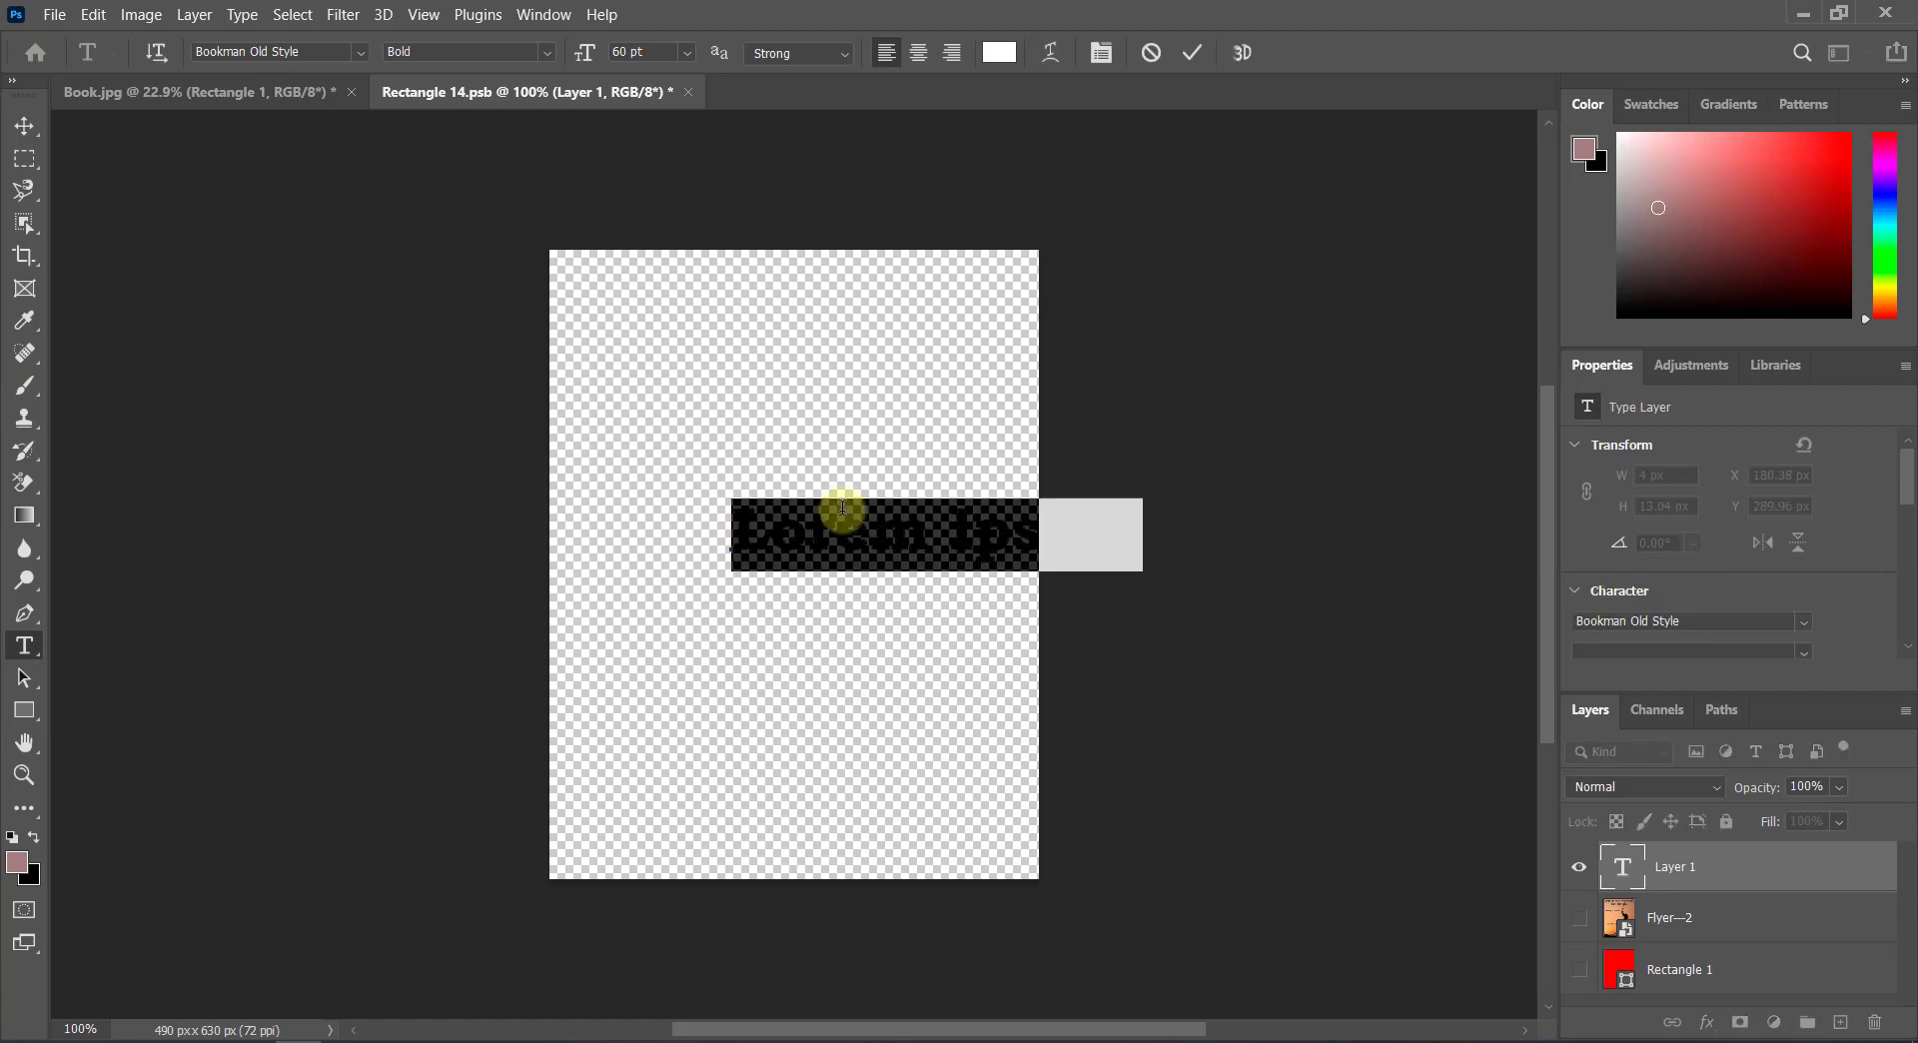
pyautogui.write('BOOK ')
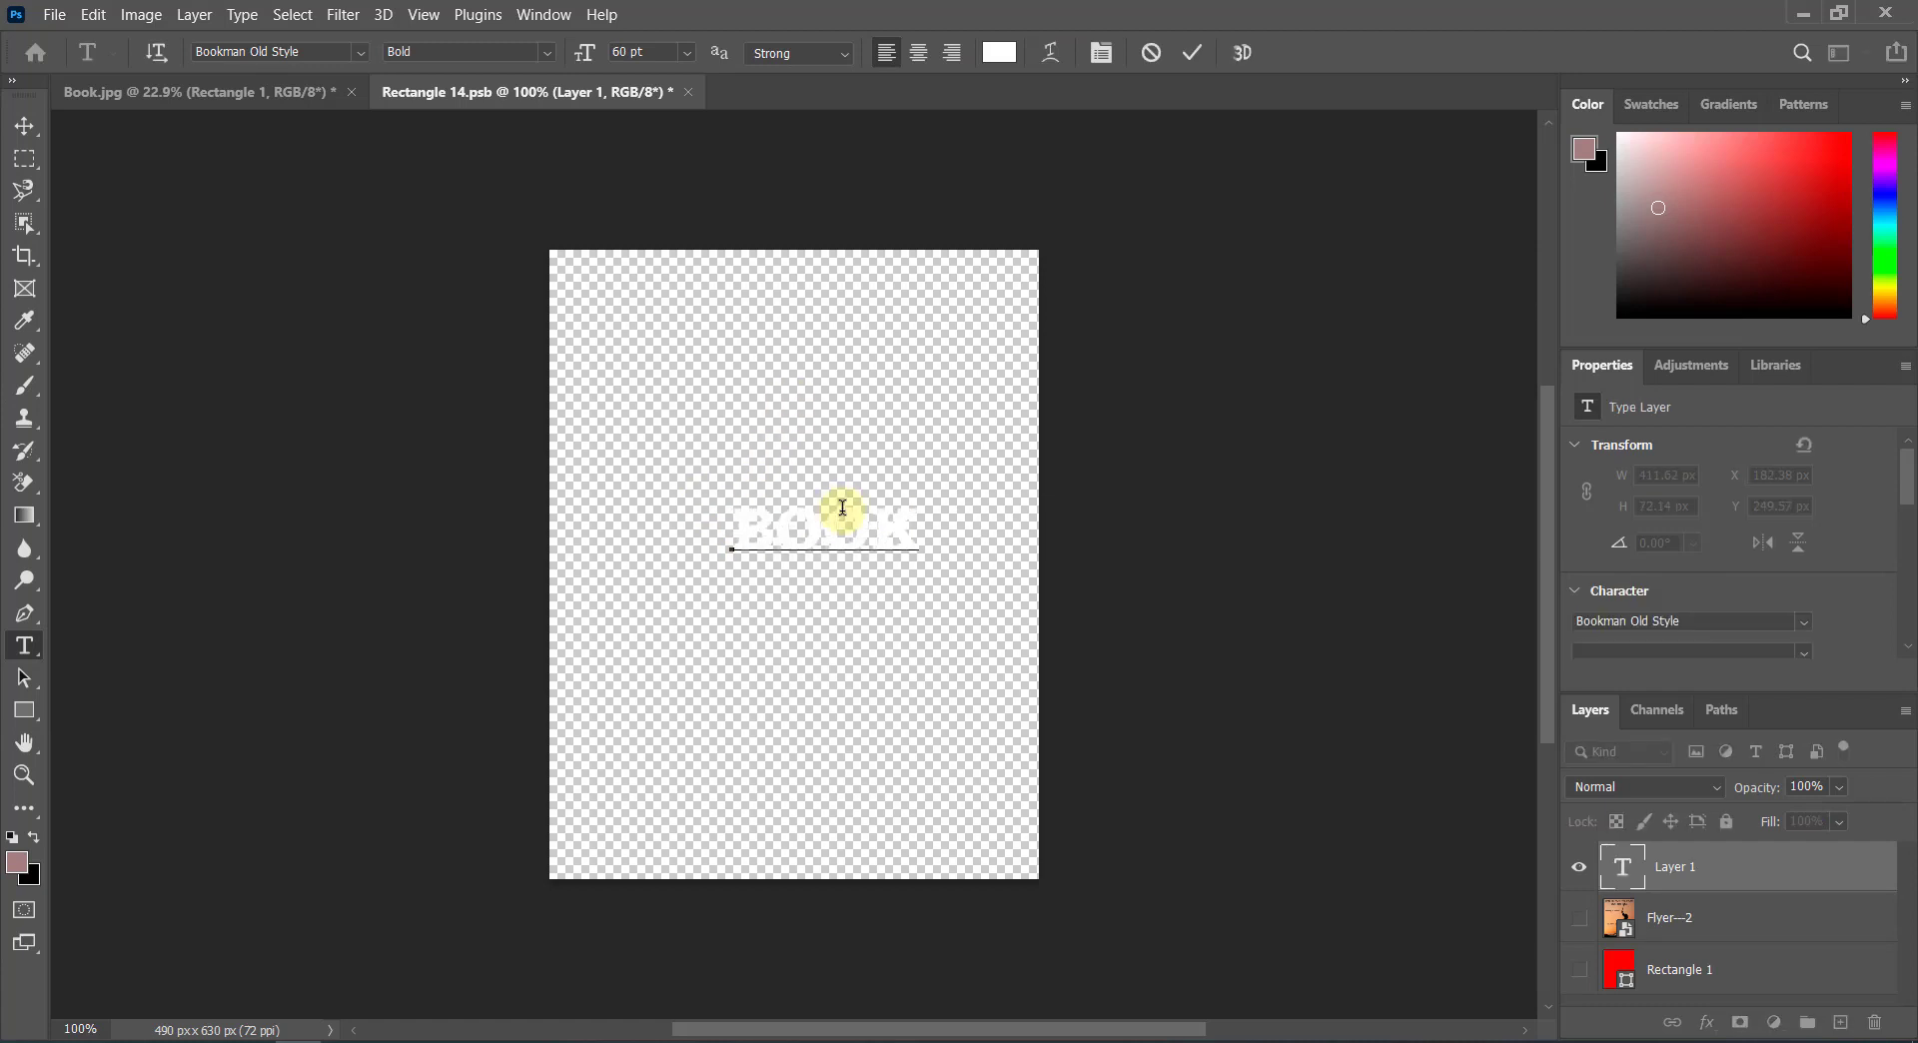
pyautogui.write('MO')
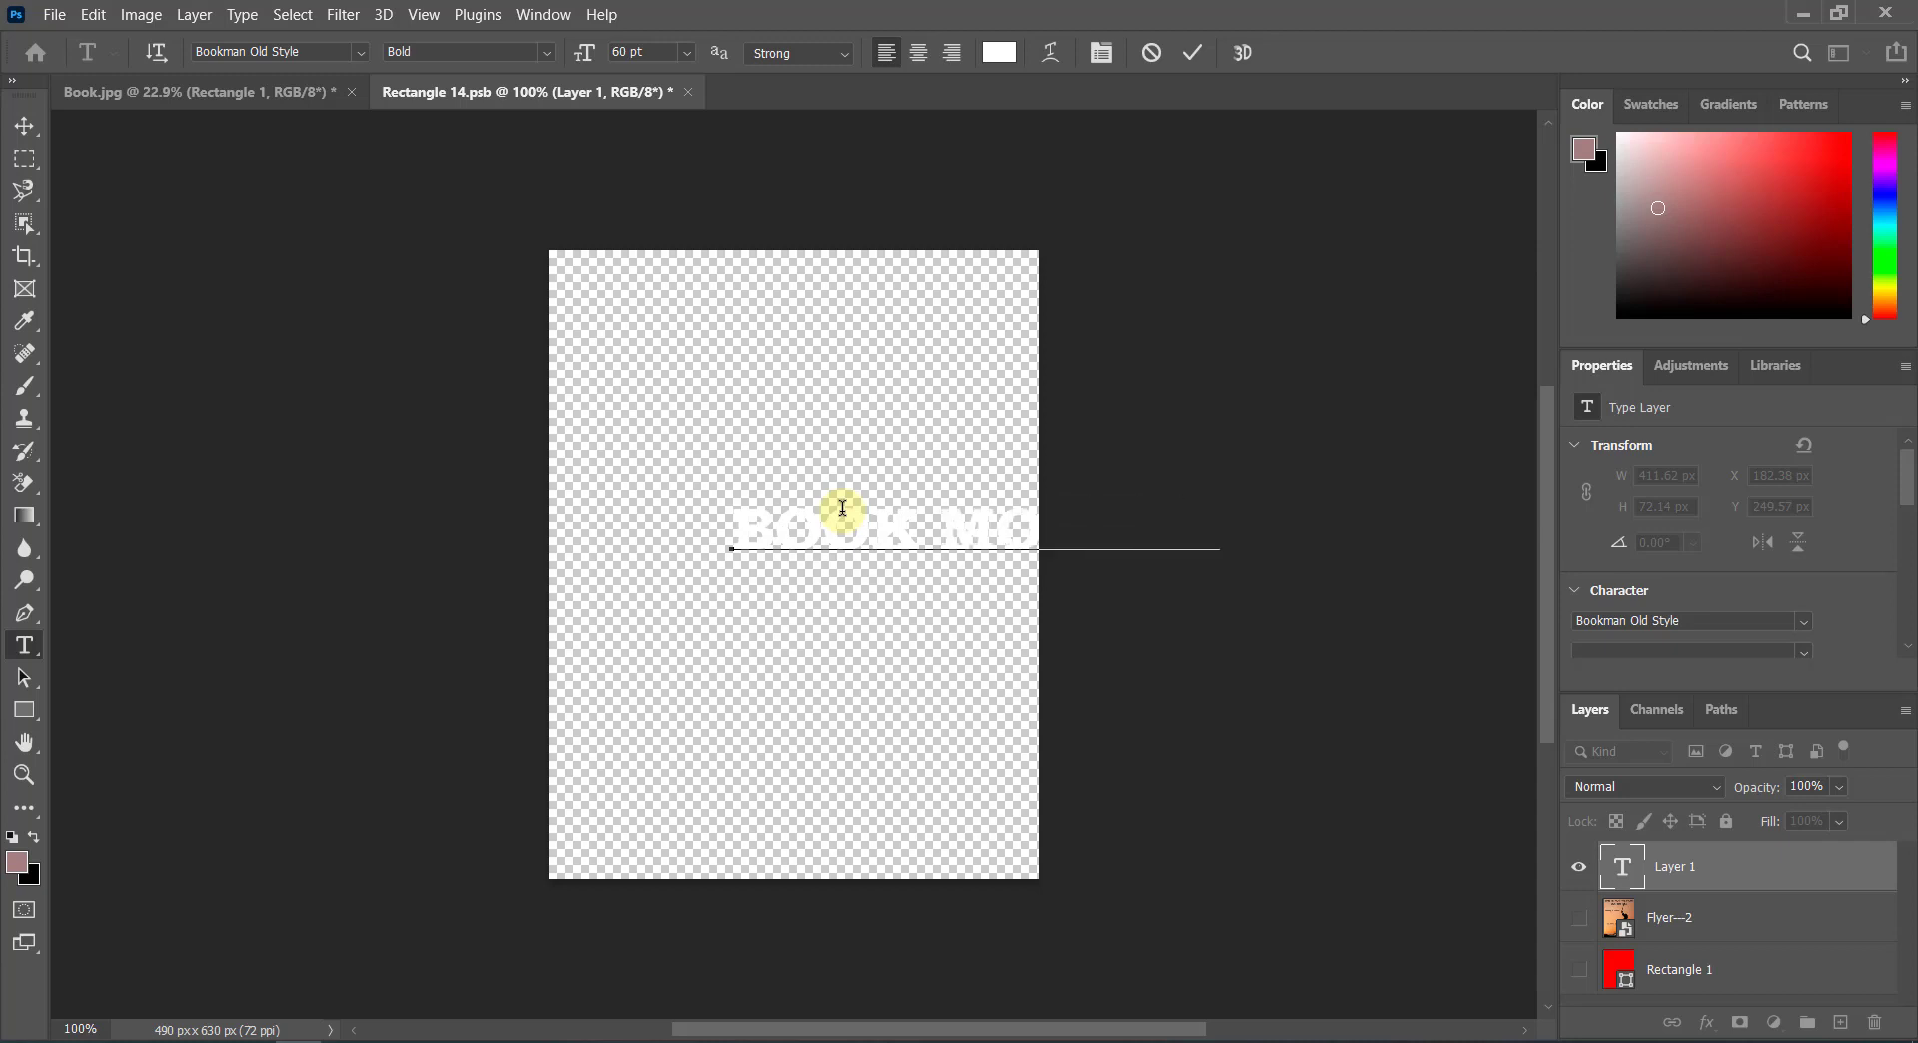
pyautogui.click(1192, 54)
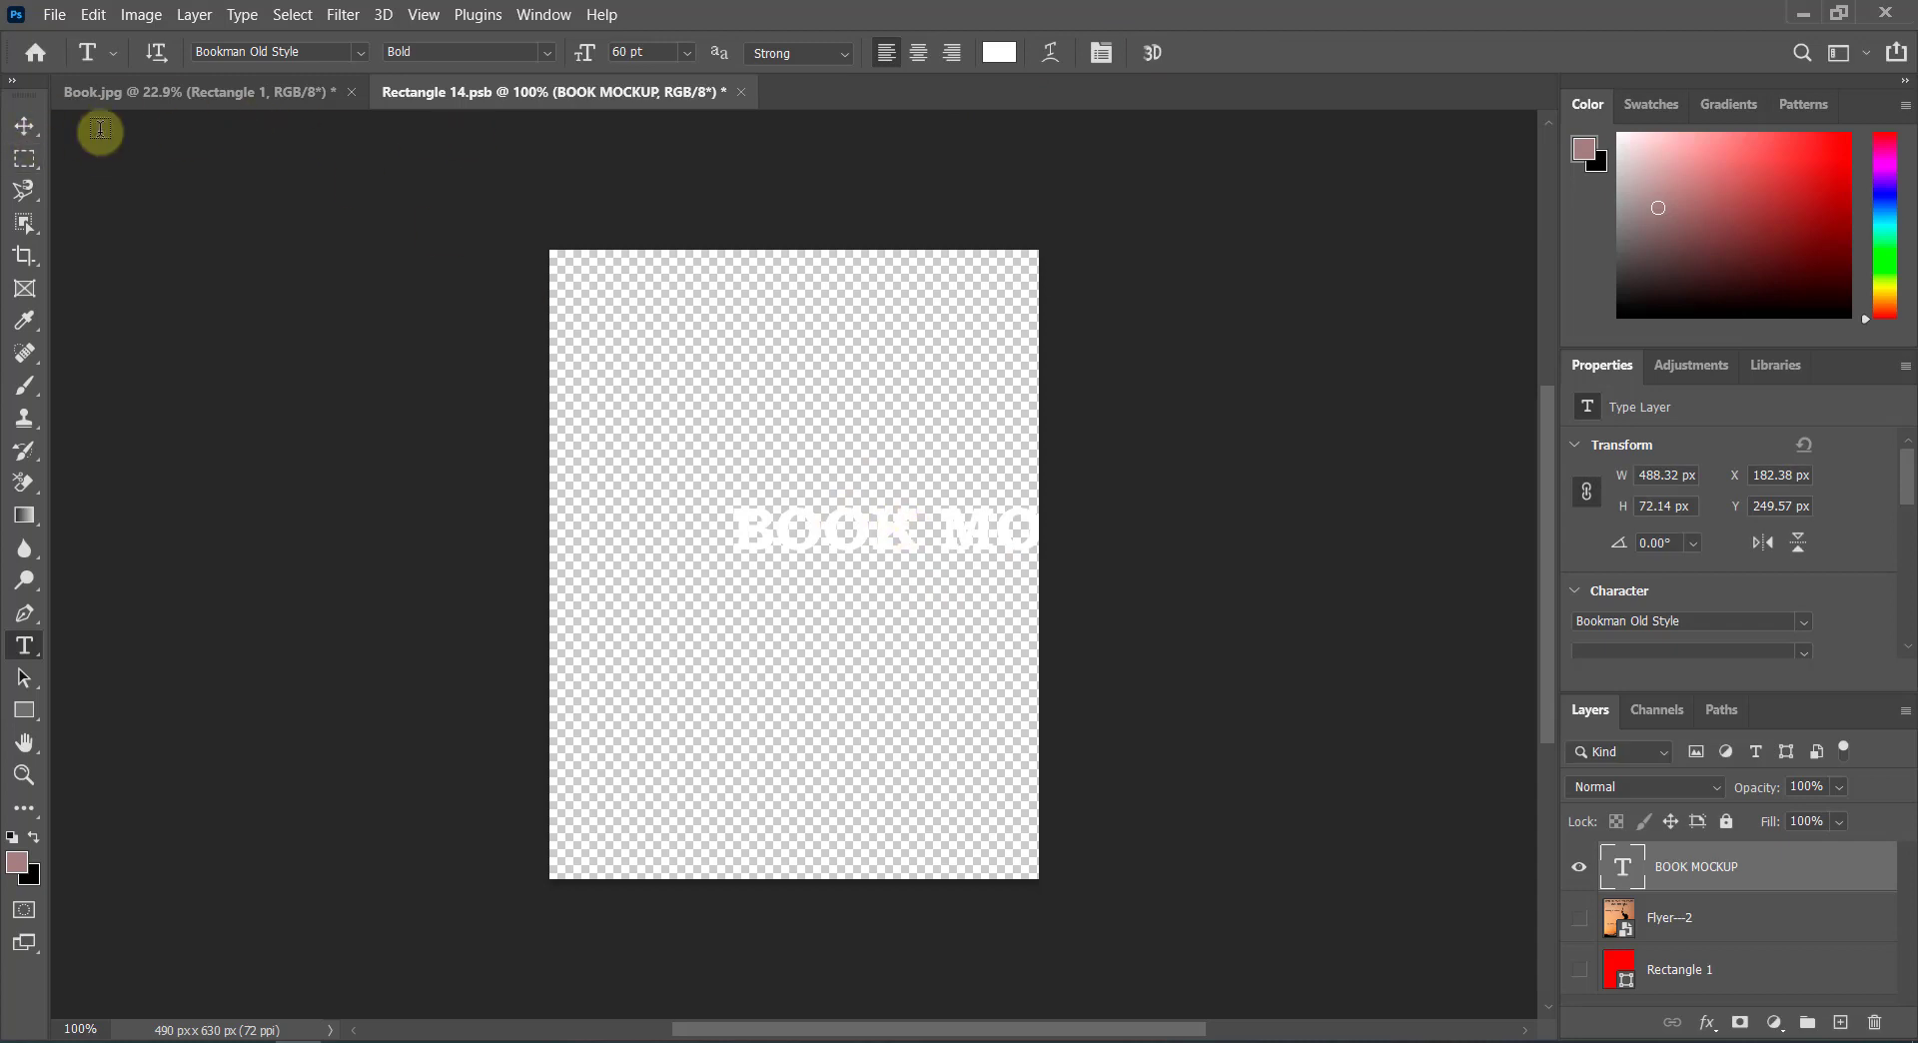
# Step: Move the BOOK MOCKUP text lower and against the page's left edge
pyautogui.click(25, 125)
pyautogui.moveTo(847, 530); pyautogui.dragTo(737, 539)
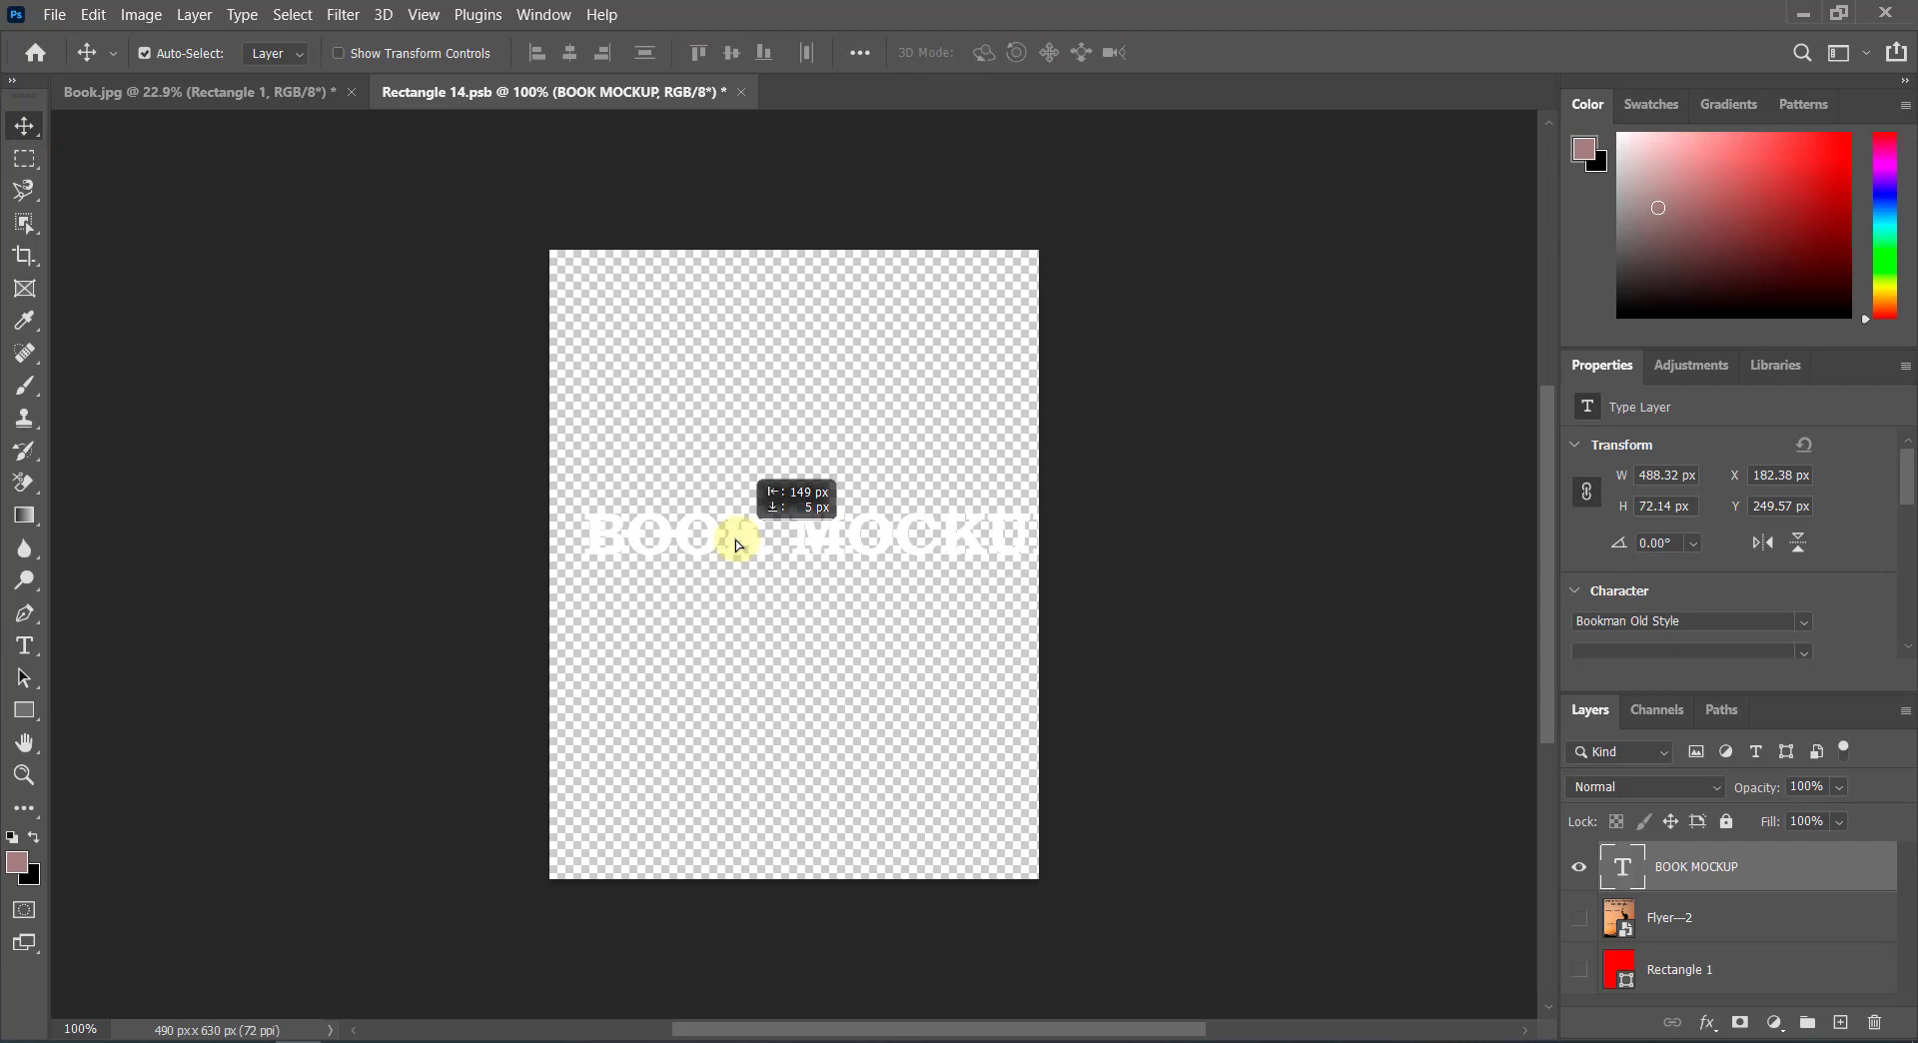
pyautogui.moveTo(737, 539); pyautogui.dragTo(710, 597)
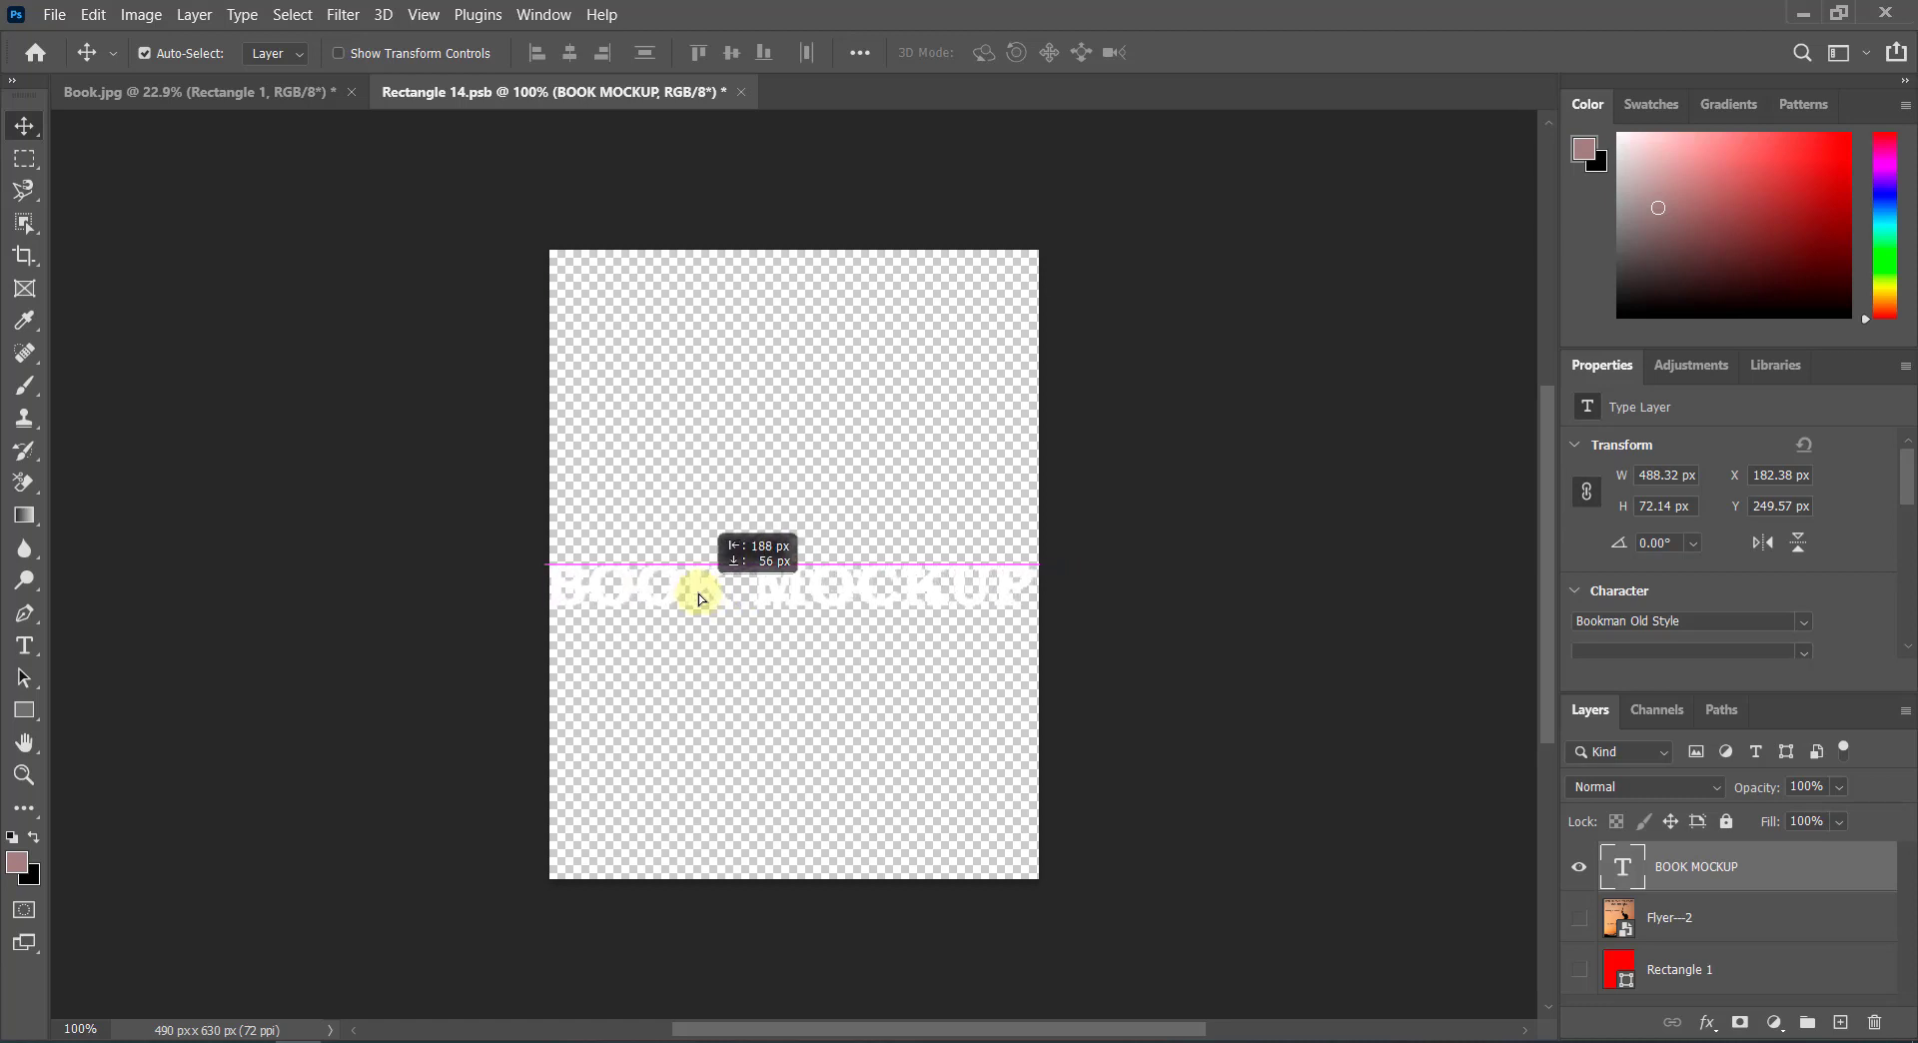
pyautogui.moveTo(710, 597); pyautogui.dragTo(705, 590)
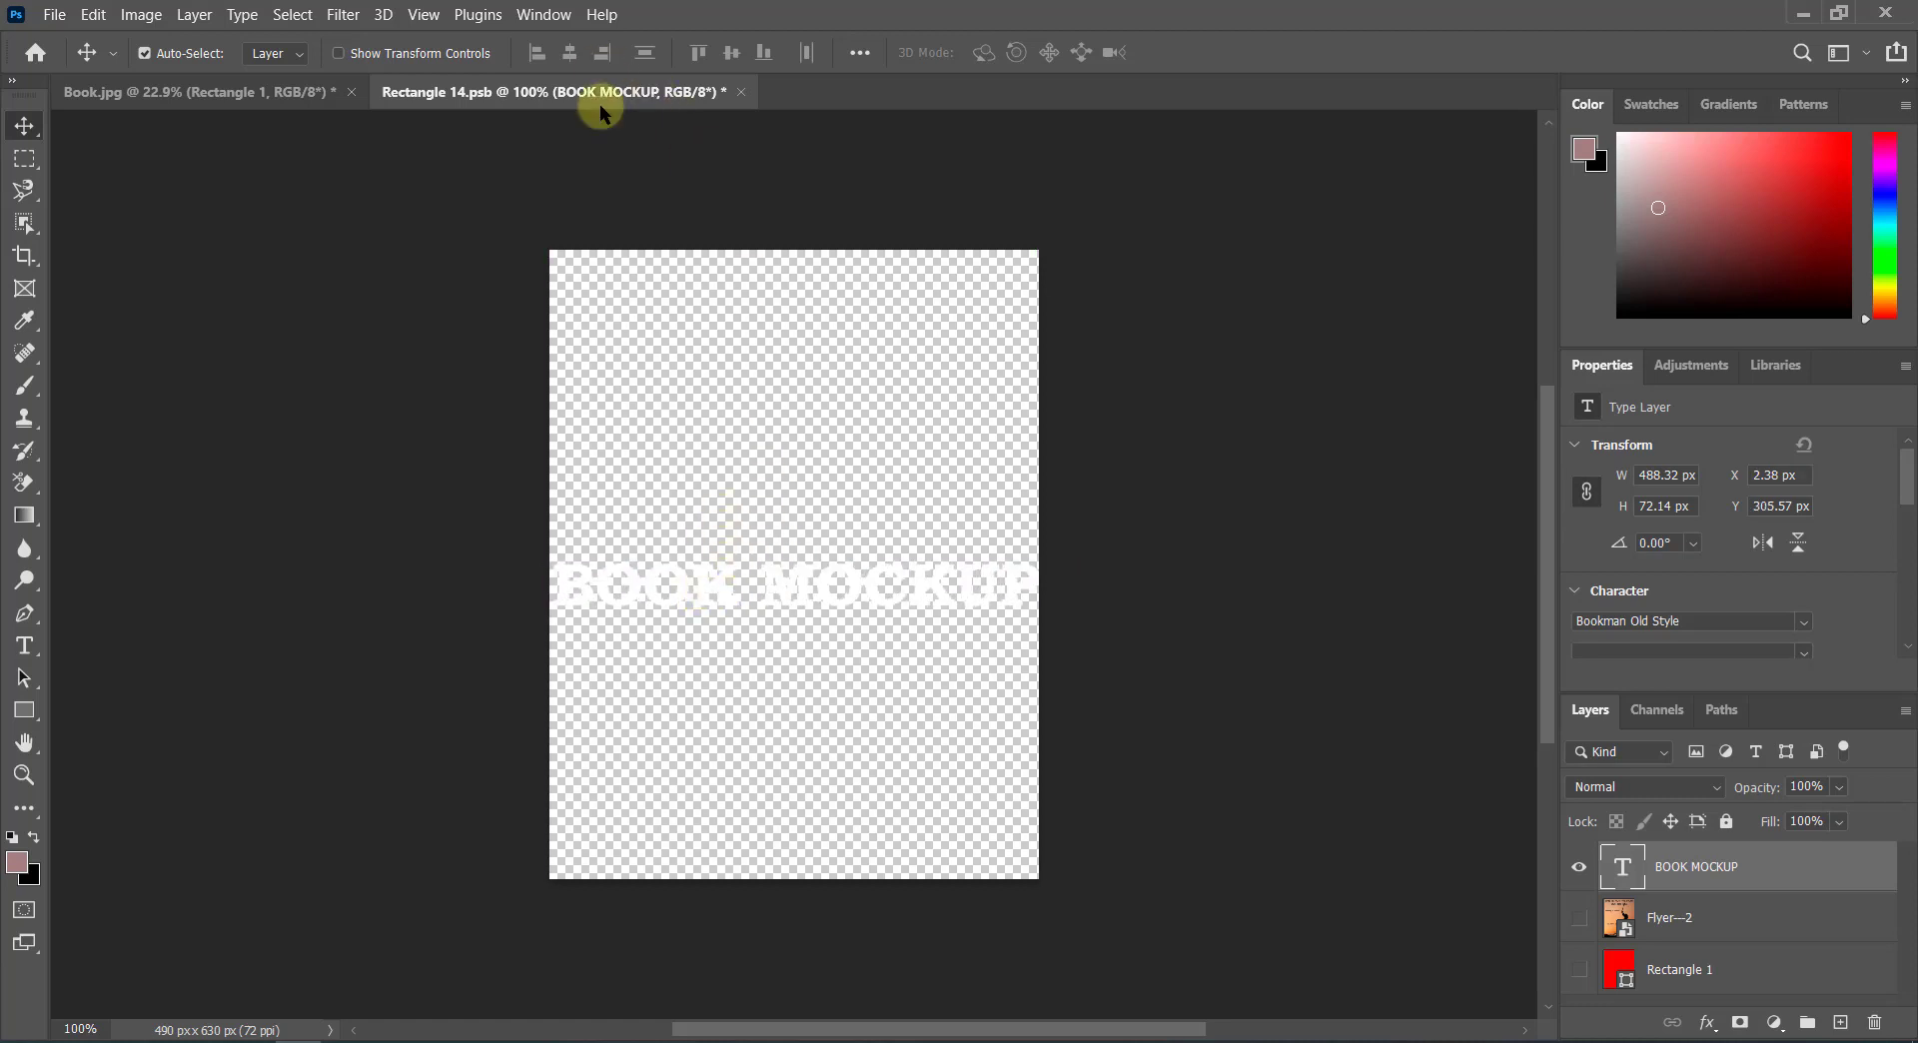
# Step: Restyle the heading to 50 pt, centre-aligned, in a nearly black colour
pyautogui.doubleClick(782, 593)
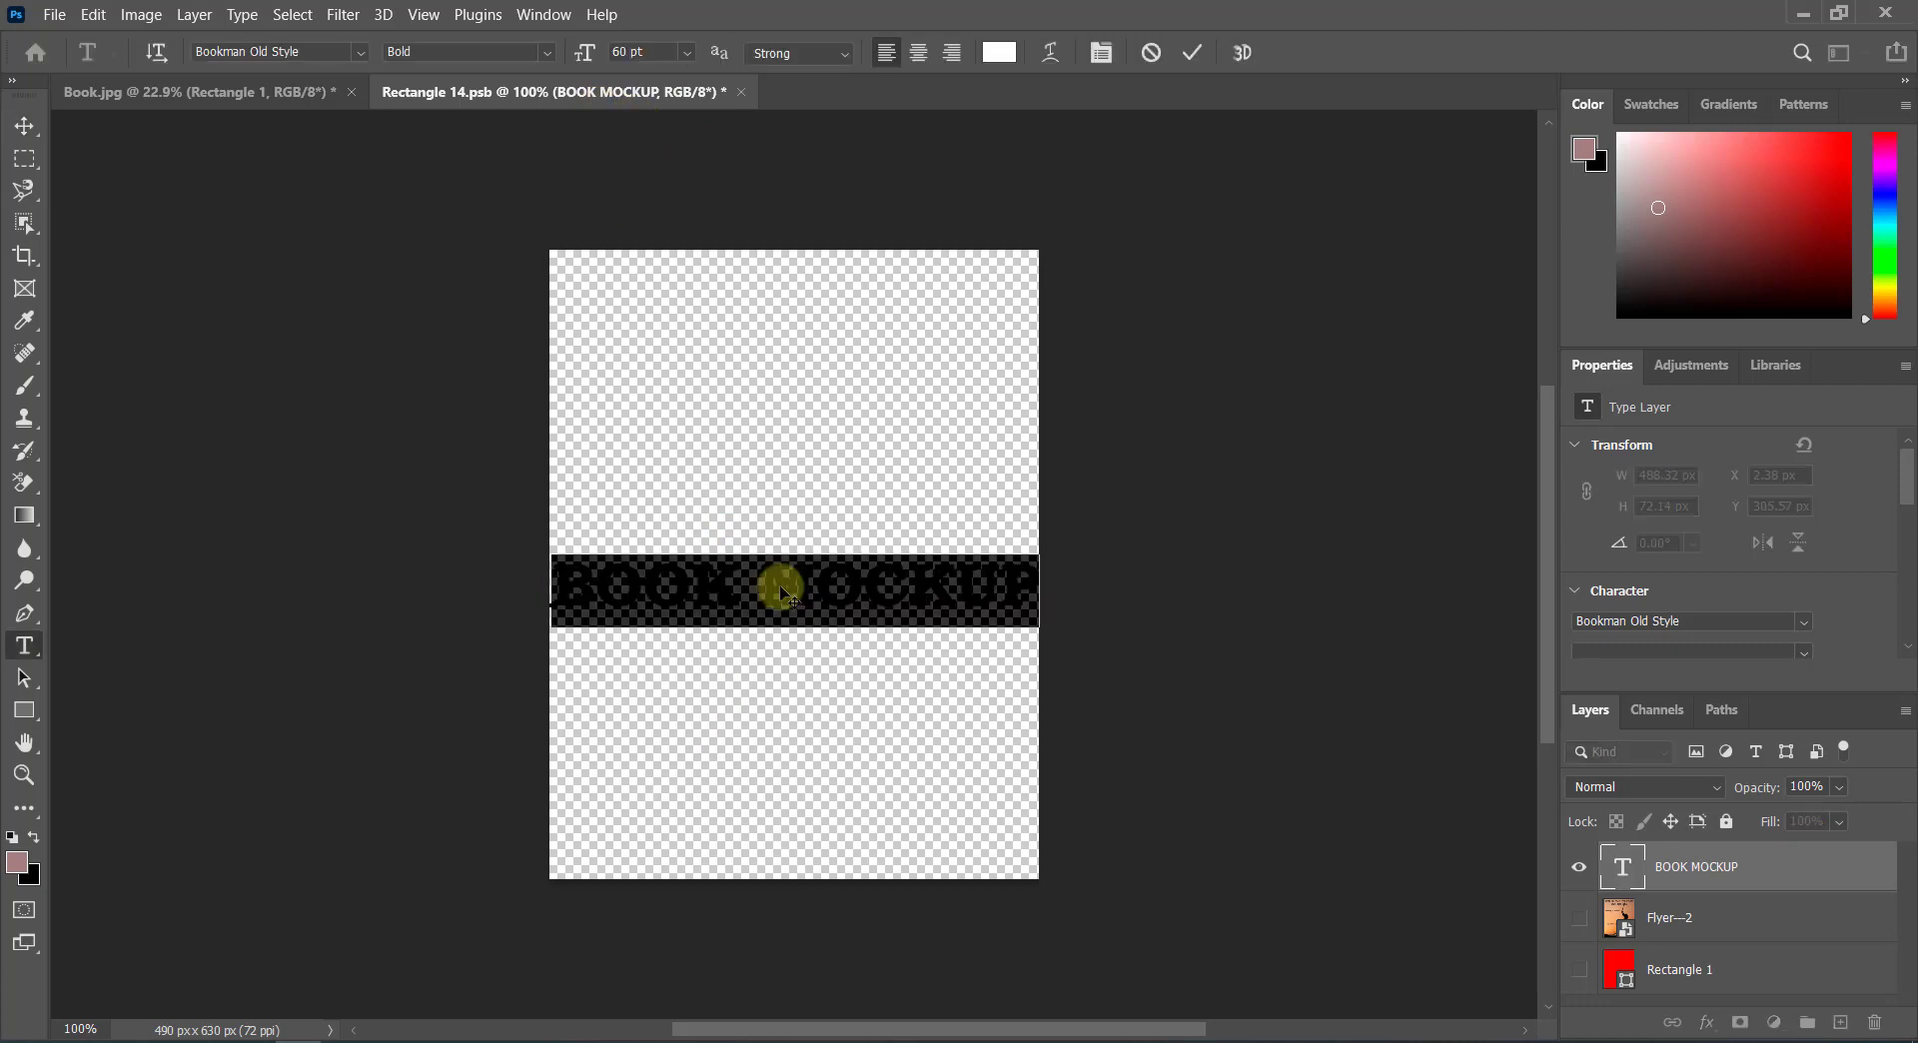
pyautogui.click(687, 52)
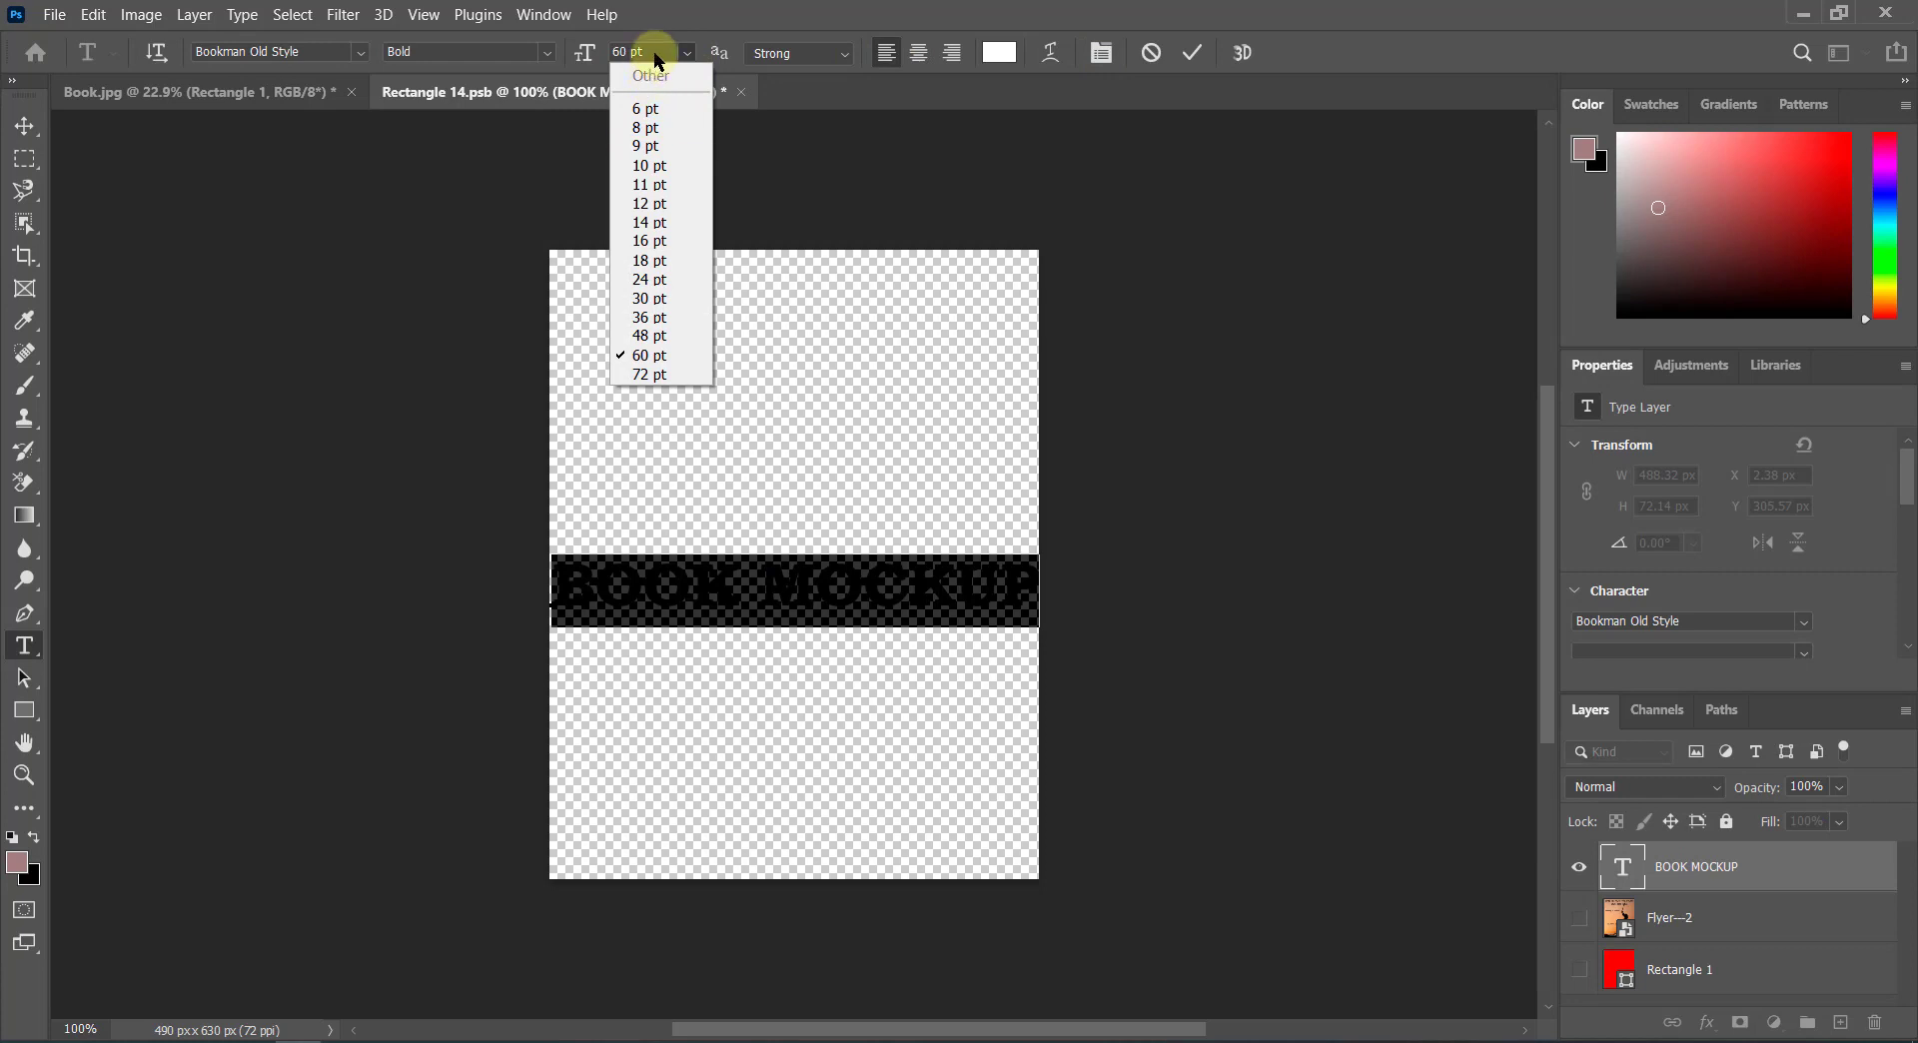
pyautogui.click(654, 52)
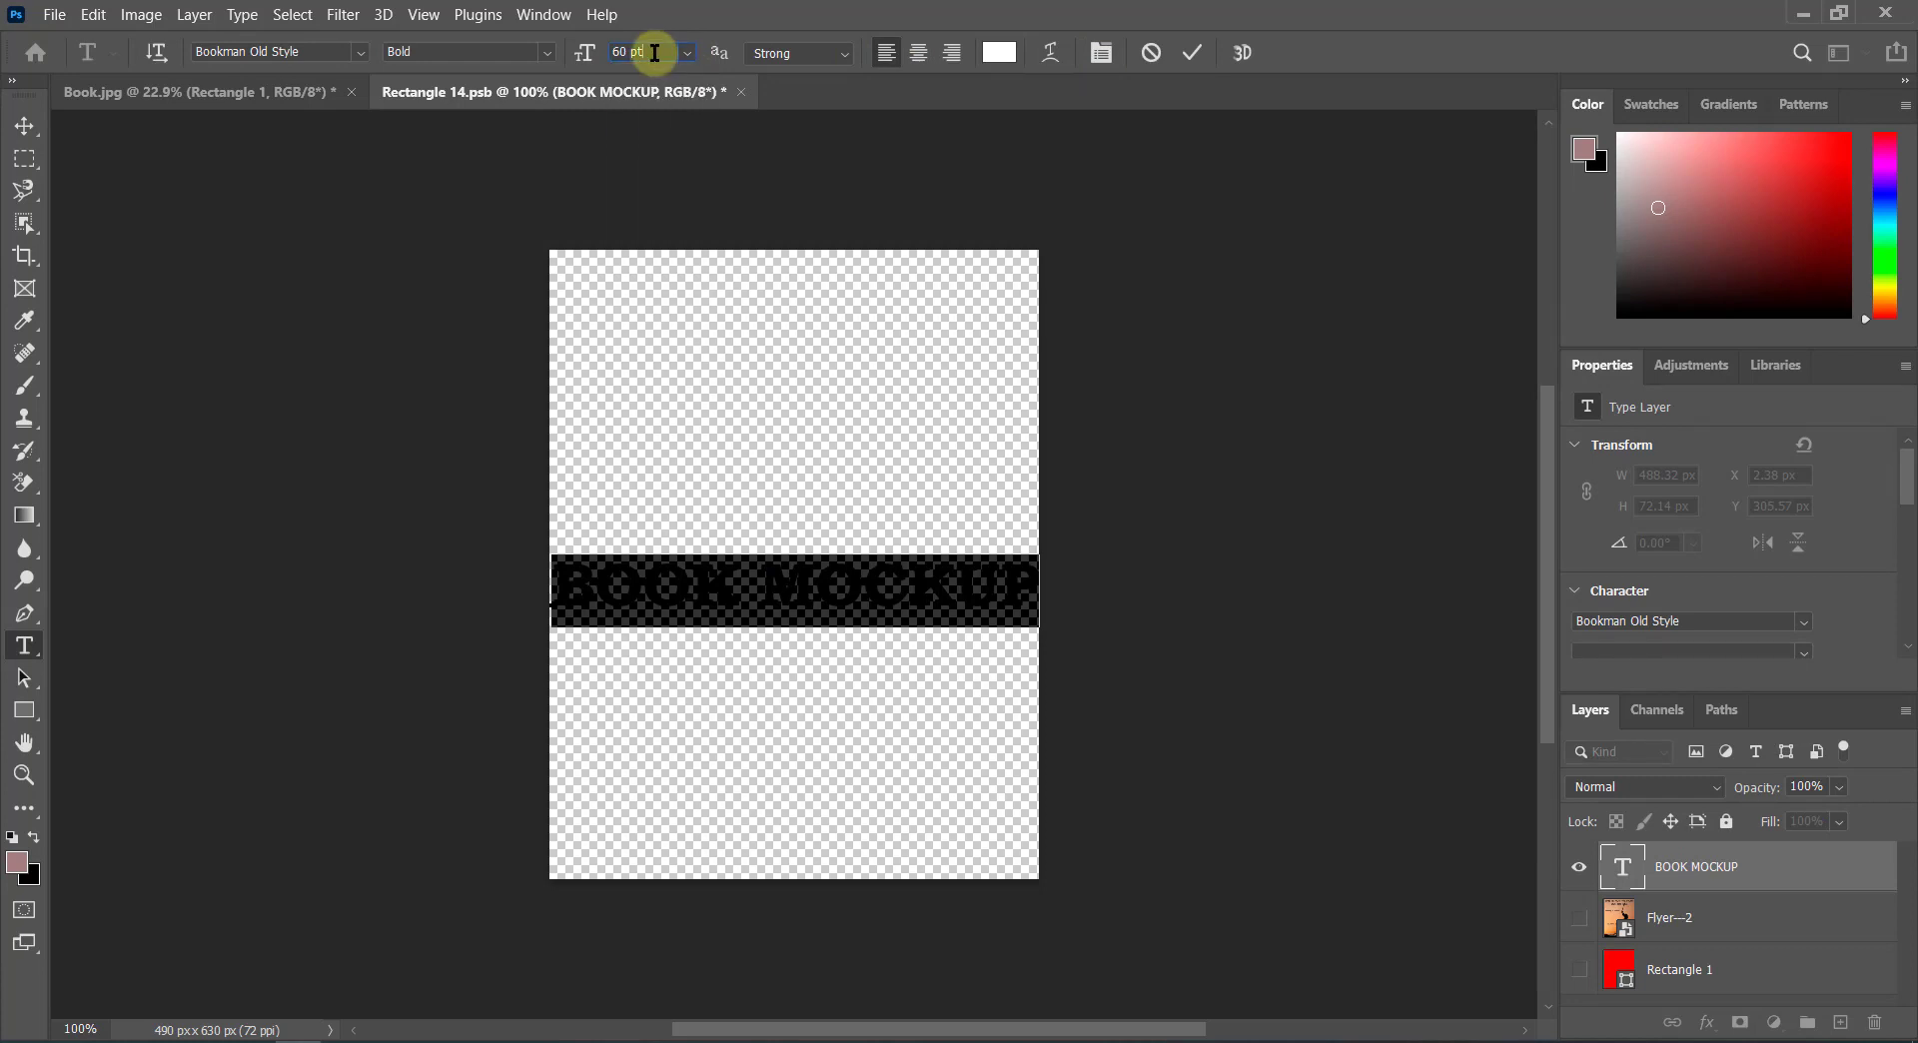
pyautogui.press('Down')
pyautogui.press('Down')
pyautogui.press('Down')
pyautogui.press('Down')
pyautogui.press('Down')
pyautogui.press('Down')
pyautogui.press('Down')
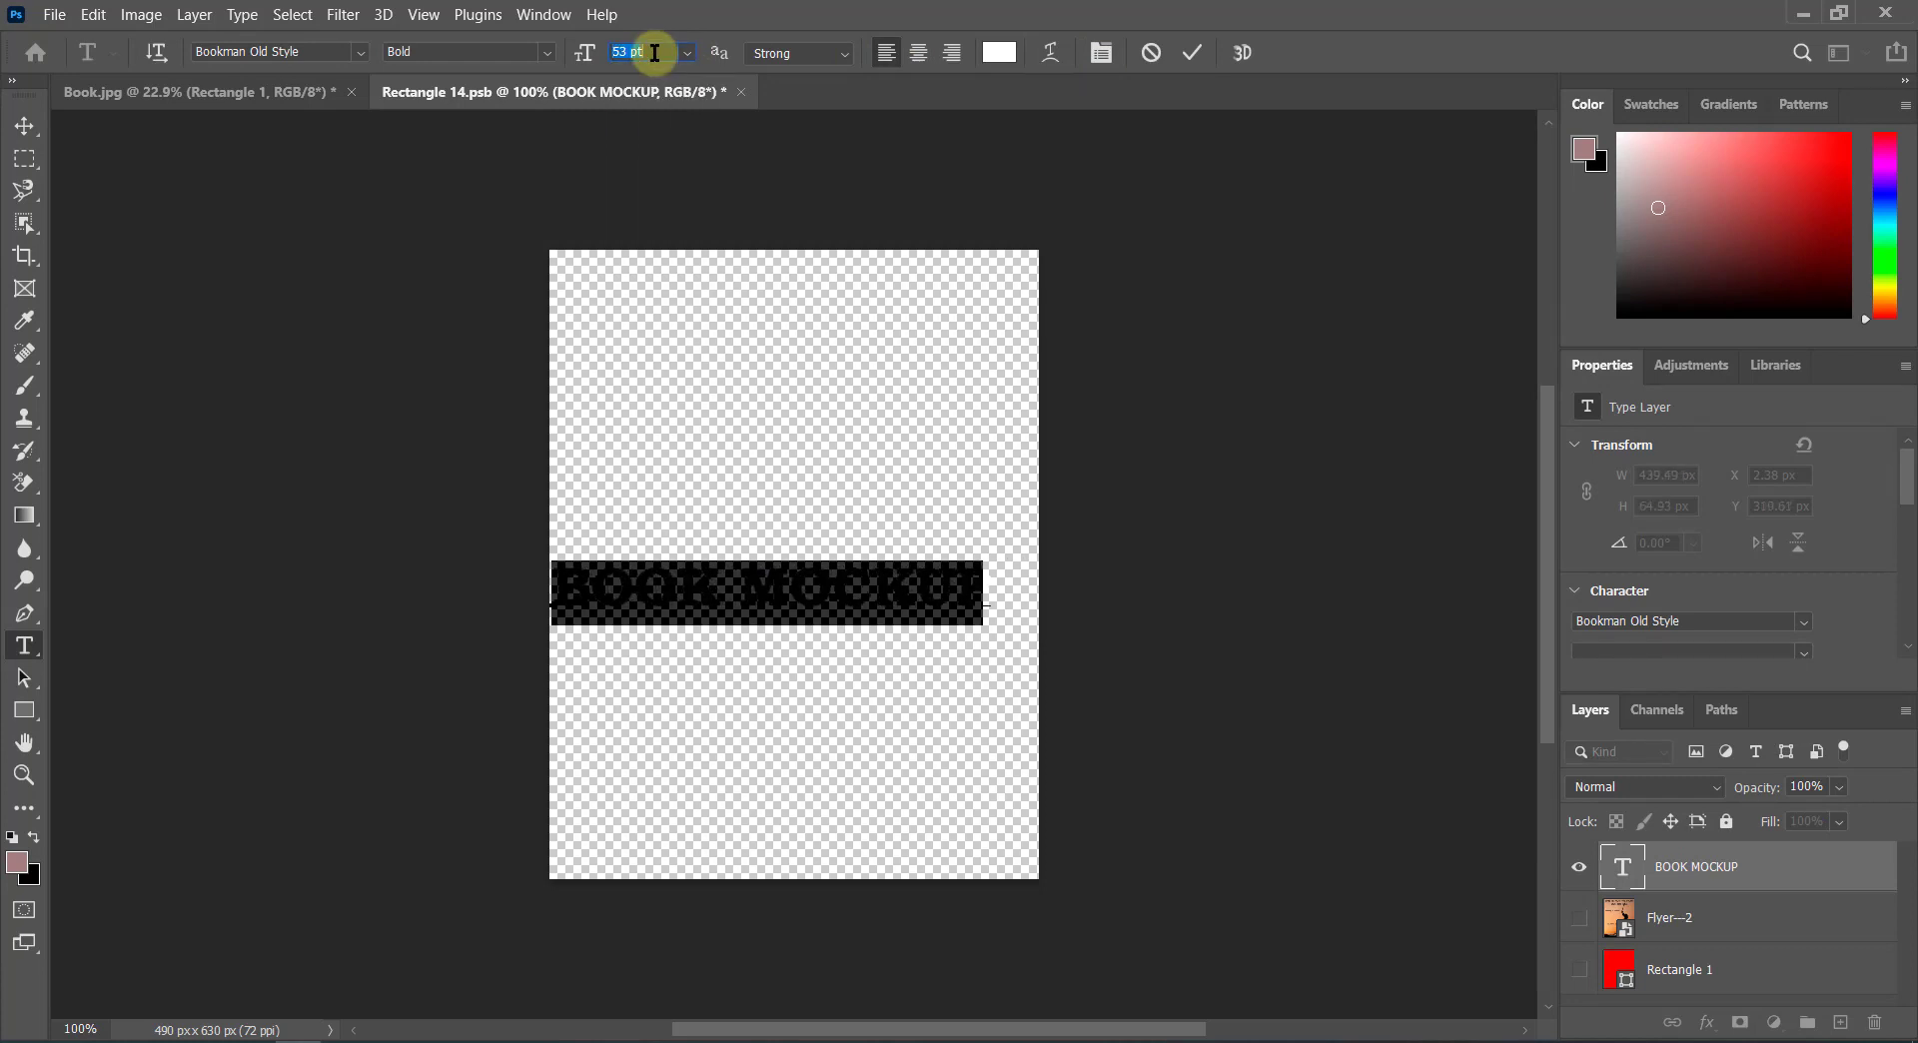
pyautogui.press('Down')
pyautogui.press('Down')
pyautogui.press('Down')
pyautogui.click(918, 53)
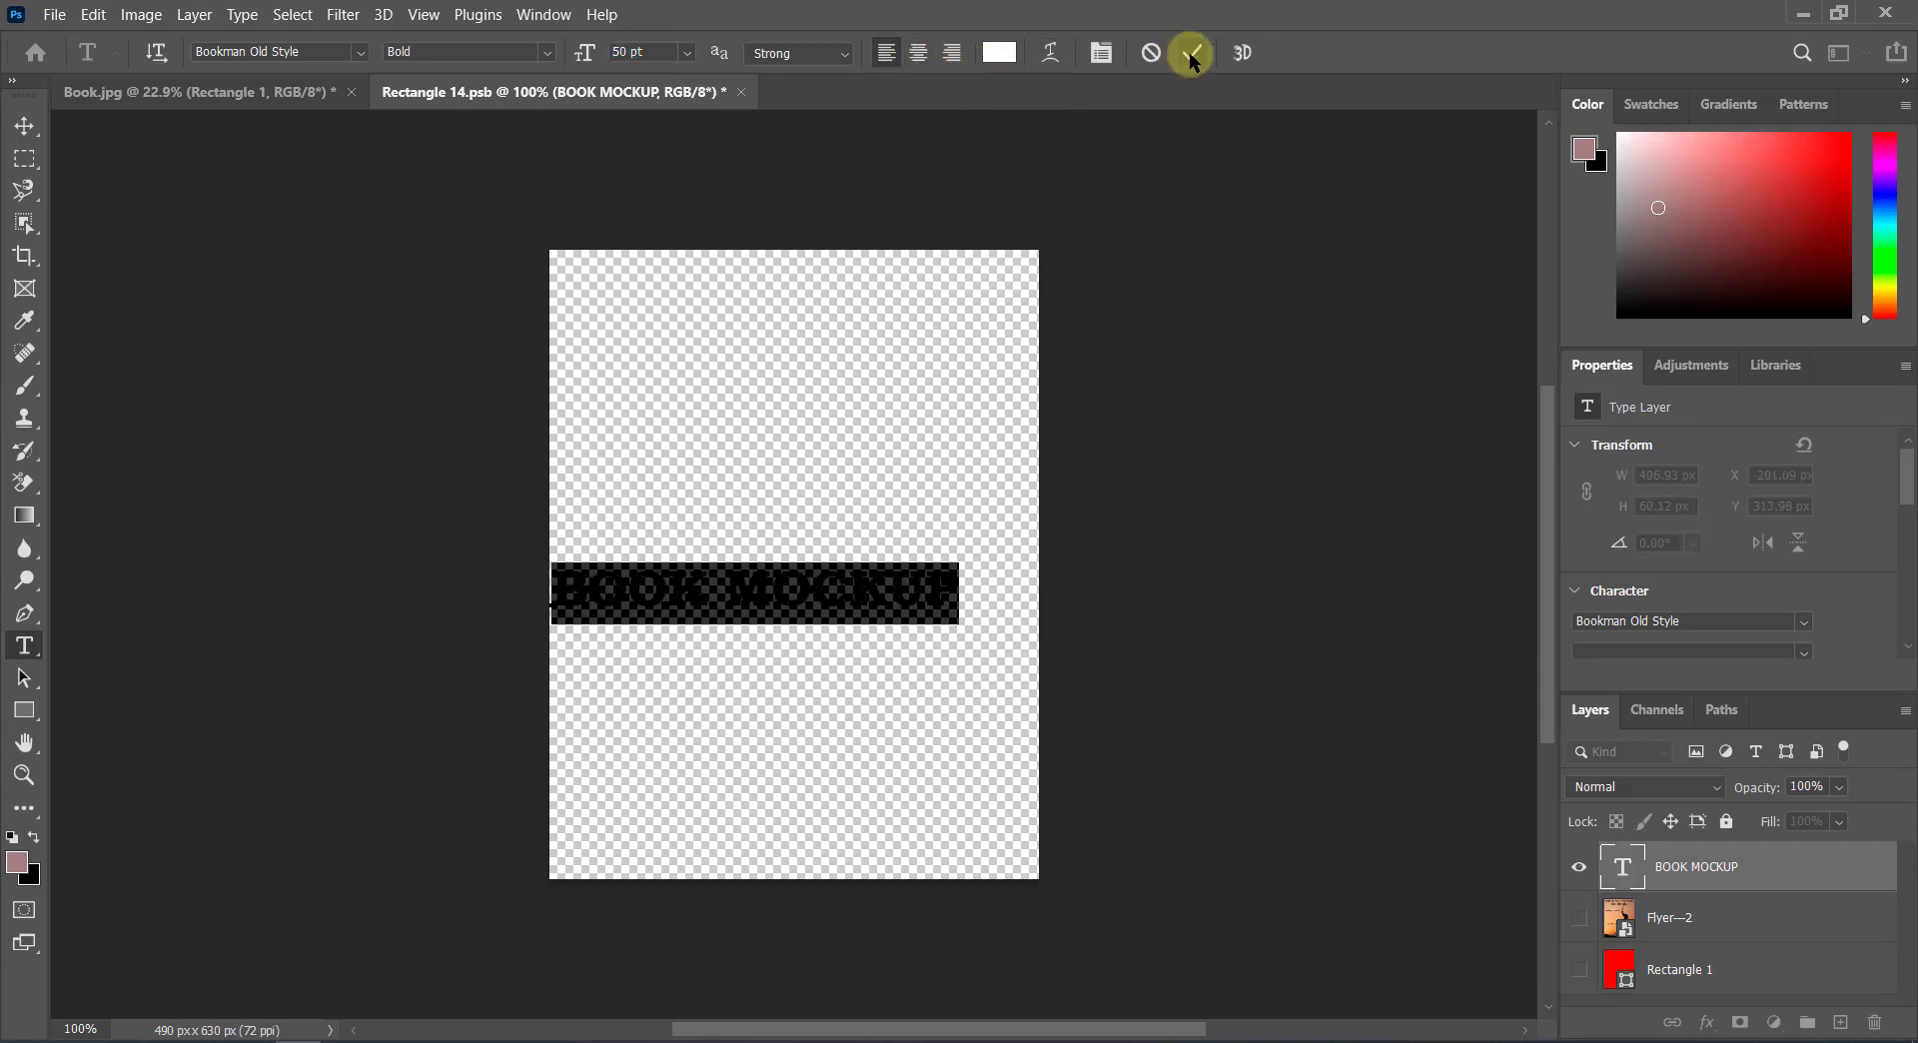
pyautogui.click(999, 52)
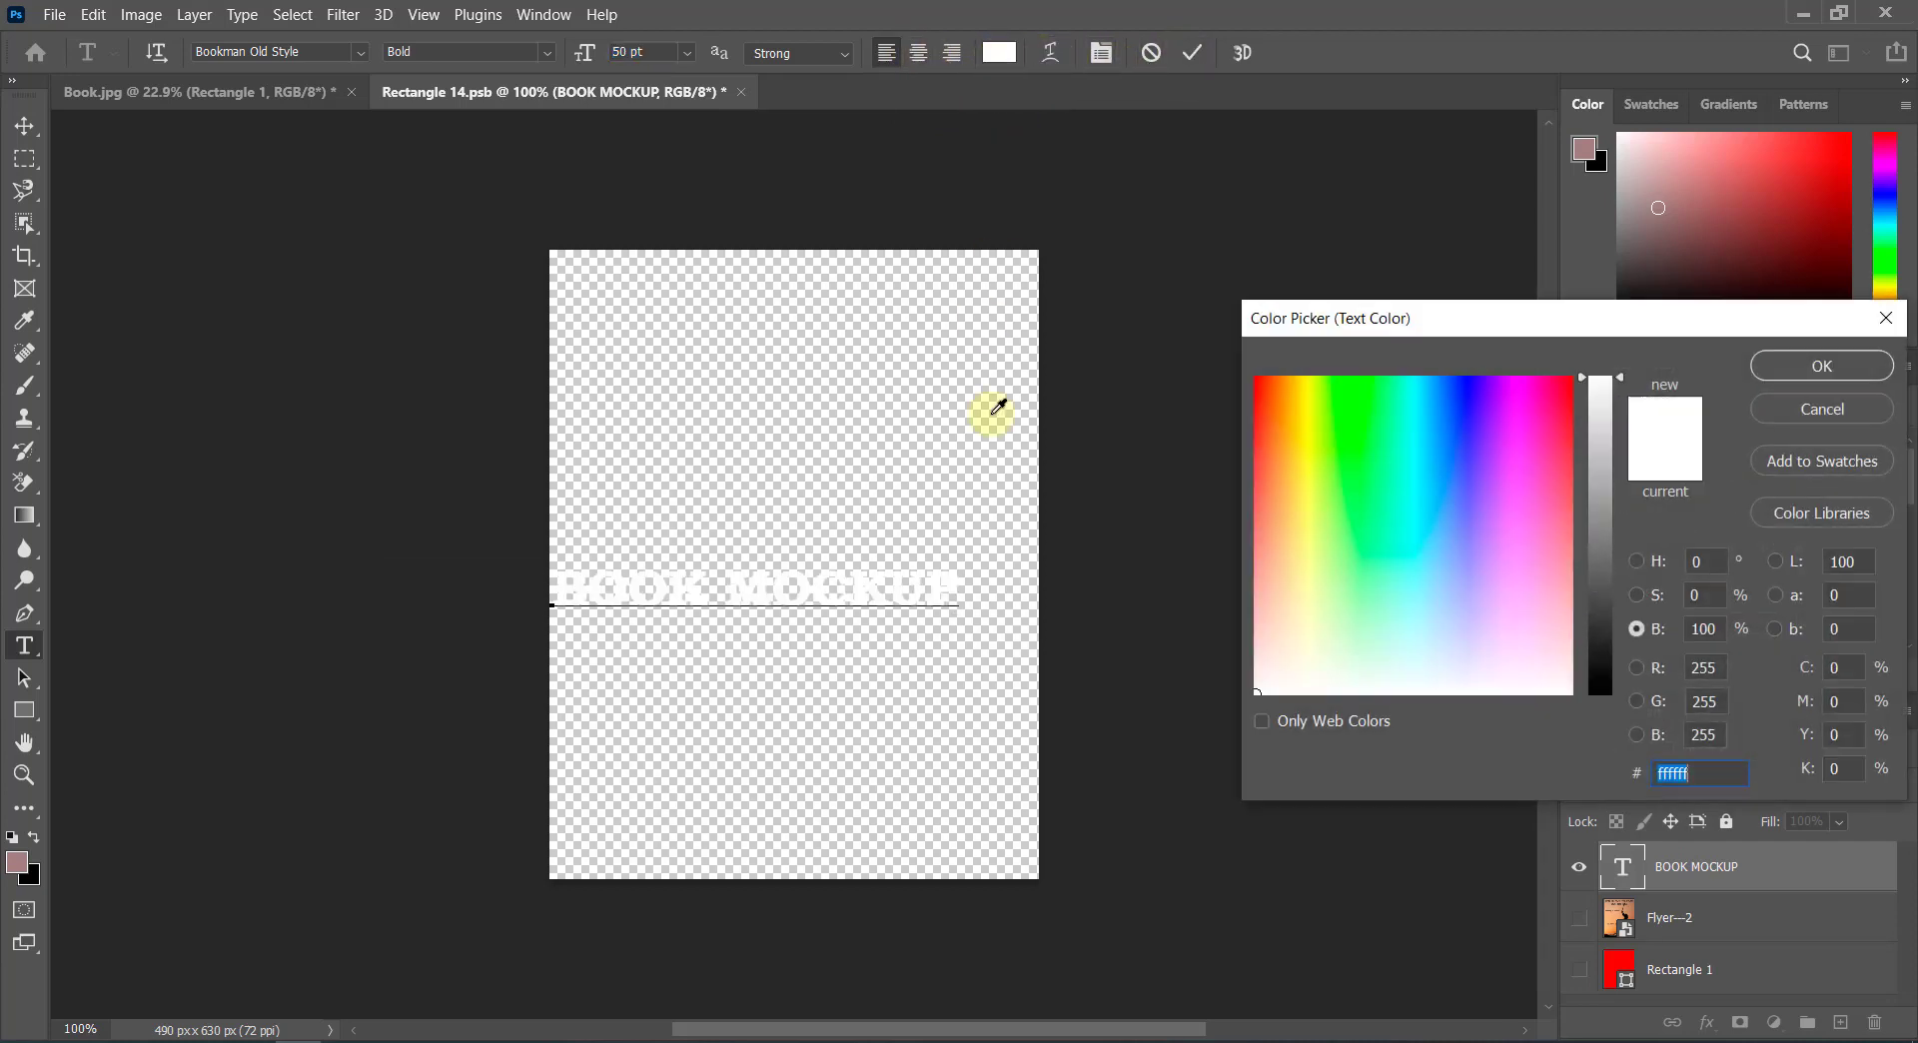
pyautogui.click(1598, 663)
pyautogui.moveTo(1276, 662); pyautogui.dragTo(1274, 682)
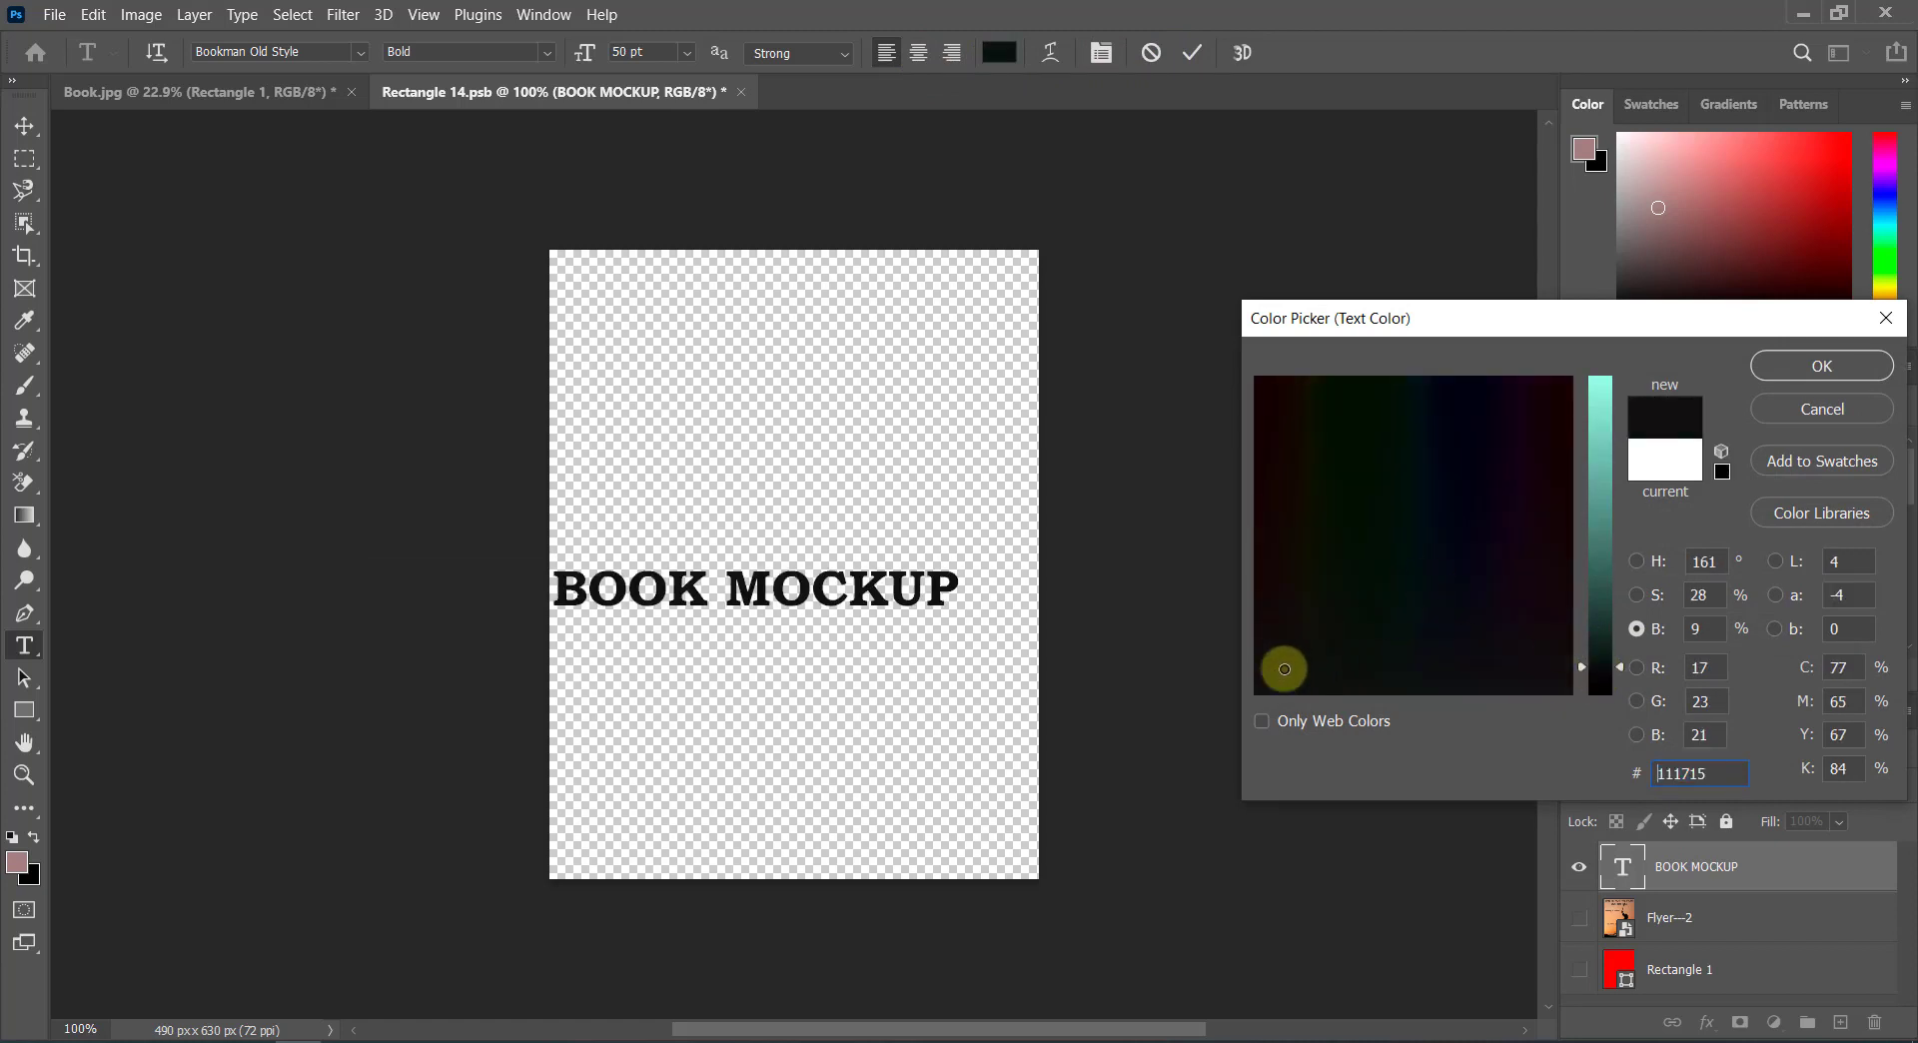
pyautogui.click(1822, 366)
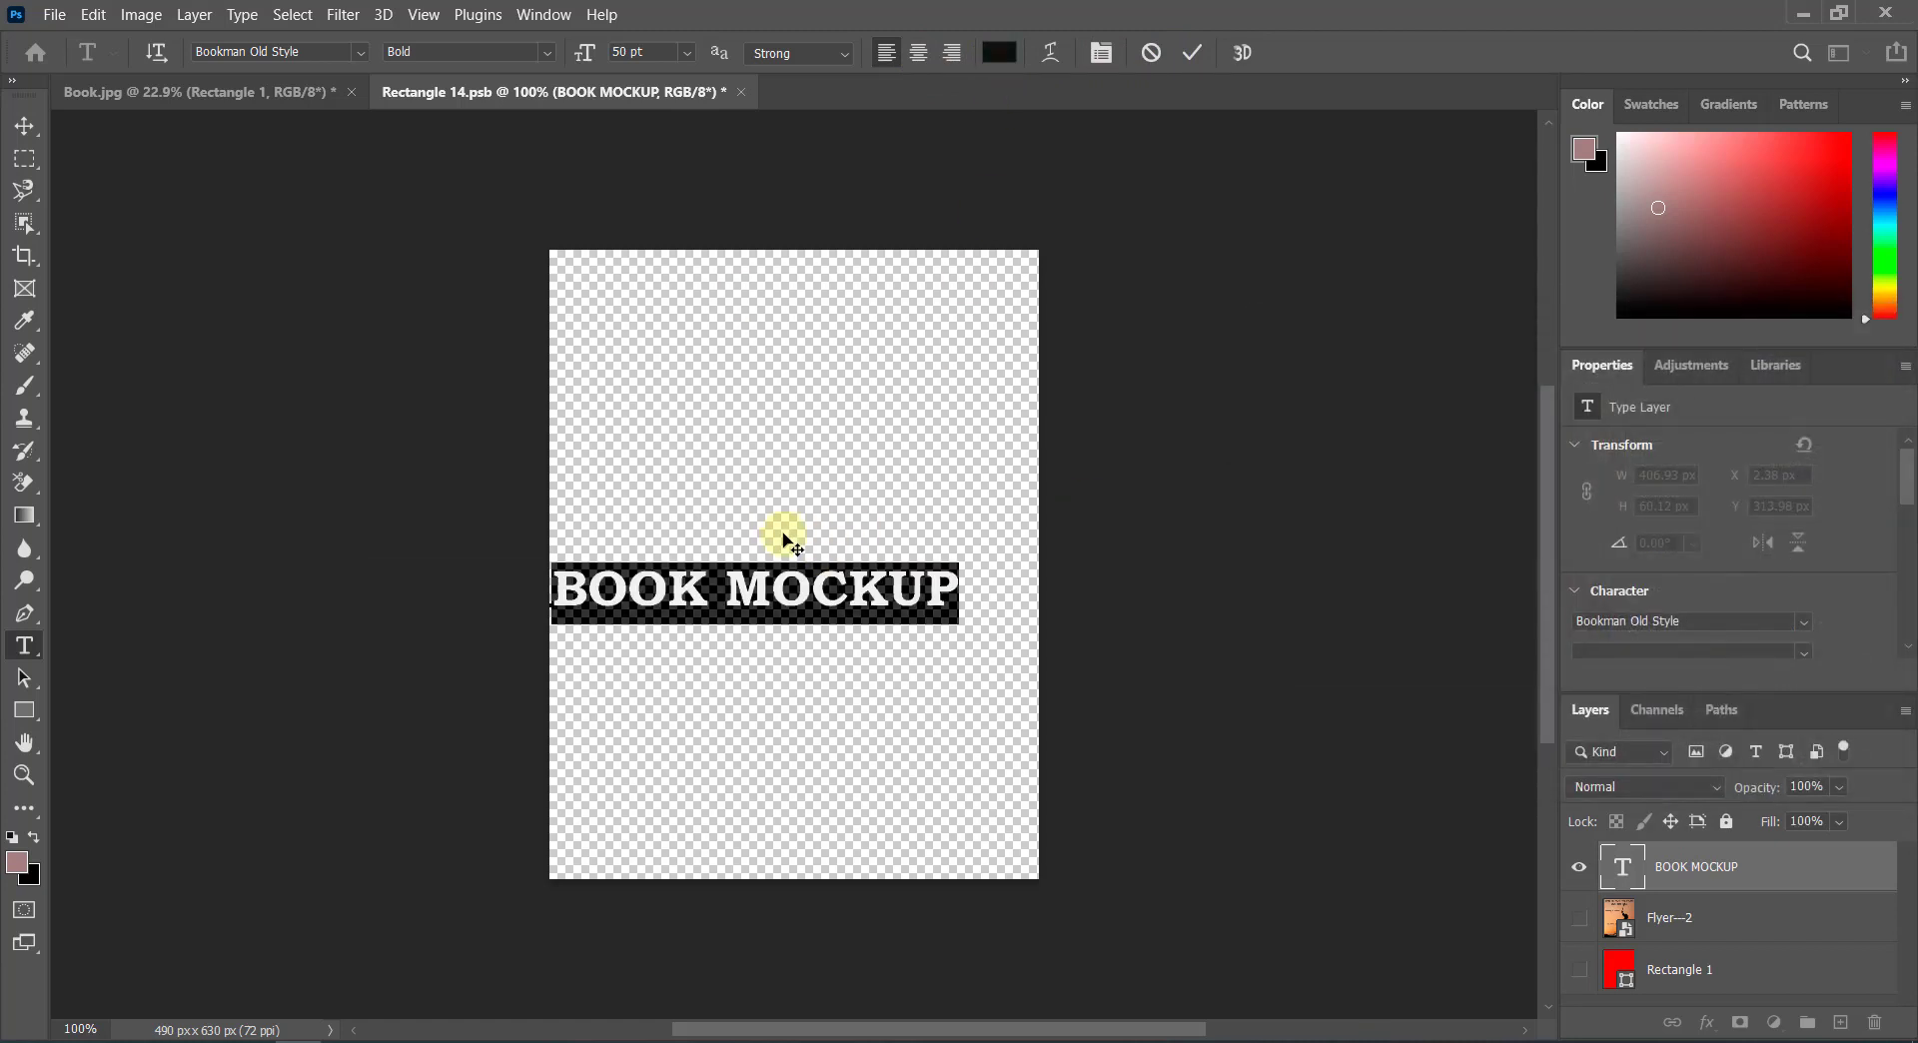
pyautogui.click(1186, 54)
# Step: Move BOOK MOCKUP up near the top of the page
pyautogui.press('v')
pyautogui.moveTo(835, 600); pyautogui.dragTo(873, 413)
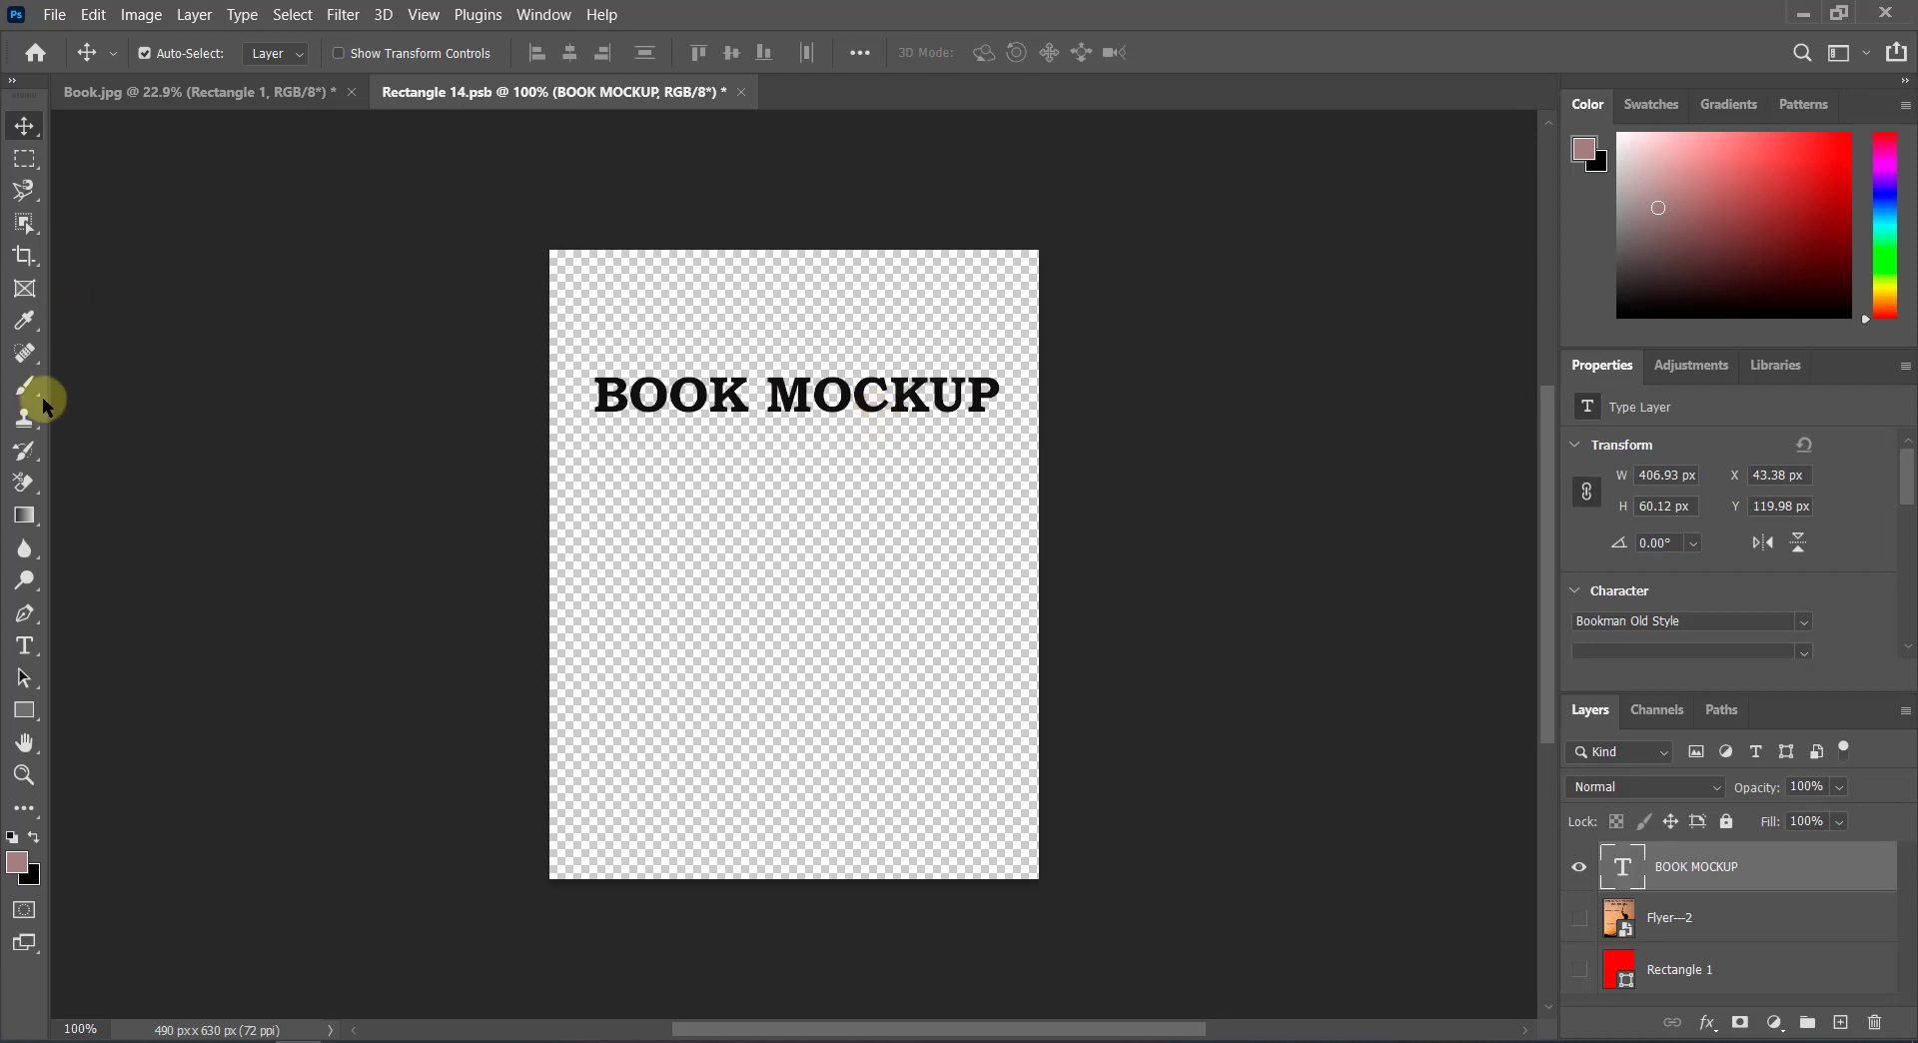
pyautogui.click(21, 648)
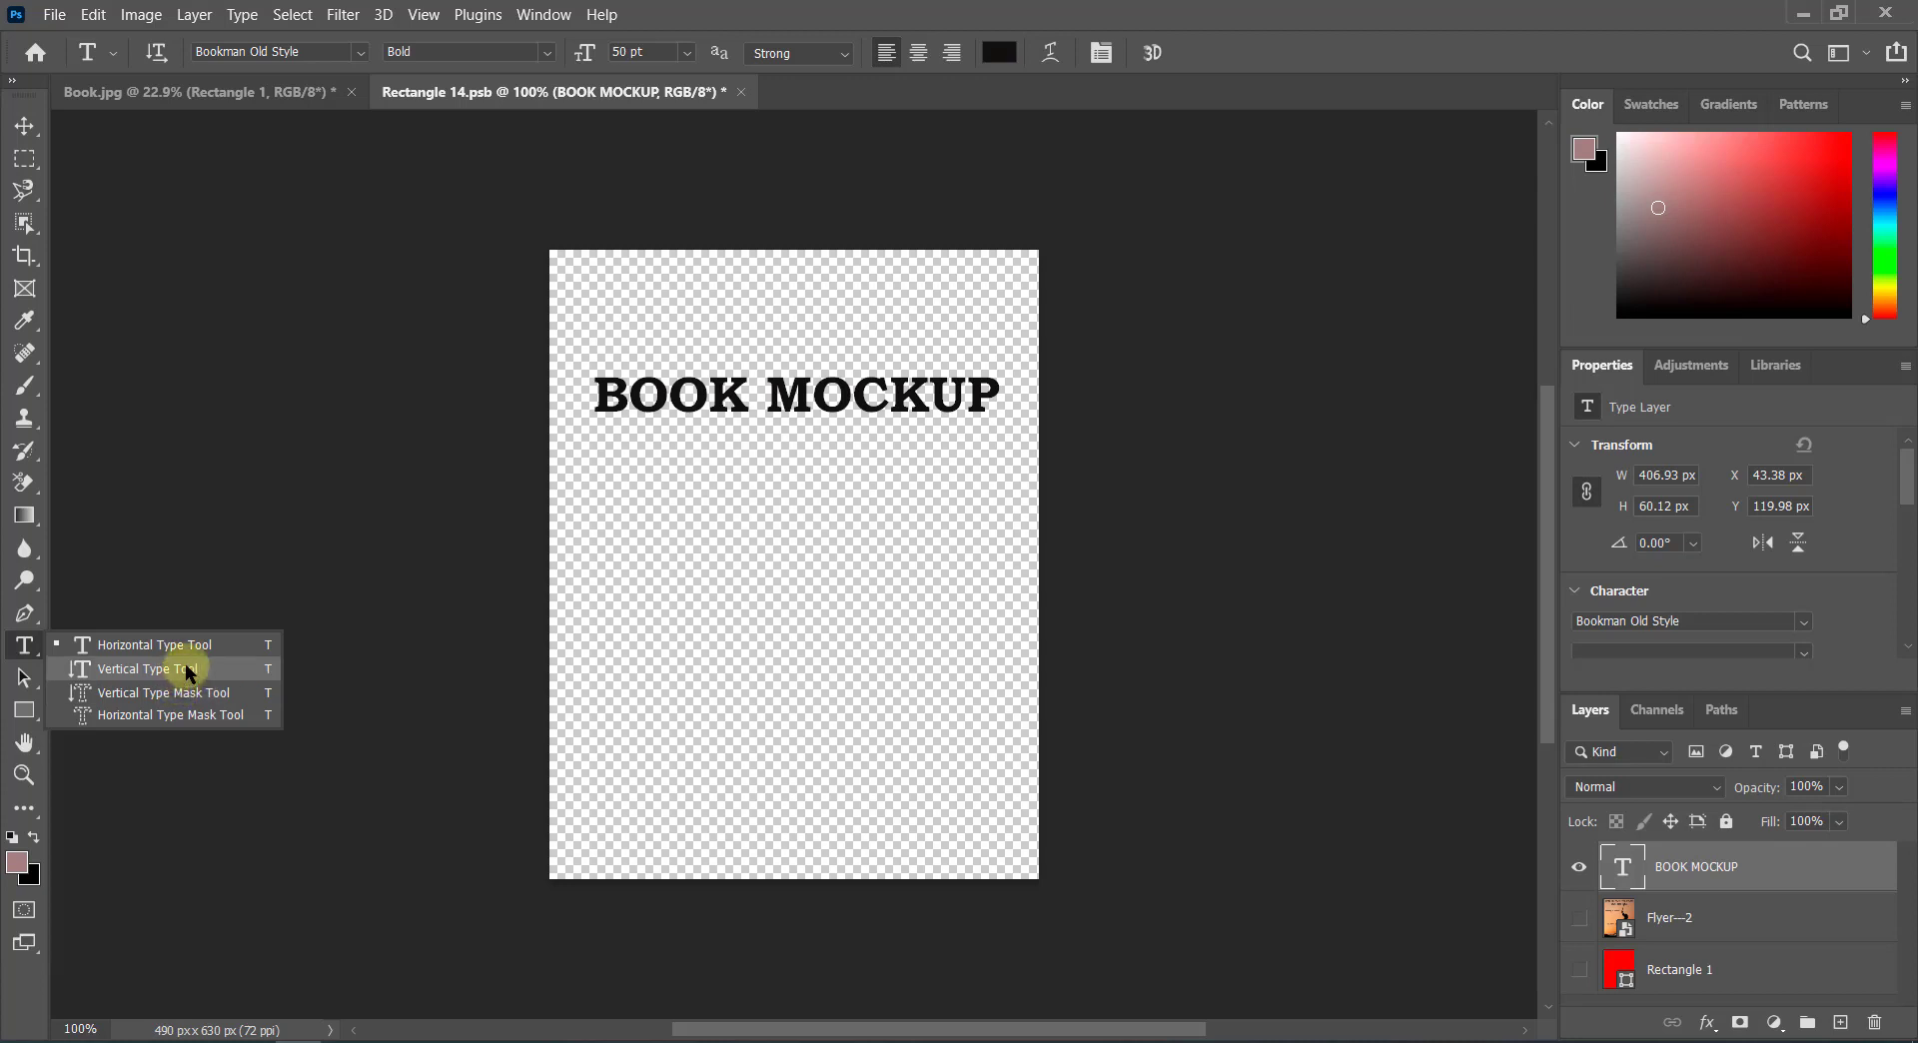
# Step: Draw a paragraph text box below the heading with 16 pt text
pyautogui.click(187, 640)
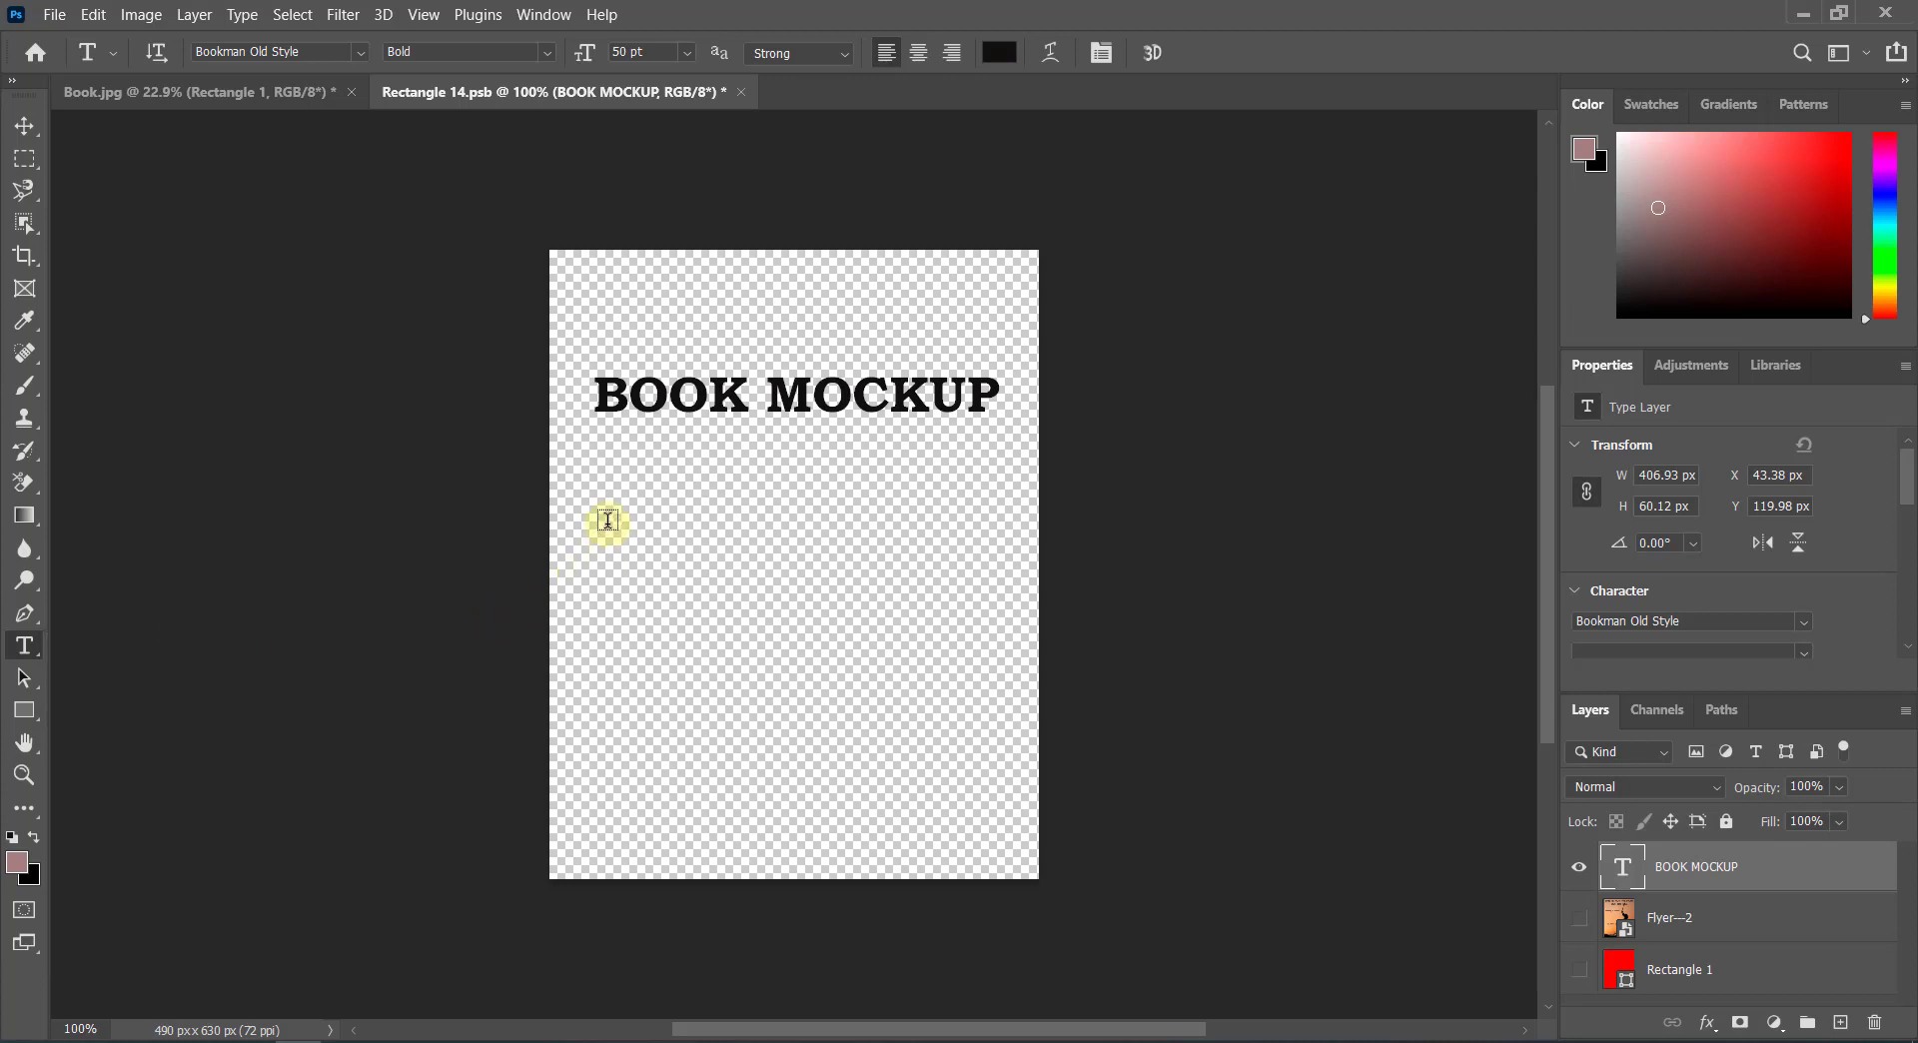
pyautogui.moveTo(607, 490)
pyautogui.mouseDown()
pyautogui.moveTo(871, 786)
pyautogui.moveTo(978, 851)
pyautogui.mouseUp()
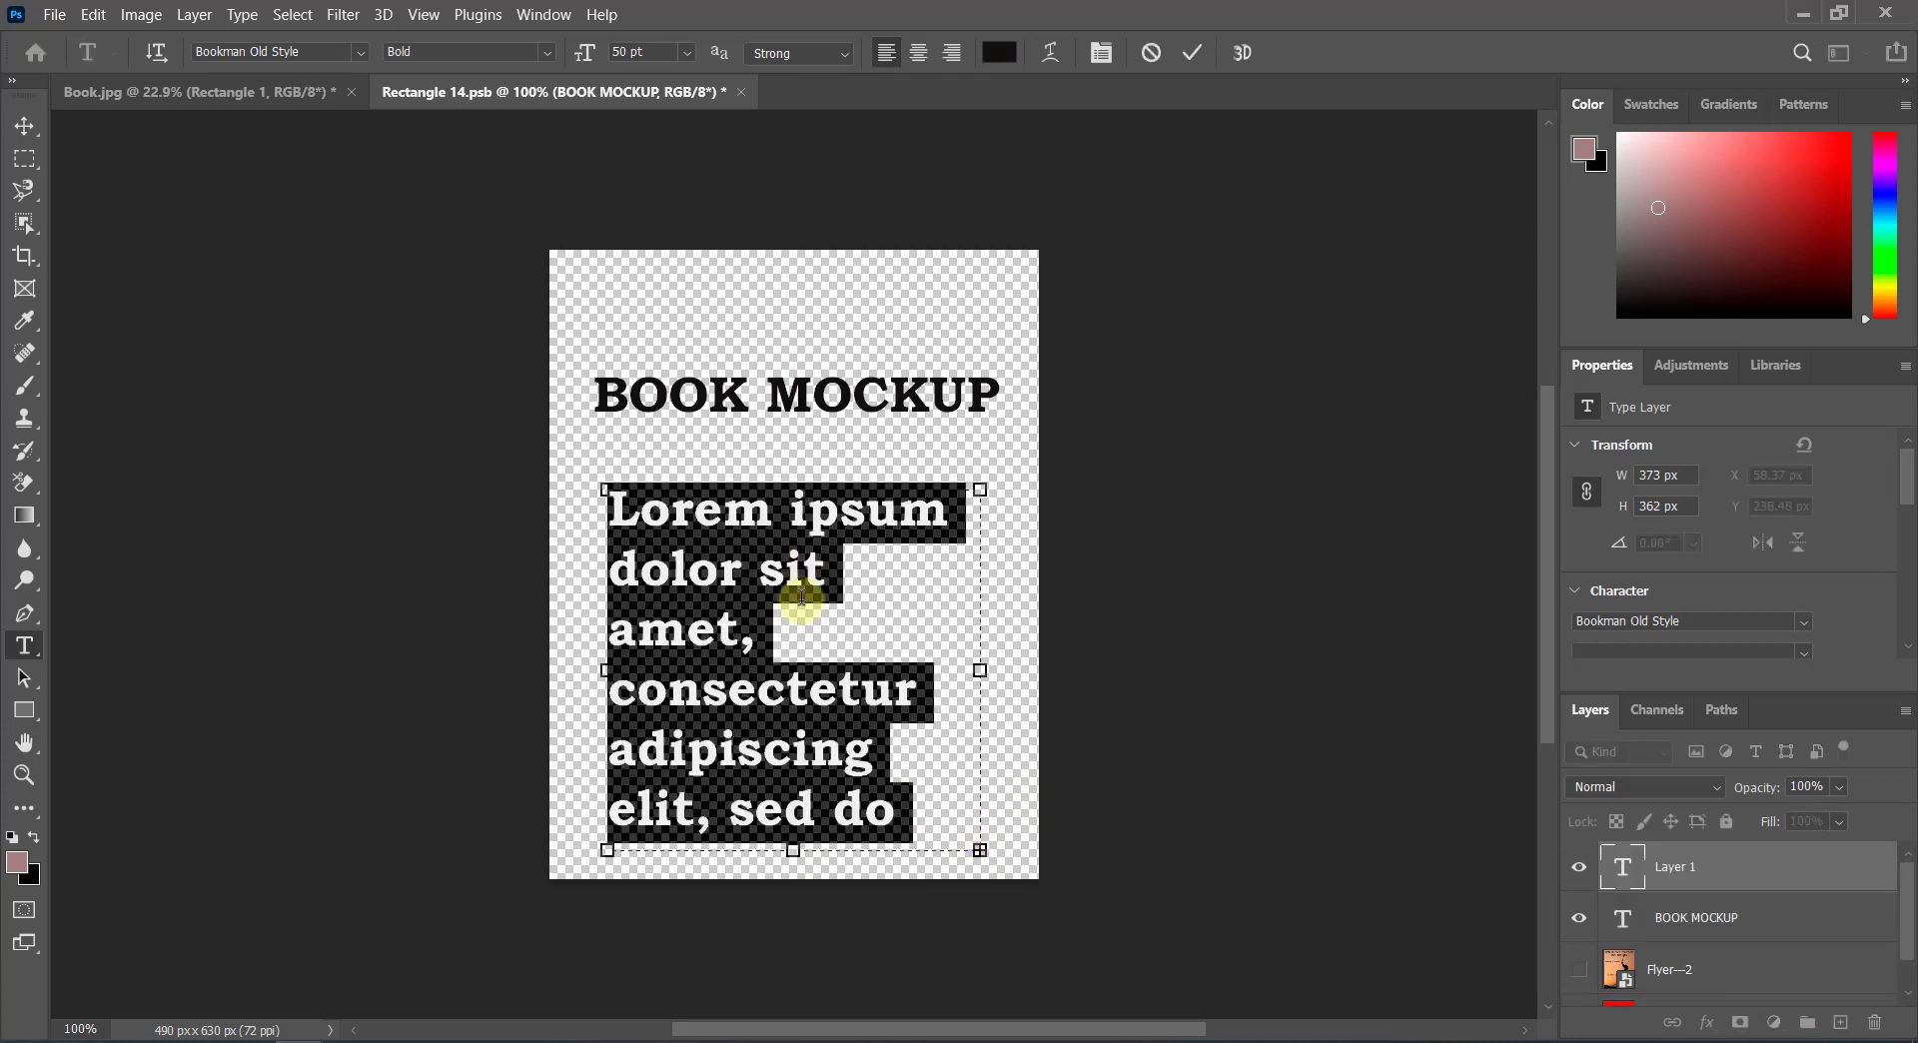
pyautogui.click(687, 53)
pyautogui.click(667, 317)
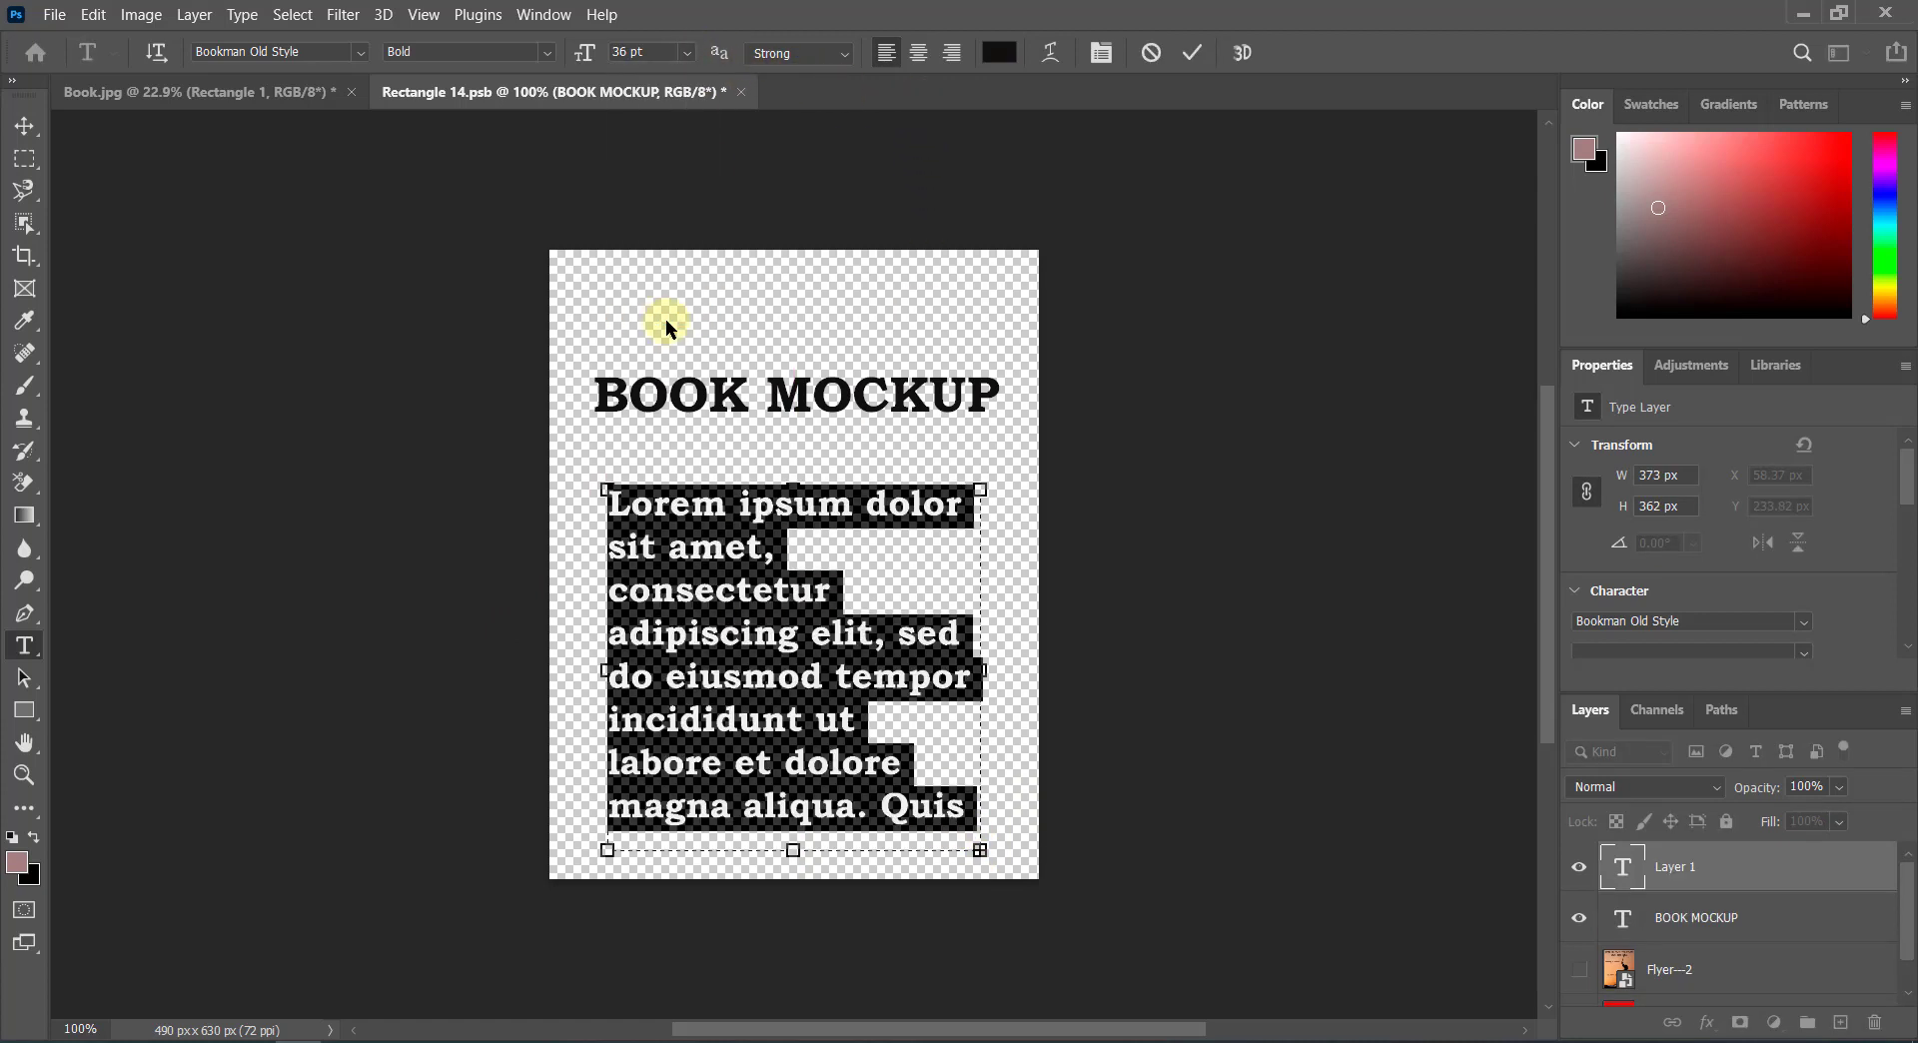
pyautogui.click(687, 53)
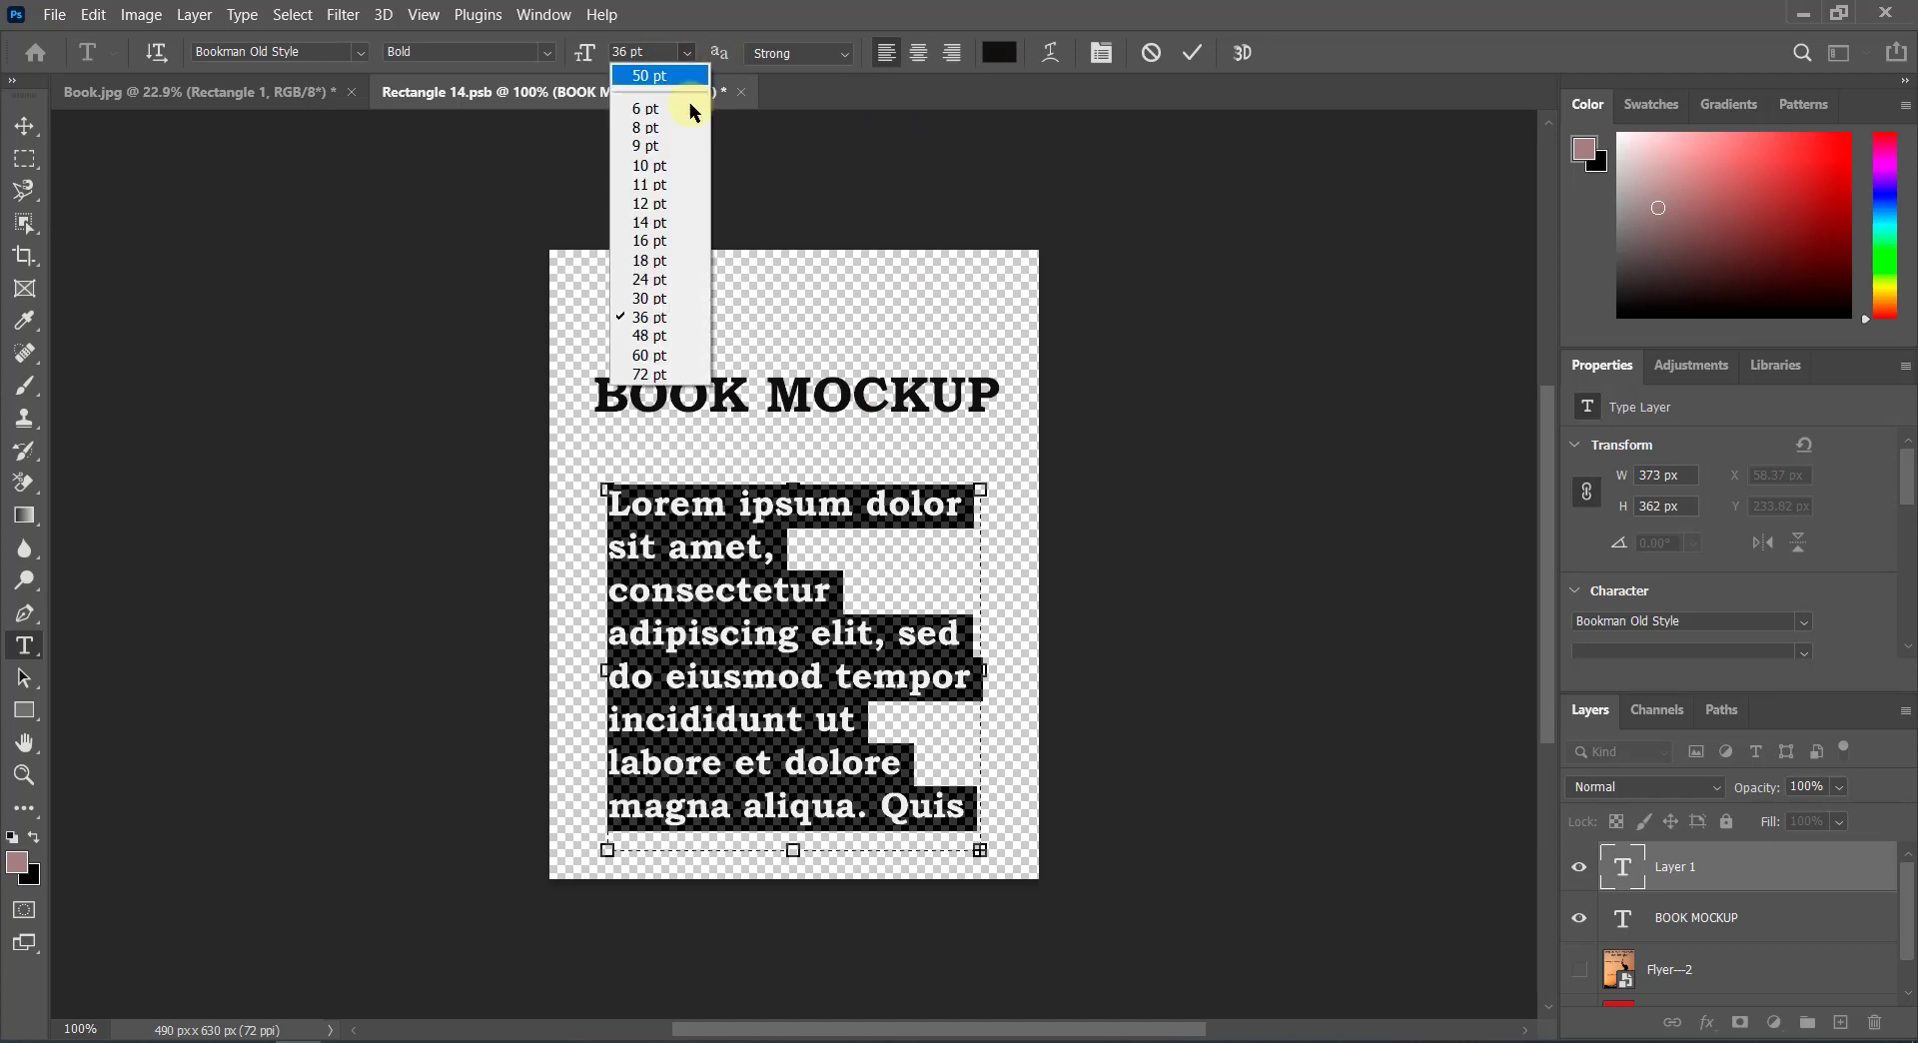
pyautogui.click(651, 242)
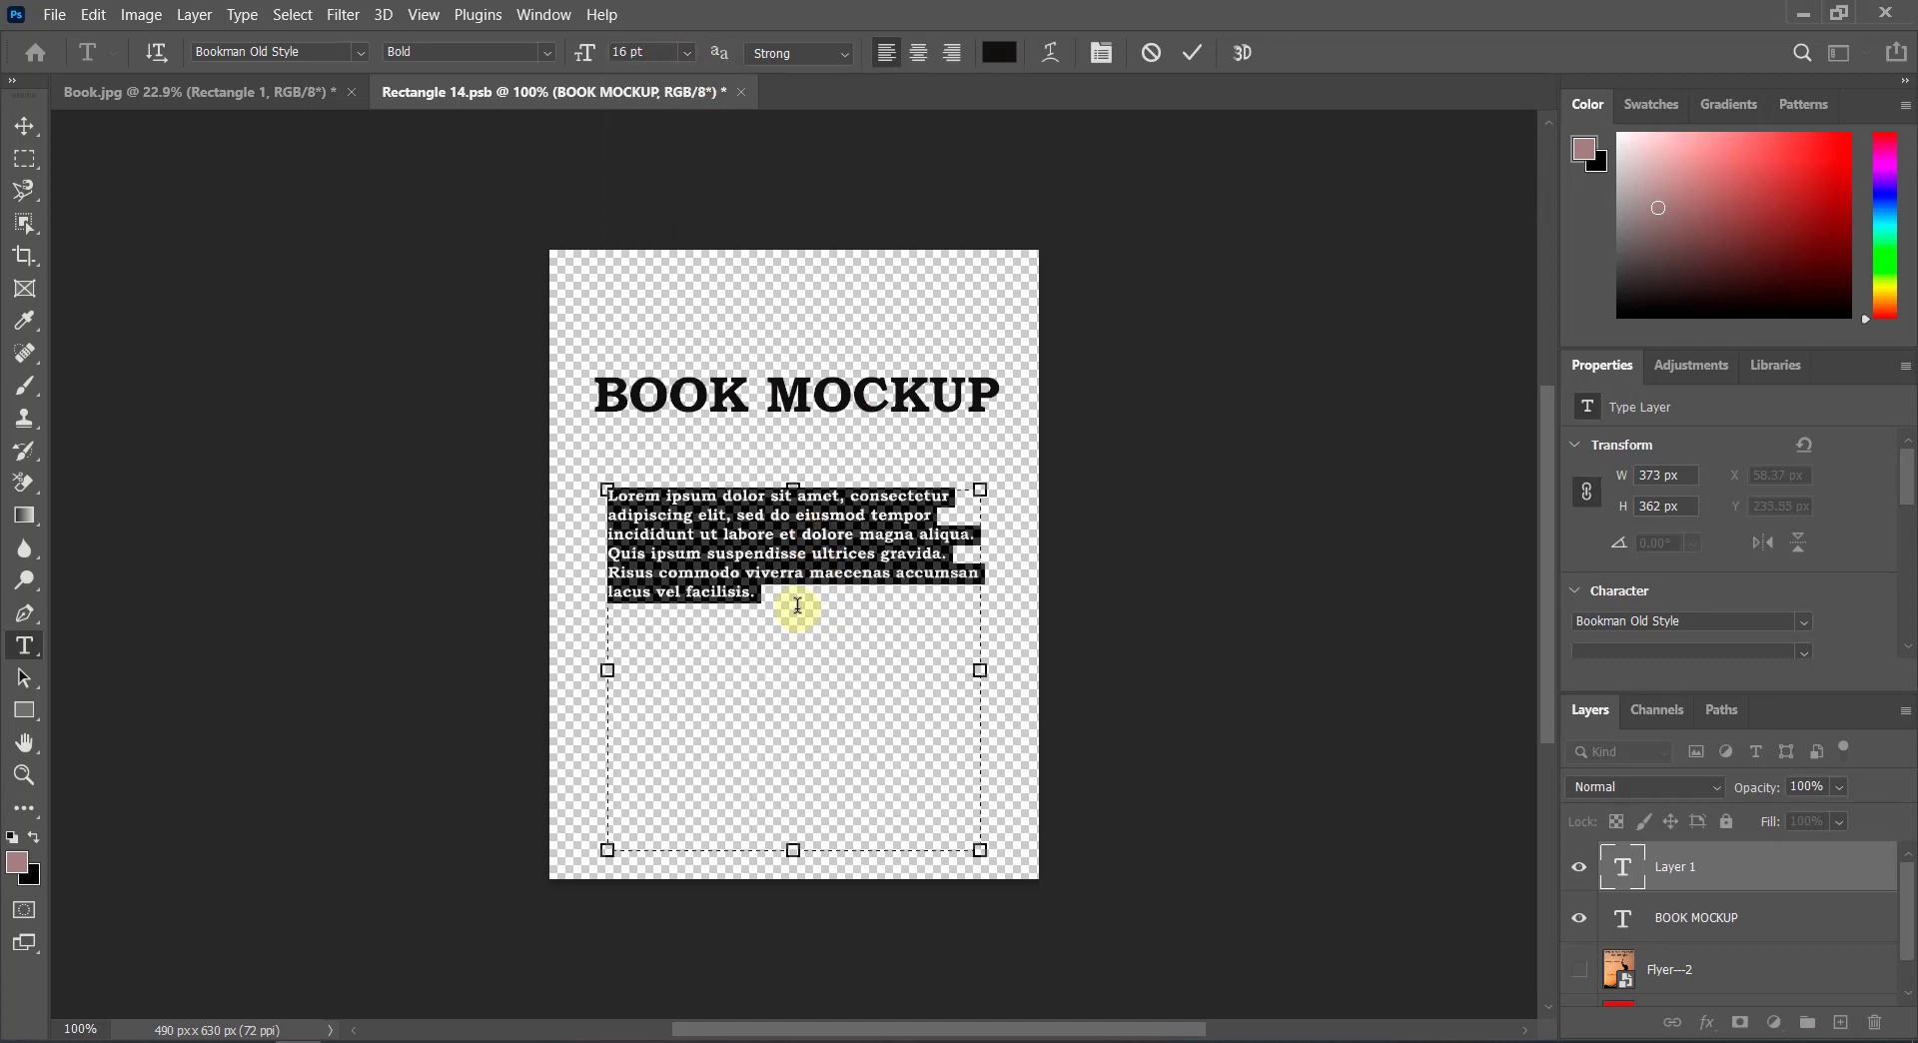
# Step: Paste the Lorem ipsum placeholder twice more to make three paragraphs
pyautogui.click(796, 606)
pyautogui.hotkey('ctrl', 'a')
pyautogui.hotkey('ctrl', 'c')
pyautogui.press('Left')
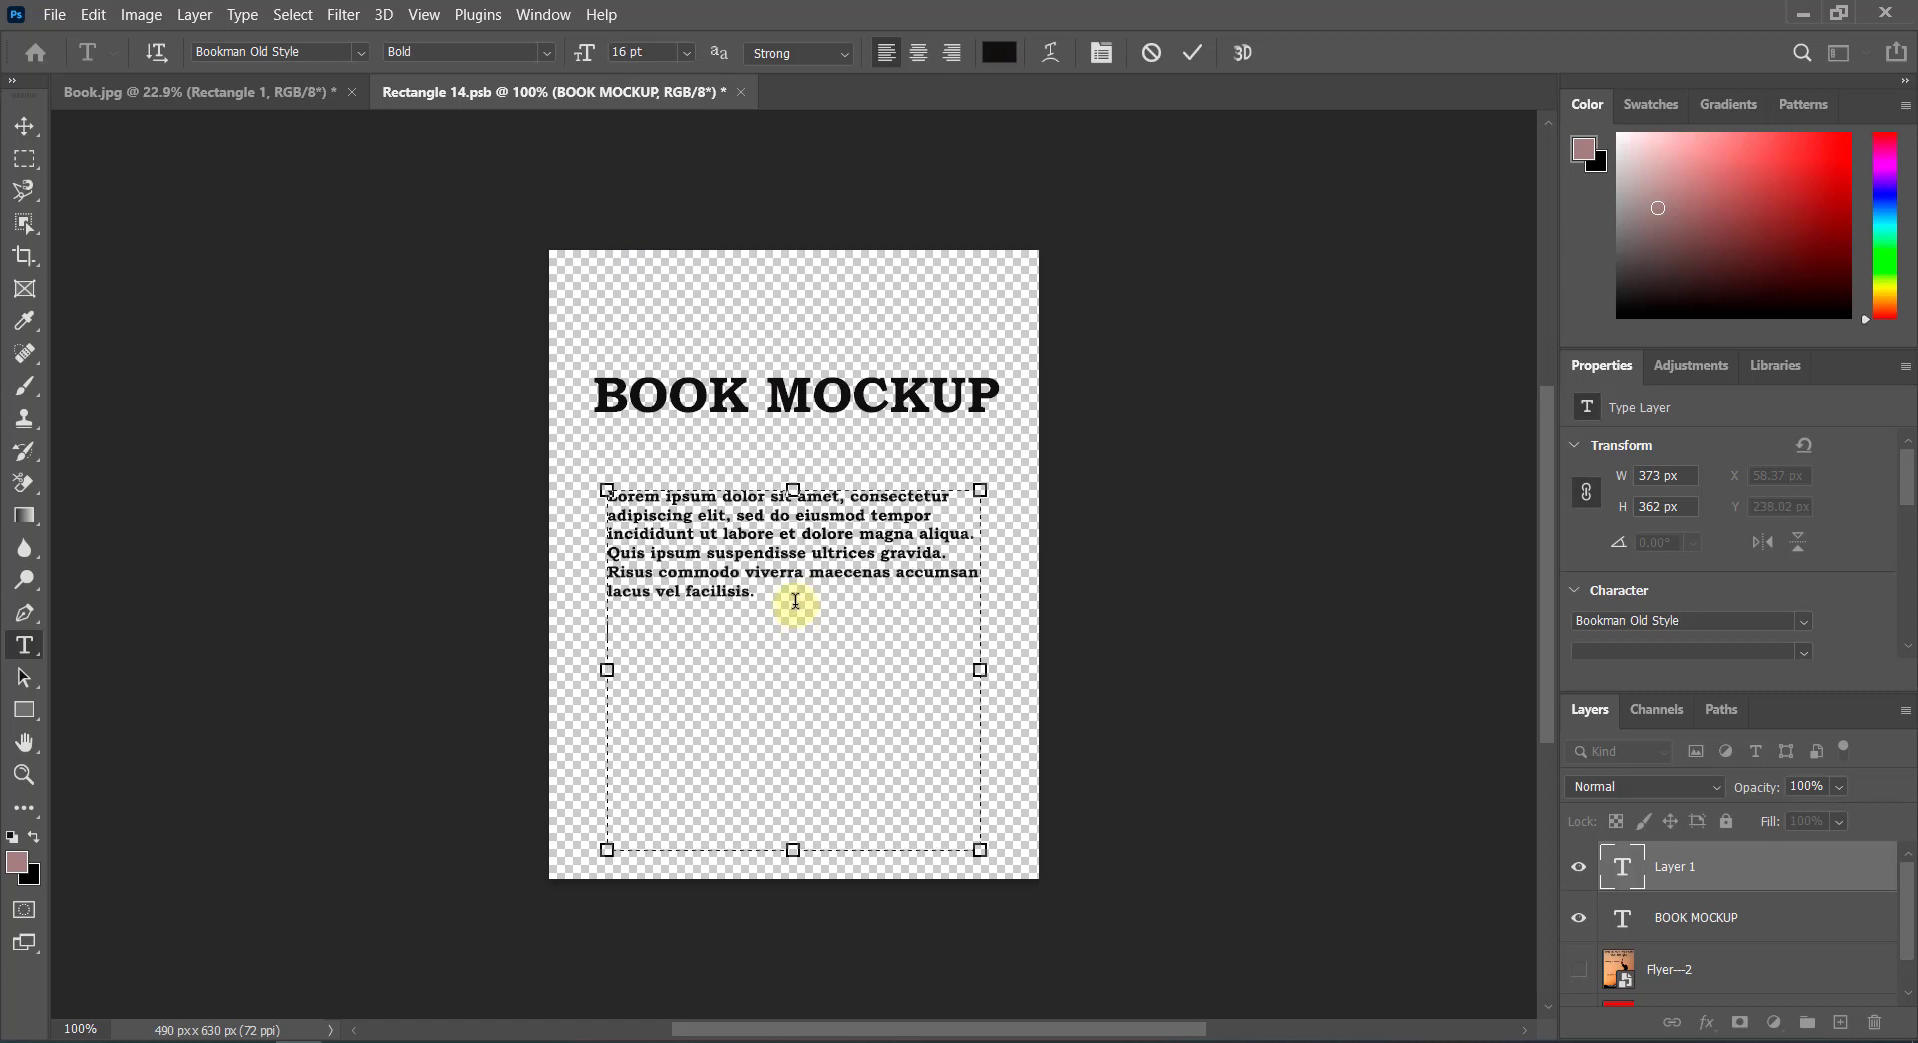
pyautogui.hotkey('ctrl', 'v')
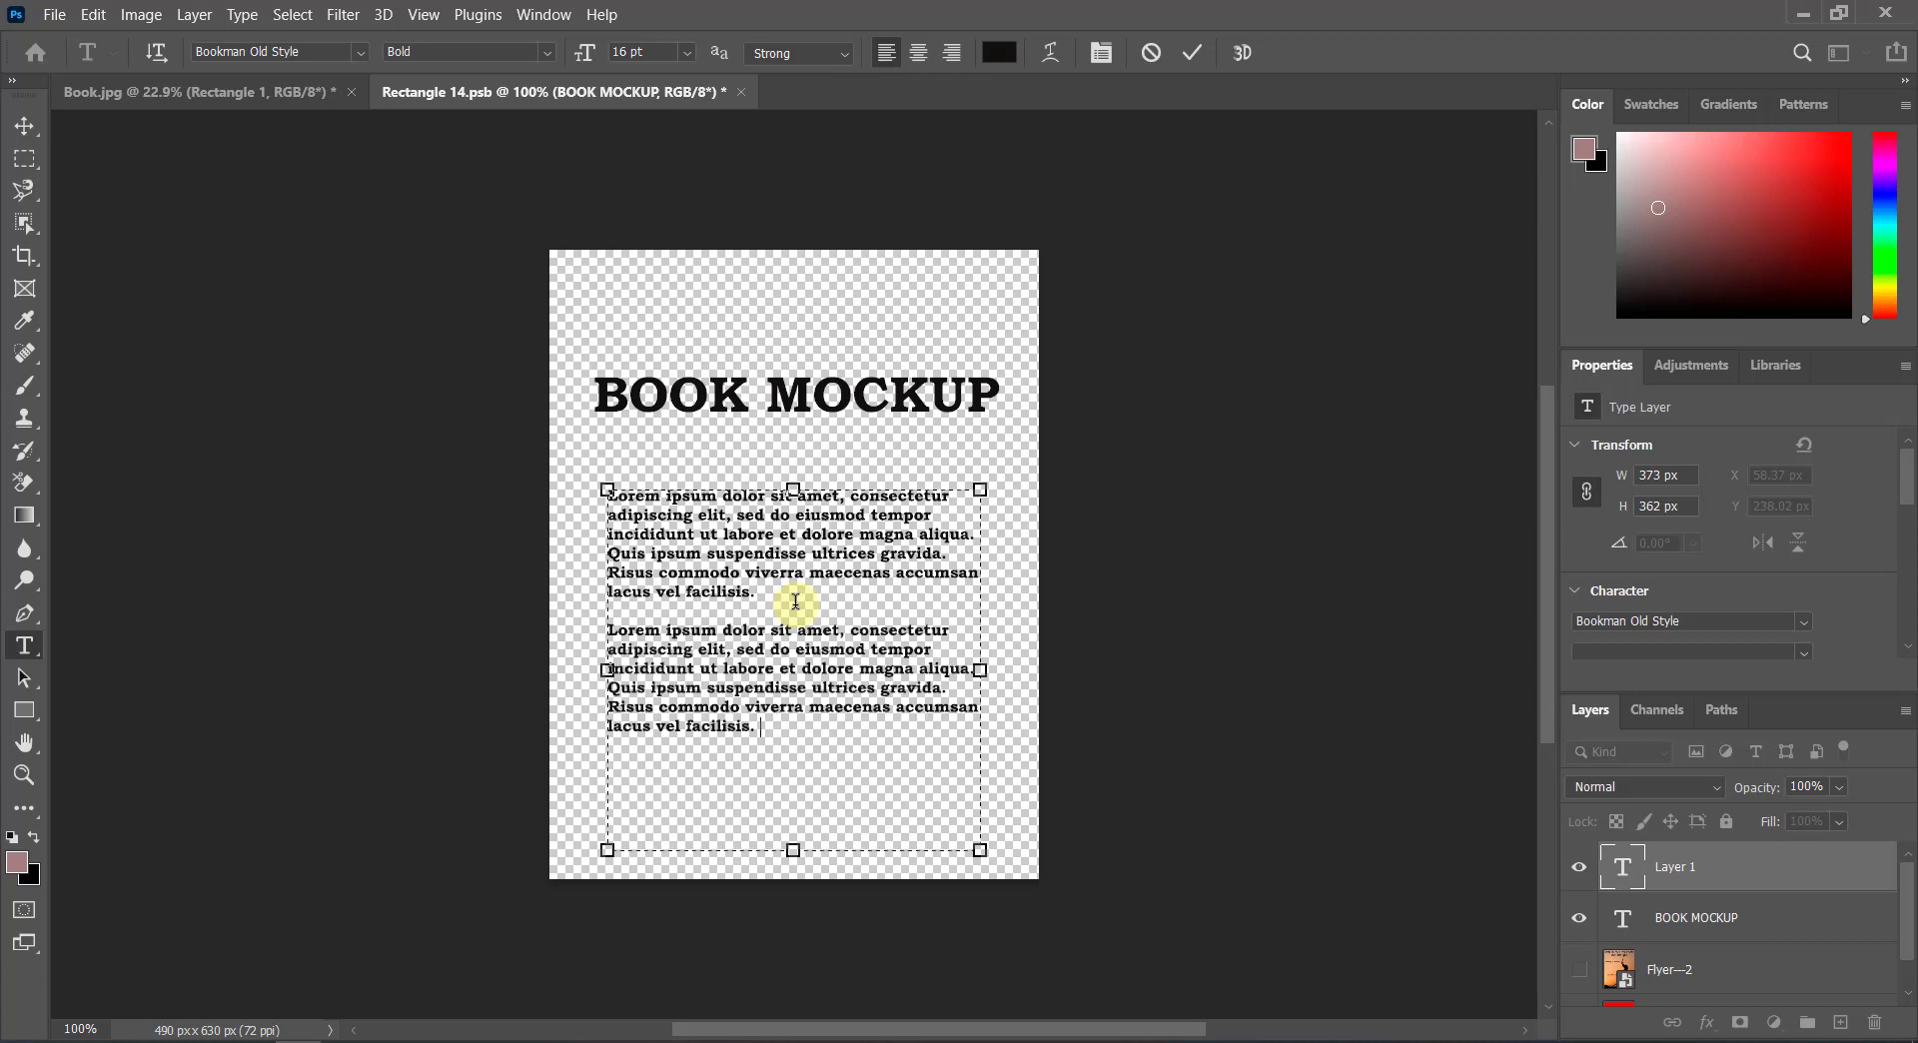
pyautogui.hotkey('ctrl', 'v')
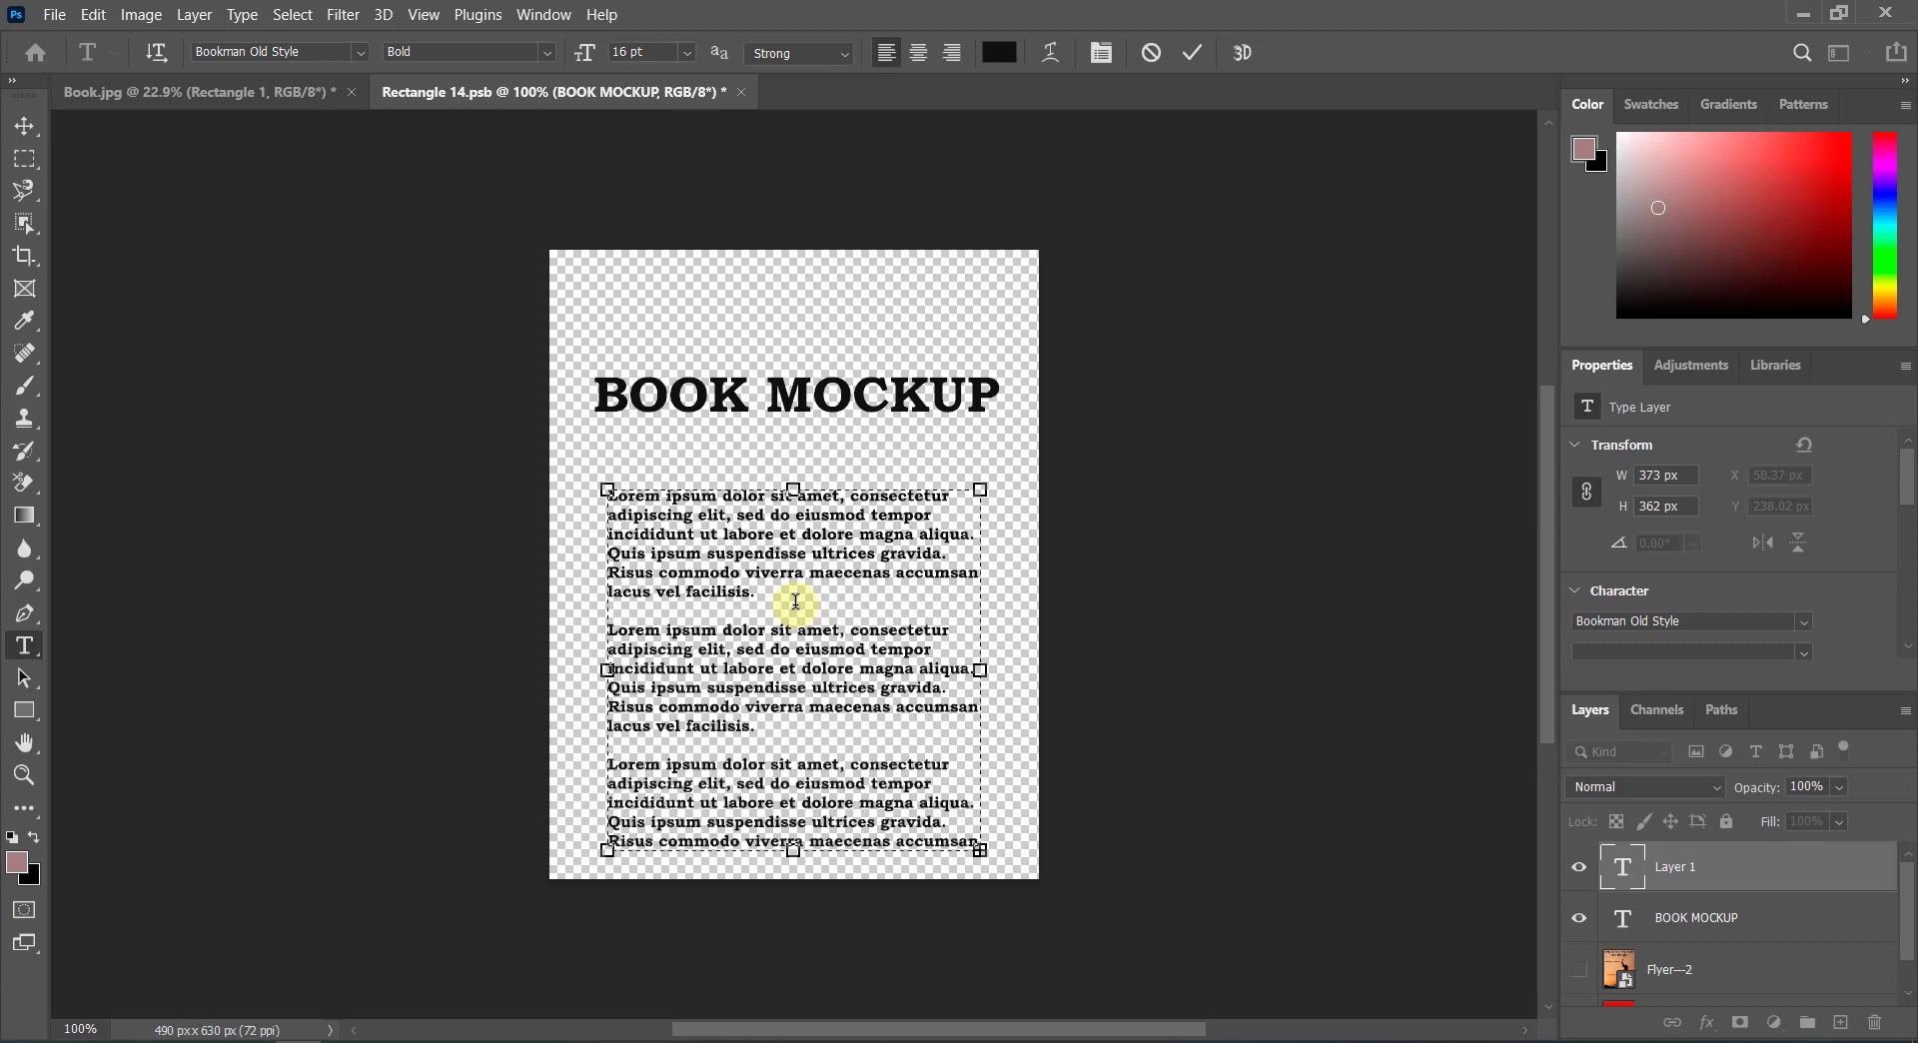
pyautogui.click(1195, 56)
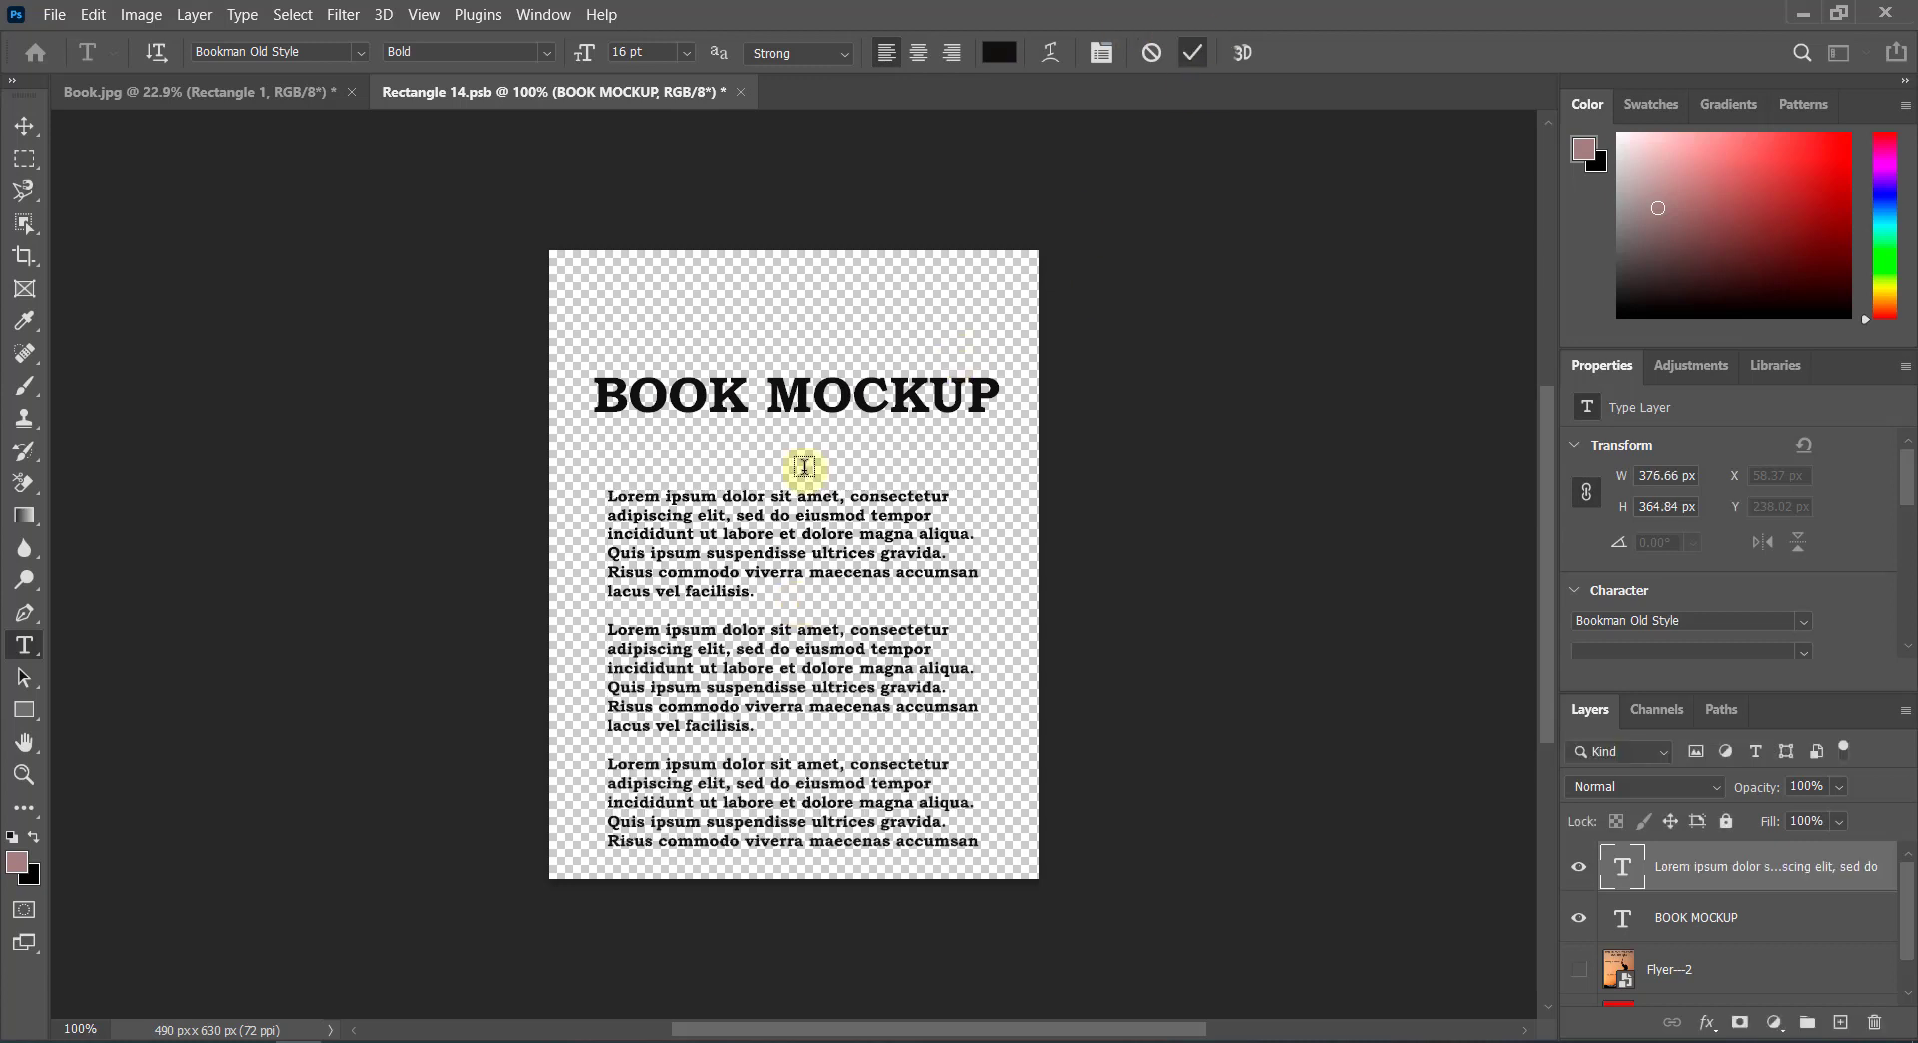
pyautogui.click(25, 125)
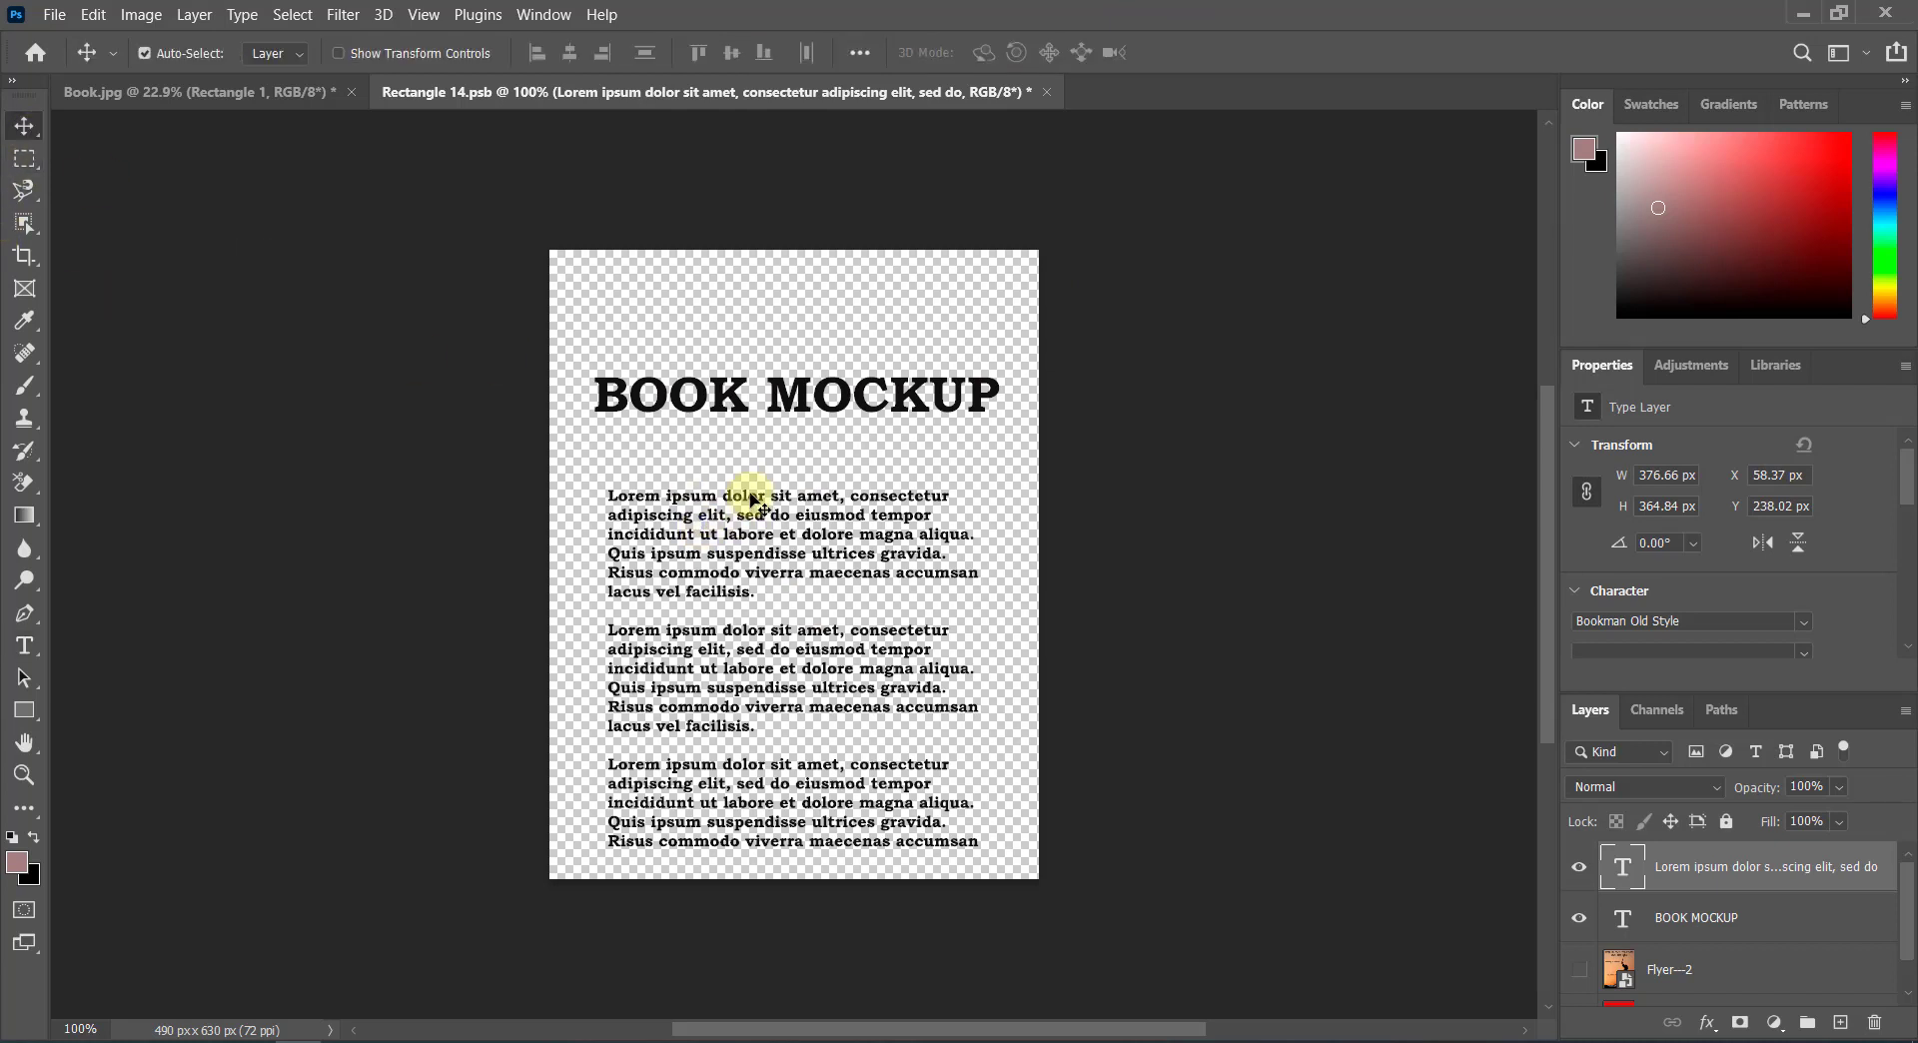
# Step: Nudge the body text and BOOK MOCKUP heading upward, then save Rectangle 14.psb back into Book.jpg
pyautogui.moveTo(756, 501); pyautogui.dragTo(753, 486)
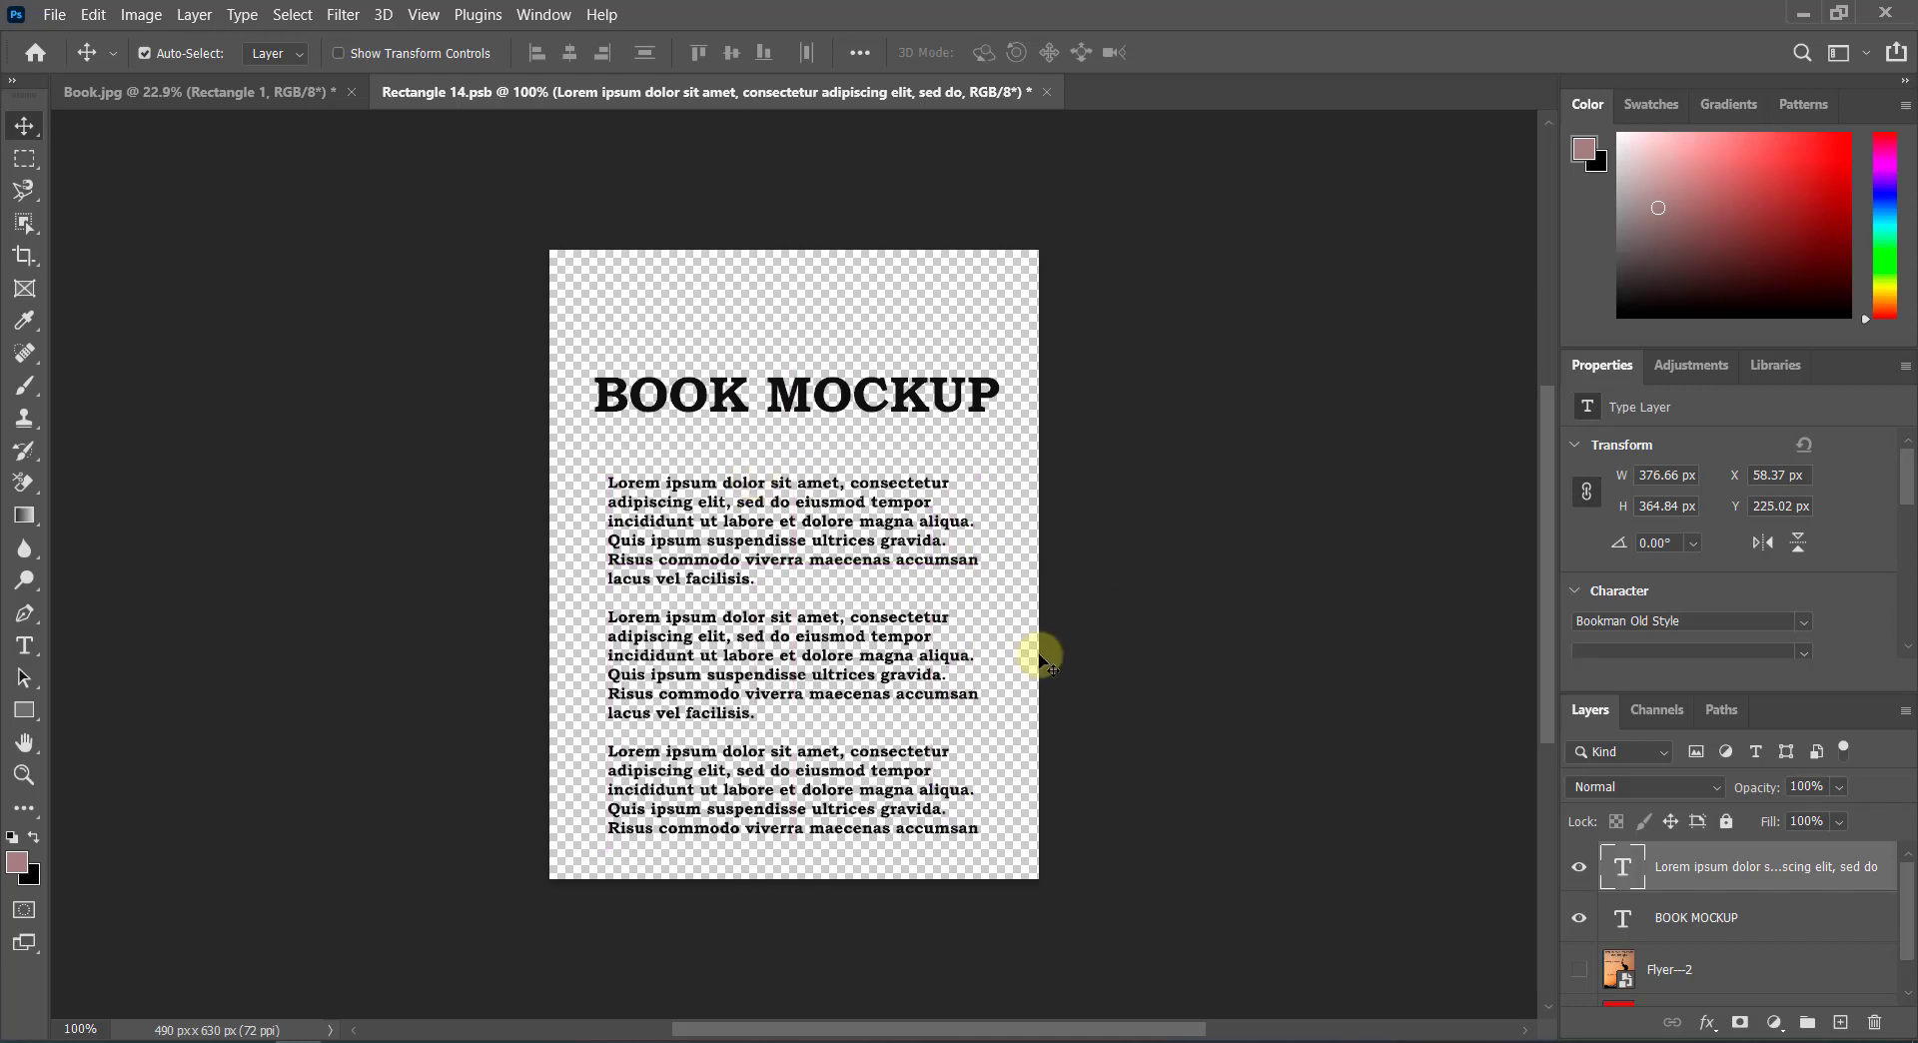
pyautogui.keyDown('shift'); pyautogui.click(839, 399); pyautogui.keyUp('shift')
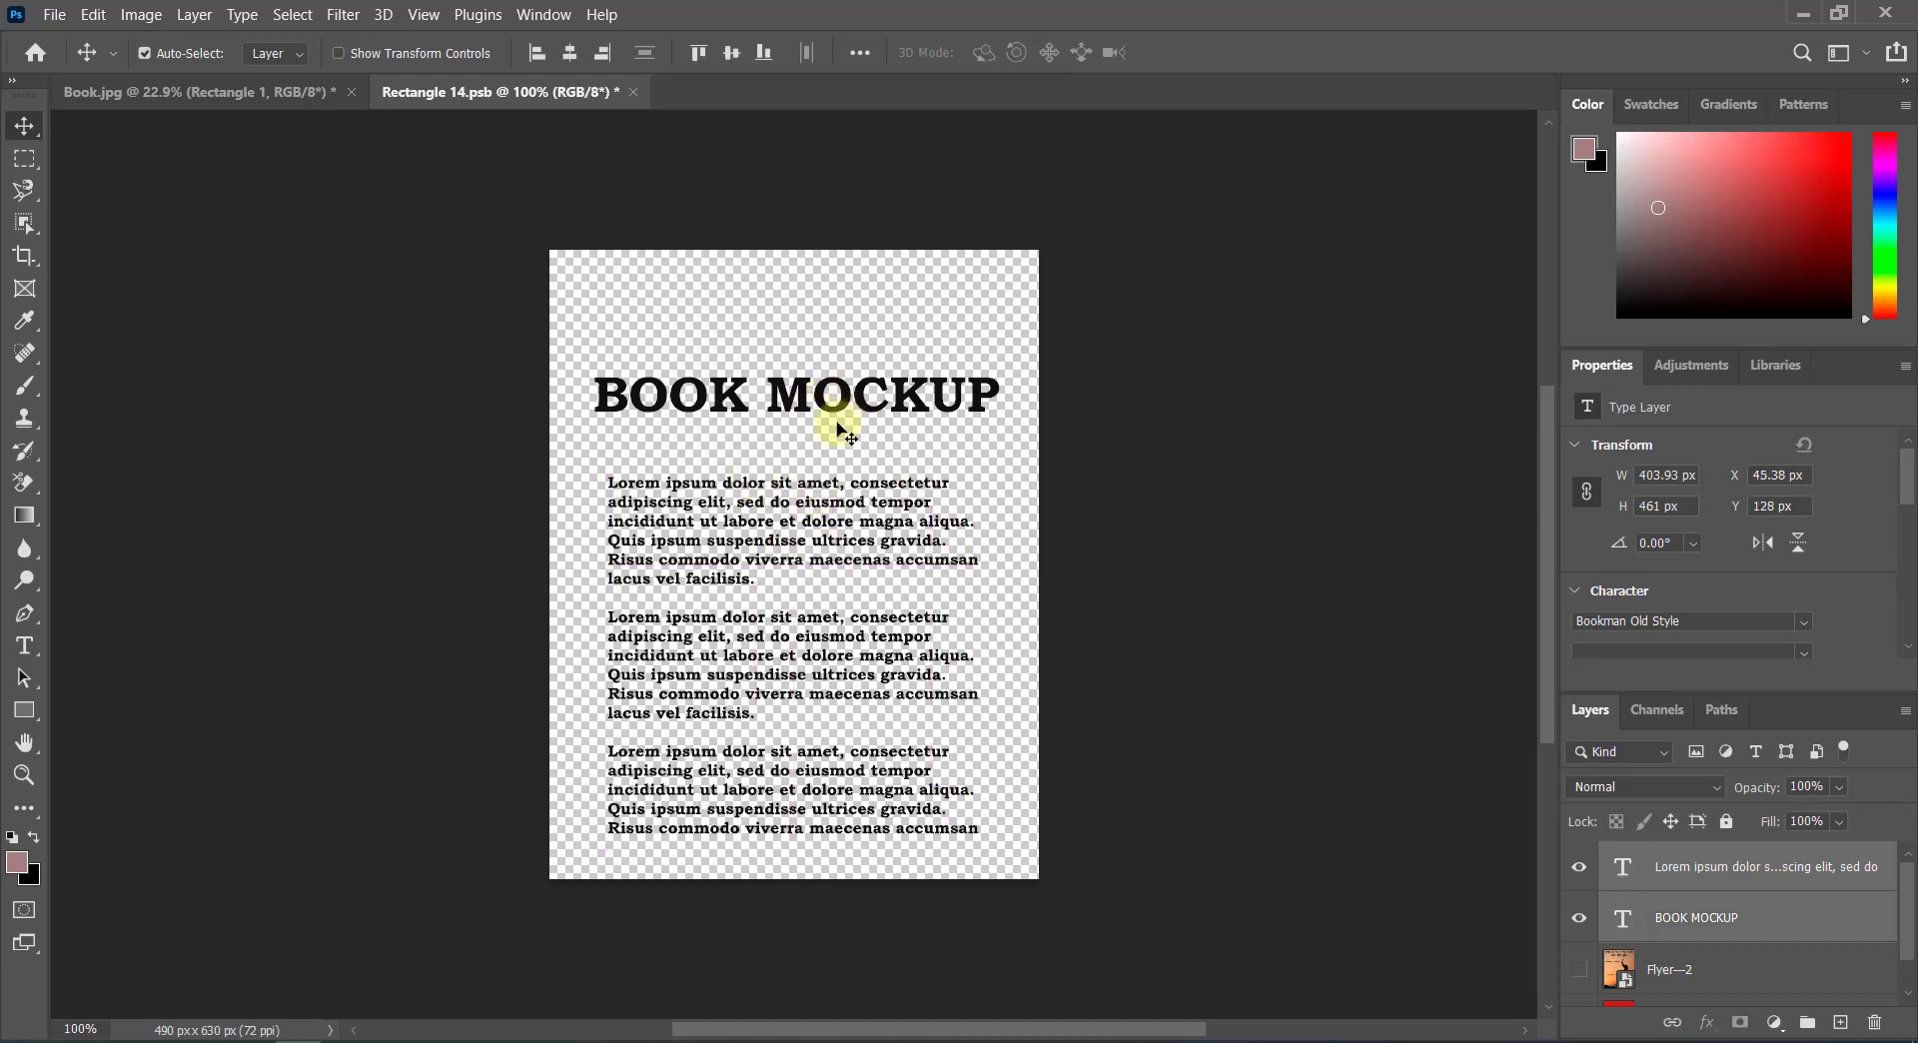
pyautogui.moveTo(835, 483); pyautogui.dragTo(837, 443)
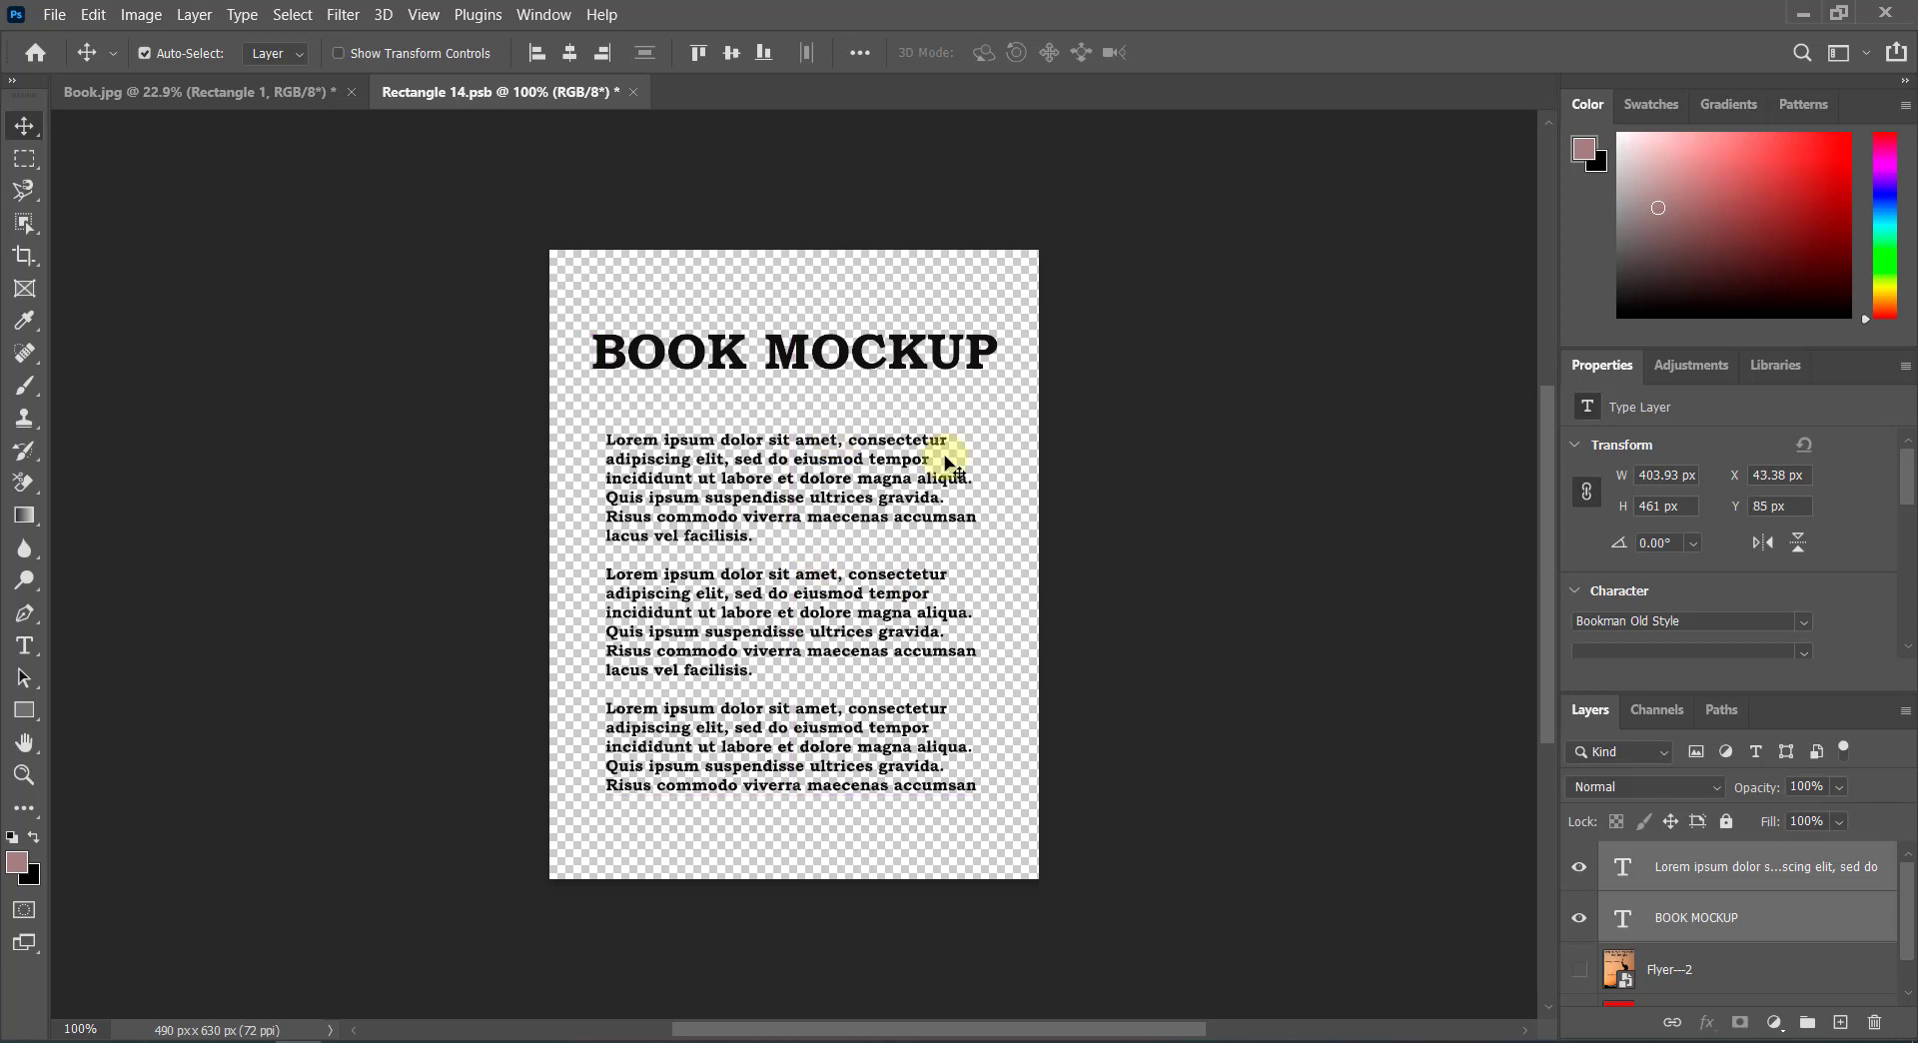
pyautogui.click(1139, 476)
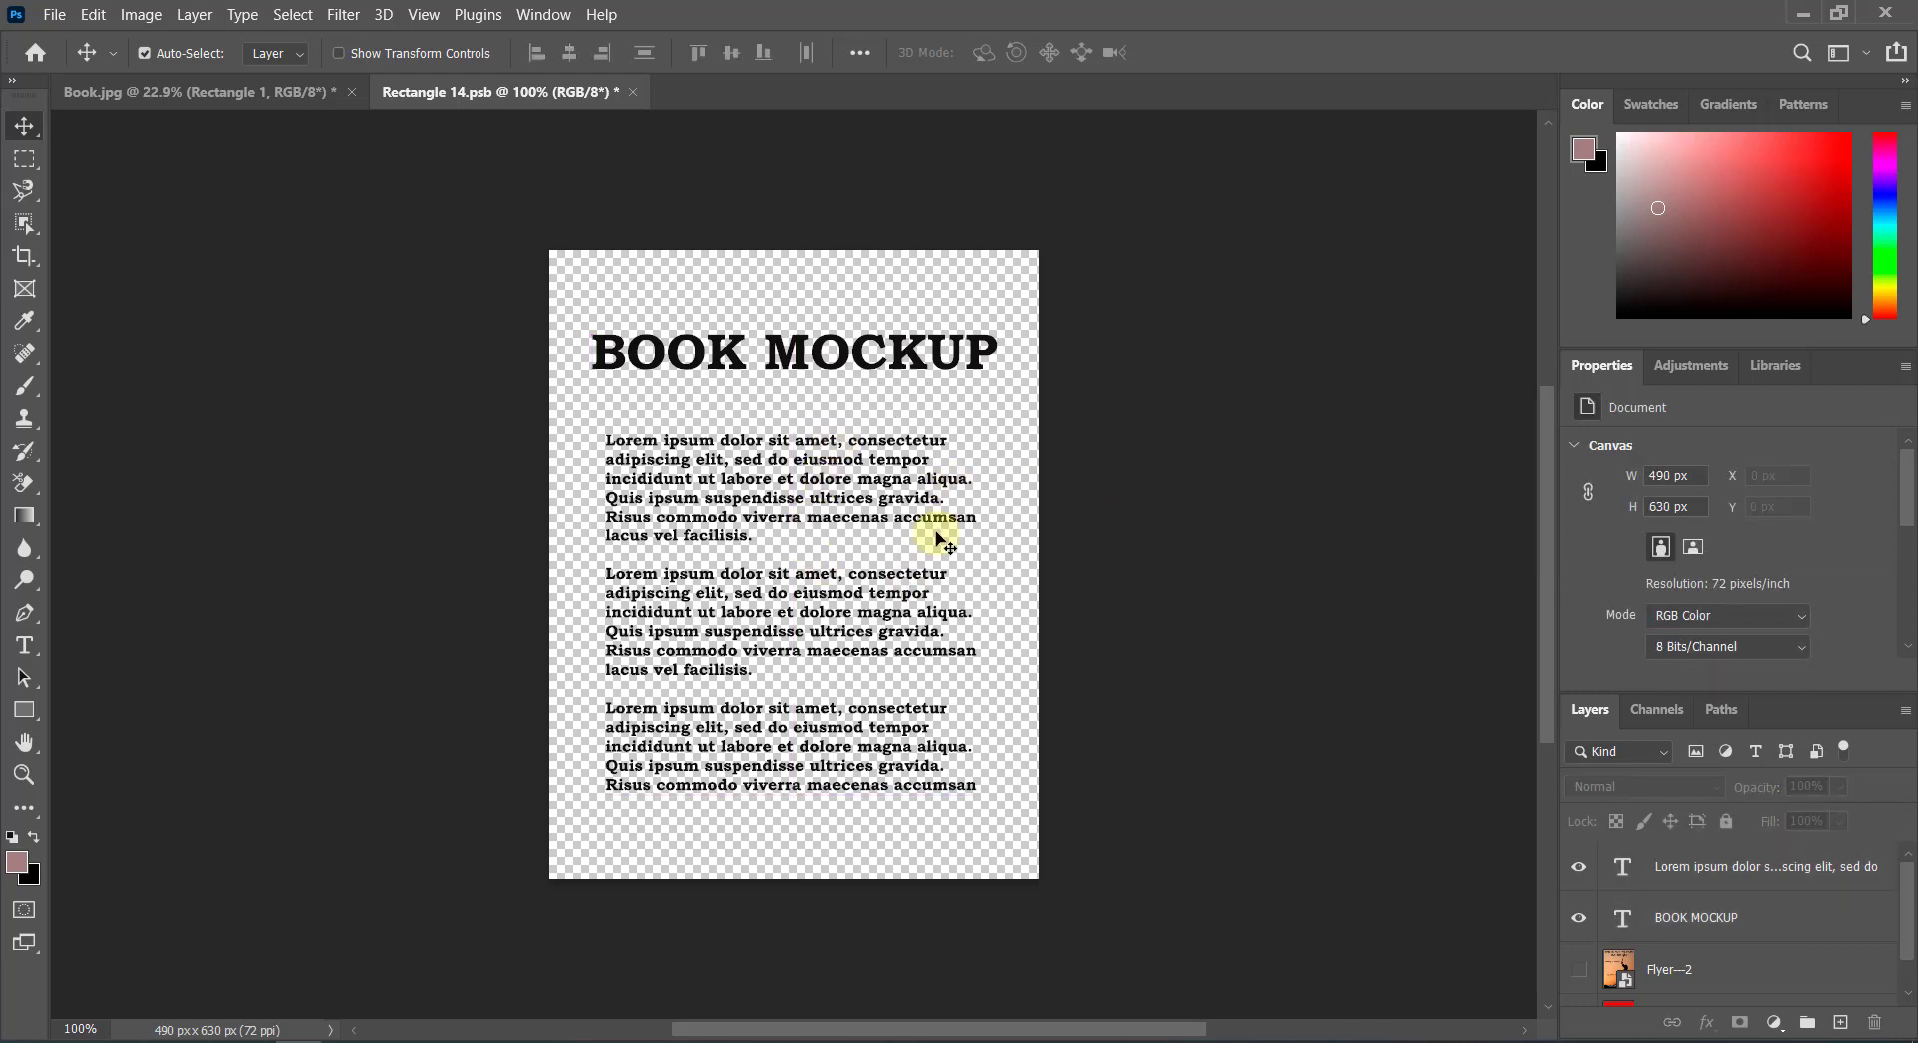
pyautogui.click(633, 92)
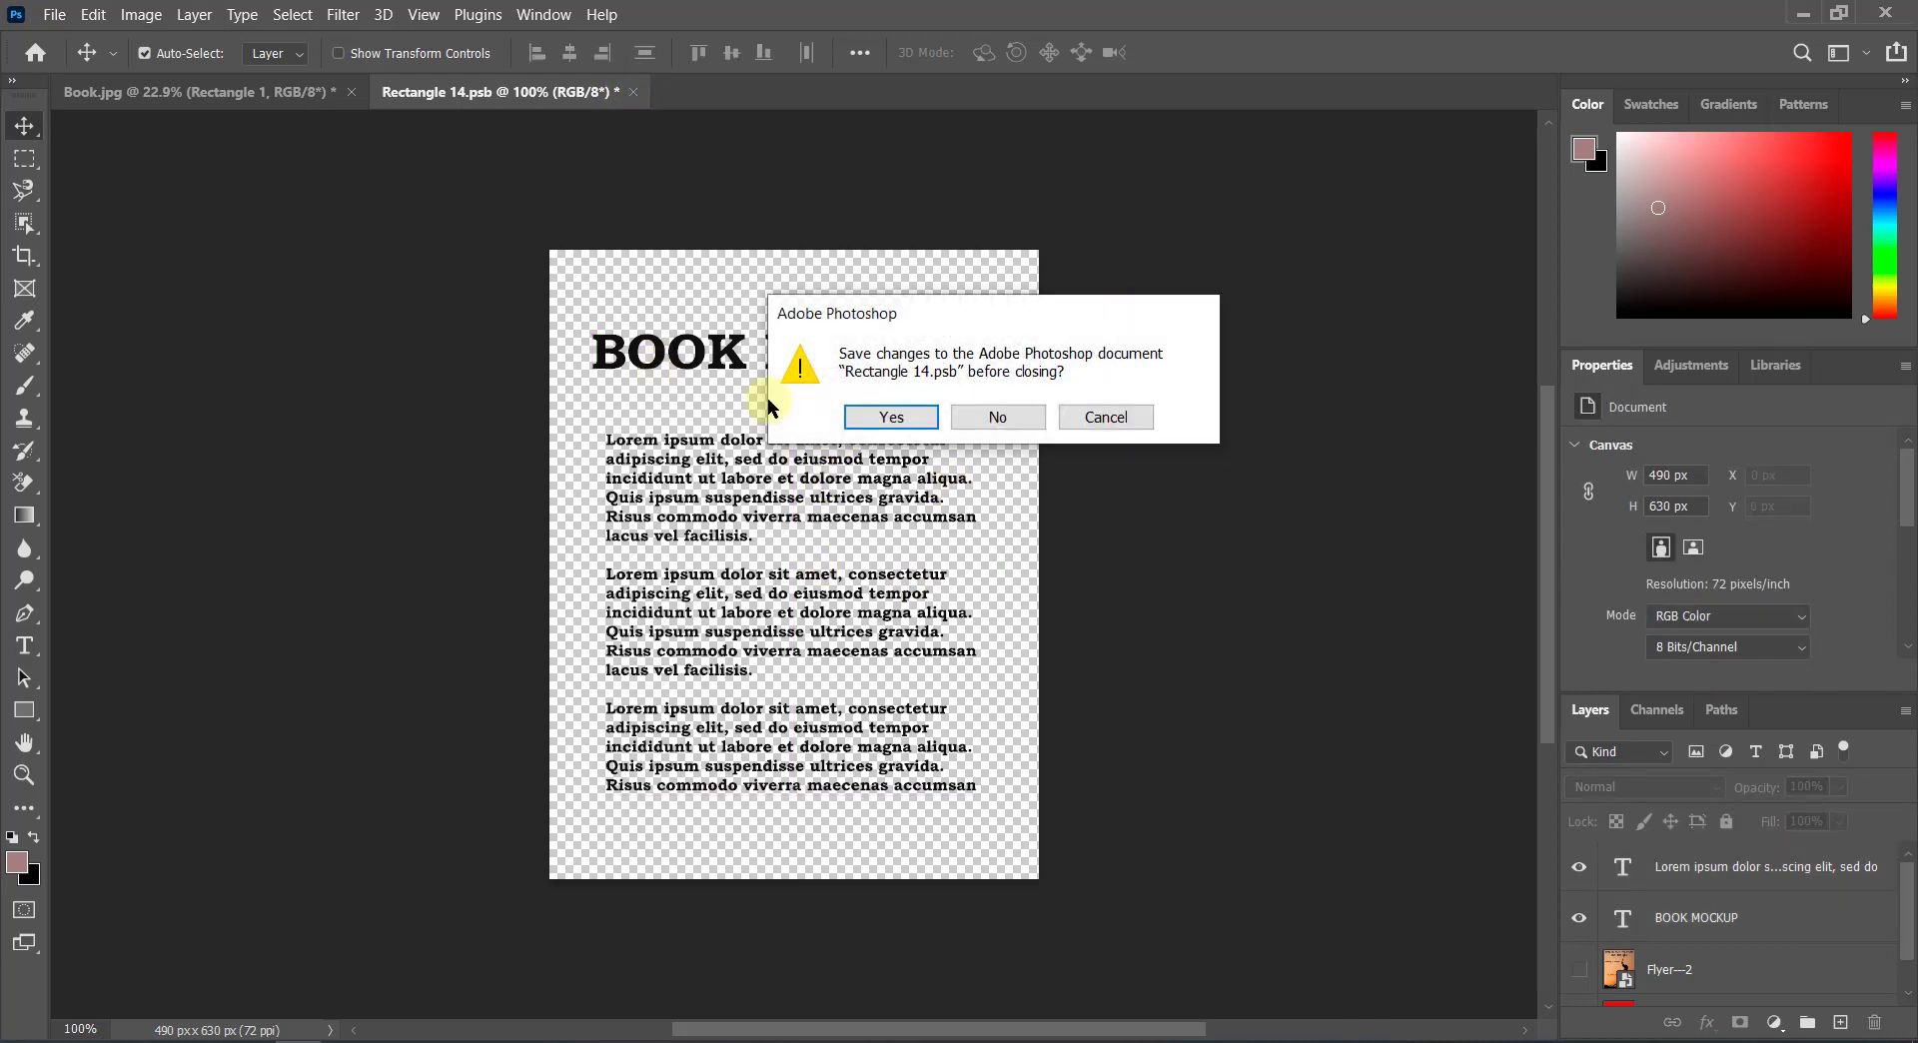
pyautogui.click(865, 416)
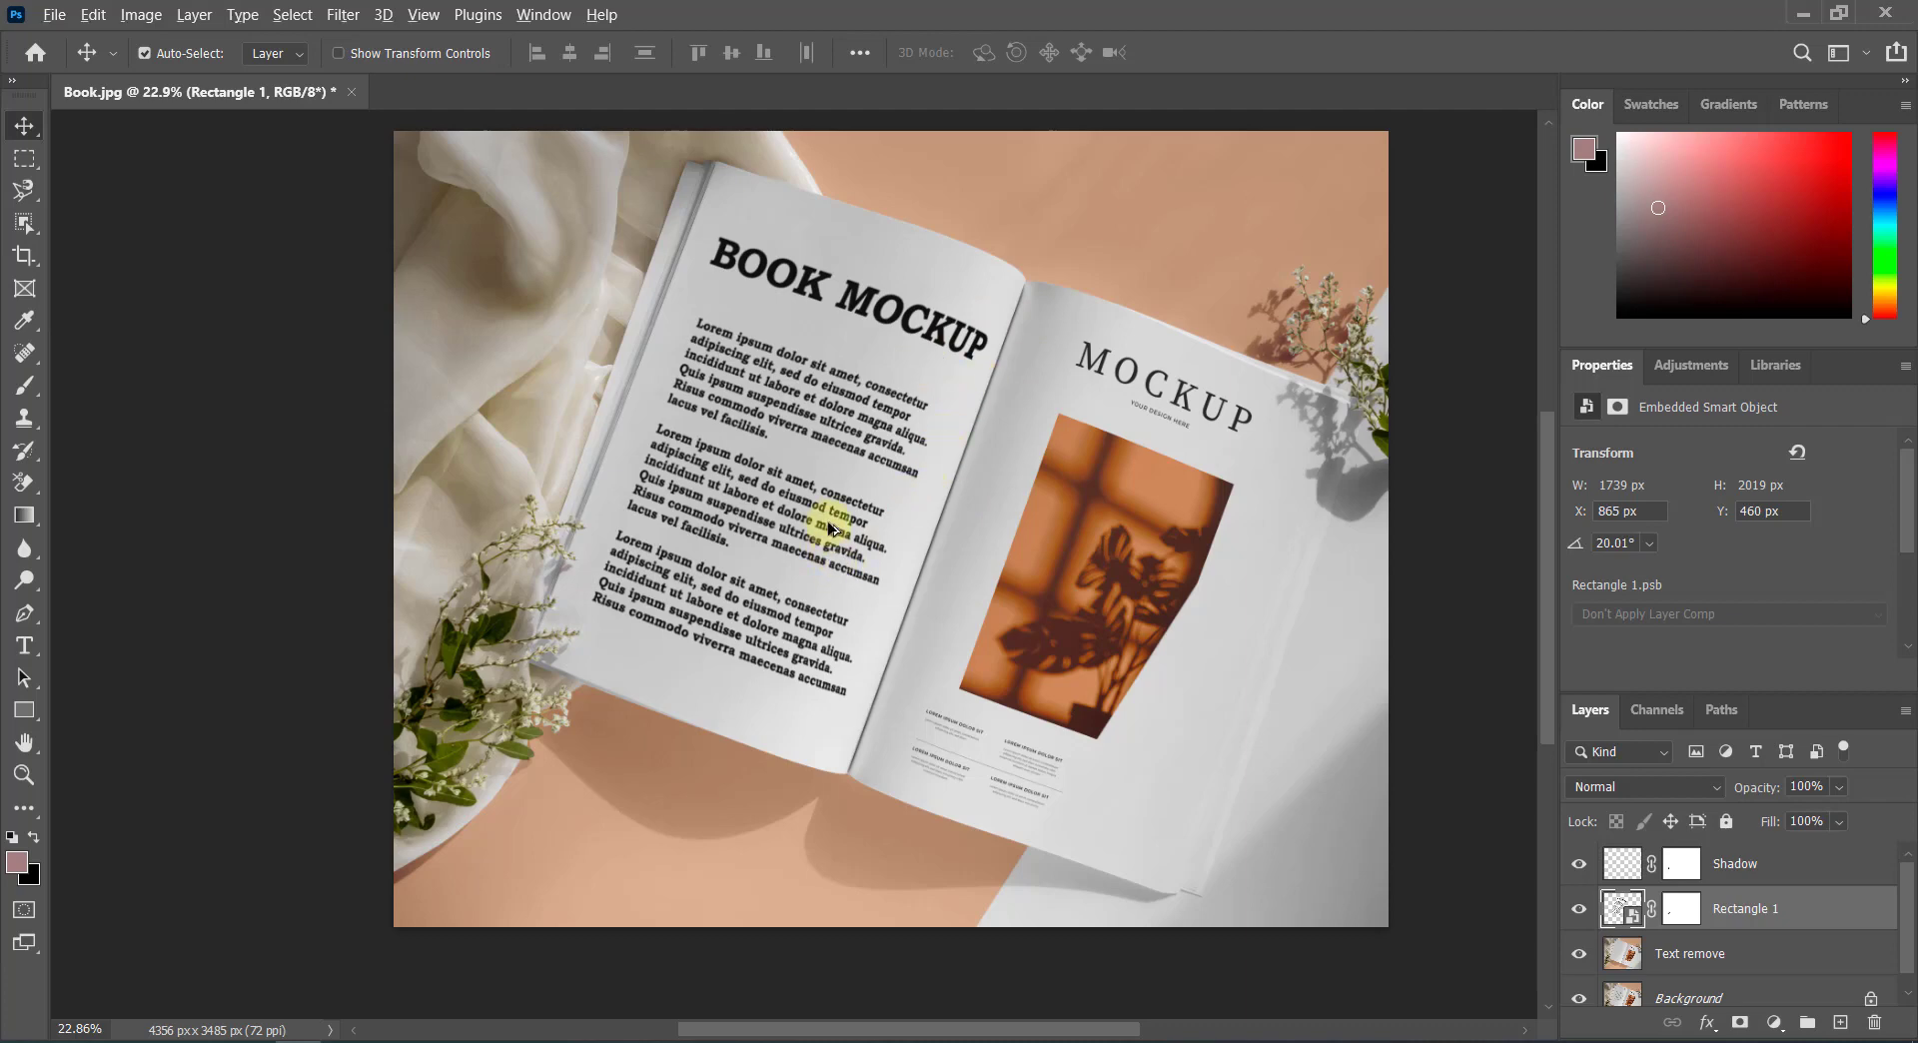
# Step: In the left page's smart object, set the Lorem ipsum paragraph anti-aliasing to None
pyautogui.scroll(3, 828, 537)
pyautogui.scroll(2, 828, 529)
pyautogui.scroll(-3, 828, 529)
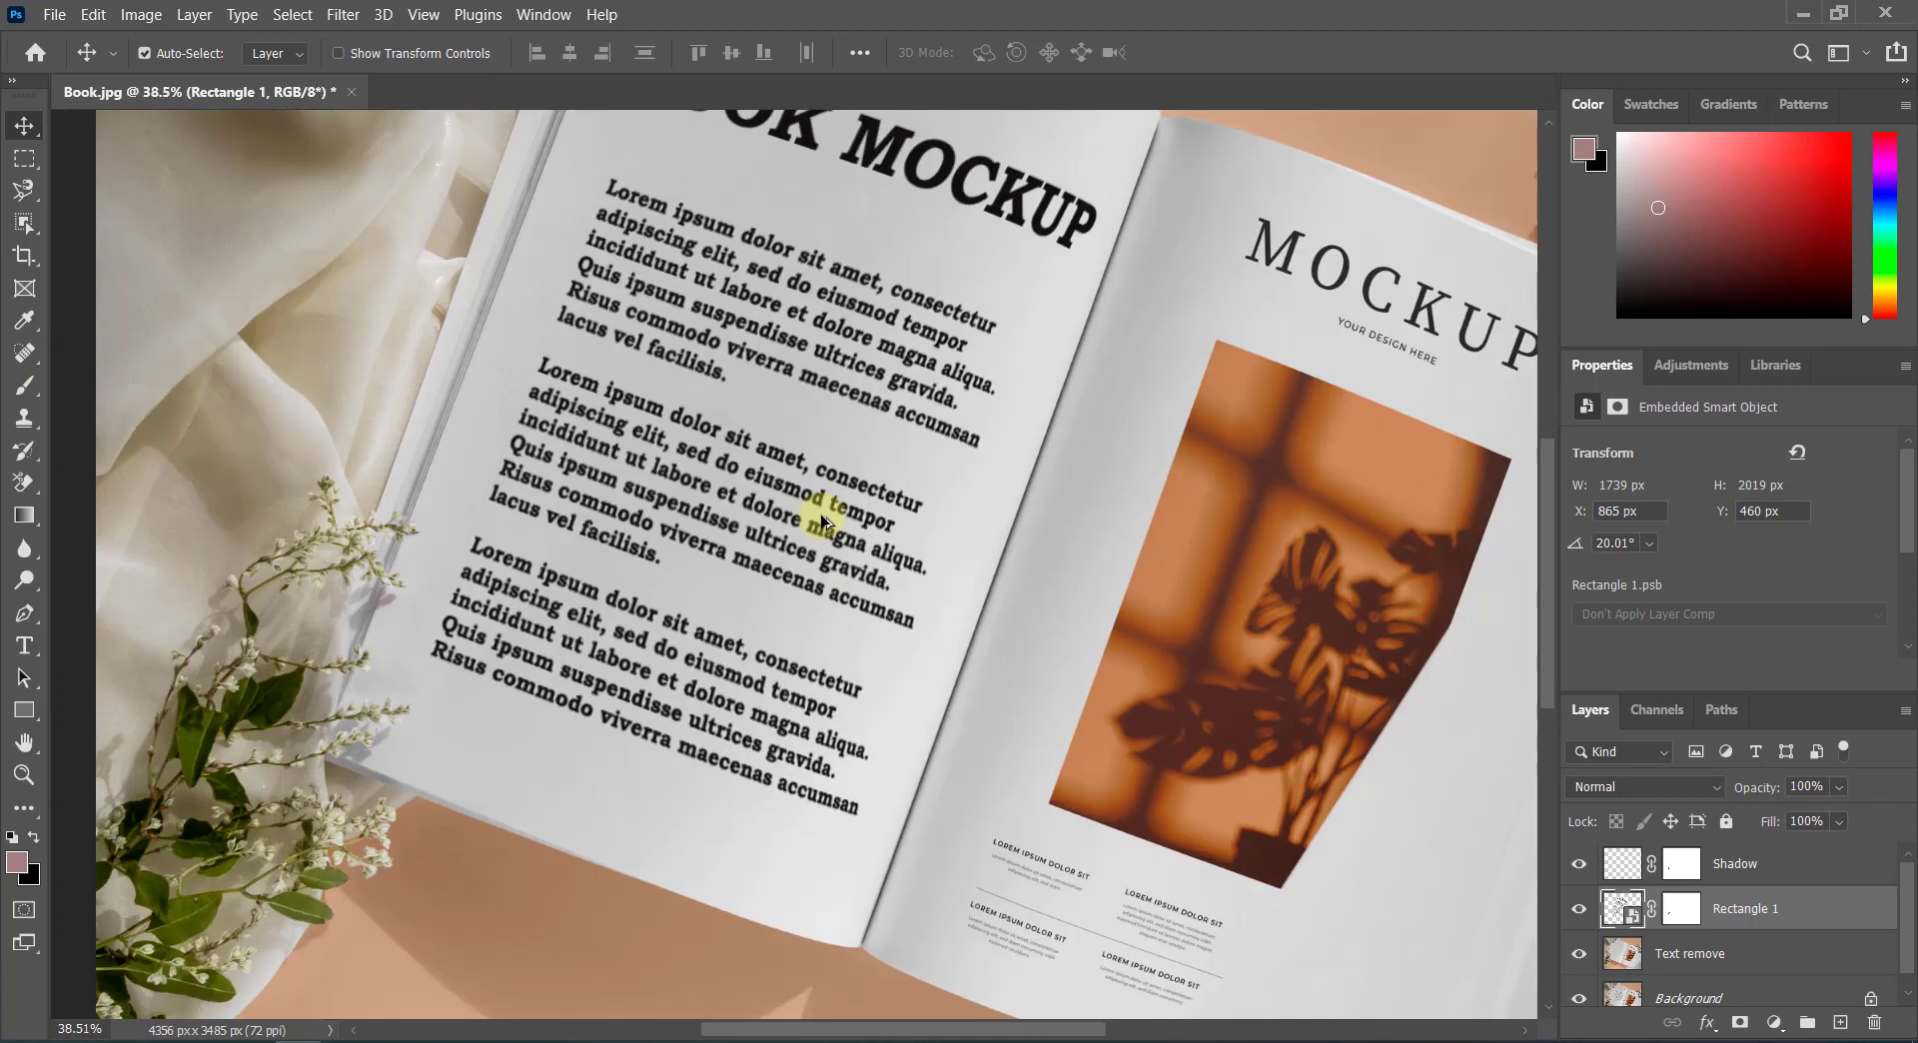
pyautogui.scroll(-2, 827, 529)
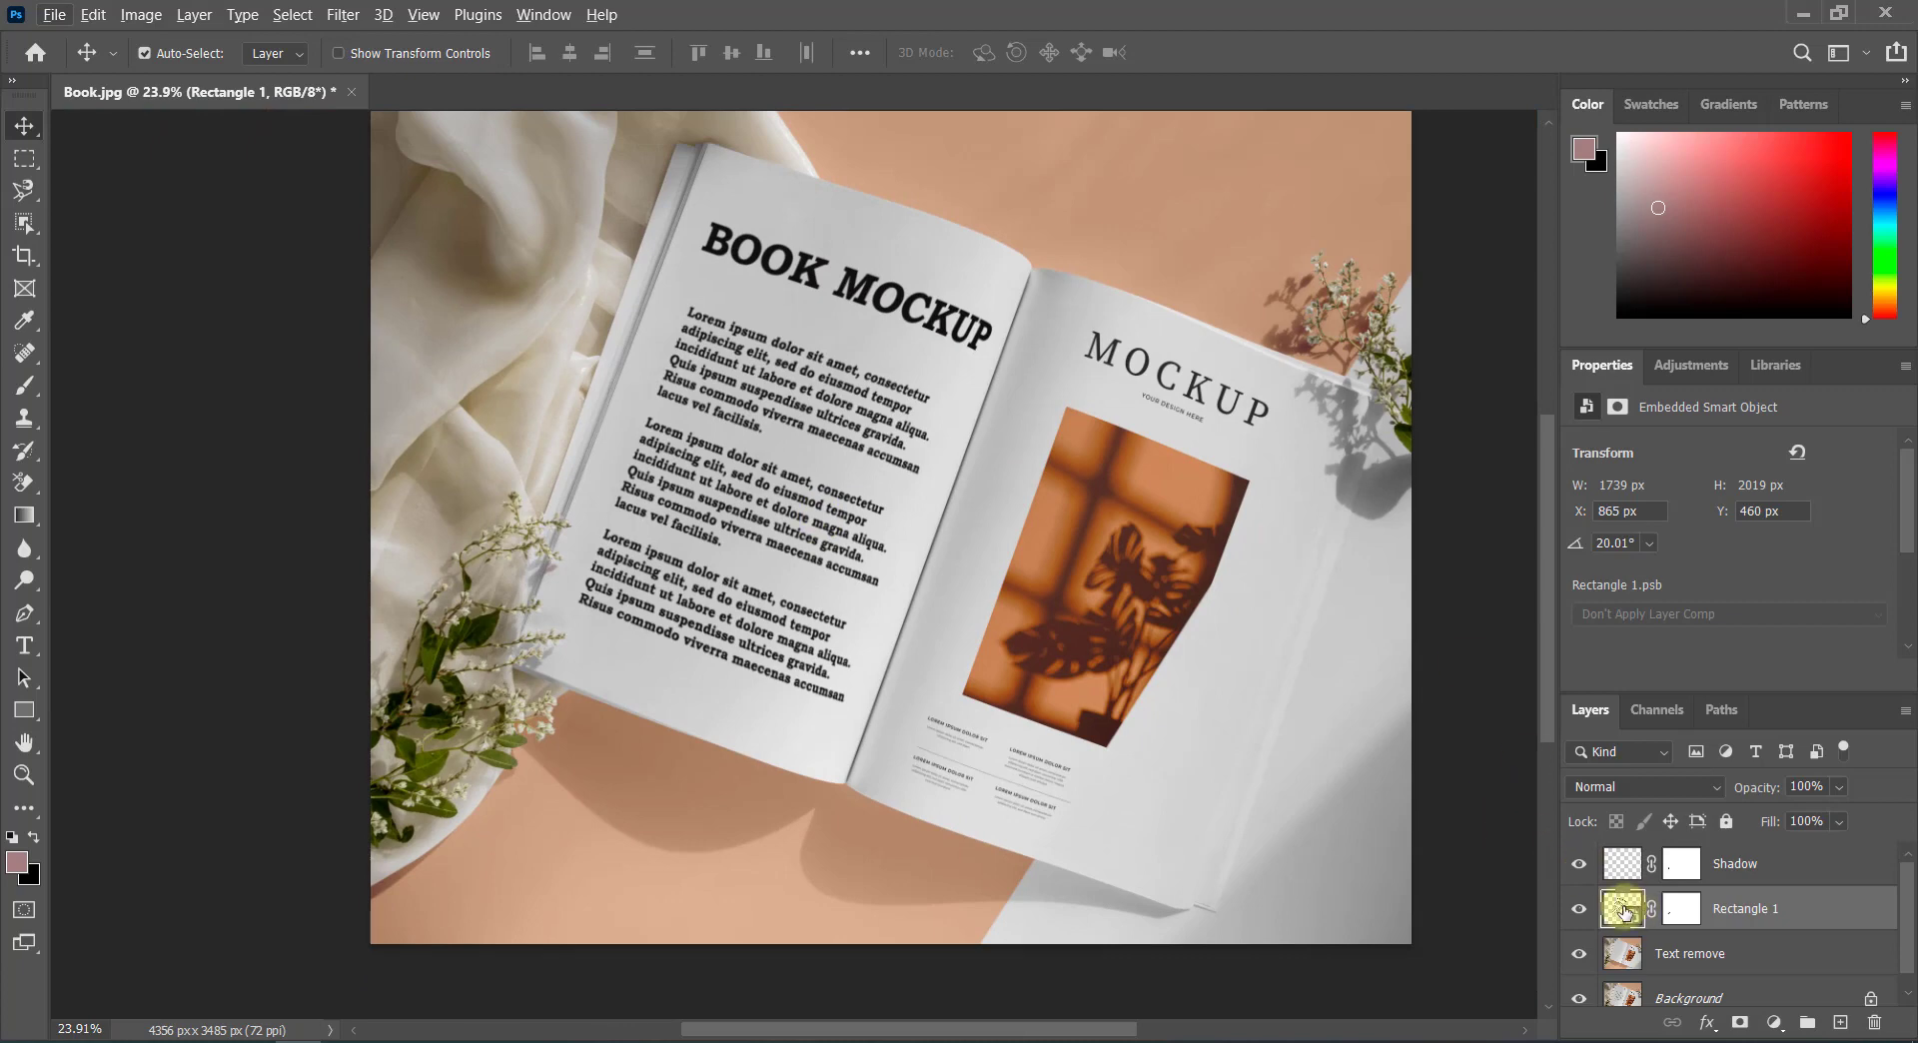
pyautogui.doubleClick(1623, 910)
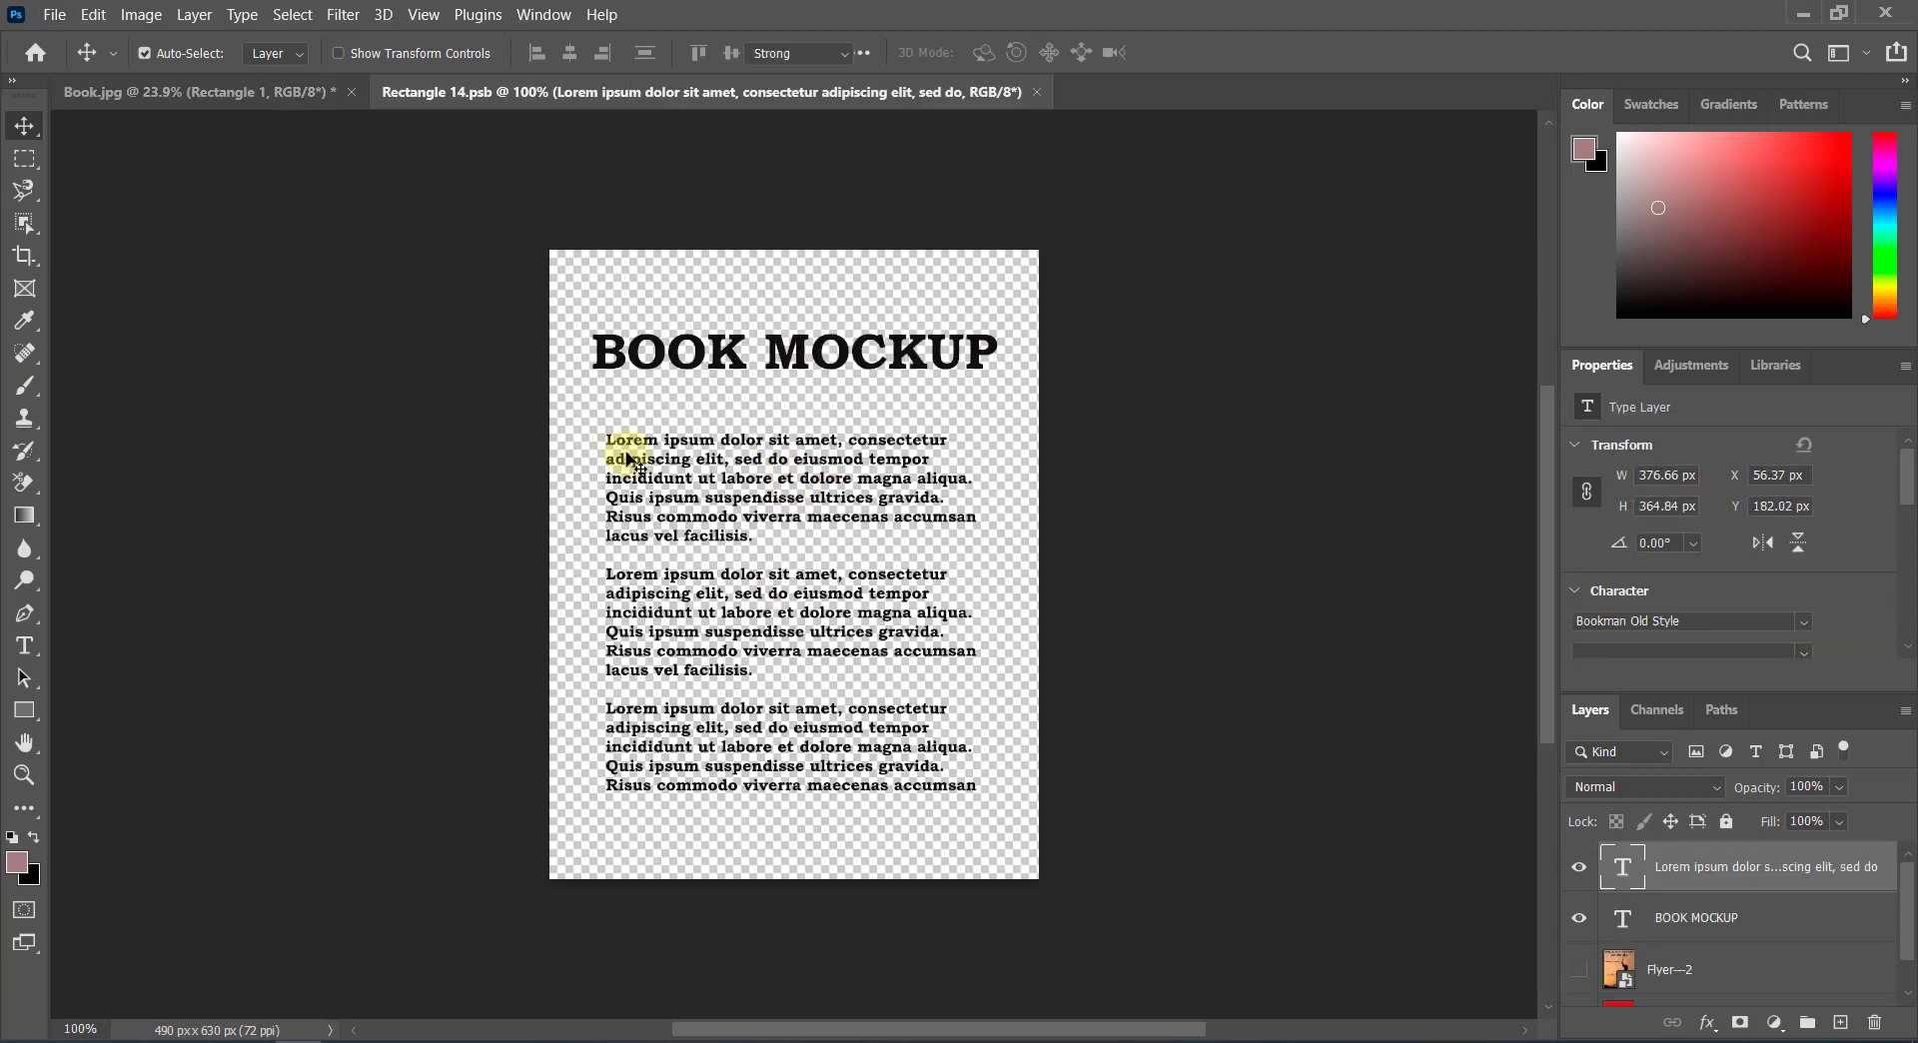
pyautogui.doubleClick(627, 459)
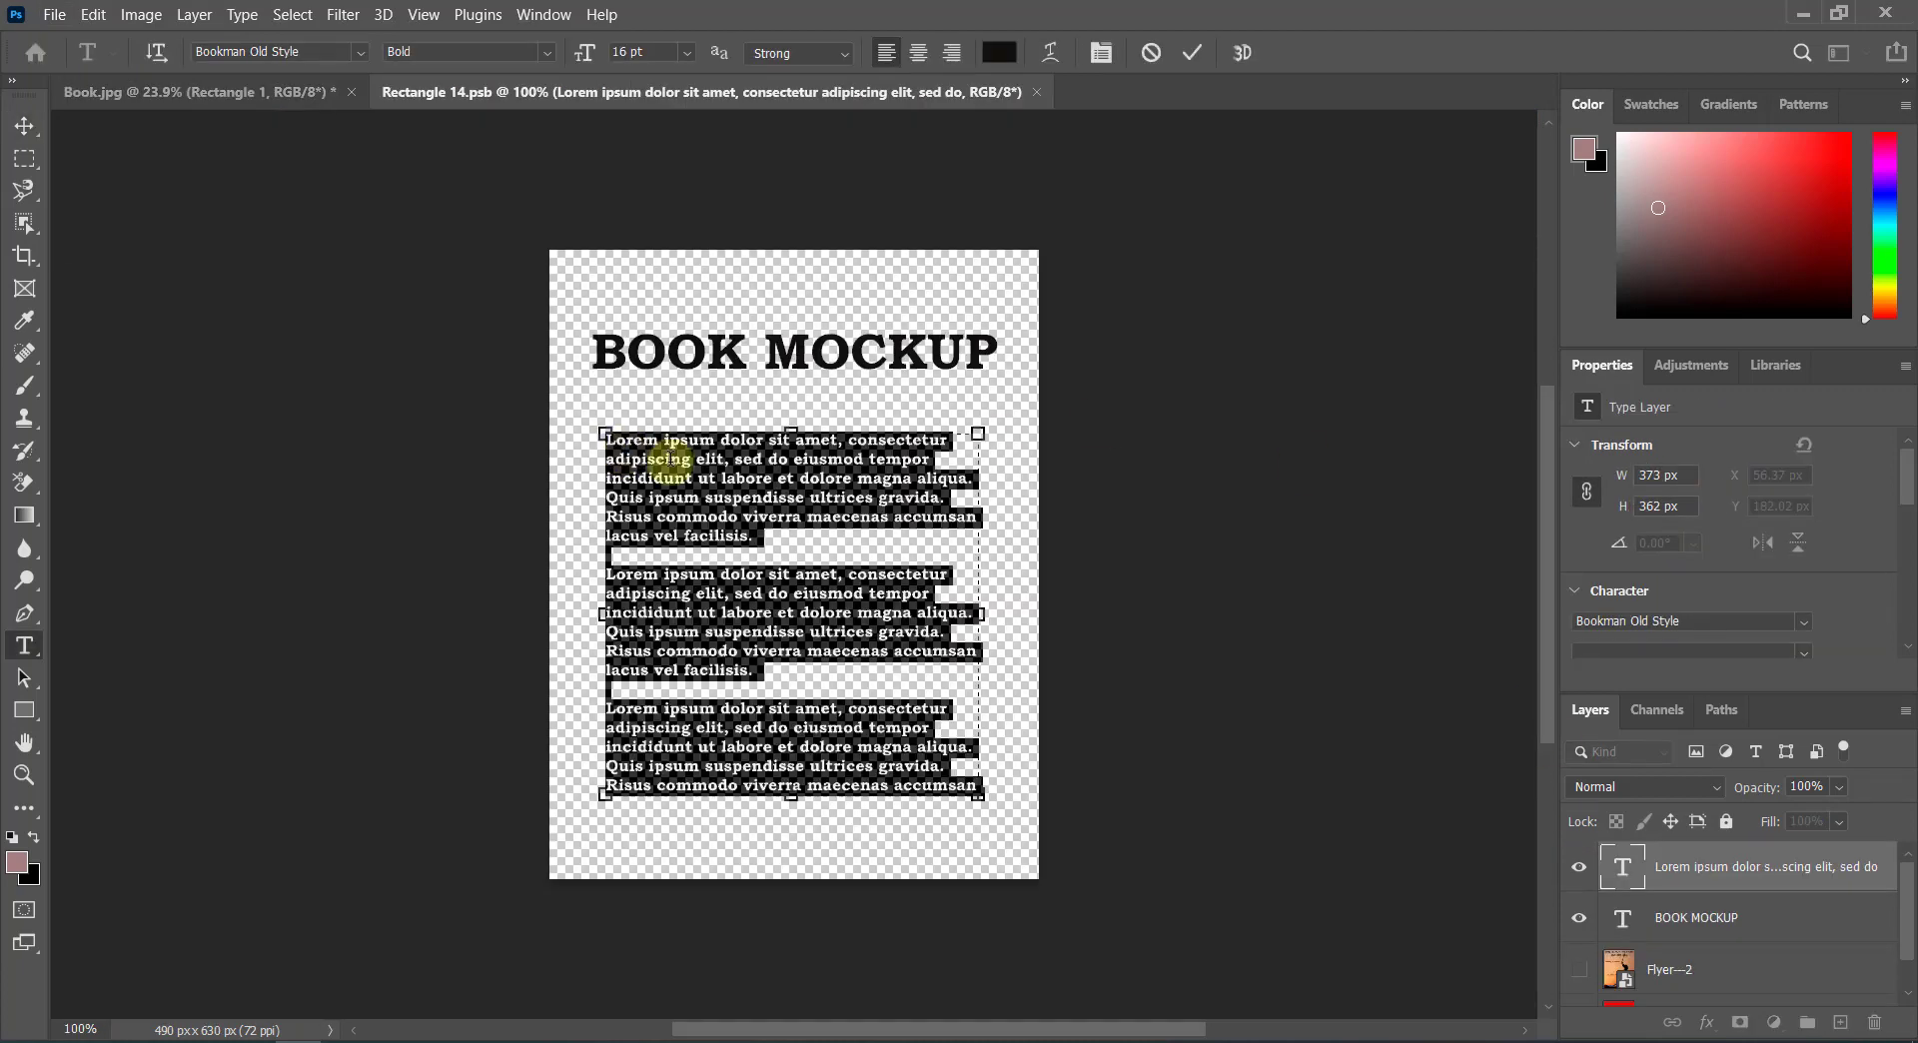
pyautogui.click(843, 49)
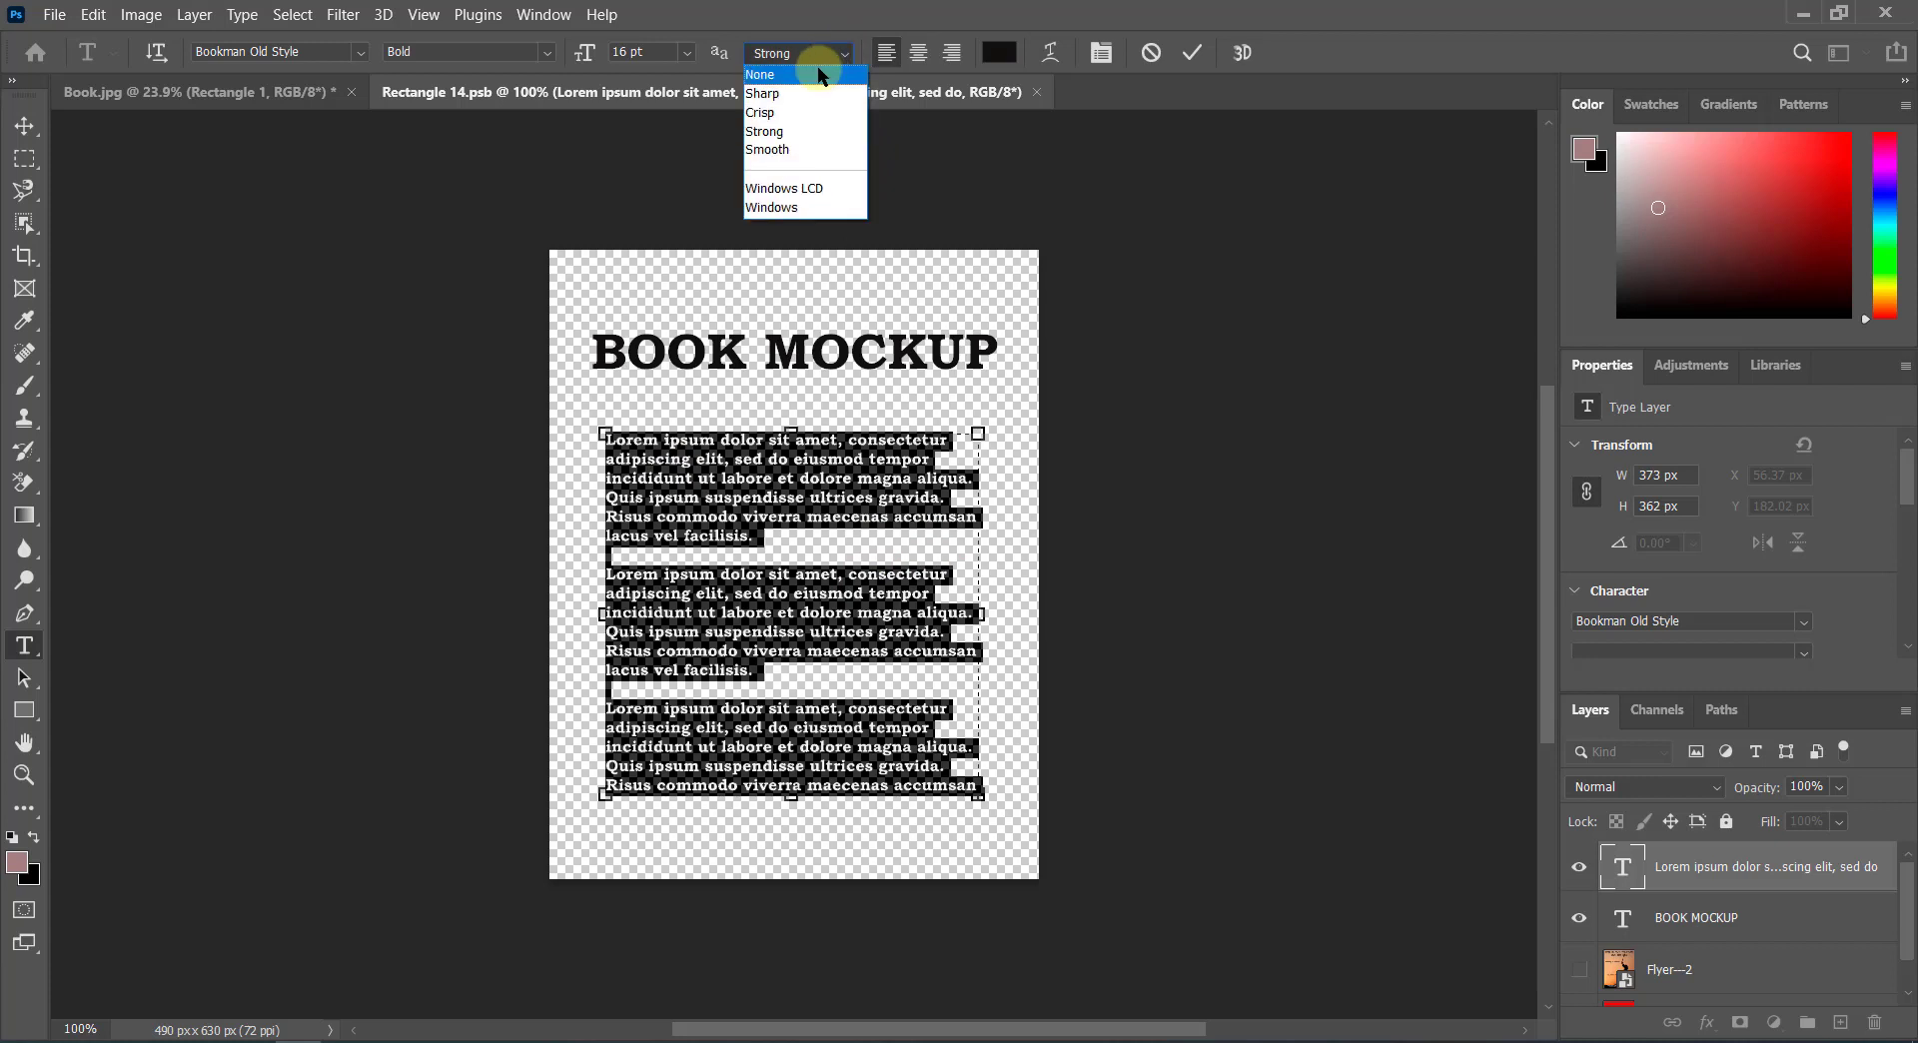
pyautogui.click(817, 74)
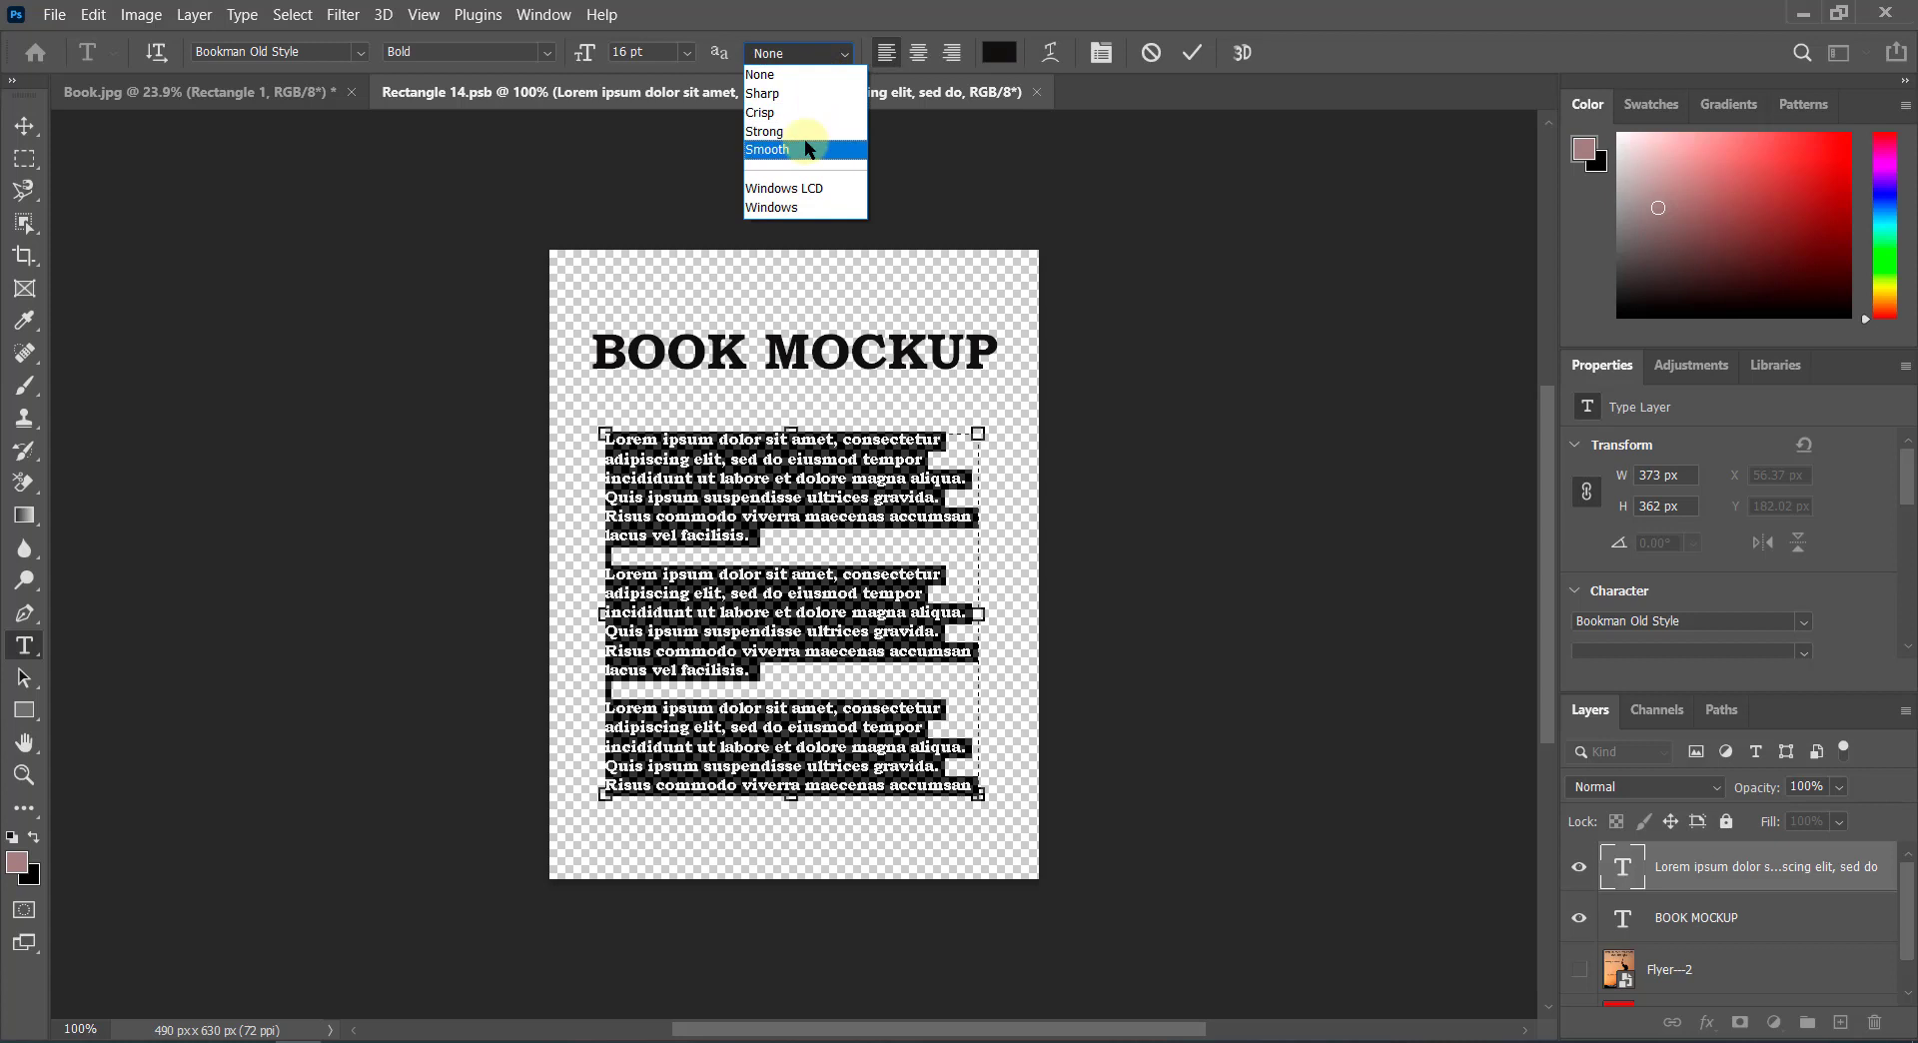
# Step: Change the paragraph font style from Bold to Regular, commit the edit, and close the document
pyautogui.click(450, 52)
pyautogui.click(555, 49)
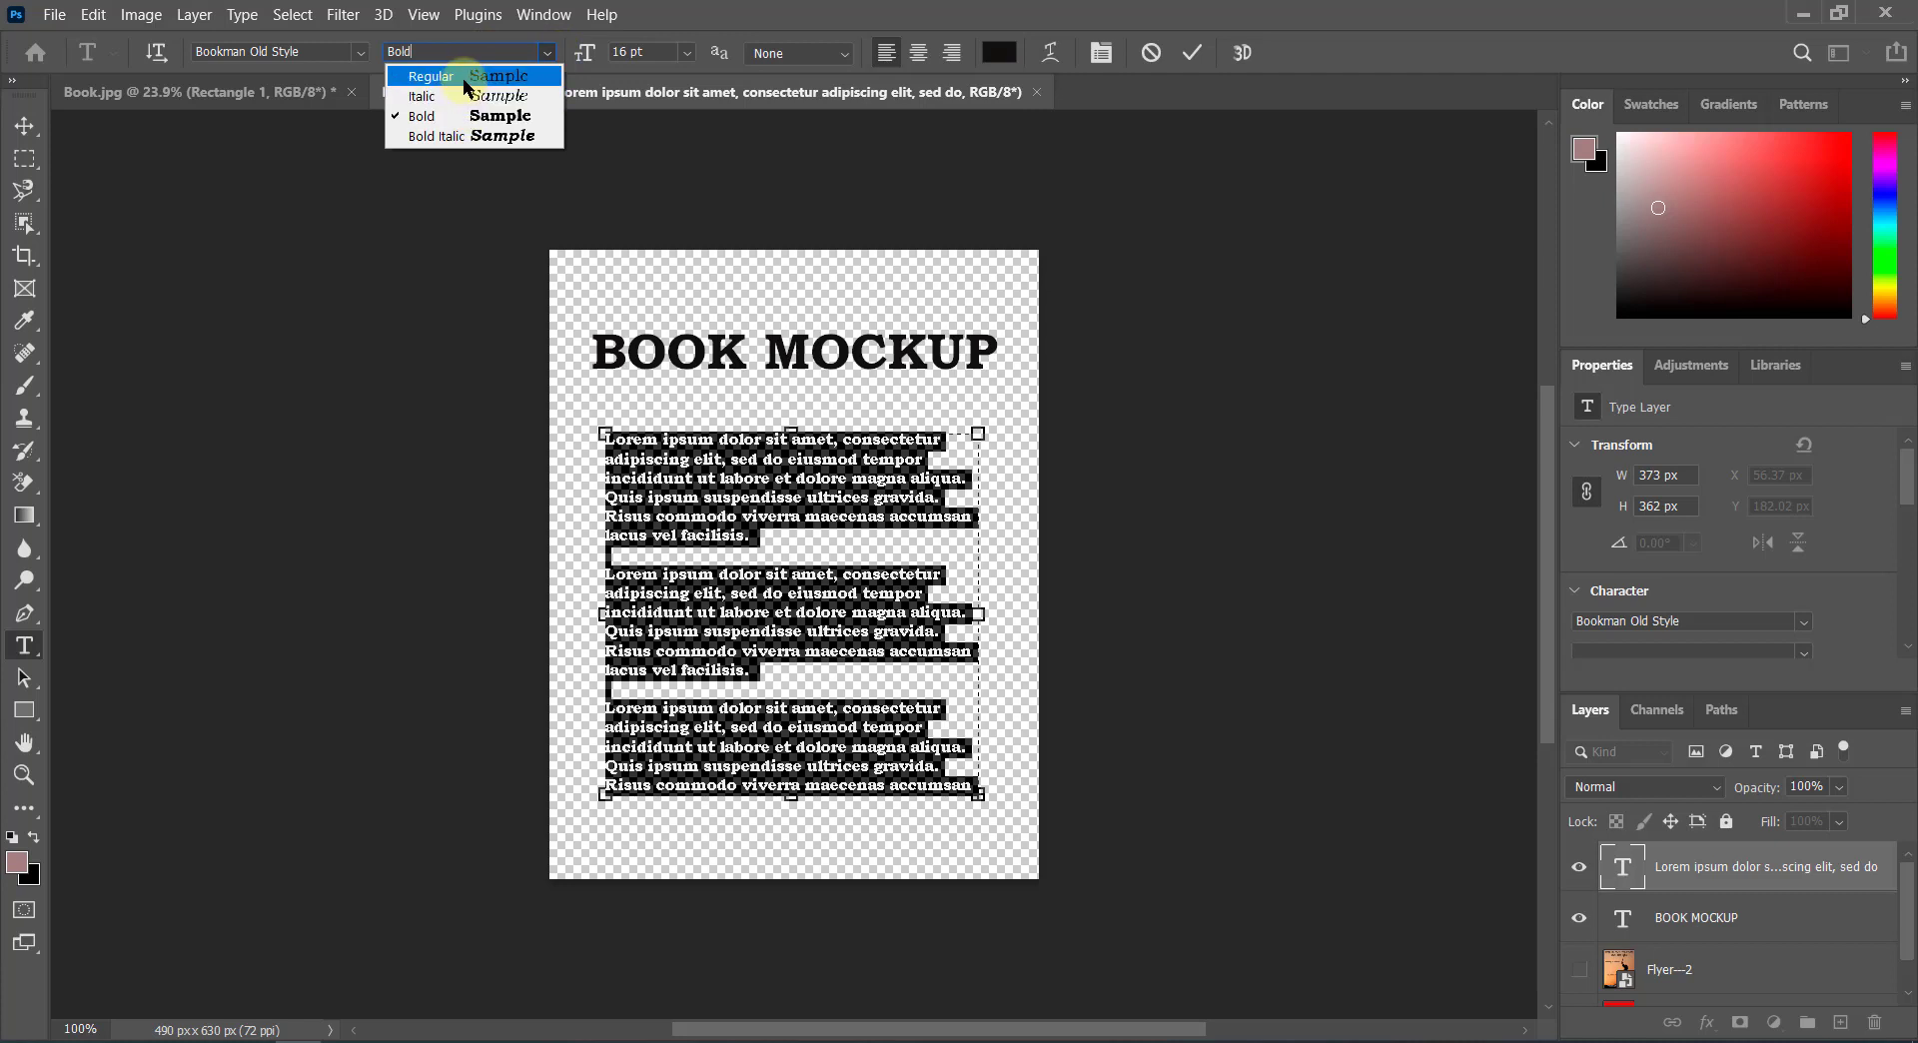
pyautogui.click(464, 78)
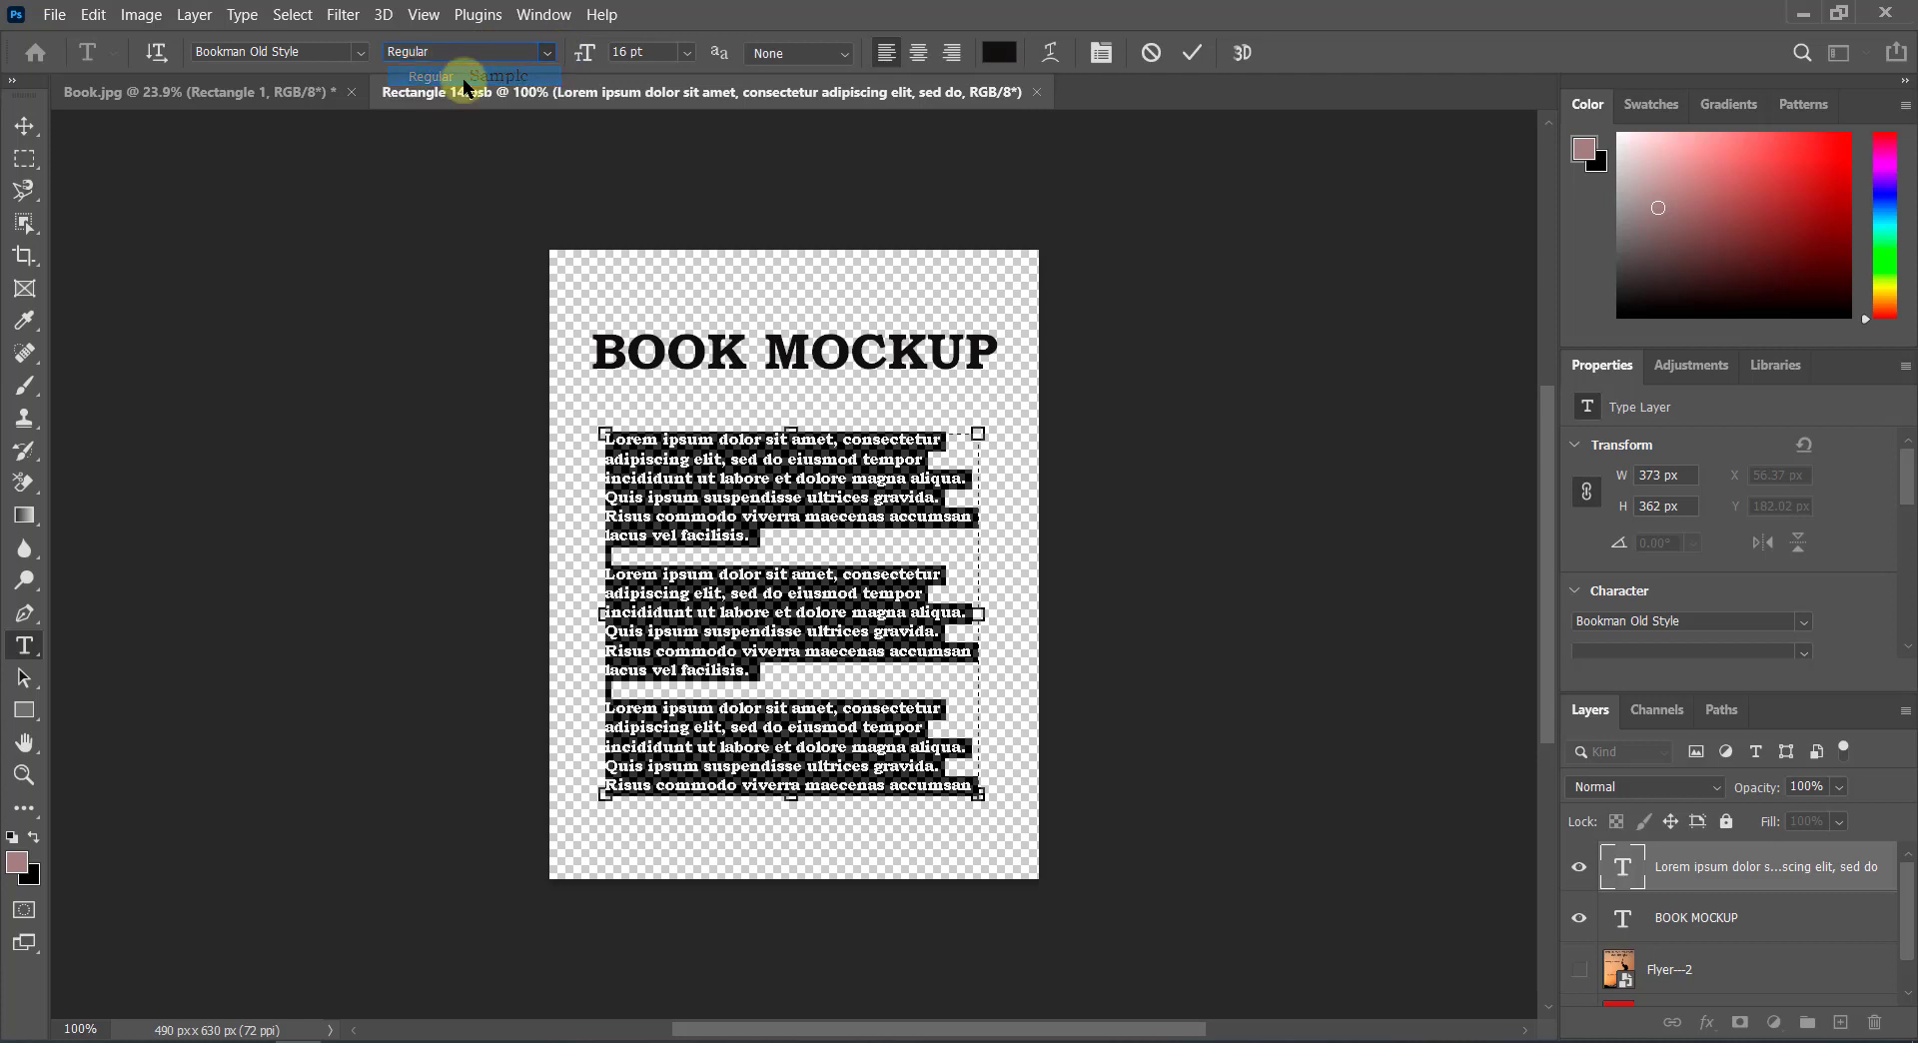
pyautogui.click(1195, 56)
pyautogui.press('v')
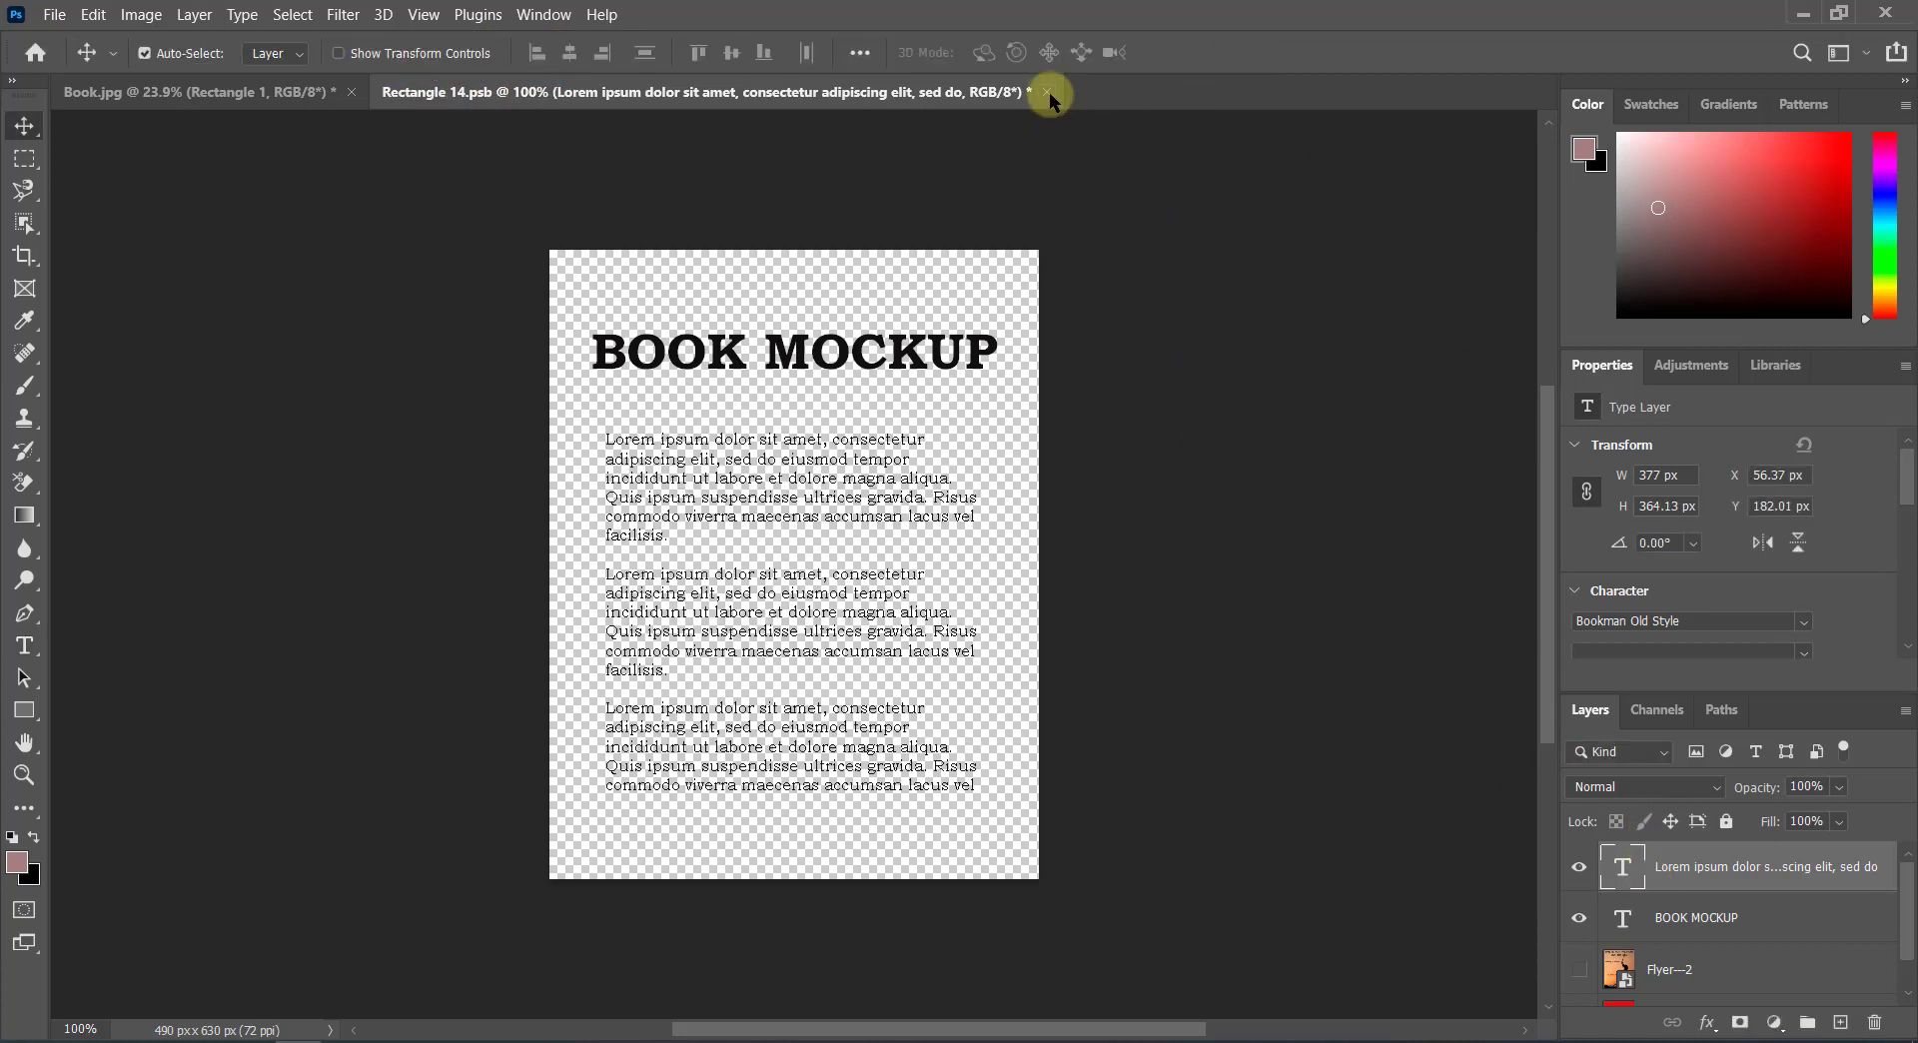
pyautogui.click(1048, 92)
# Step: Save Rectangle 14.psb, reopen the Rectangle 1 smart object, and select its text layers
pyautogui.click(902, 408)
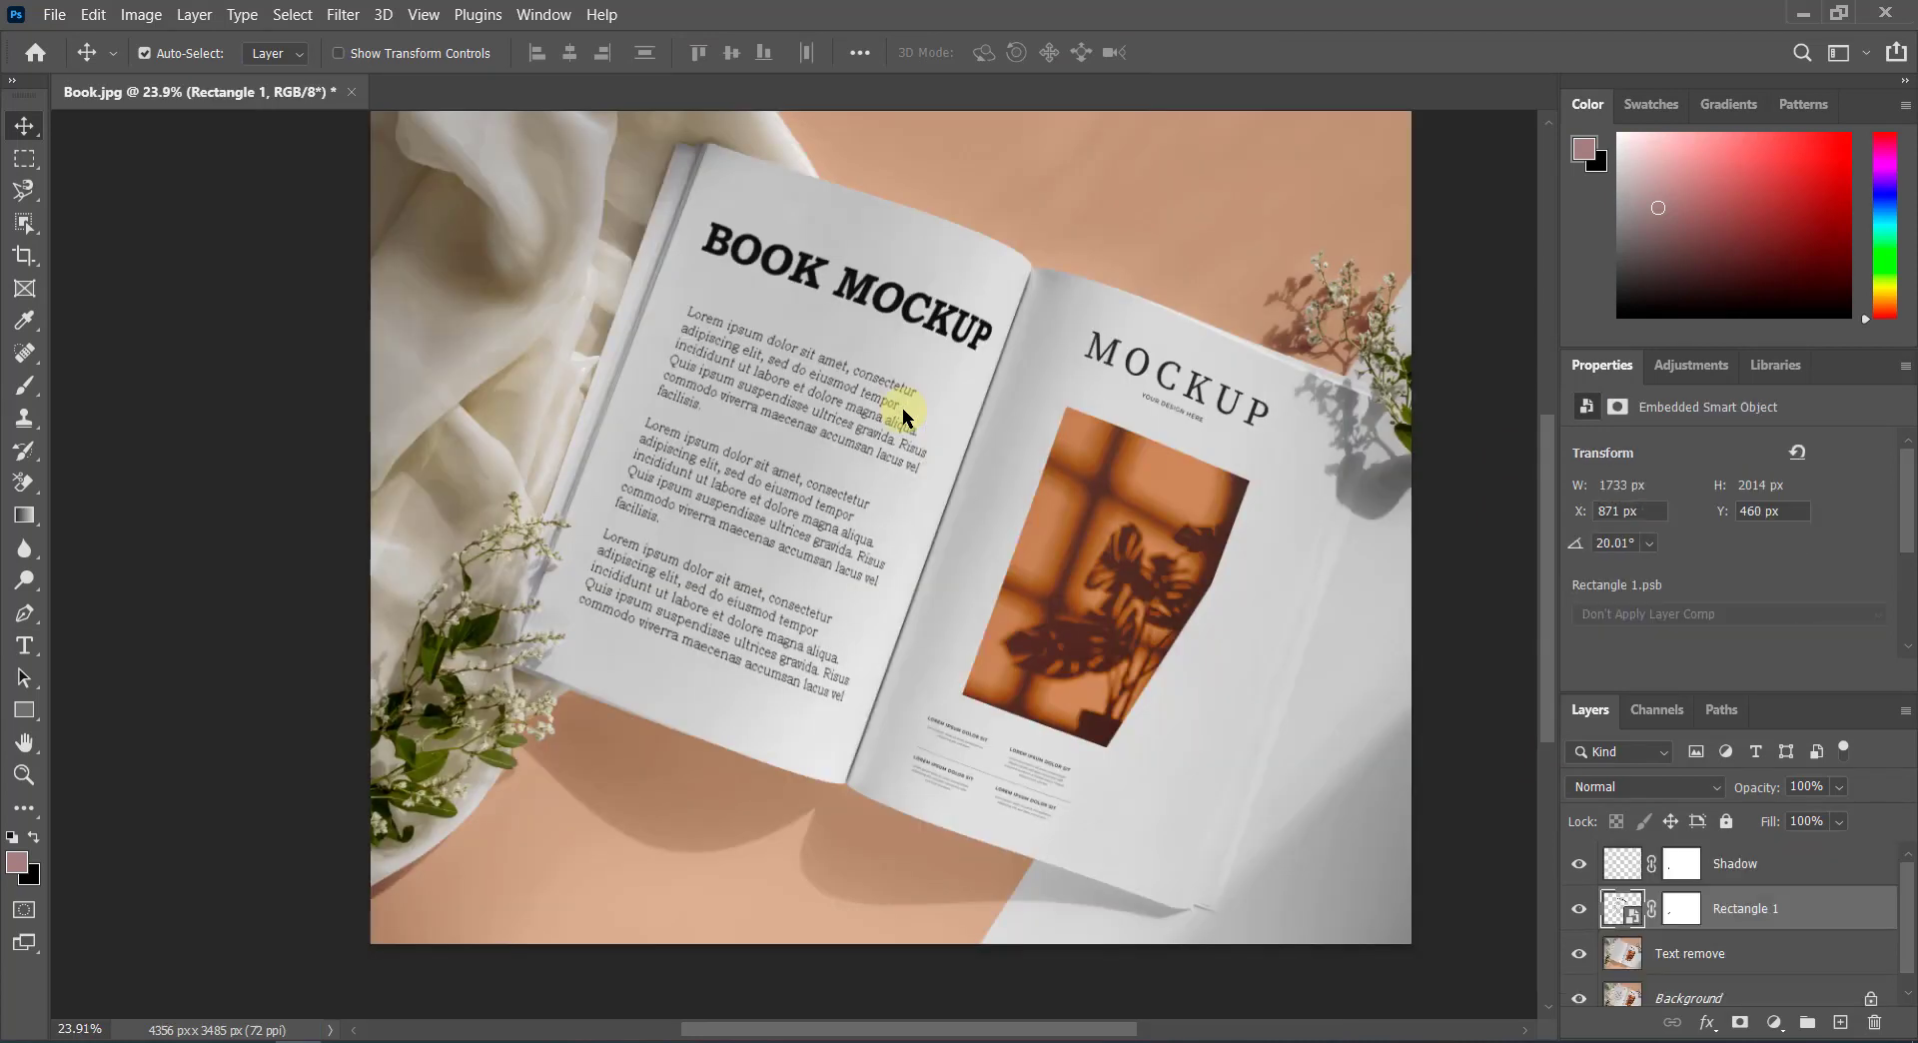
pyautogui.scroll(-1, 817, 511)
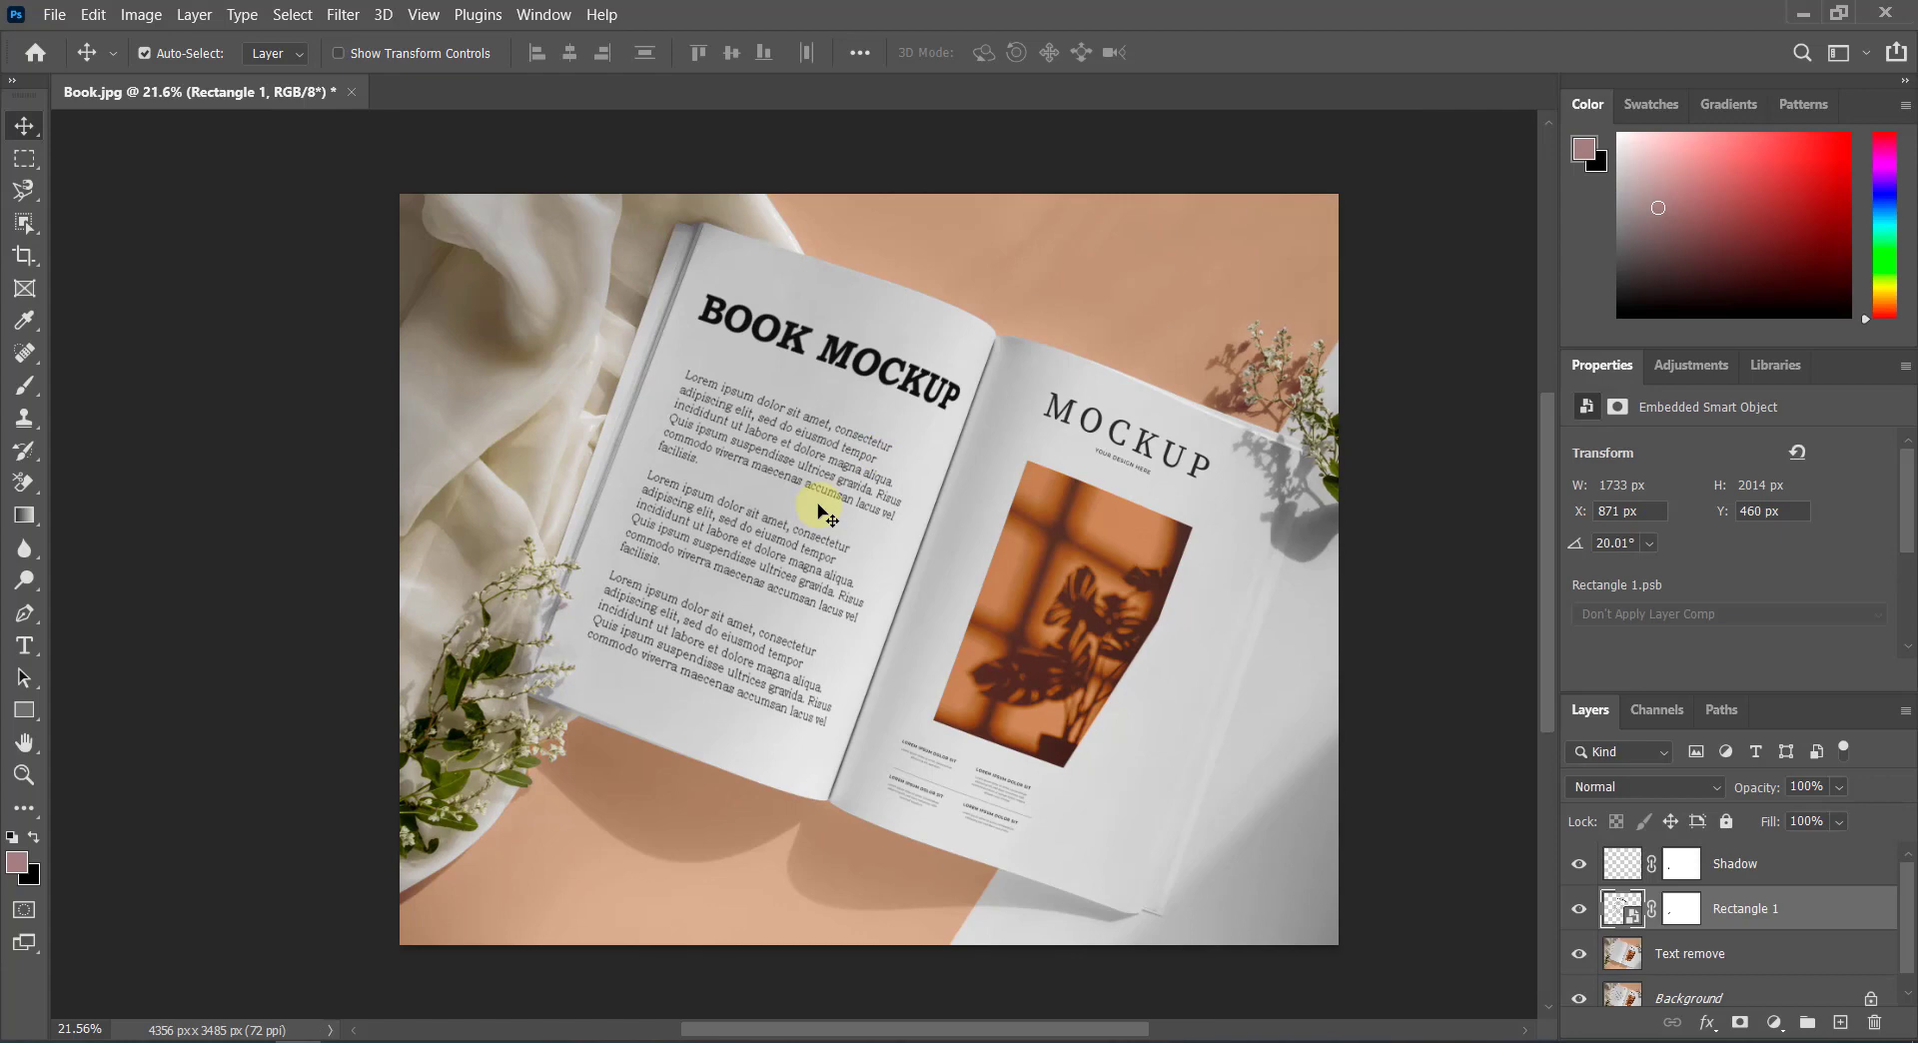
pyautogui.doubleClick(1624, 911)
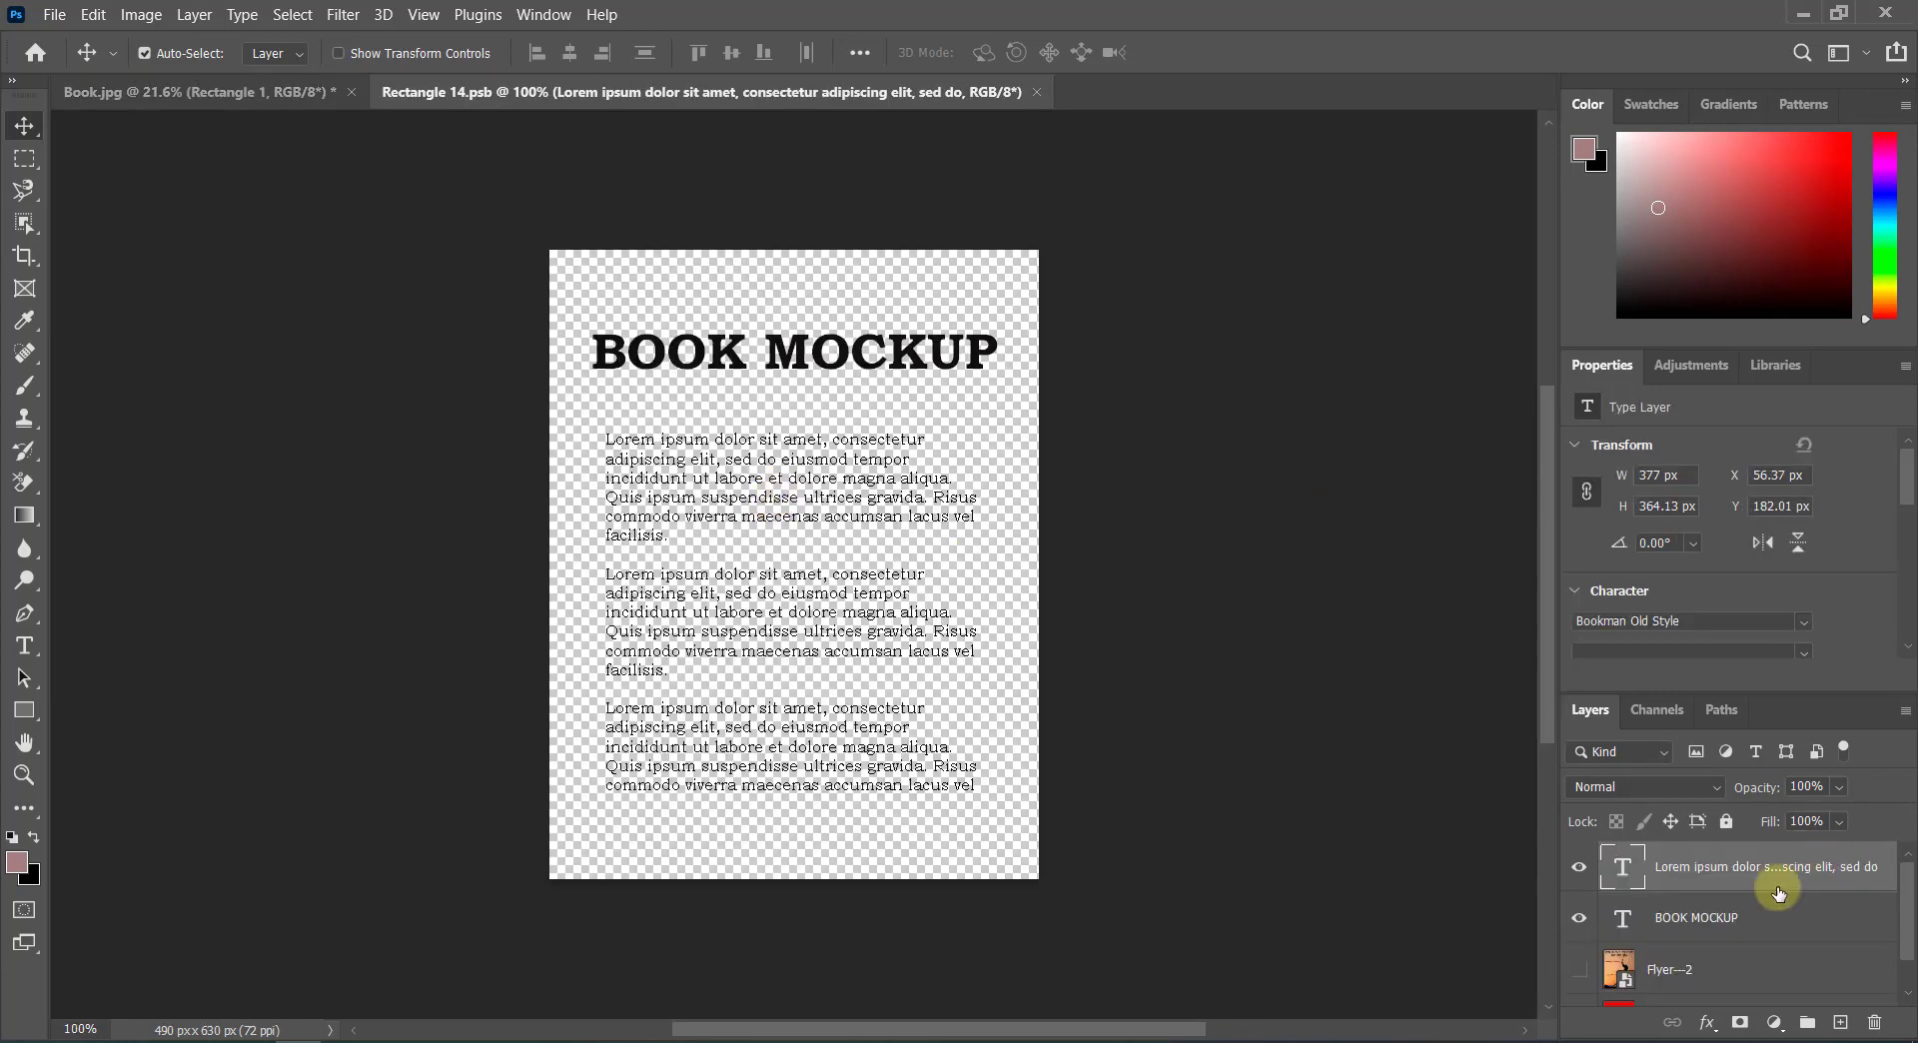
pyautogui.click(1783, 916)
pyautogui.scroll(-1, 1823, 920)
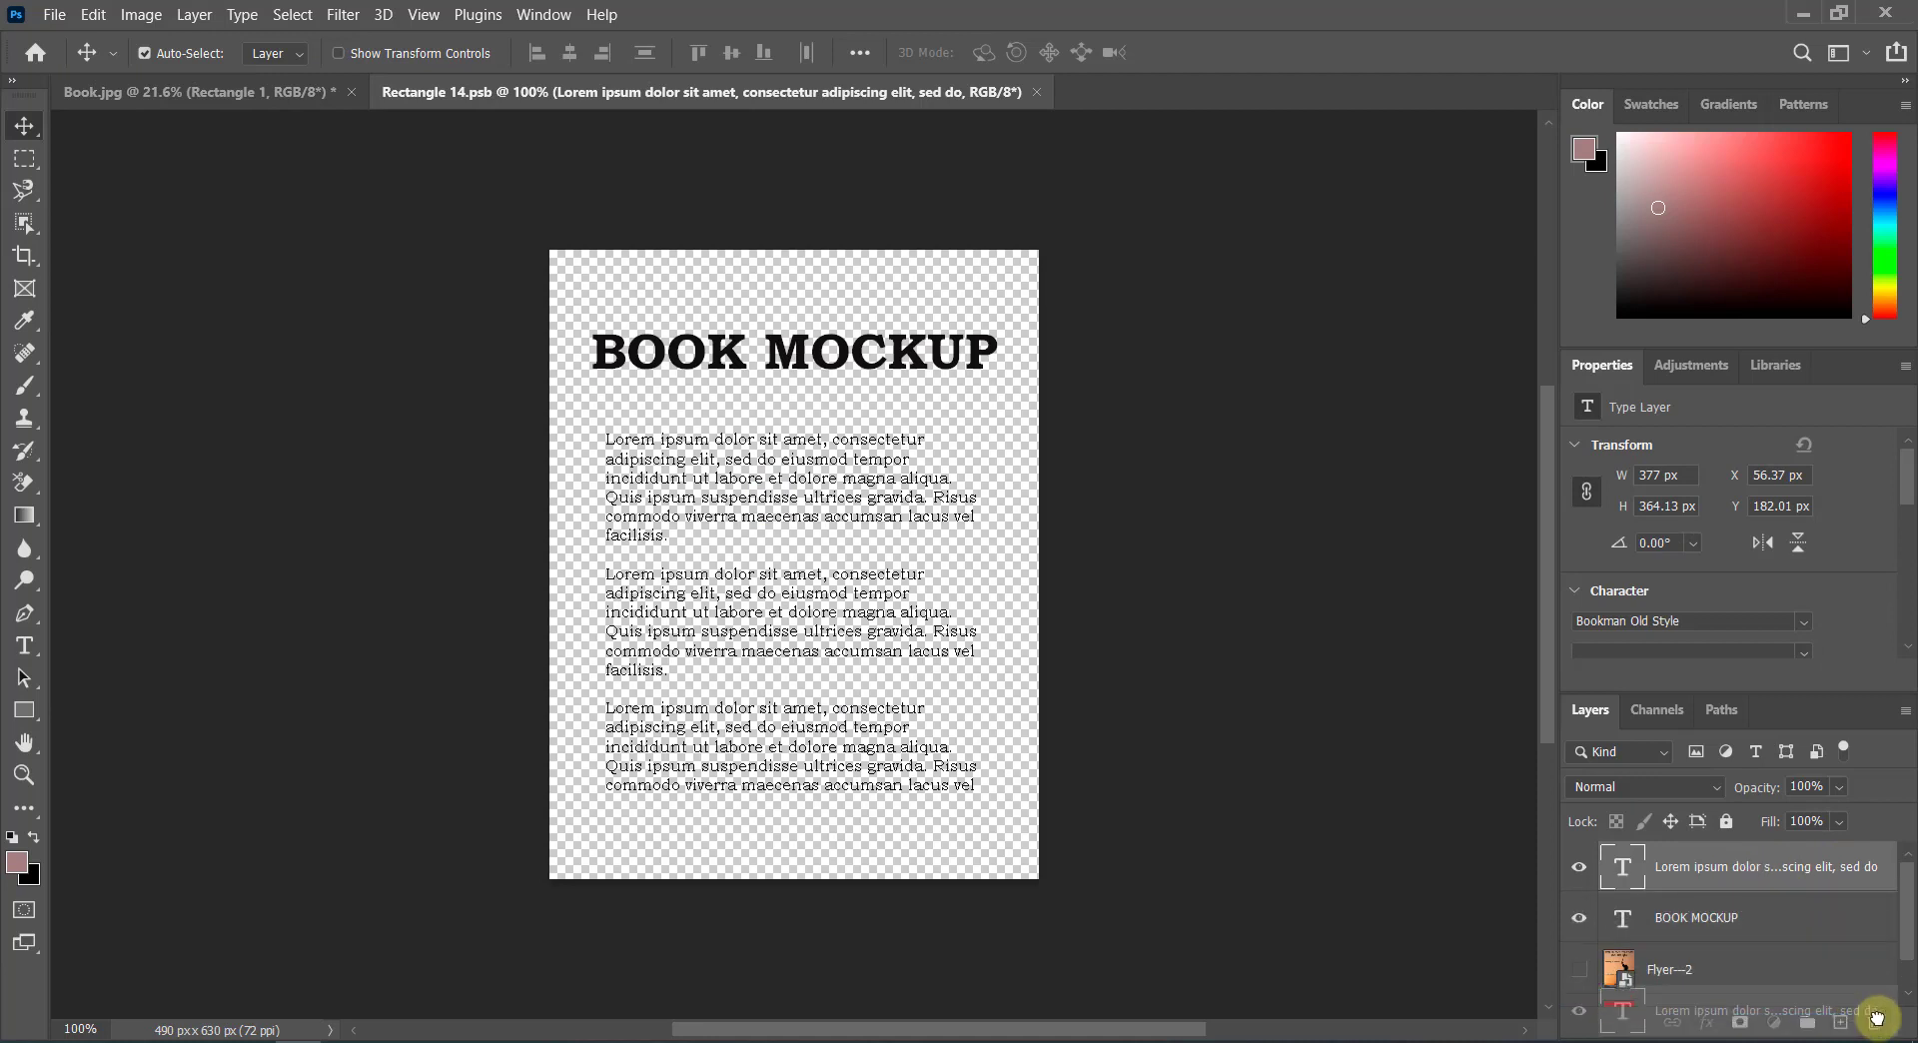
# Step: Delete the text layers and place Icon.png embedded, scaled about 295% to 346 px square
pyautogui.press('Delete')
pyautogui.click(54, 14)
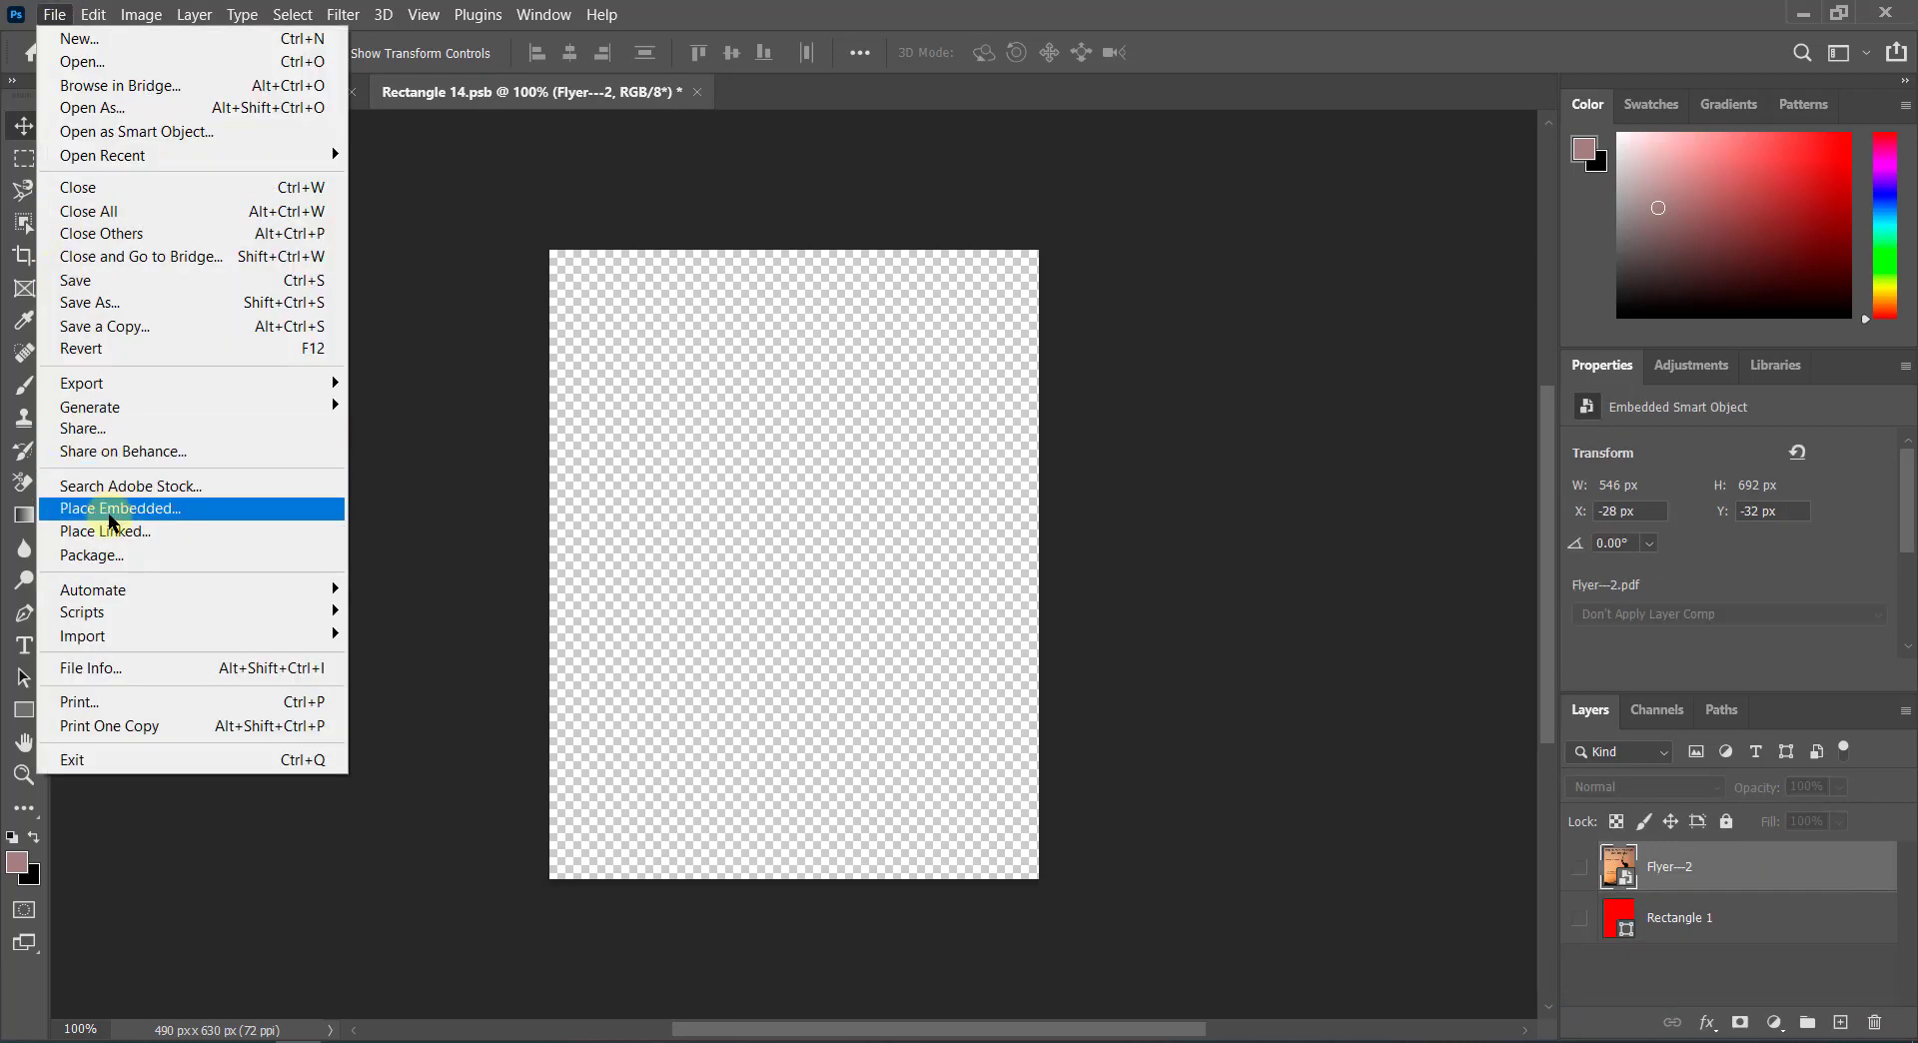
pyautogui.click(108, 508)
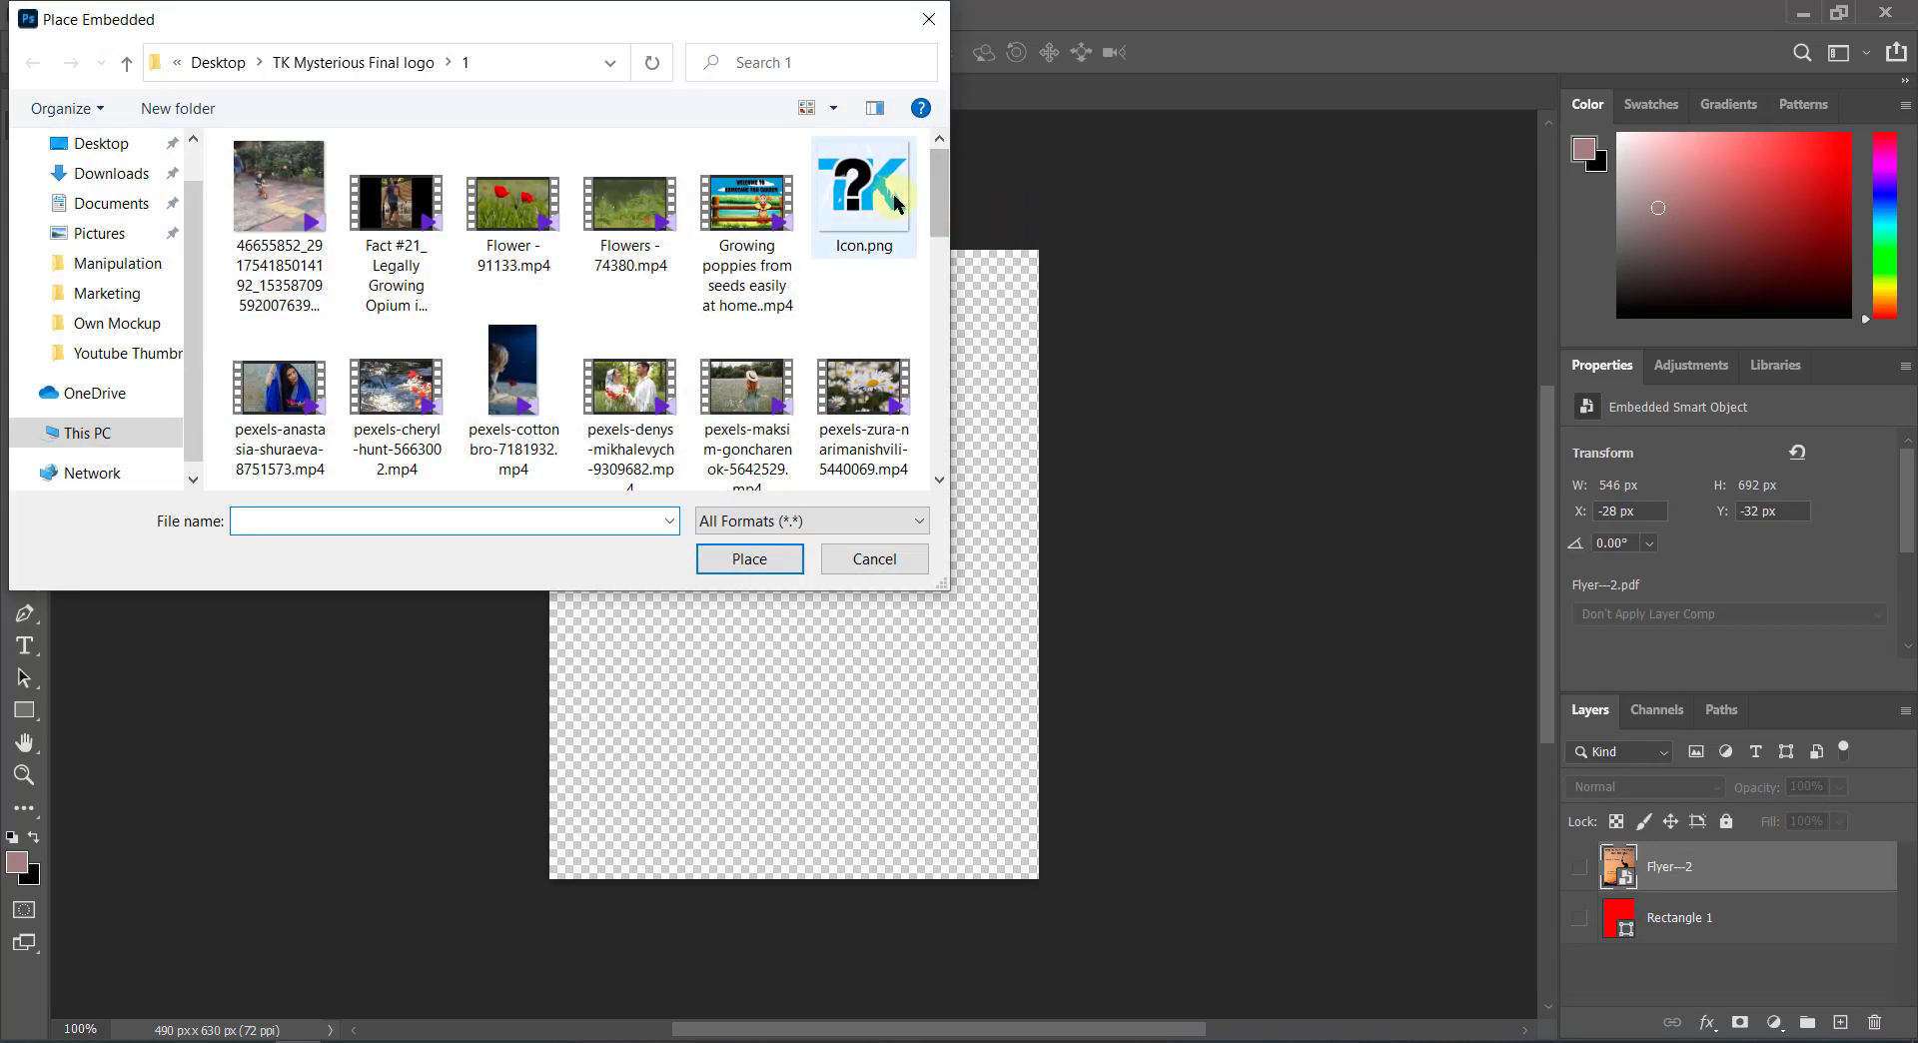
pyautogui.doubleClick(893, 194)
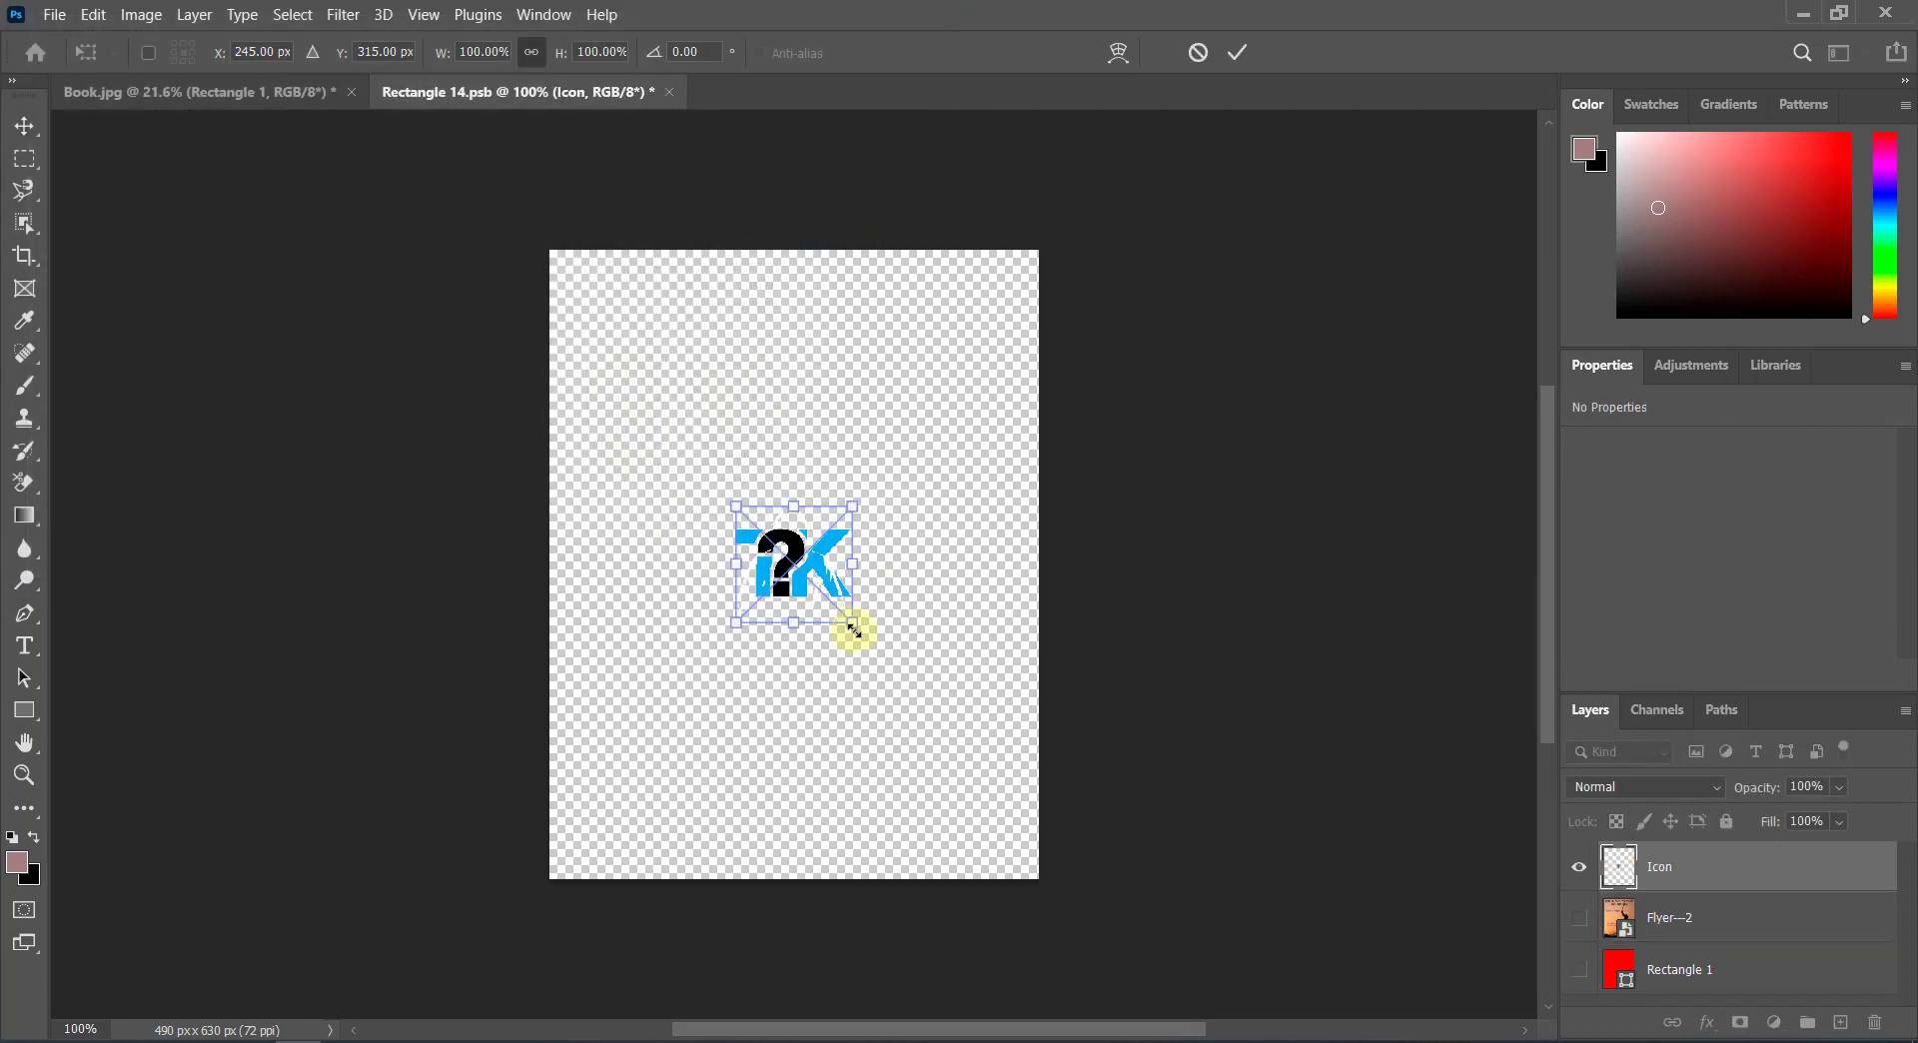
pyautogui.moveTo(854, 630); pyautogui.dragTo(935, 778)
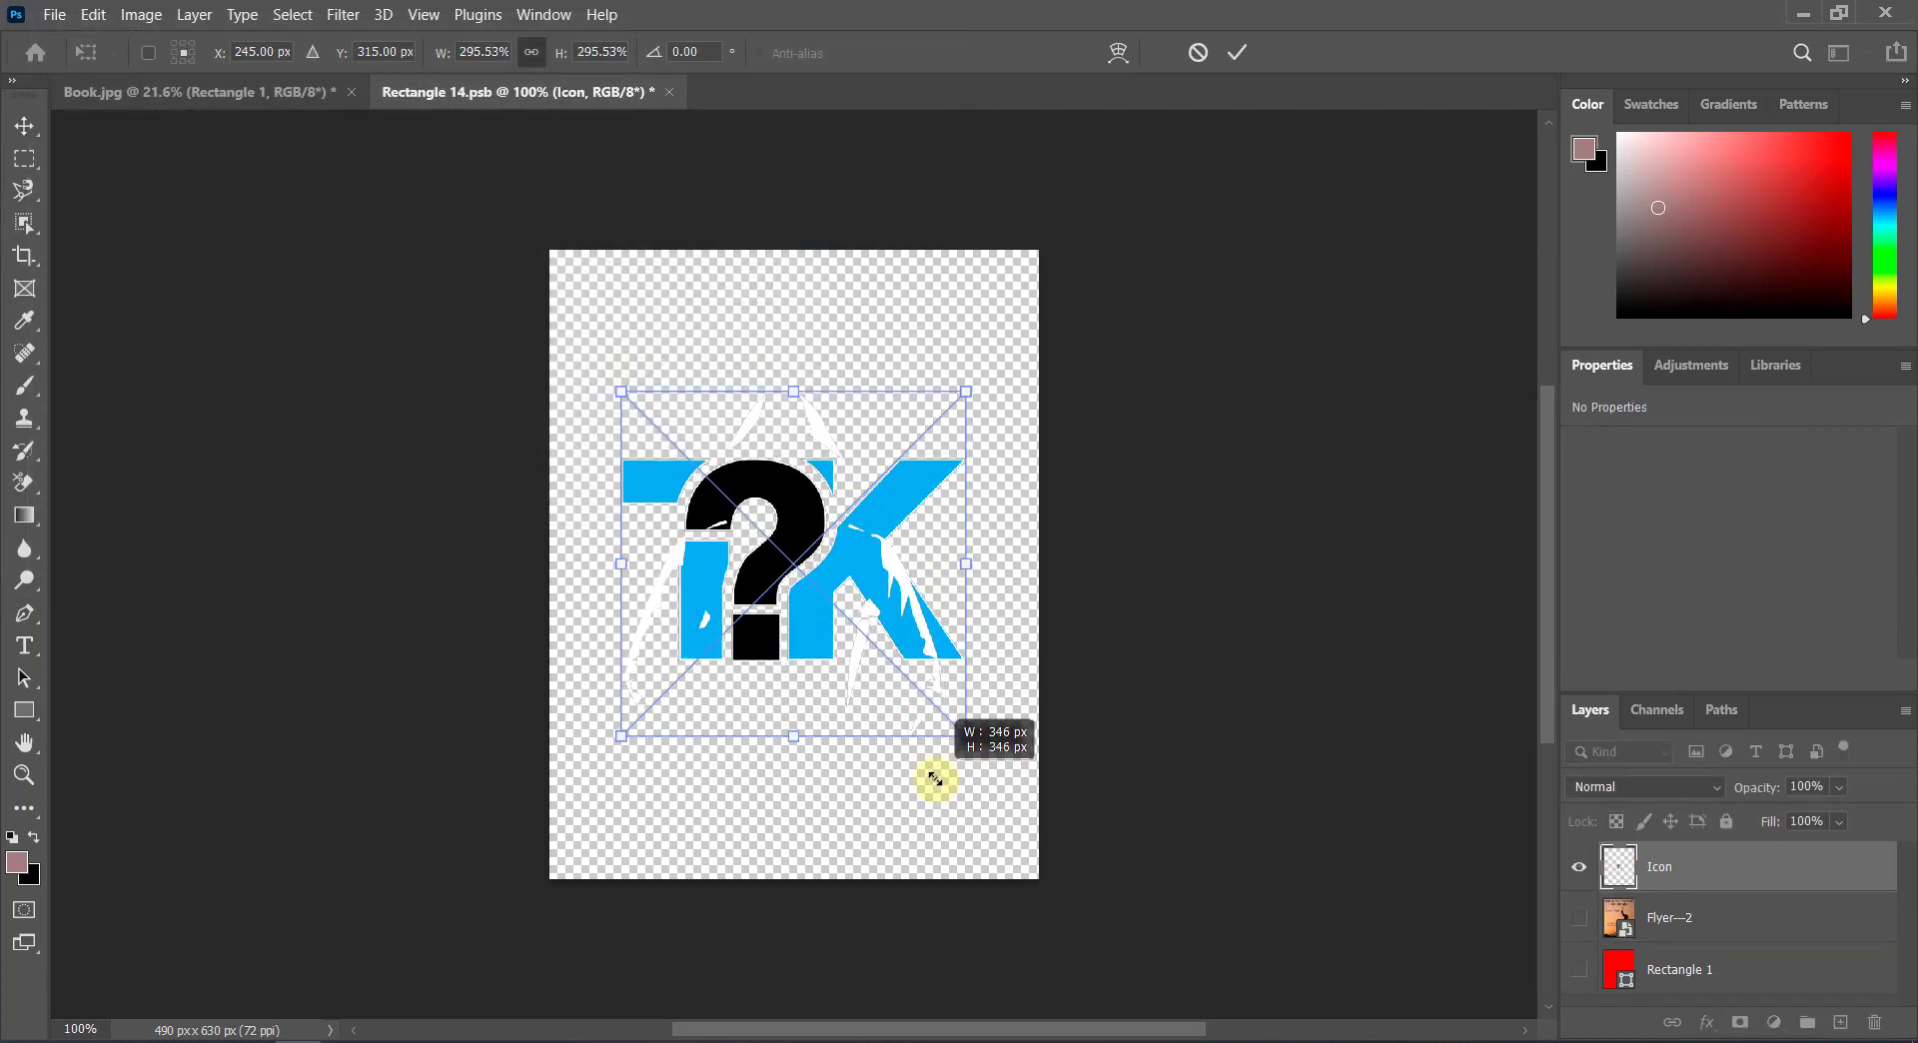
pyautogui.click(1237, 53)
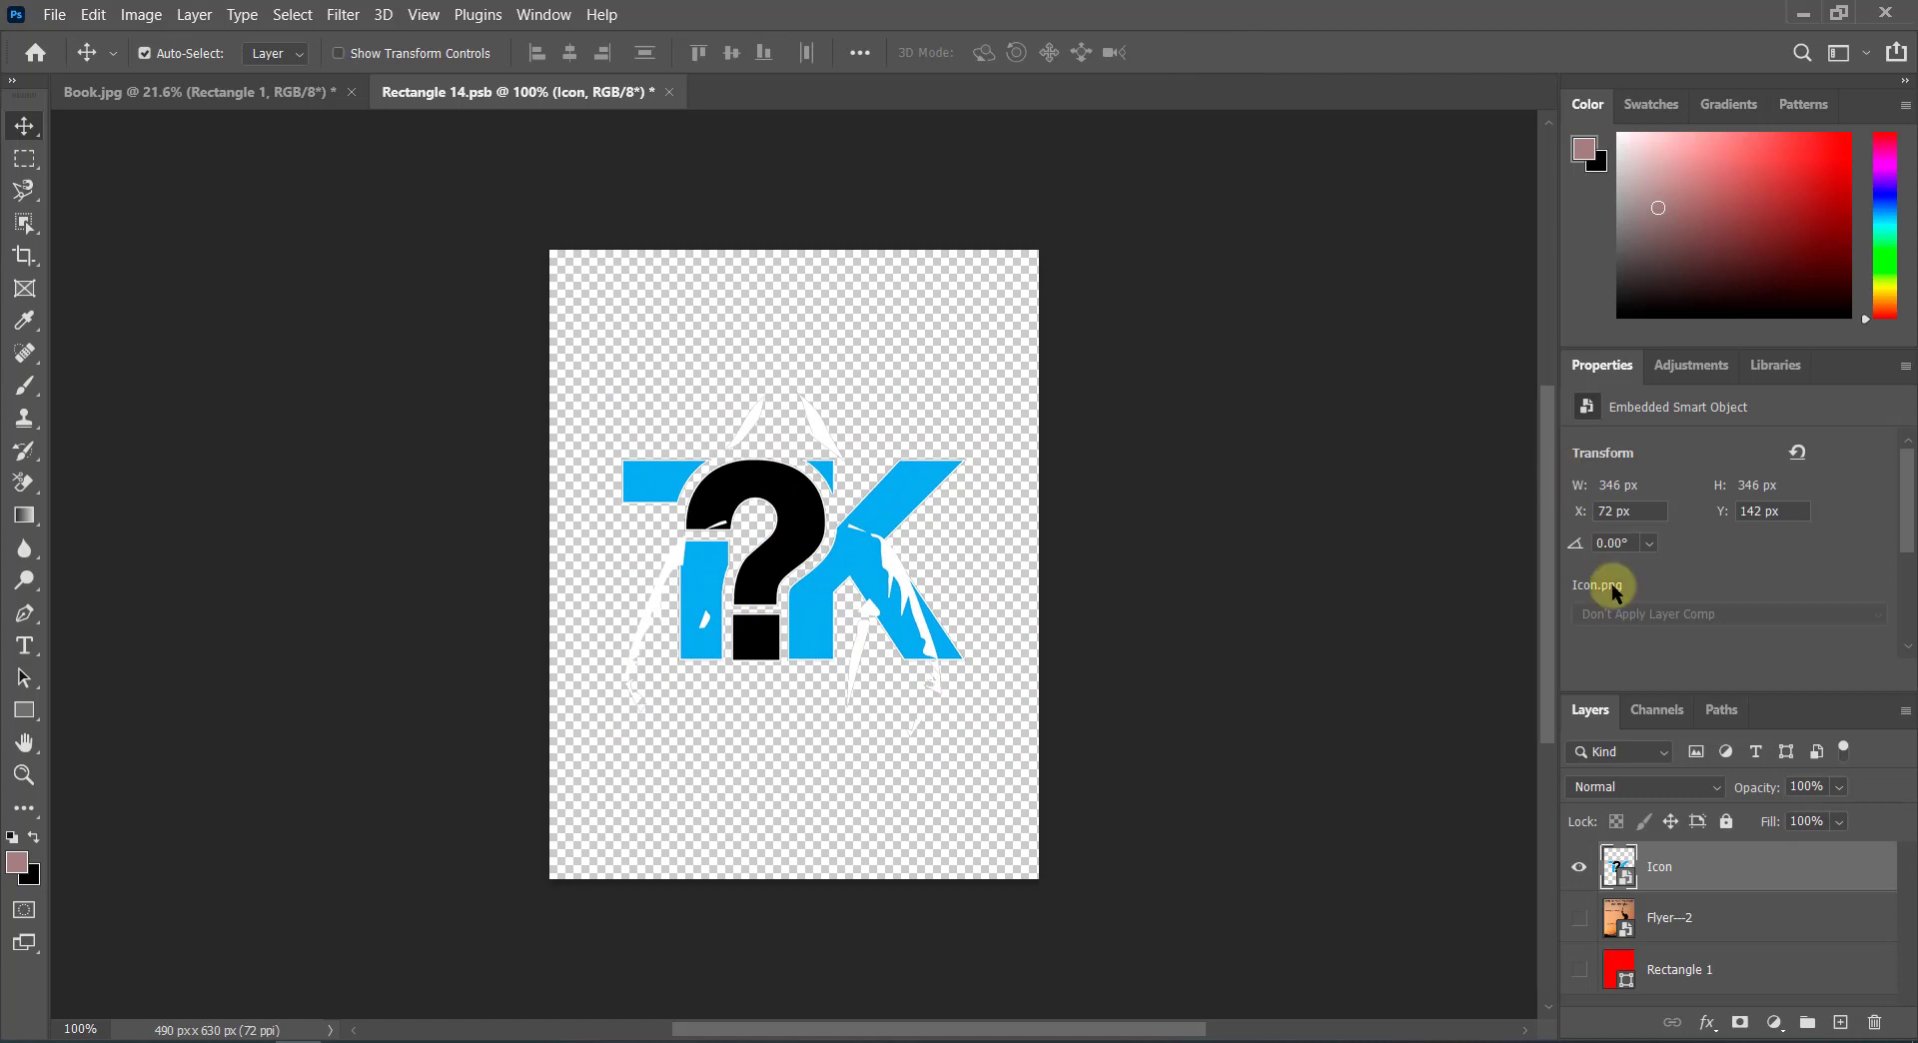
pyautogui.click(668, 92)
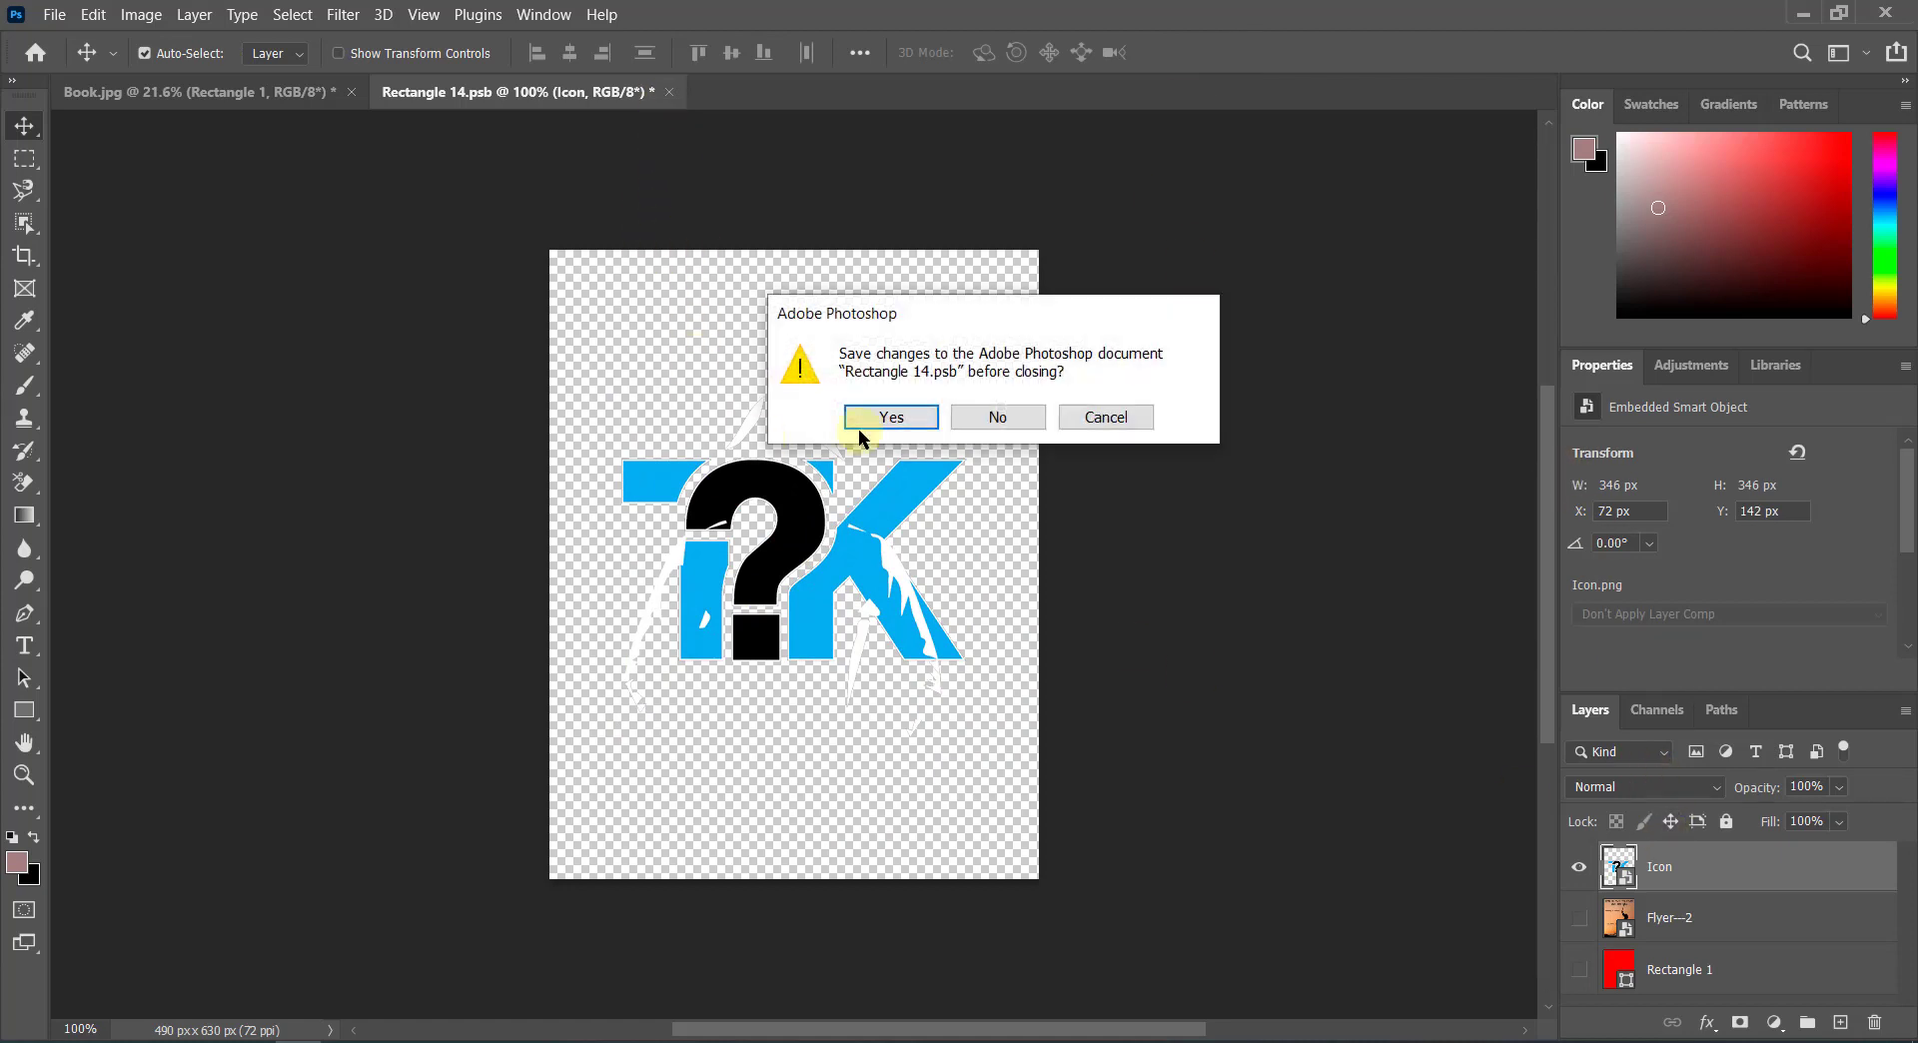
# Step: Save the smart object with the TK logo and fit the Book.jpg mockup on screen
pyautogui.click(899, 418)
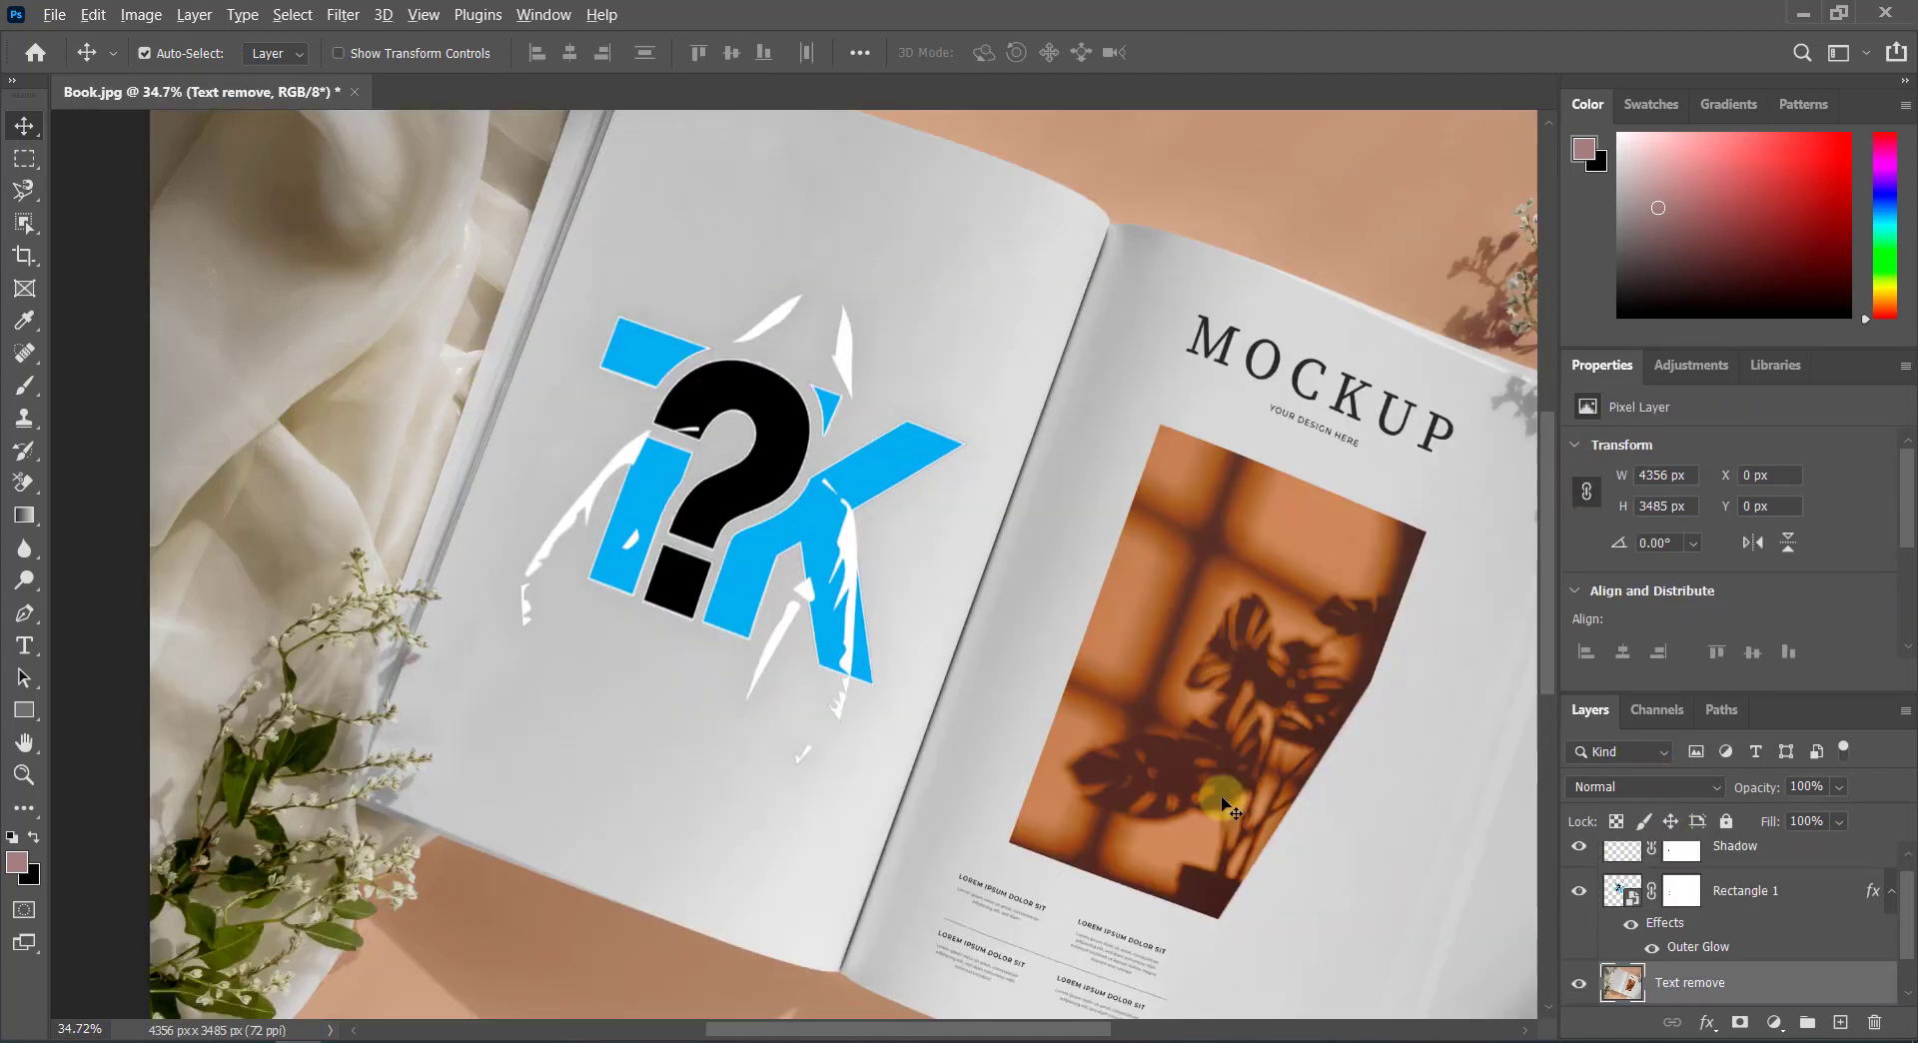
pyautogui.scroll(-1, 1229, 807)
pyautogui.click(424, 14)
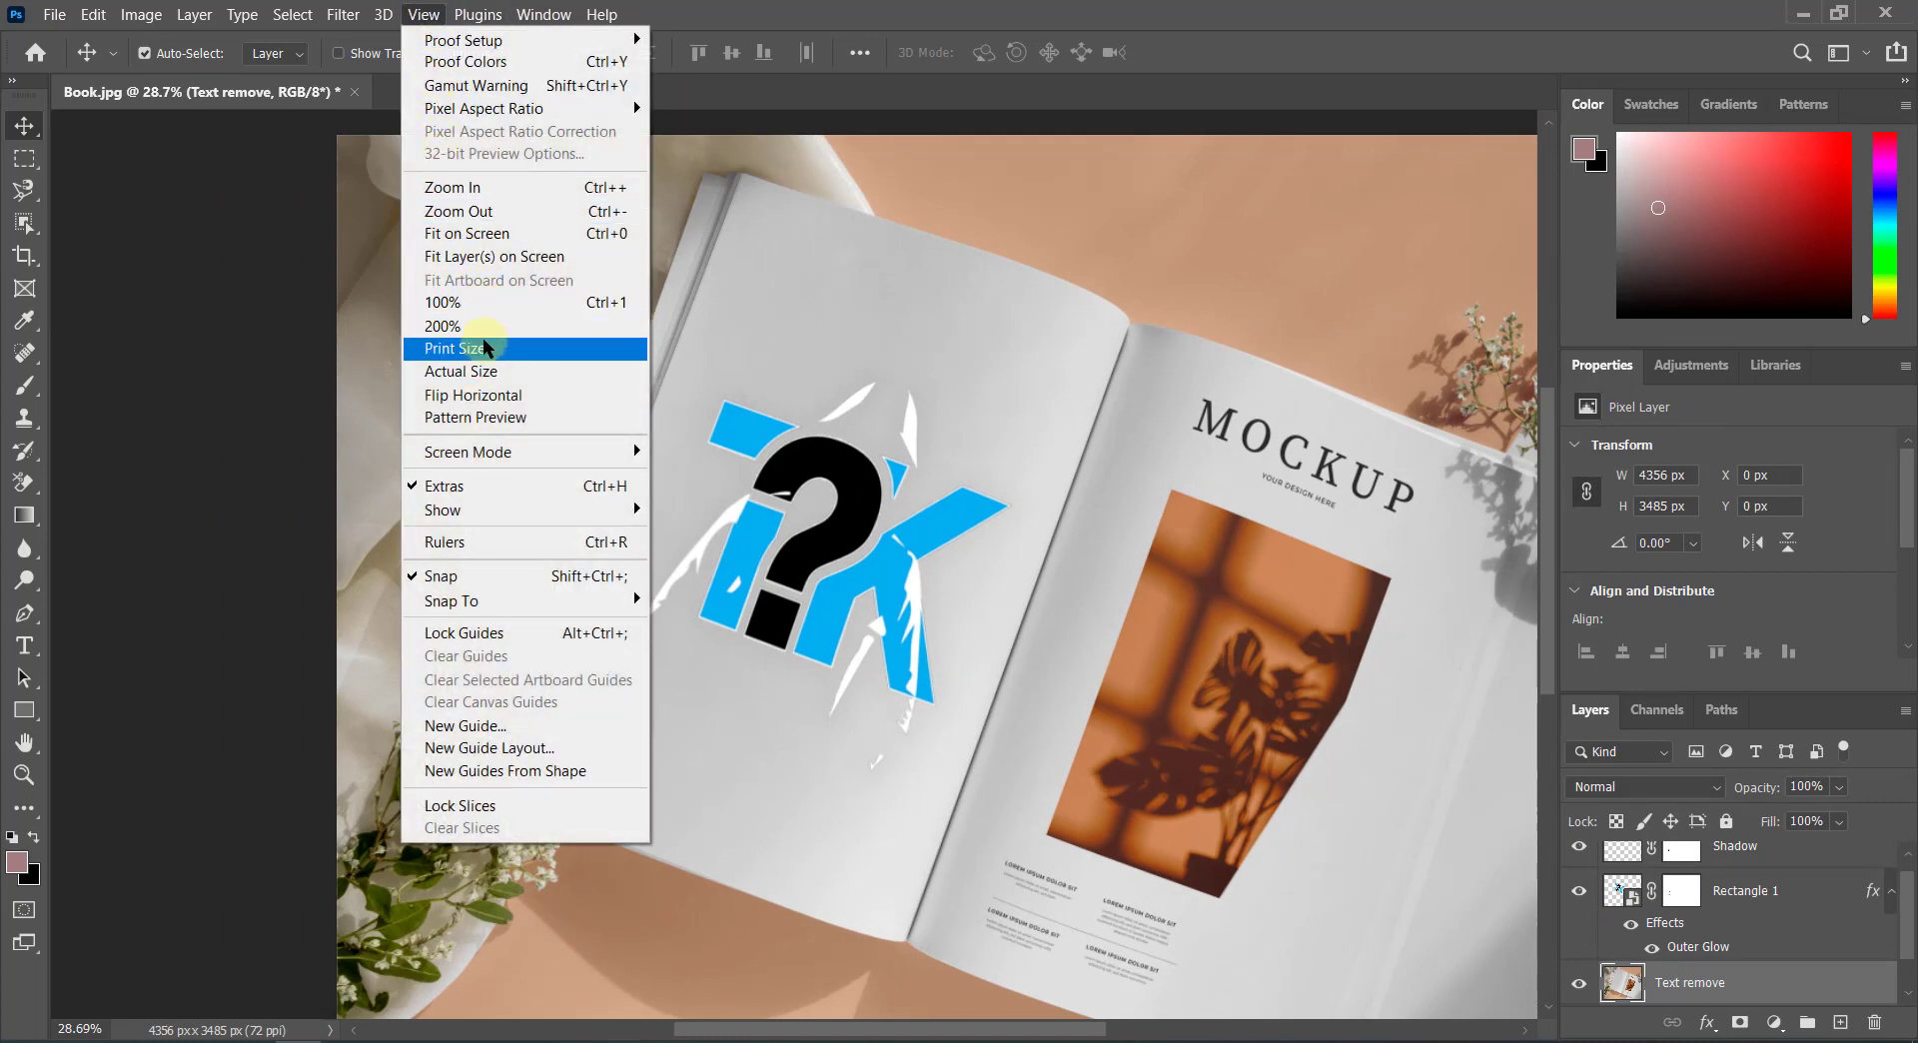
pyautogui.click(482, 235)
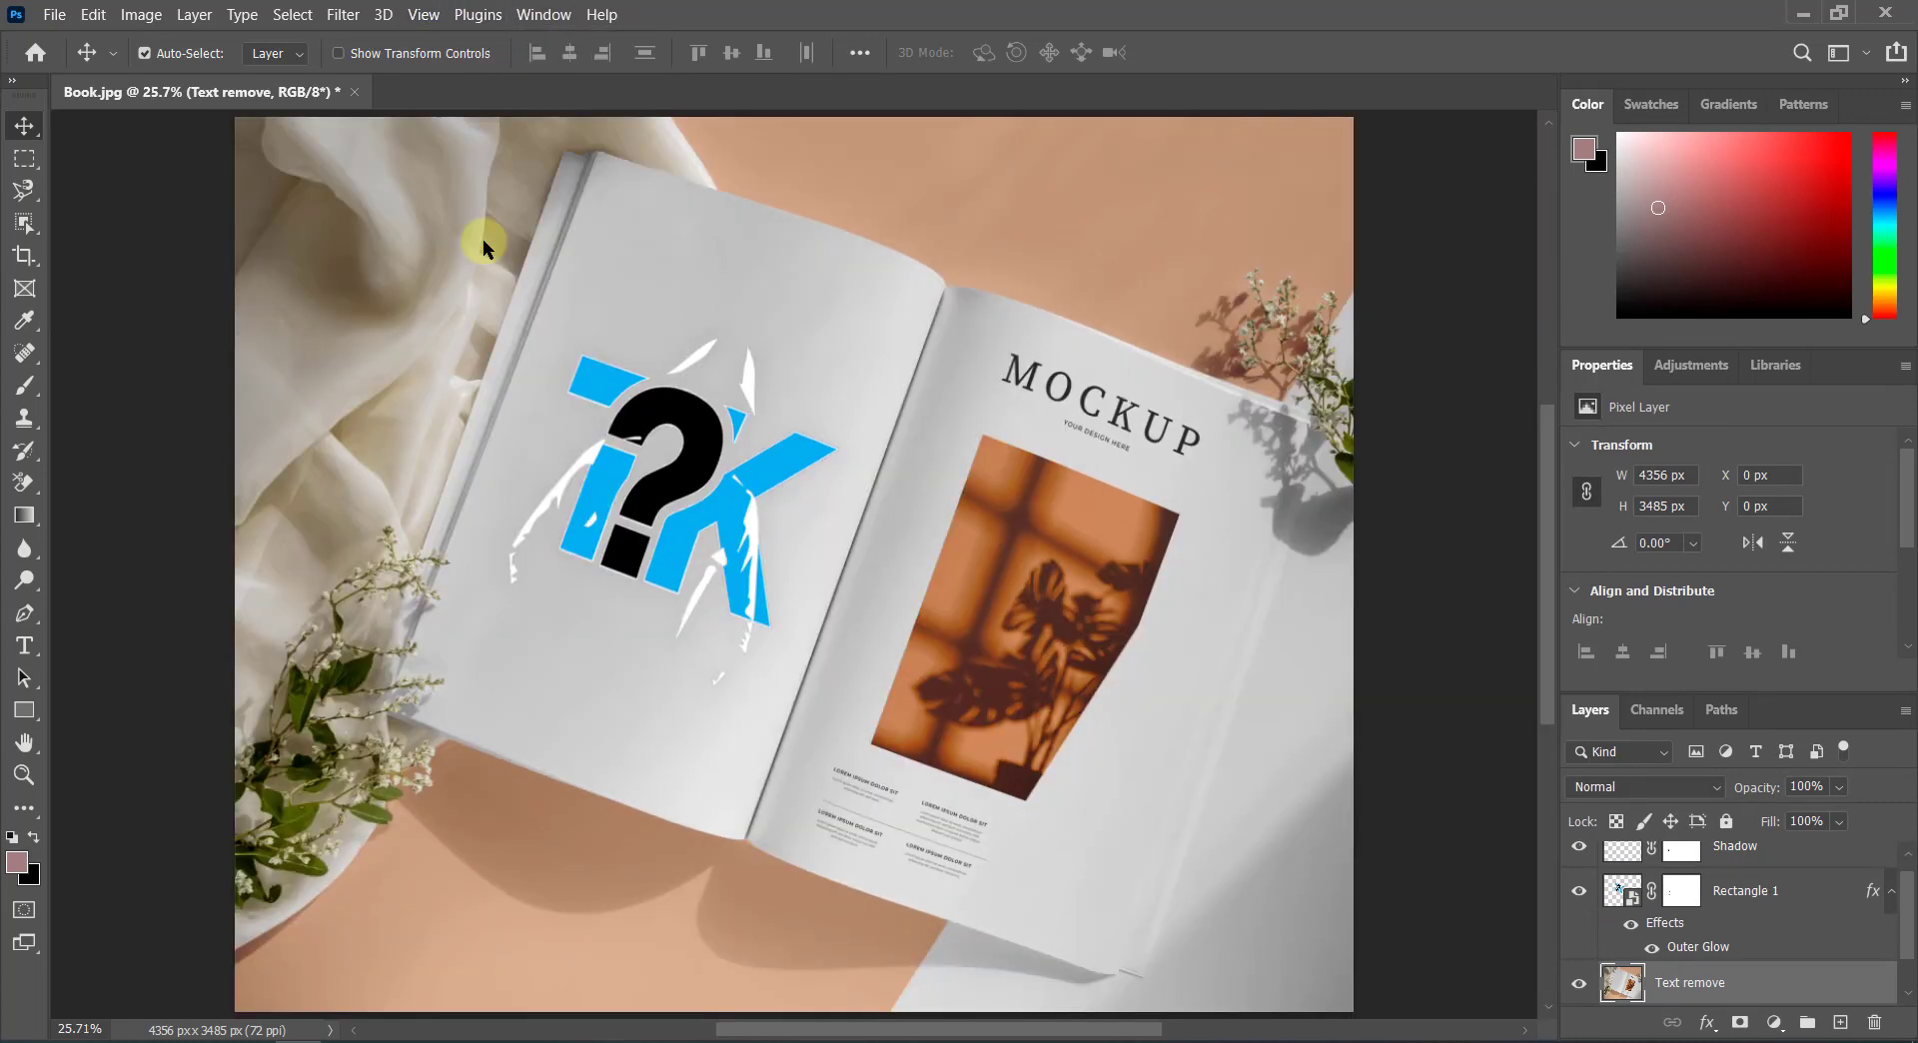